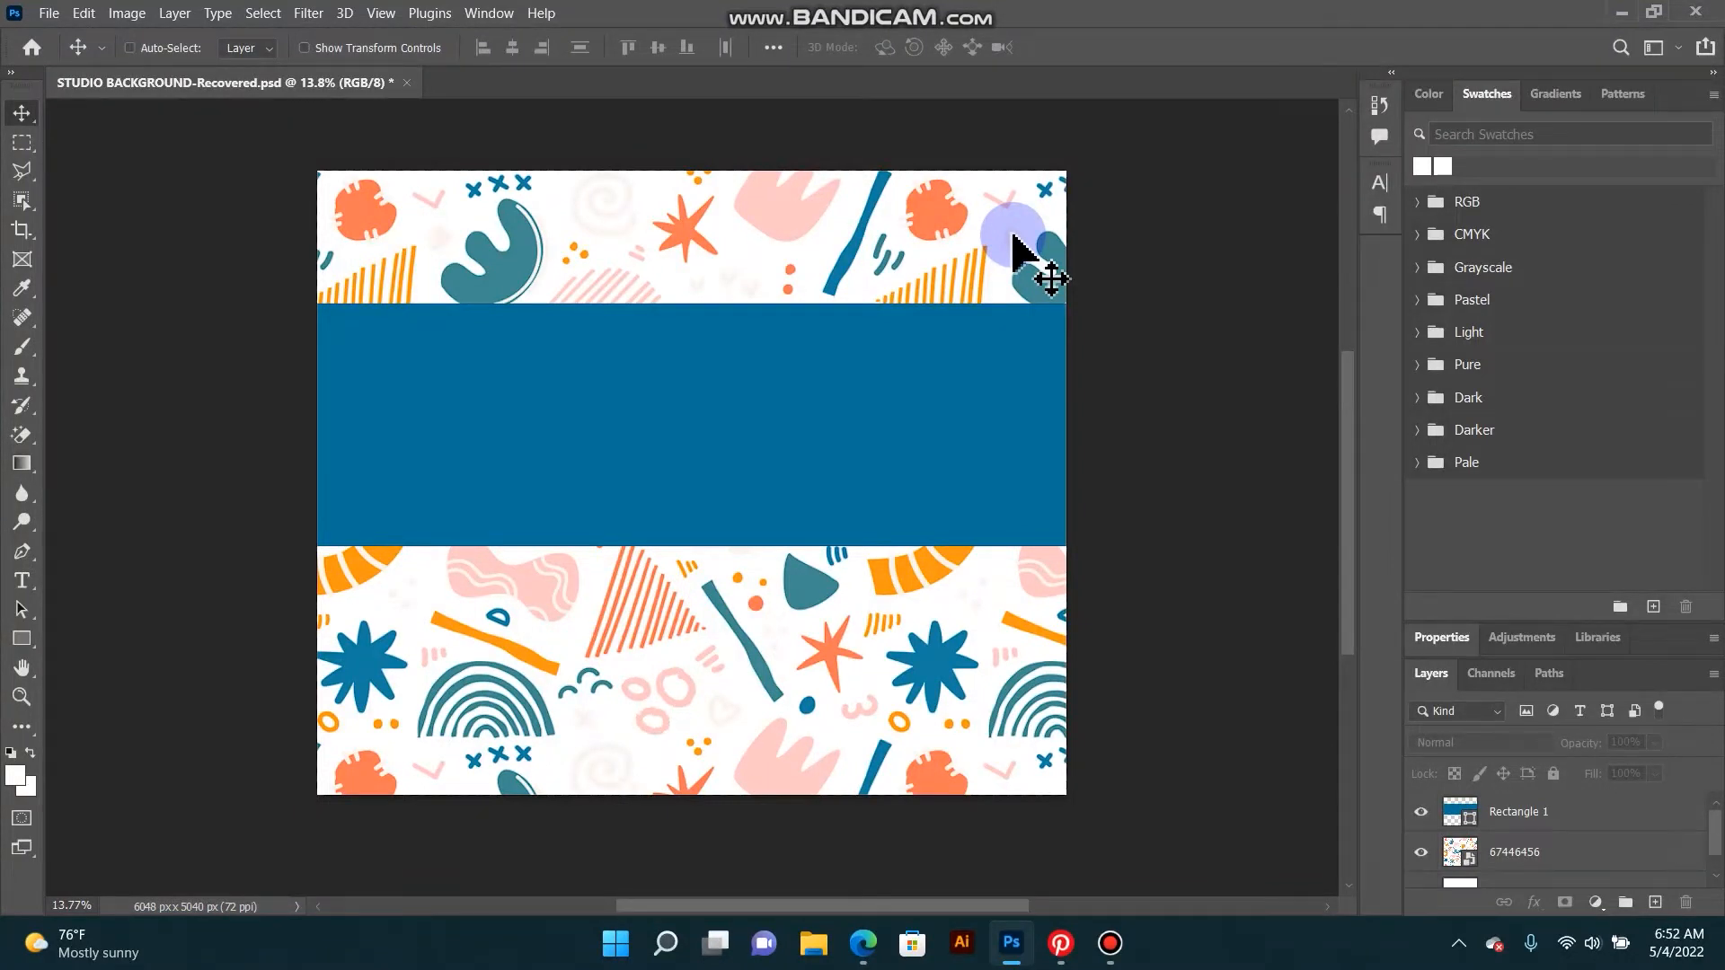
Step: Create a new document 20 by 20 inches at a resolution of 300 pixels per inch
key(ctrl+n)
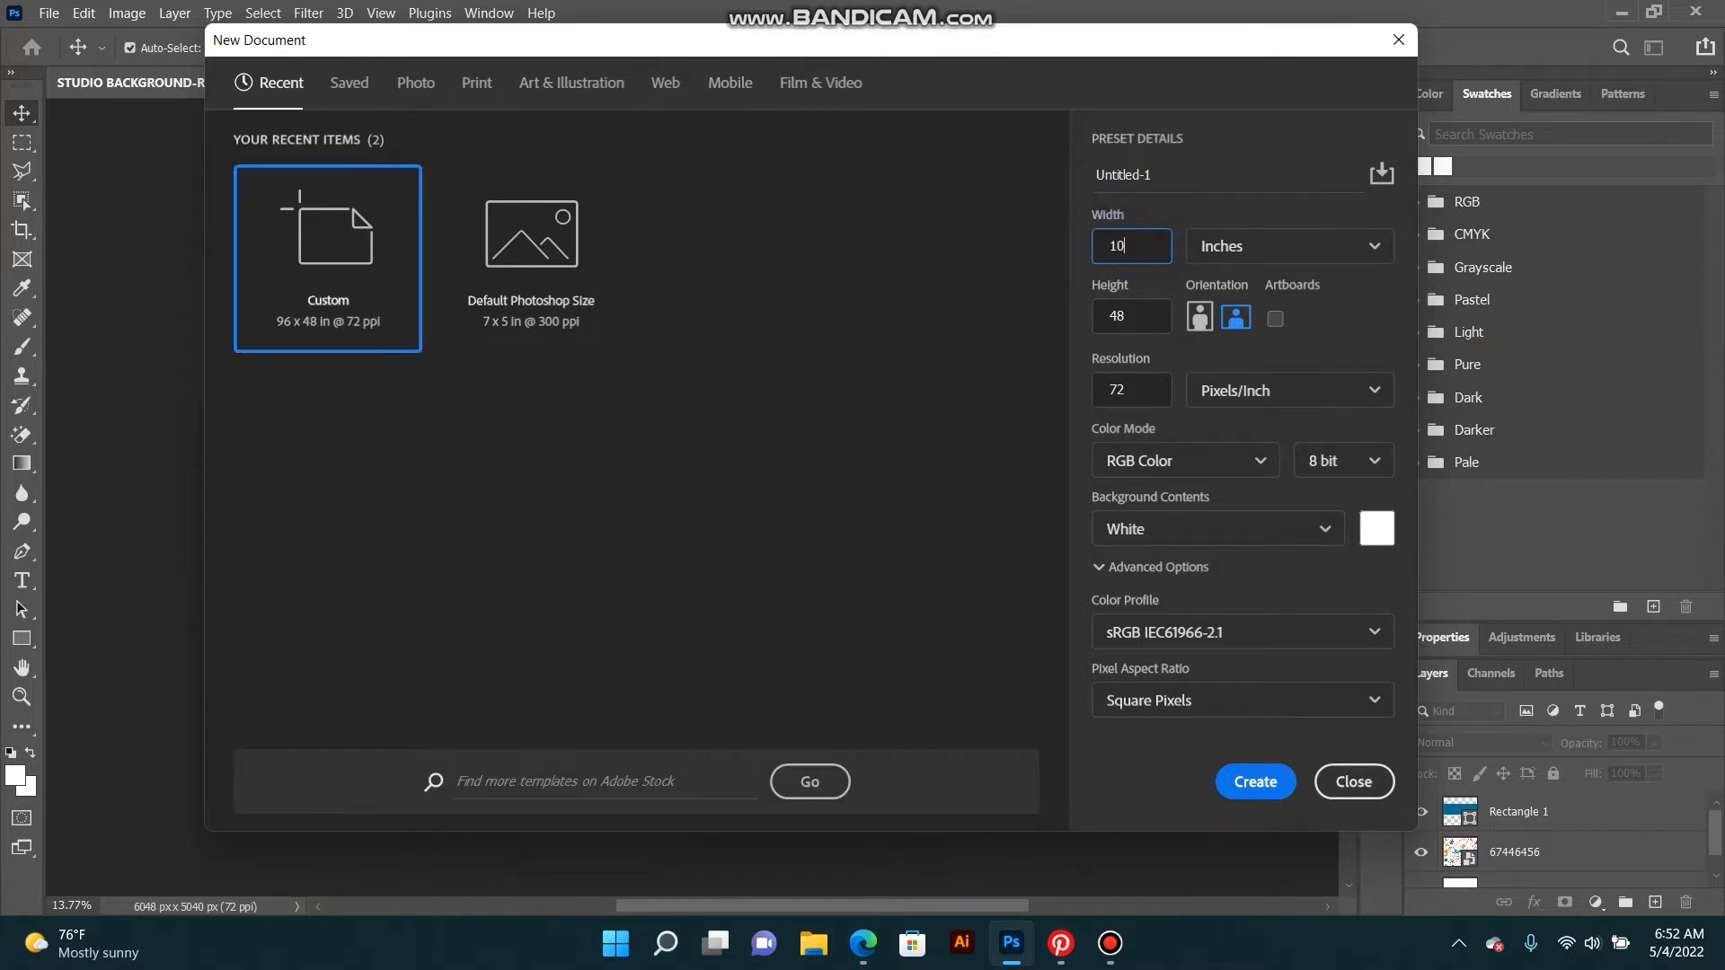
drag(1134, 244, 1093, 242)
drag(1136, 319, 1081, 301)
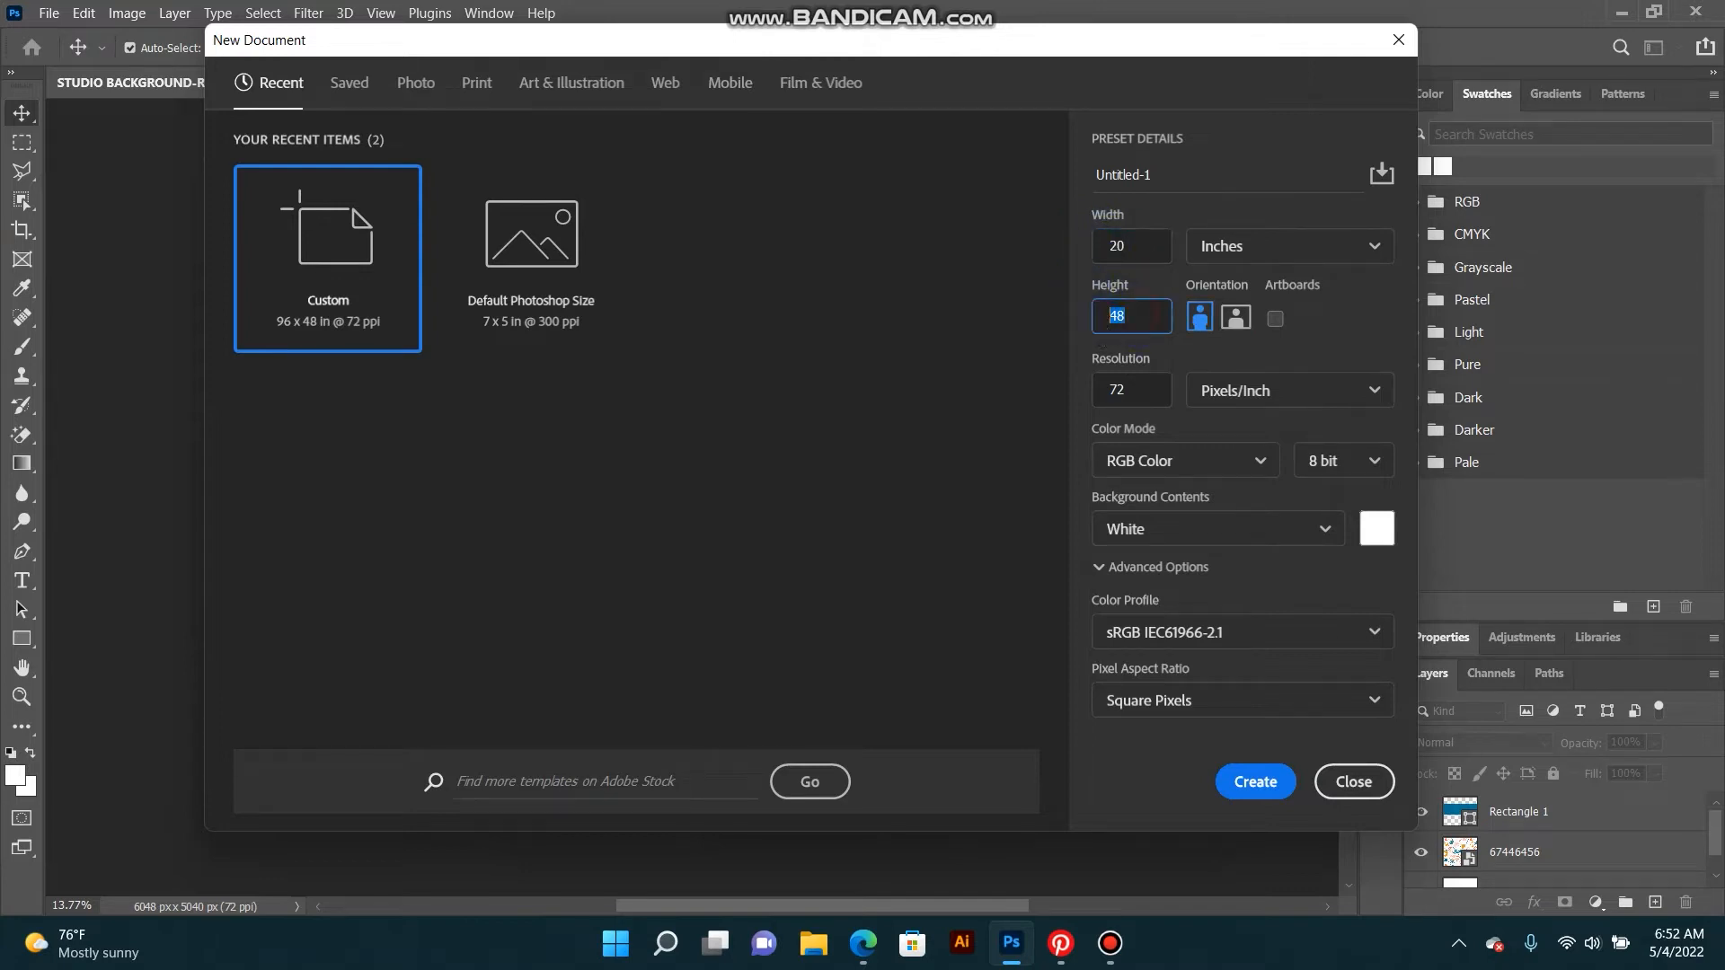
drag(1146, 392, 1082, 408)
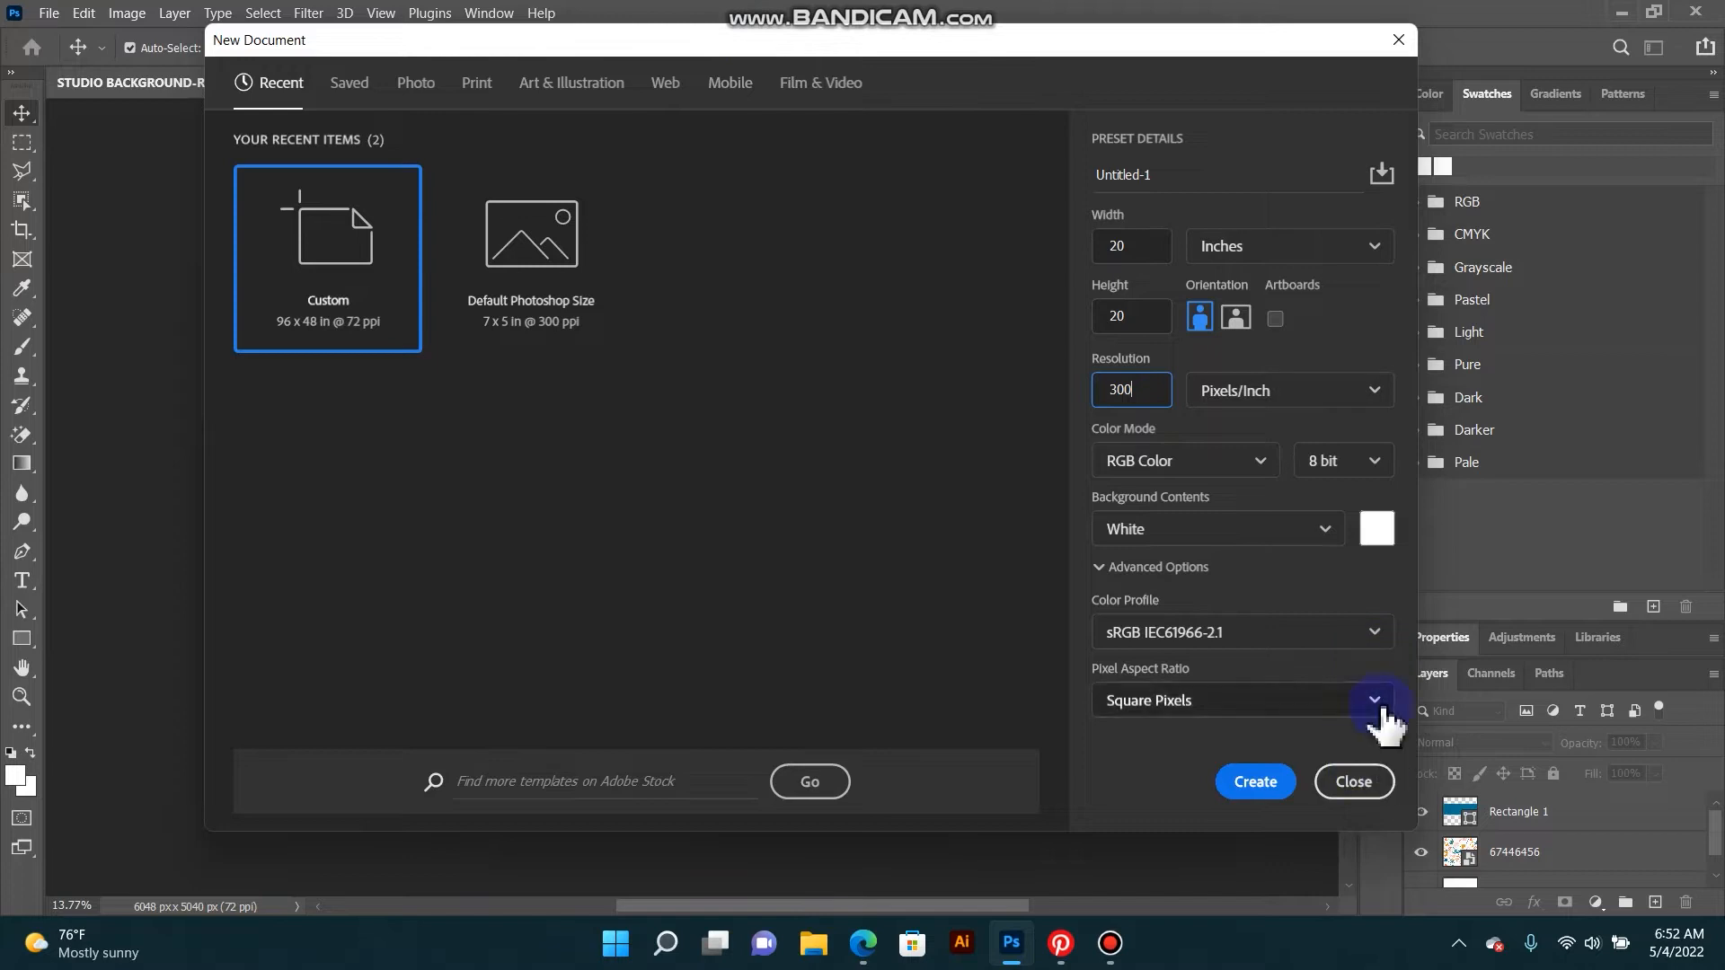
click(1255, 783)
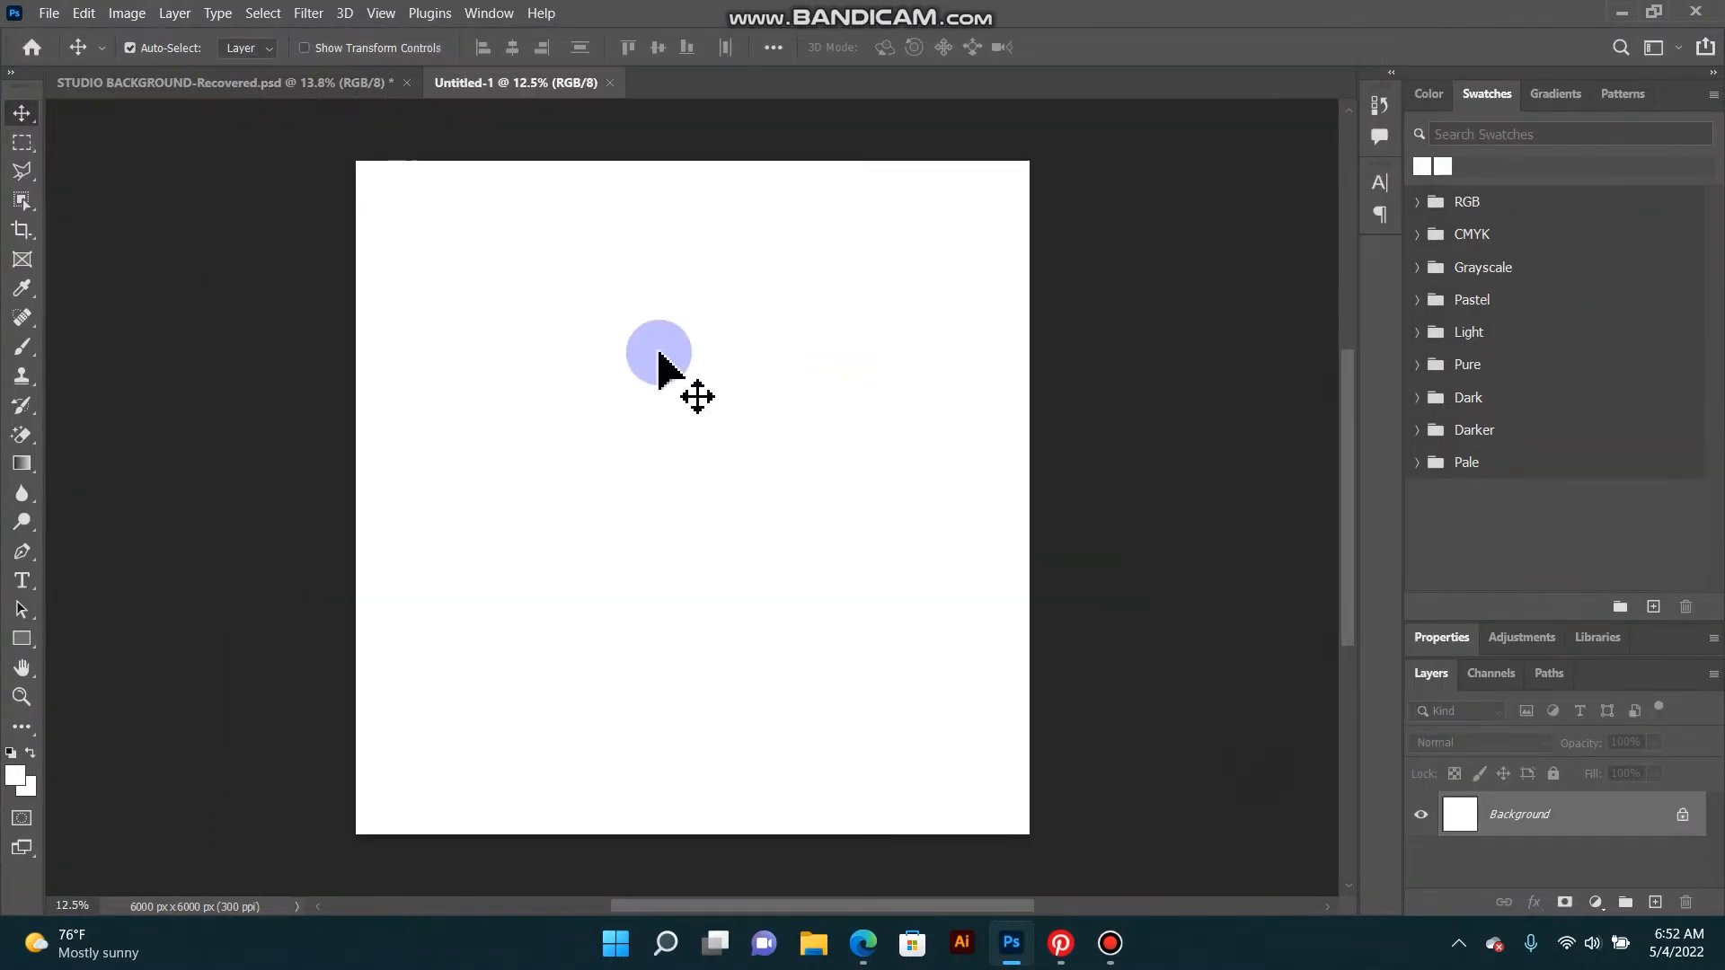
Step: Add a gradient fill layer using the purple-to-blue preset from the Blues gradient group
click(1595, 901)
click(1559, 530)
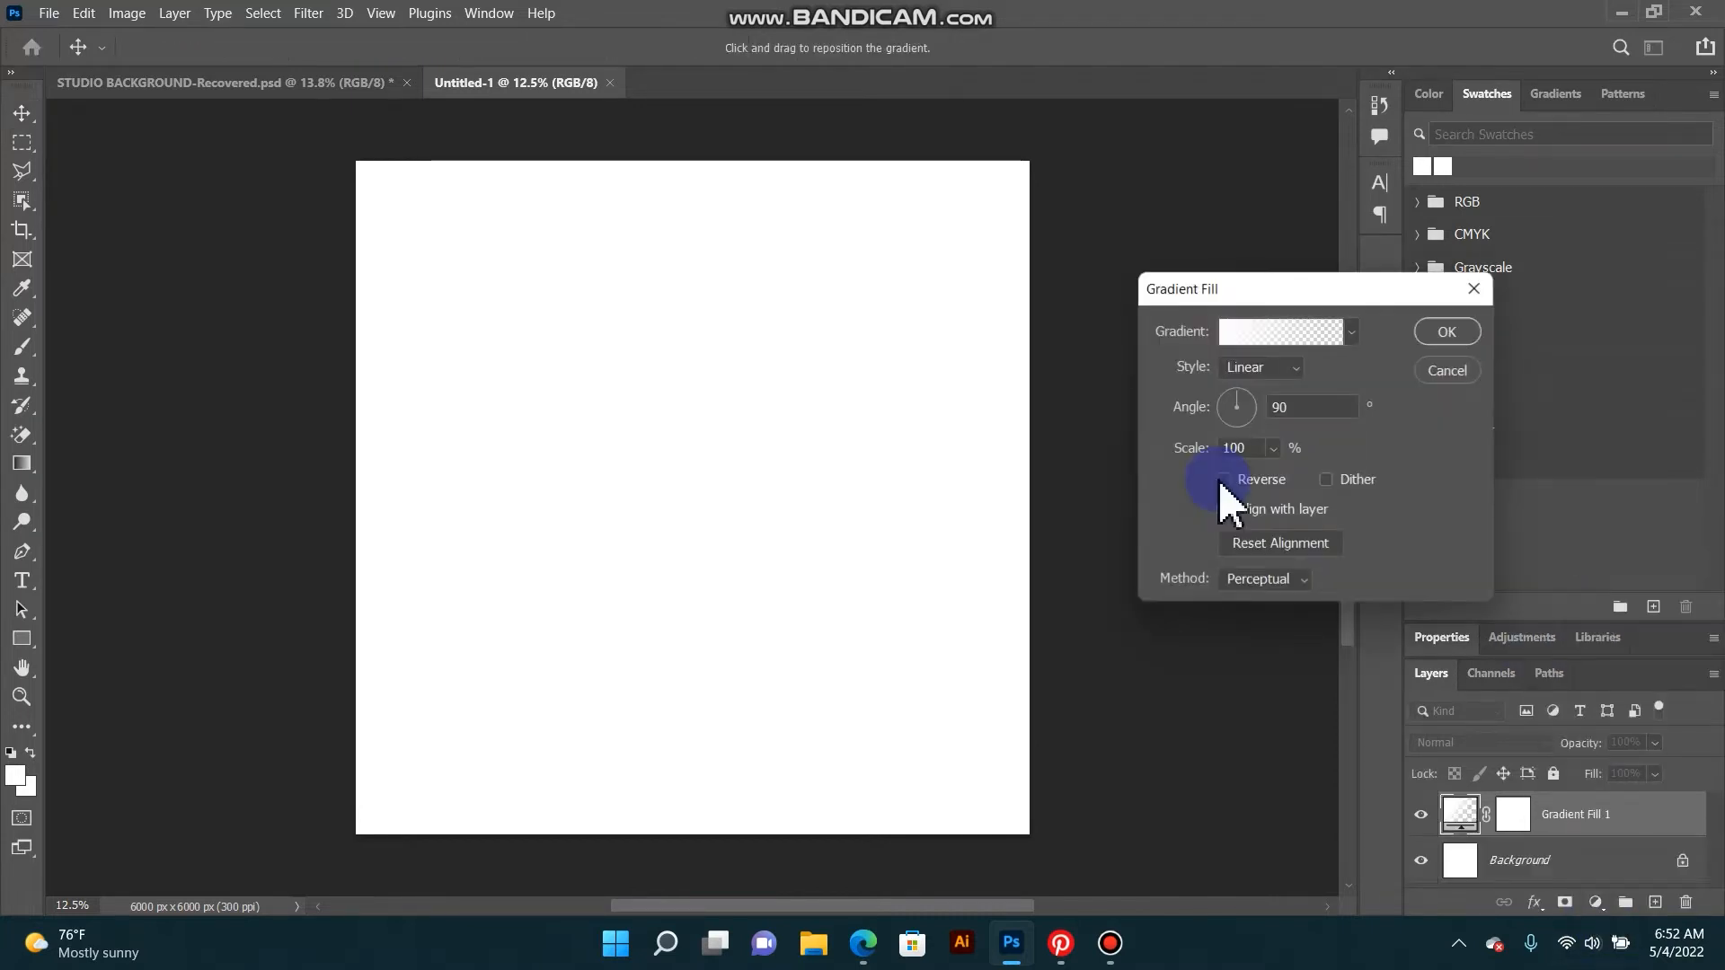
click(1338, 332)
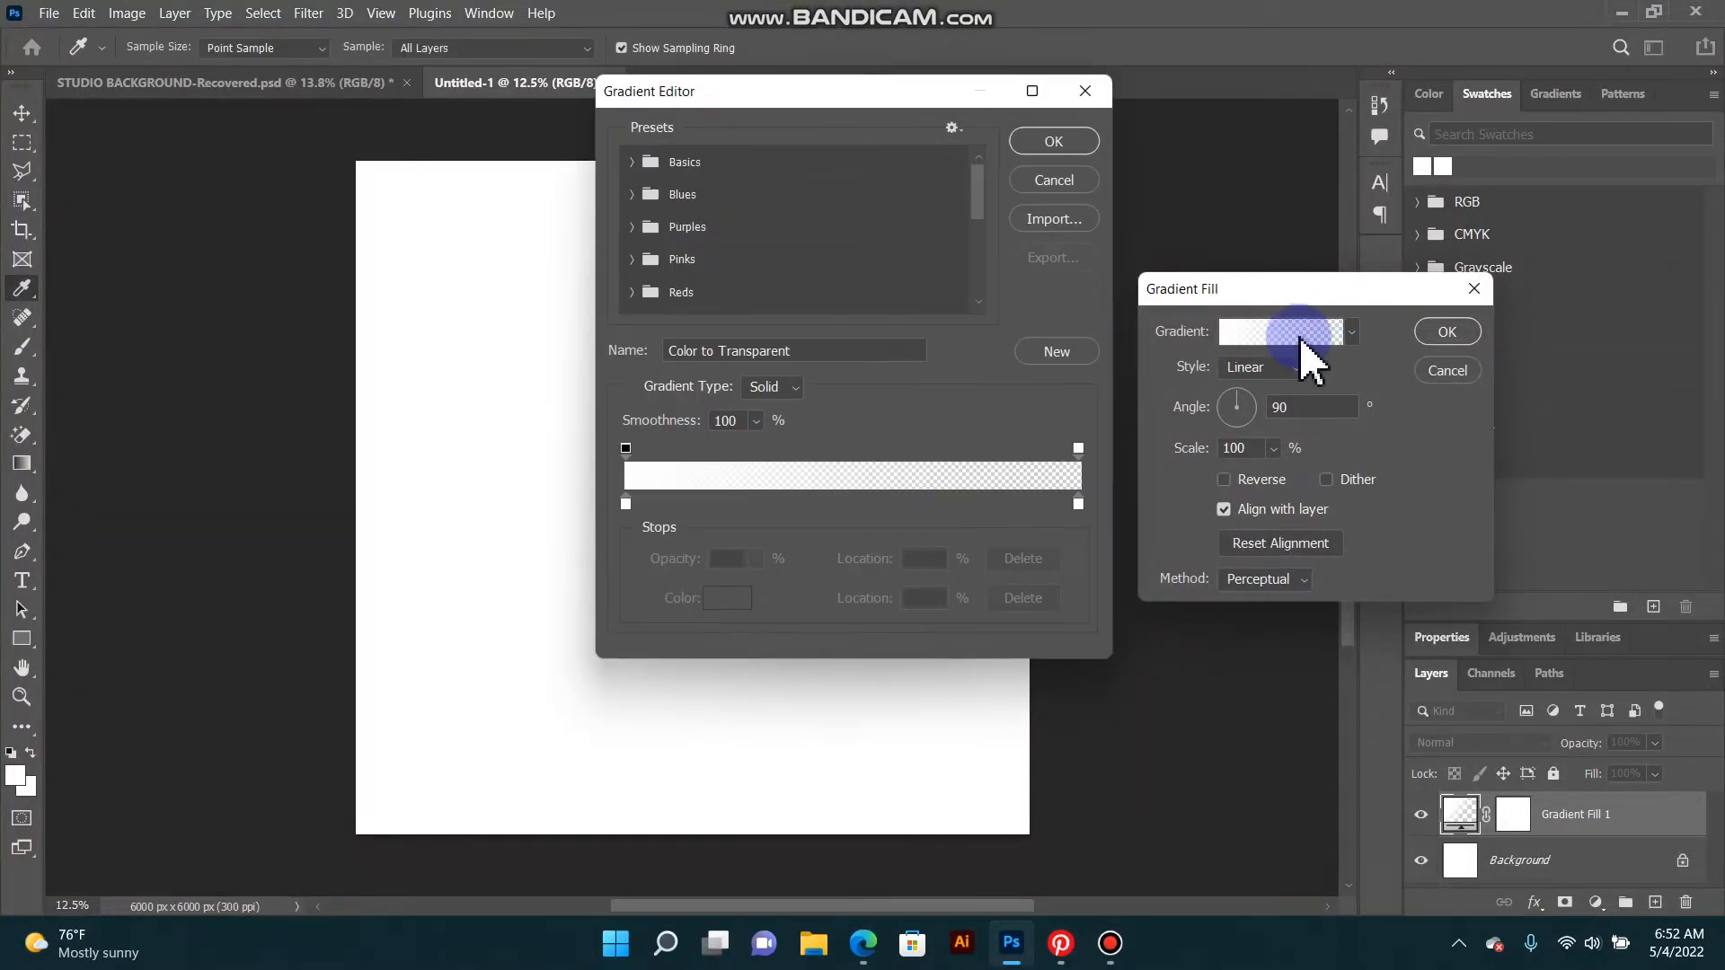
click(1078, 94)
click(1350, 331)
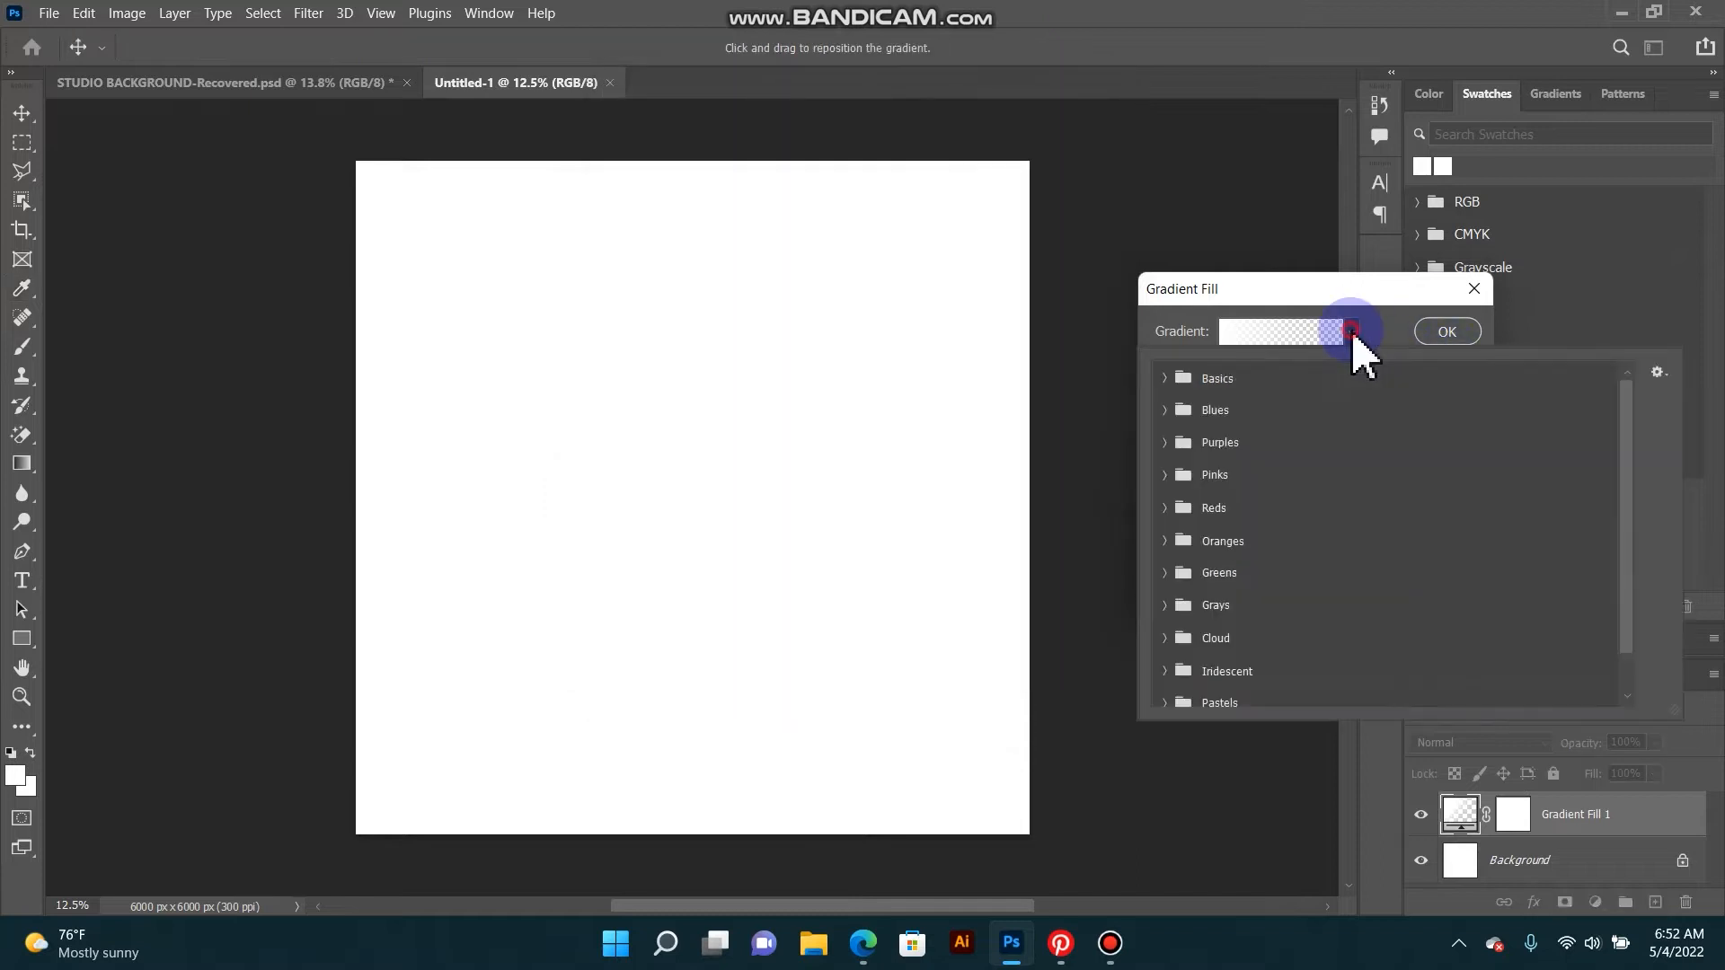
click(1165, 378)
click(1166, 376)
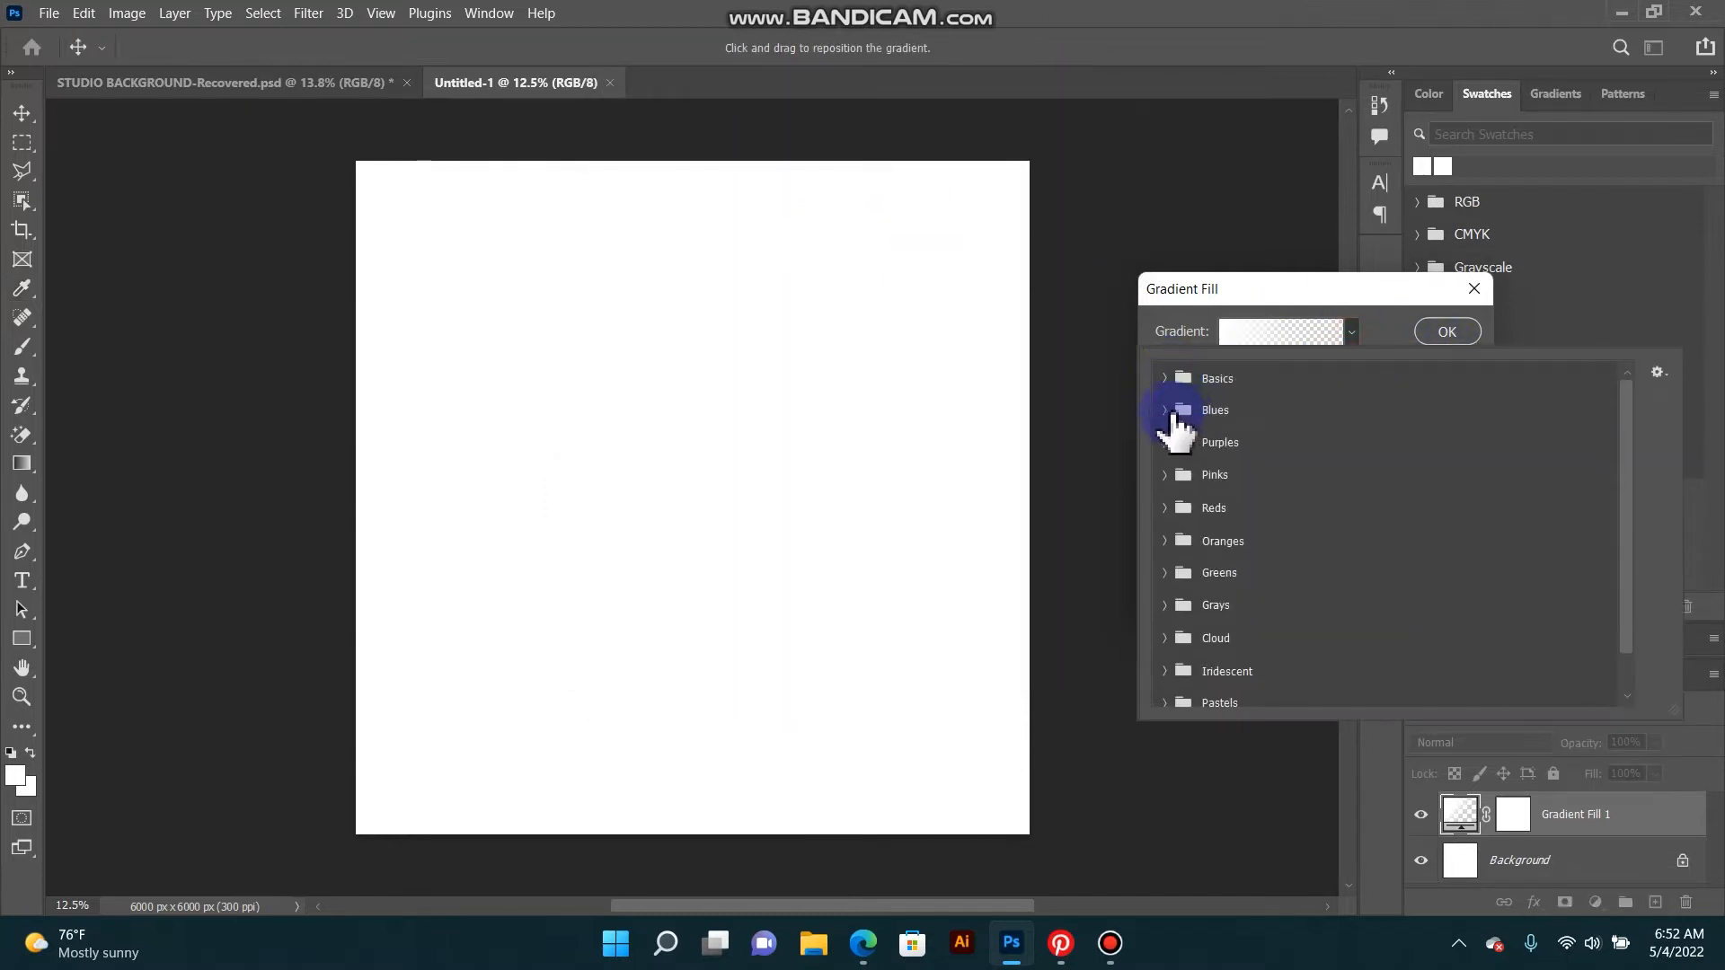
click(1164, 411)
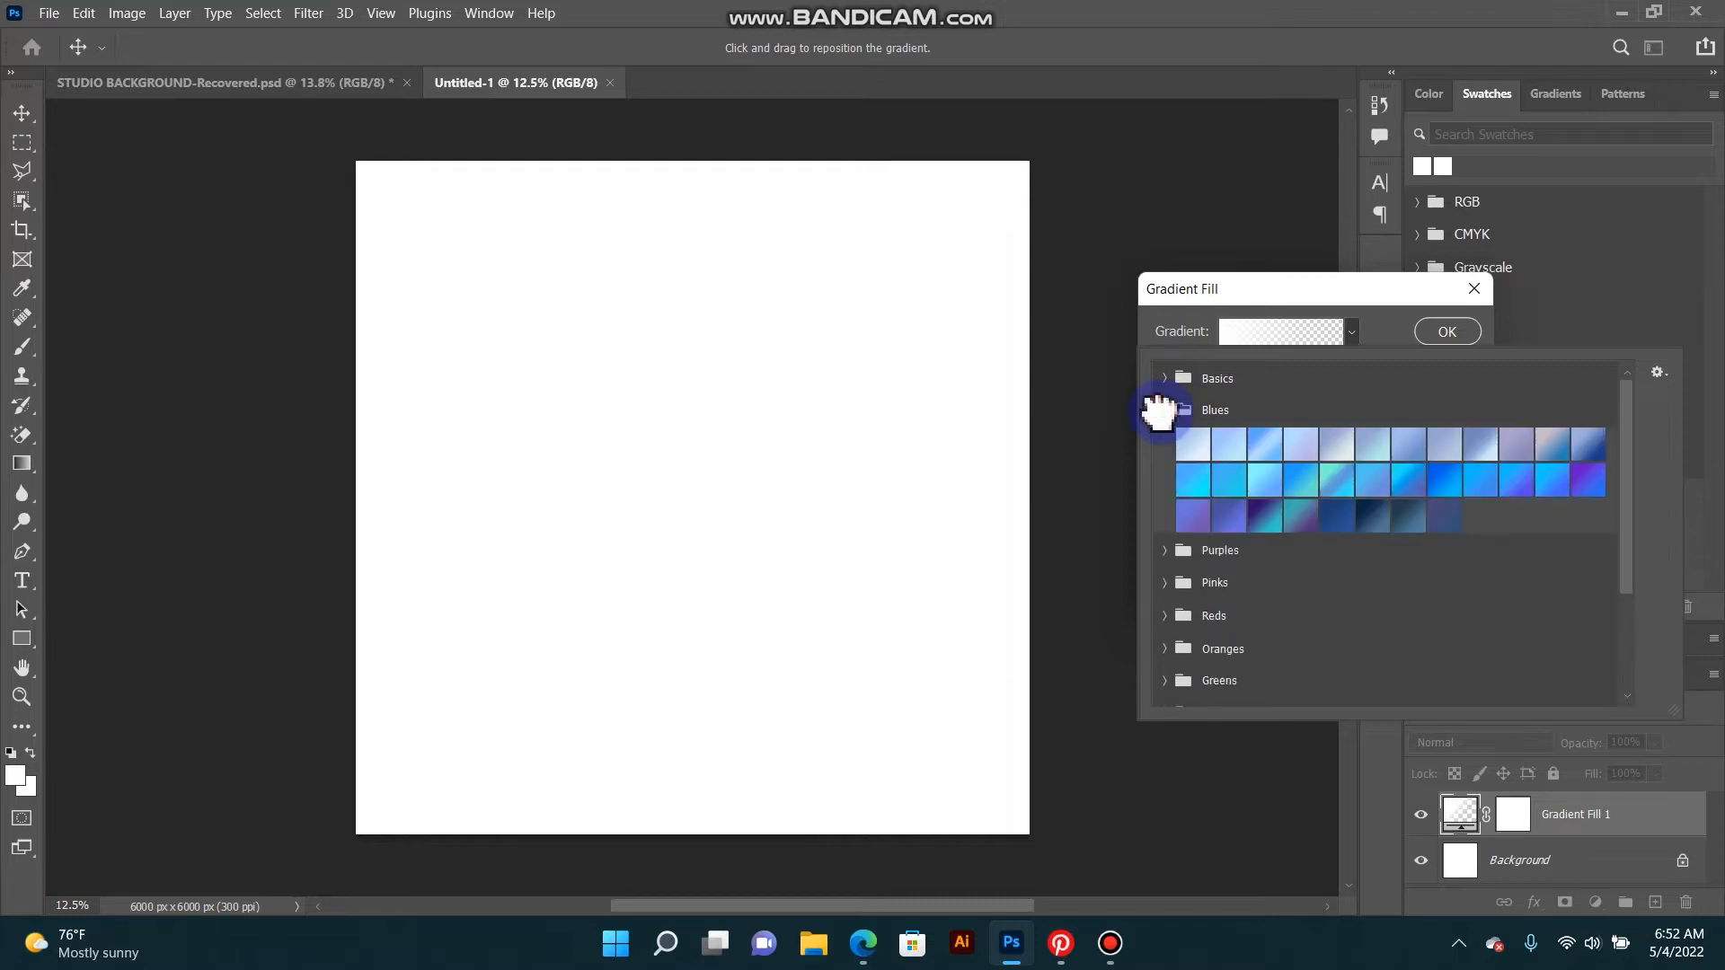
click(1585, 482)
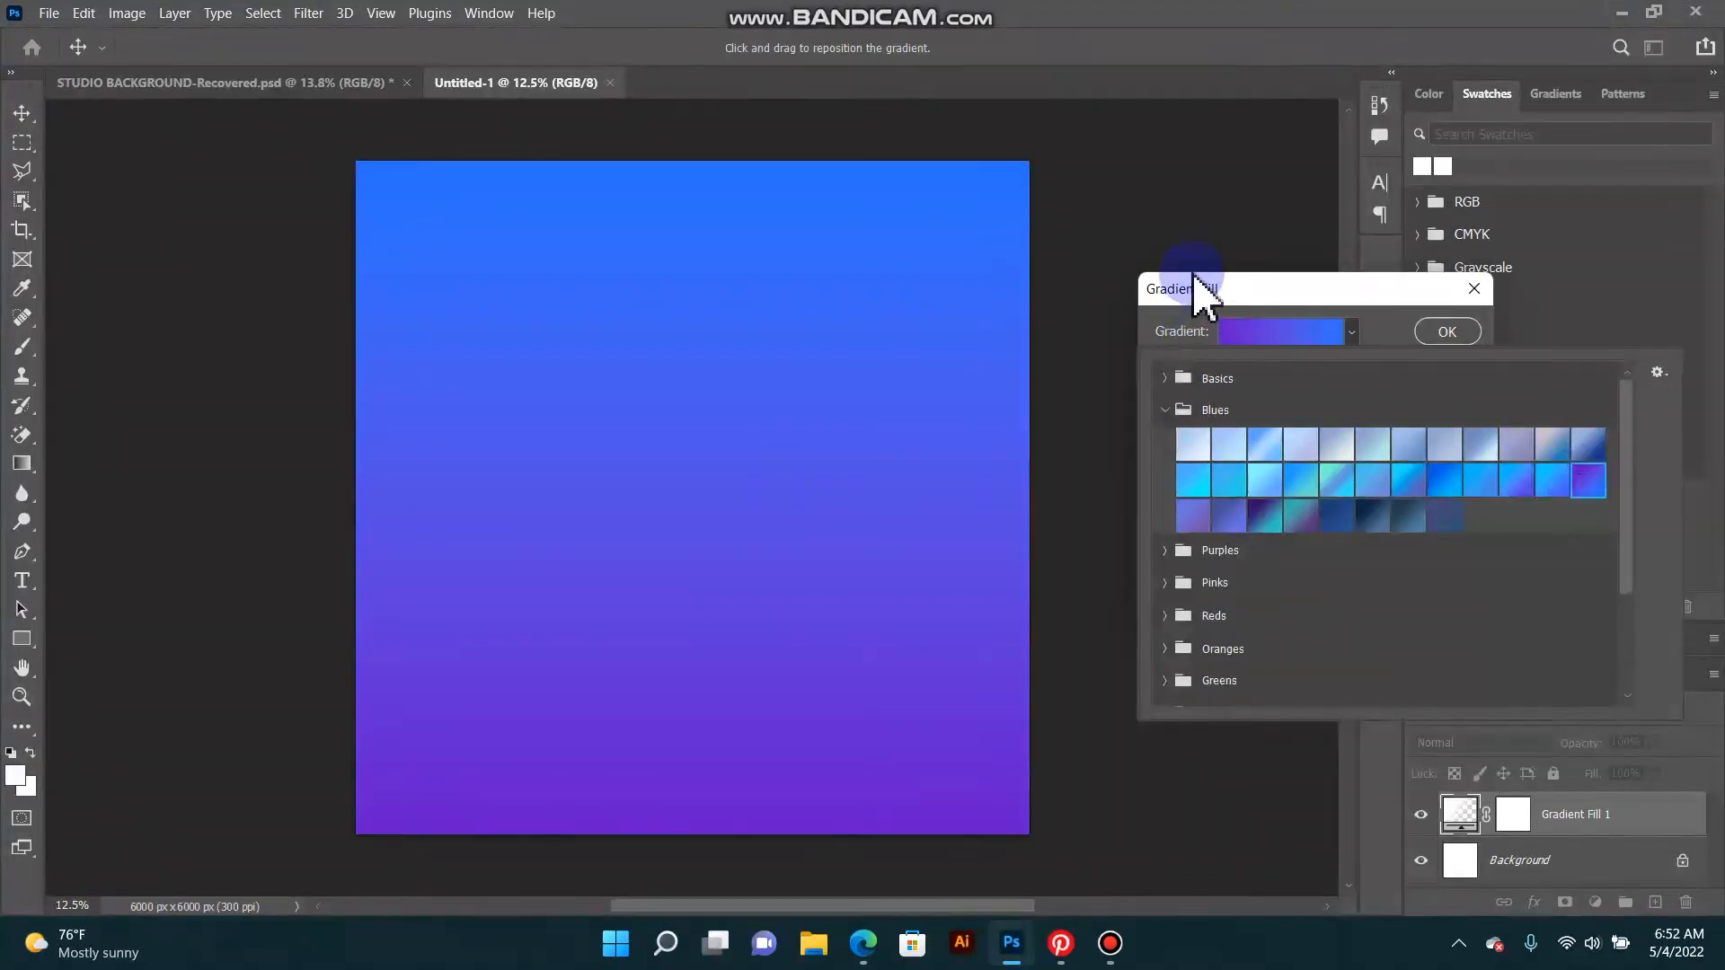
Step: Enable Dither for the gradient fill and try Reverse, leaving the gradient unreversed
click(1186, 288)
click(1258, 479)
click(1350, 483)
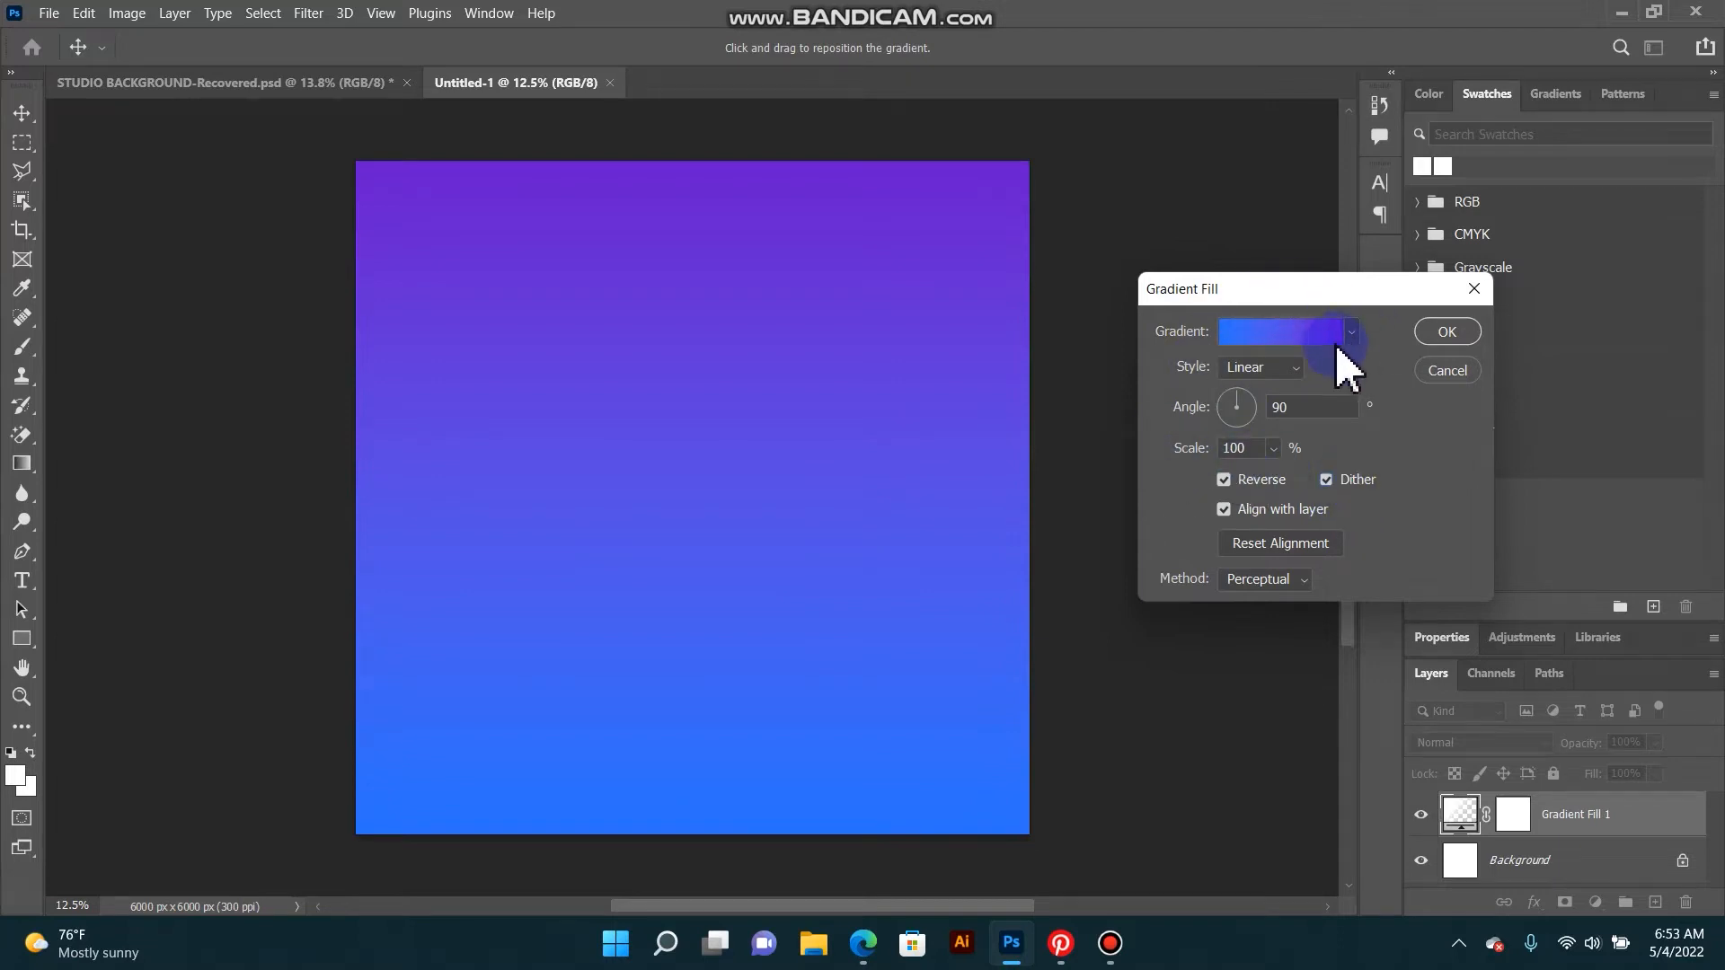
click(1351, 331)
click(1351, 331)
click(1279, 410)
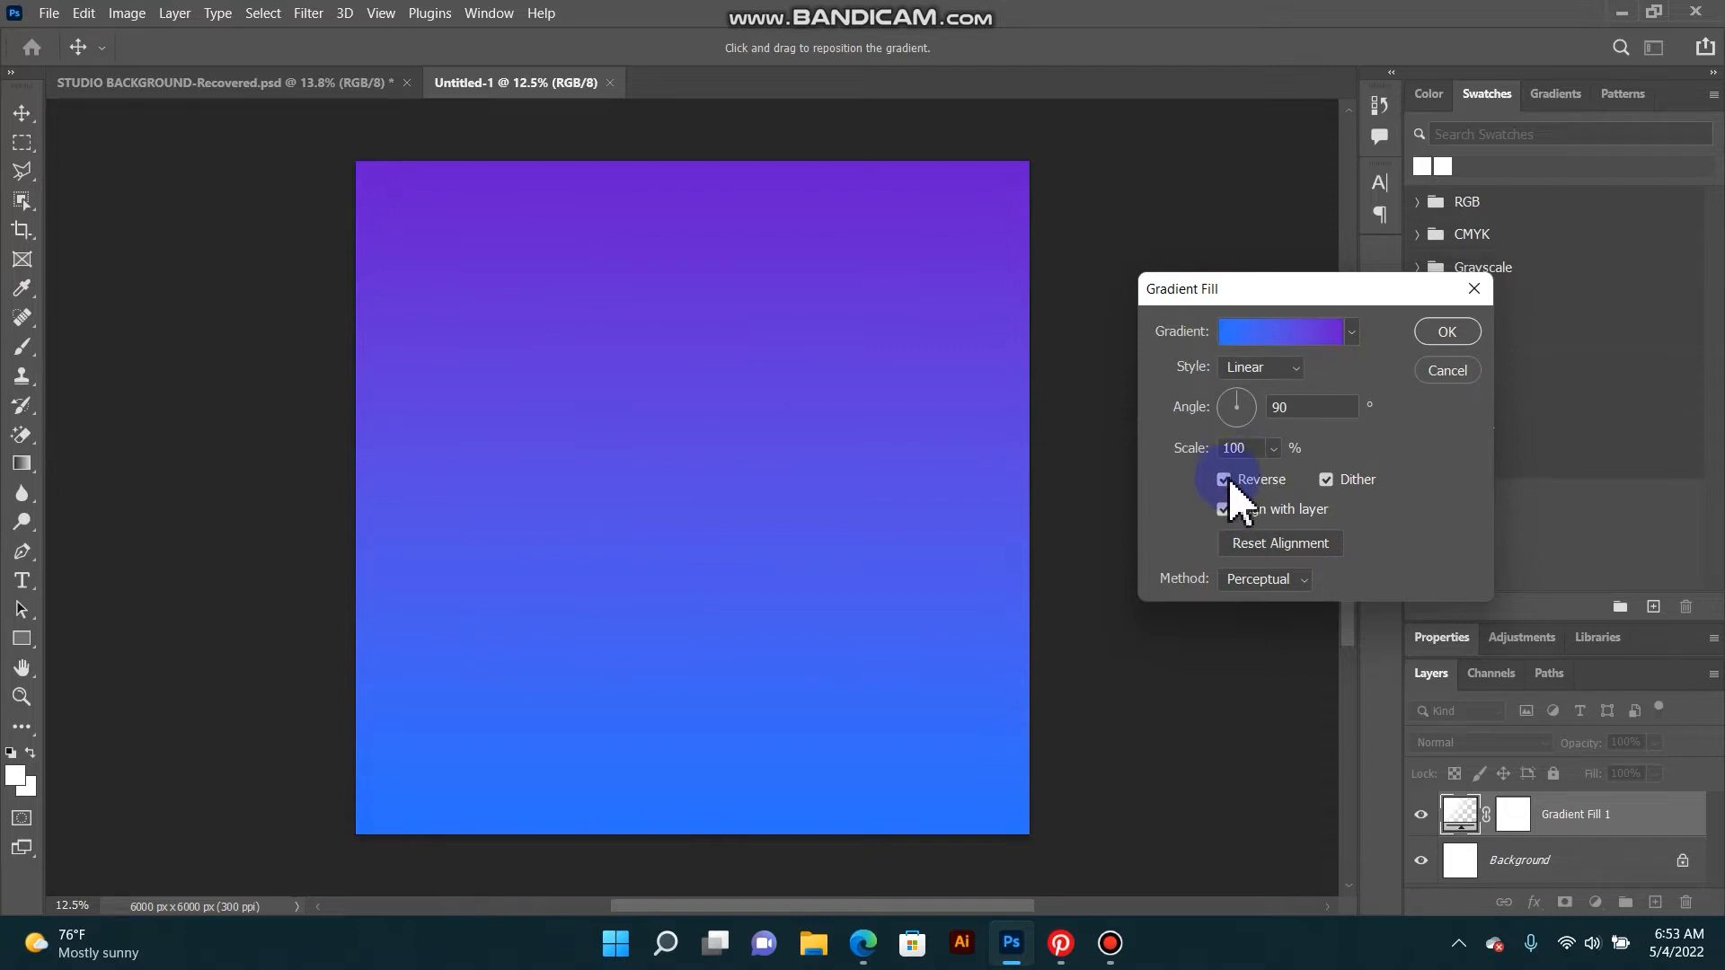
click(1227, 481)
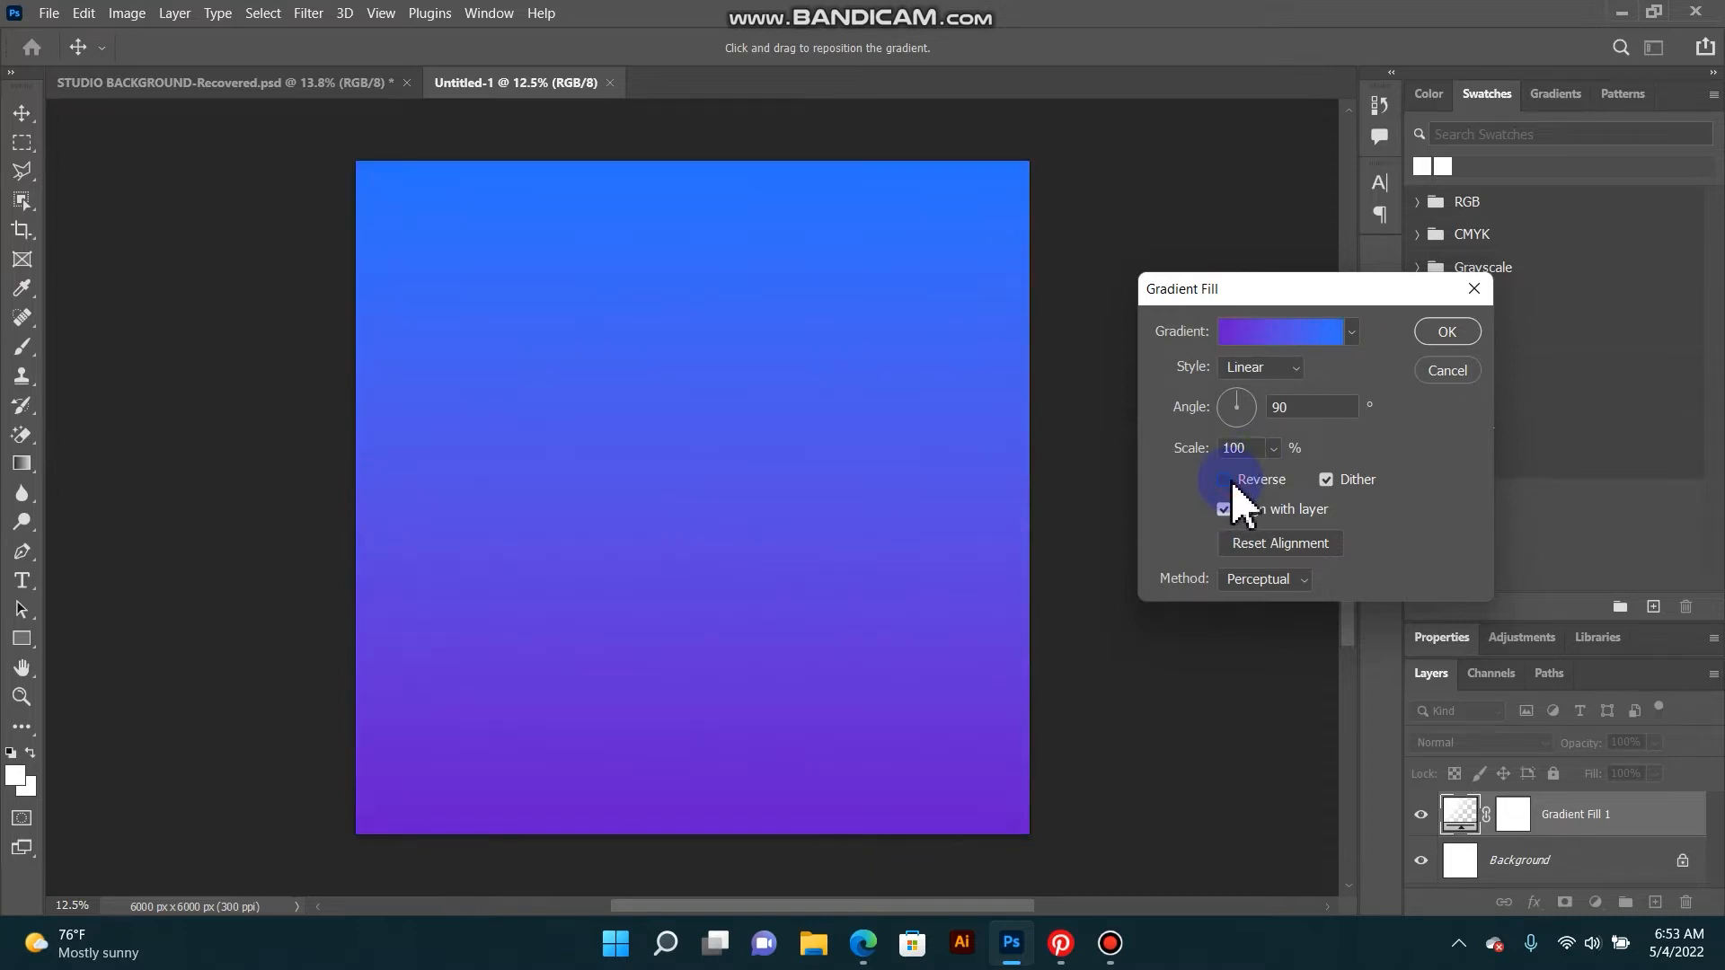
Step: Recolor the gradient's purple stop to a more magenta purple and apply the gradient fill
click(1285, 331)
drag(697, 96, 1236, 135)
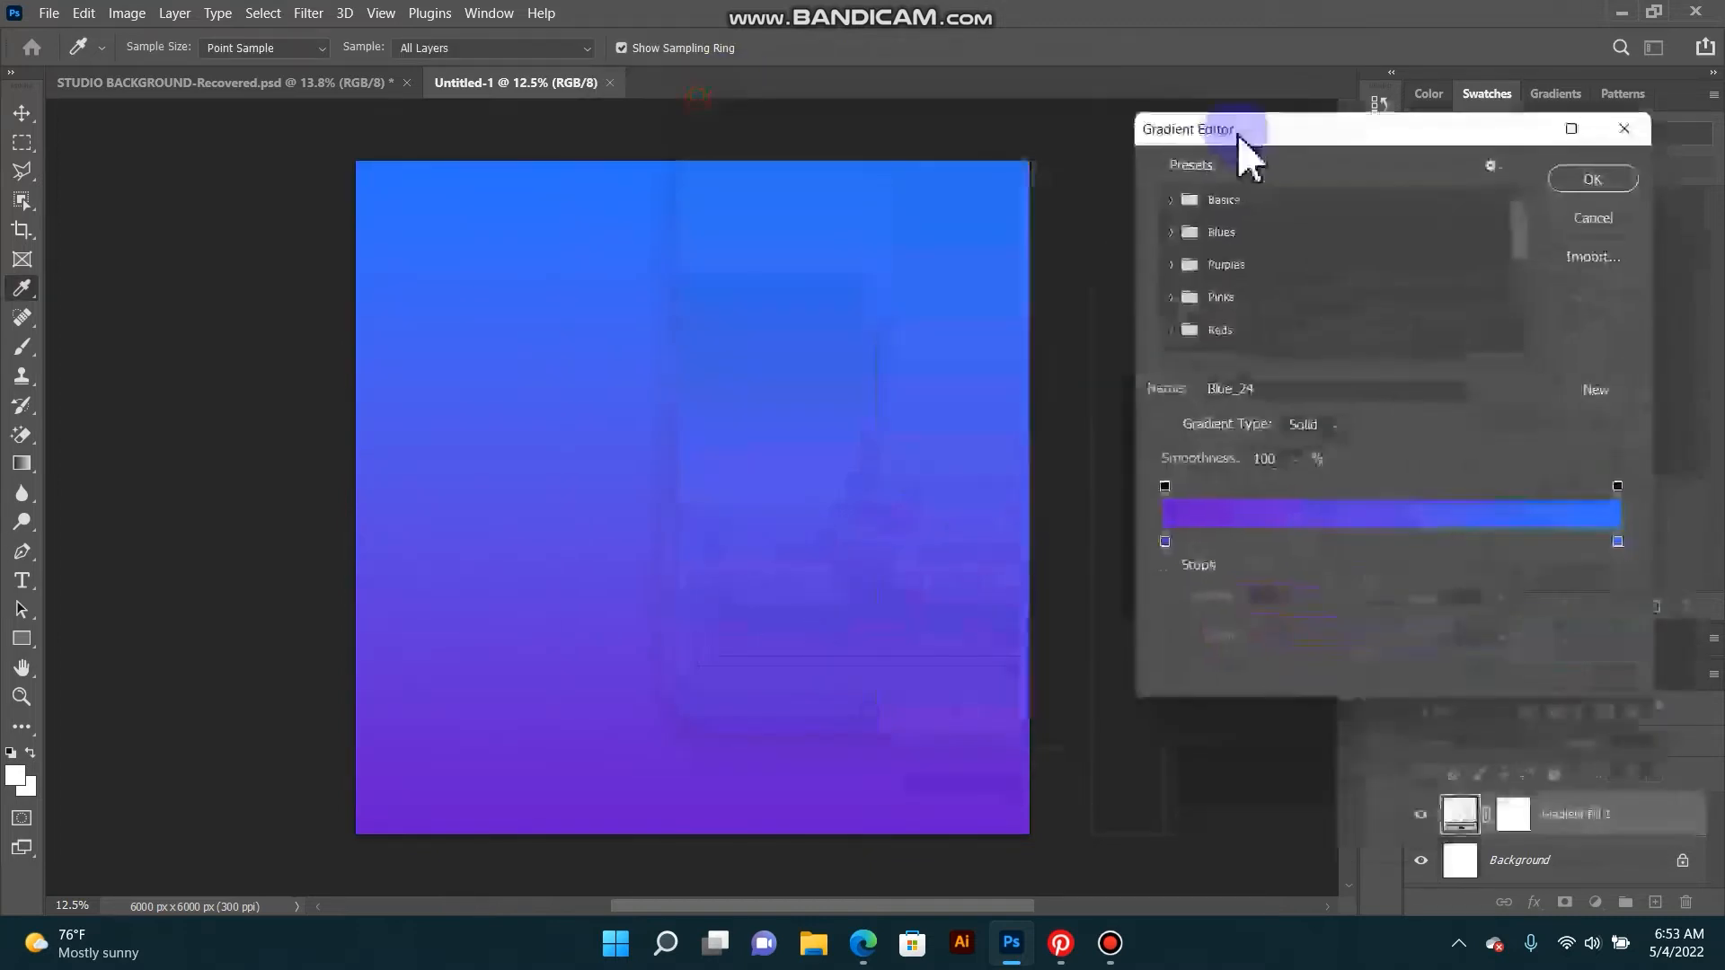
click(1164, 541)
click(1262, 635)
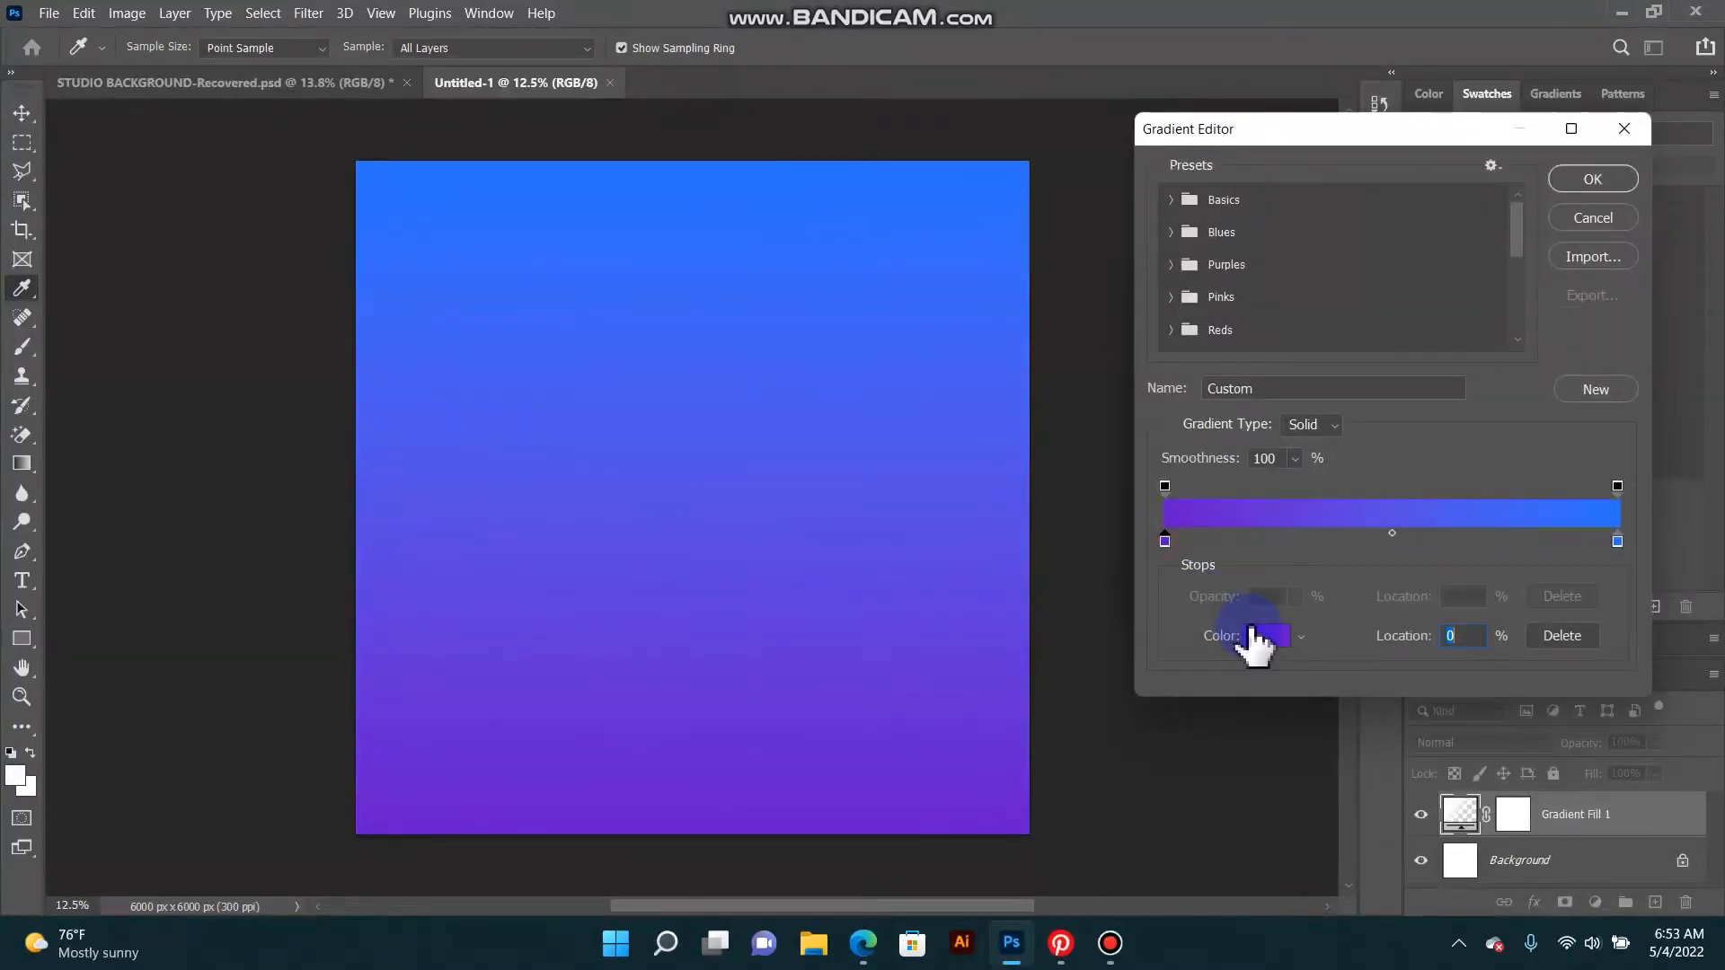
mouse_move(883, 263)
mouse_down()
mouse_move(859, 265)
mouse_move(876, 317)
mouse_move(867, 216)
mouse_move(844, 250)
mouse_move(873, 286)
mouse_move(900, 251)
mouse_up()
click(1075, 178)
click(1591, 178)
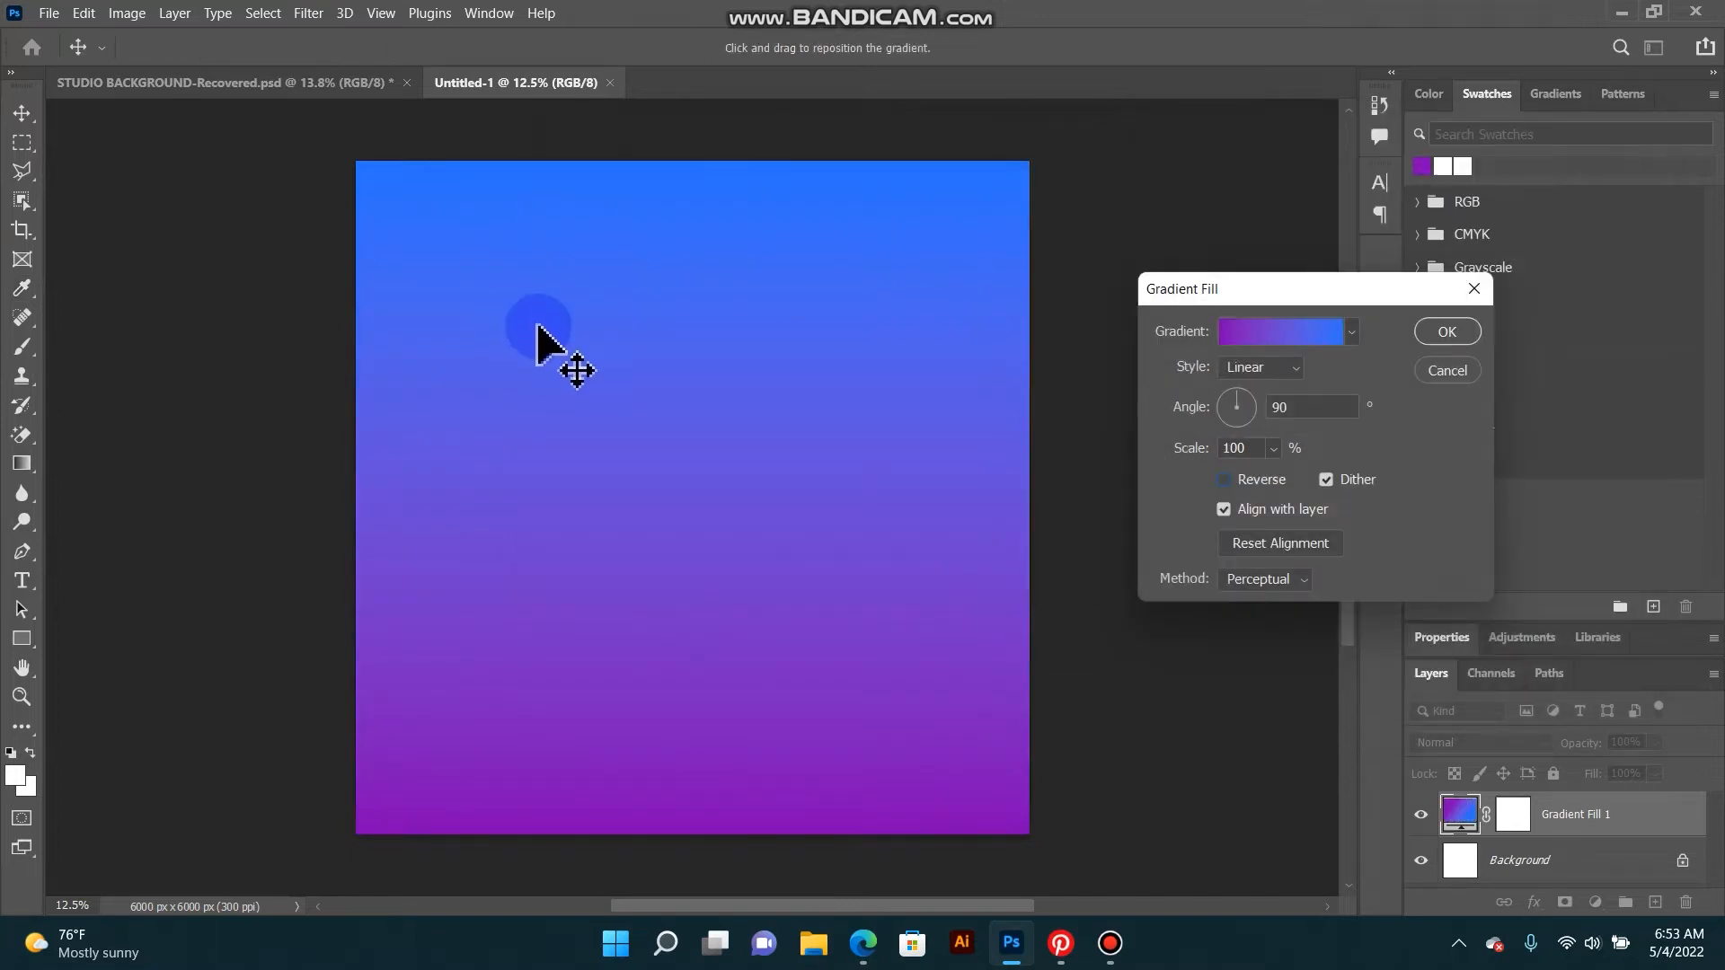
click(1436, 332)
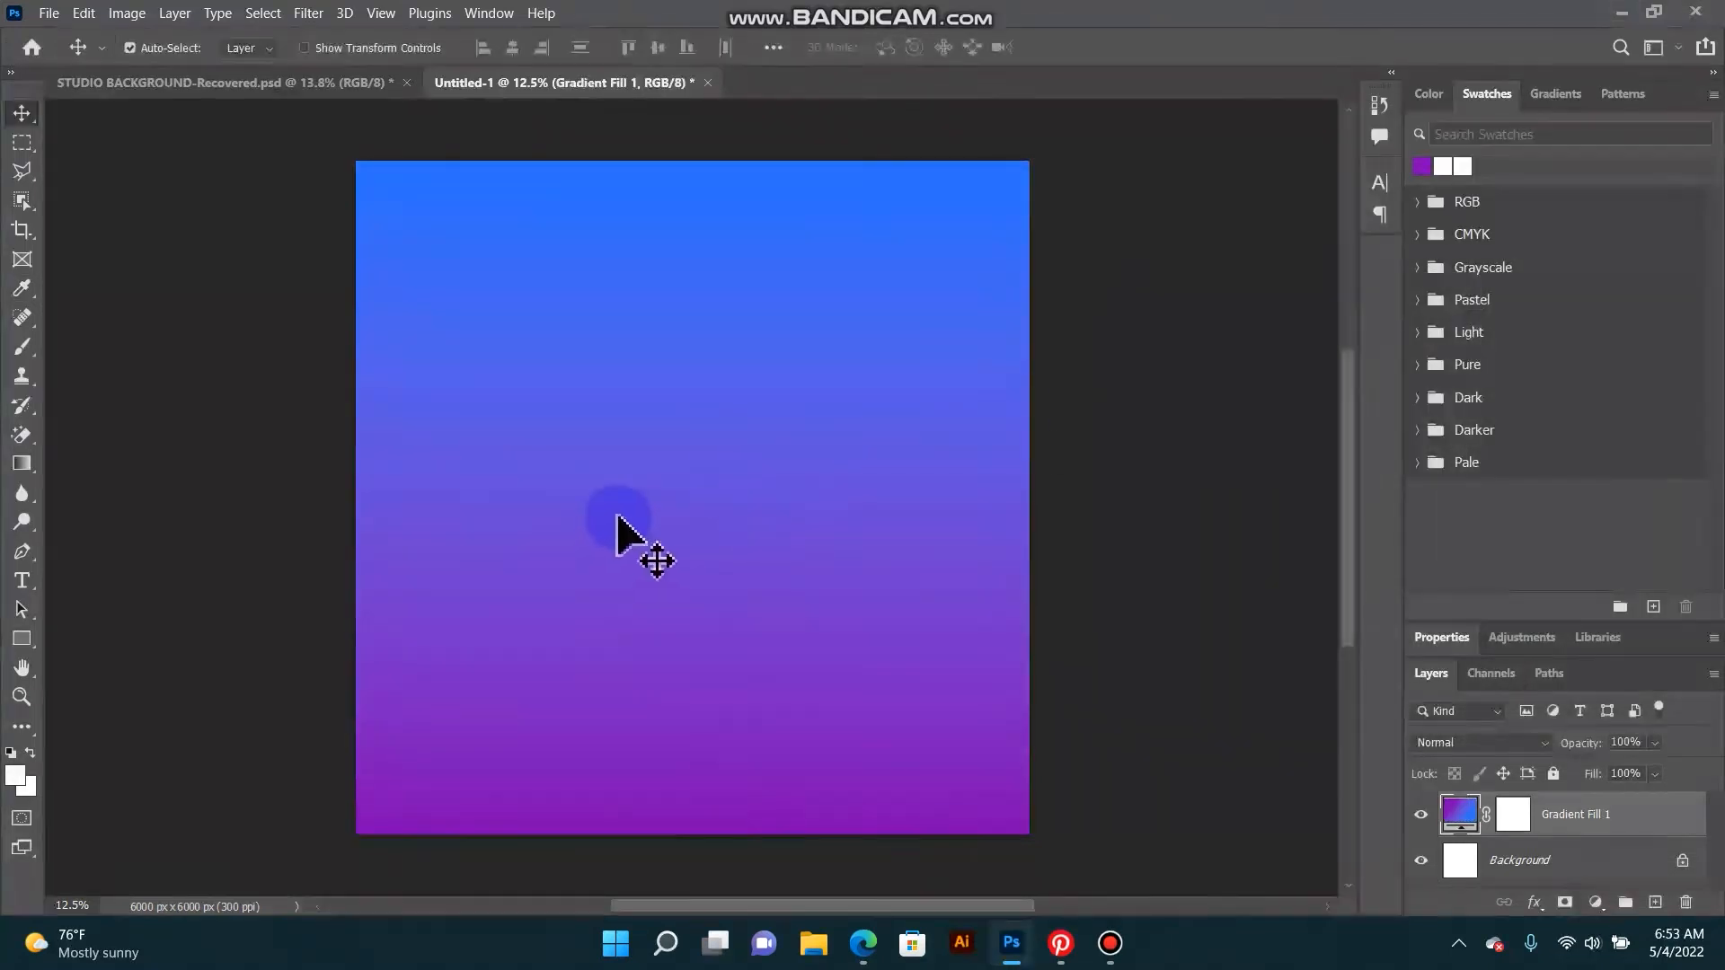
Step: Look through the worship crowd photos in the Downloads folder to choose a background image
click(830, 954)
click(275, 274)
click(479, 343)
double_click(479, 343)
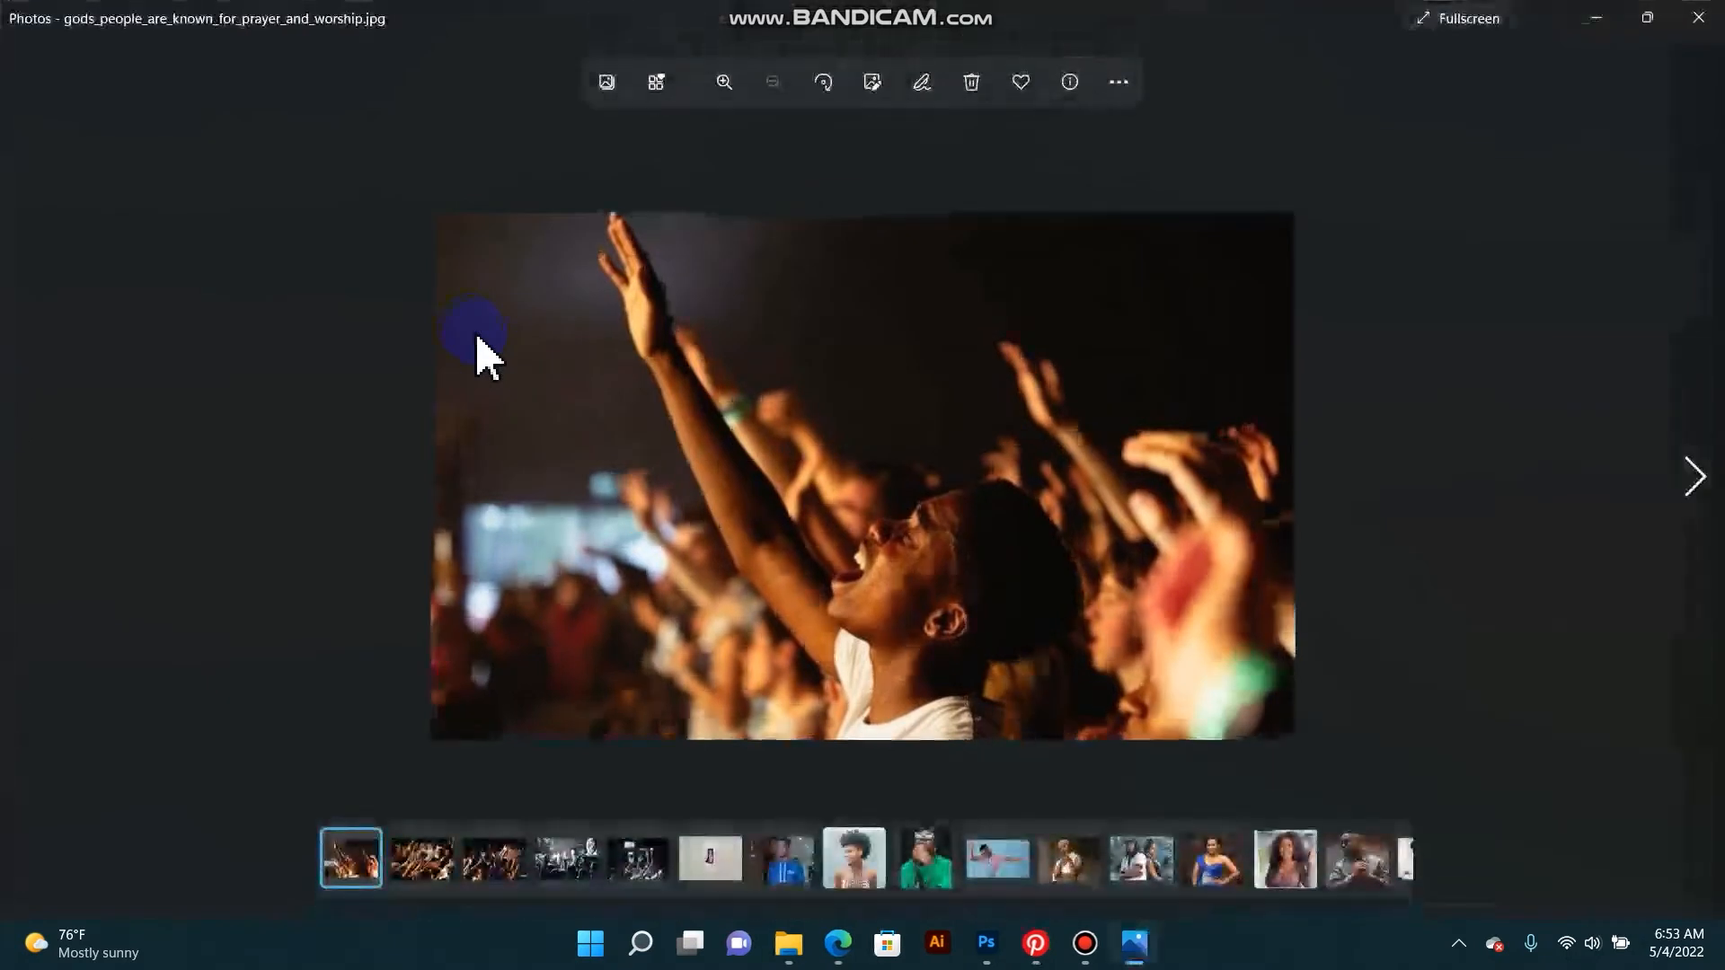
scroll(486, 355, down, 1)
scroll(486, 355, down, 1)
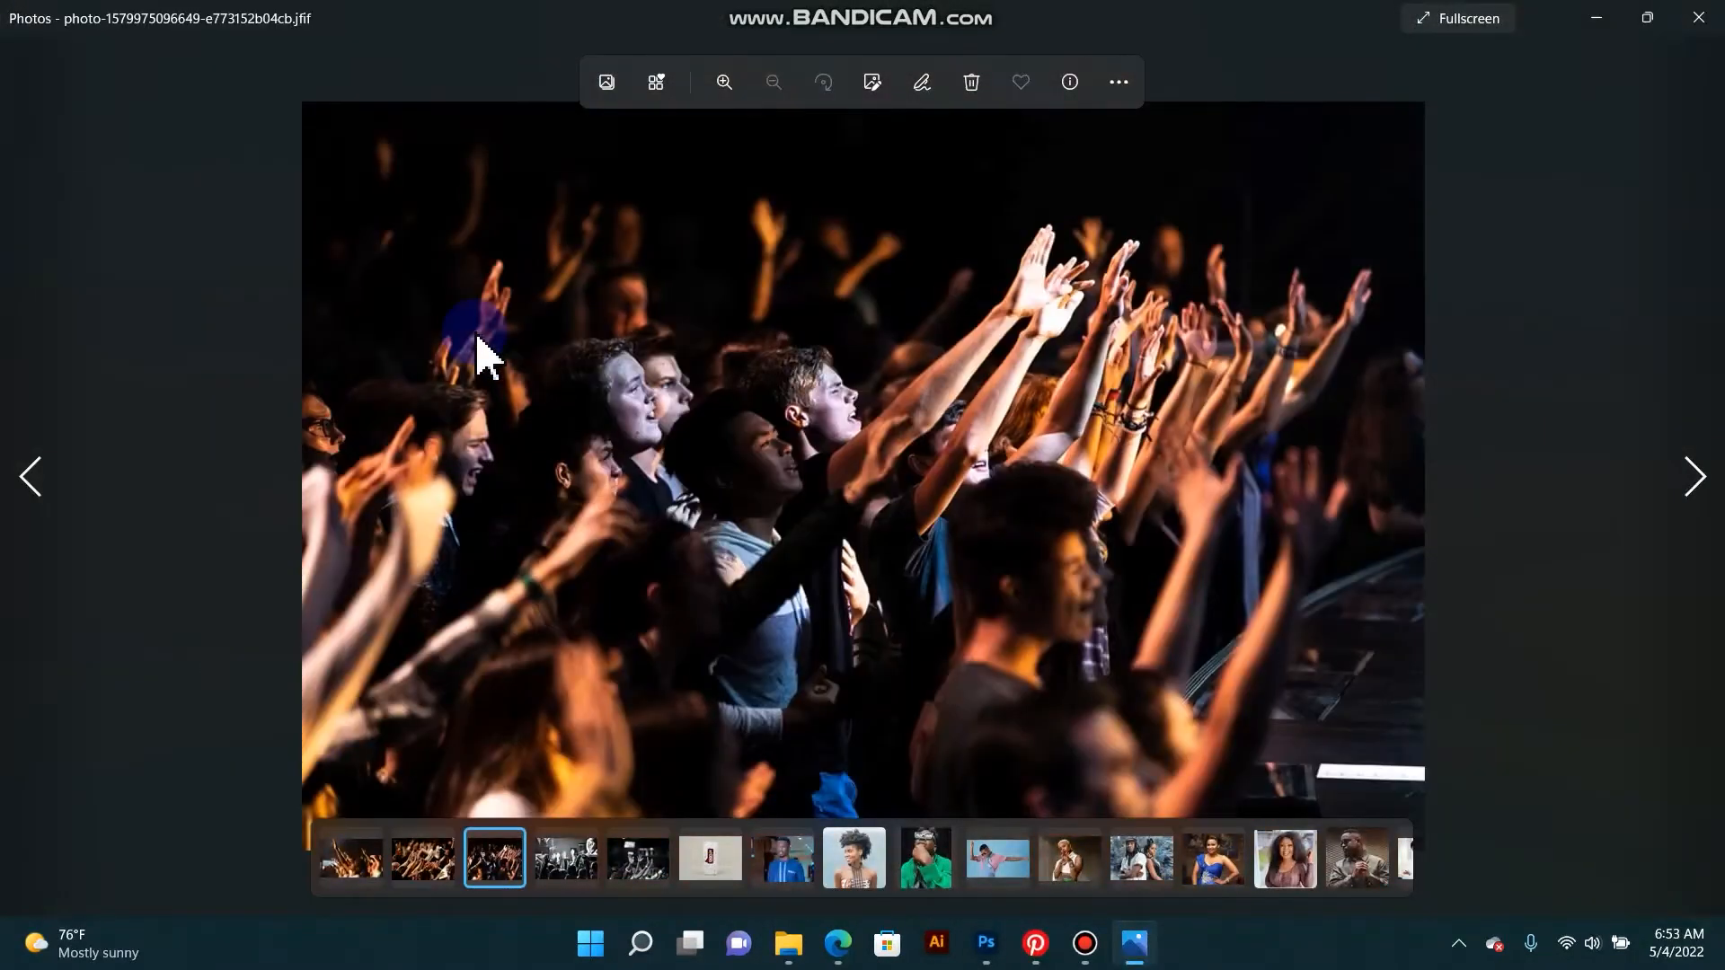
scroll(486, 355, down, 3)
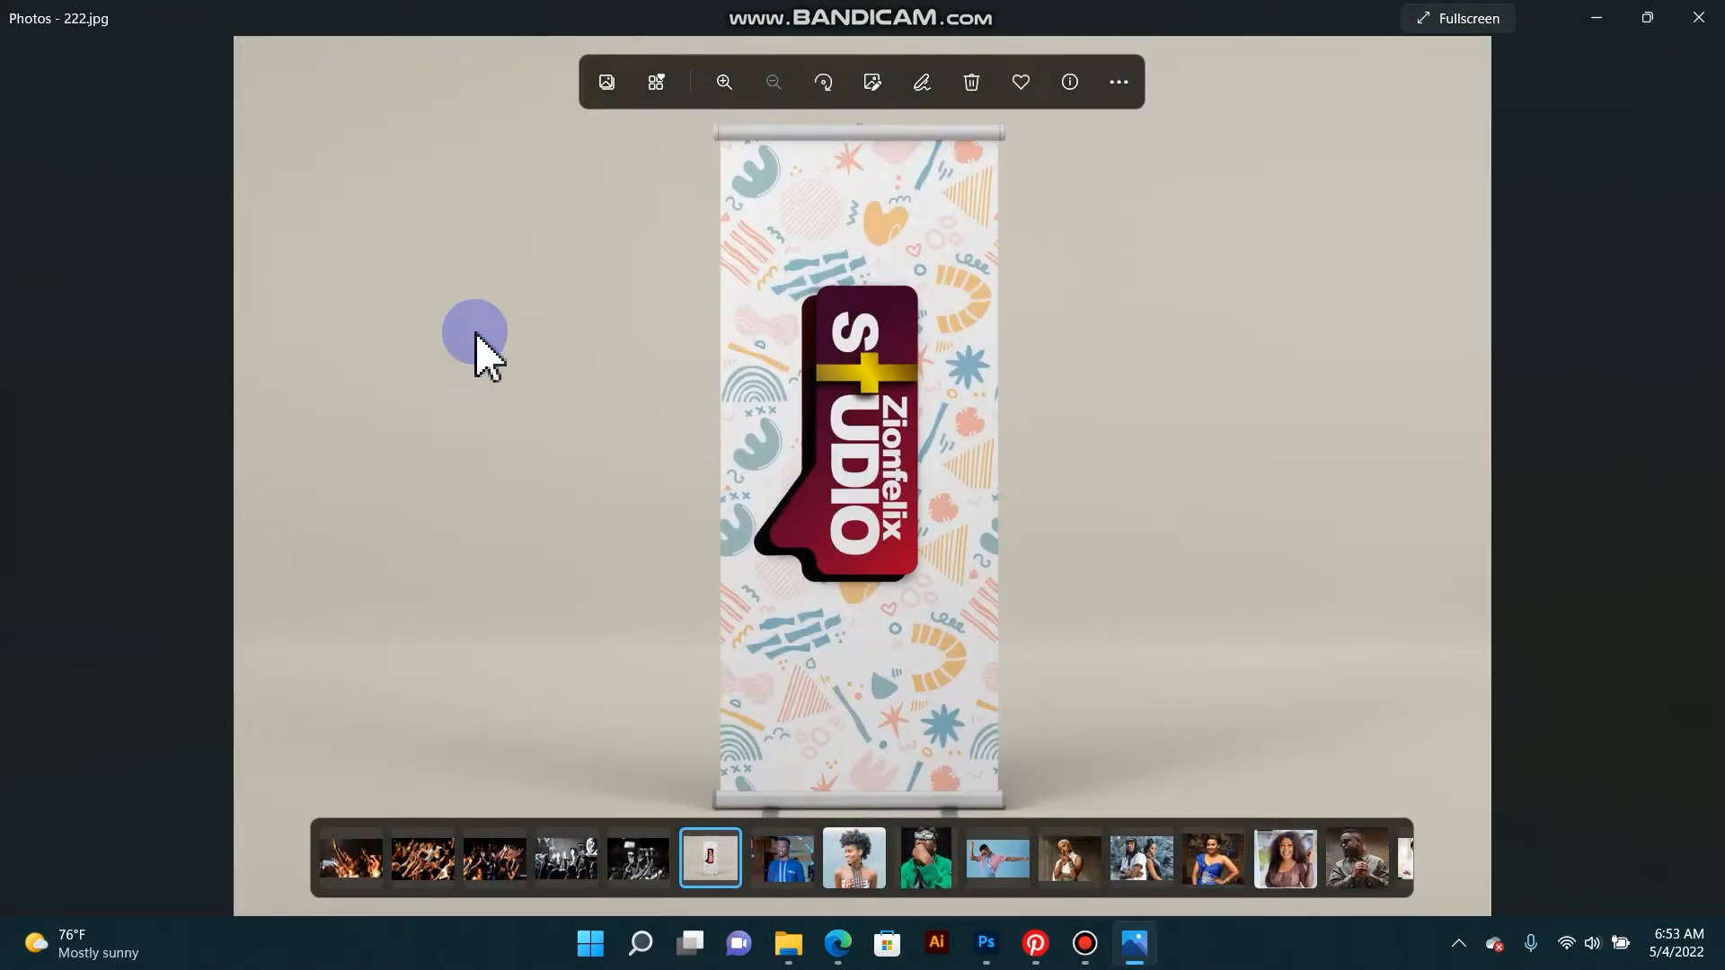
scroll(486, 356, up, 2)
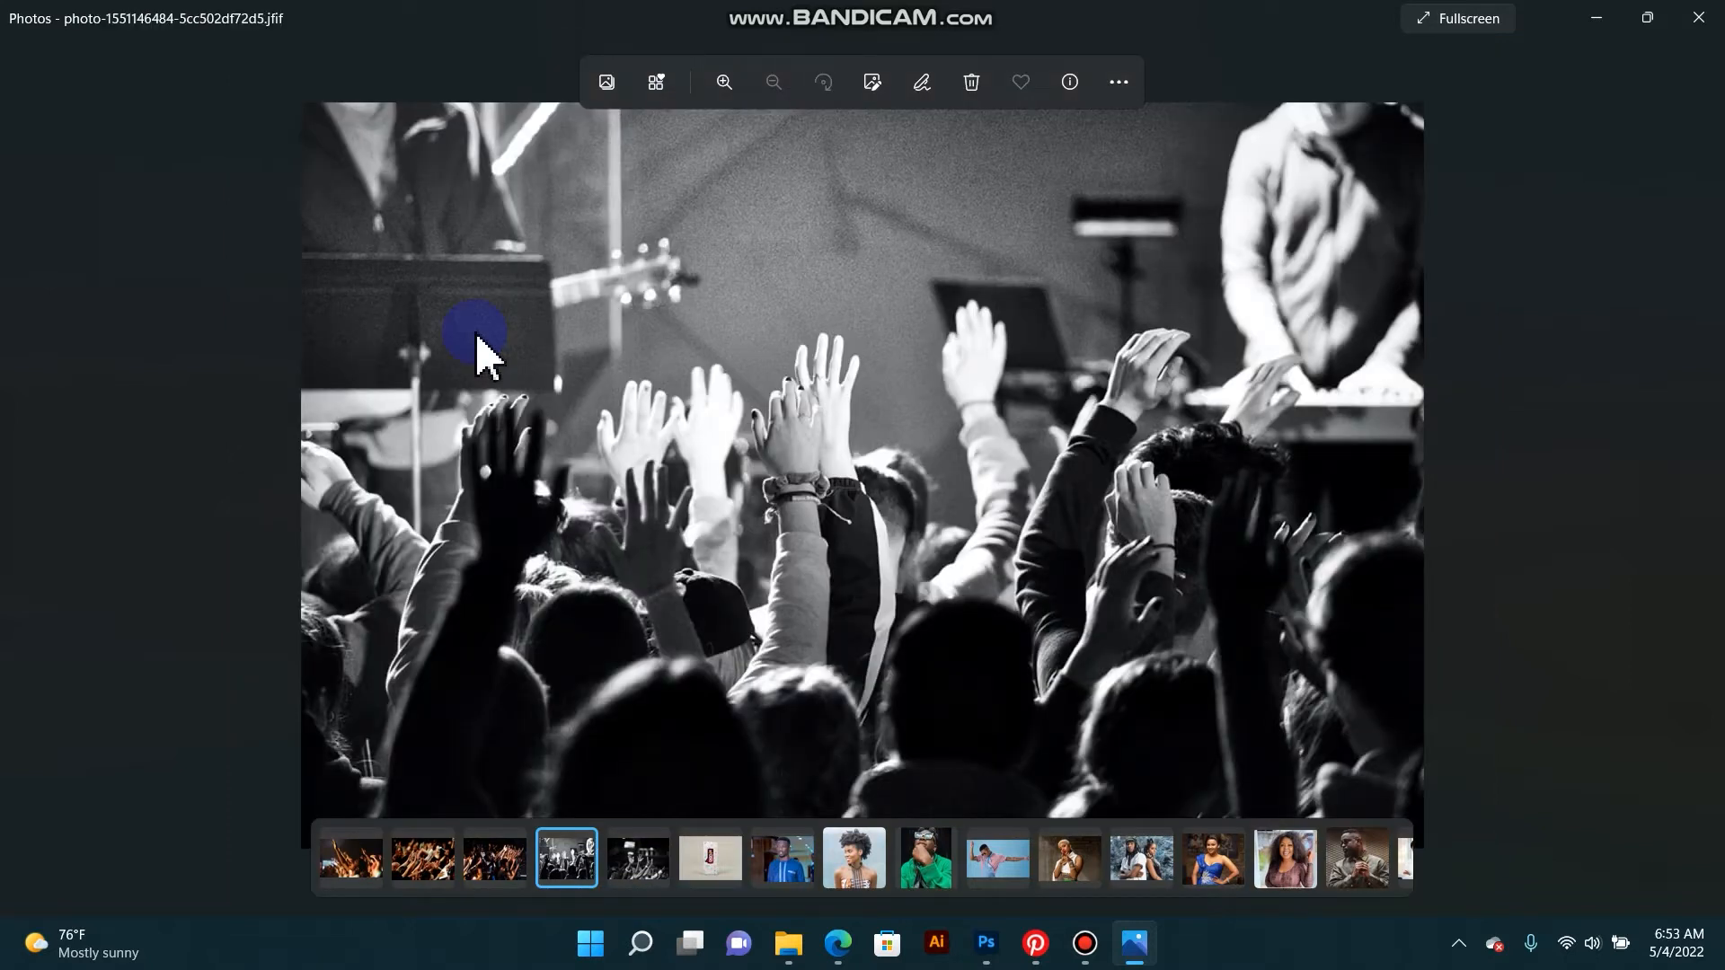
scroll(486, 355, up, 1)
scroll(486, 355, up, 1)
scroll(486, 356, down, 1)
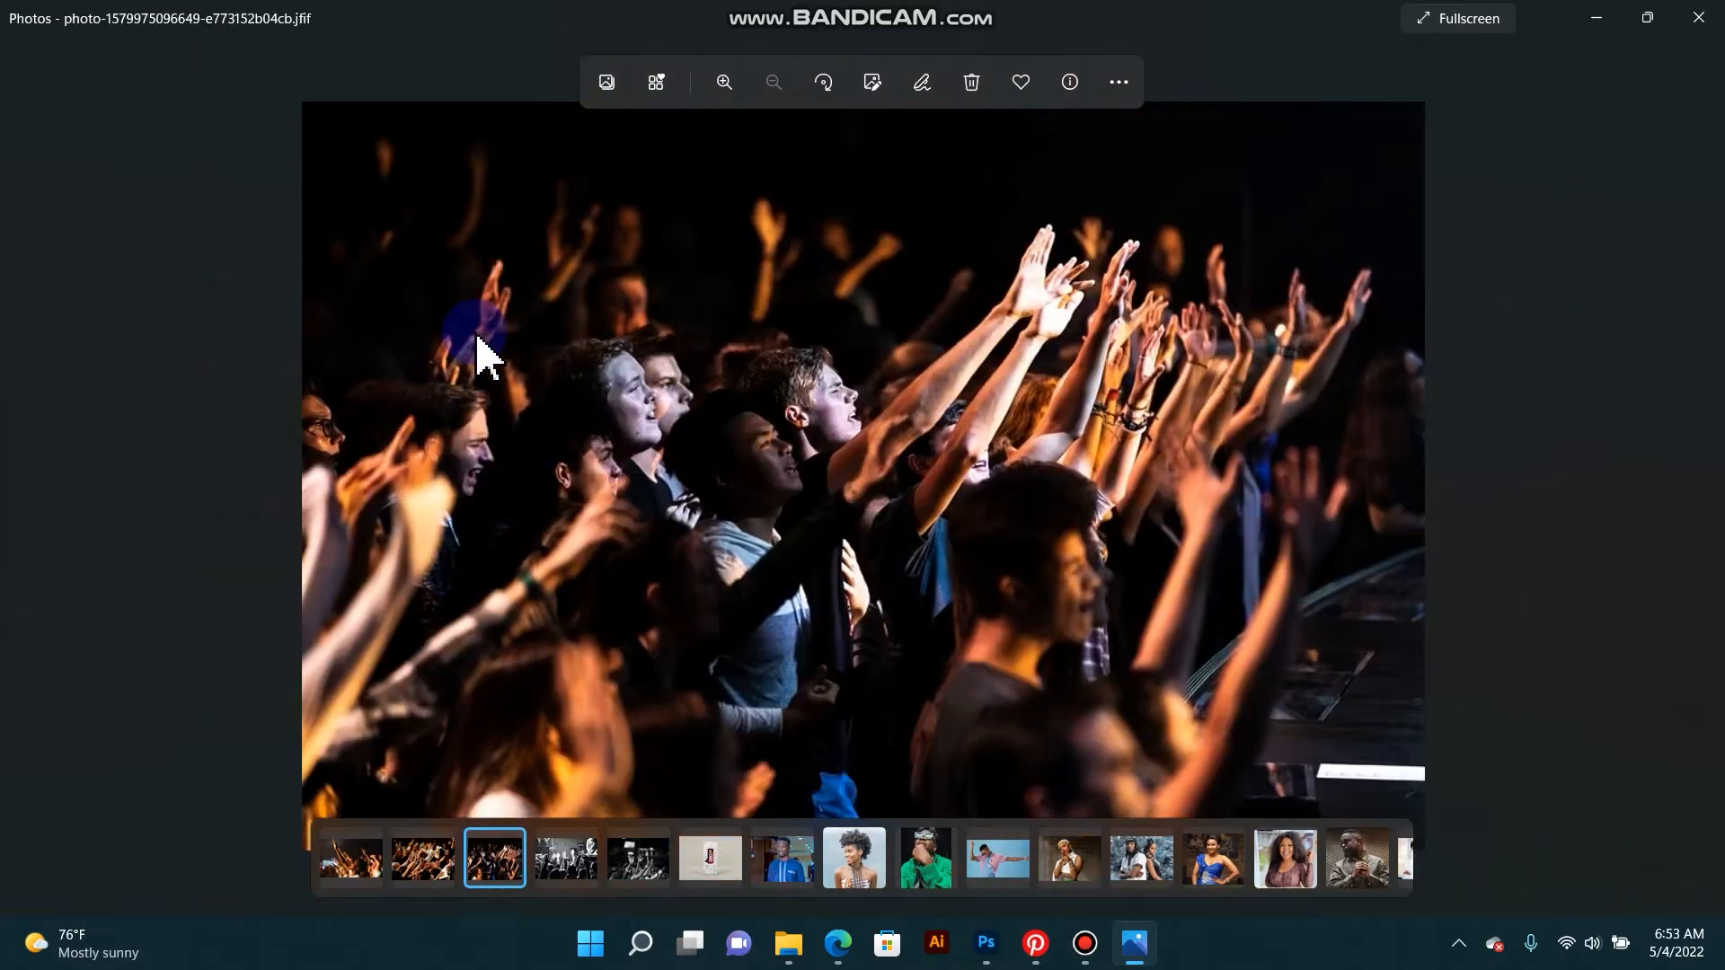
click(1696, 17)
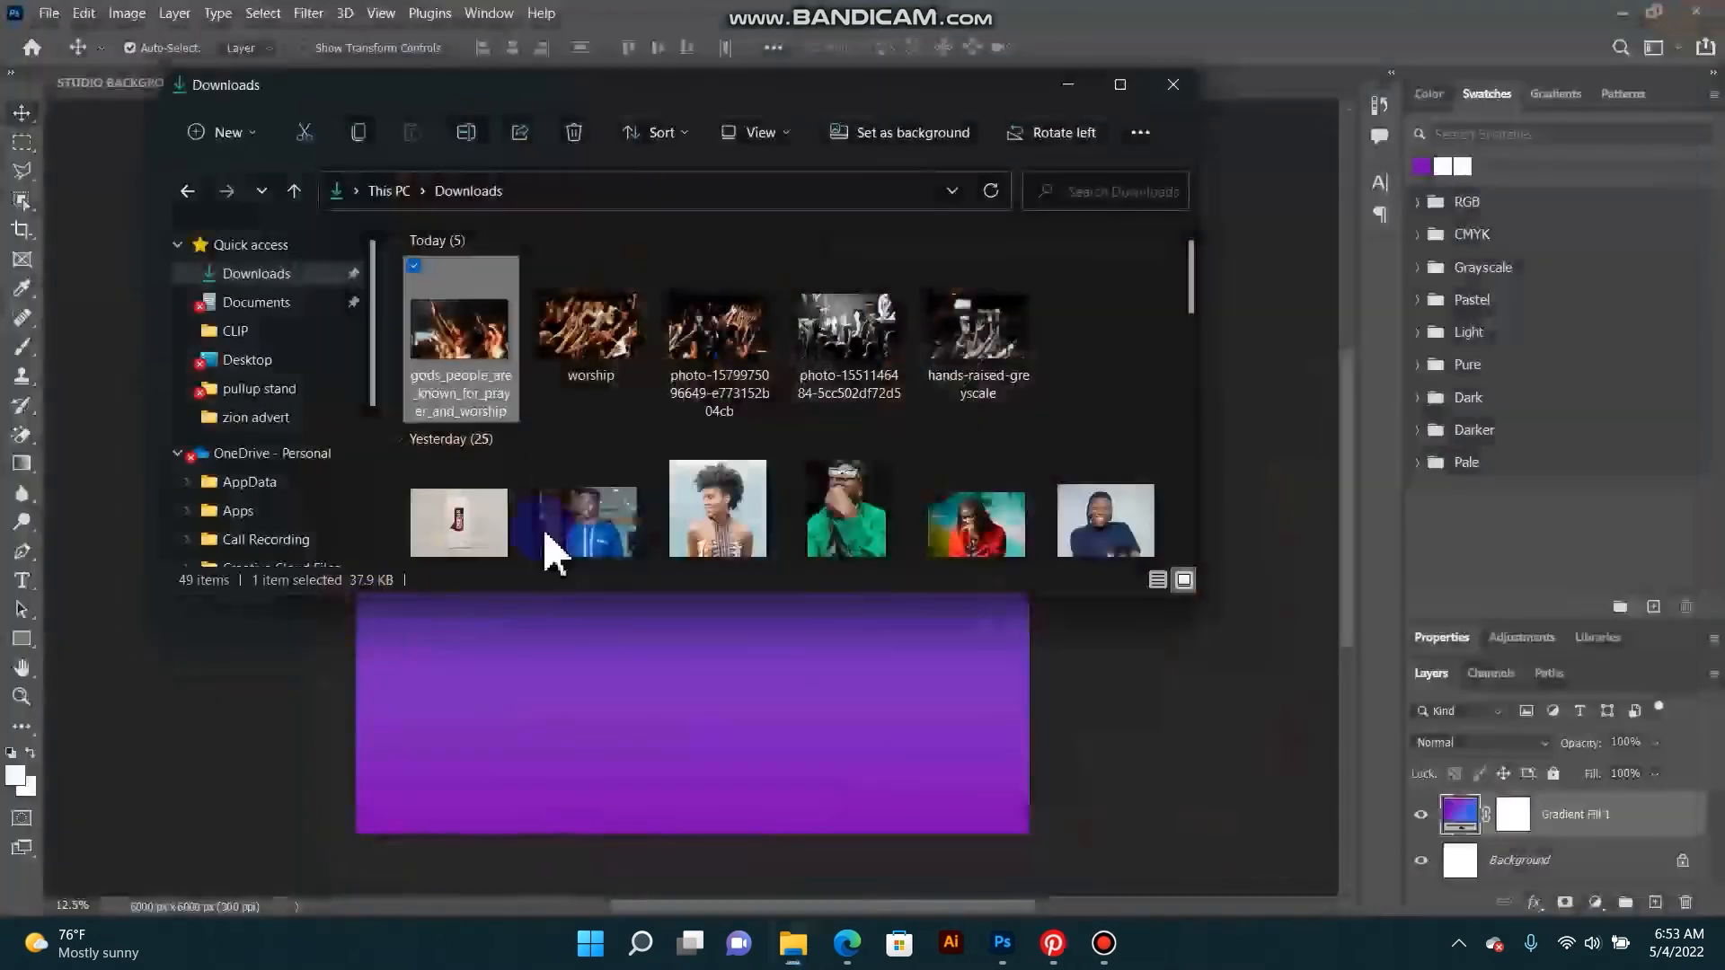
drag(819, 346, 731, 660)
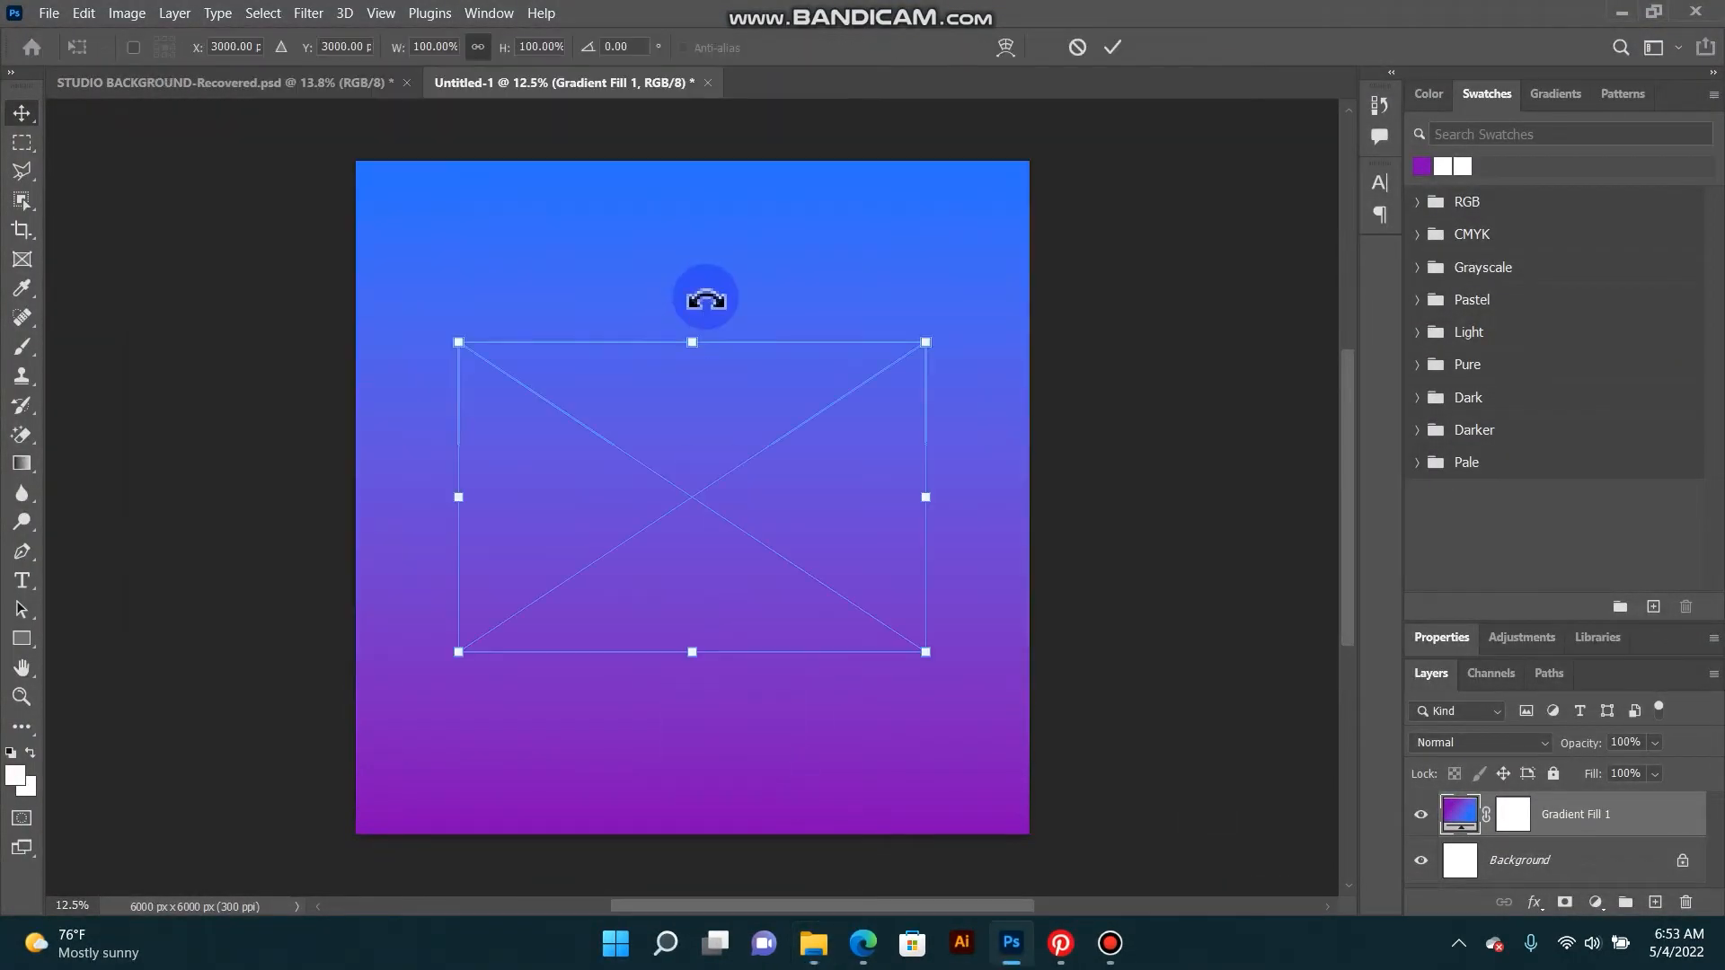
drag(925, 338, 1201, 181)
drag(460, 649, 170, 843)
drag(1185, 176, 1245, 132)
key(Return)
scroll(701, 548, down, 1)
scroll(691, 588, up, 1)
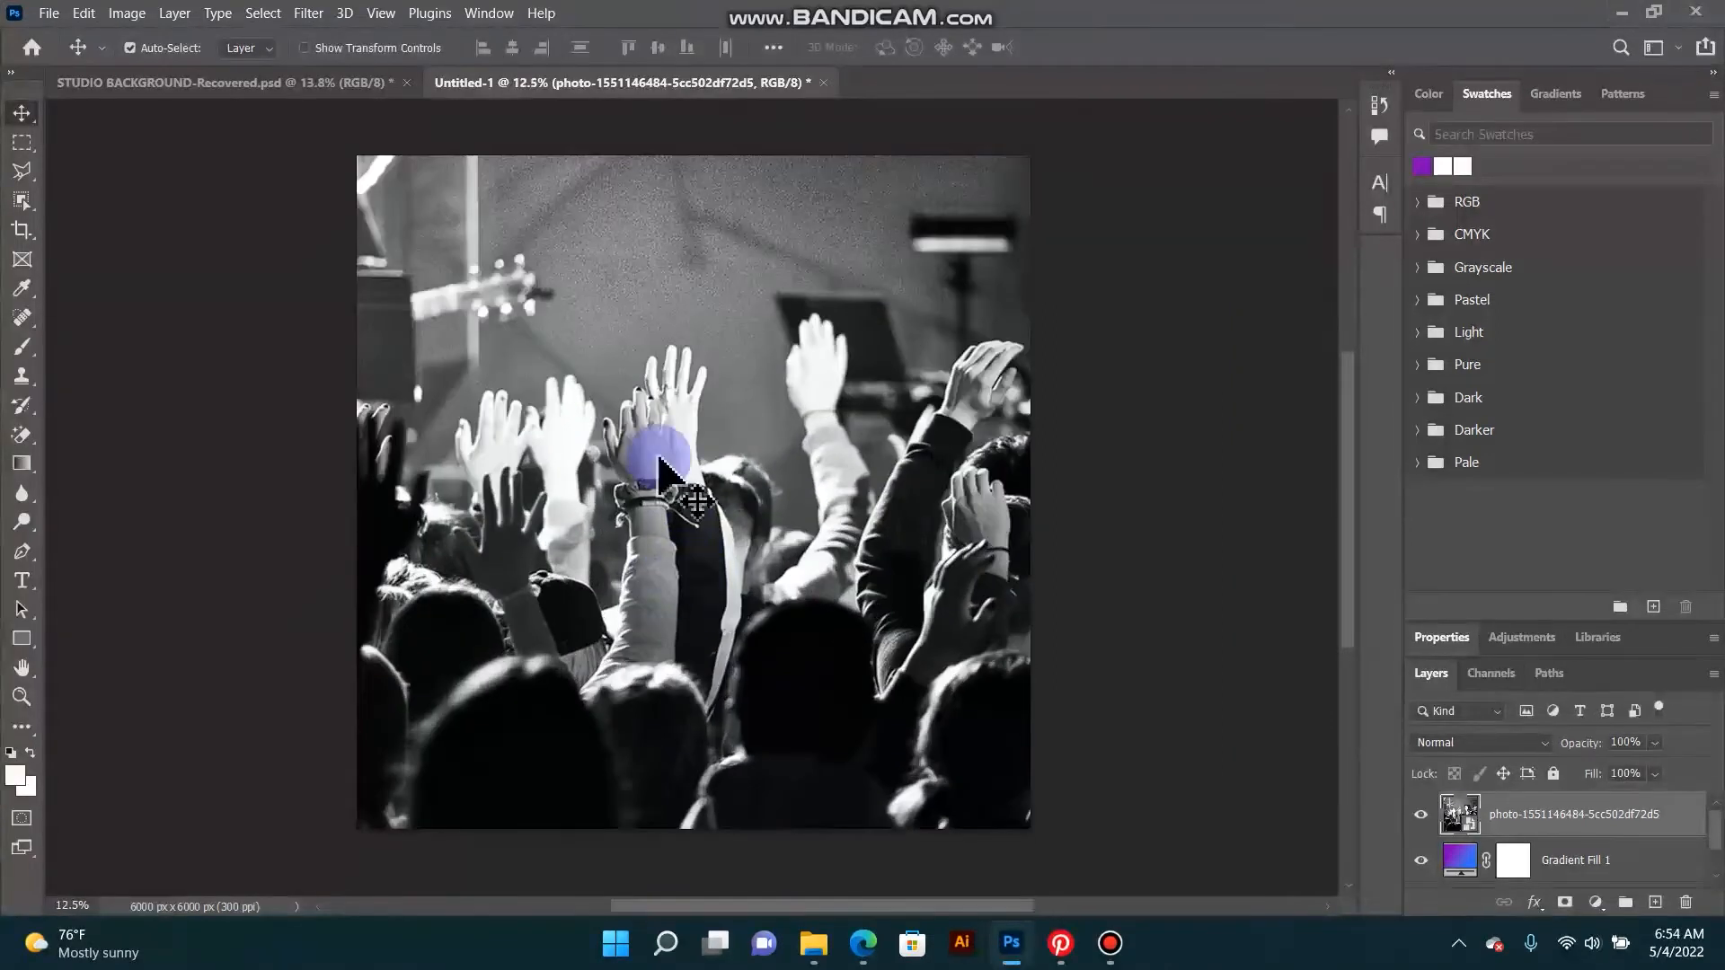
Step: Enlarge the layer list area and set the crowd photo layer's blend mode to Overlay
right_click(669, 453)
click(683, 462)
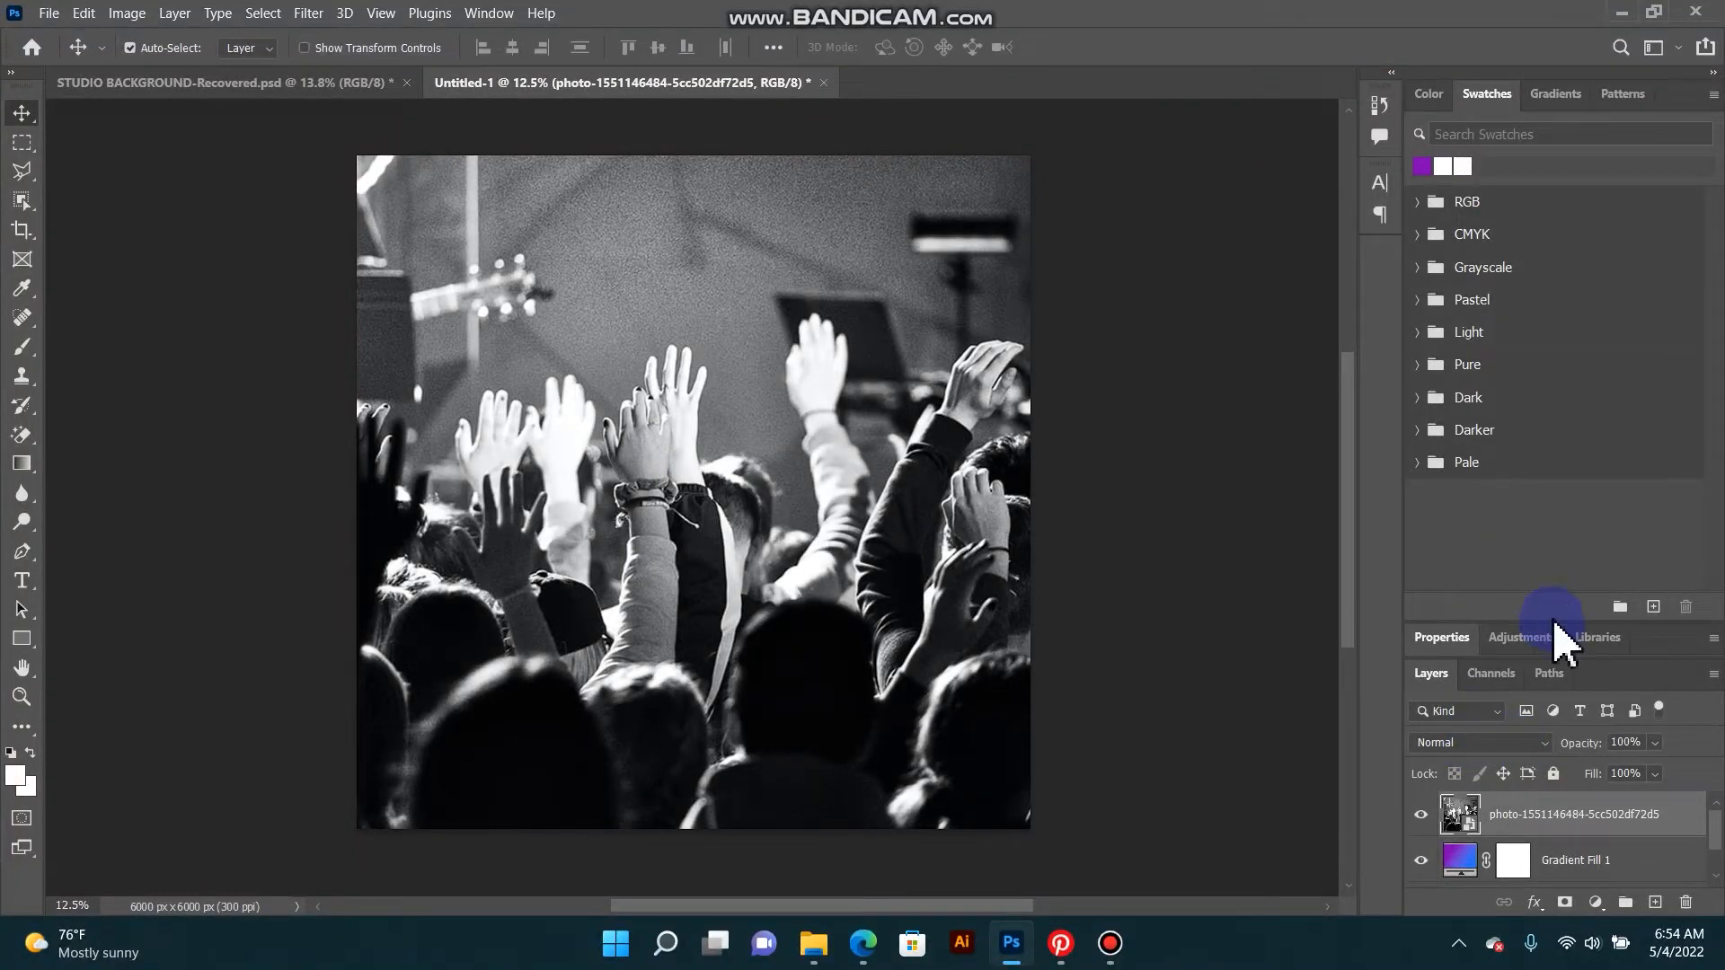
drag(1557, 620, 1540, 385)
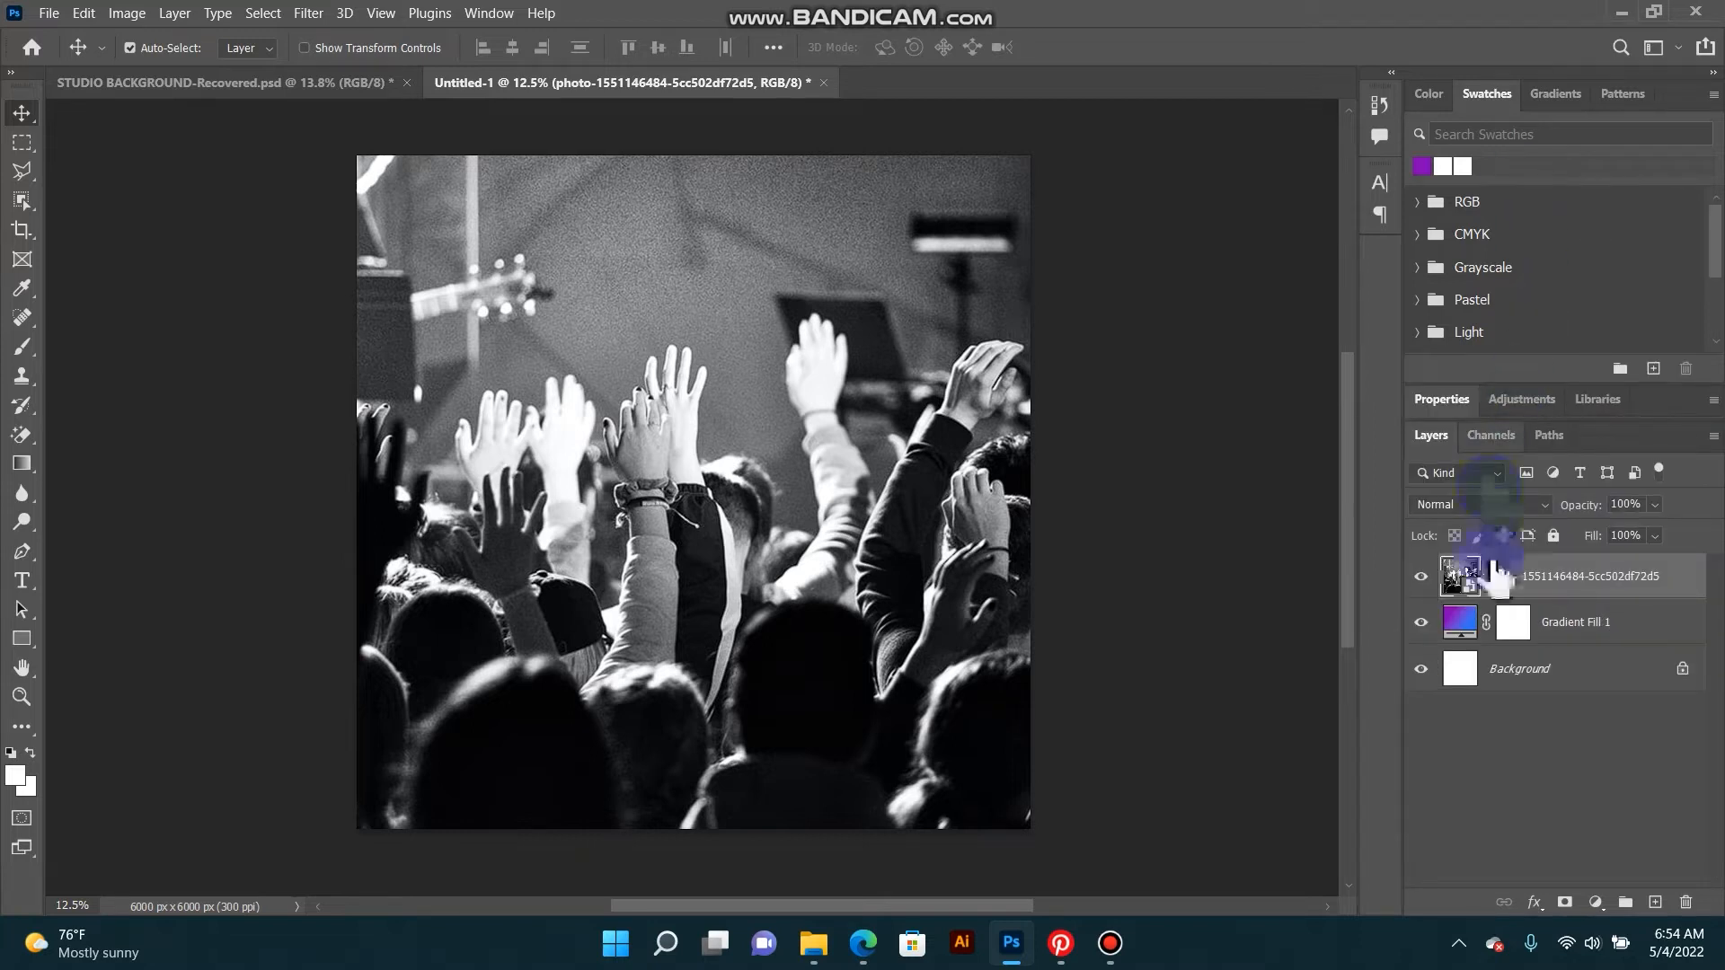
click(1513, 507)
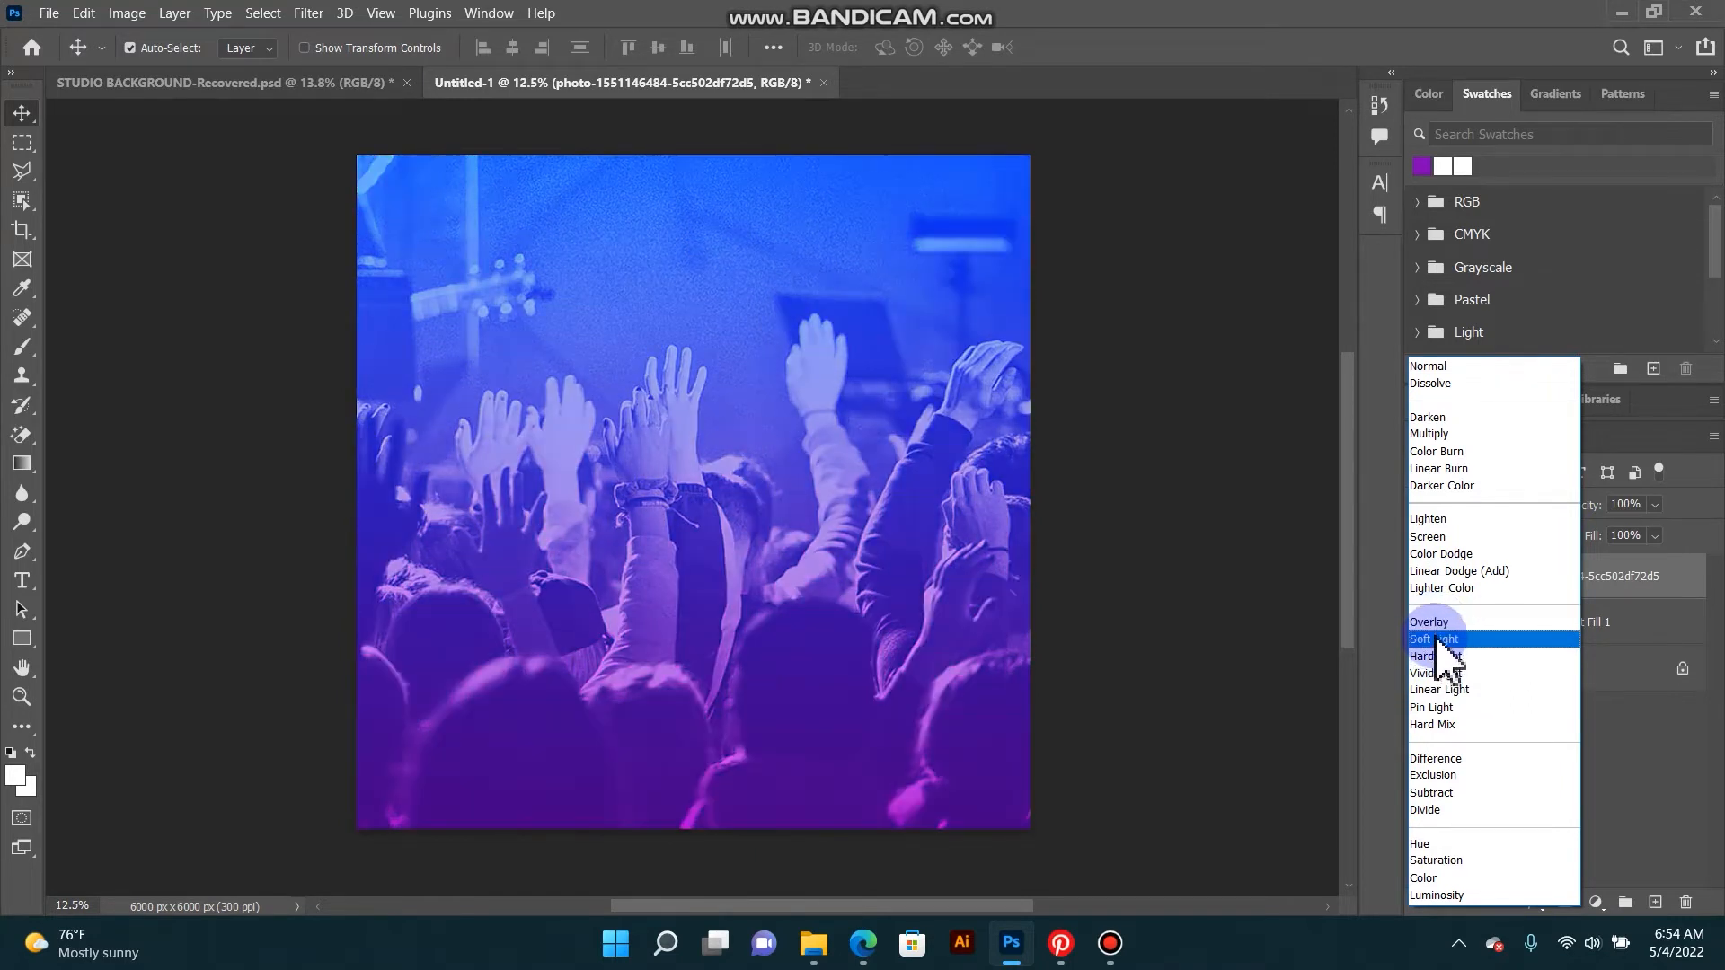
click(1437, 624)
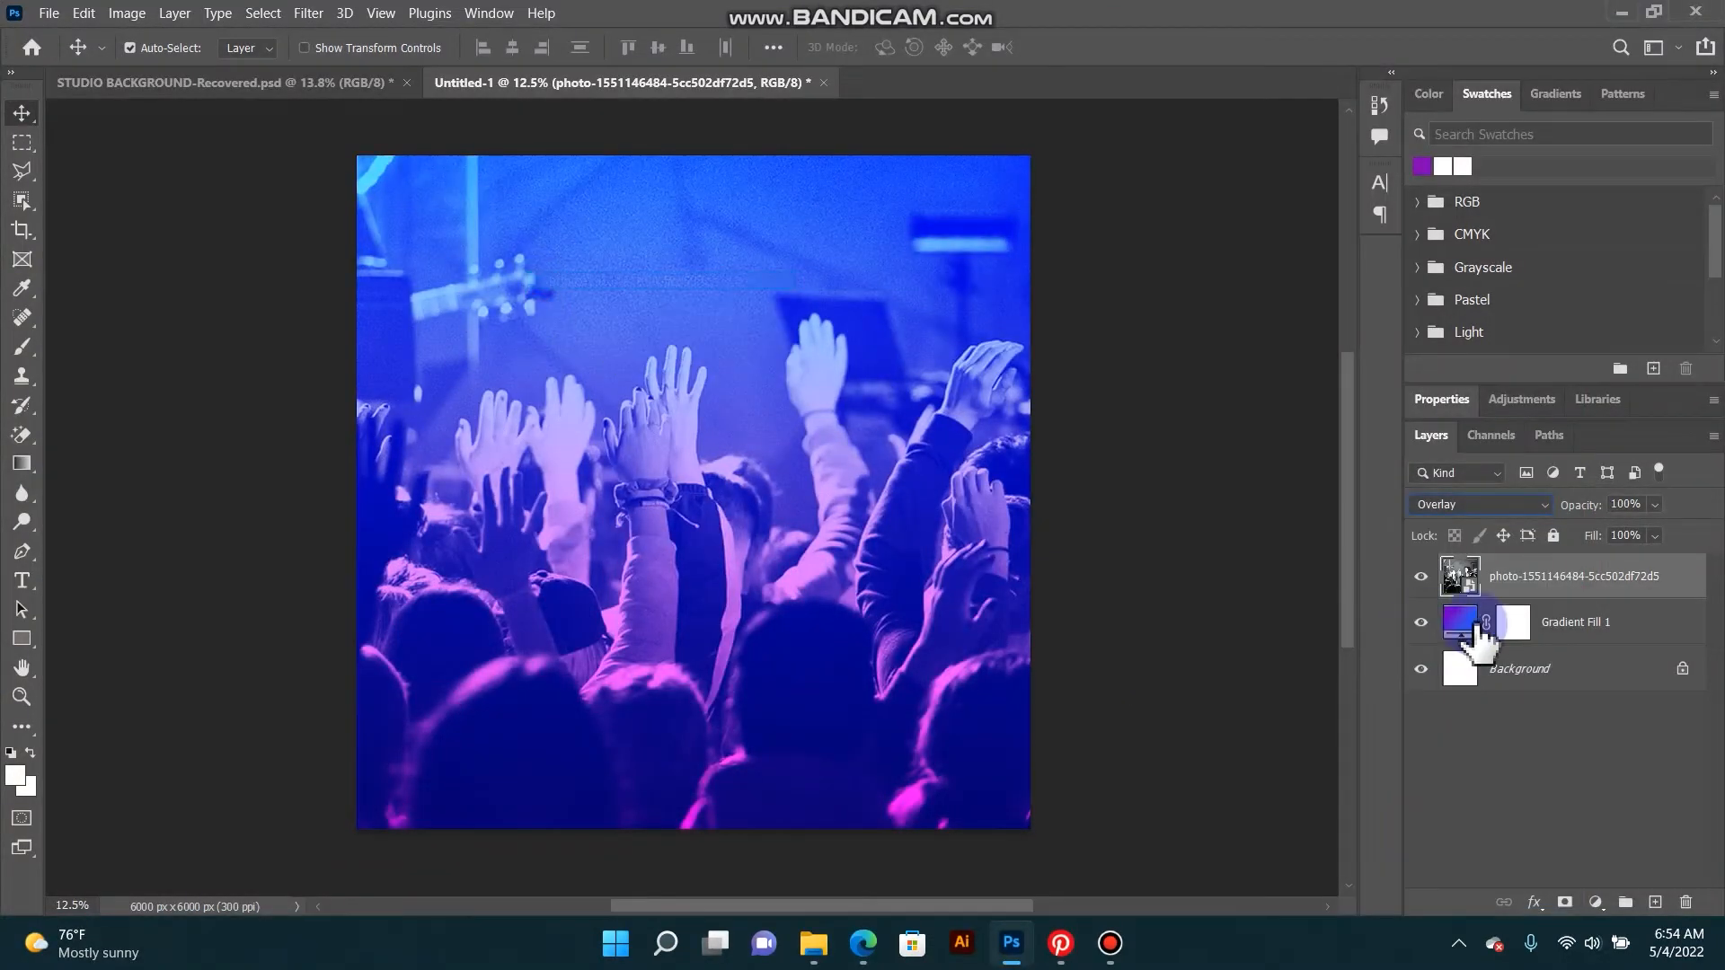
Step: Reverse the Gradient Fill 1 gradient and rotate its angle so the colors run diagonally from magenta to blue
double_click(1476, 629)
click(1230, 480)
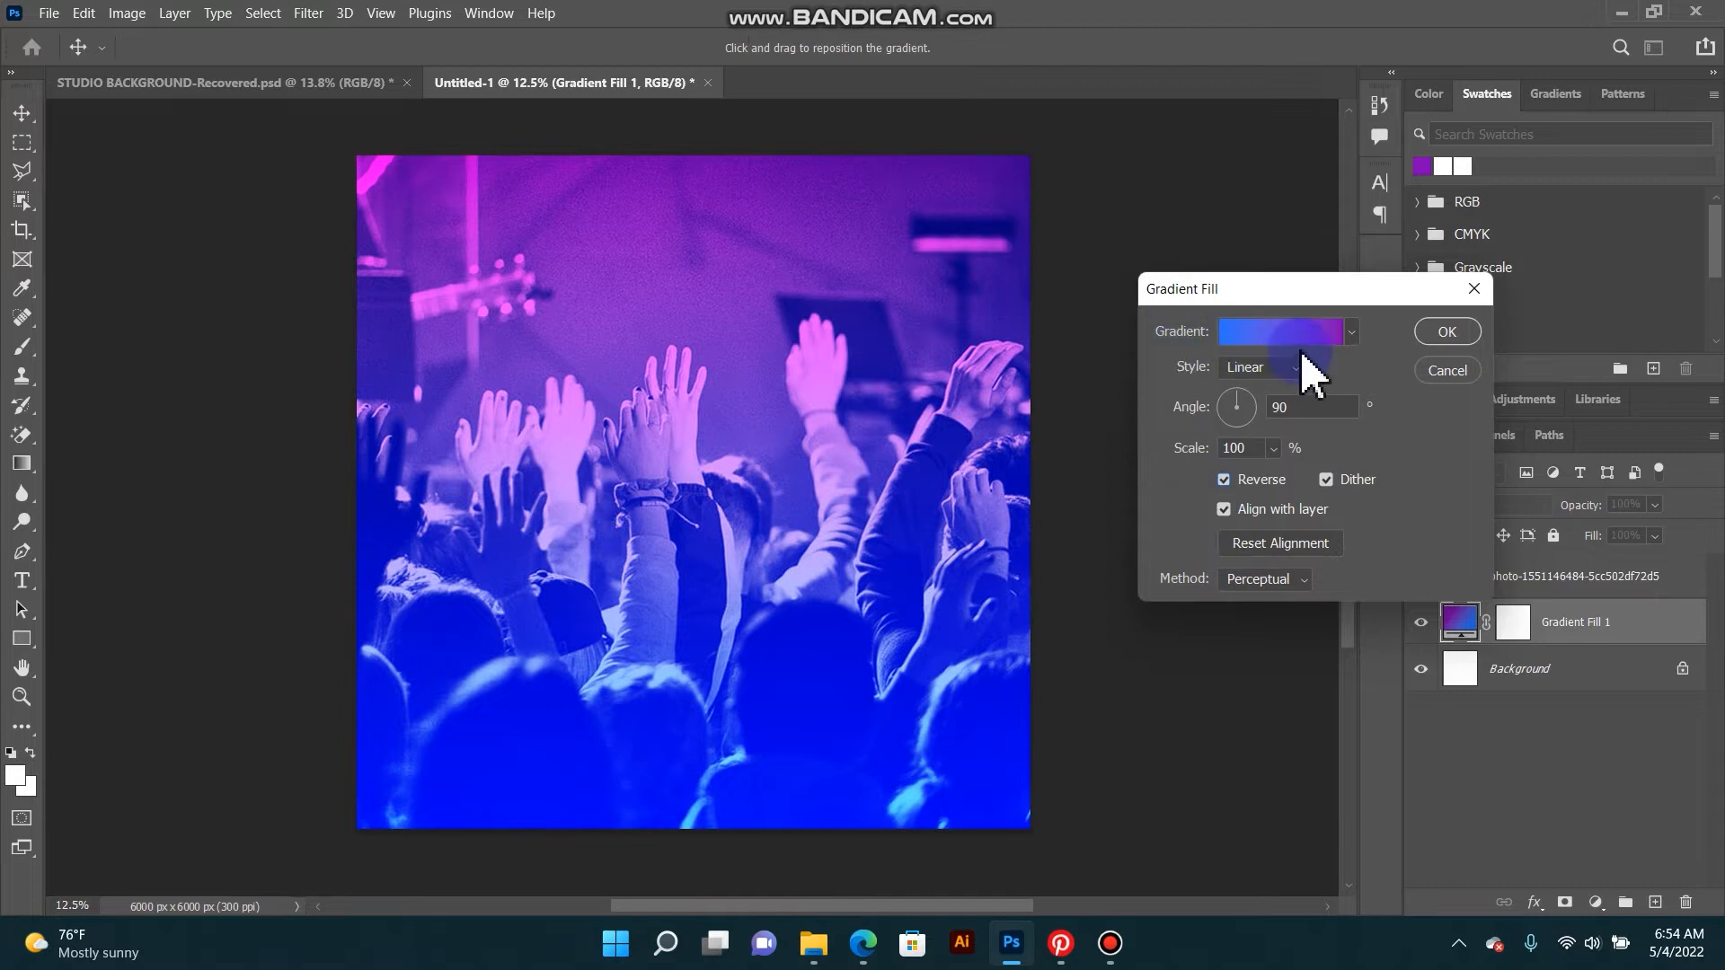
drag(1227, 389, 1227, 406)
click(1447, 331)
right_click(633, 521)
click(665, 532)
right_click(499, 694)
click(510, 708)
right_click(501, 733)
click(508, 744)
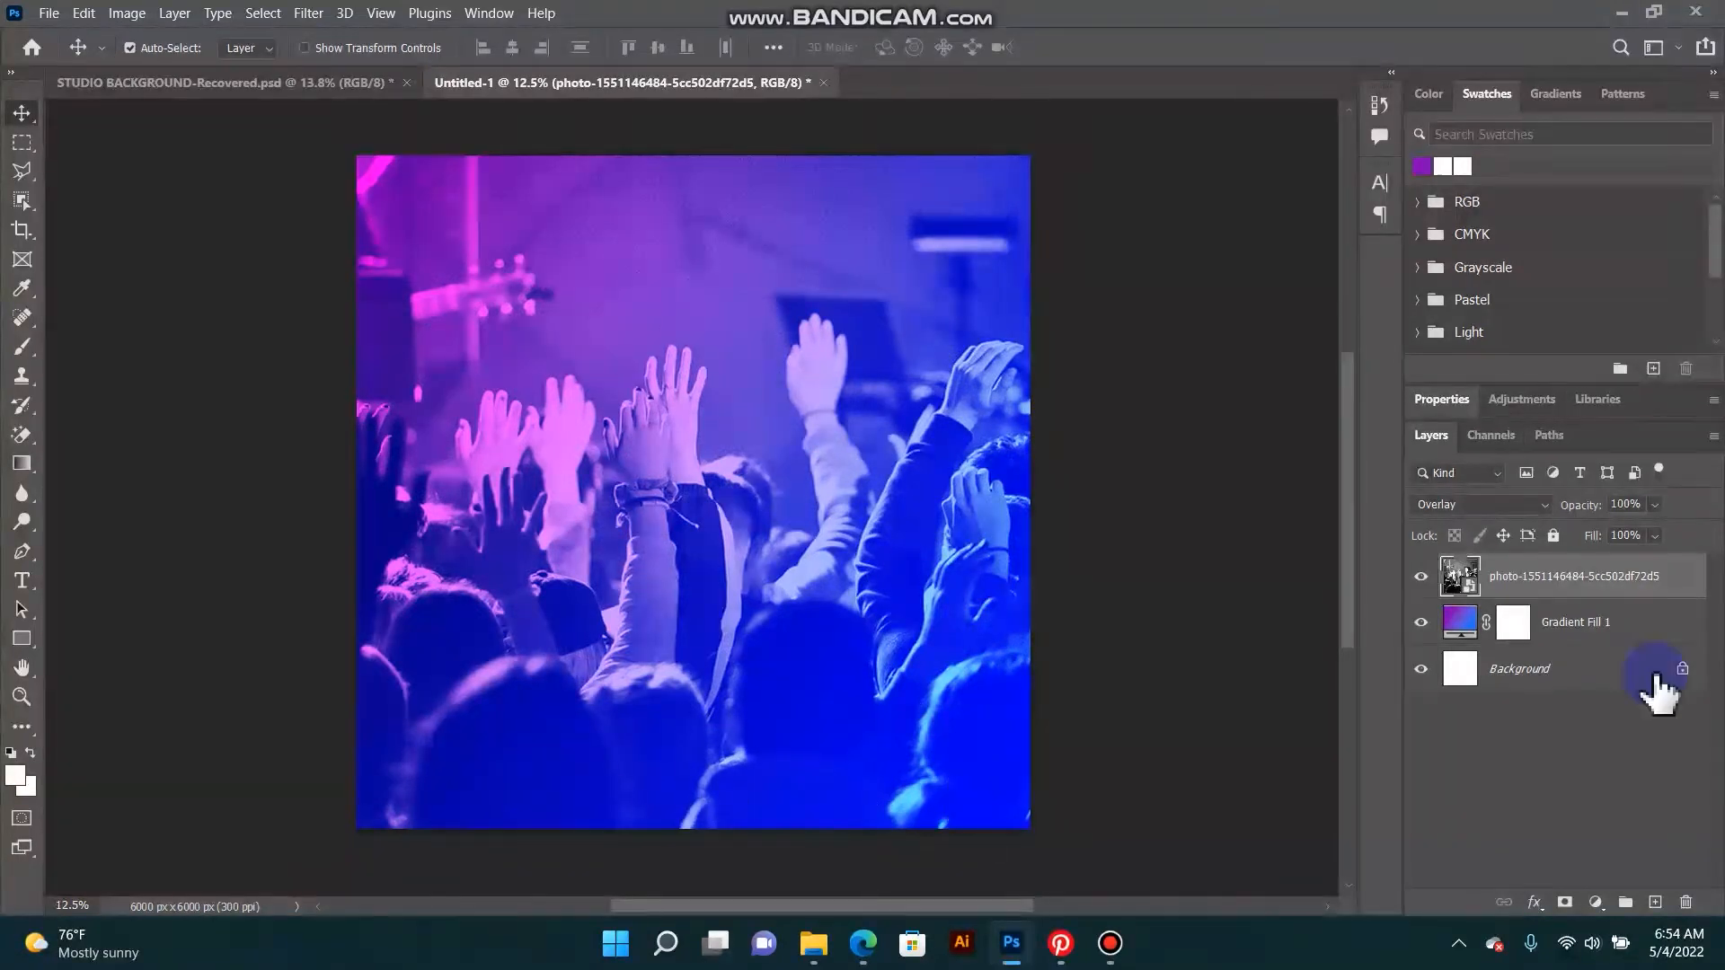
Step: Add an empty layer above Gradient Fill 1 and set the Brush tool's foreground color to dark navy, about #01007a
click(1619, 629)
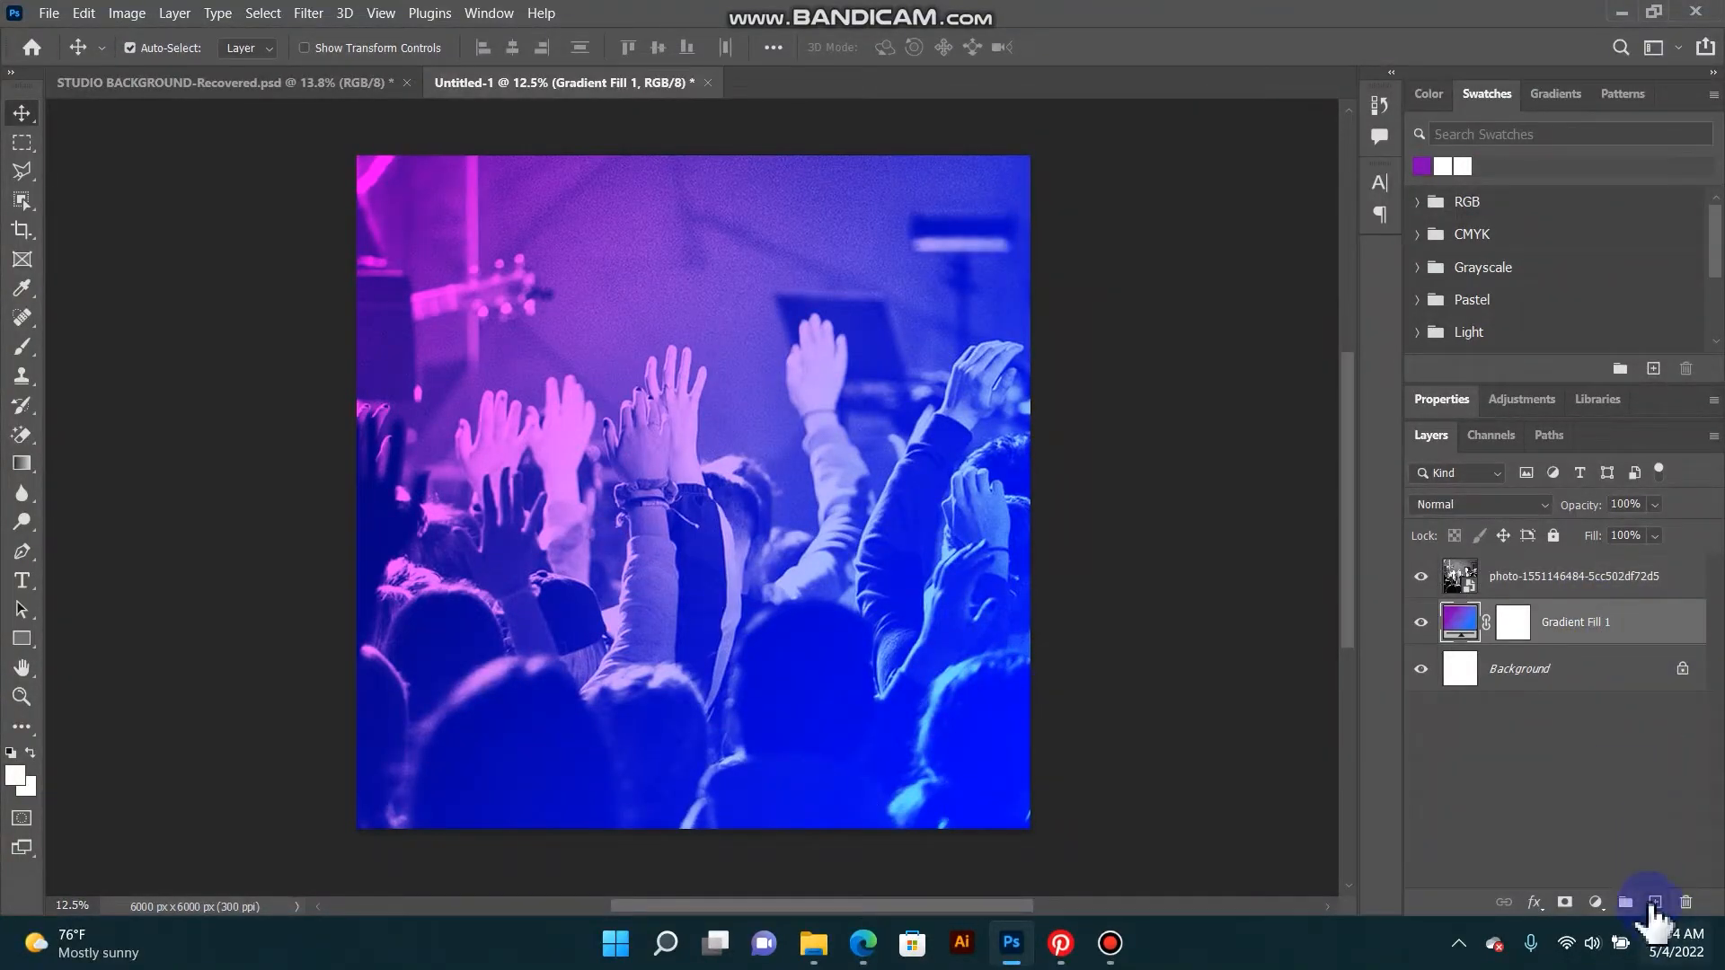
click(1654, 904)
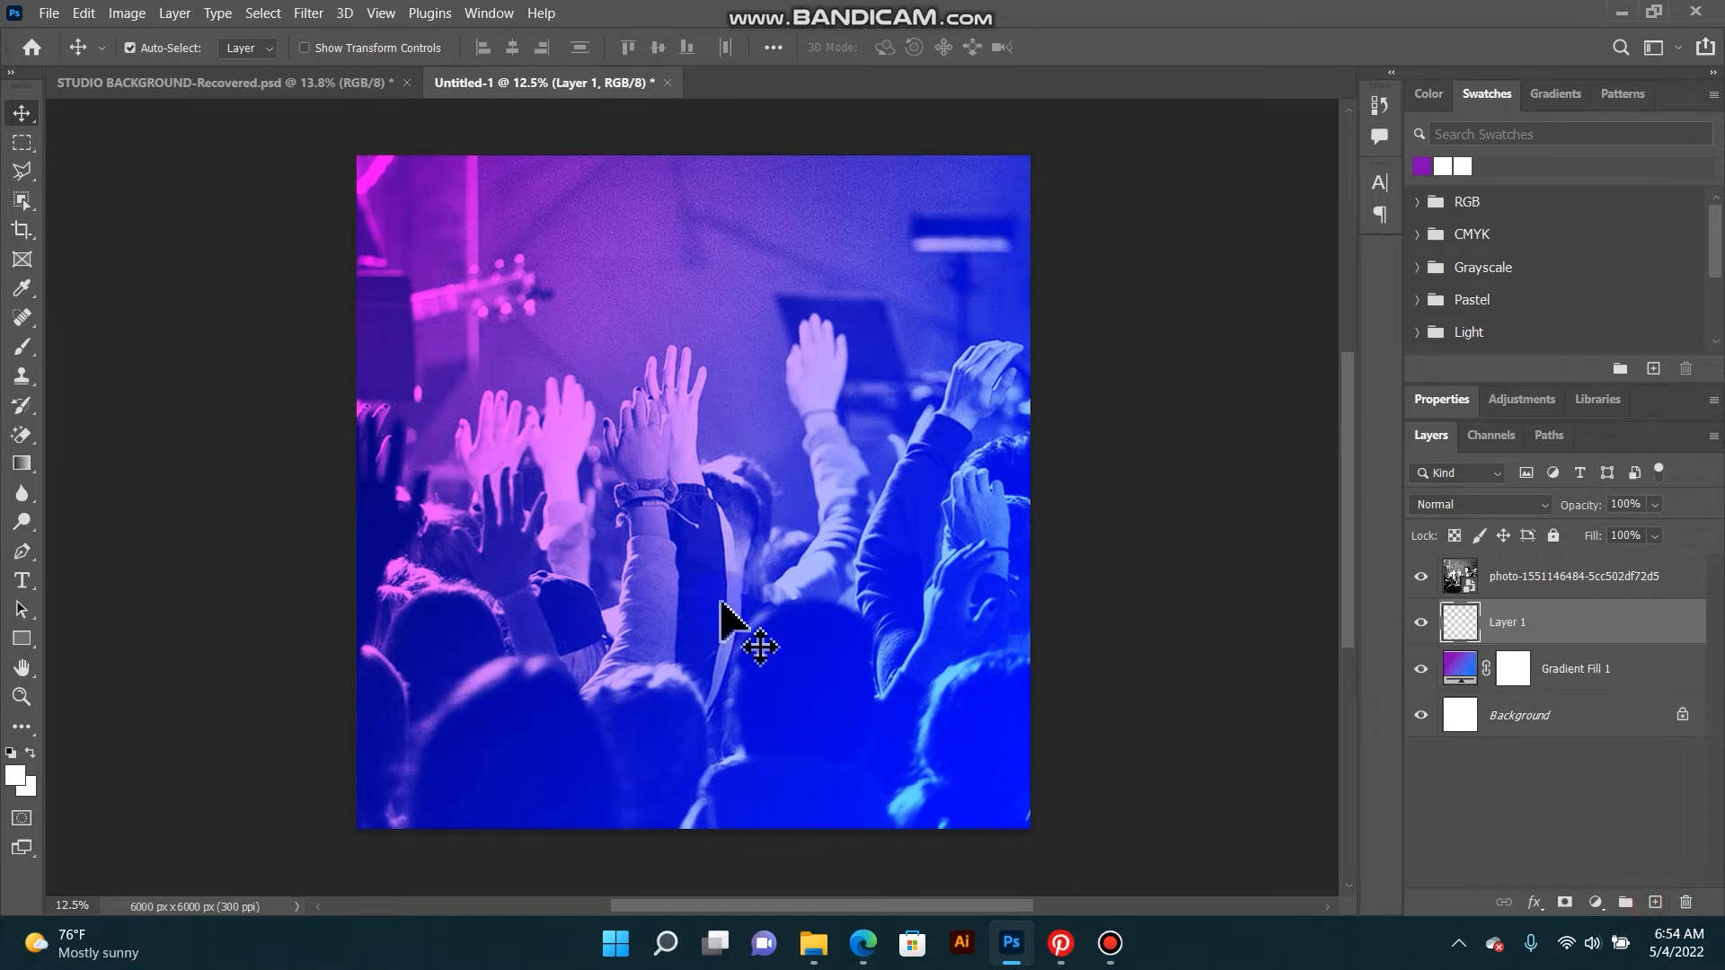
click(23, 347)
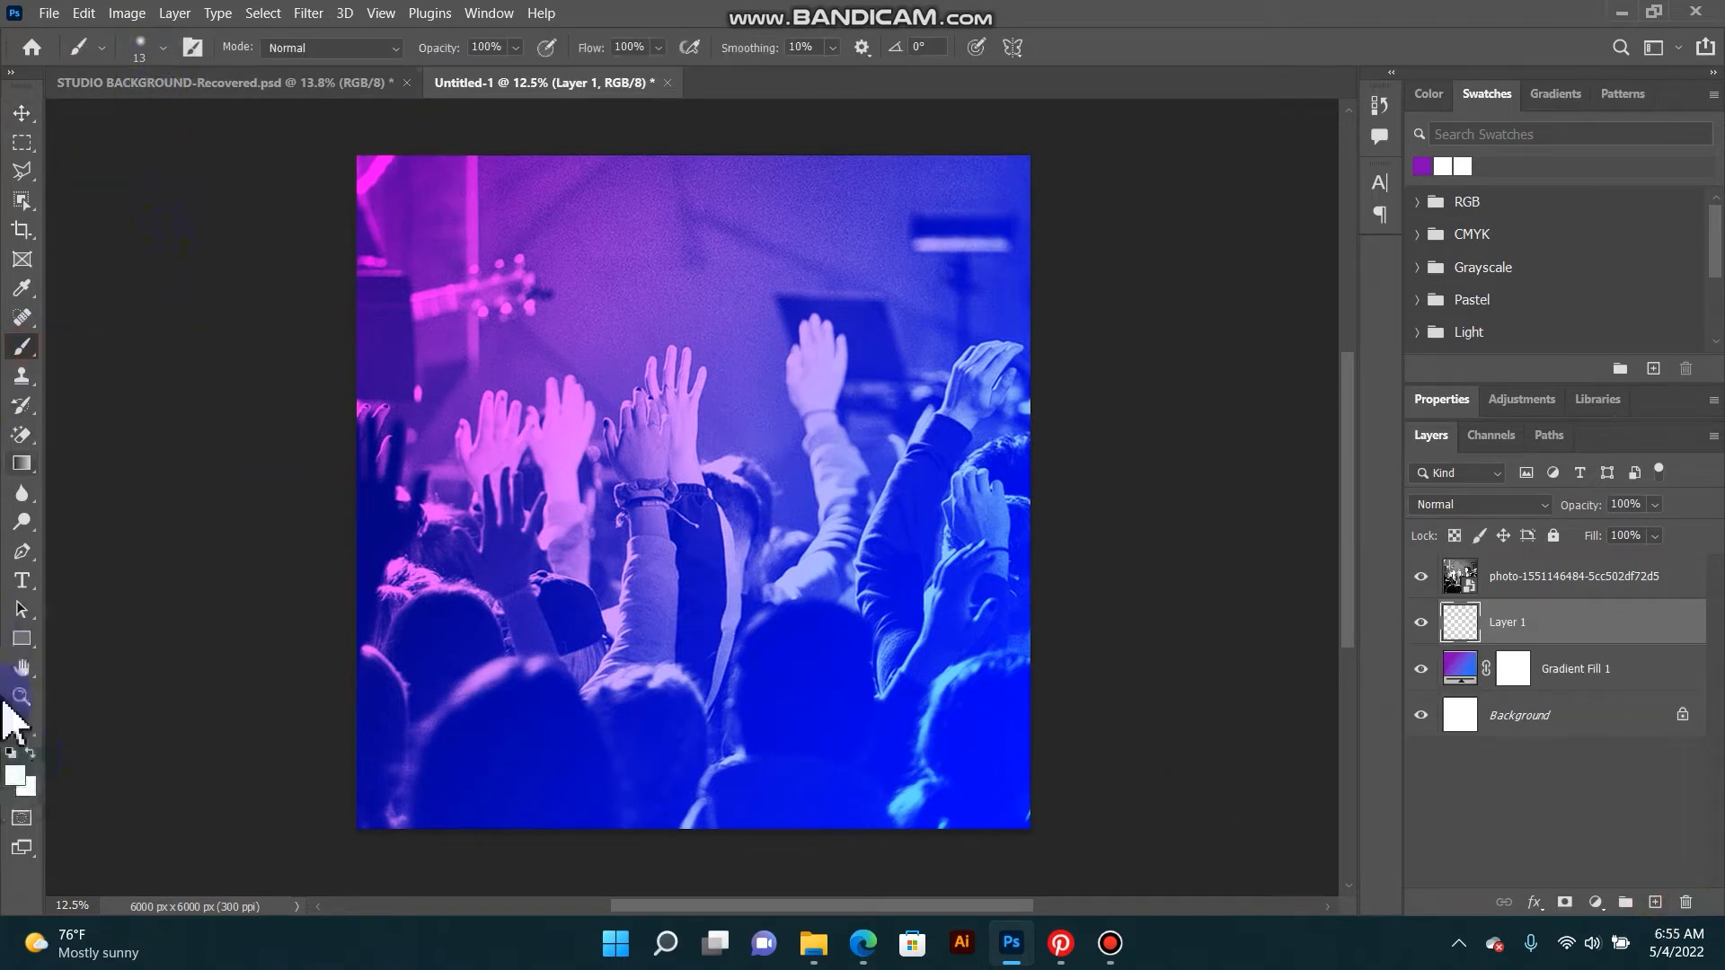
click(15, 774)
click(493, 808)
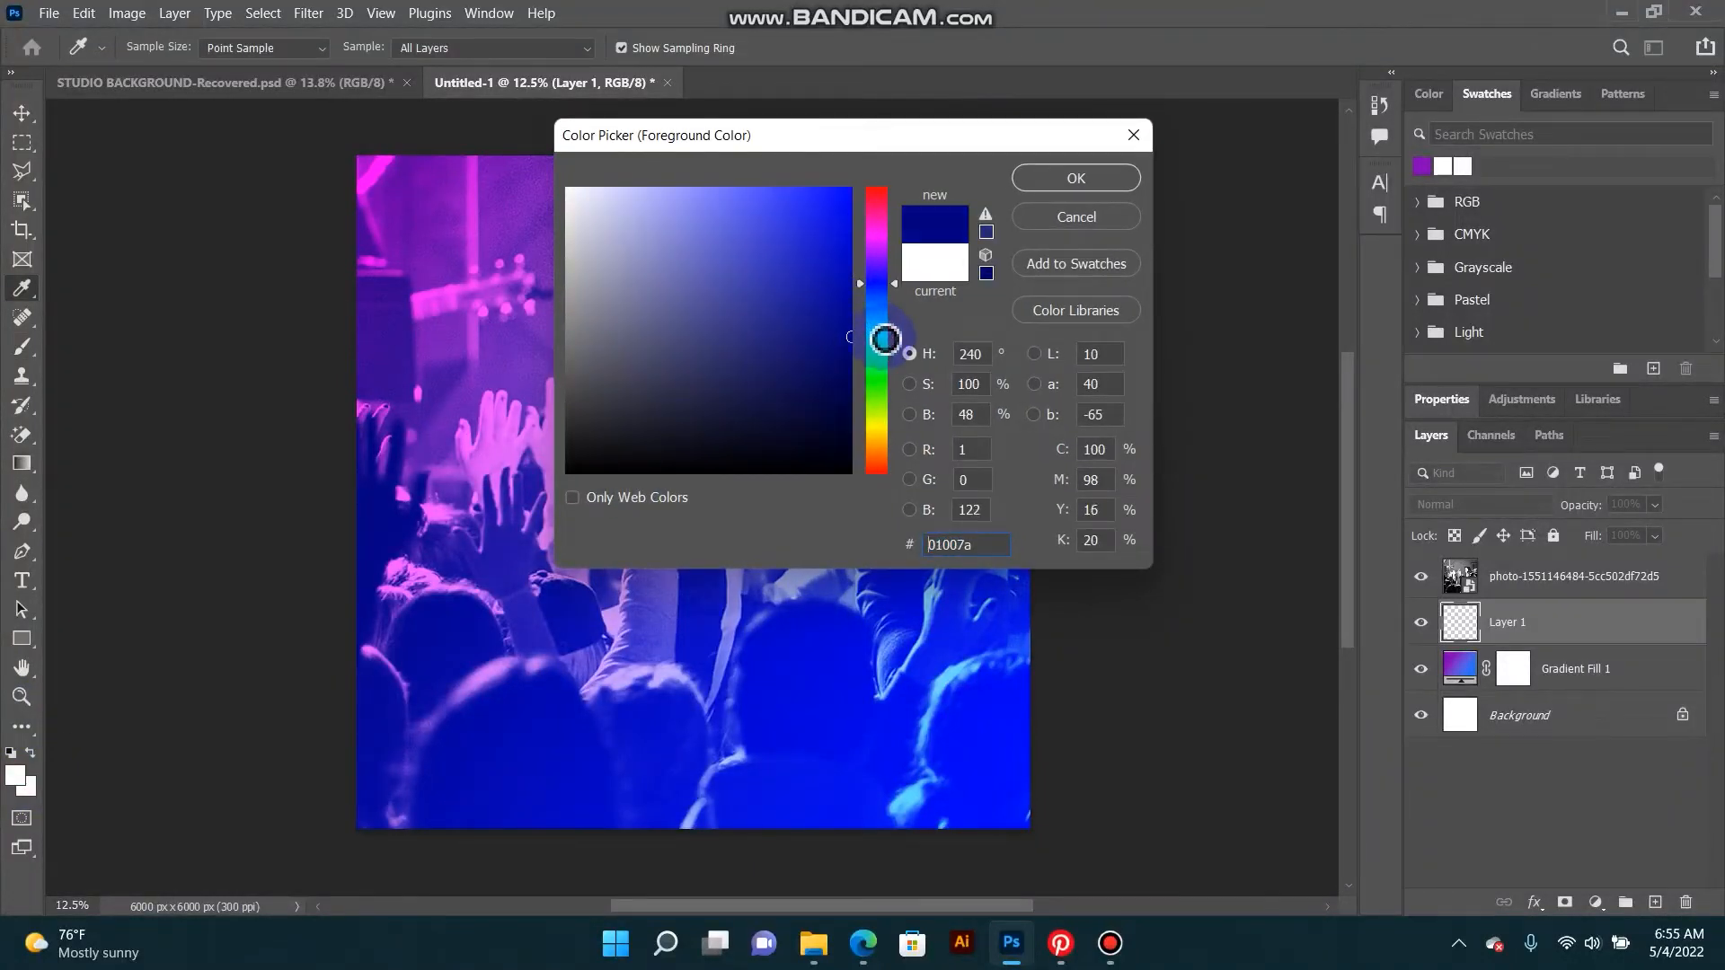
drag(891, 349, 891, 352)
click(1042, 177)
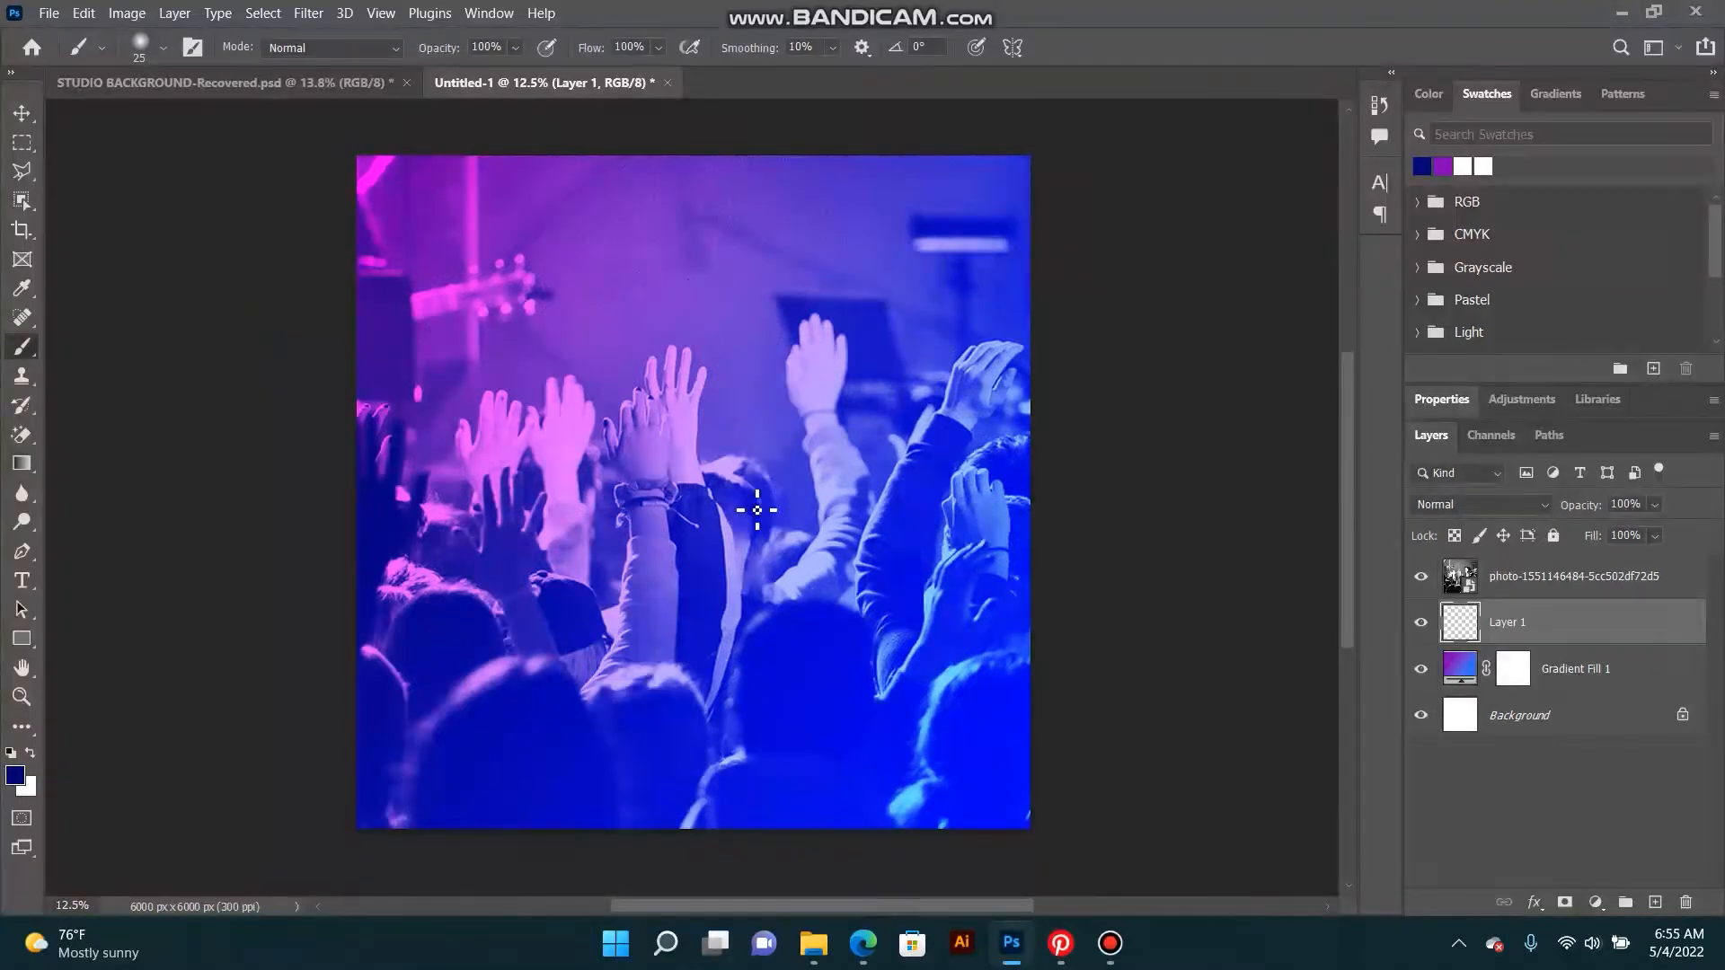
Step: Enlarge the brush tip to 1400 px
key(bracketright)
key(bracketright)
key(bracketright)
key(bracketright)
key(bracketright)
key(bracketright)
key(bracketright)
key(bracketright)
key(bracketright)
key(bracketright)
key(bracketright)
key(bracketright)
key(bracketright)
key(bracketright)
key(bracketright)
key(bracketright)
key(bracketright)
key(bracketright)
key(bracketright)
key(bracketright)
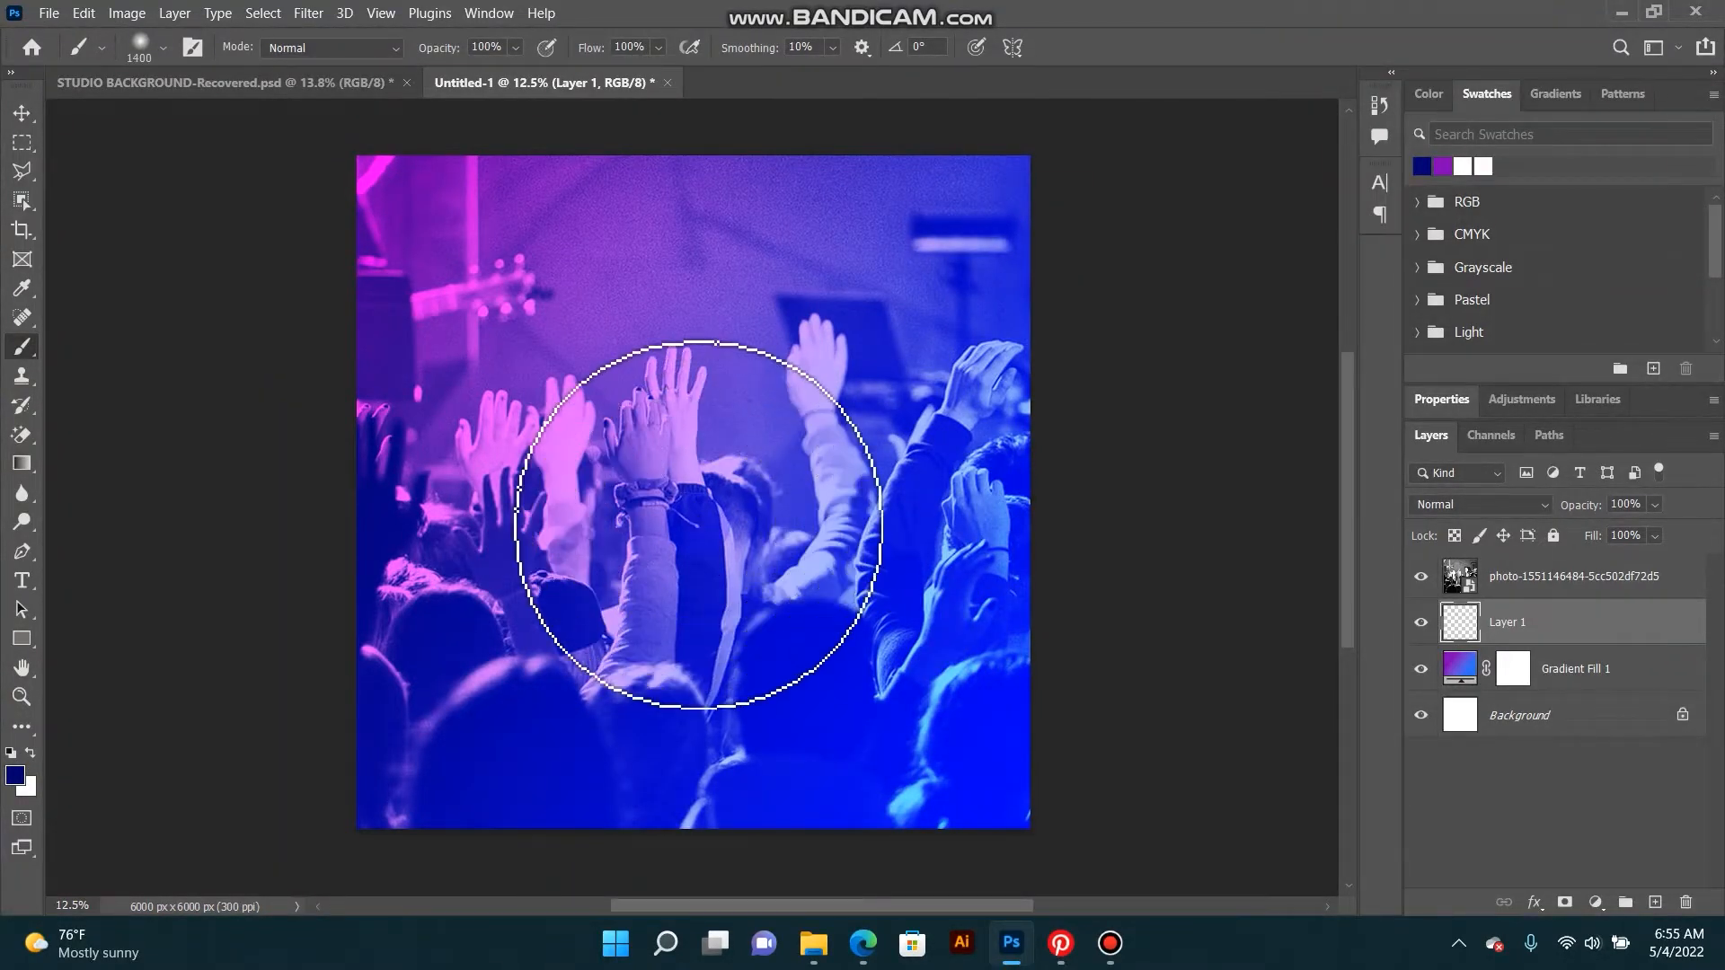
Step: Reduce the brush size to 259 px and undo the test dab on the canvas
click(163, 48)
mouse_move(255, 119)
mouse_down()
mouse_move(219, 135)
mouse_move(233, 126)
mouse_up()
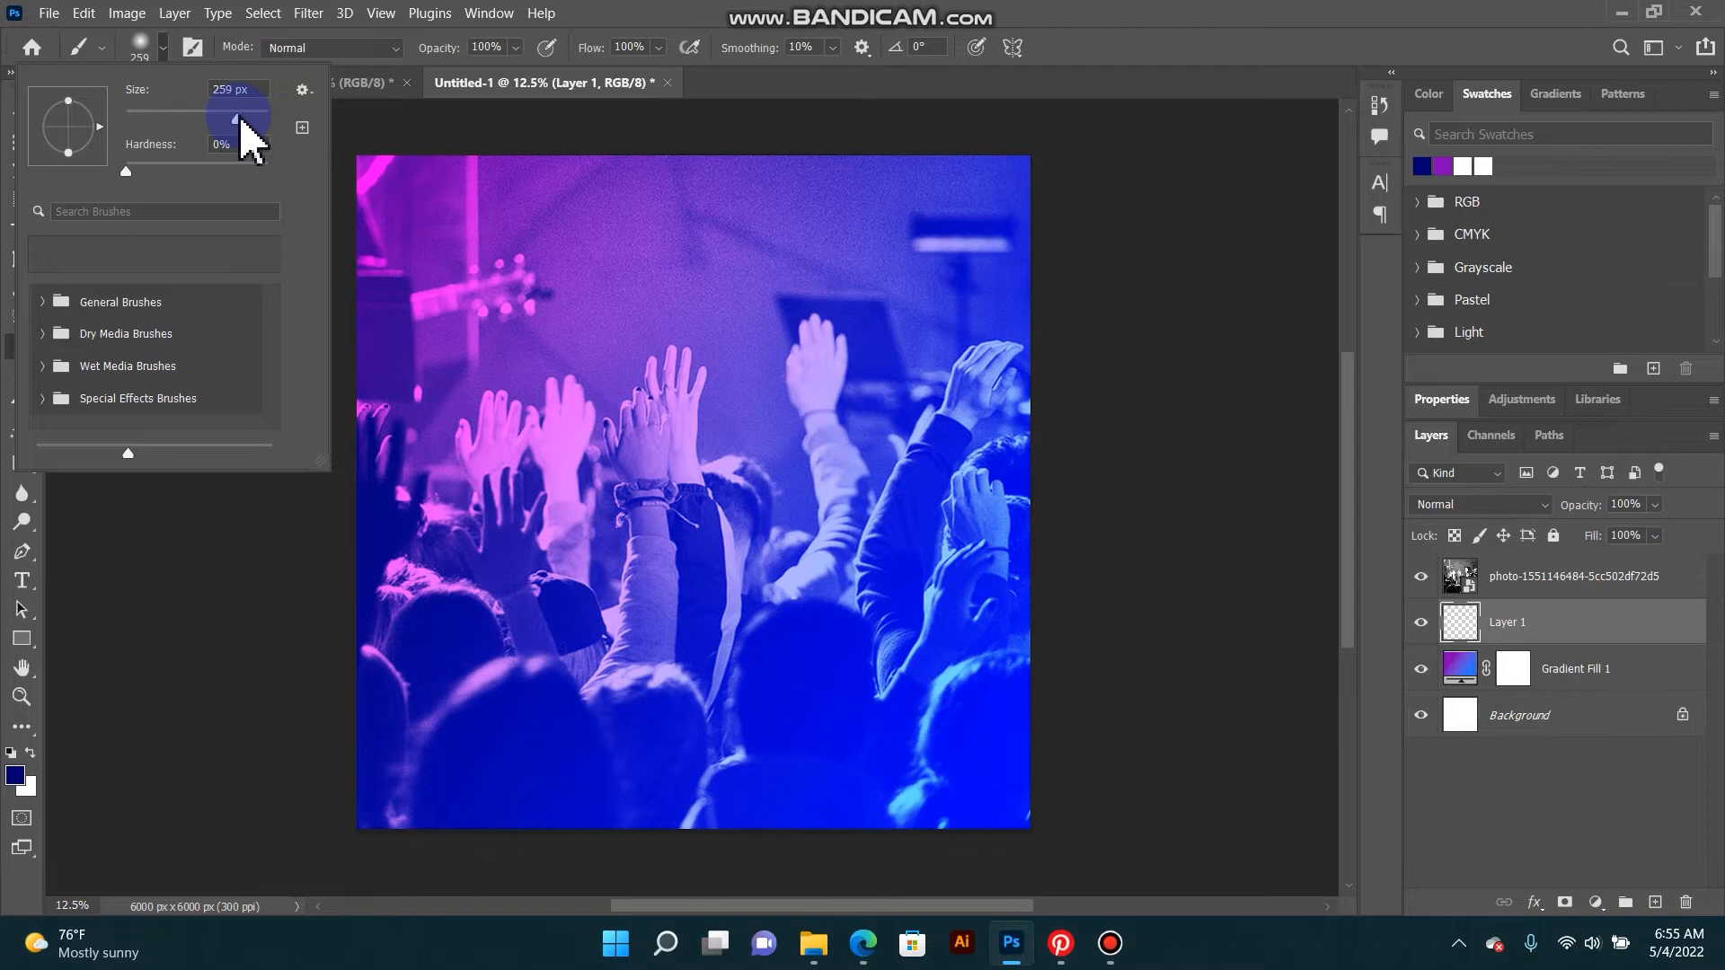
click(239, 117)
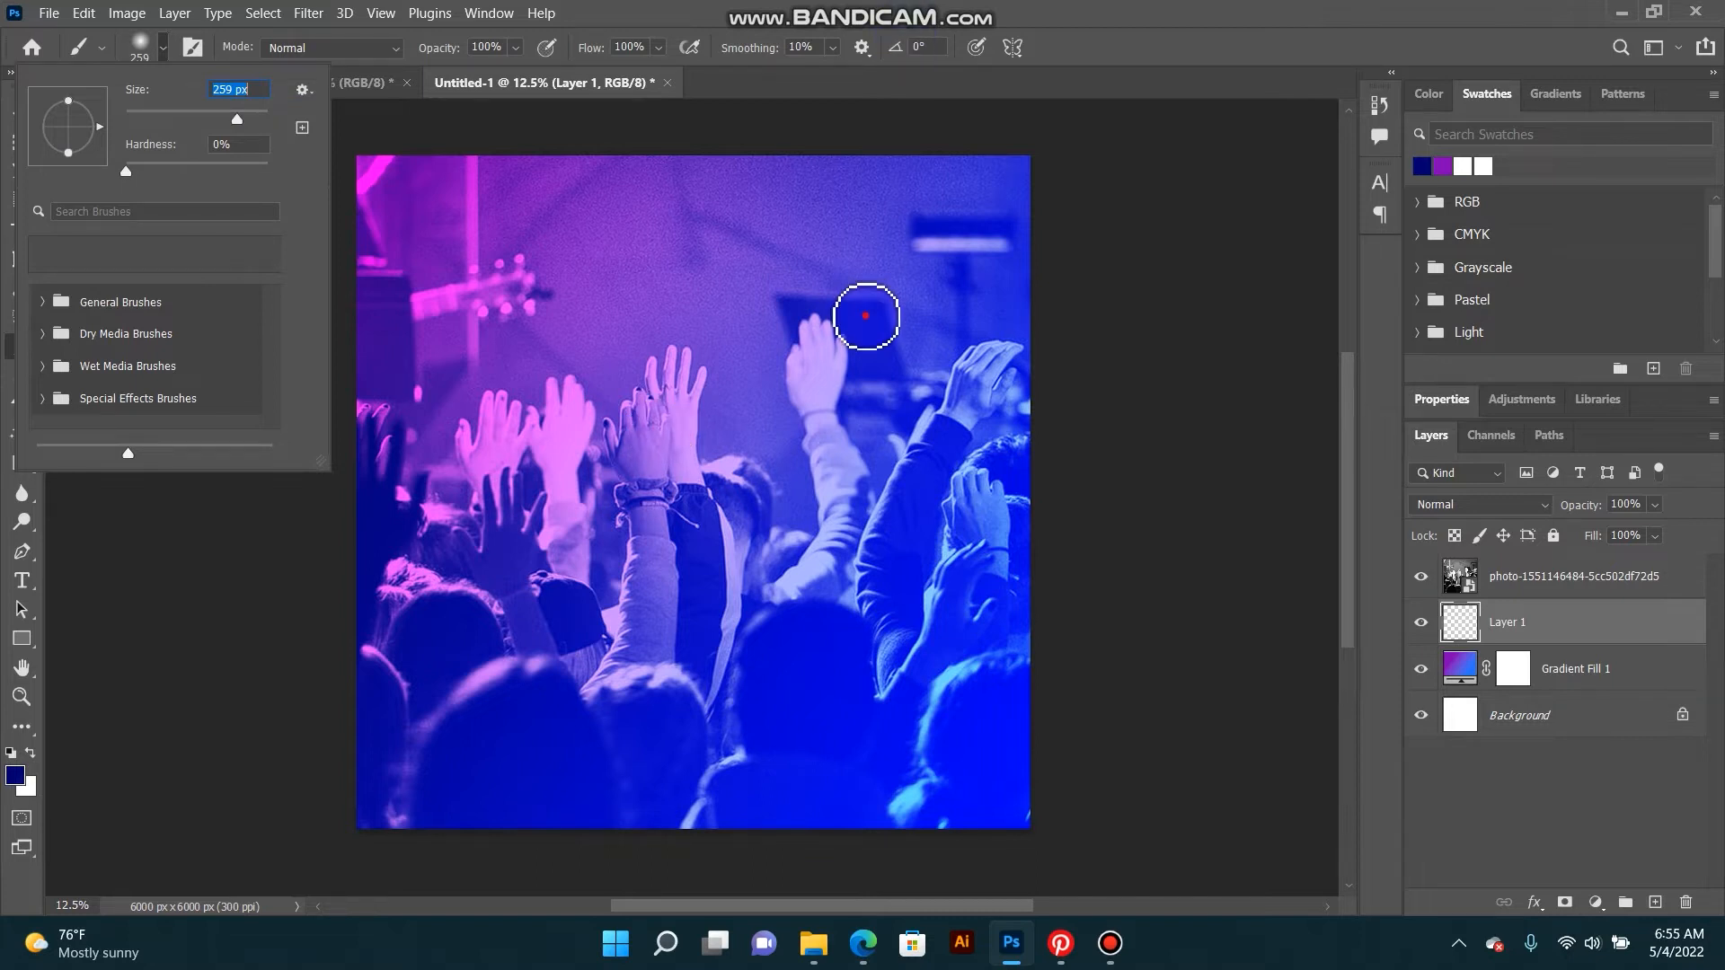
click(866, 316)
key(ctrl+z)
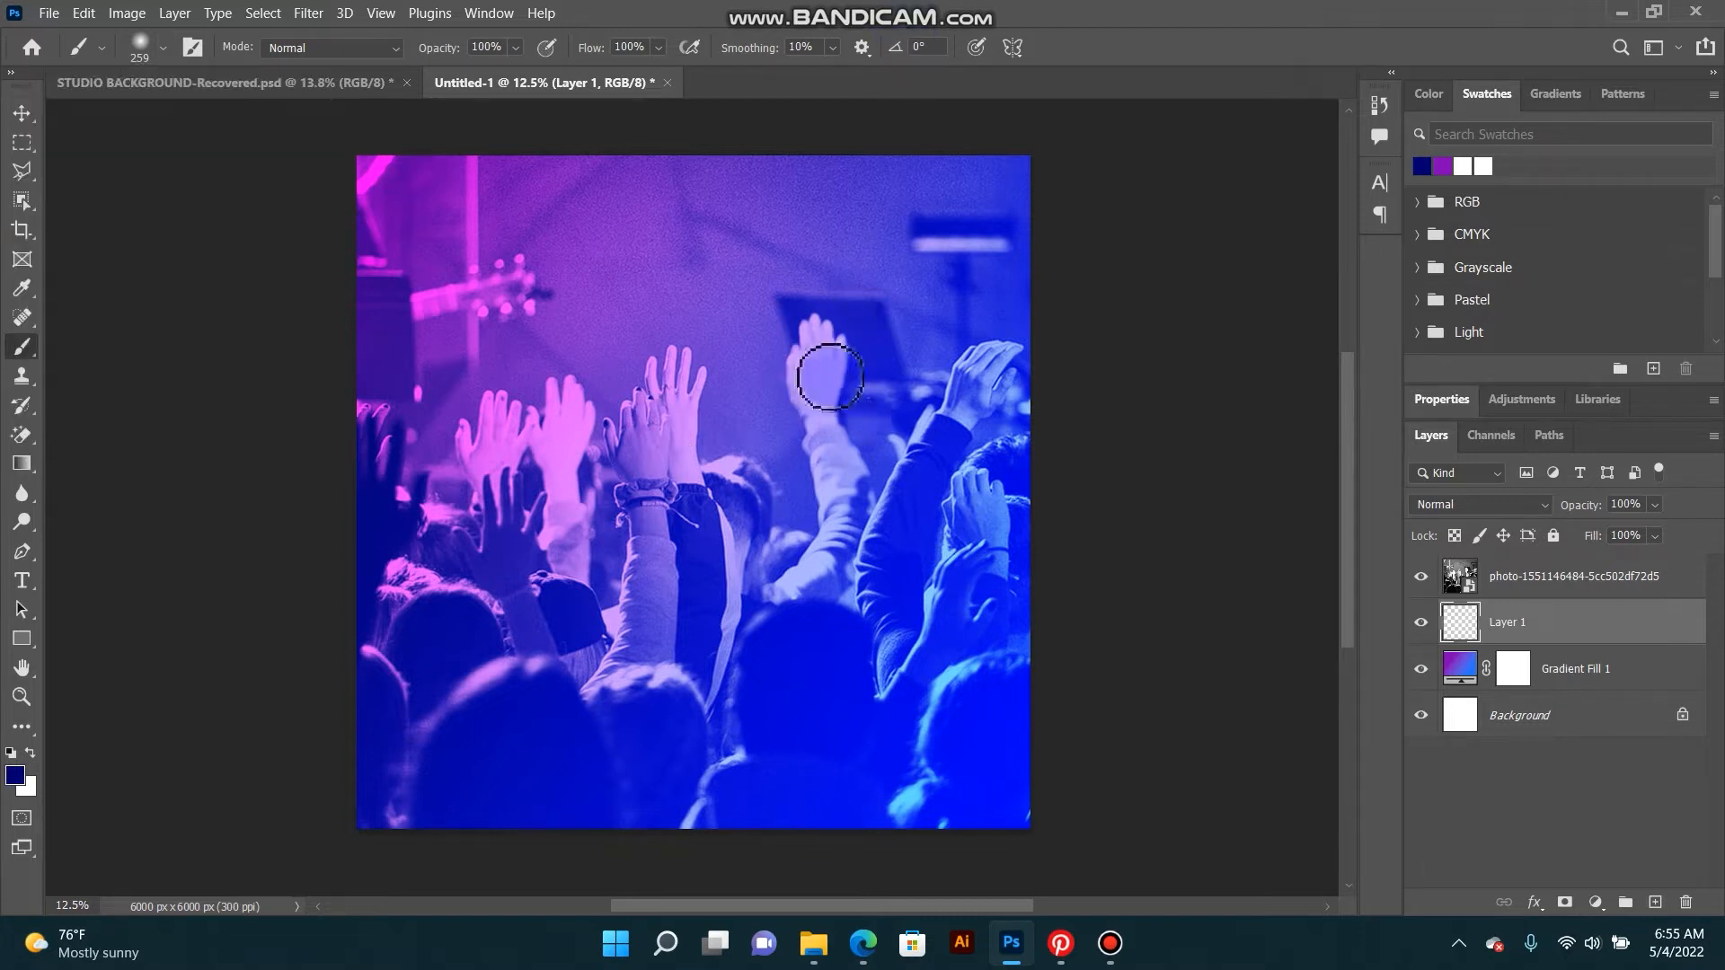
Step: Enlarge the soft brush considerably and paint navy across the whole lower part of the canvas on Layer 1
key(bracketright)
key(bracketright)
key(bracketright)
key(bracketright)
key(bracketright)
key(bracketright)
key(bracketright)
key(bracketright)
key(bracketright)
key(bracketright)
key(bracketright)
key(bracketright)
mouse_move(412, 834)
mouse_down()
mouse_move(361, 745)
mouse_move(444, 807)
mouse_move(561, 843)
mouse_move(858, 873)
mouse_move(1032, 832)
mouse_move(503, 777)
mouse_move(411, 751)
mouse_move(408, 728)
mouse_move(1006, 737)
mouse_move(559, 749)
mouse_move(343, 720)
mouse_move(353, 755)
mouse_move(415, 805)
mouse_move(736, 830)
mouse_move(947, 755)
mouse_move(1023, 668)
mouse_move(1011, 685)
mouse_move(463, 690)
mouse_move(387, 711)
mouse_move(389, 745)
mouse_move(924, 756)
mouse_move(1023, 778)
mouse_move(966, 807)
mouse_move(499, 768)
mouse_move(327, 780)
mouse_move(340, 787)
mouse_move(321, 631)
mouse_move(1051, 692)
mouse_move(990, 712)
mouse_move(872, 810)
mouse_move(415, 734)
mouse_up()
Step: Enlarge and tilt the painted navy area on Layer 1 so it fades diagonally across the lower part of the canvas
click(16, 125)
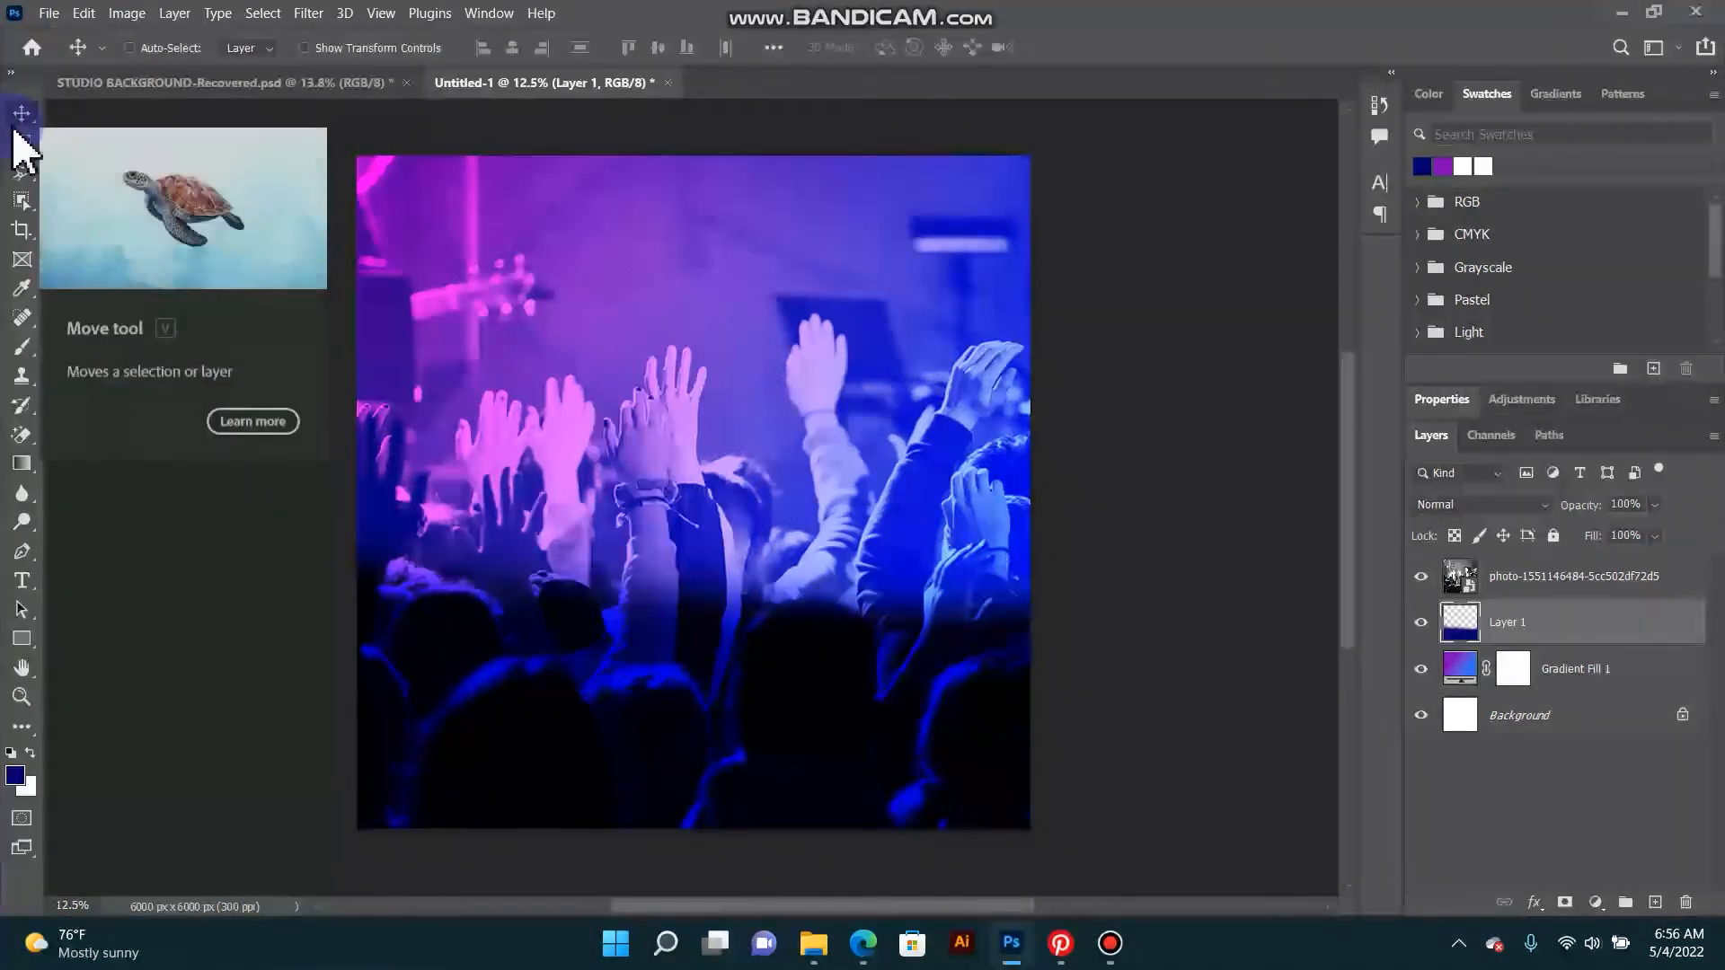
key(ctrl+t)
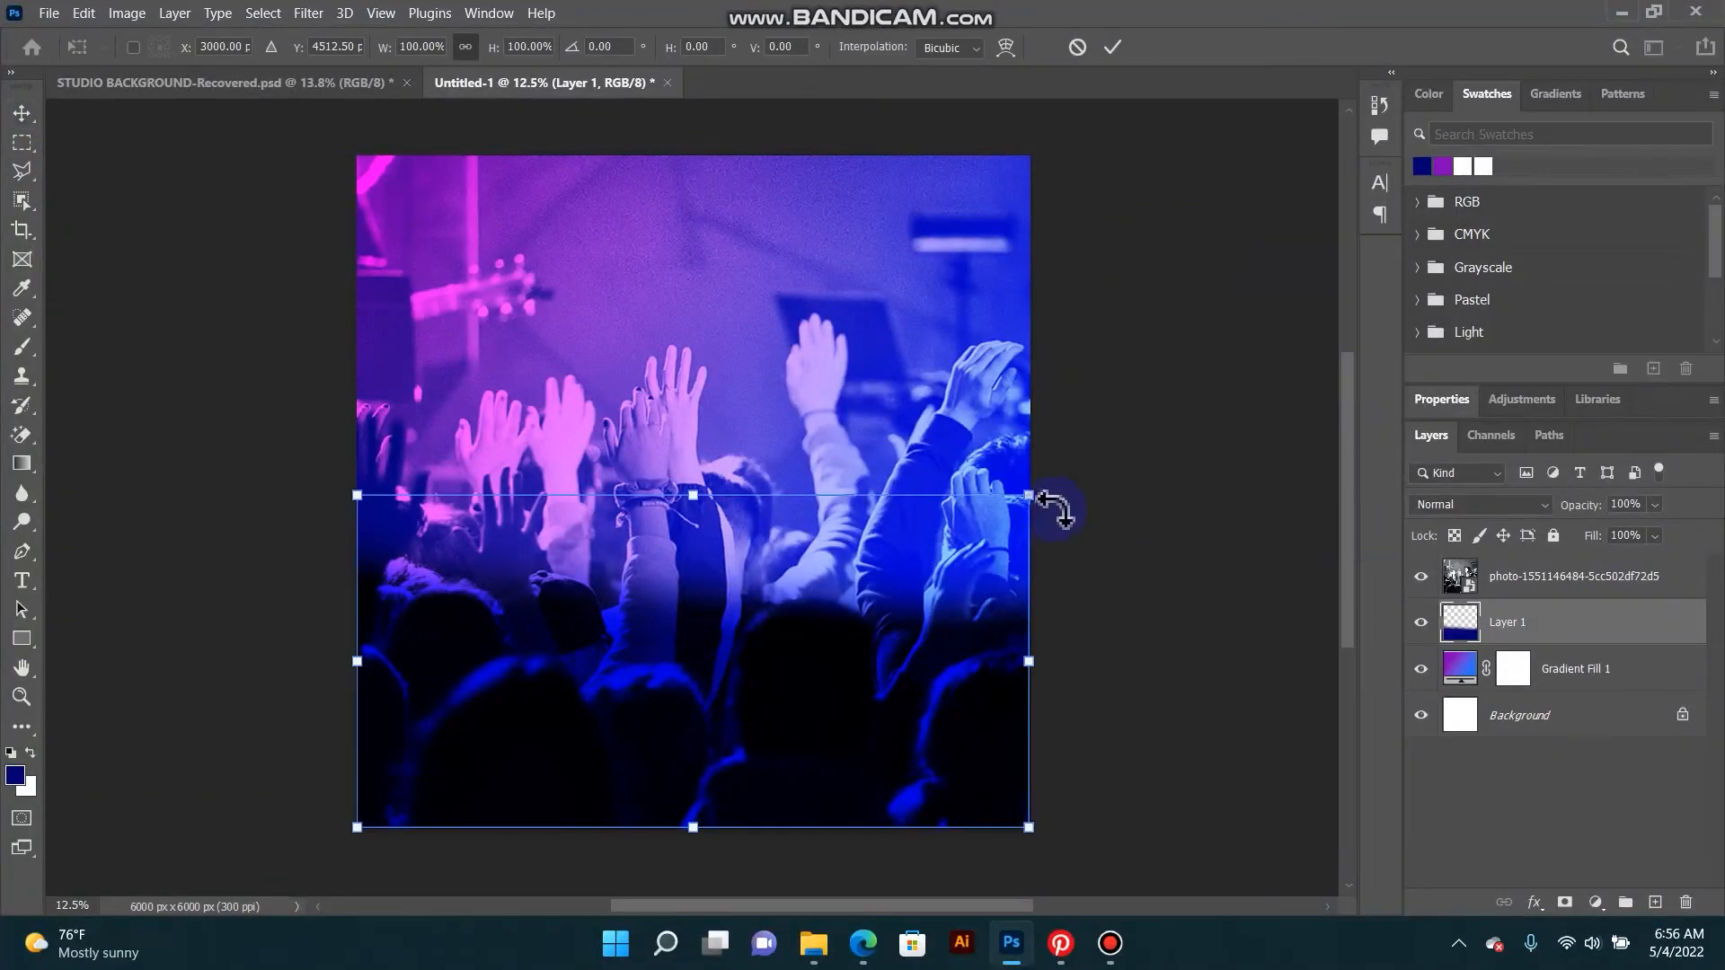
drag(1029, 495, 1270, 597)
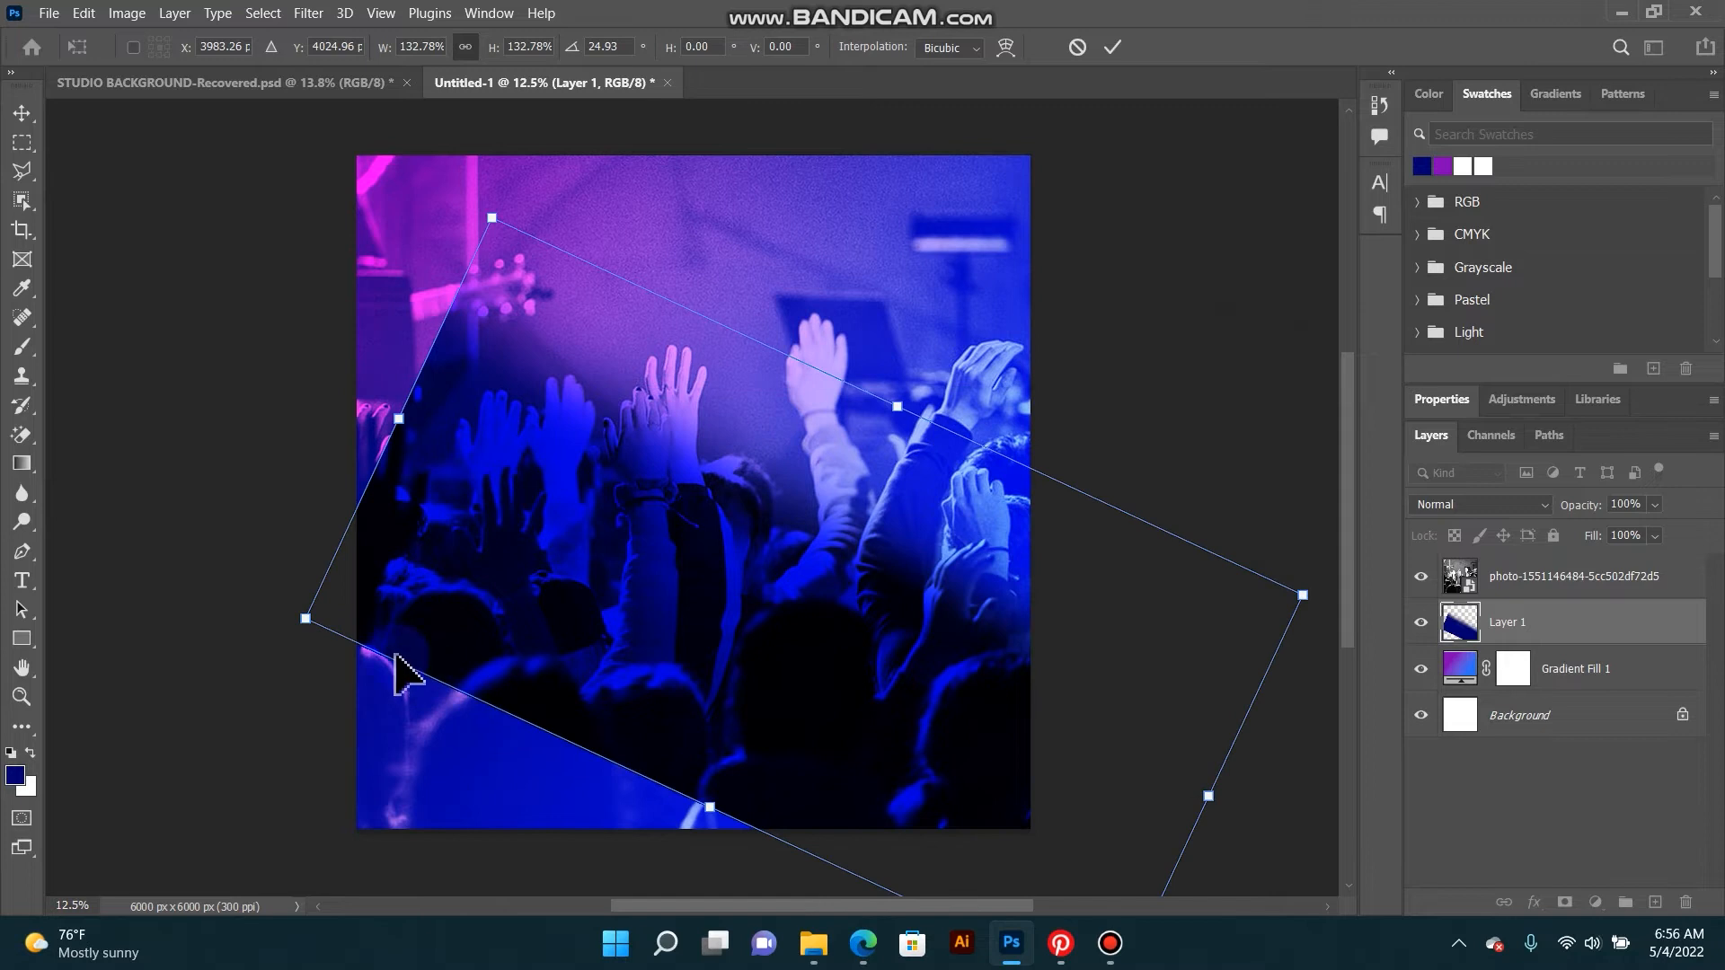
drag(314, 620, 181, 719)
scroll(685, 627, down, 2)
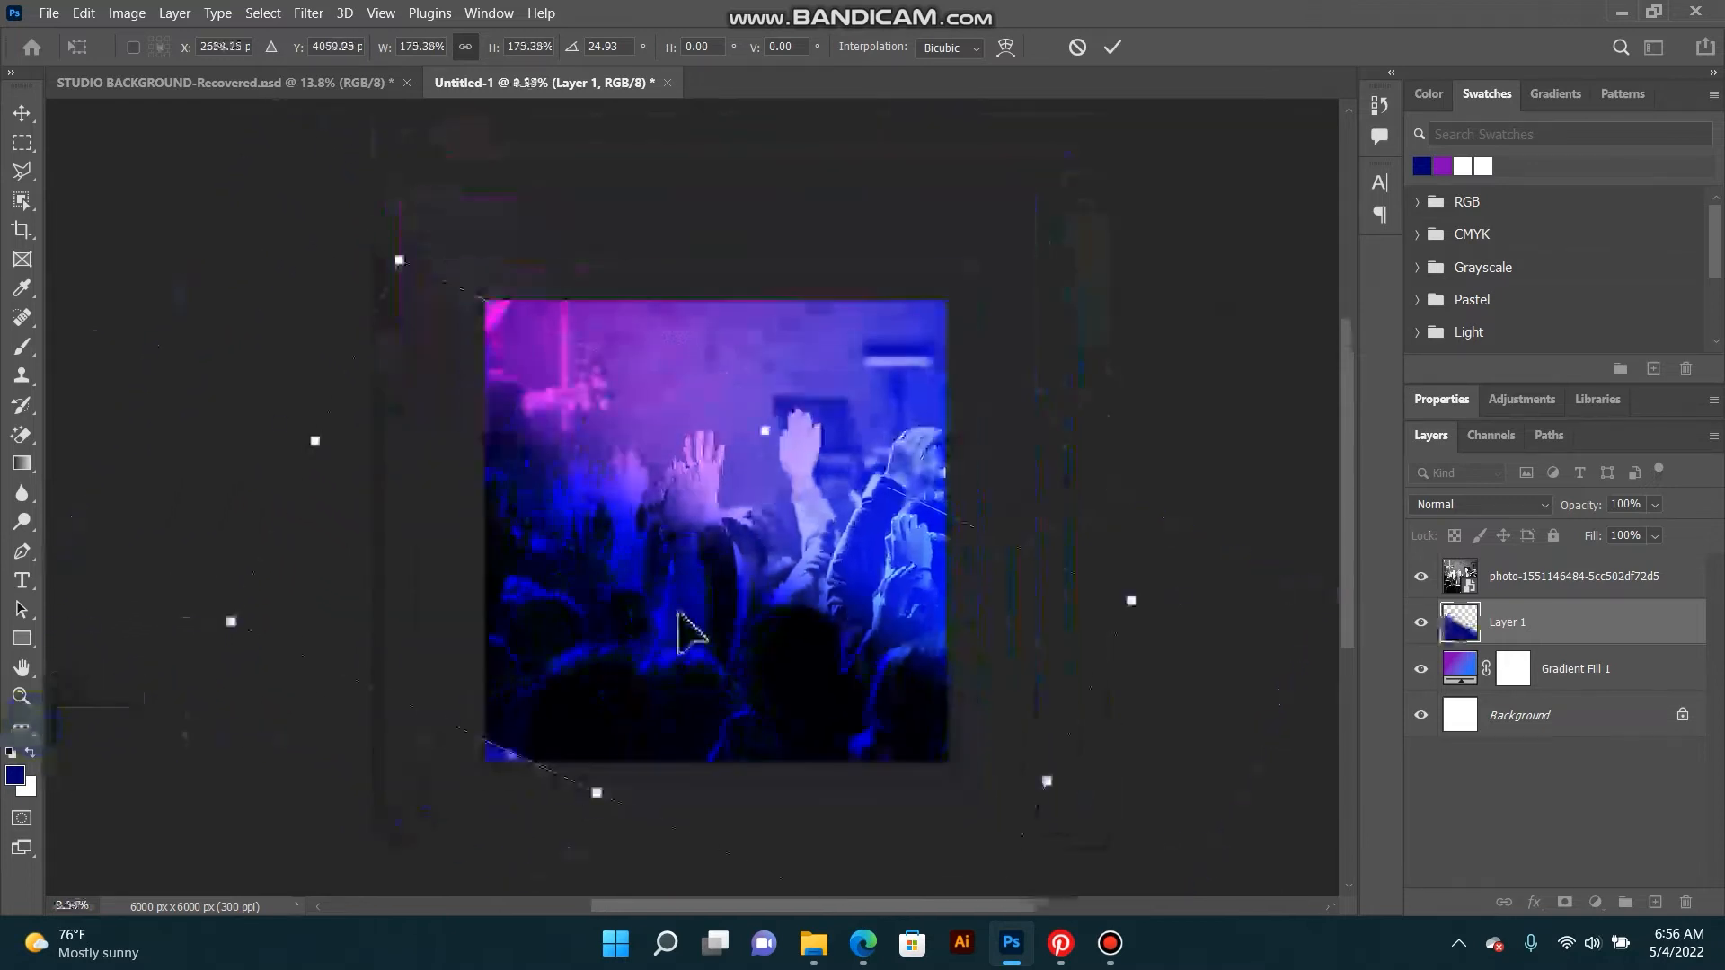
drag(528, 774, 520, 839)
drag(1197, 631, 1294, 509)
key(Return)
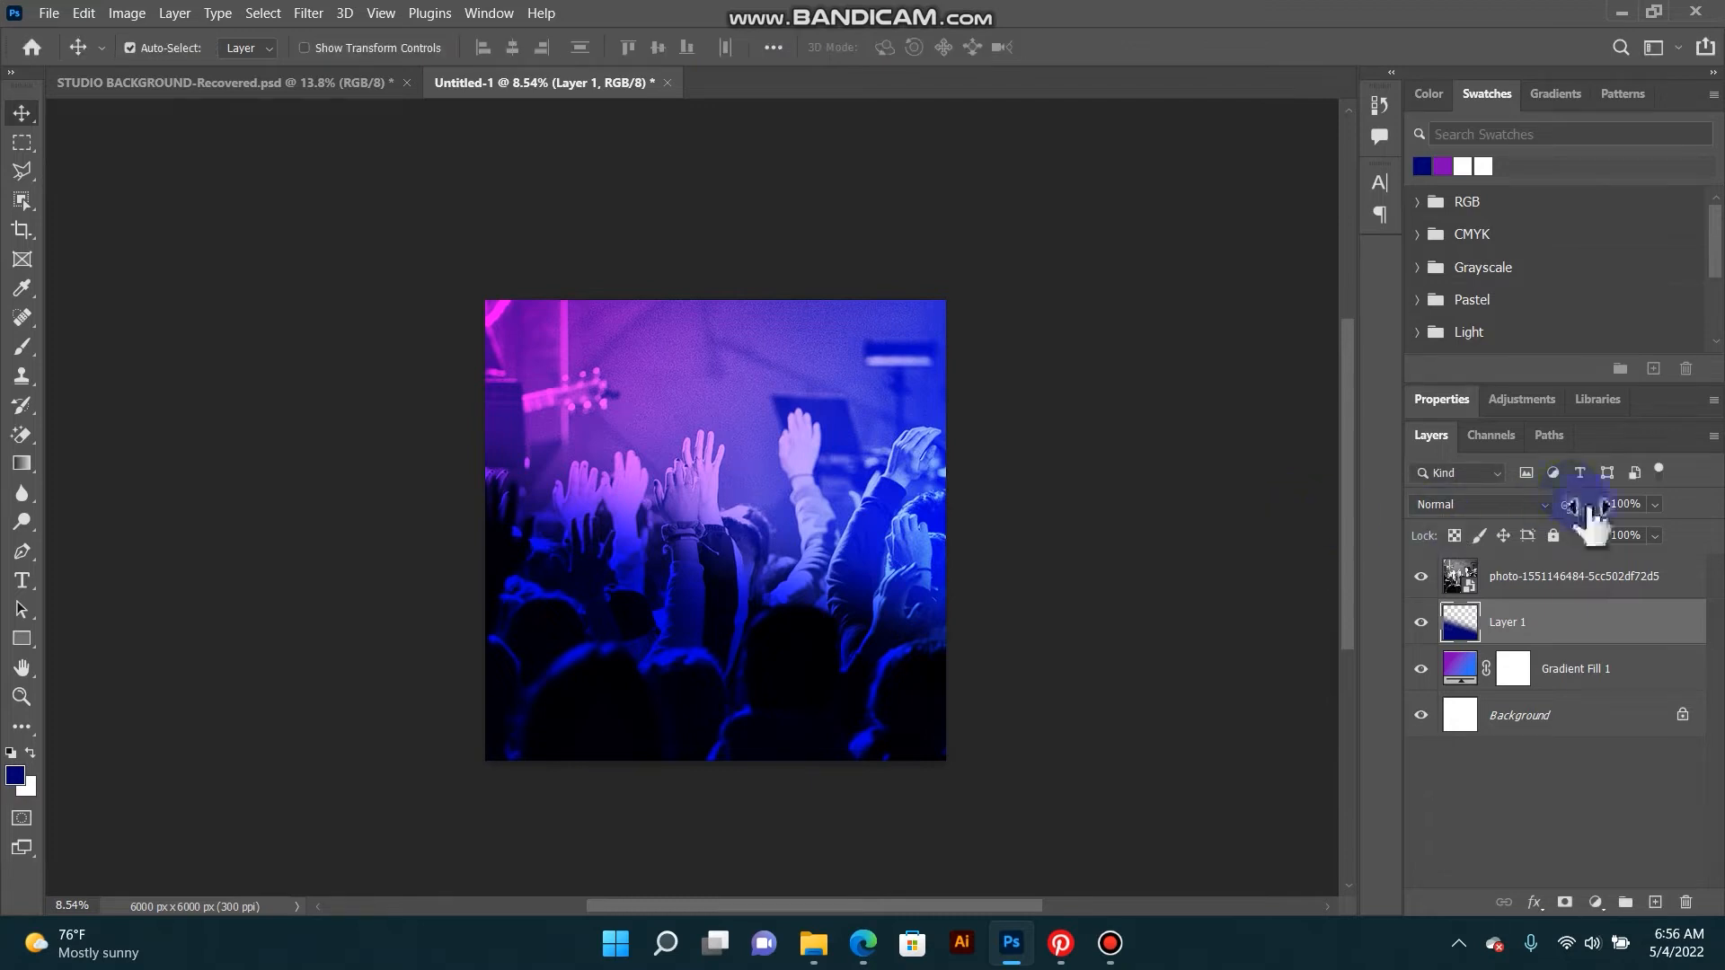
Step: Lower the opacity of Layer 1 to 45%
drag(1571, 528, 1559, 514)
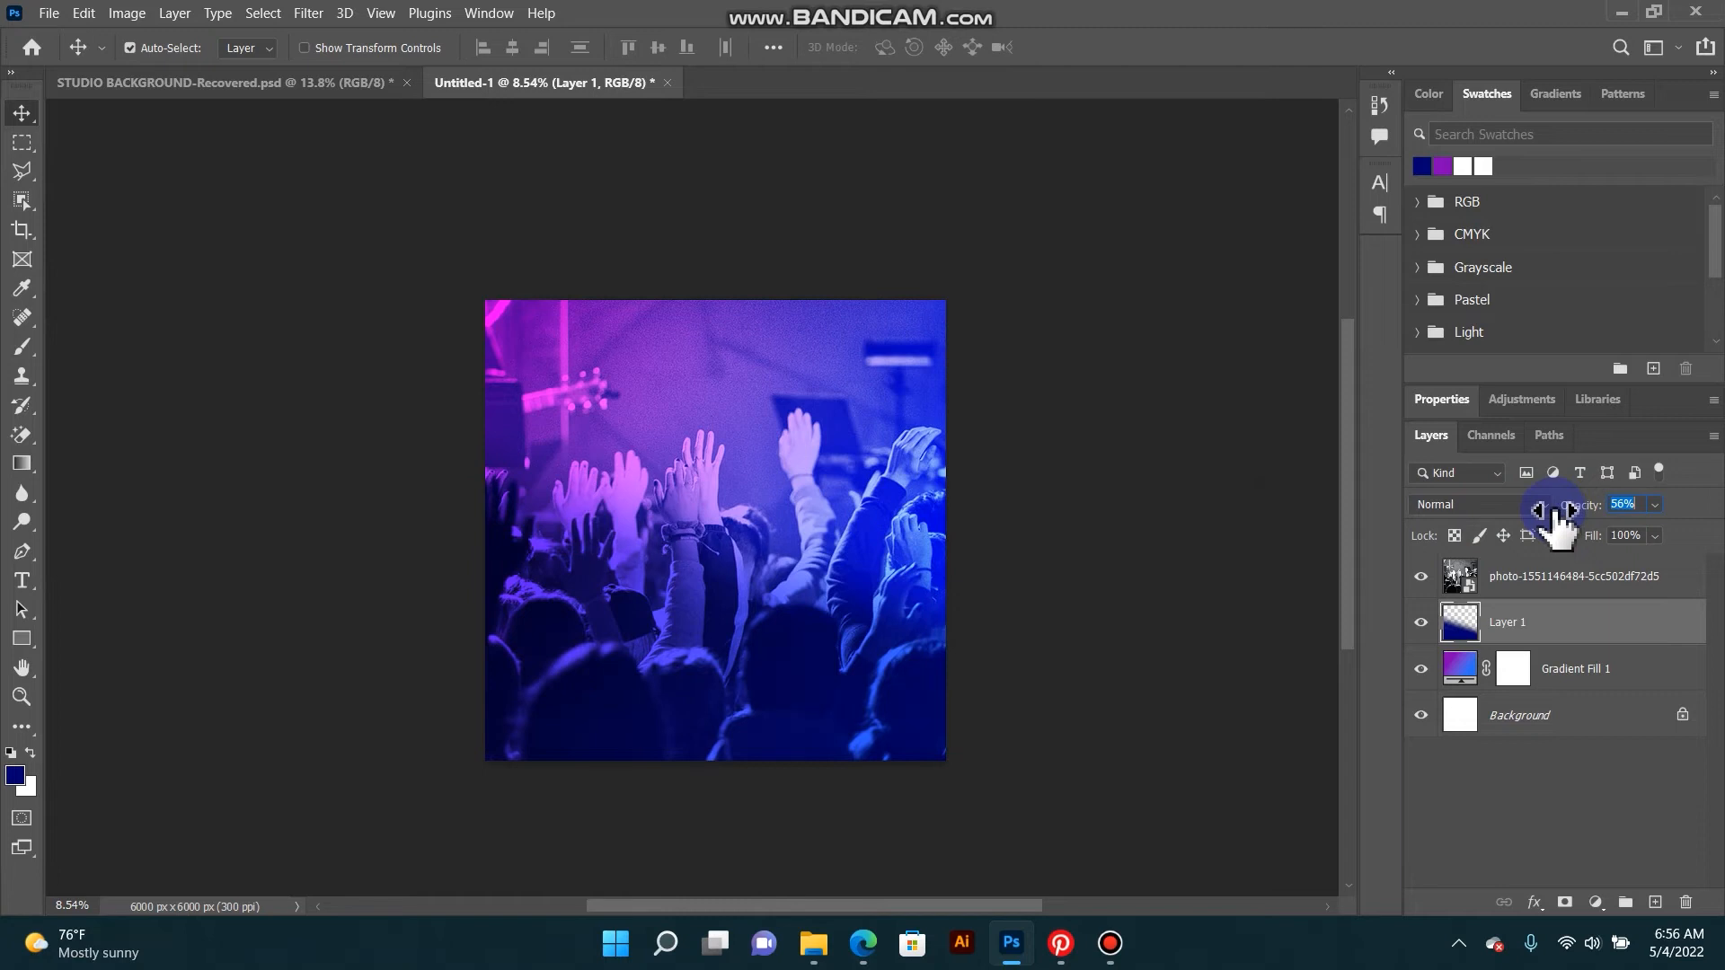
drag(1571, 512, 1559, 524)
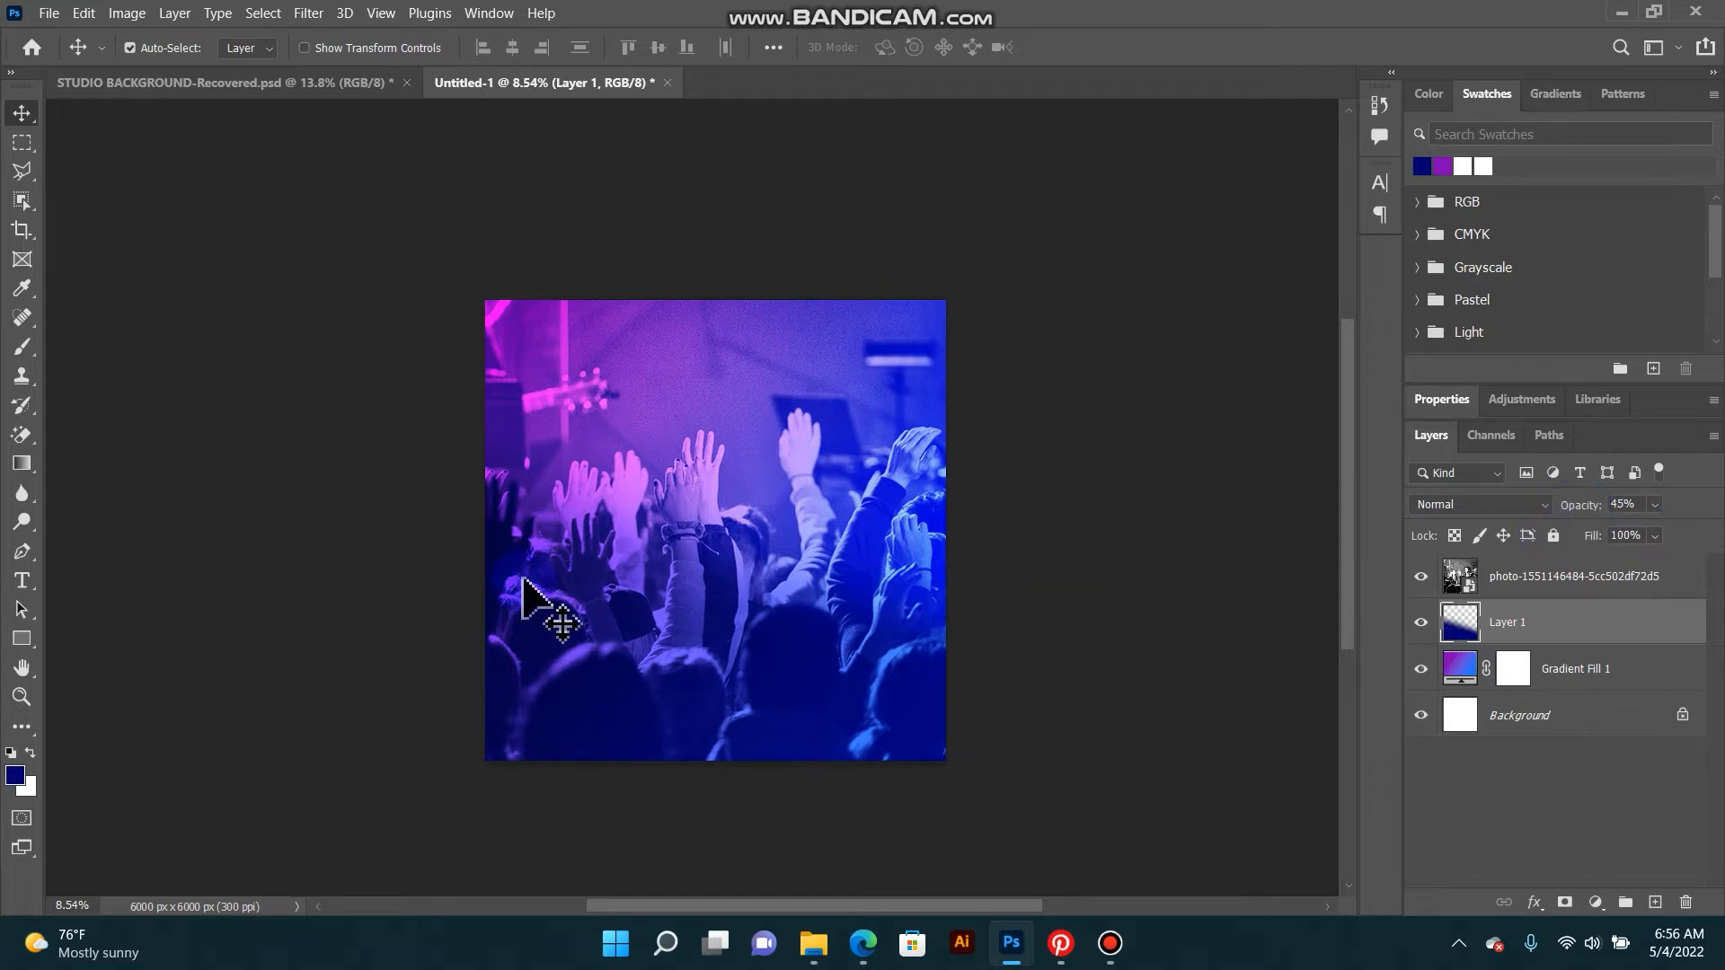
scroll(573, 503, up, 3)
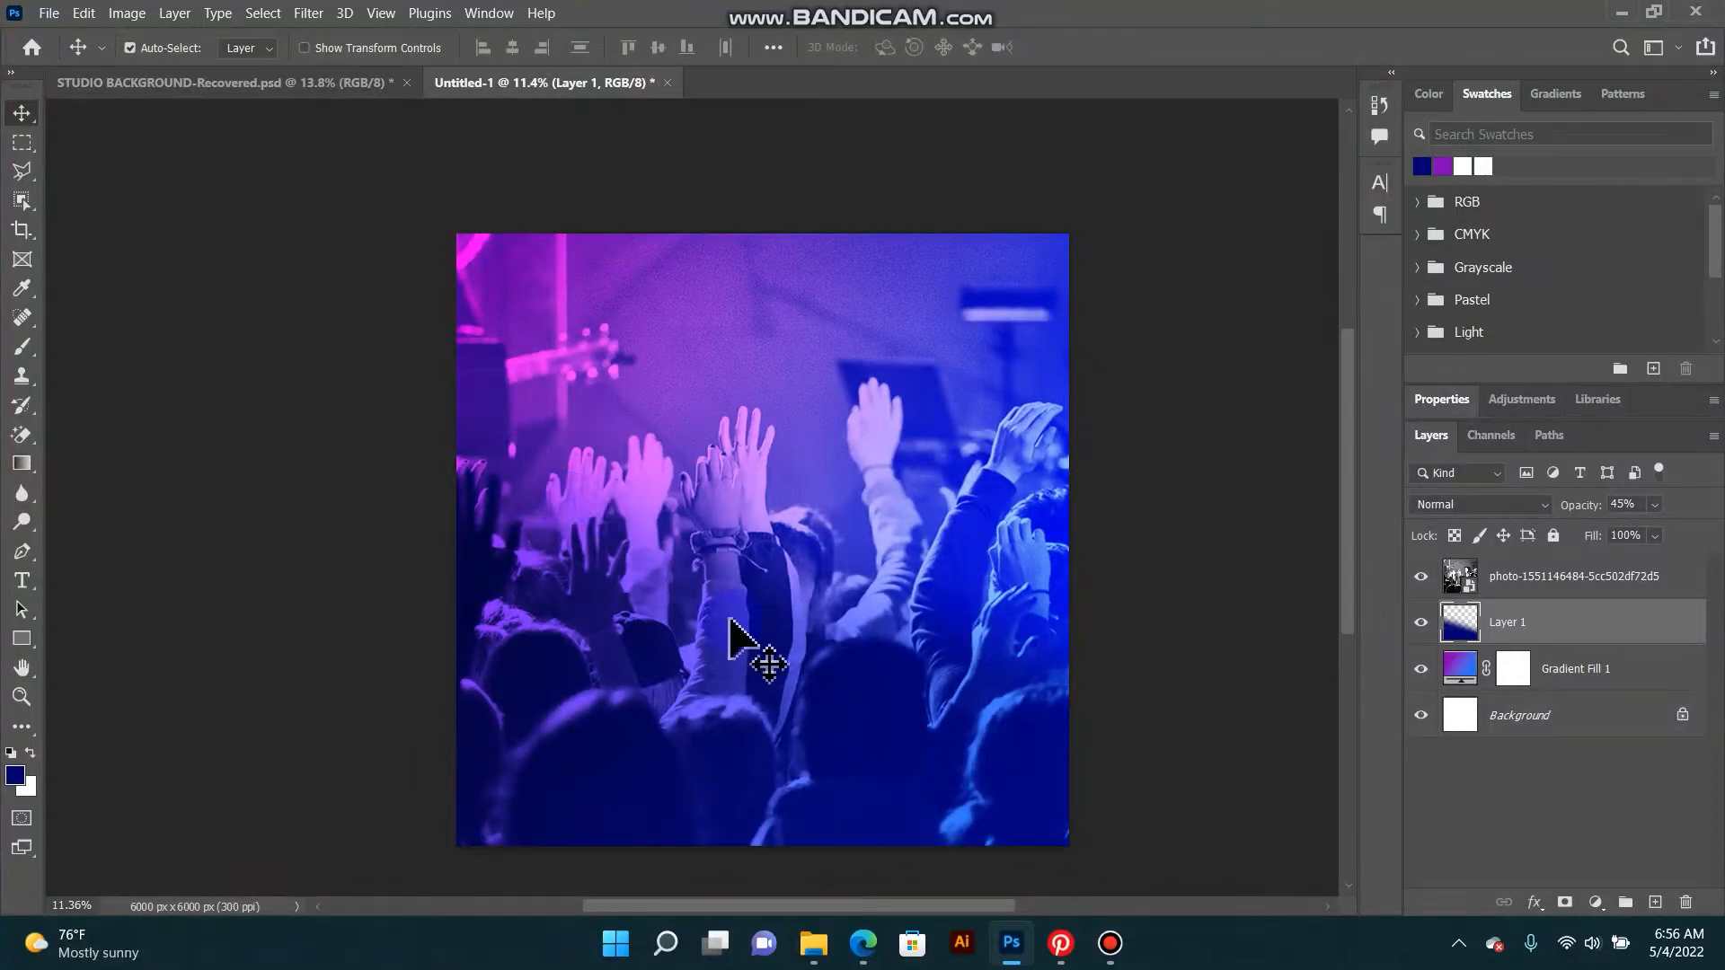
click(1111, 943)
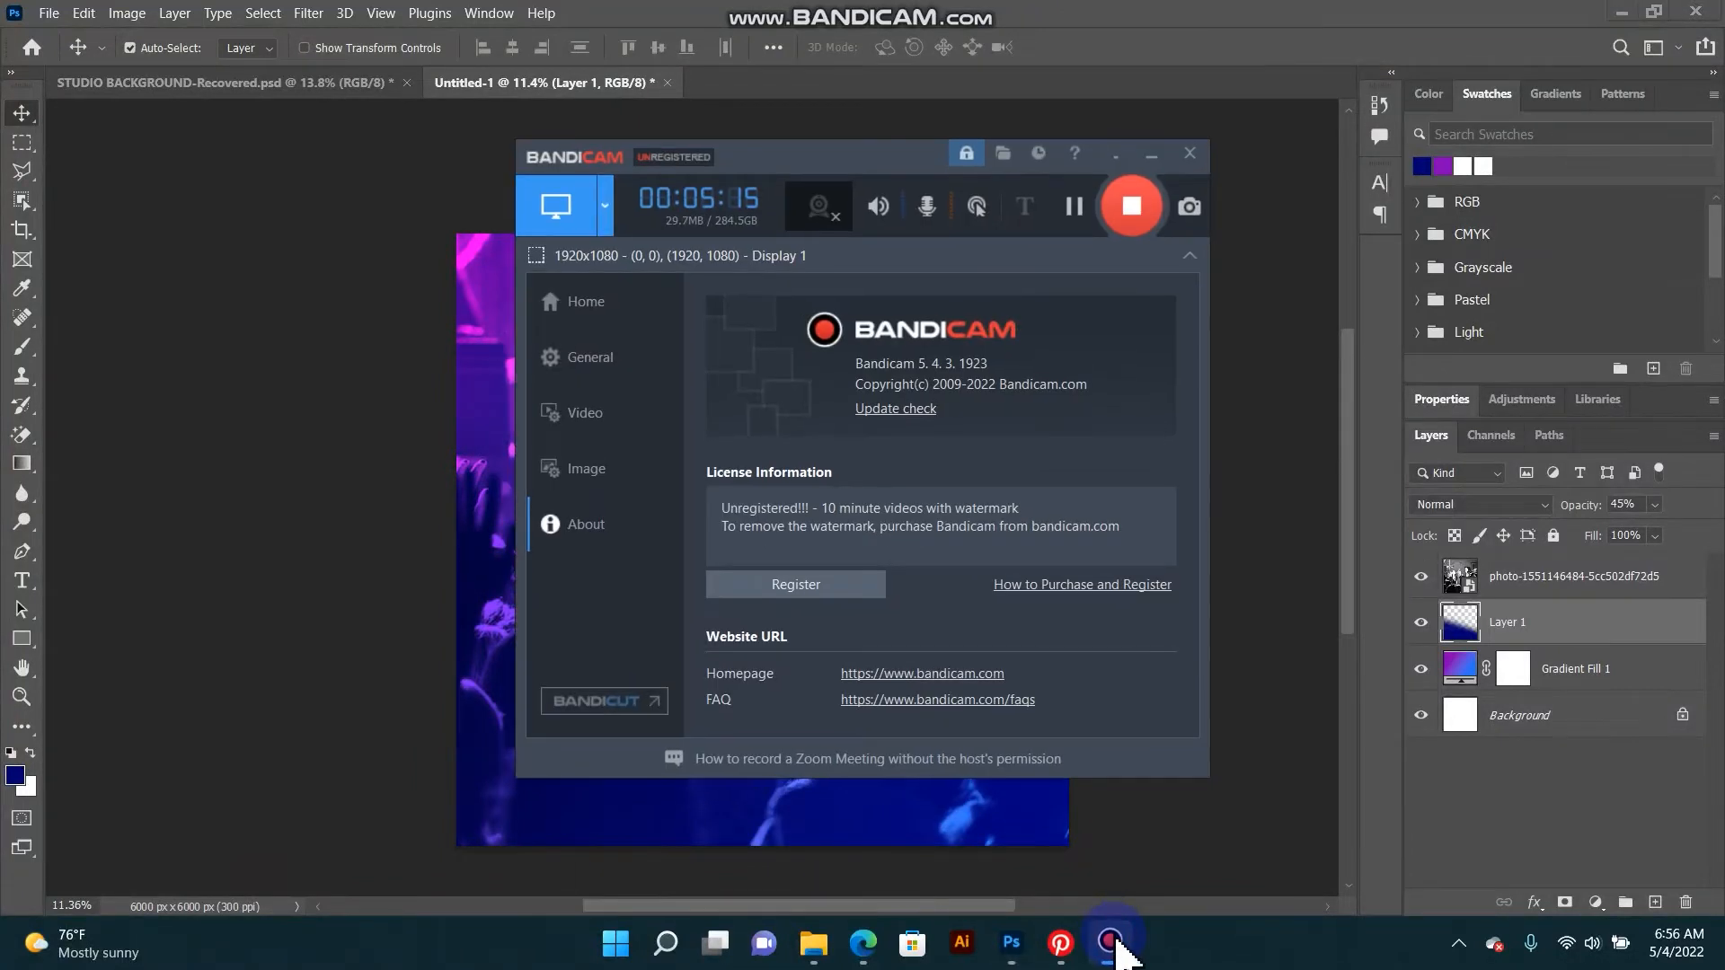
click(1151, 155)
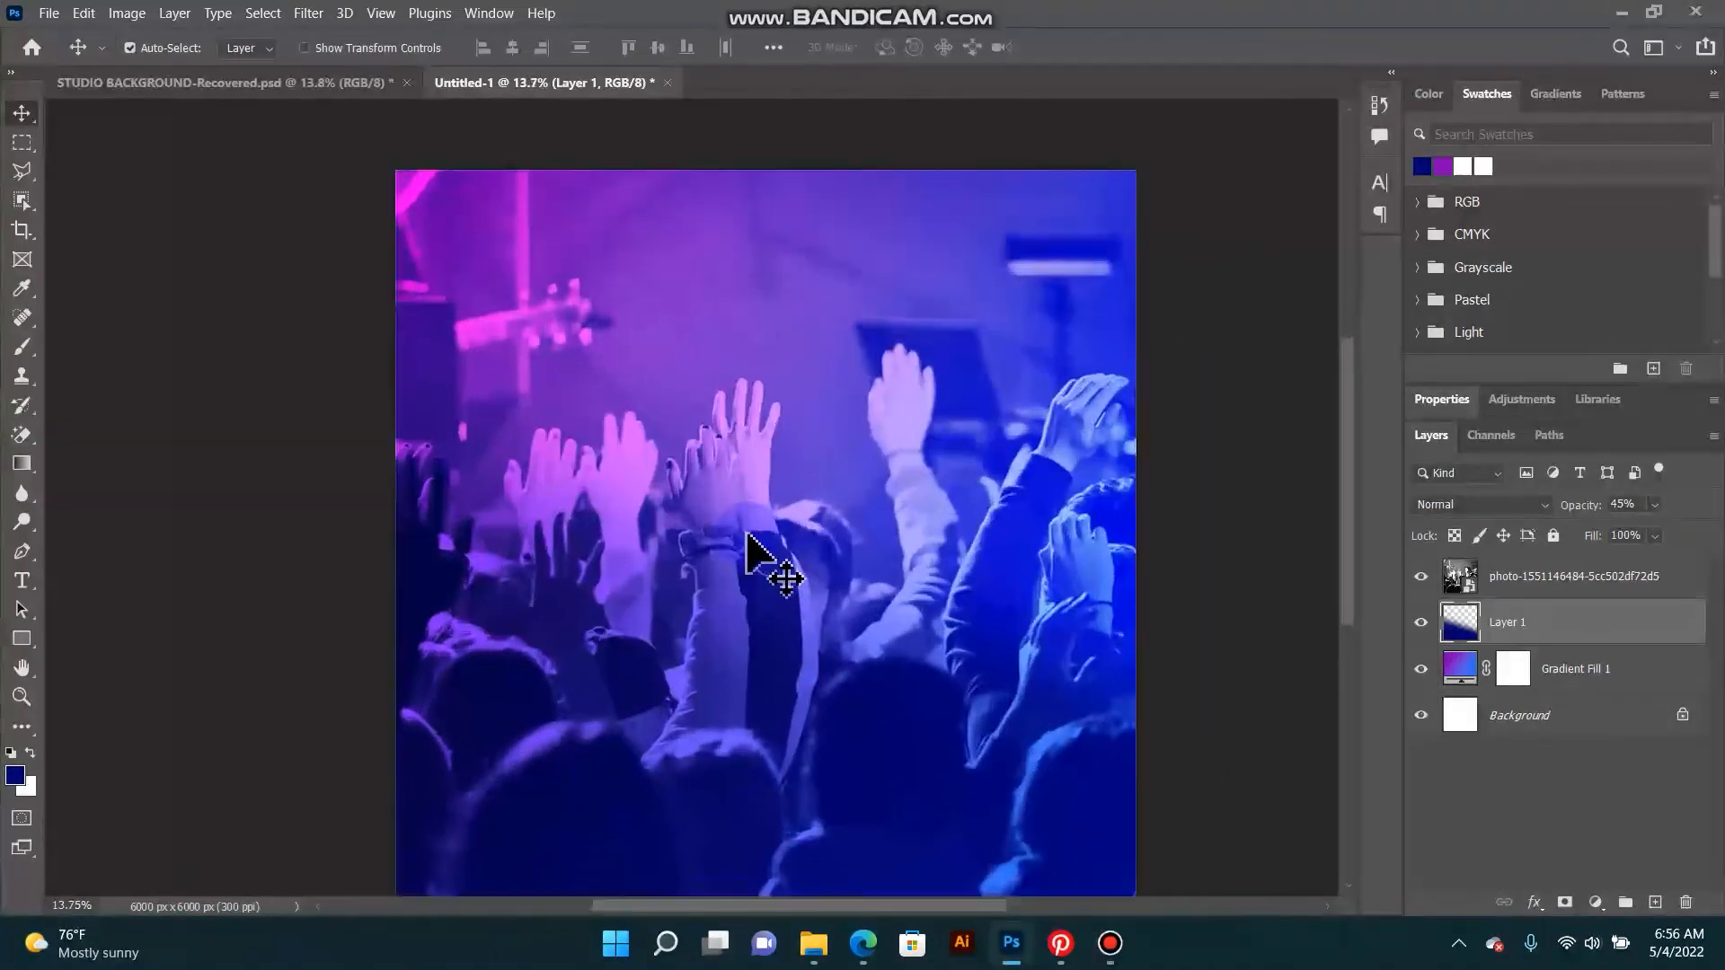
scroll(747, 535, up, 2)
scroll(747, 534, down, 2)
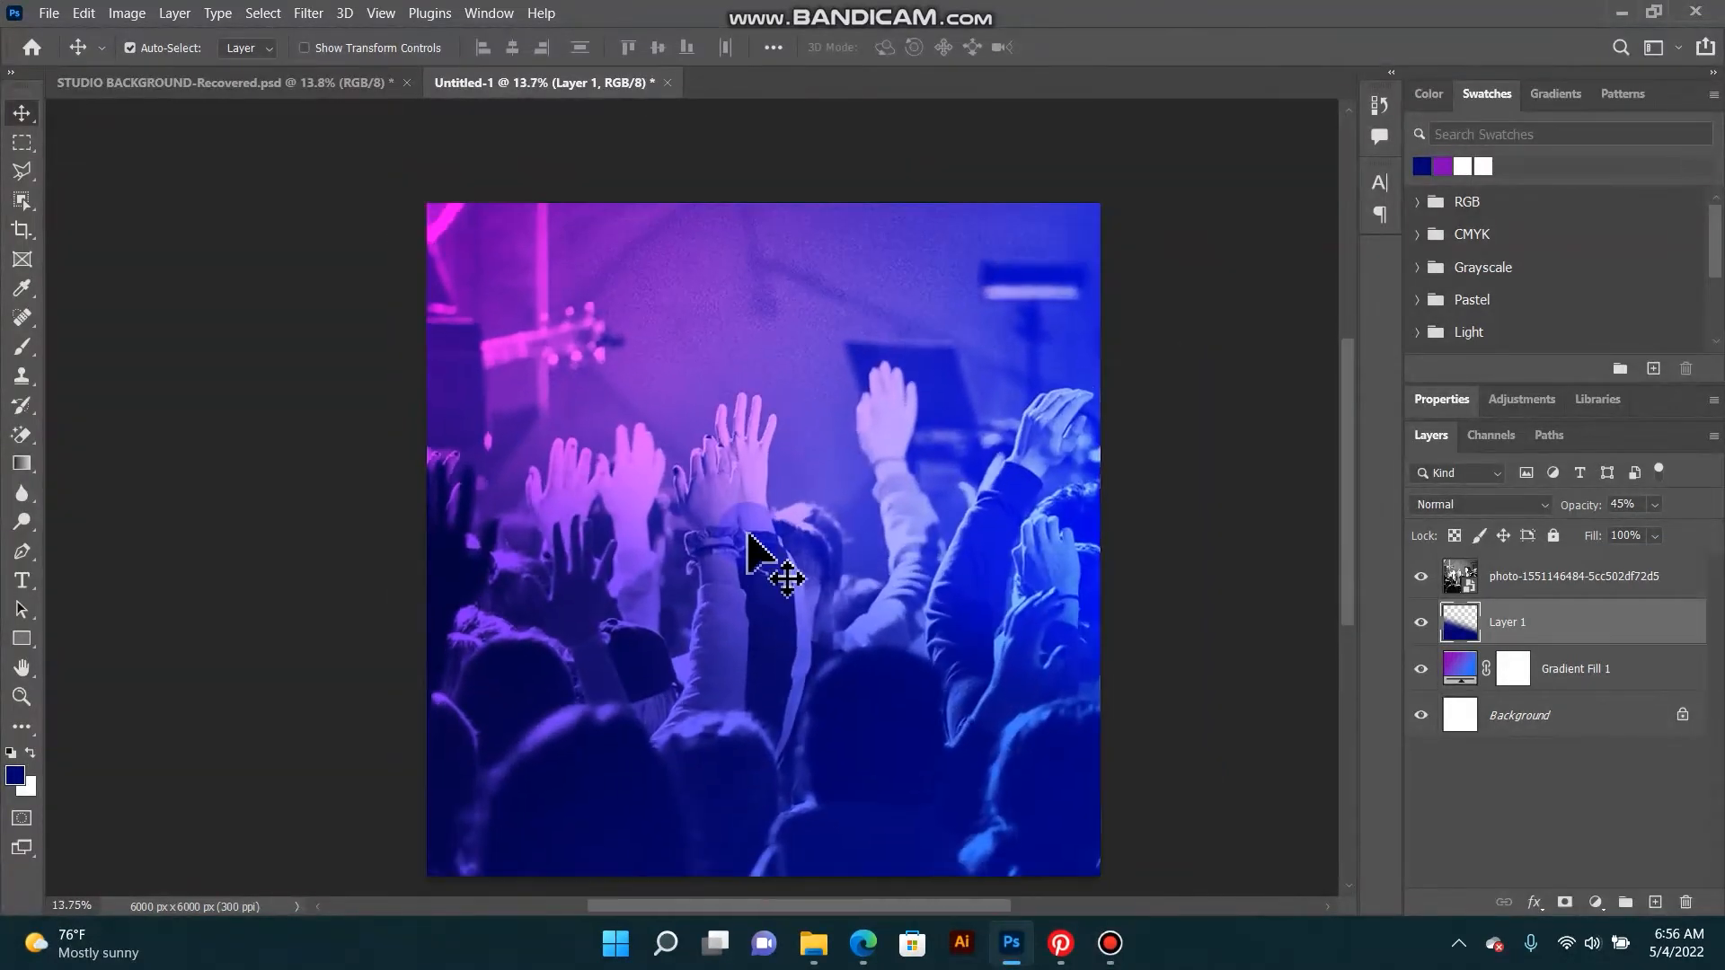
scroll(747, 535, up, 1)
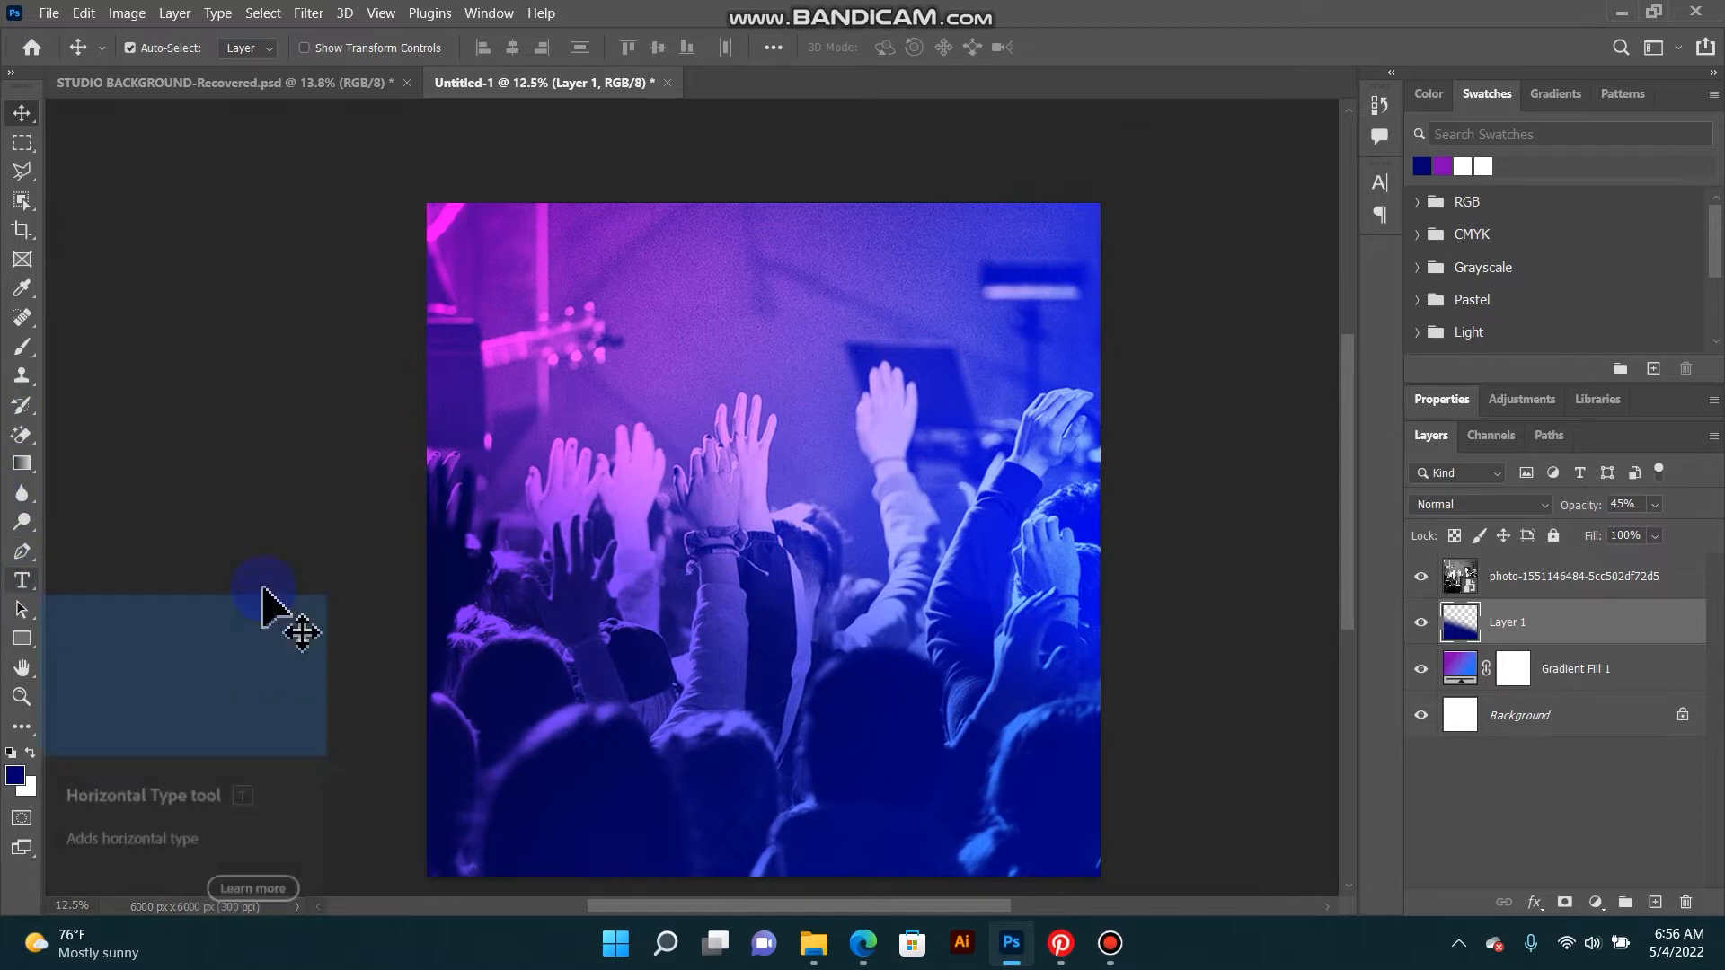
Step: Place white 298 pt Lorem Ipsum placeholder text with the Horizontal Type tool and undo the accidental move of the photo
click(21, 581)
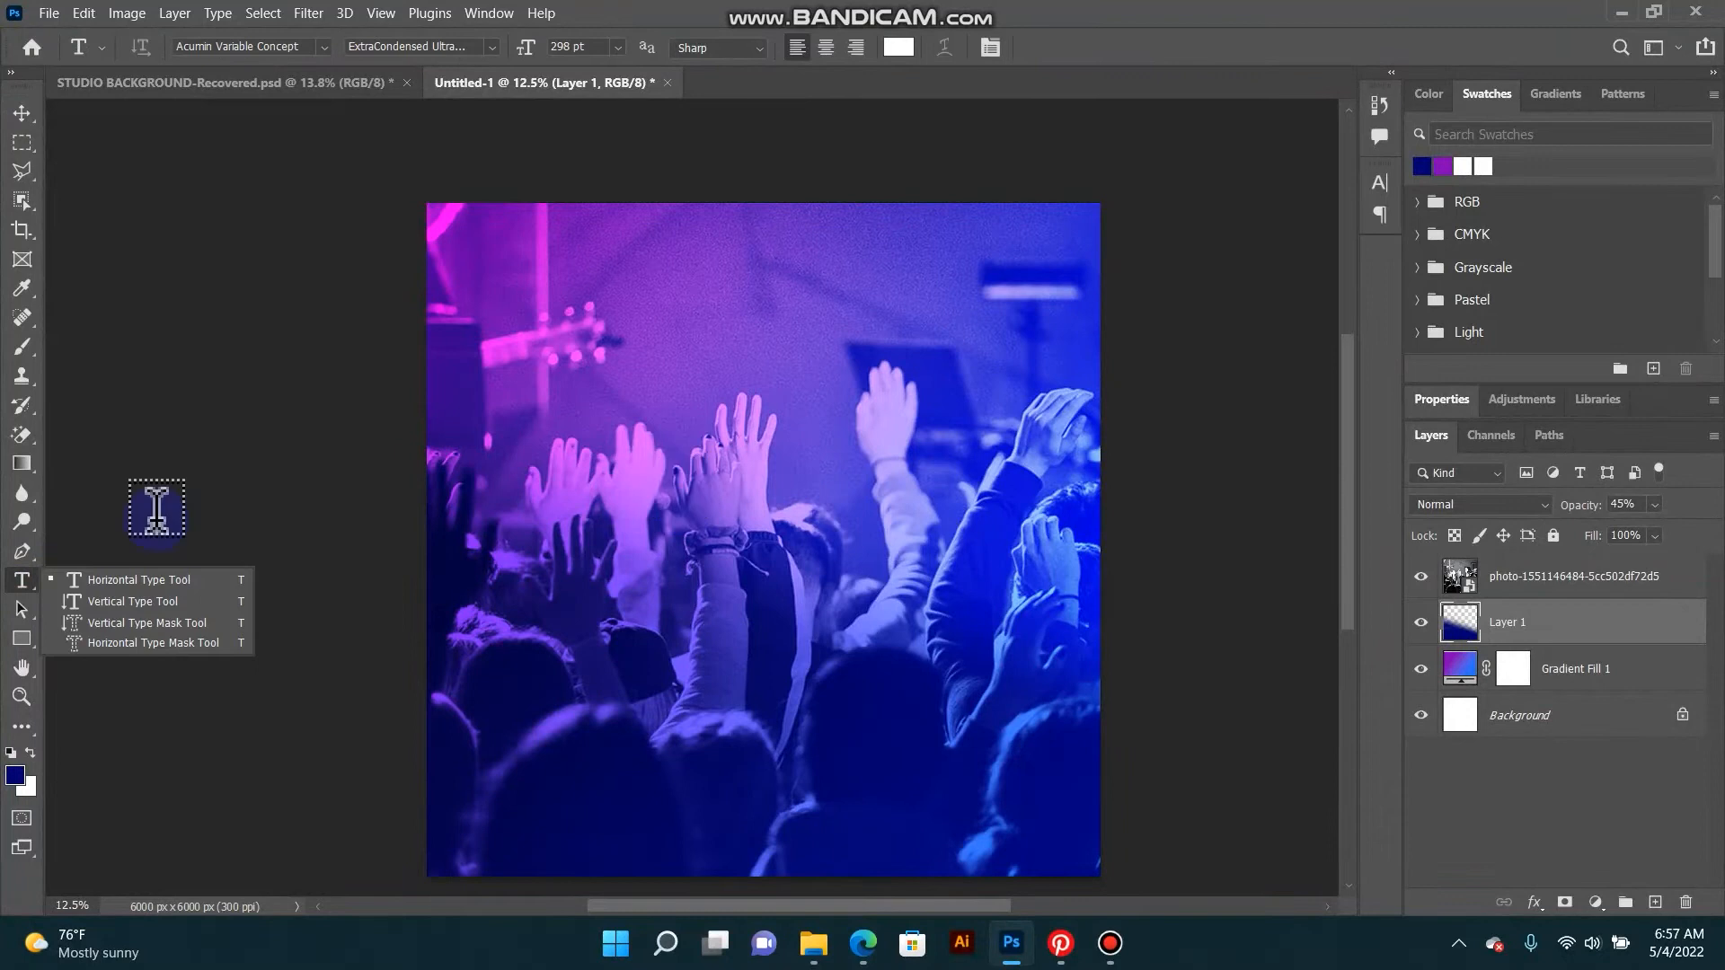
click(125, 582)
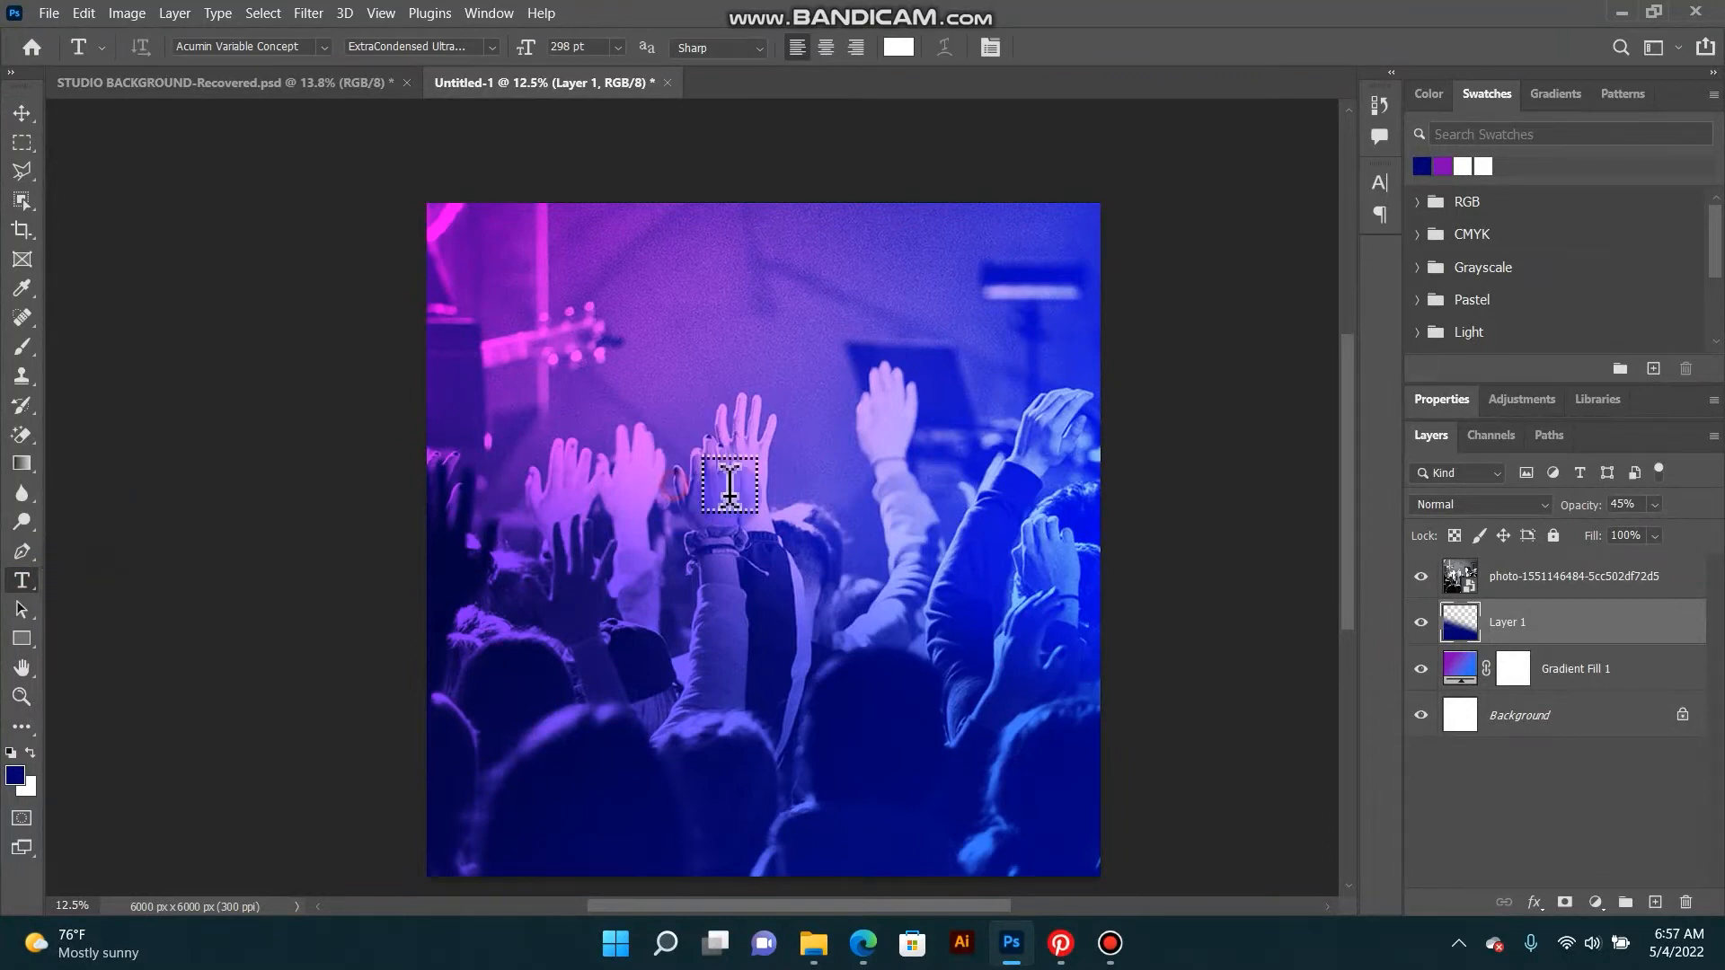
click(714, 485)
click(22, 112)
drag(885, 470, 763, 485)
key(ctrl+z)
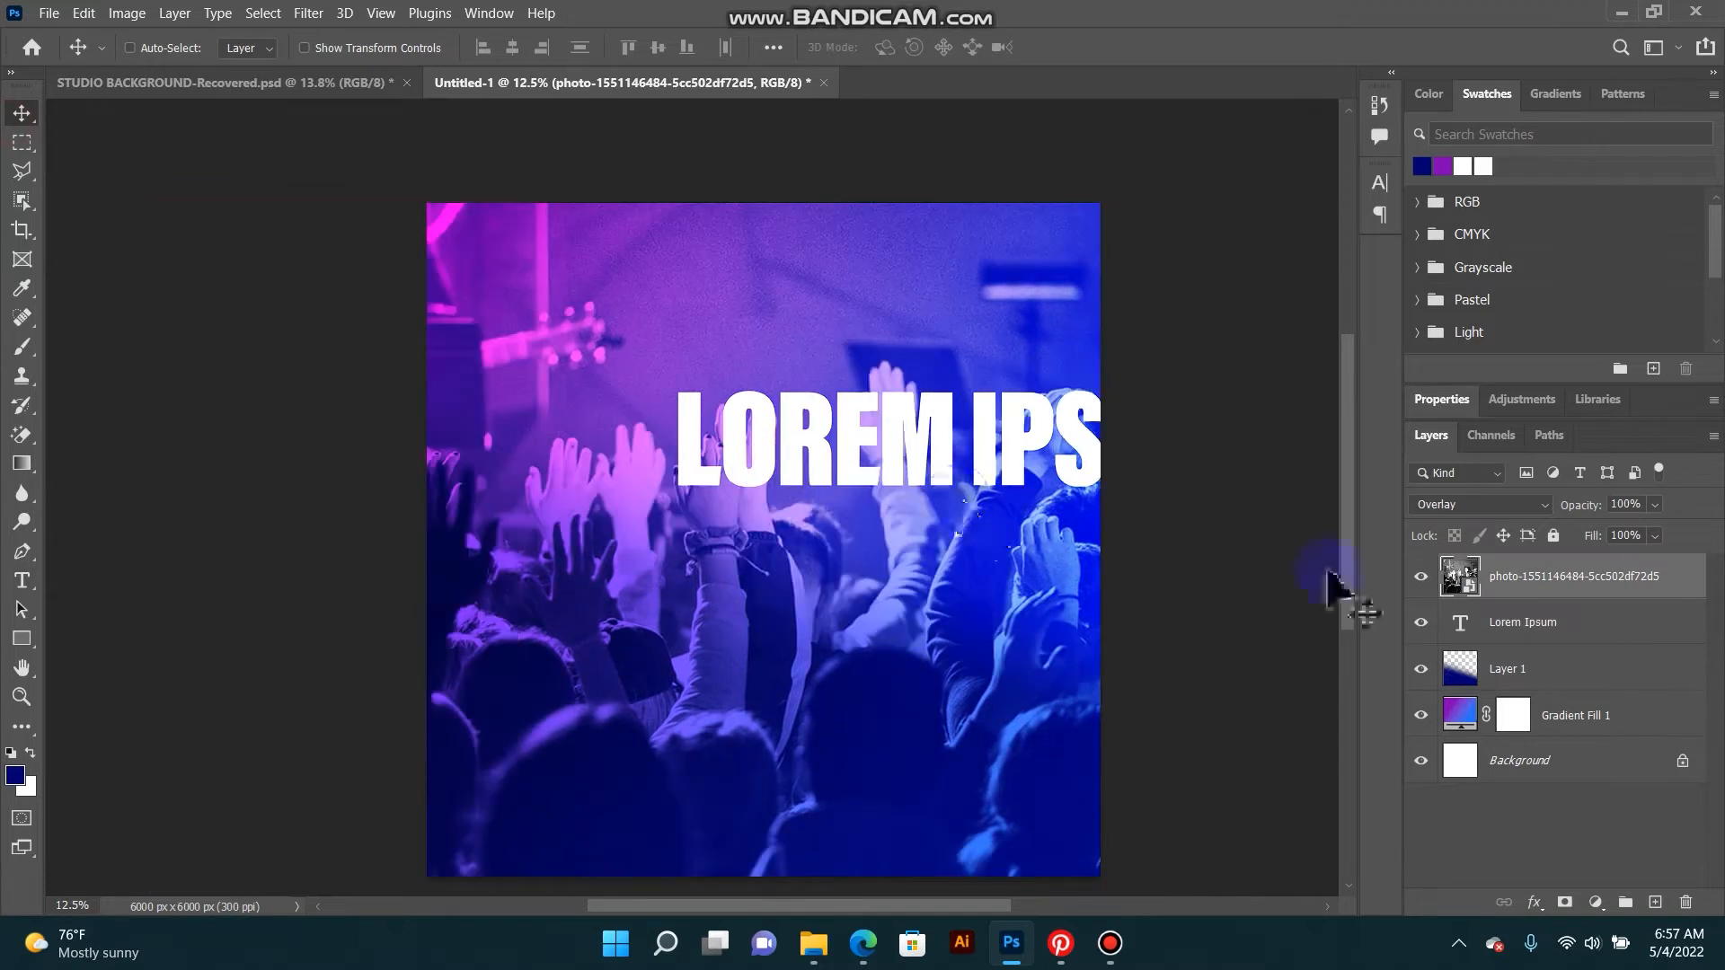
Step: Raise the Lorem Ipsum text layer above the crowd photo layer and center the text horizontally on the canvas
click(1612, 631)
key(ctrl+])
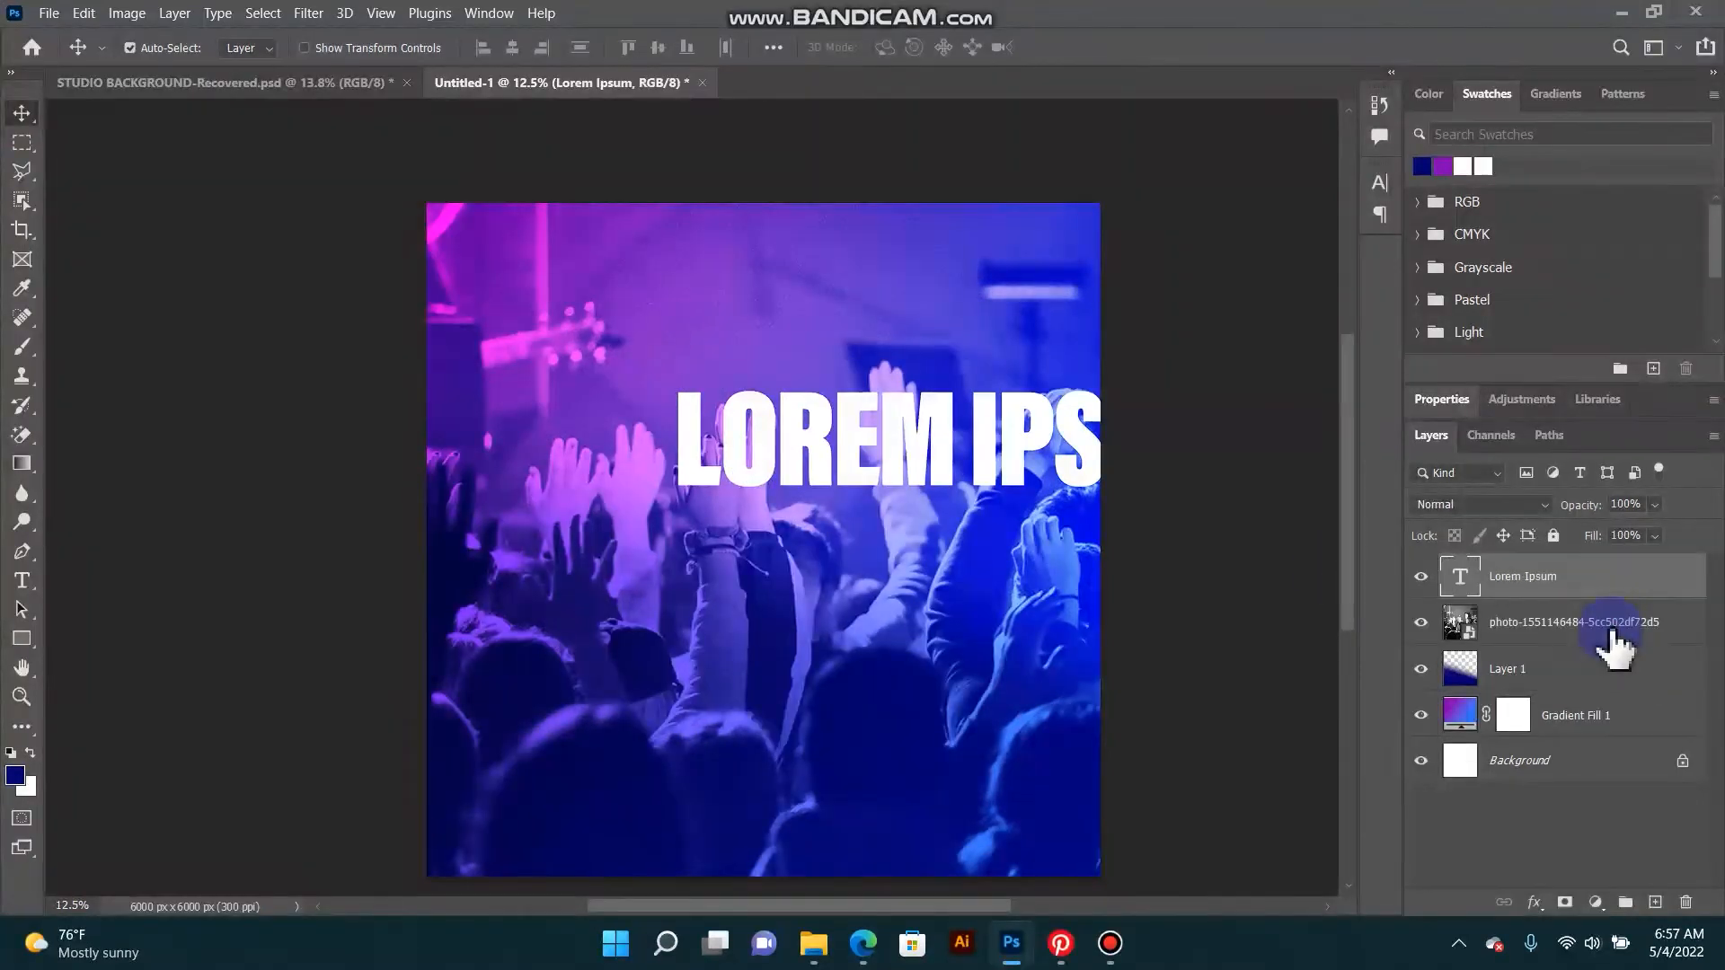
drag(885, 449, 780, 503)
Step: Replace the placeholder text with WORSHIP and center it horizontally over the raised hands
click(21, 580)
click(596, 489)
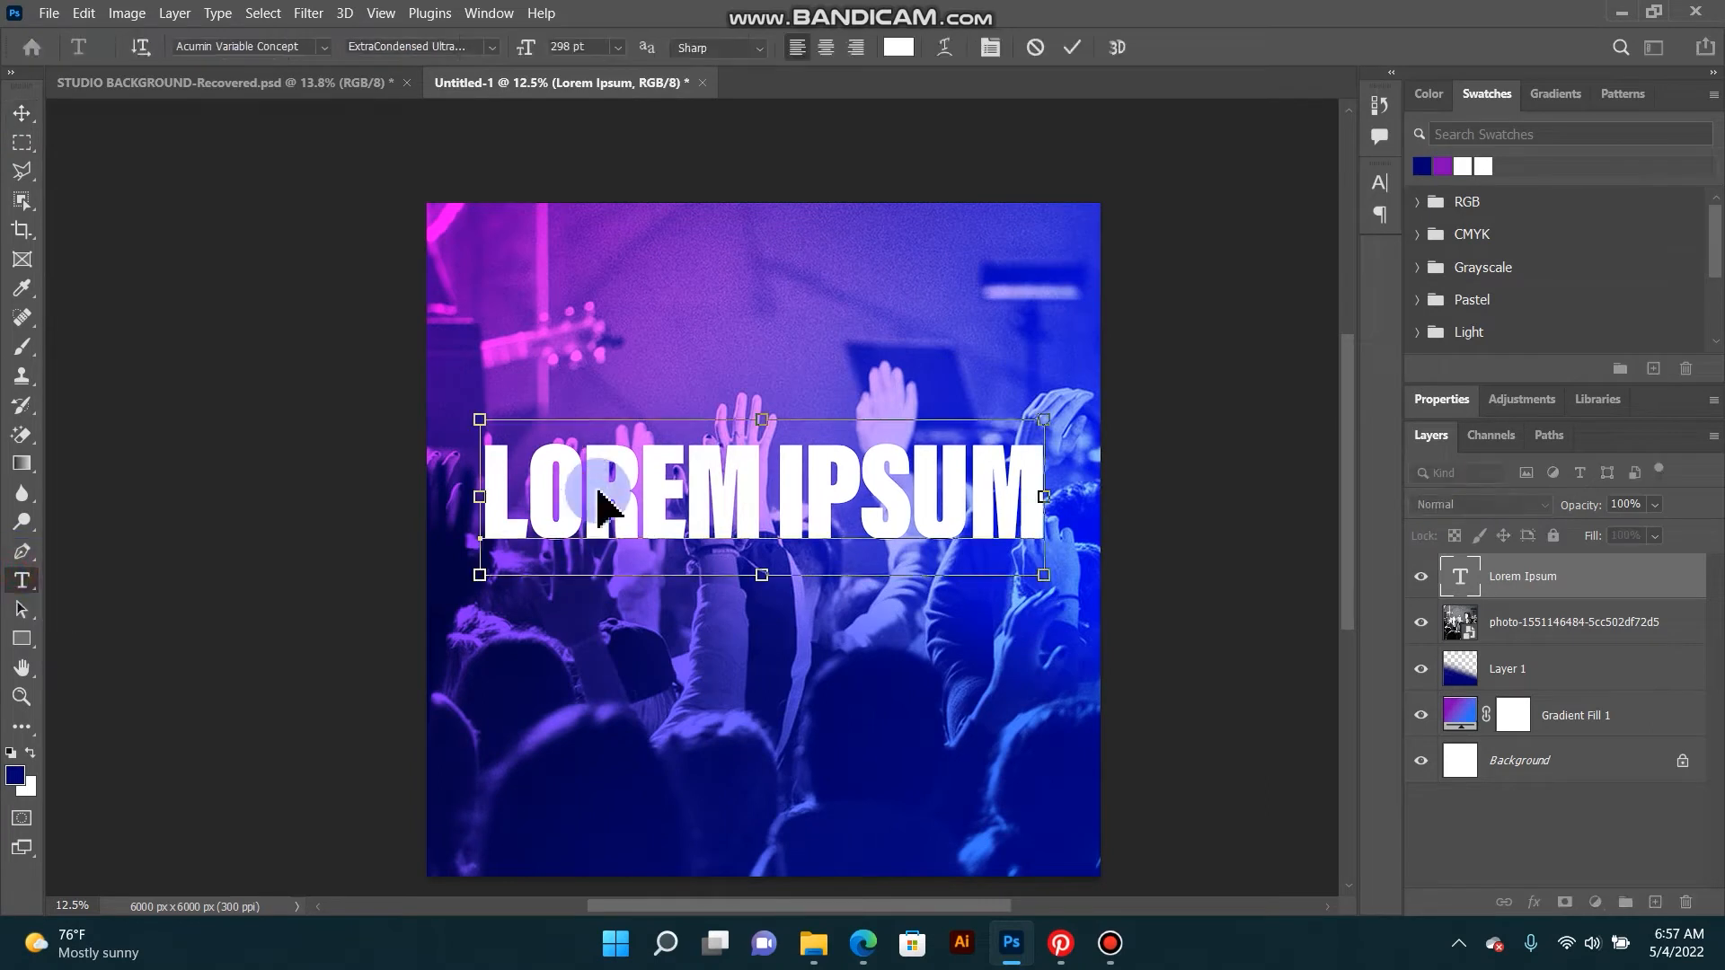
key(ctrl+a)
text(W)
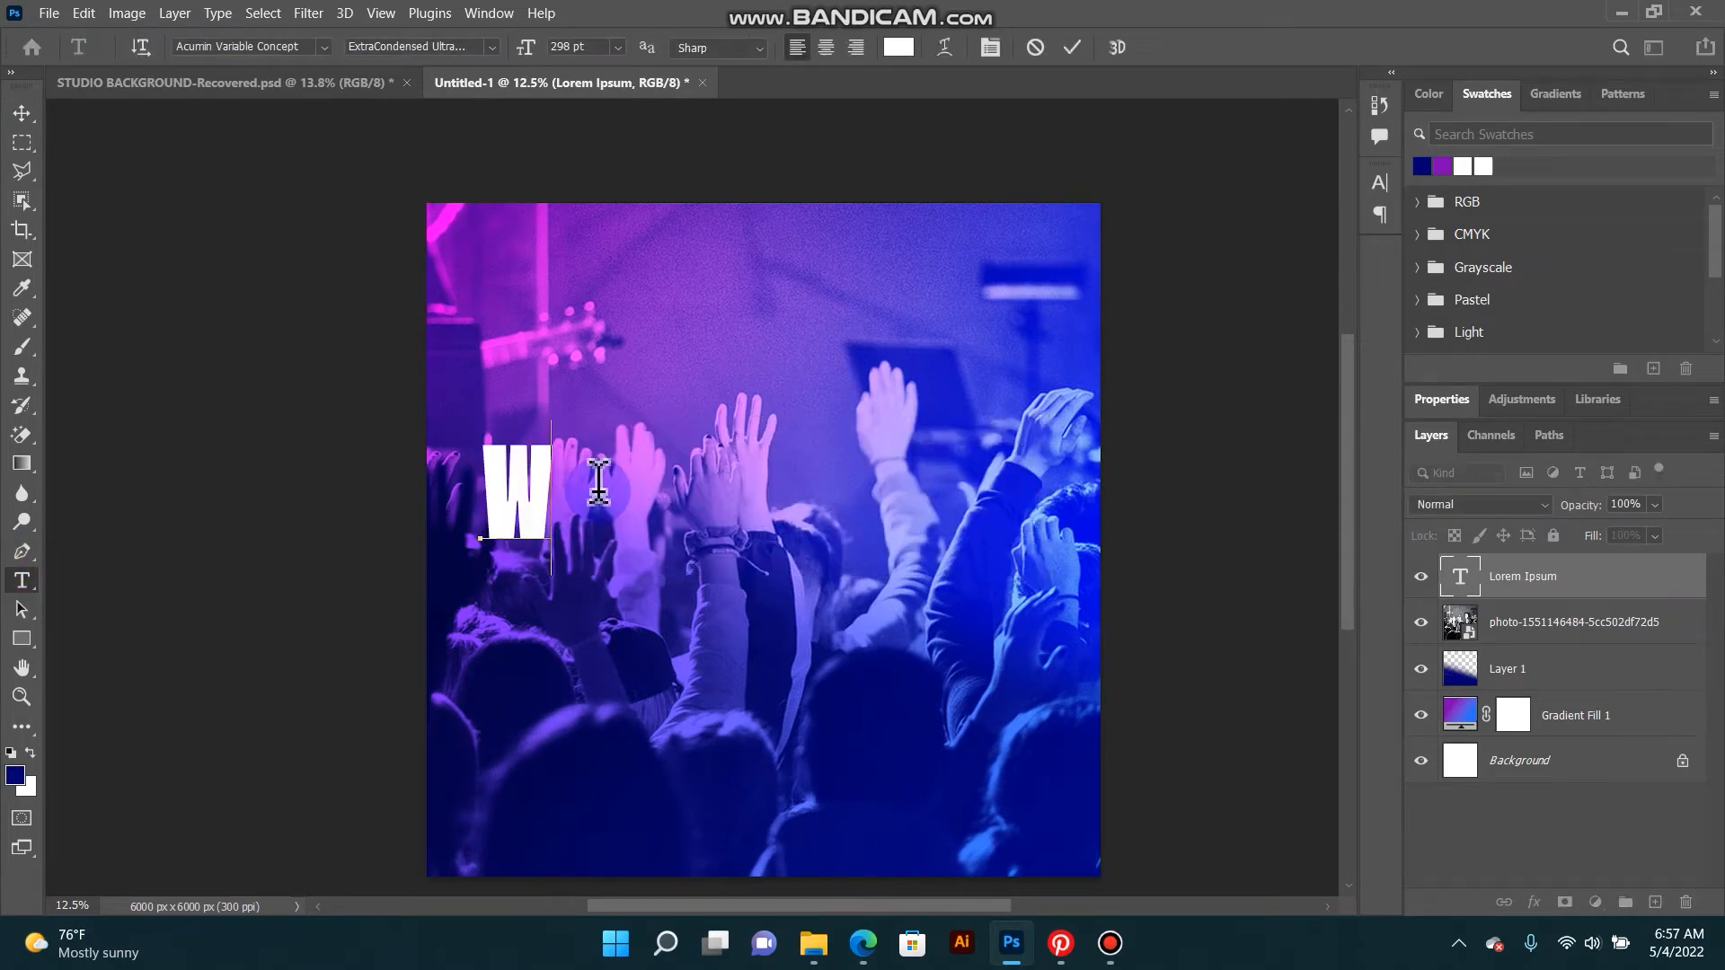
text(ORS)
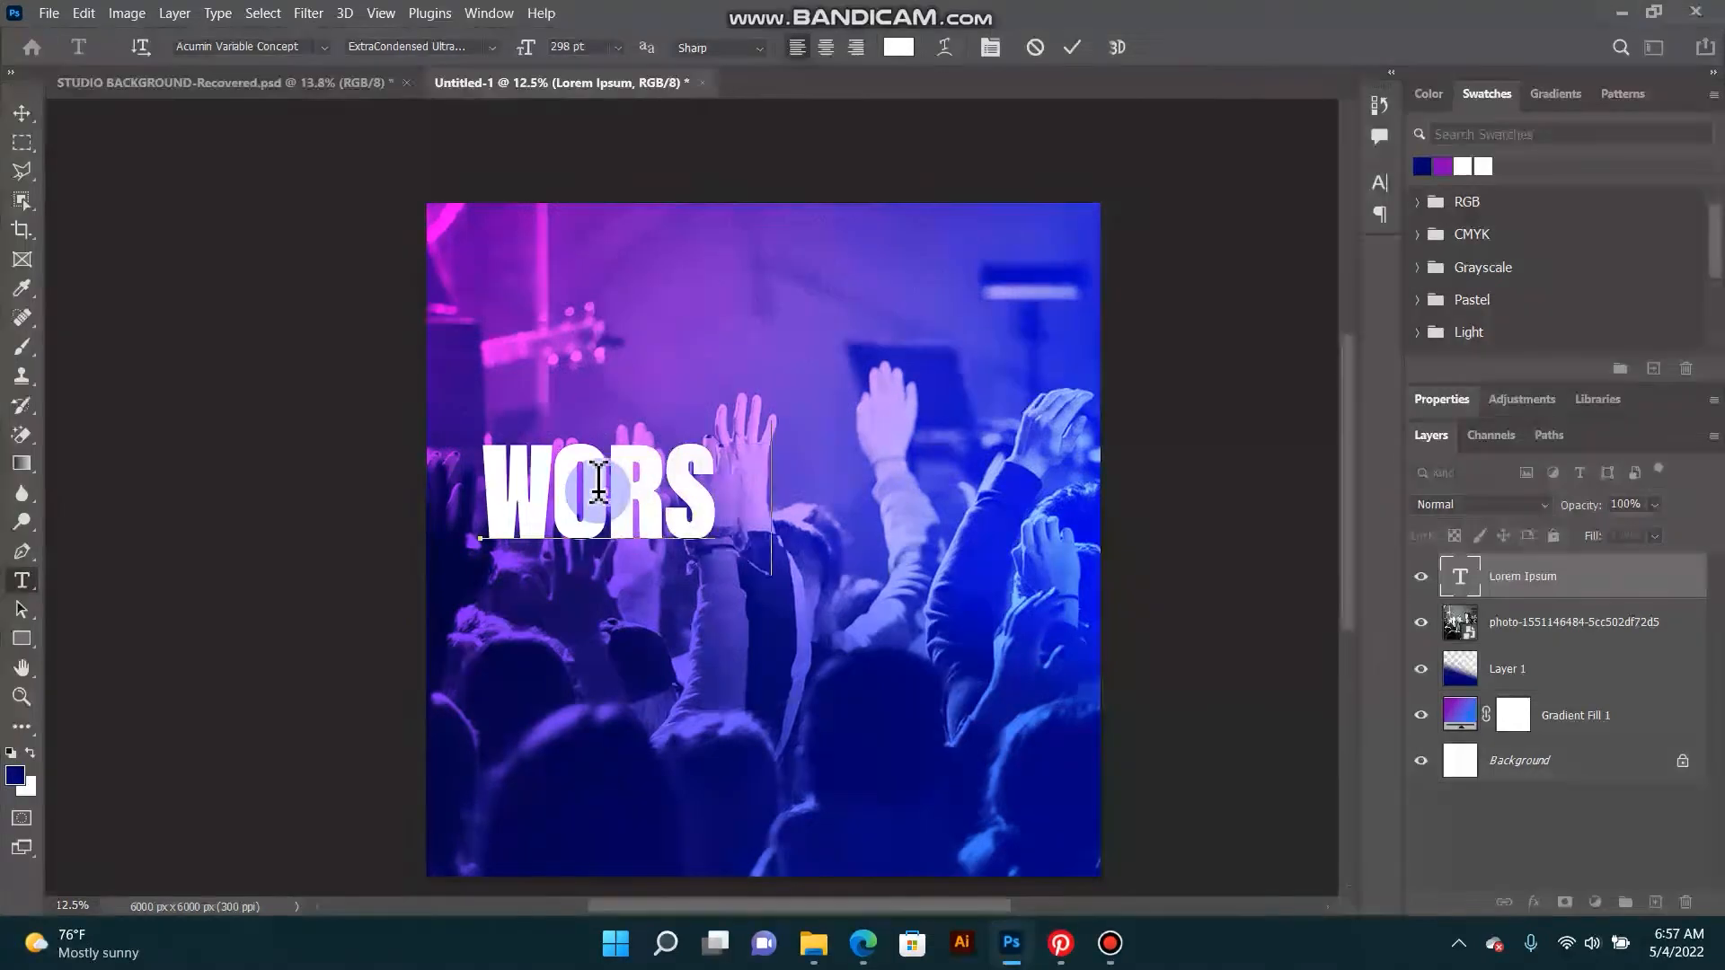
text(HIP)
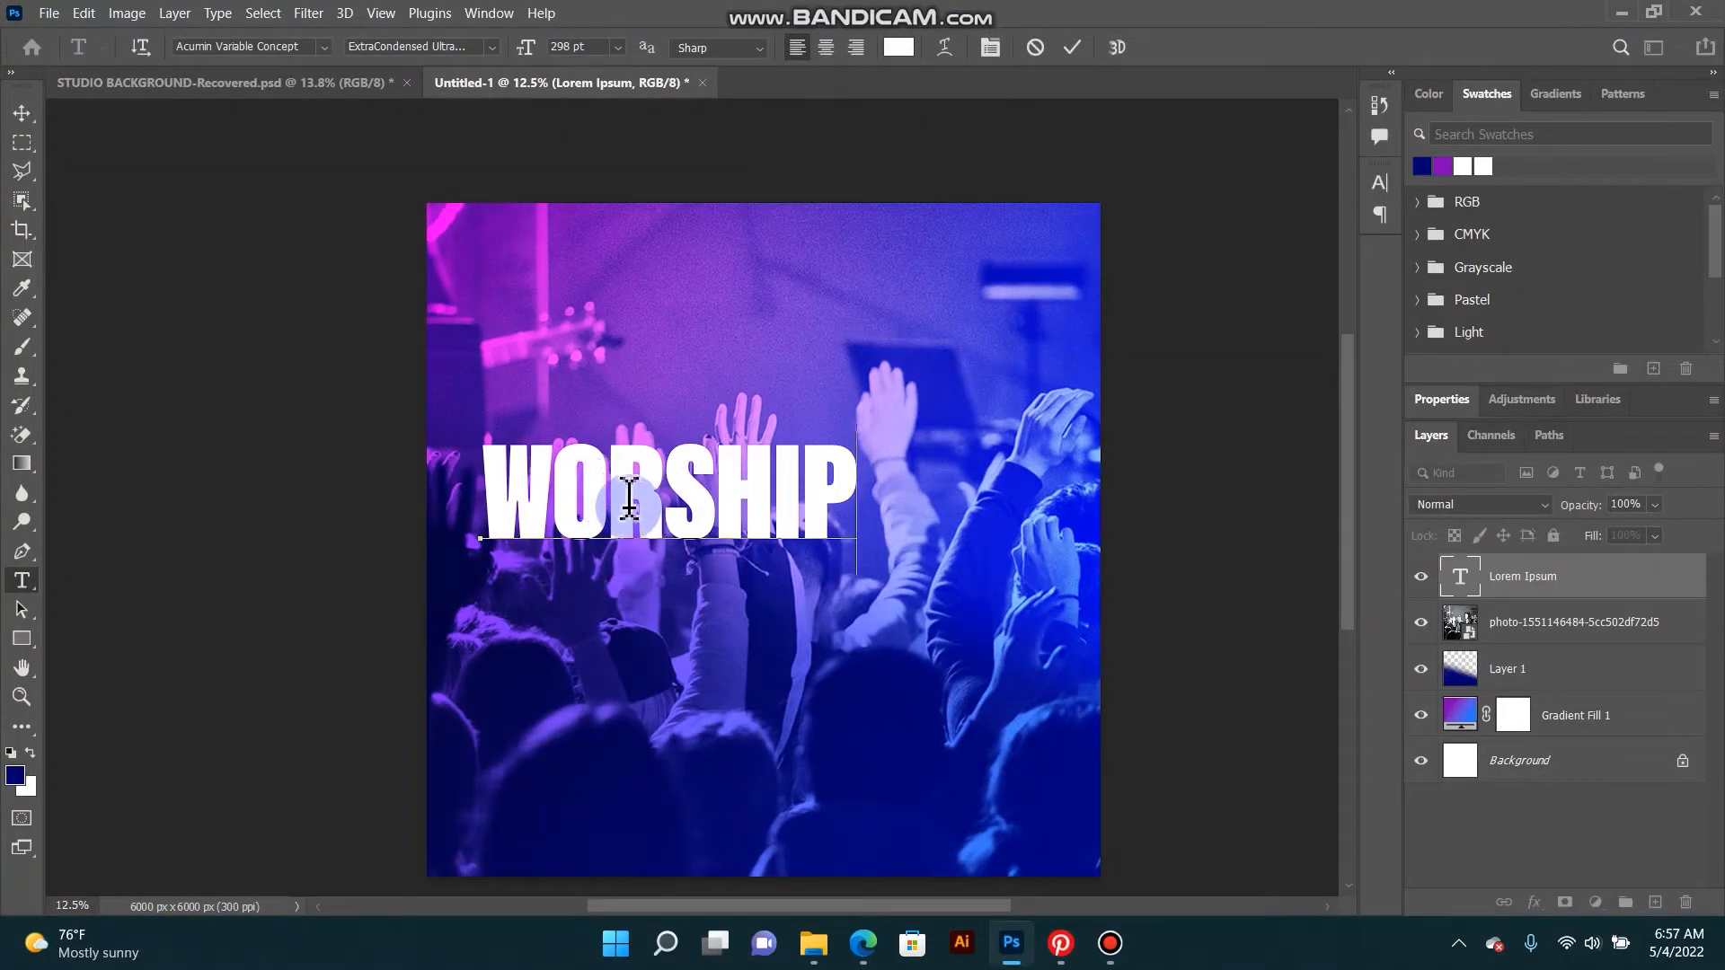
click(21, 112)
drag(650, 536, 744, 528)
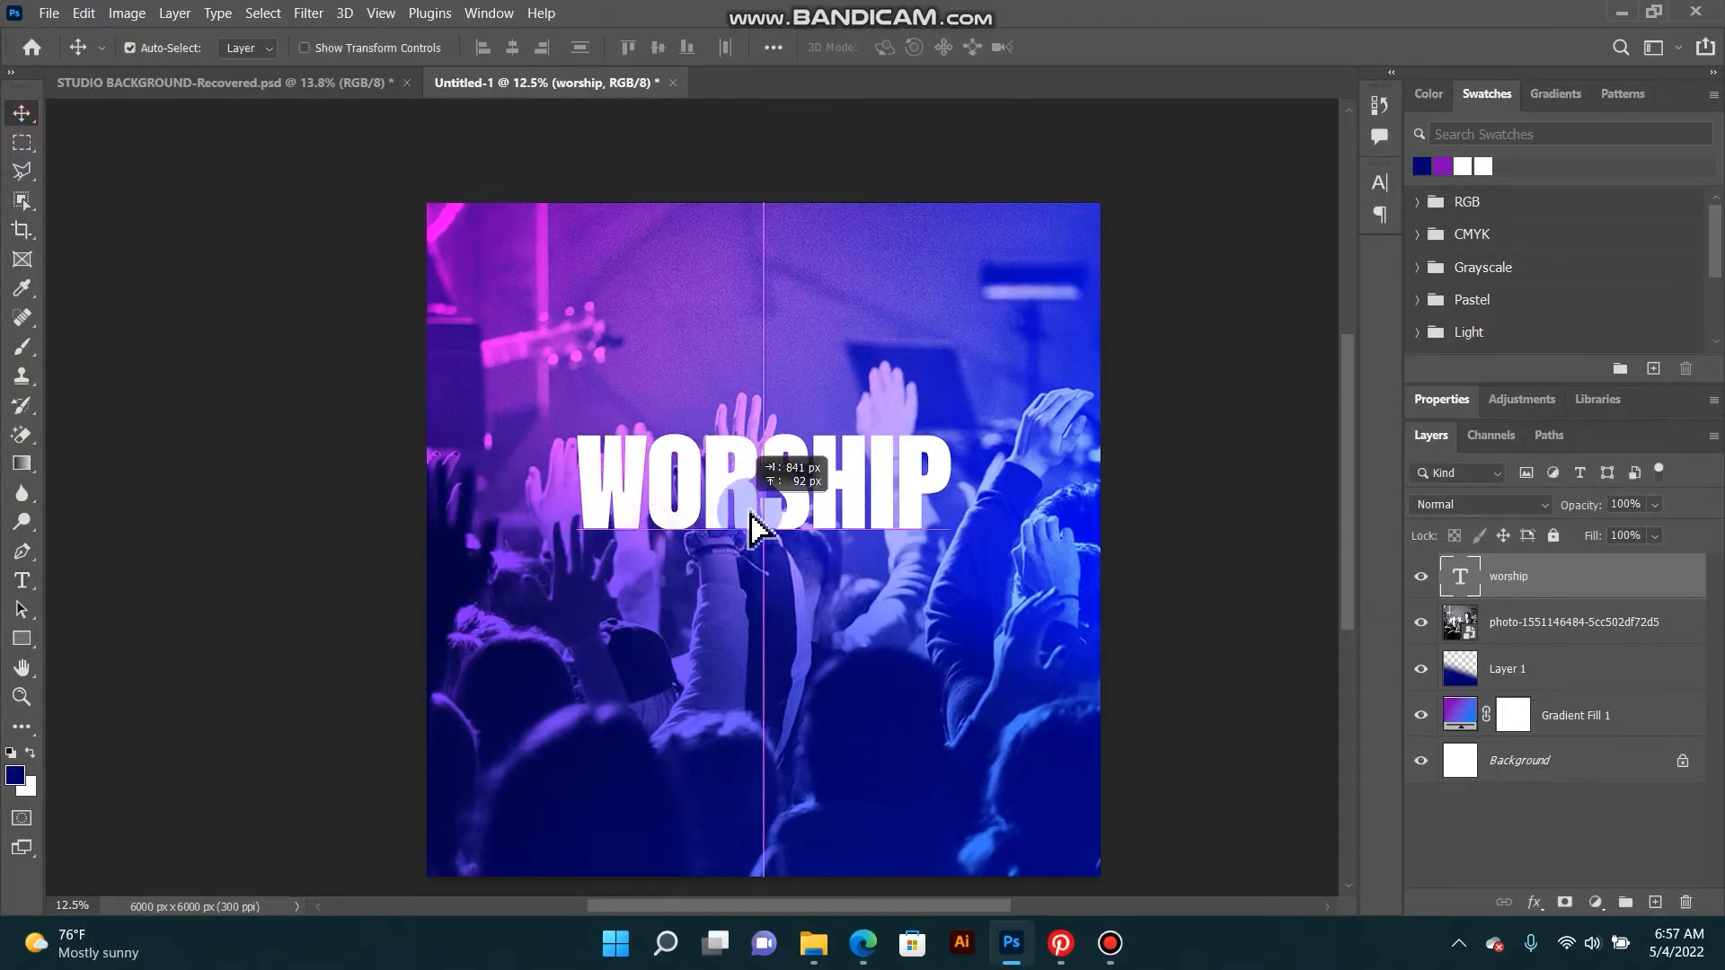
Step: Reopen the WORSHIP text for editing and delete it down to the single letter W
click(21, 579)
click(694, 503)
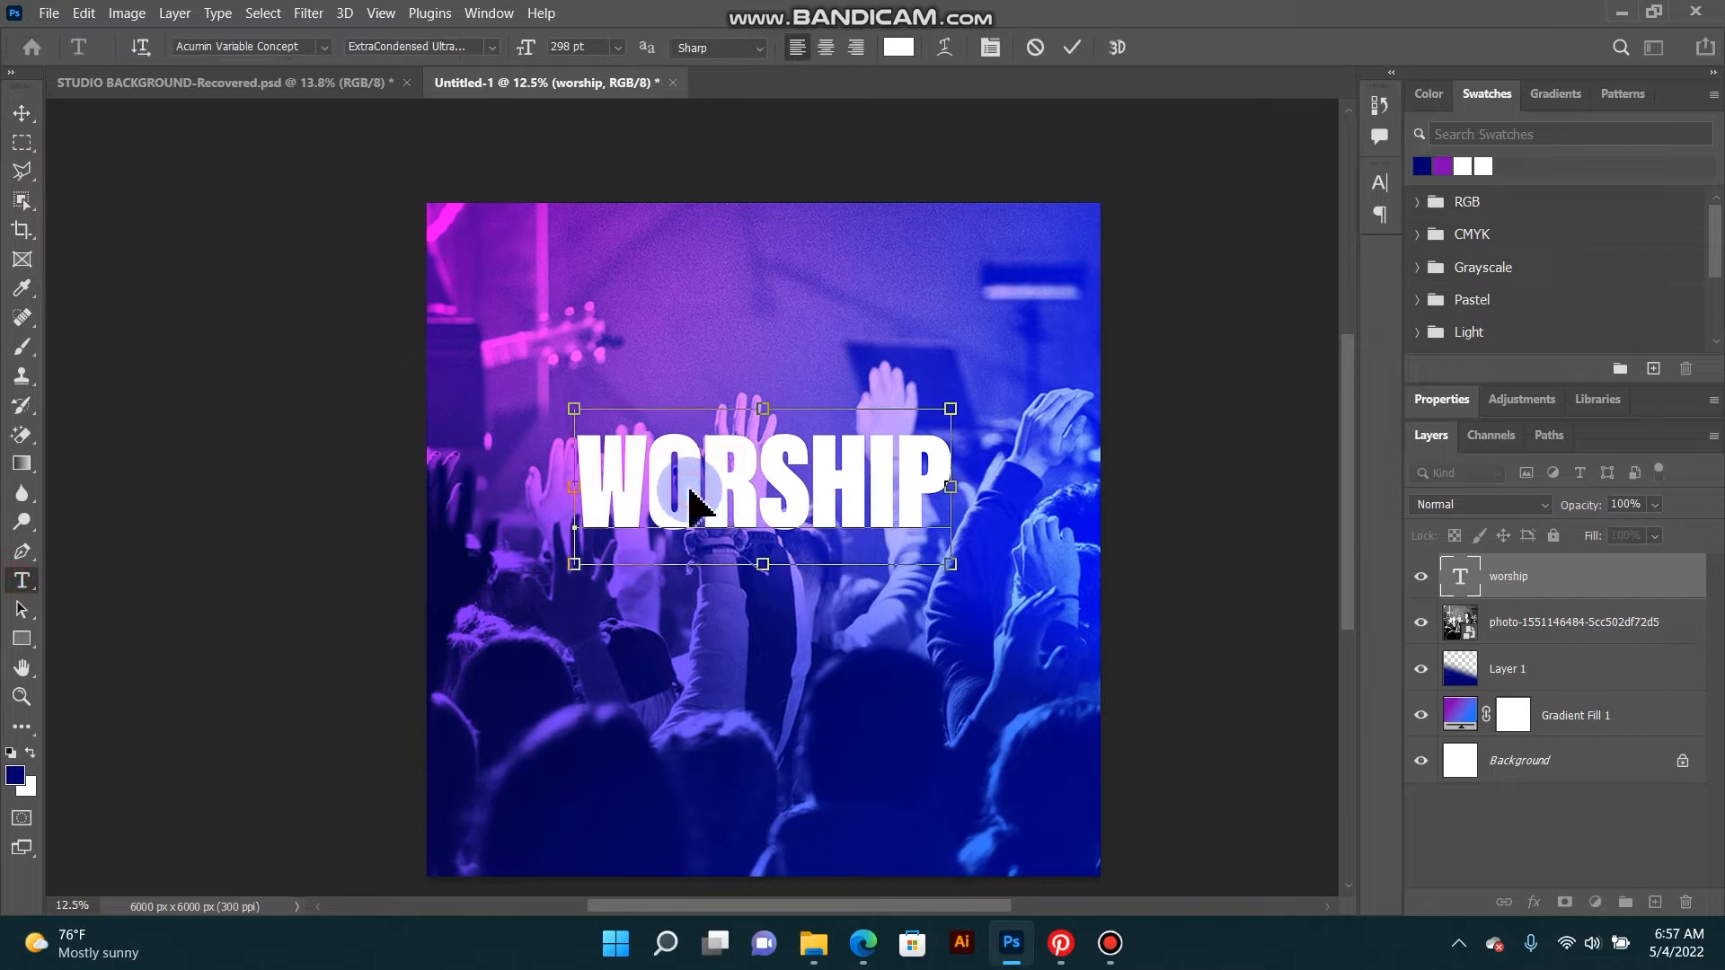
double_click(694, 503)
click(689, 490)
text(w)
key(BackSpace)
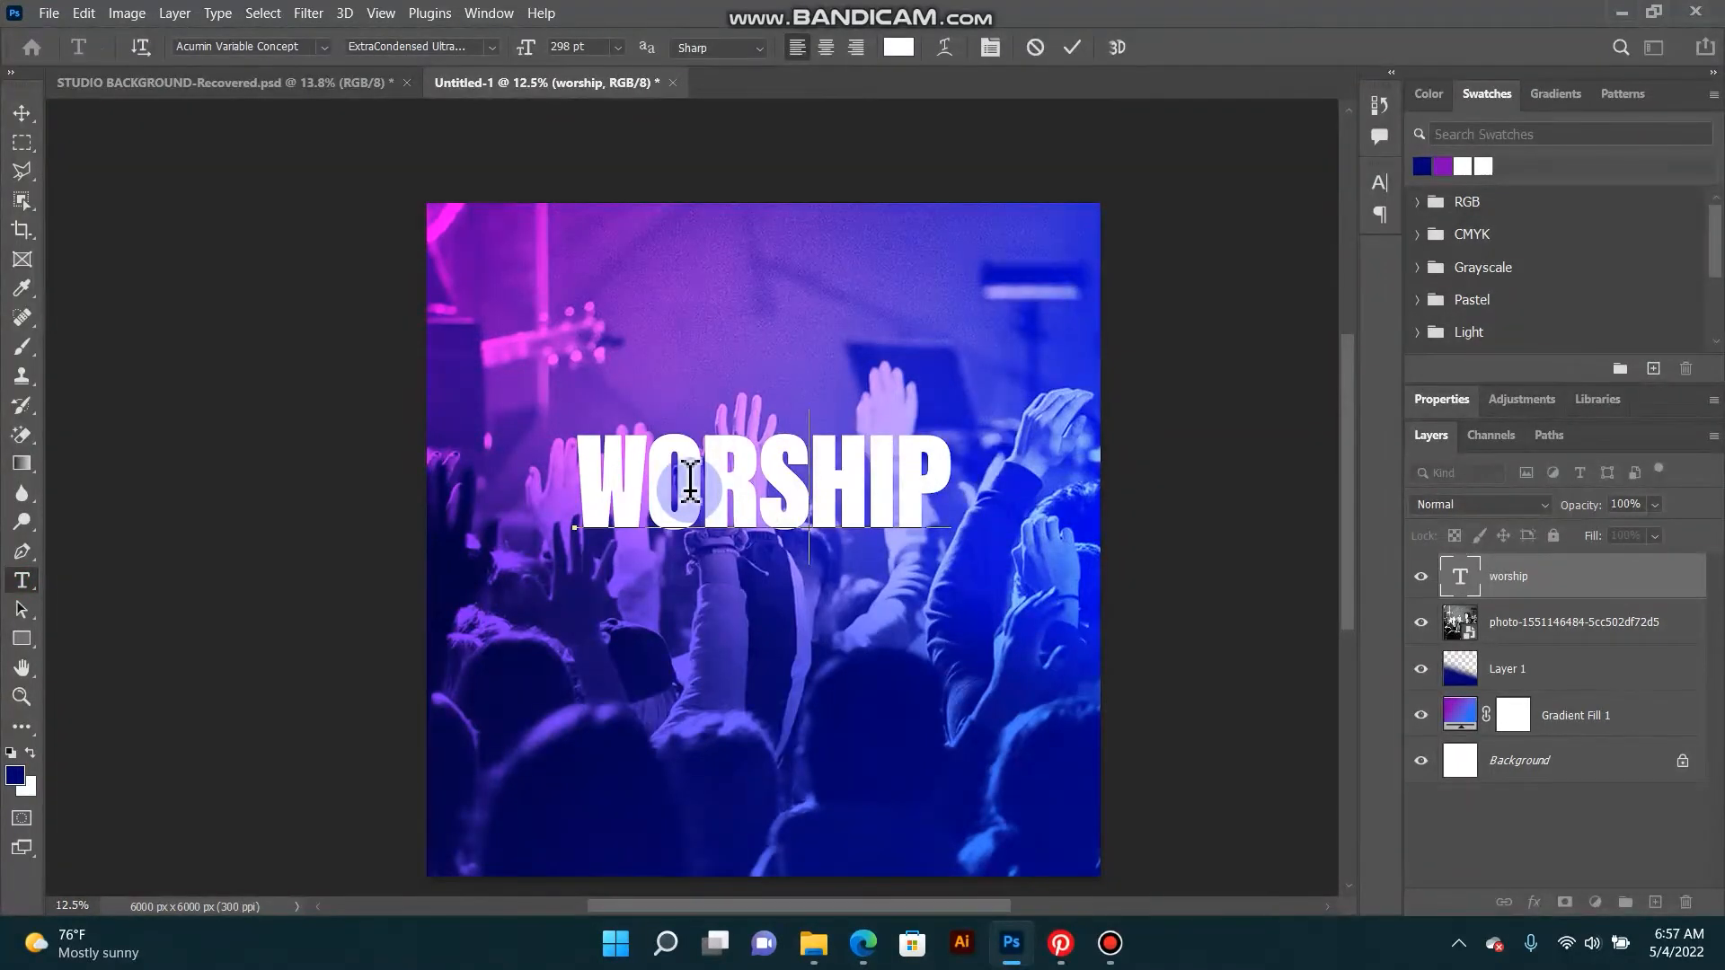
key(BackSpace)
key(BackSpace)
key(BackSpace)
key(BackSpace)
key(BackSpace)
key(BackSpace)
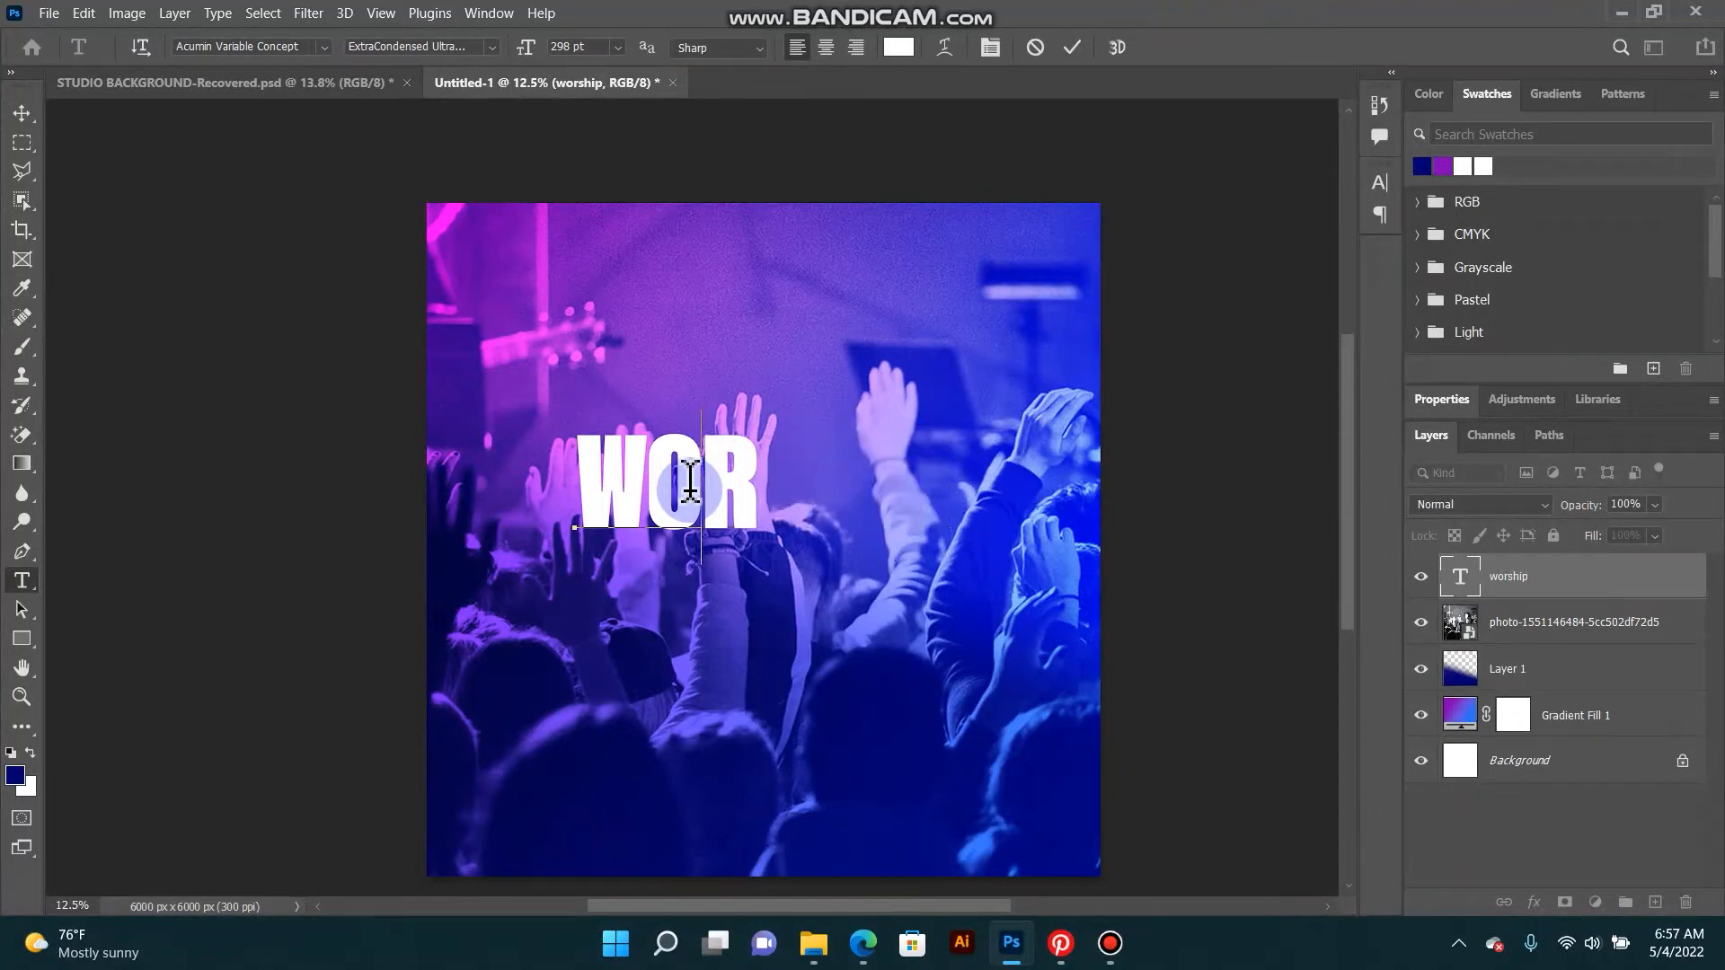
text(or)
key(BackSpace)
key(BackSpace)
Step: Turn off All Caps for the title text and complete it to read Worship
click(990, 47)
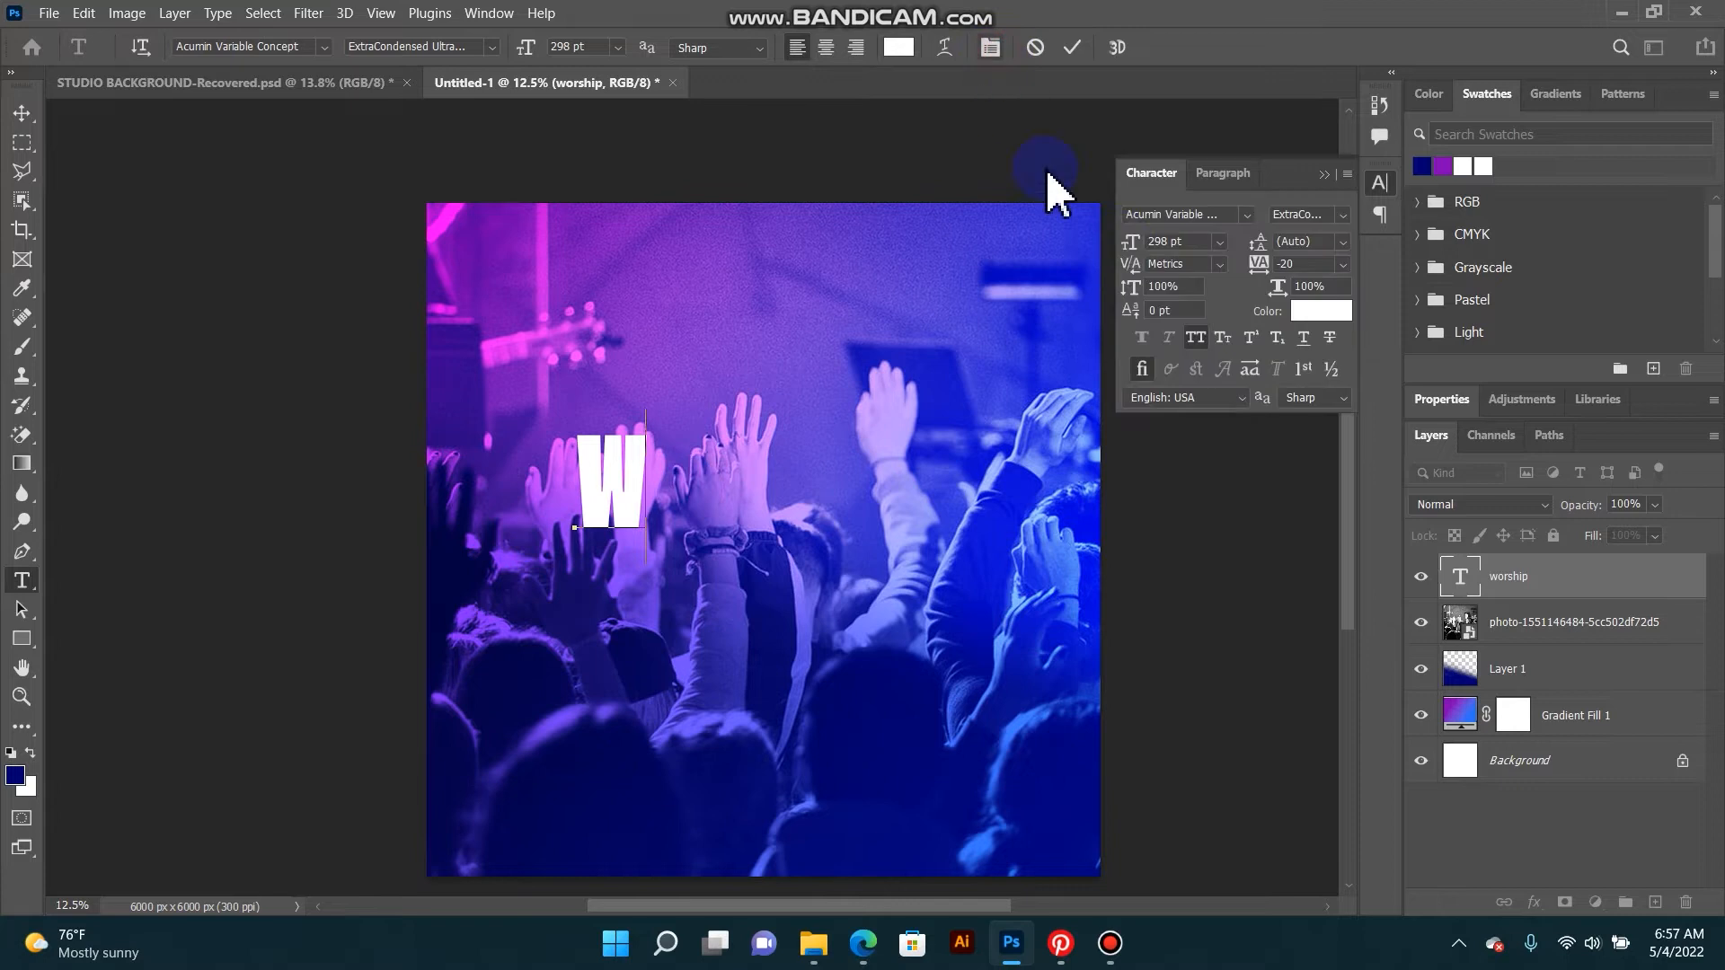
click(1326, 175)
text(O)
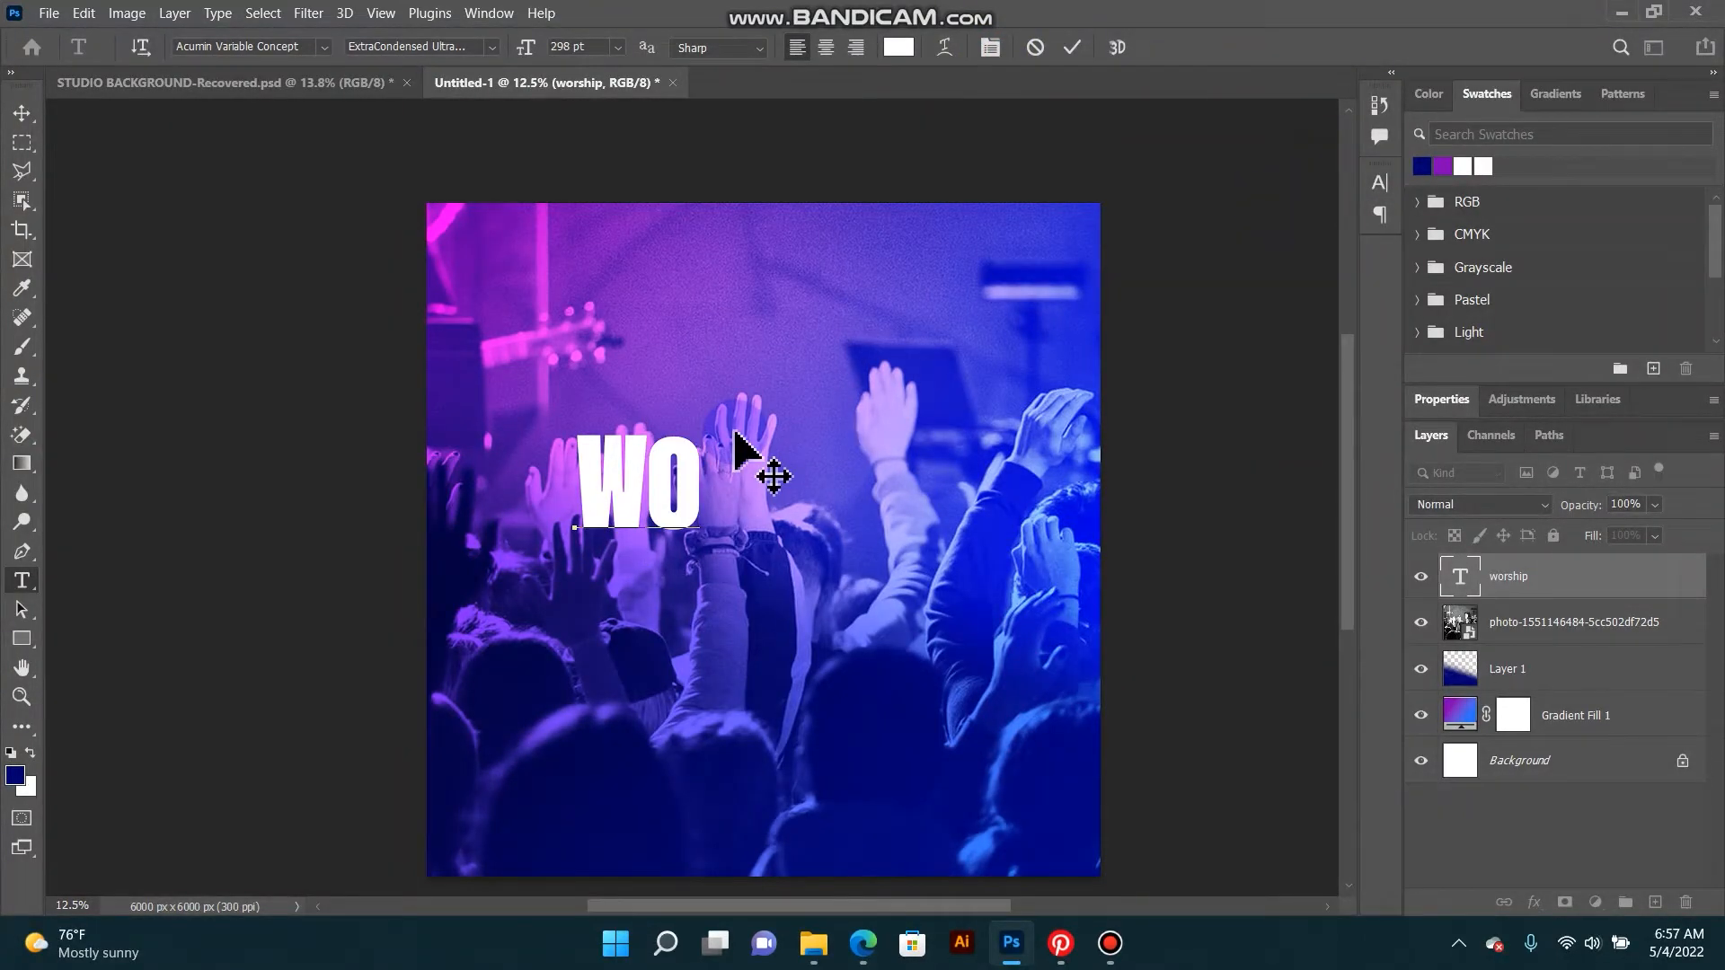
key(BackSpace)
text(o)
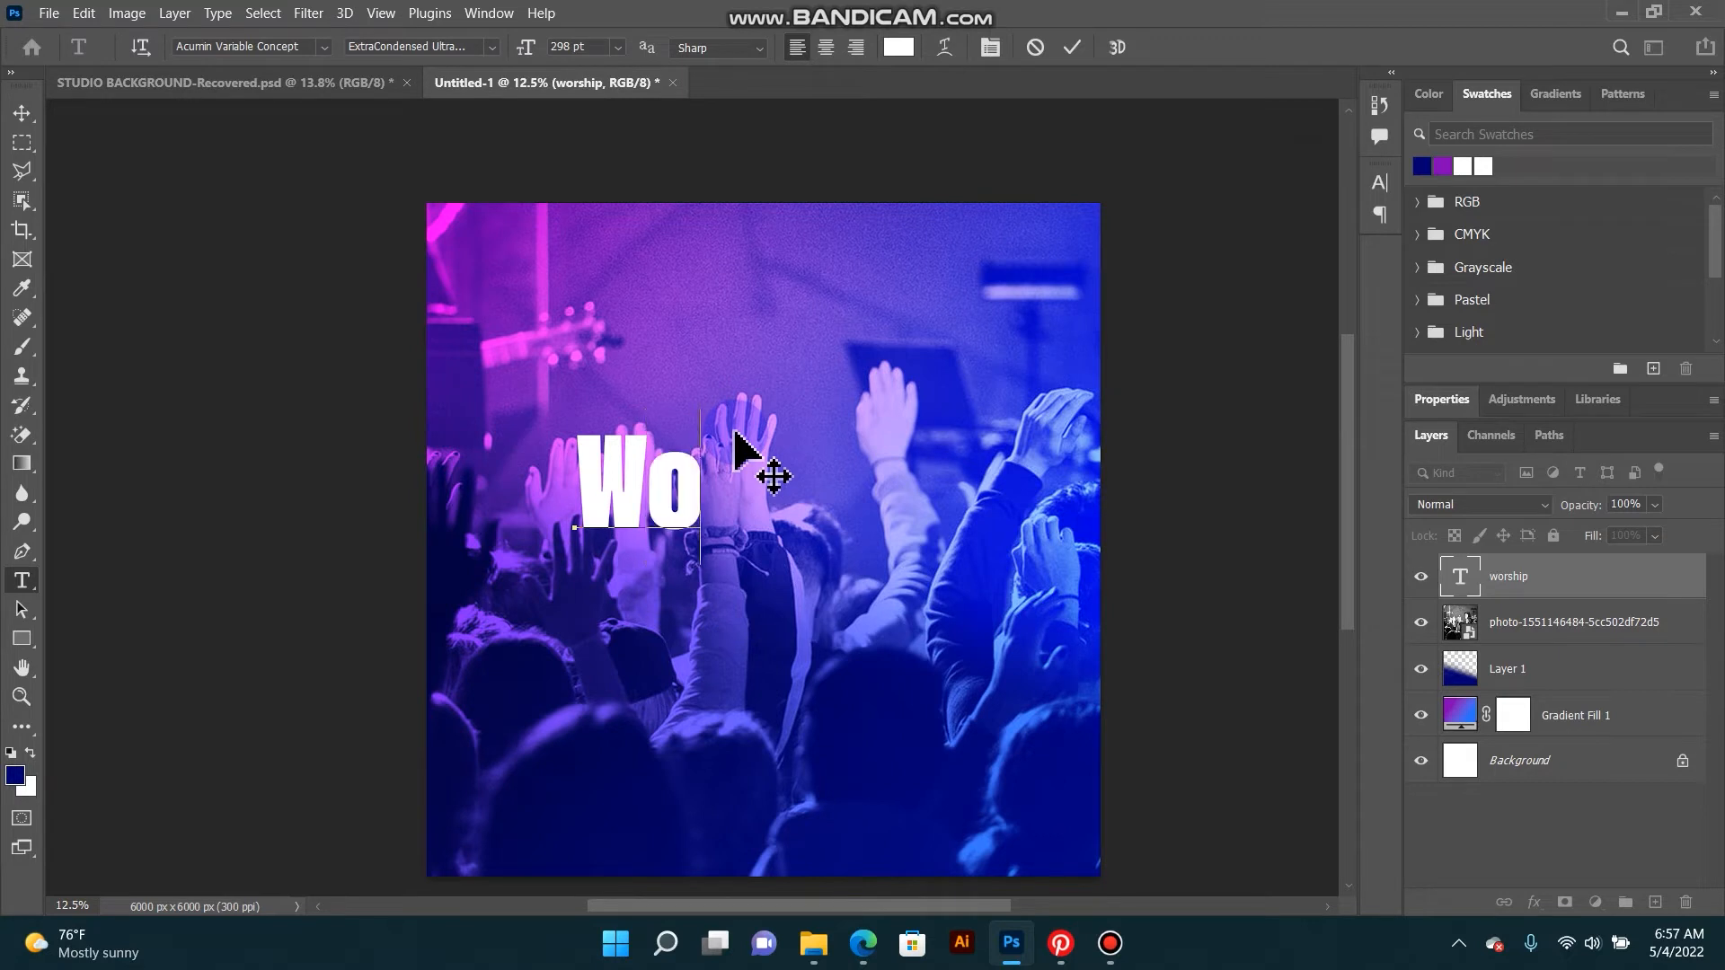
text(rd)
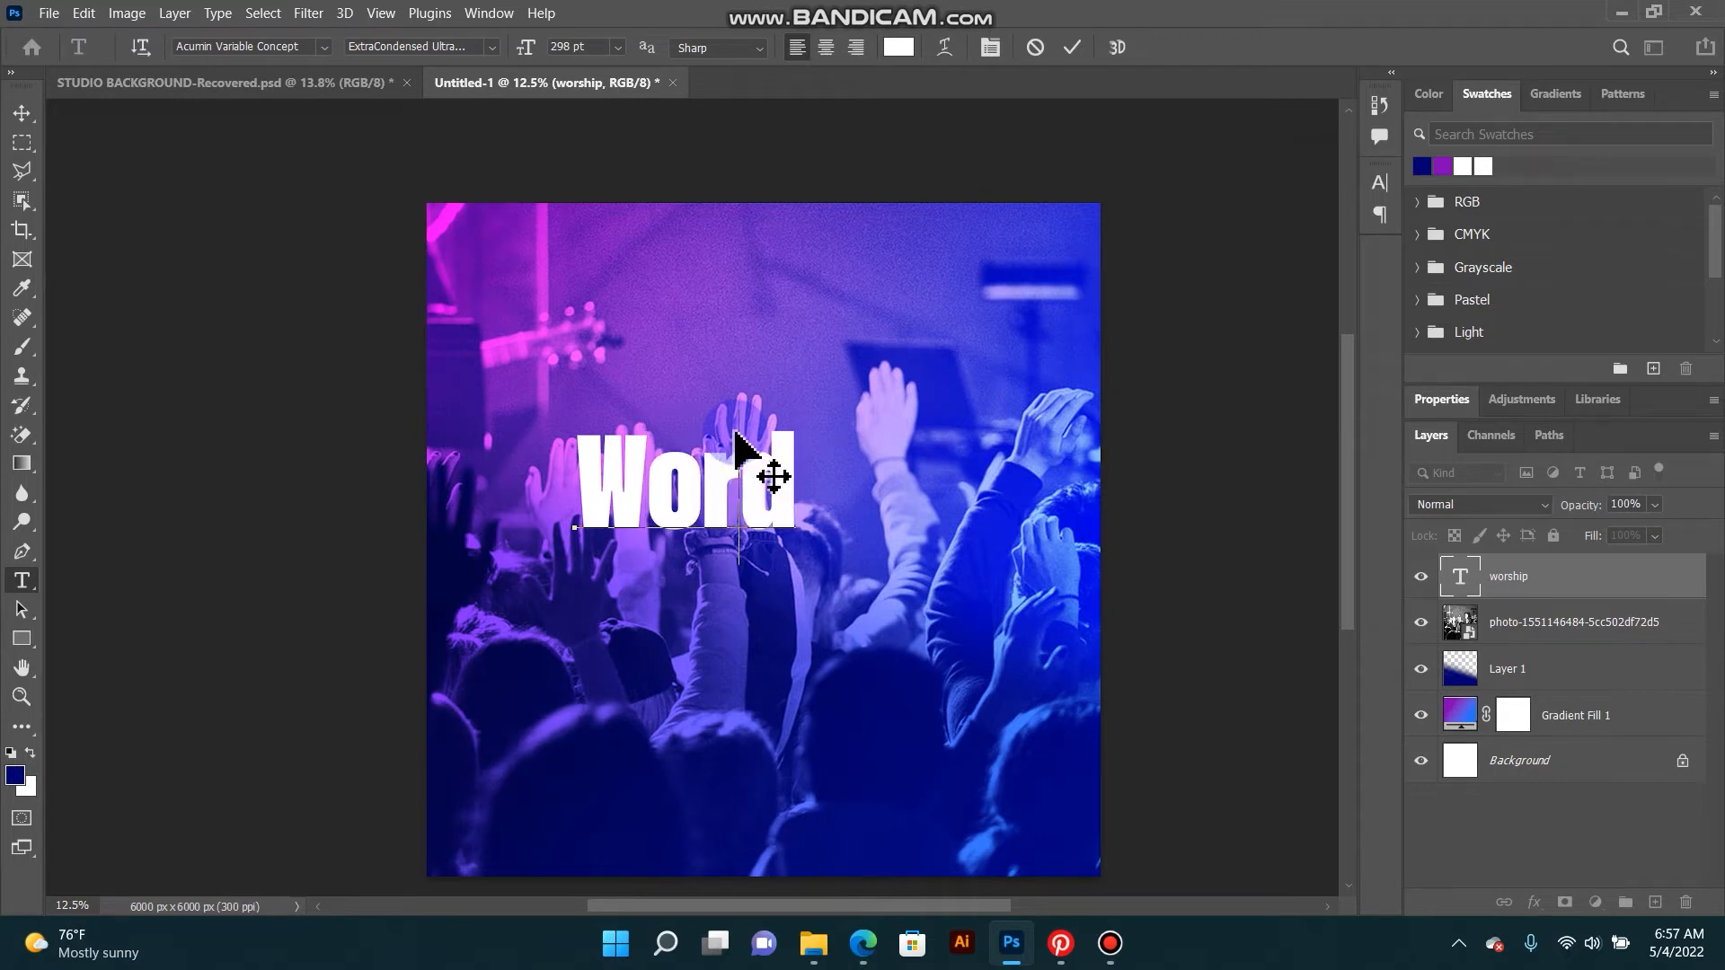
key(BackSpace)
text(ship)
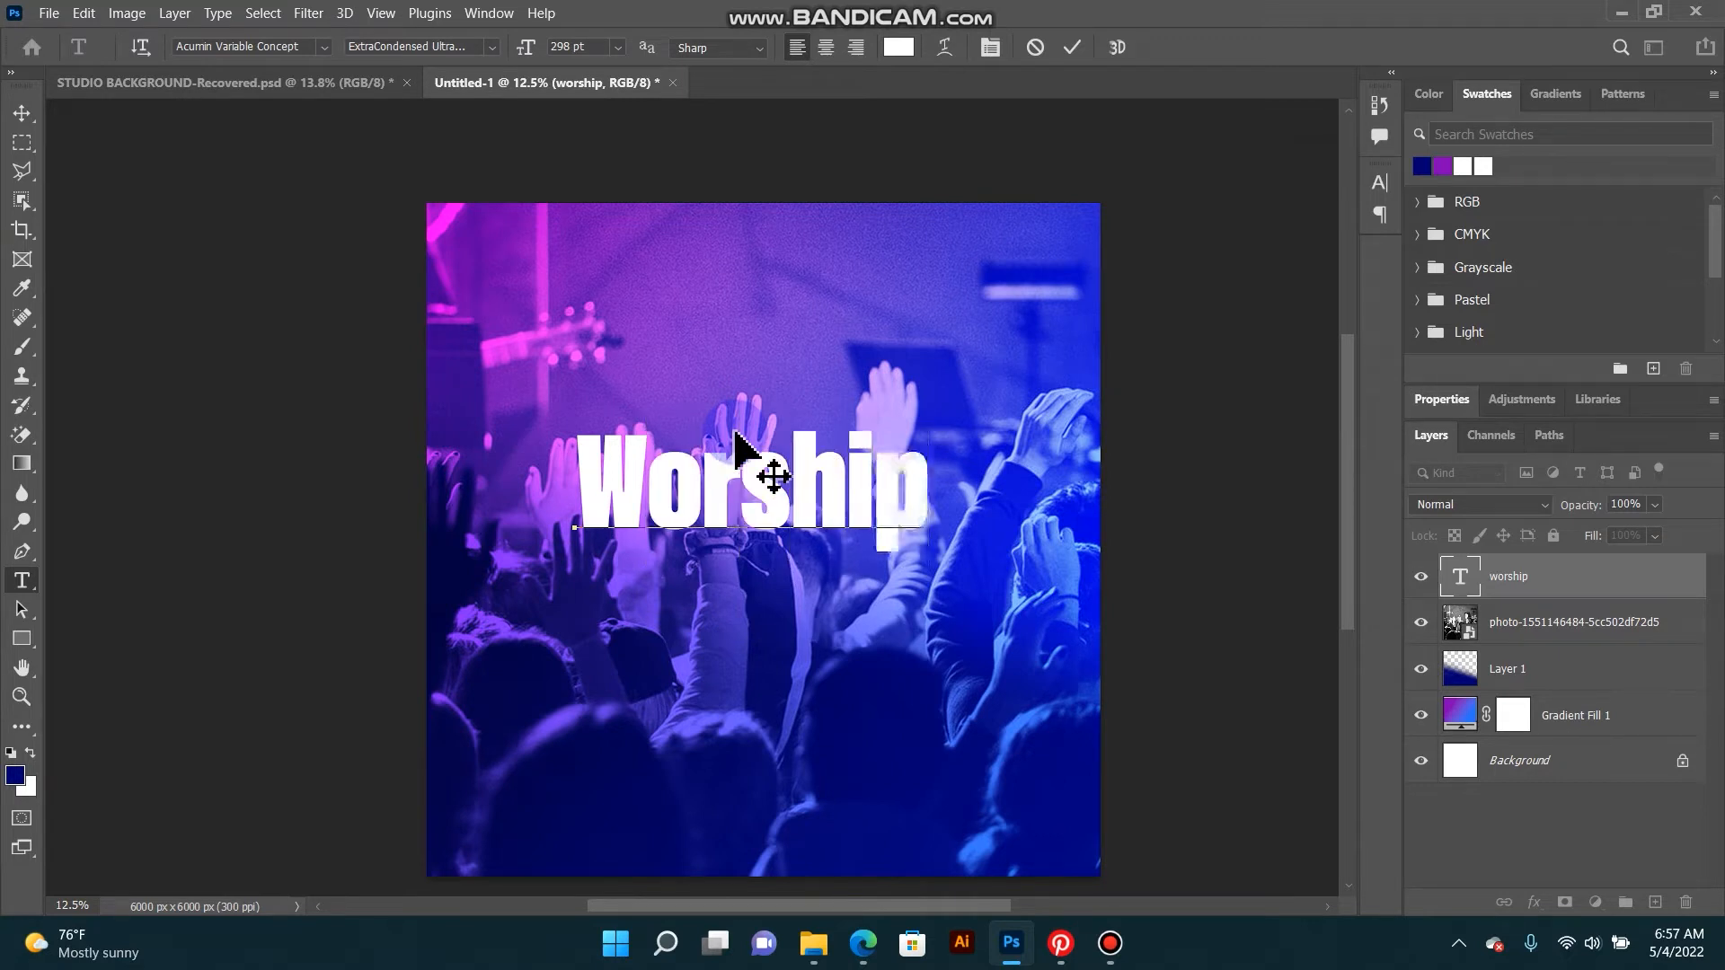
Step: Center the Worship title horizontally on the canvas and delete the trial copy beneath it
click(22, 112)
drag(794, 492, 849, 632)
right_click(820, 654)
click(840, 665)
key(Delete)
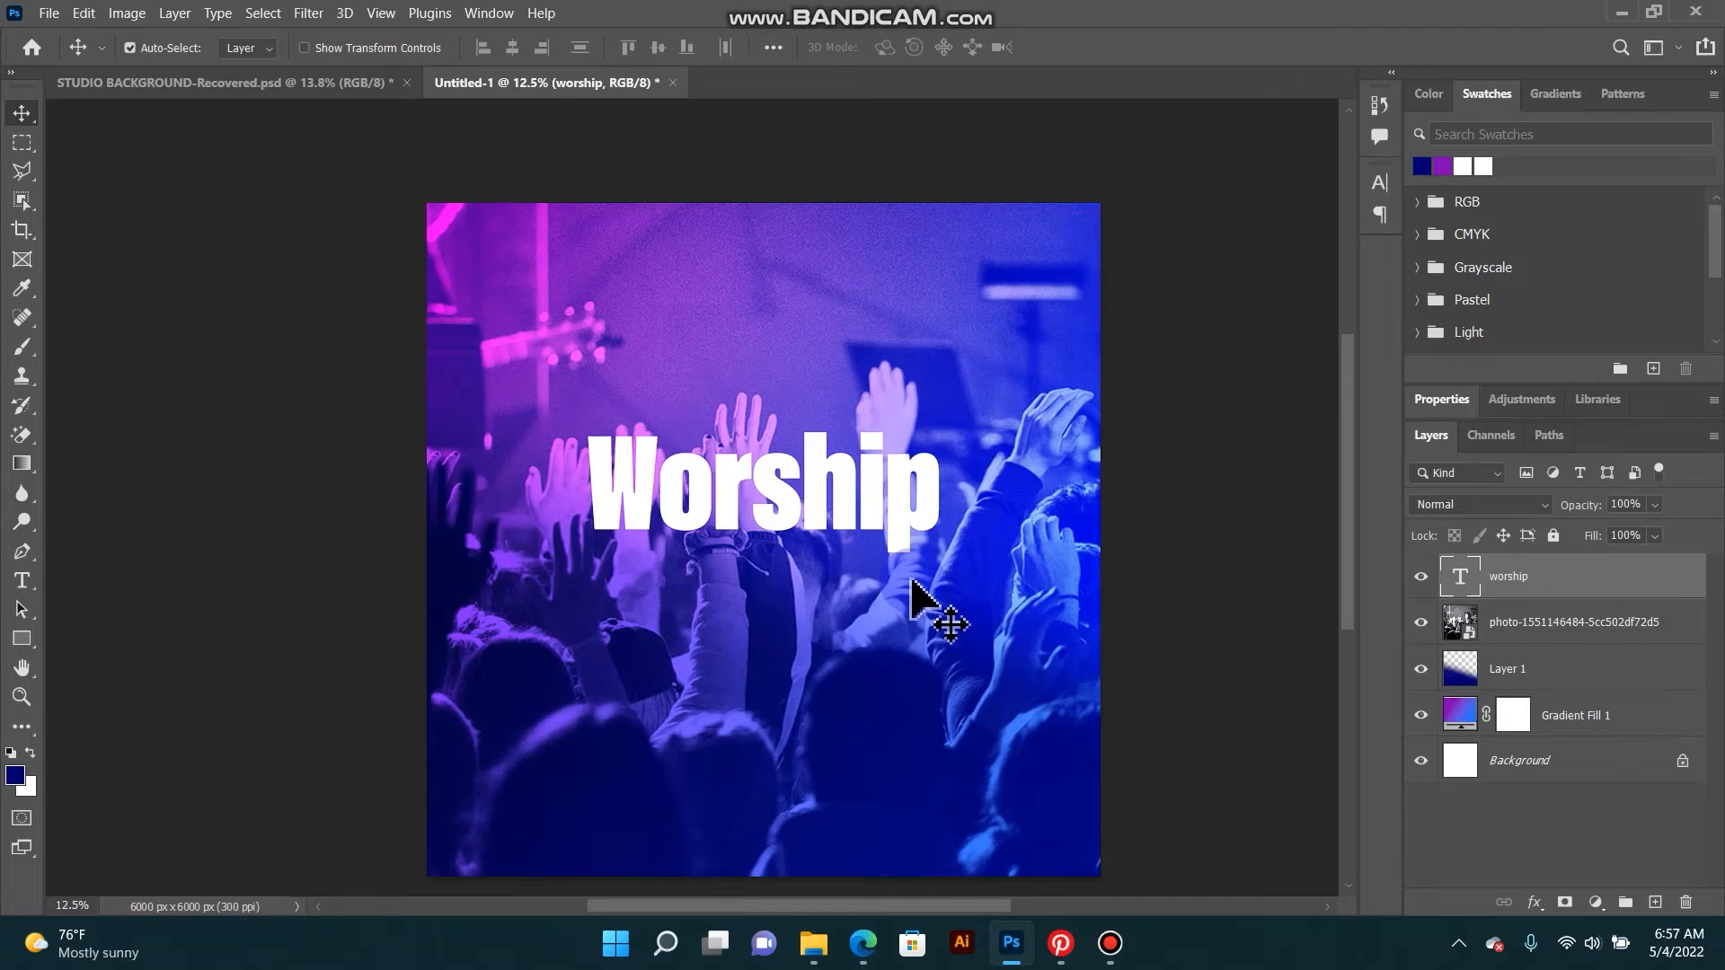
Step: Duplicate the Worship title and place the copy directly below the original
click(904, 513)
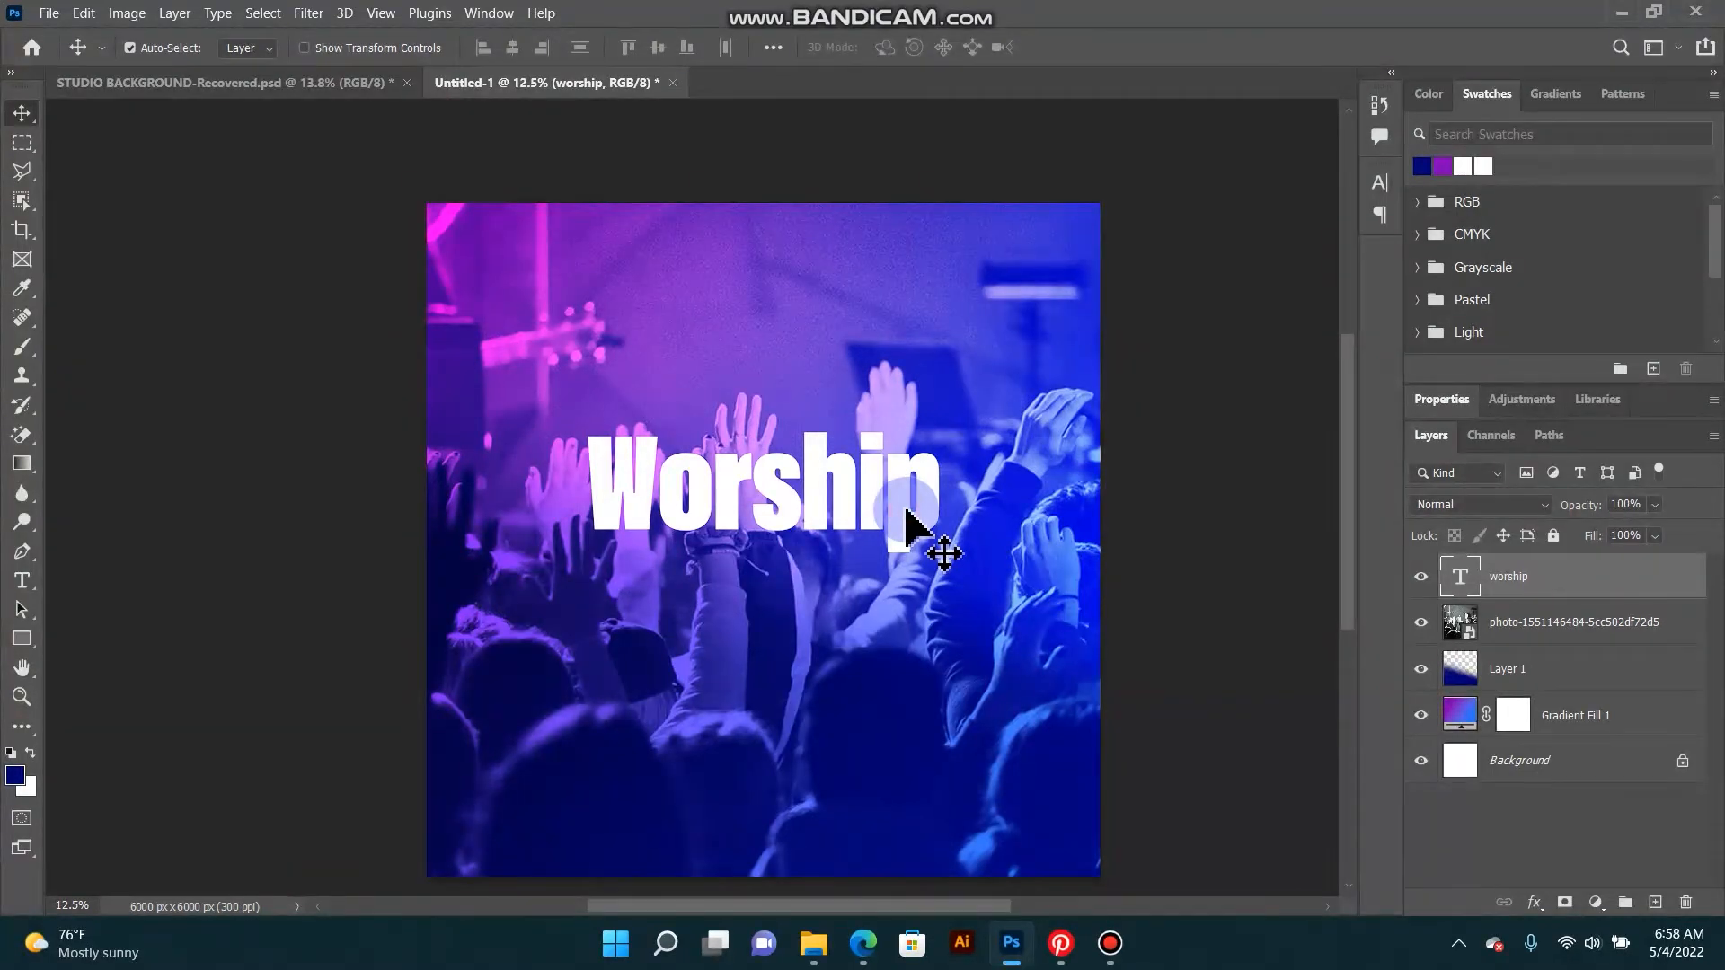
drag(906, 510, 909, 548)
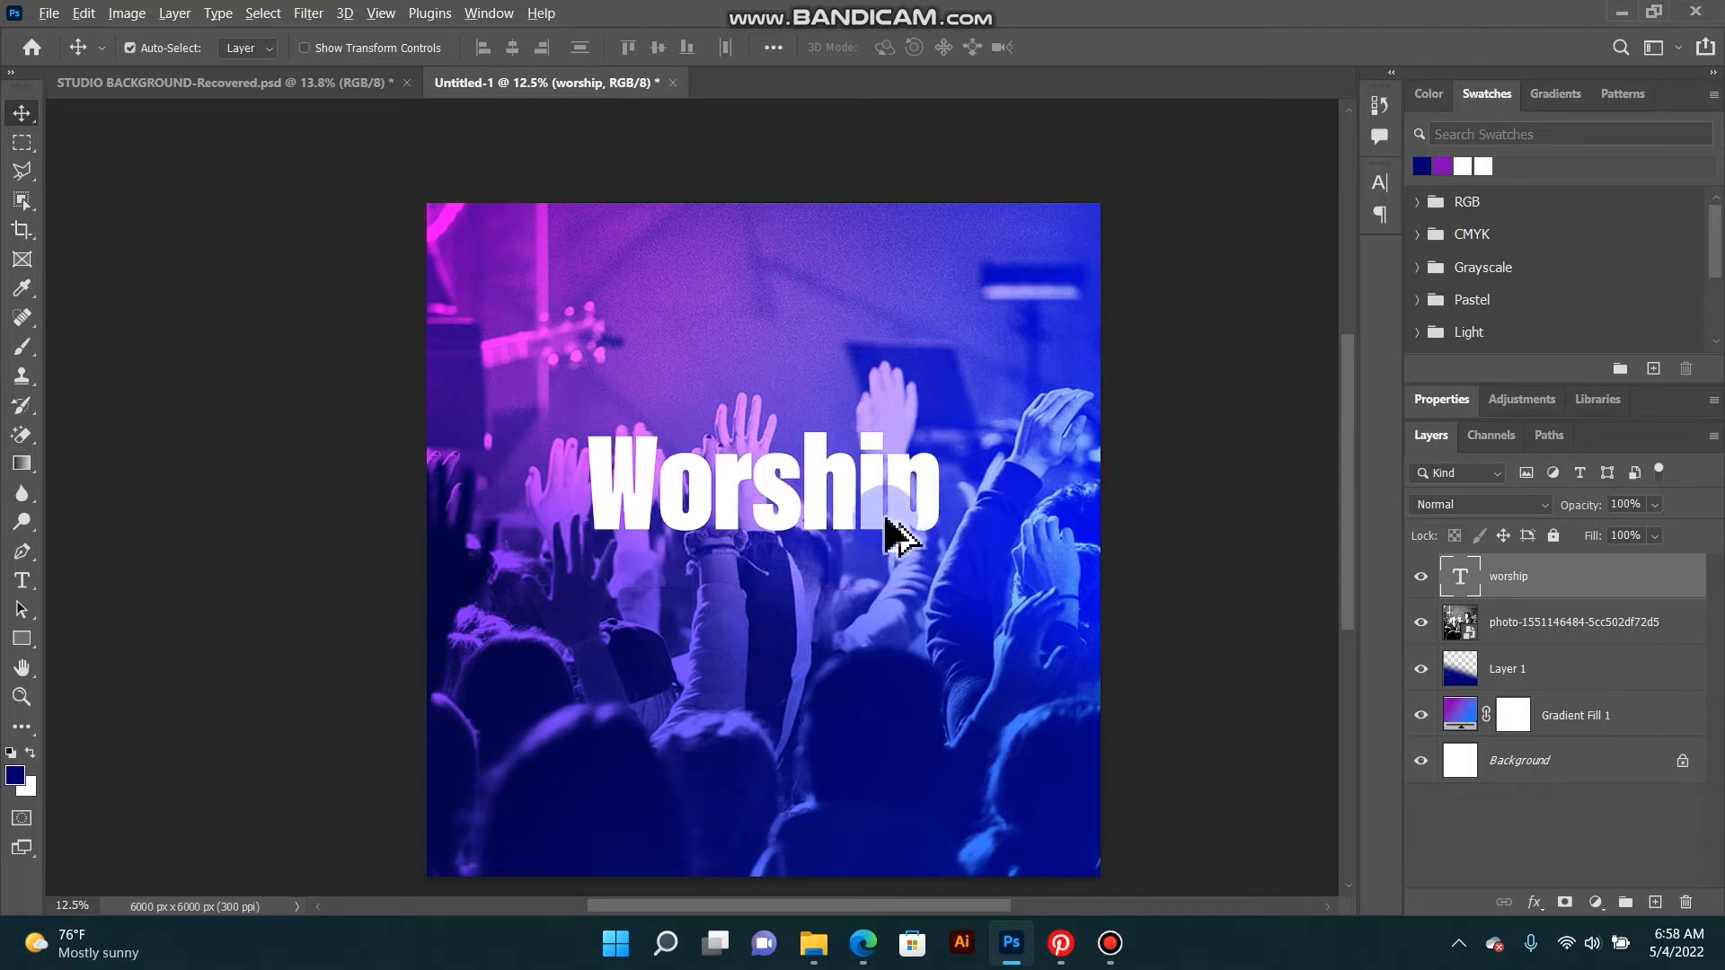
drag(891, 505, 898, 623)
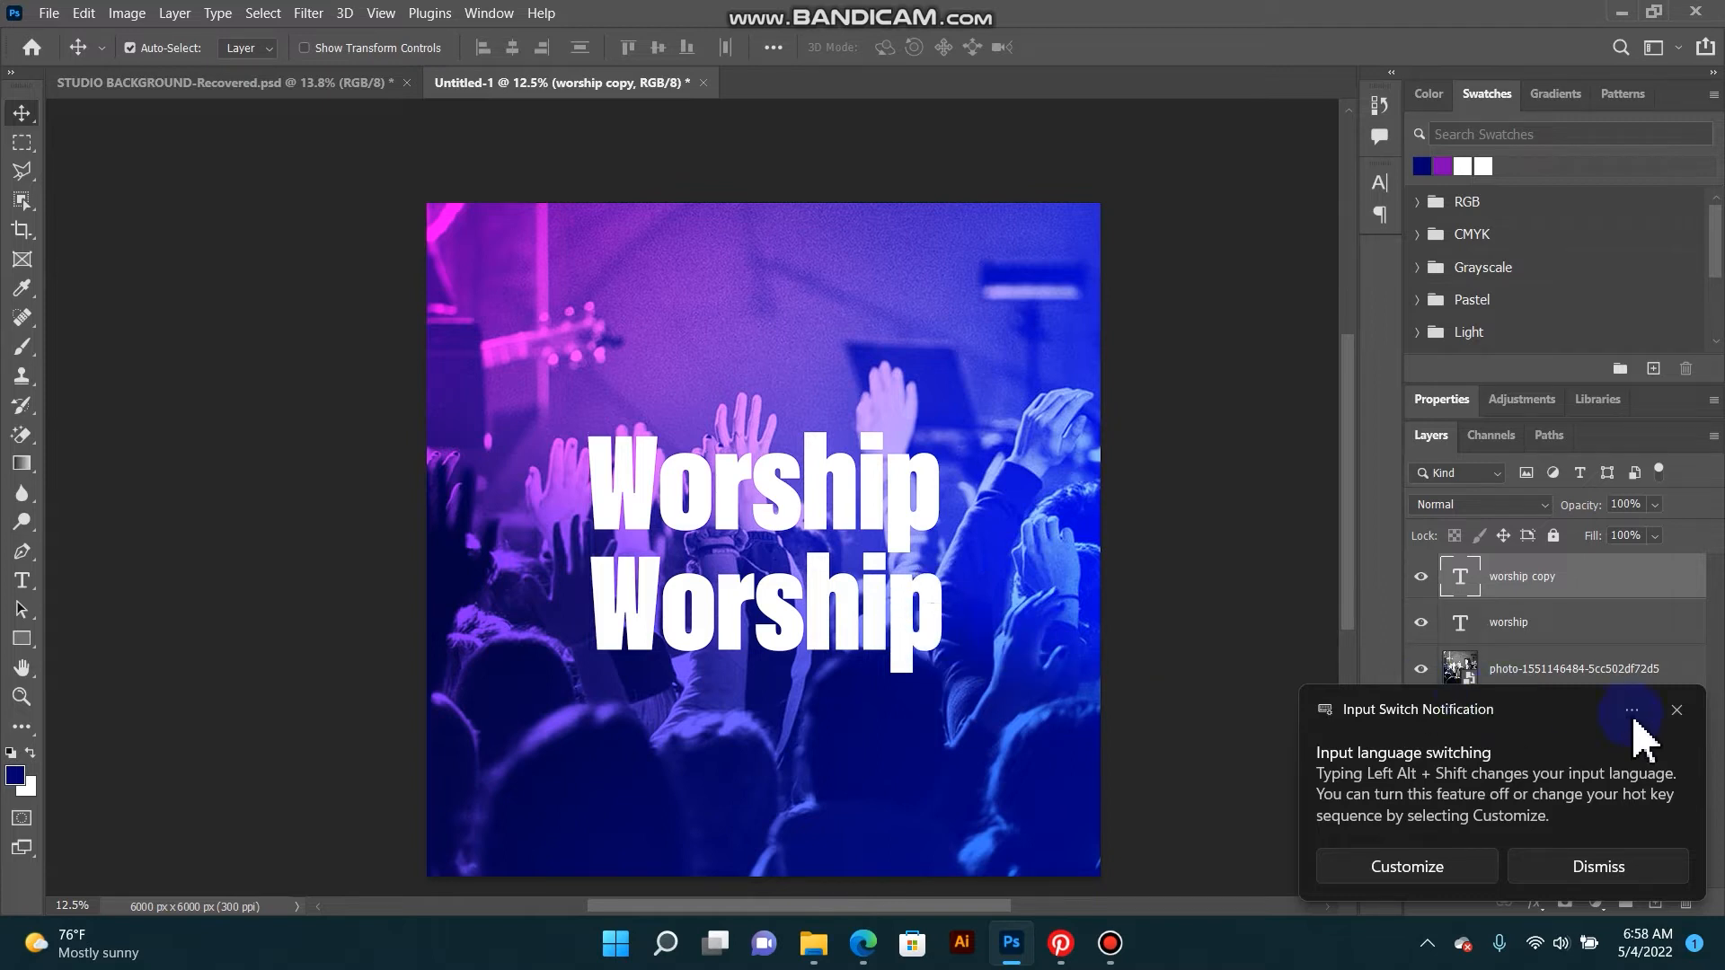
click(1677, 711)
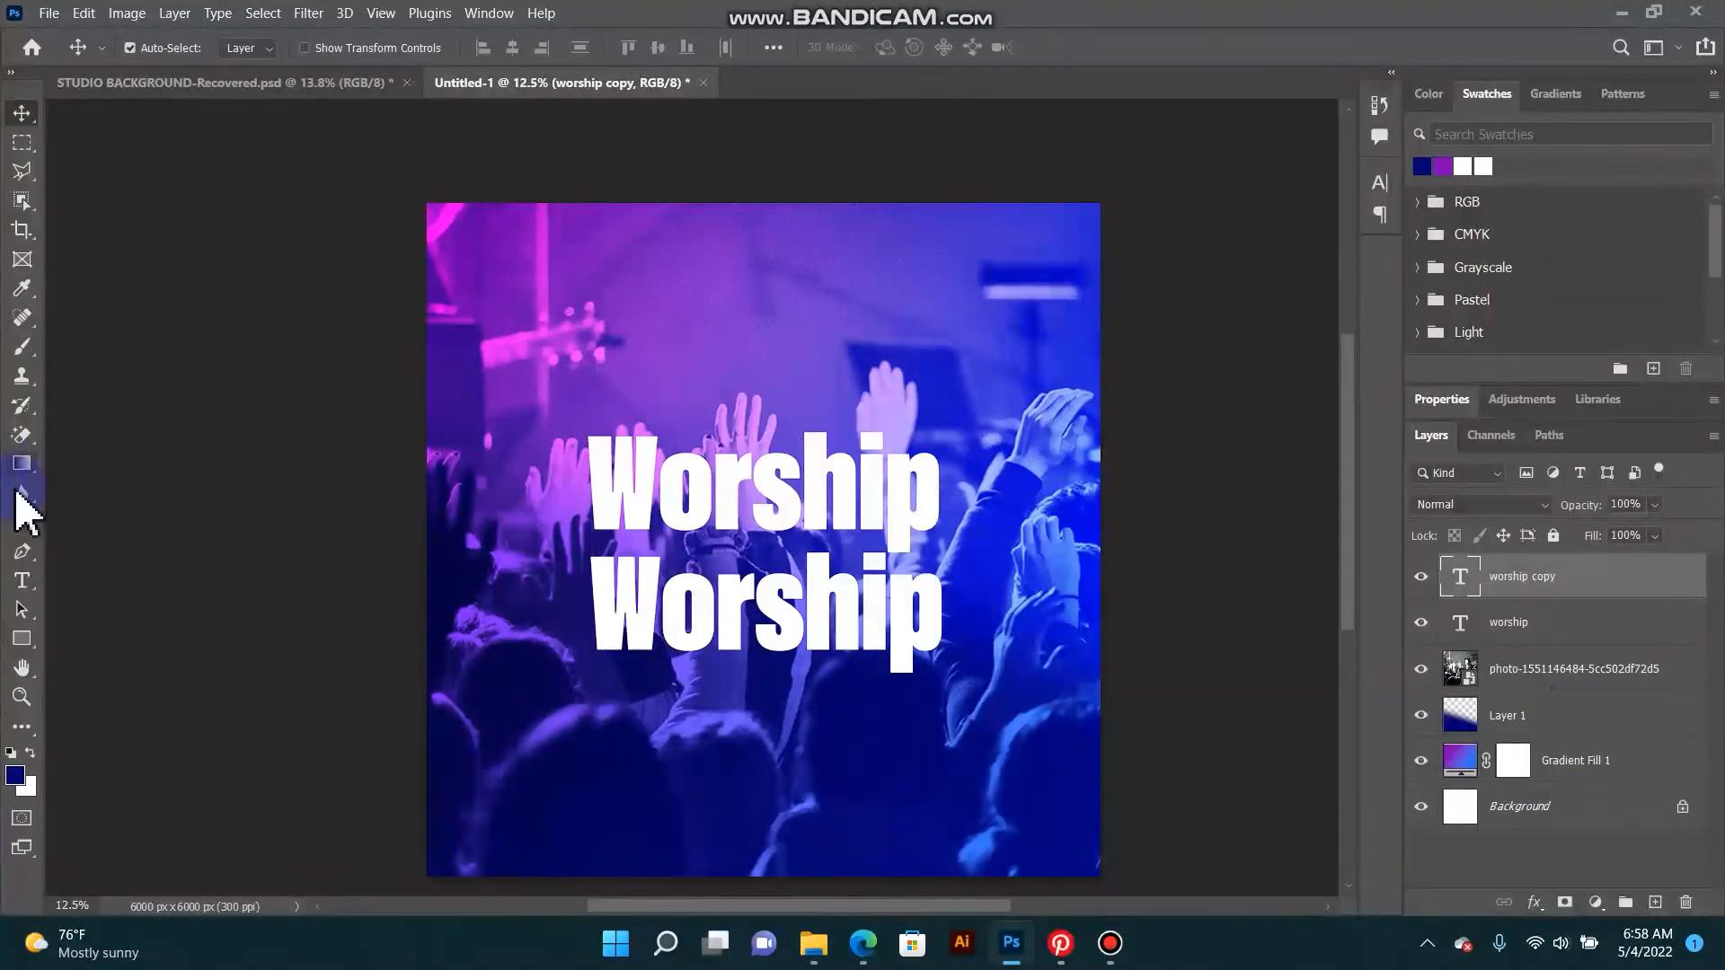
Step: Replace the text of the lower Worship copy with the letters wi
click(23, 580)
key(ctrl+a)
click(681, 600)
text(ITH)
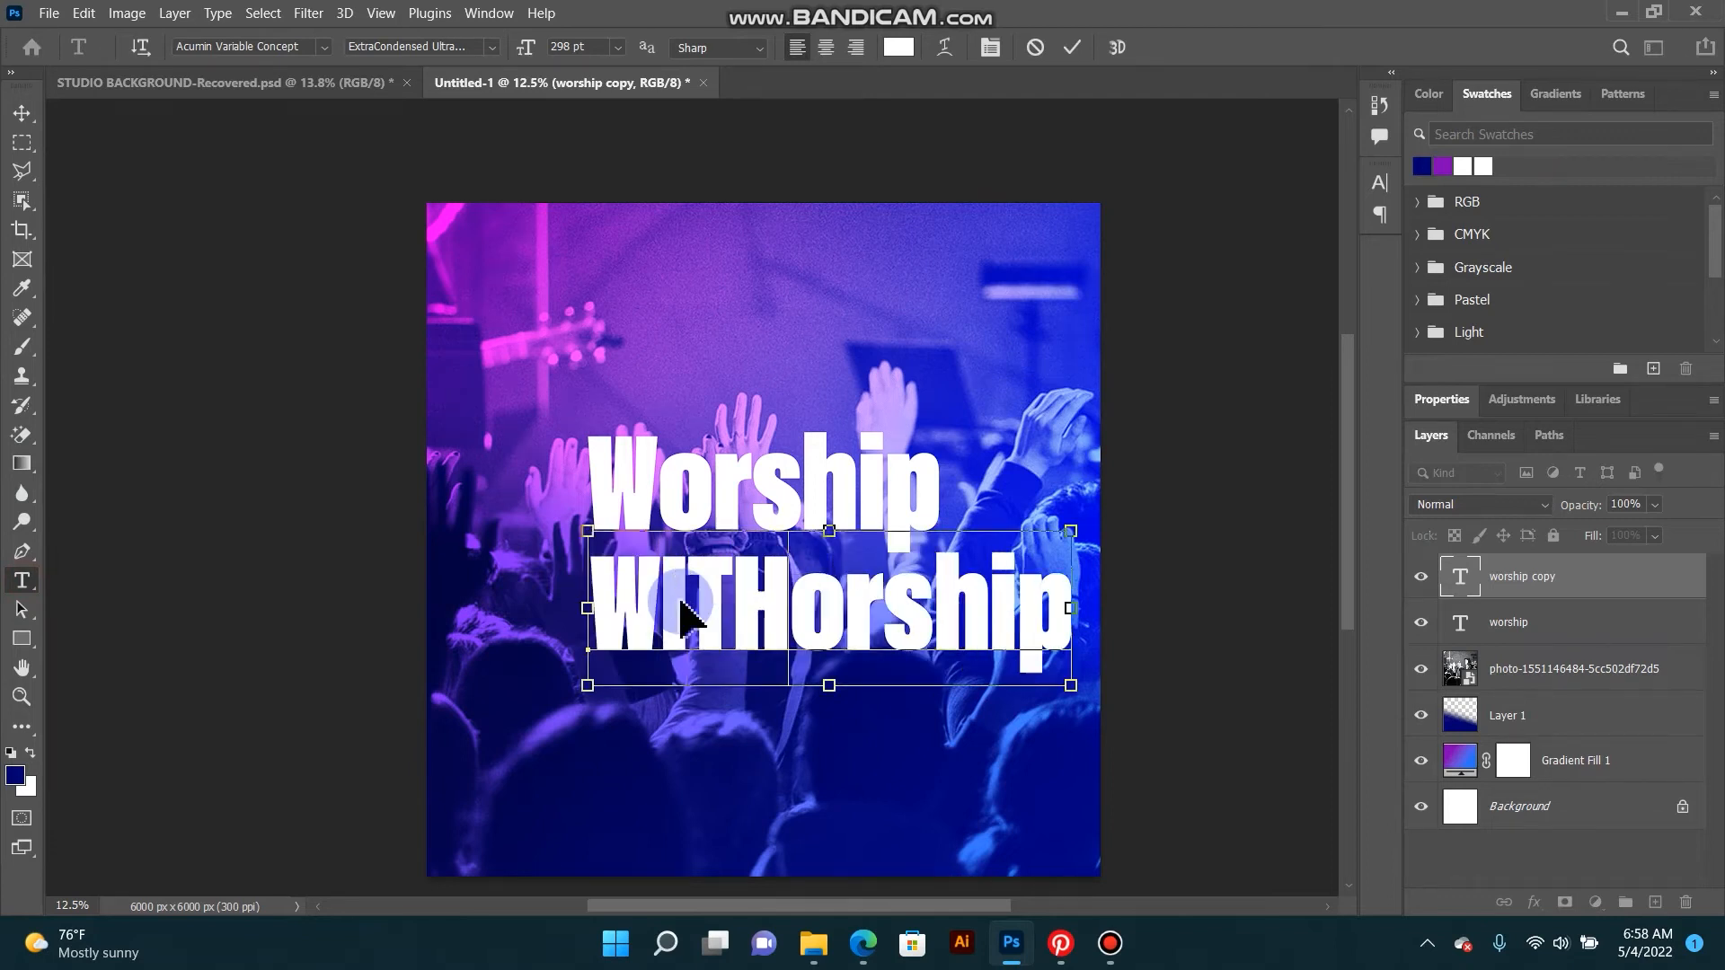
key(ctrl+a)
text(WI)
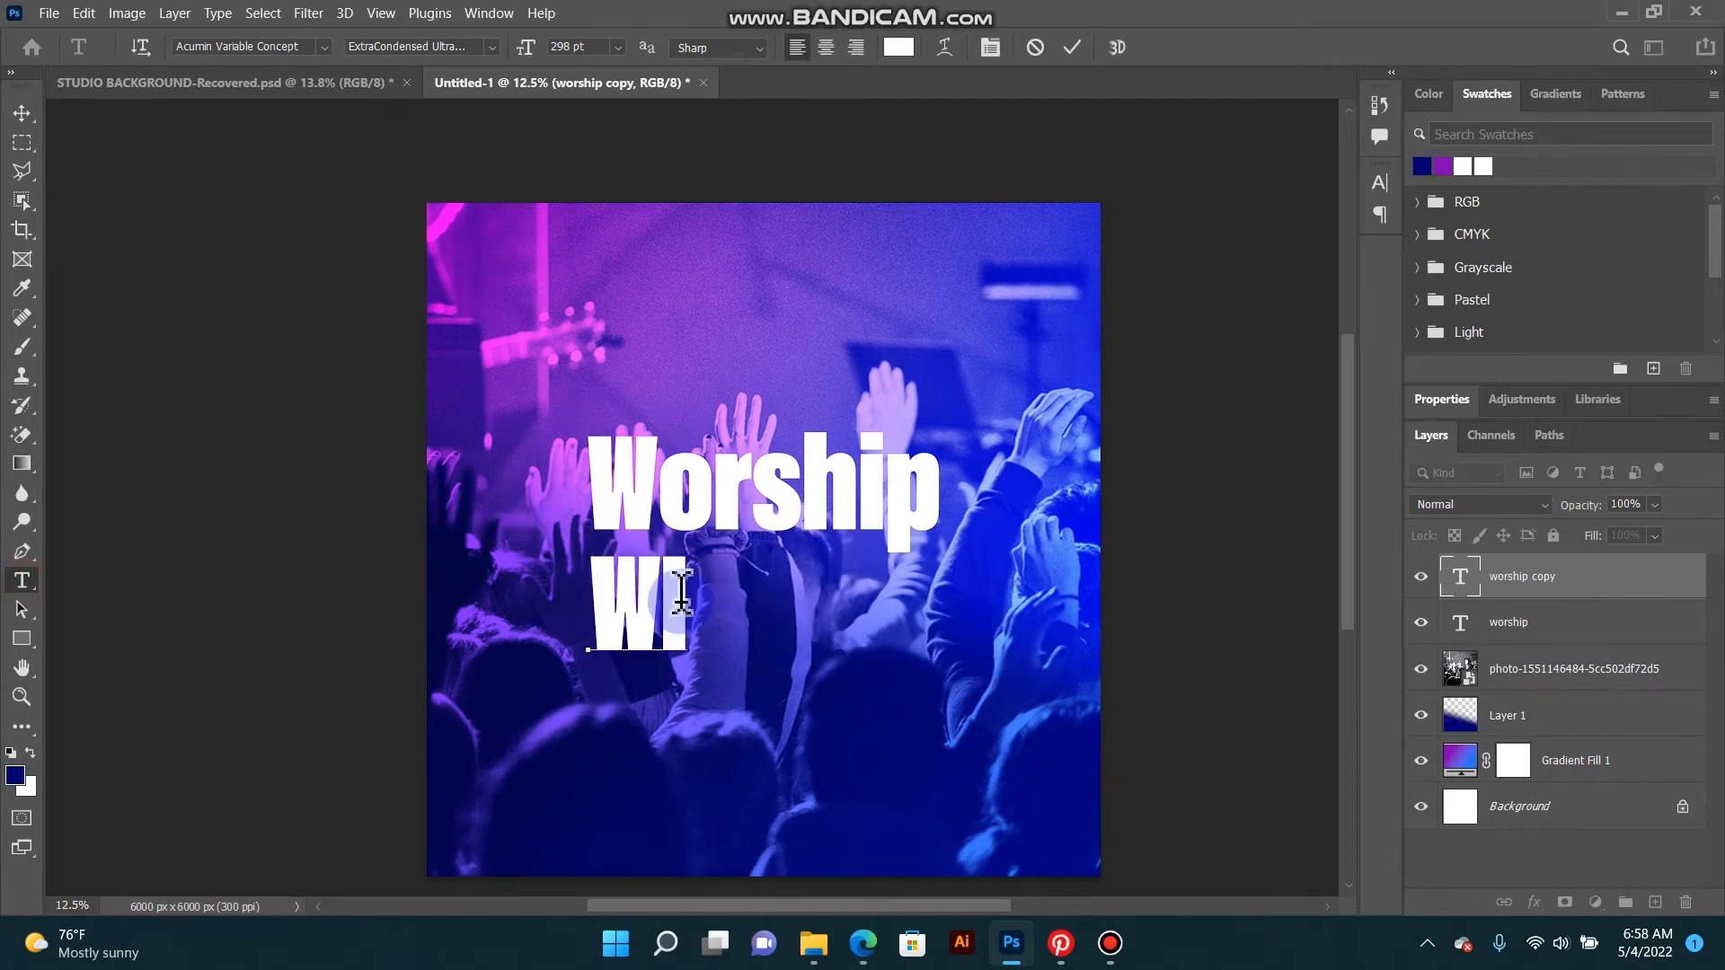
key(BackSpace)
key(BackSpace)
text(WI)
Step: Turn off All Caps for the lower text and complete it to read with us
key(ctrl+a)
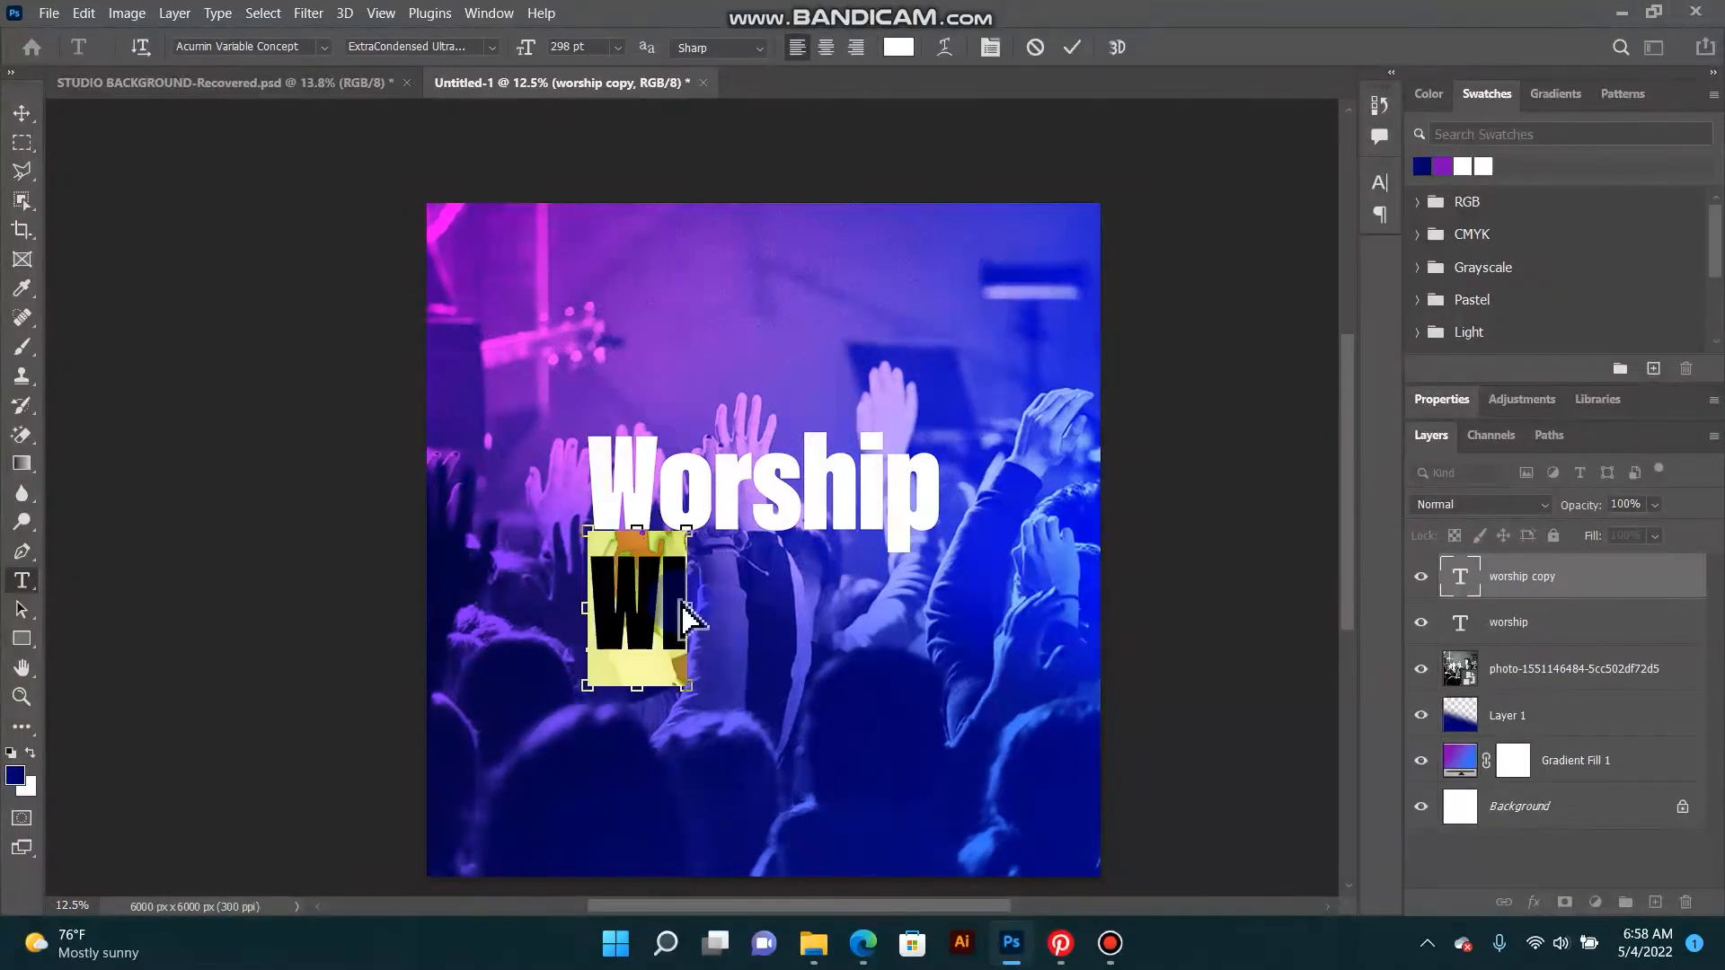
click(990, 47)
click(1195, 337)
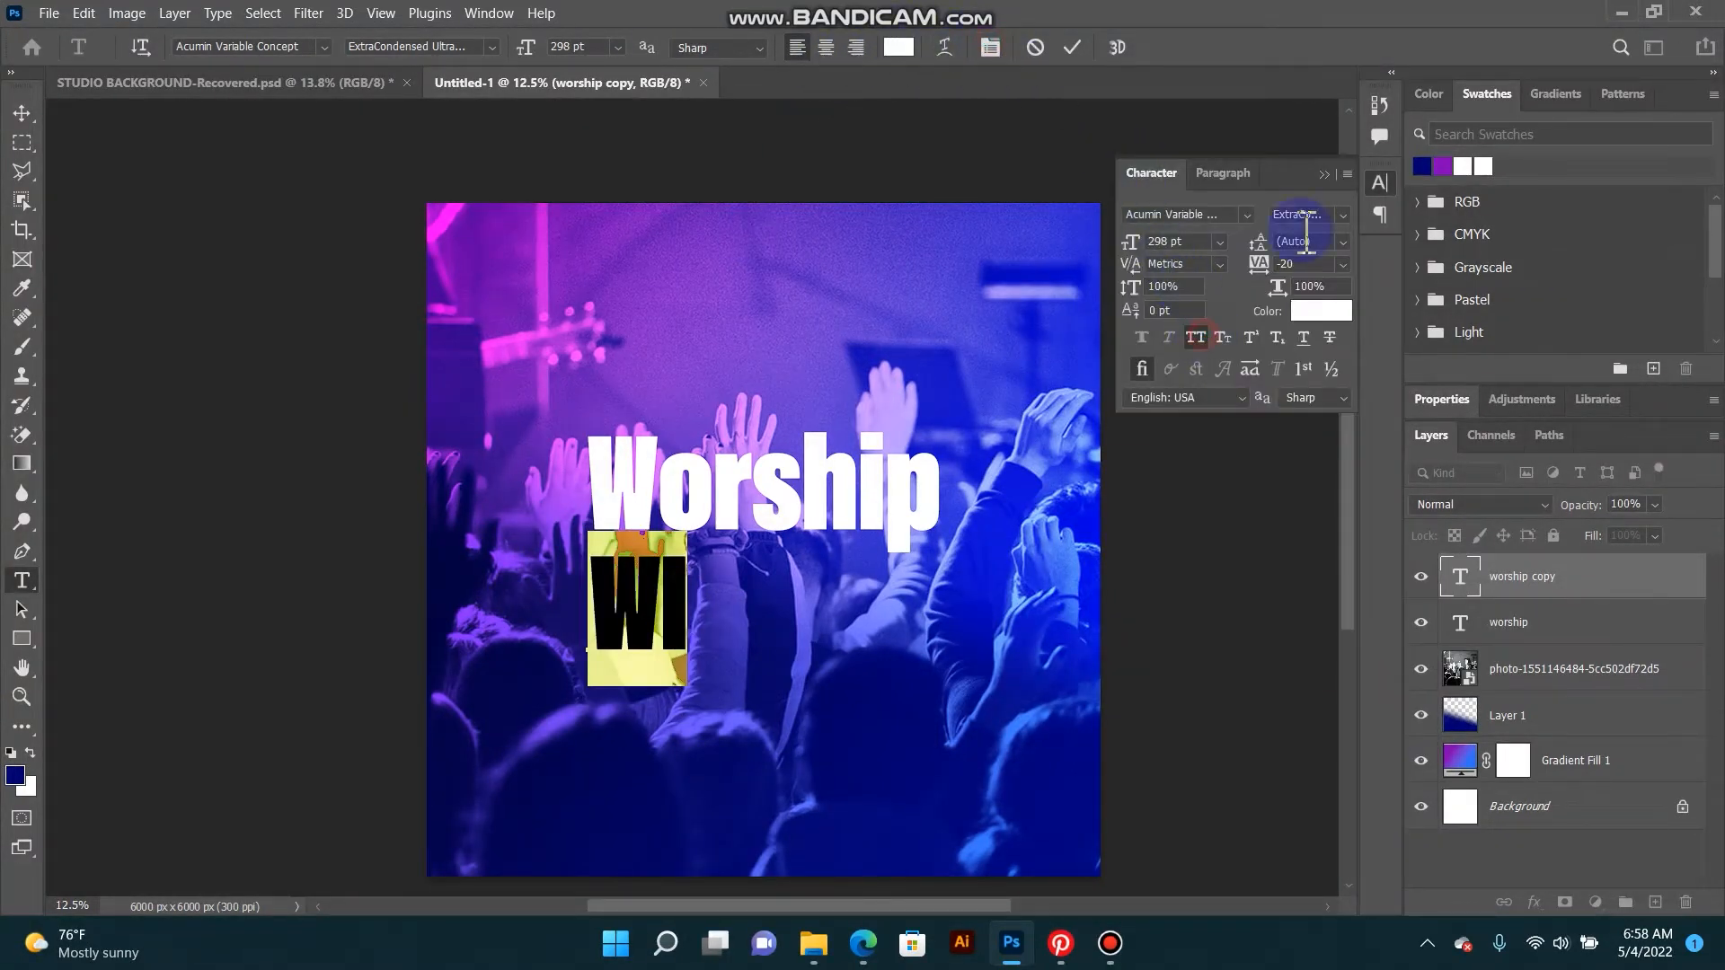
click(1317, 175)
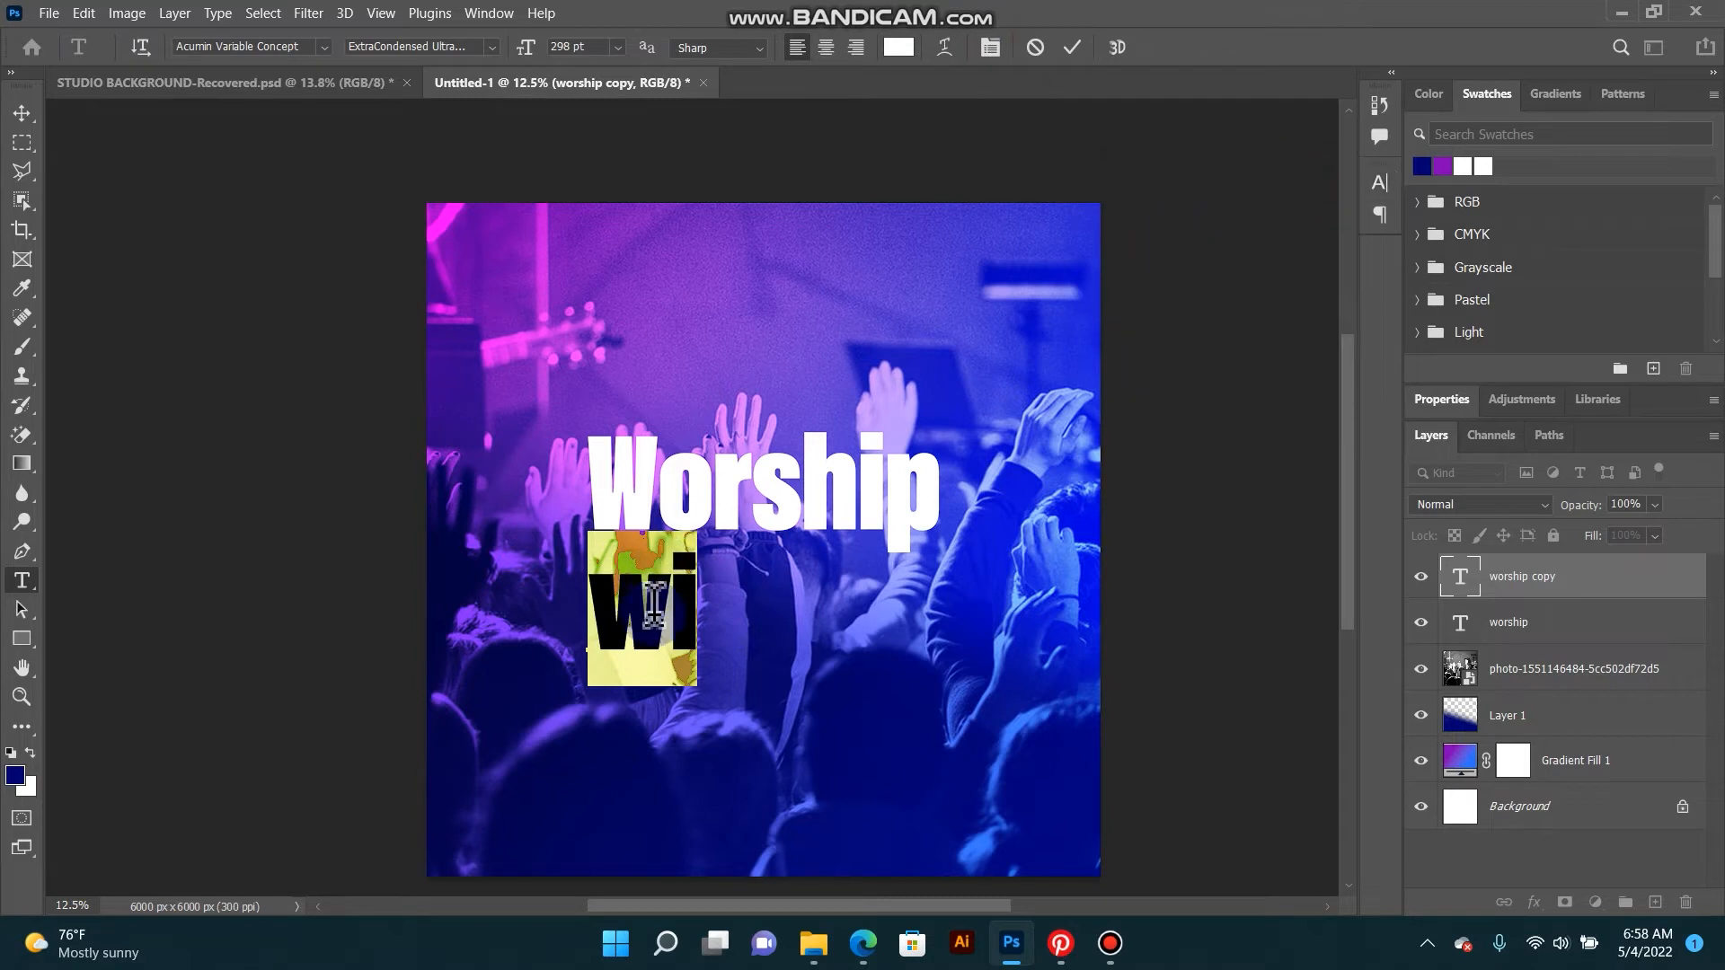
click(698, 568)
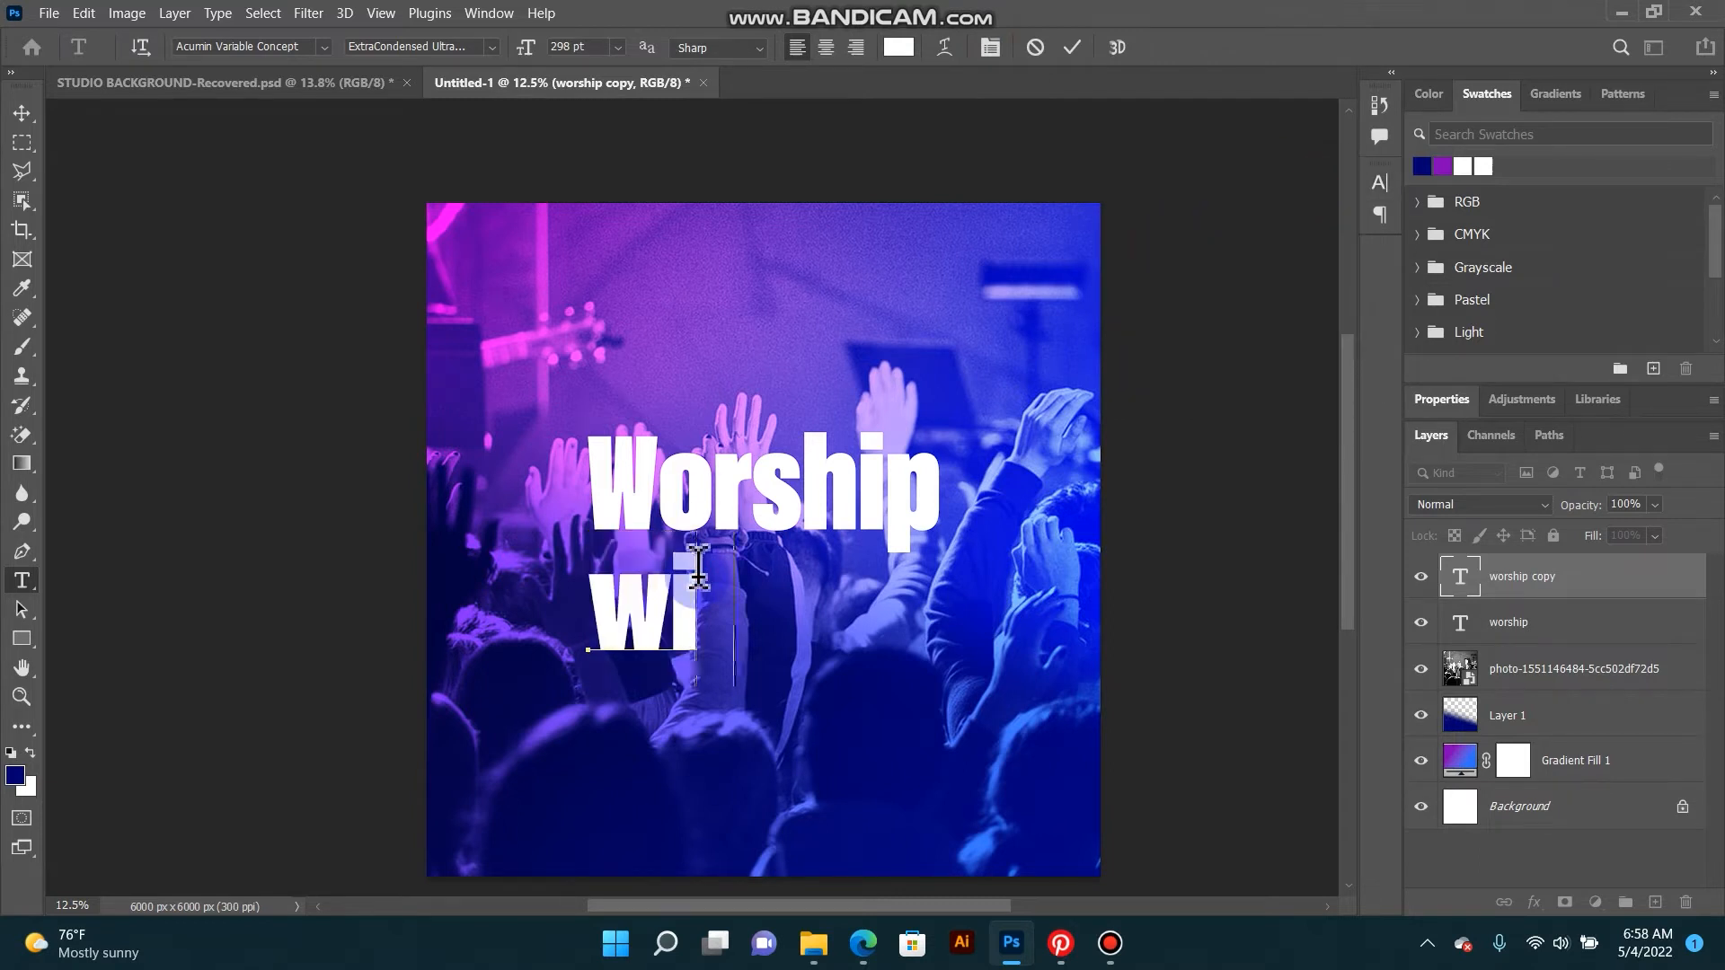
text(th u)
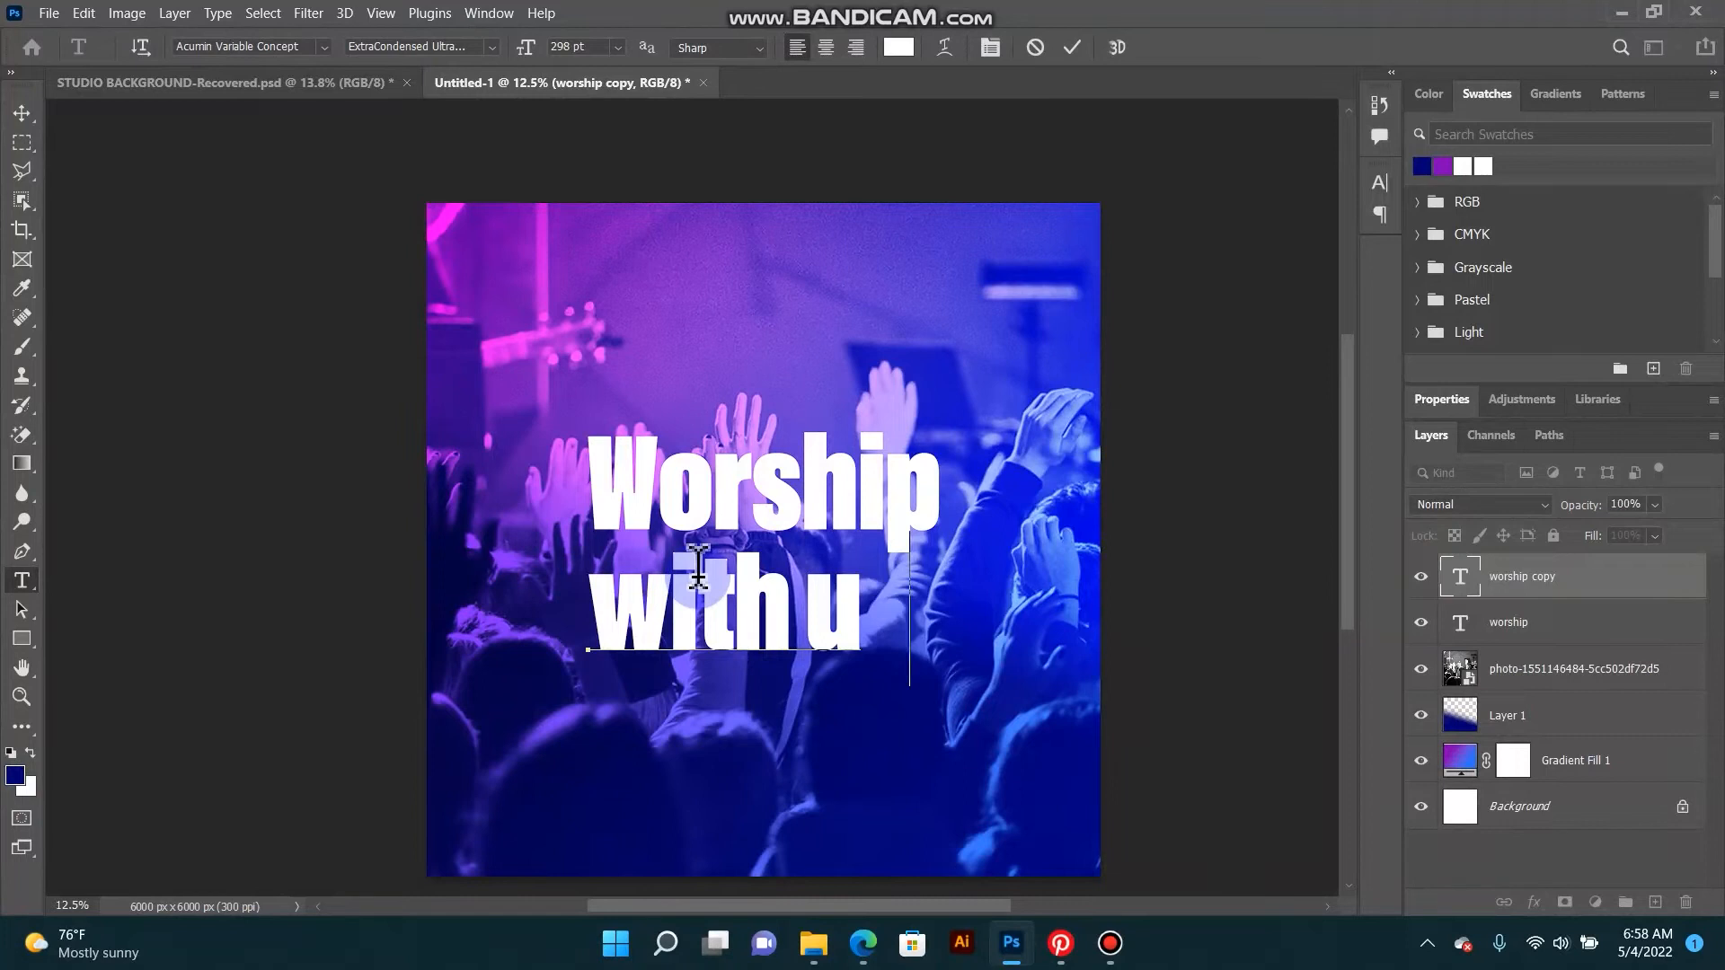
text(s)
click(22, 112)
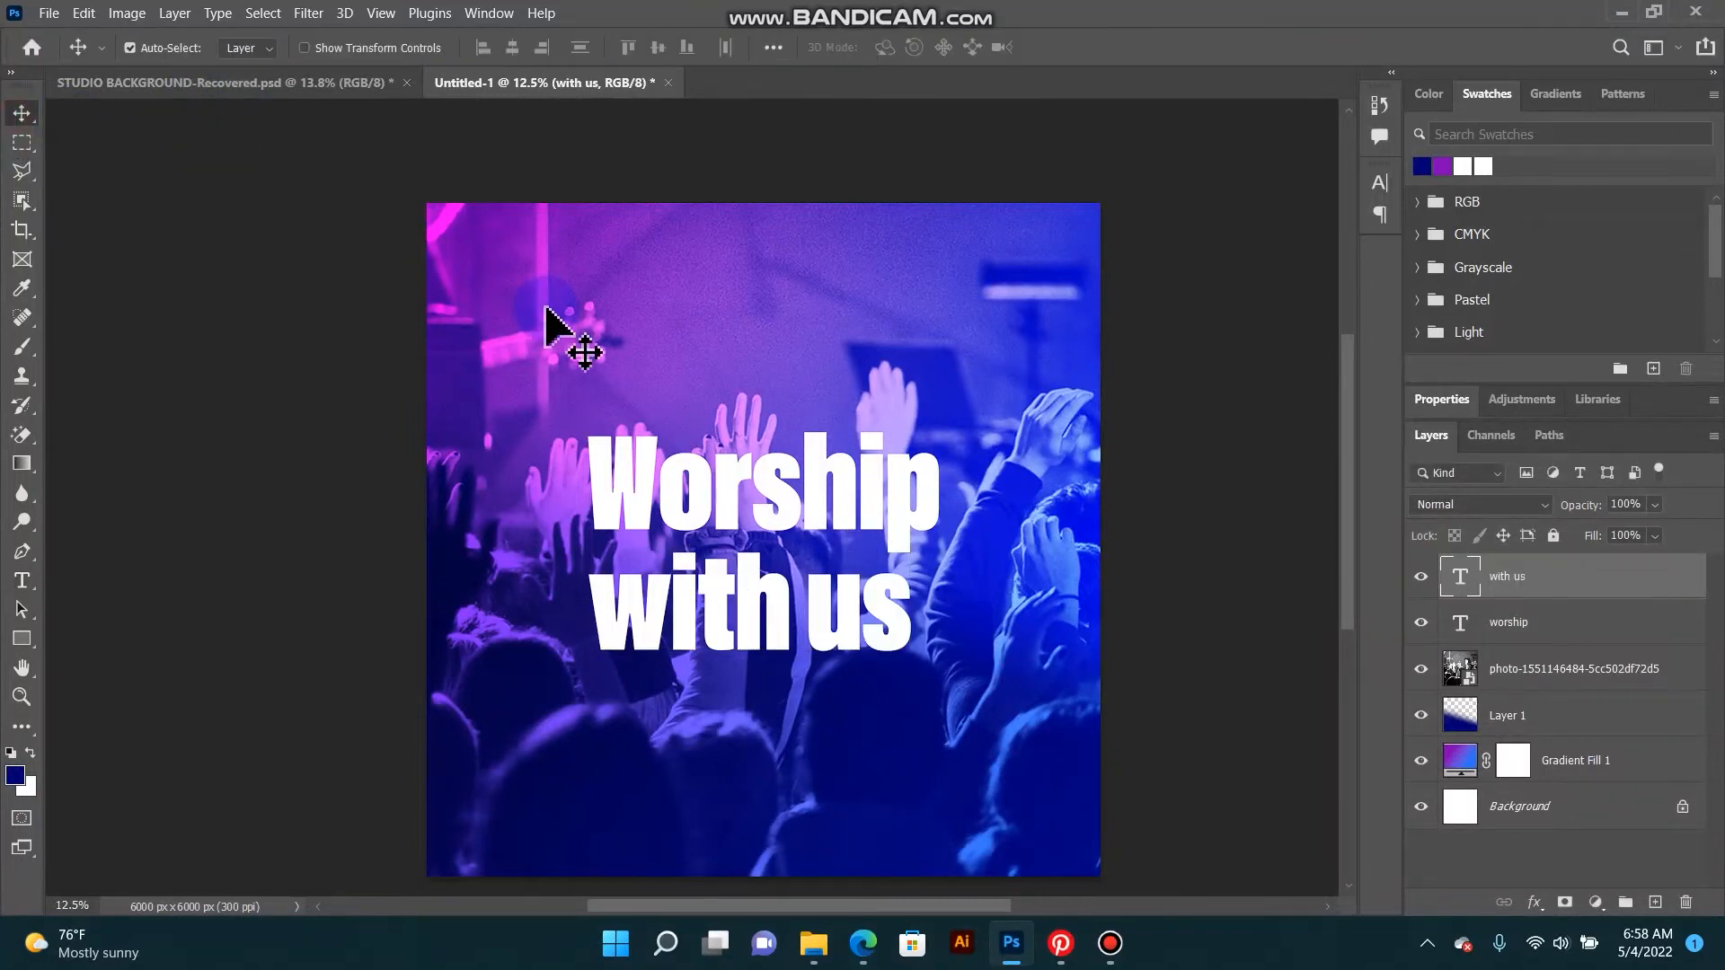
Step: Scale the with us text down to about 121 pt and place it just below the start of Worship
key(ctrl+t)
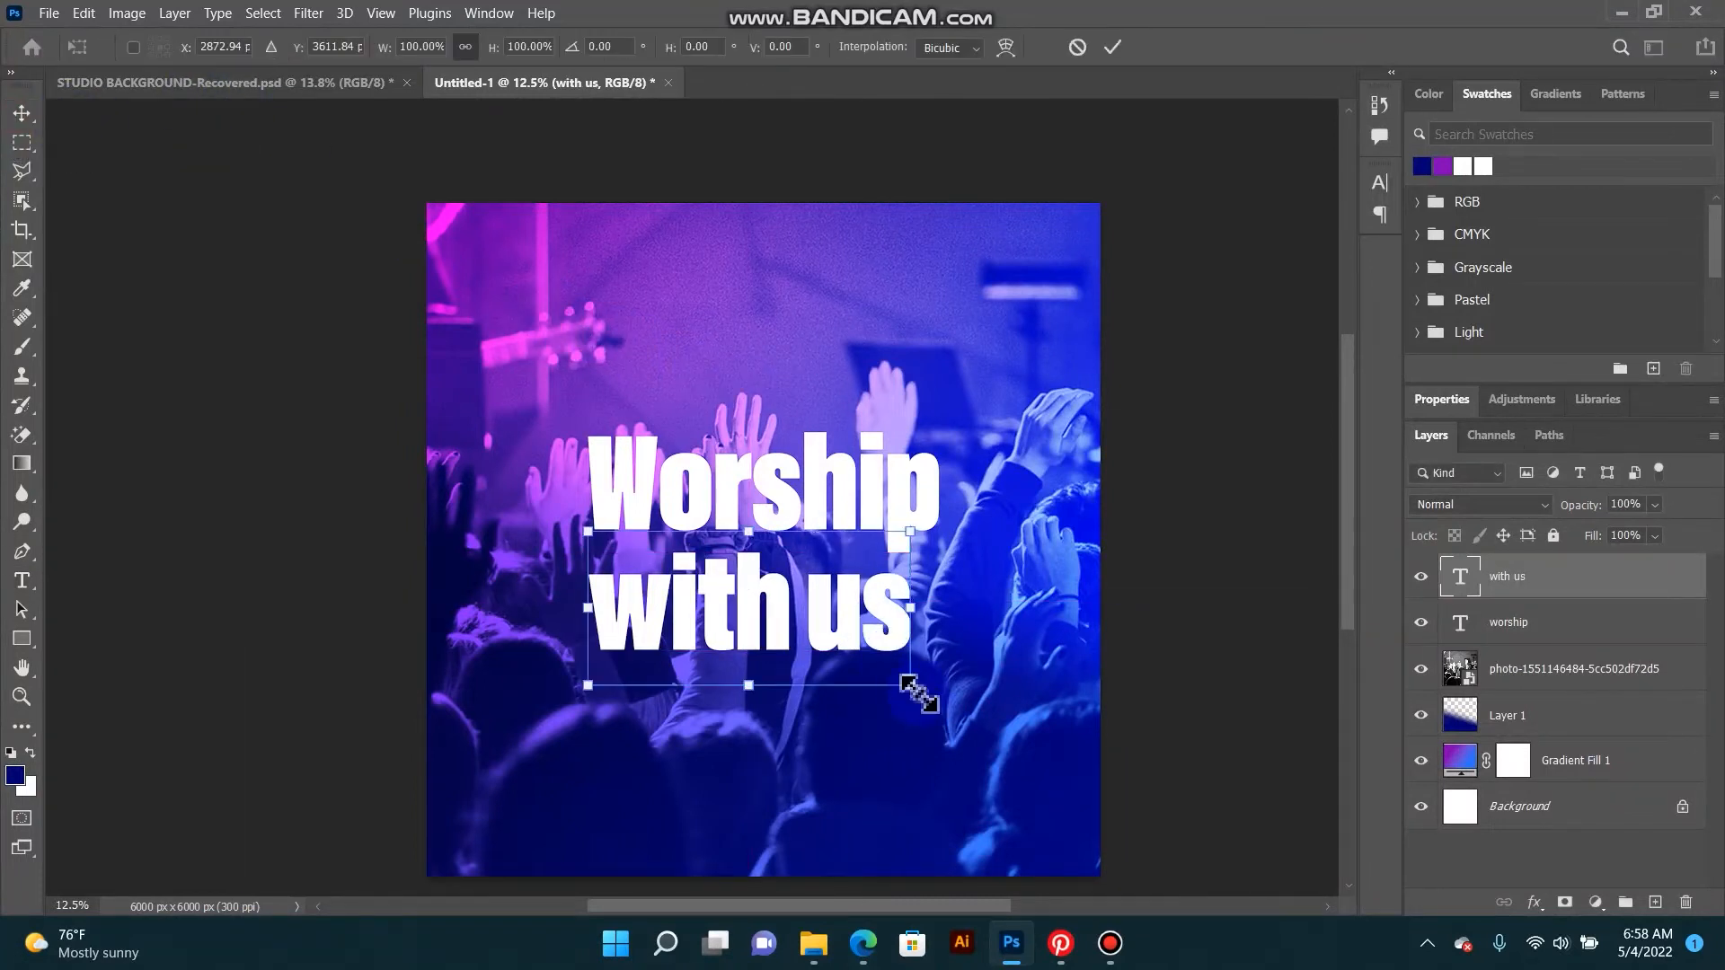
drag(912, 686, 720, 579)
key(Return)
scroll(692, 630, up, 6)
drag(659, 518, 677, 514)
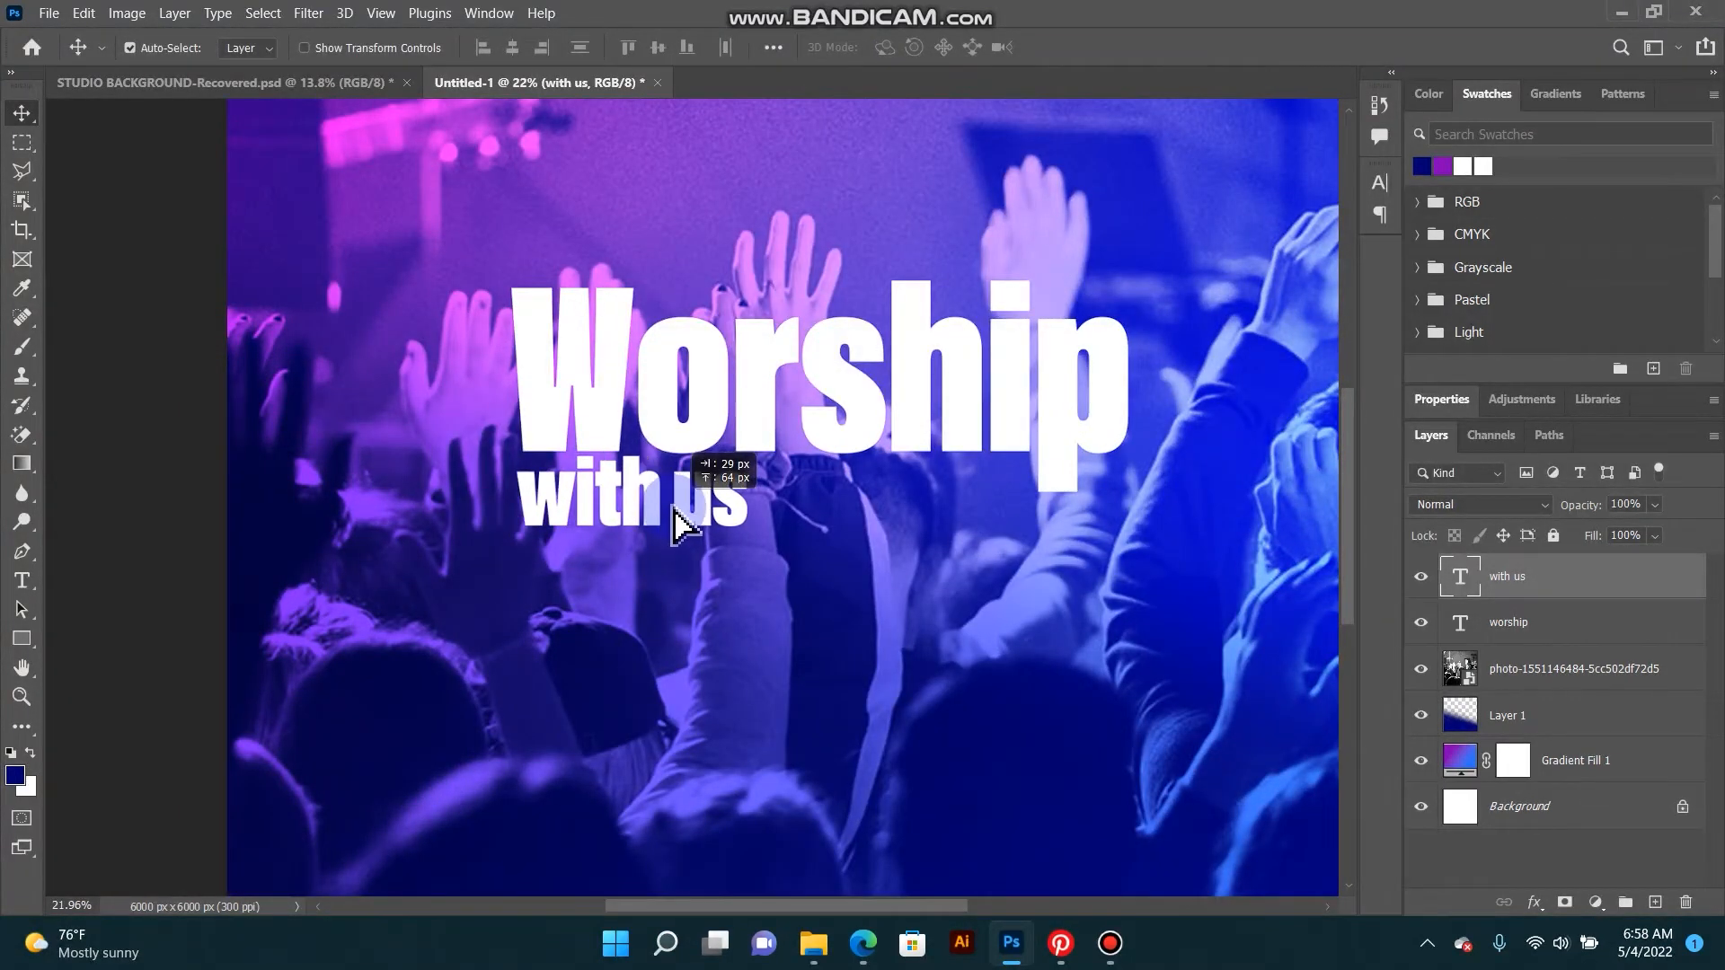
scroll(673, 507, down, 1)
scroll(674, 516, down, 2)
scroll(683, 521, up, 1)
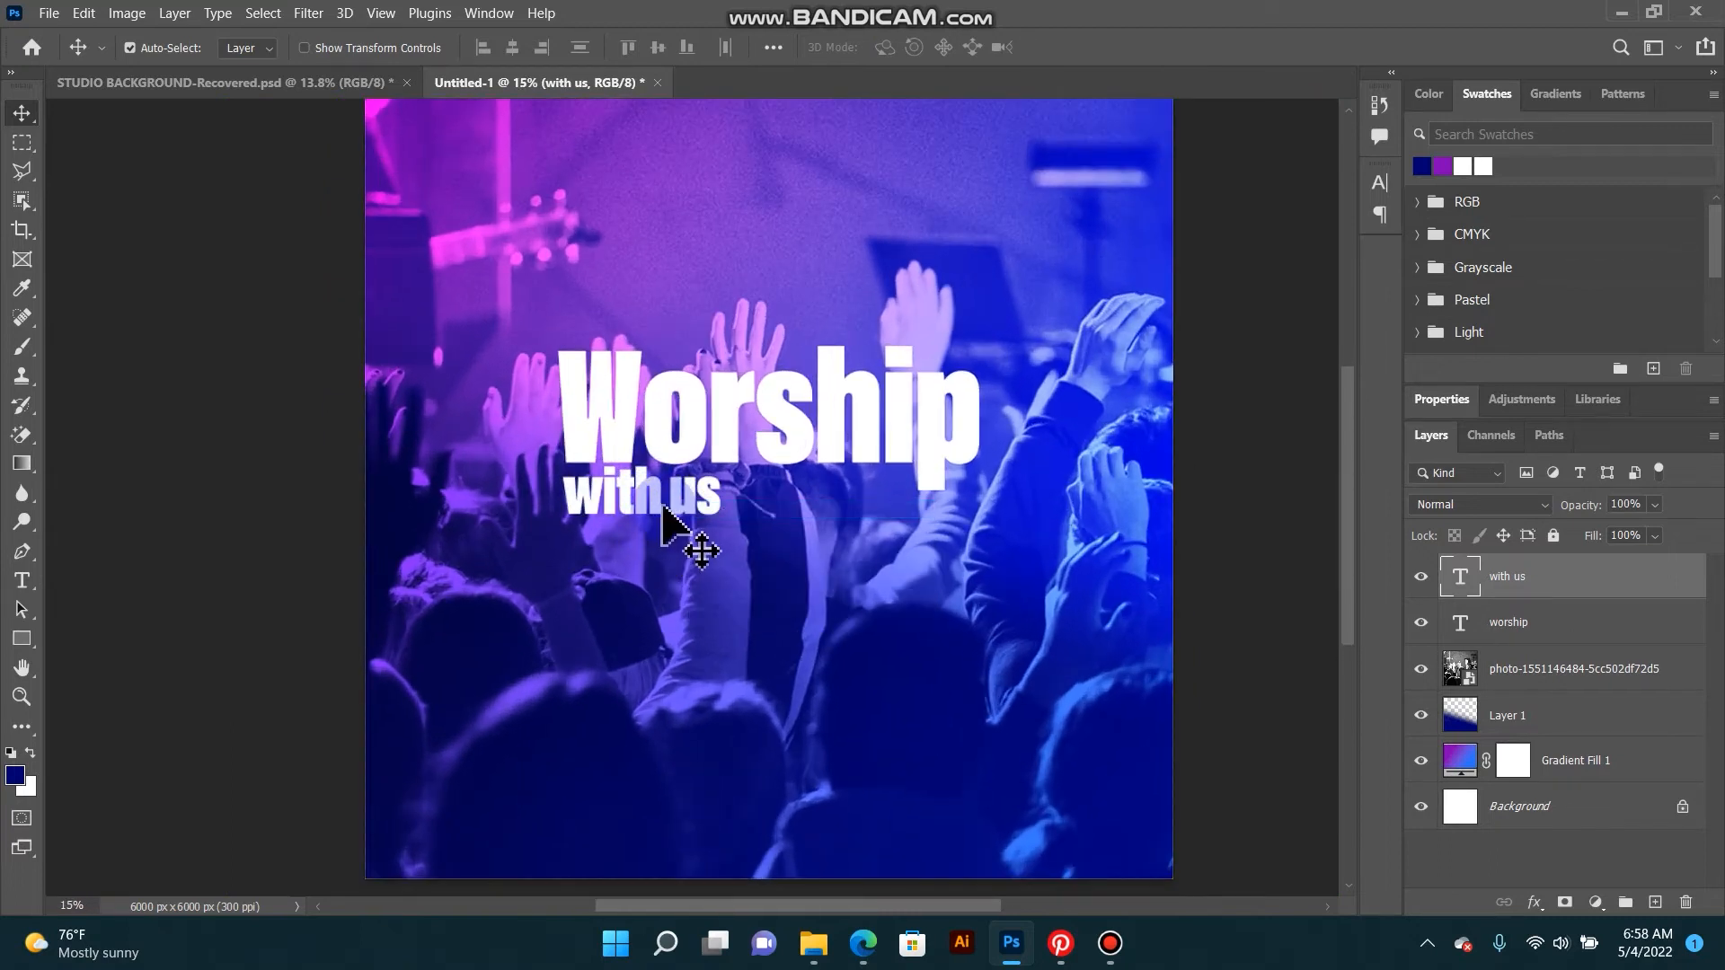
Step: Extend the second text line to read with us this and
click(22, 579)
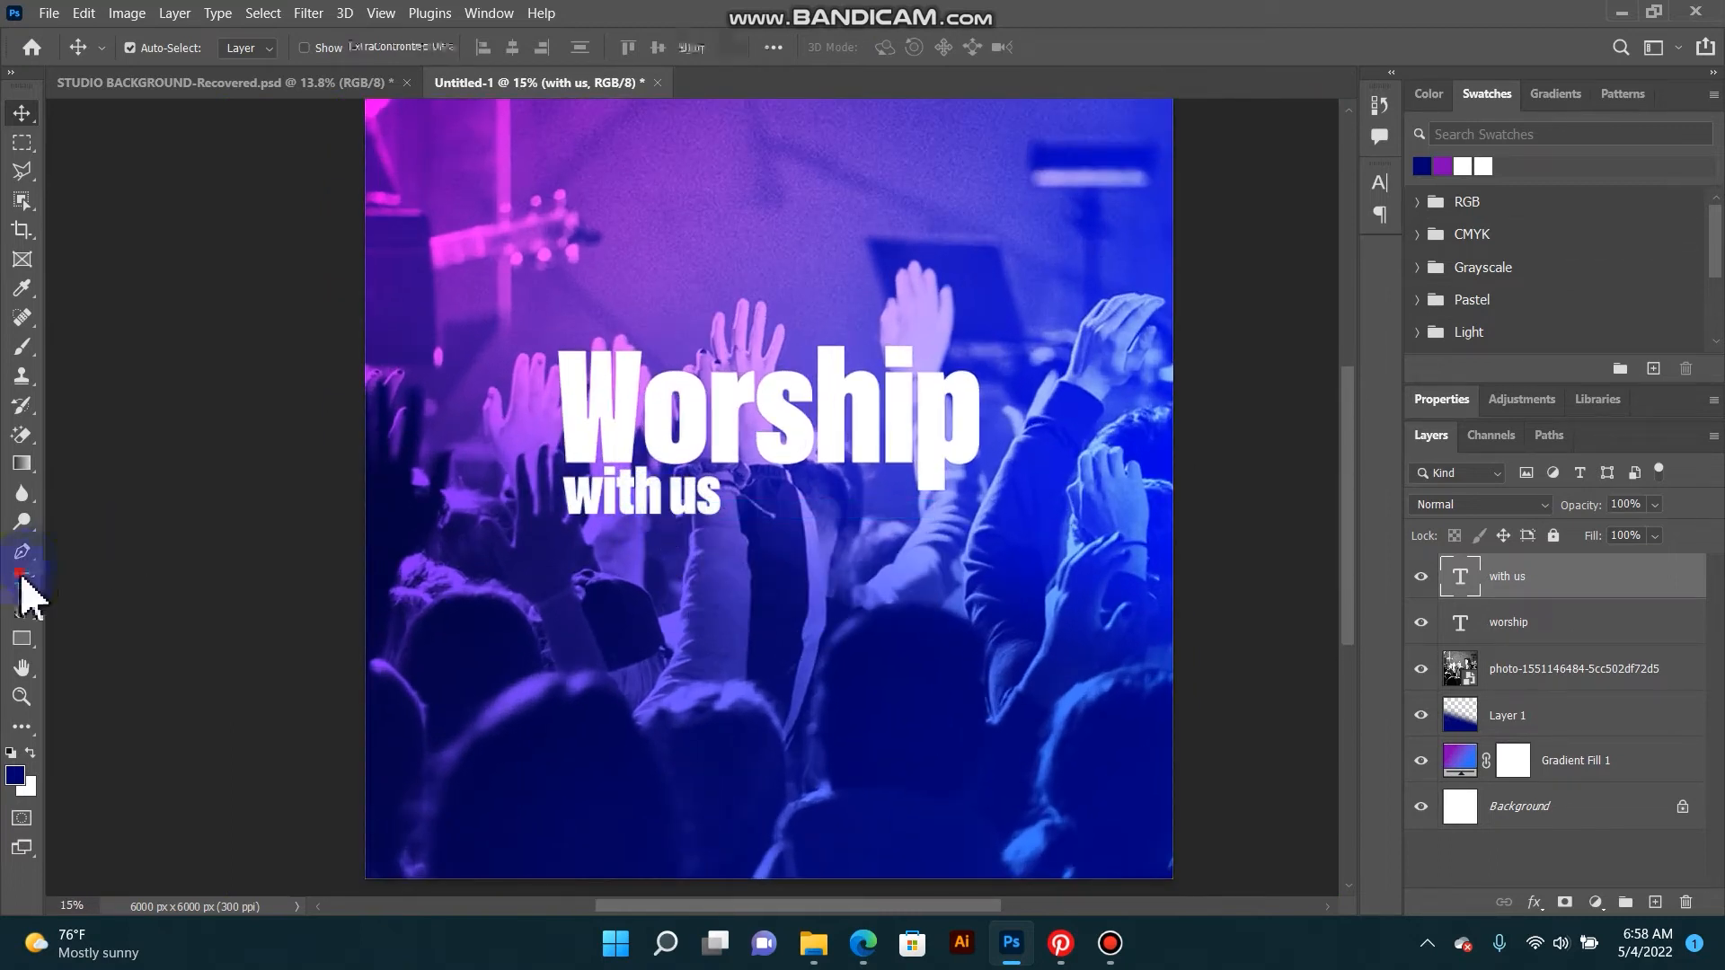
click(716, 485)
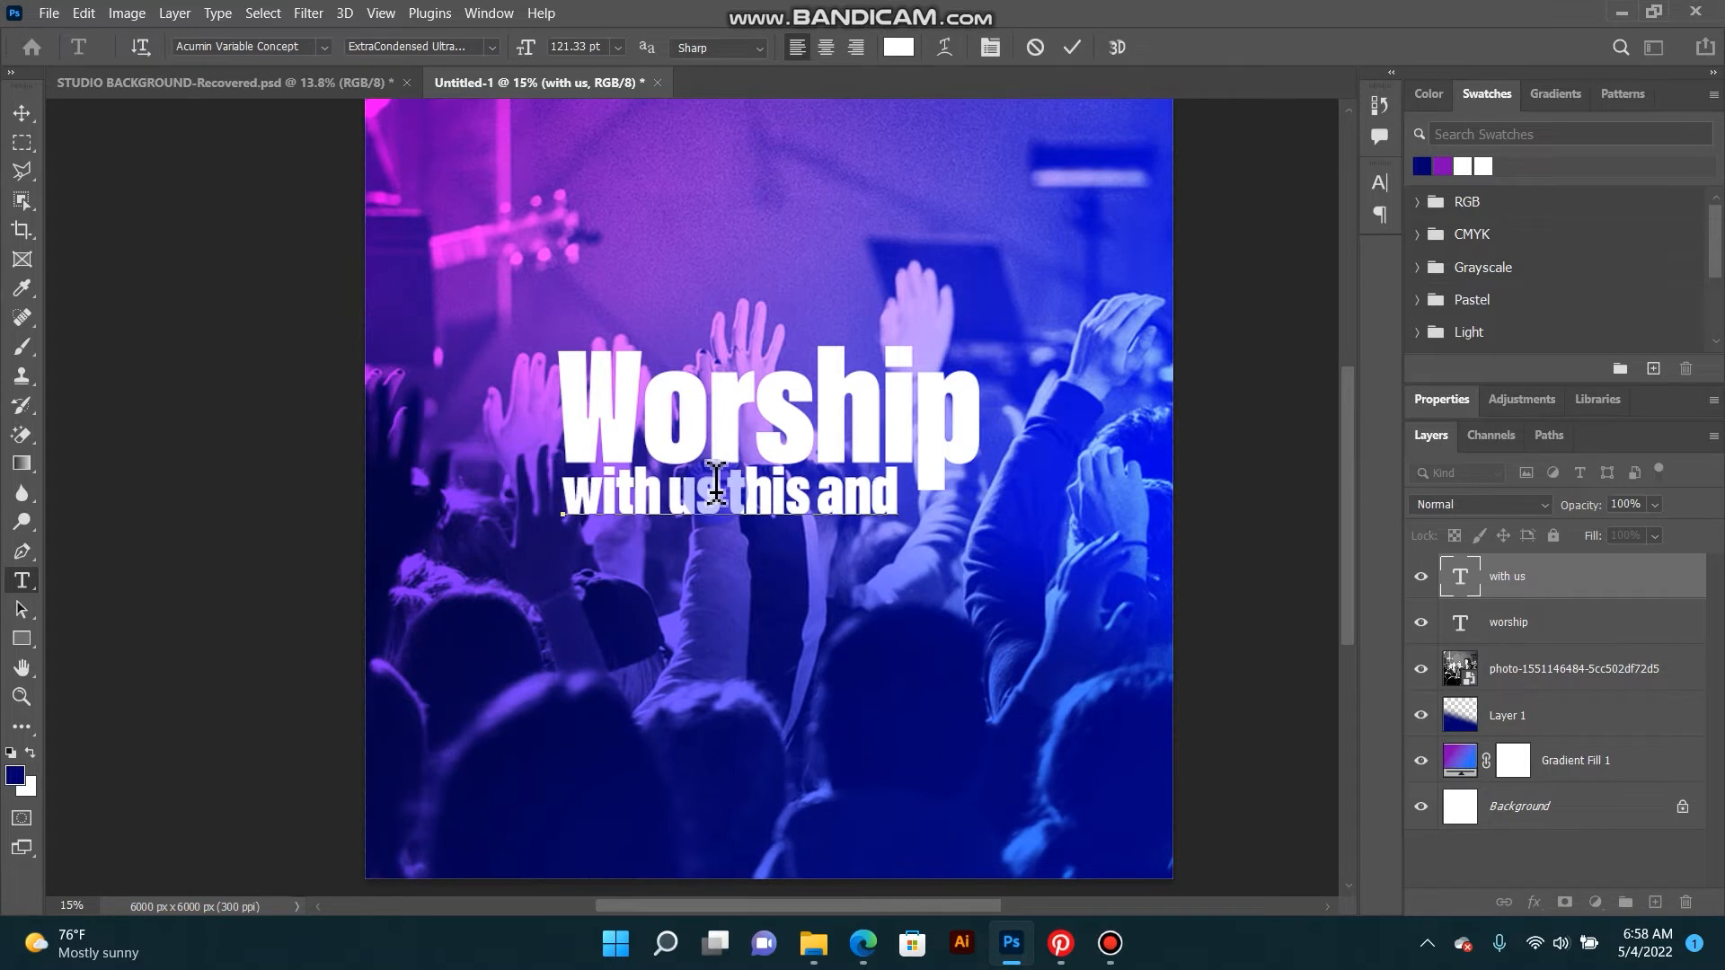
right_click(620, 434)
click(634, 446)
click(26, 116)
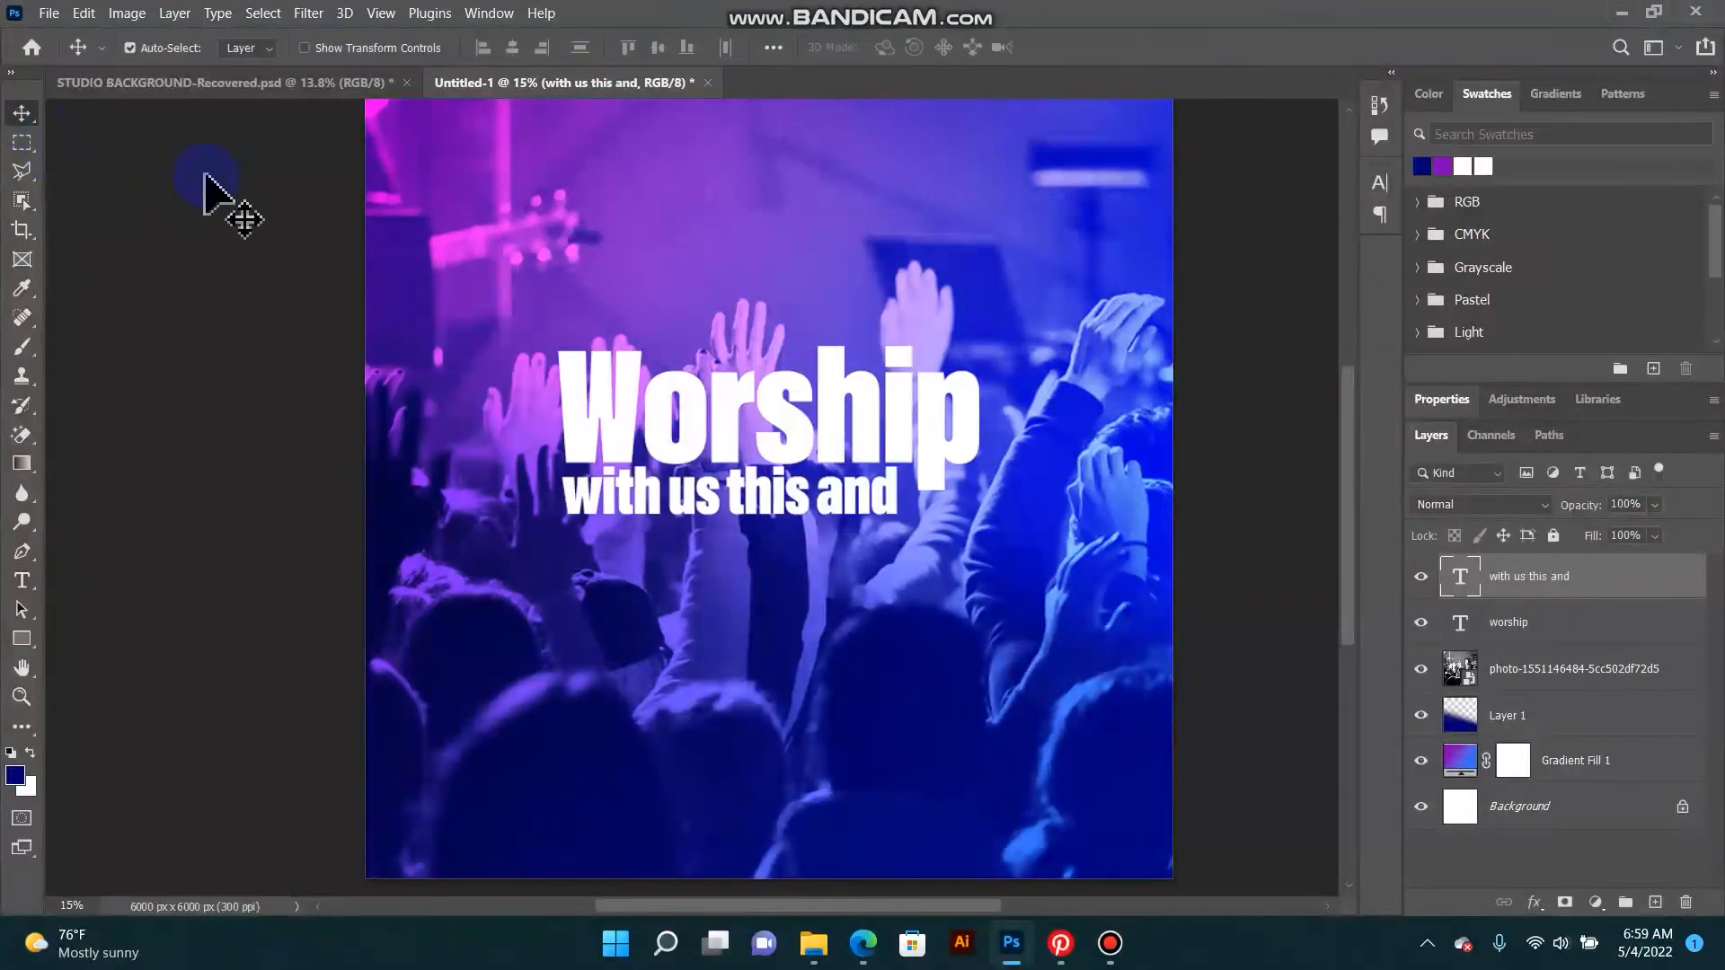
click(22, 580)
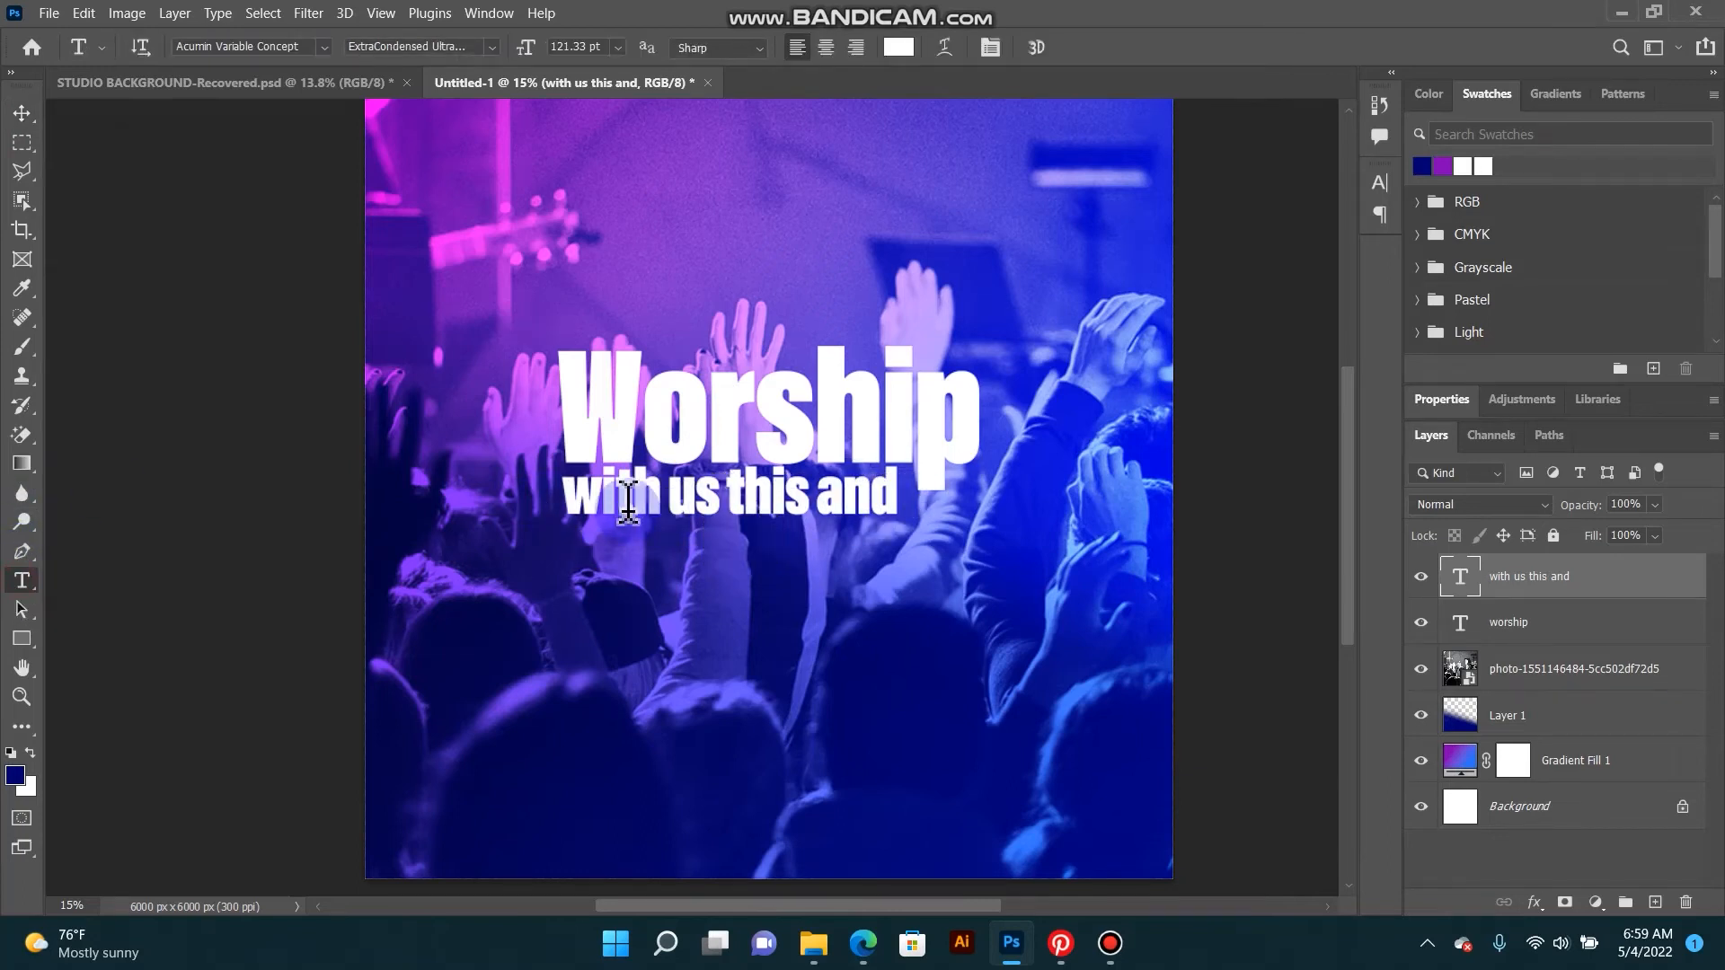
click(21, 113)
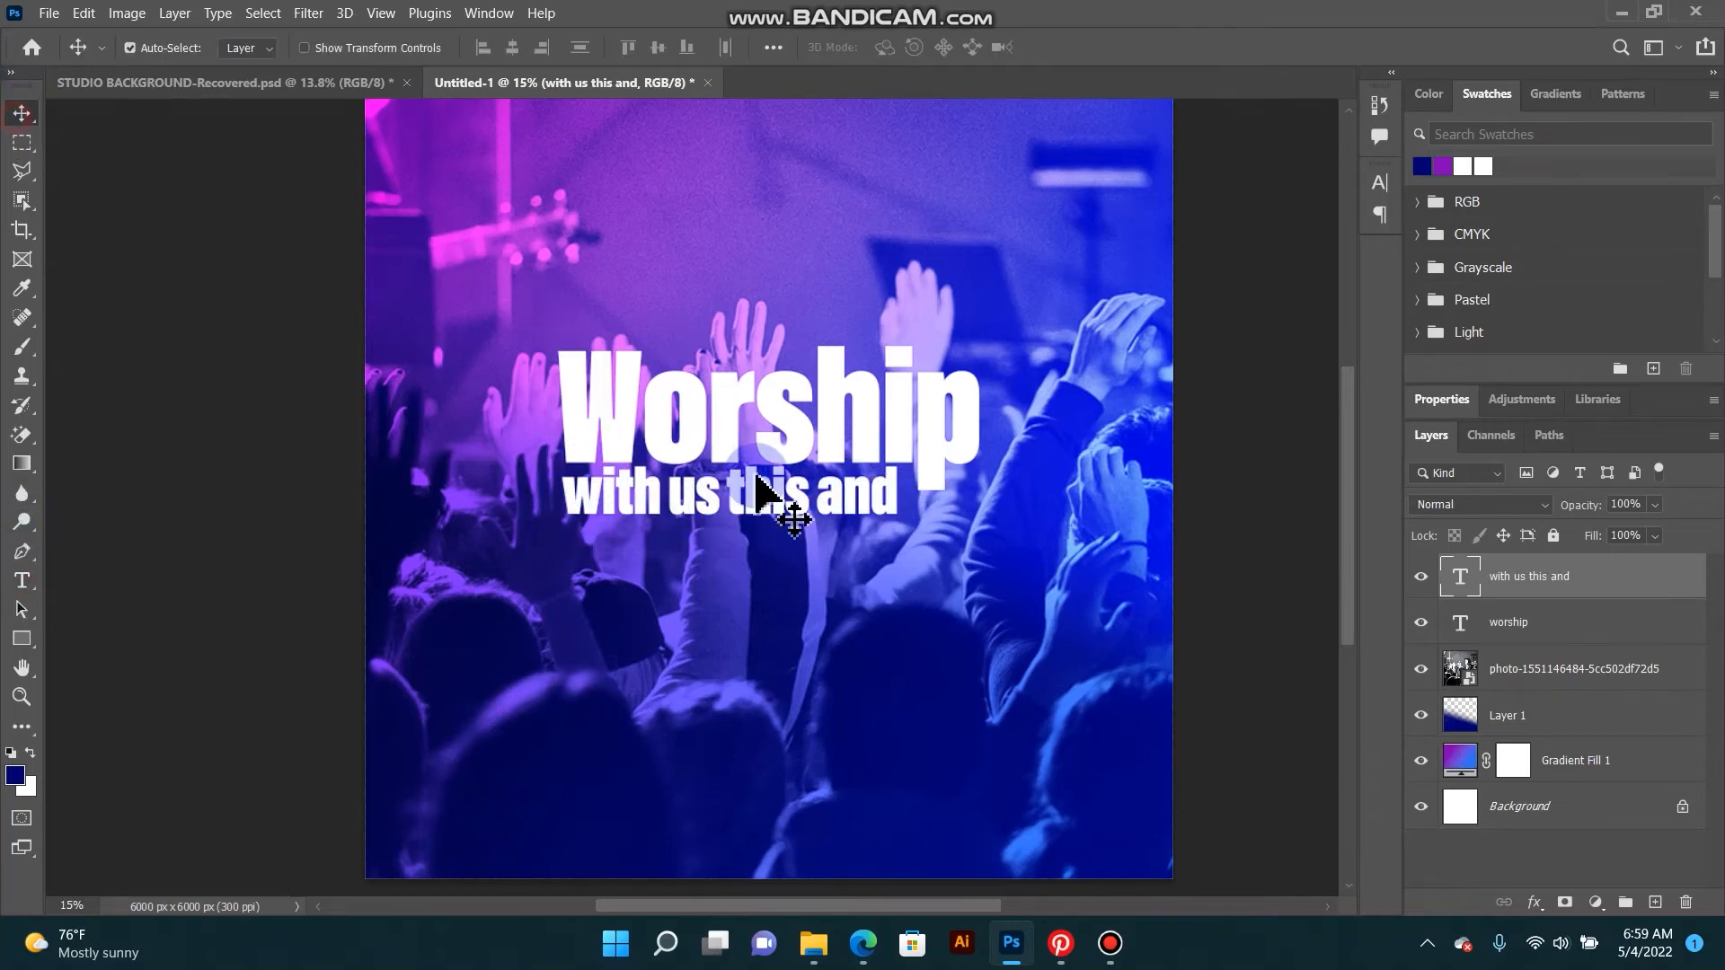
Step: Try a copy of the Worship title below the second line and delete that copy
click(730, 406)
drag(729, 409, 743, 589)
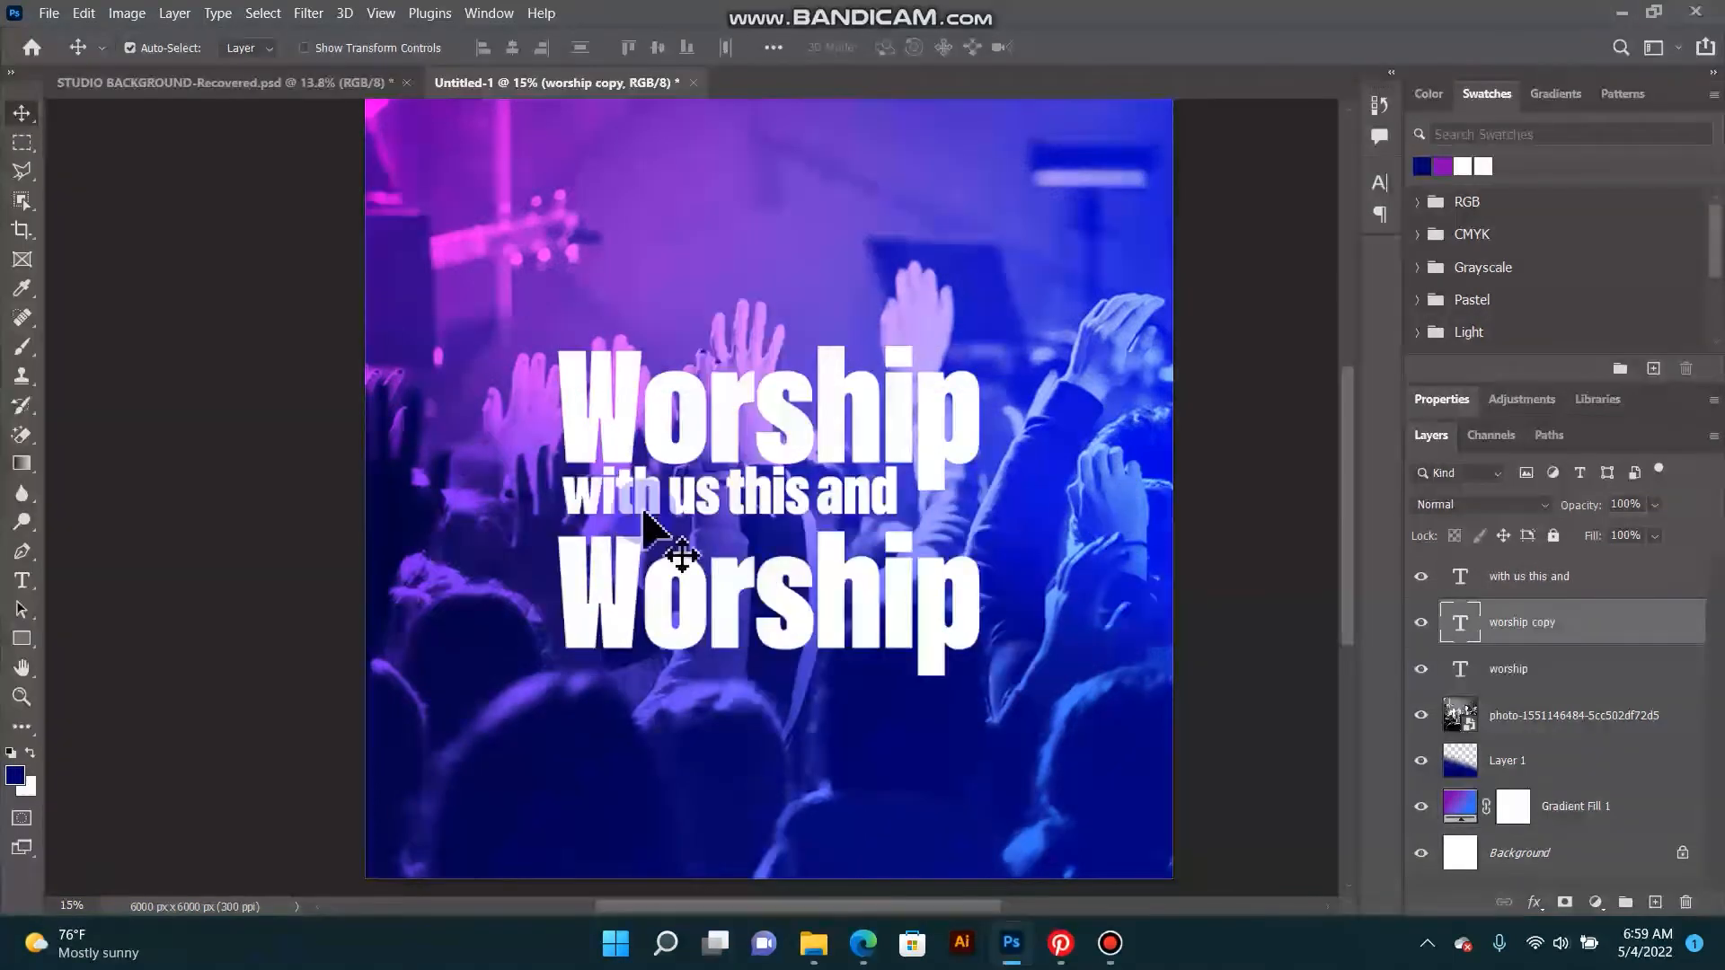
click(22, 580)
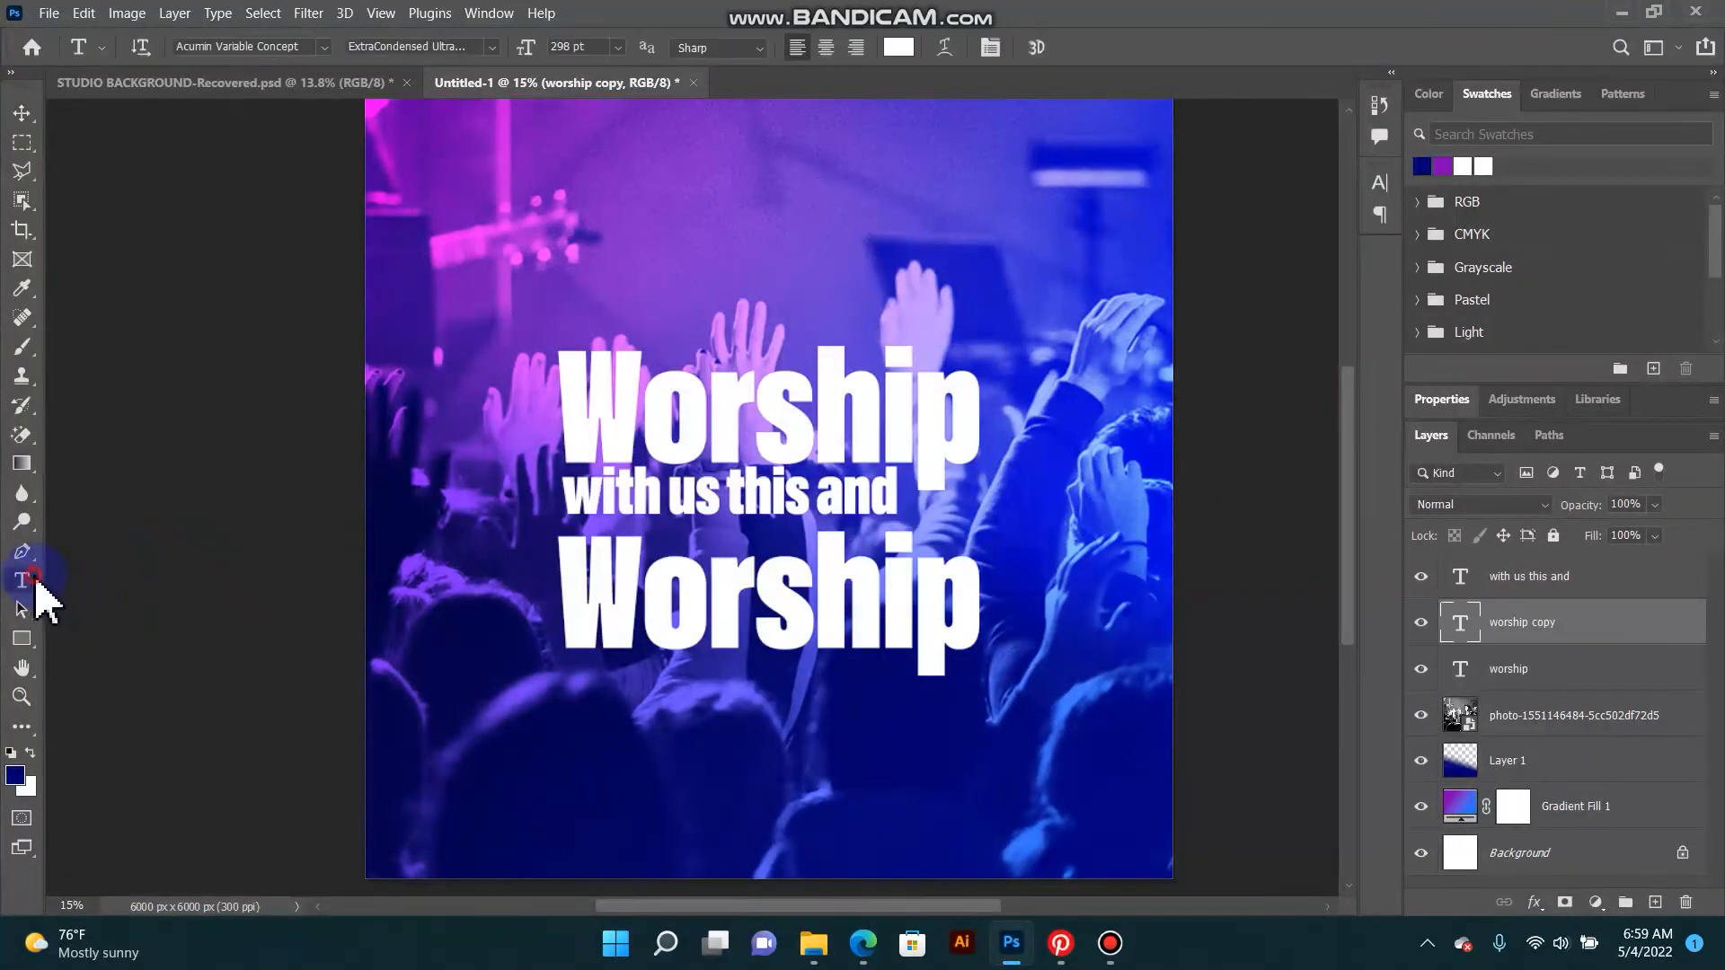
click(22, 113)
right_click(741, 594)
click(755, 606)
key(Delete)
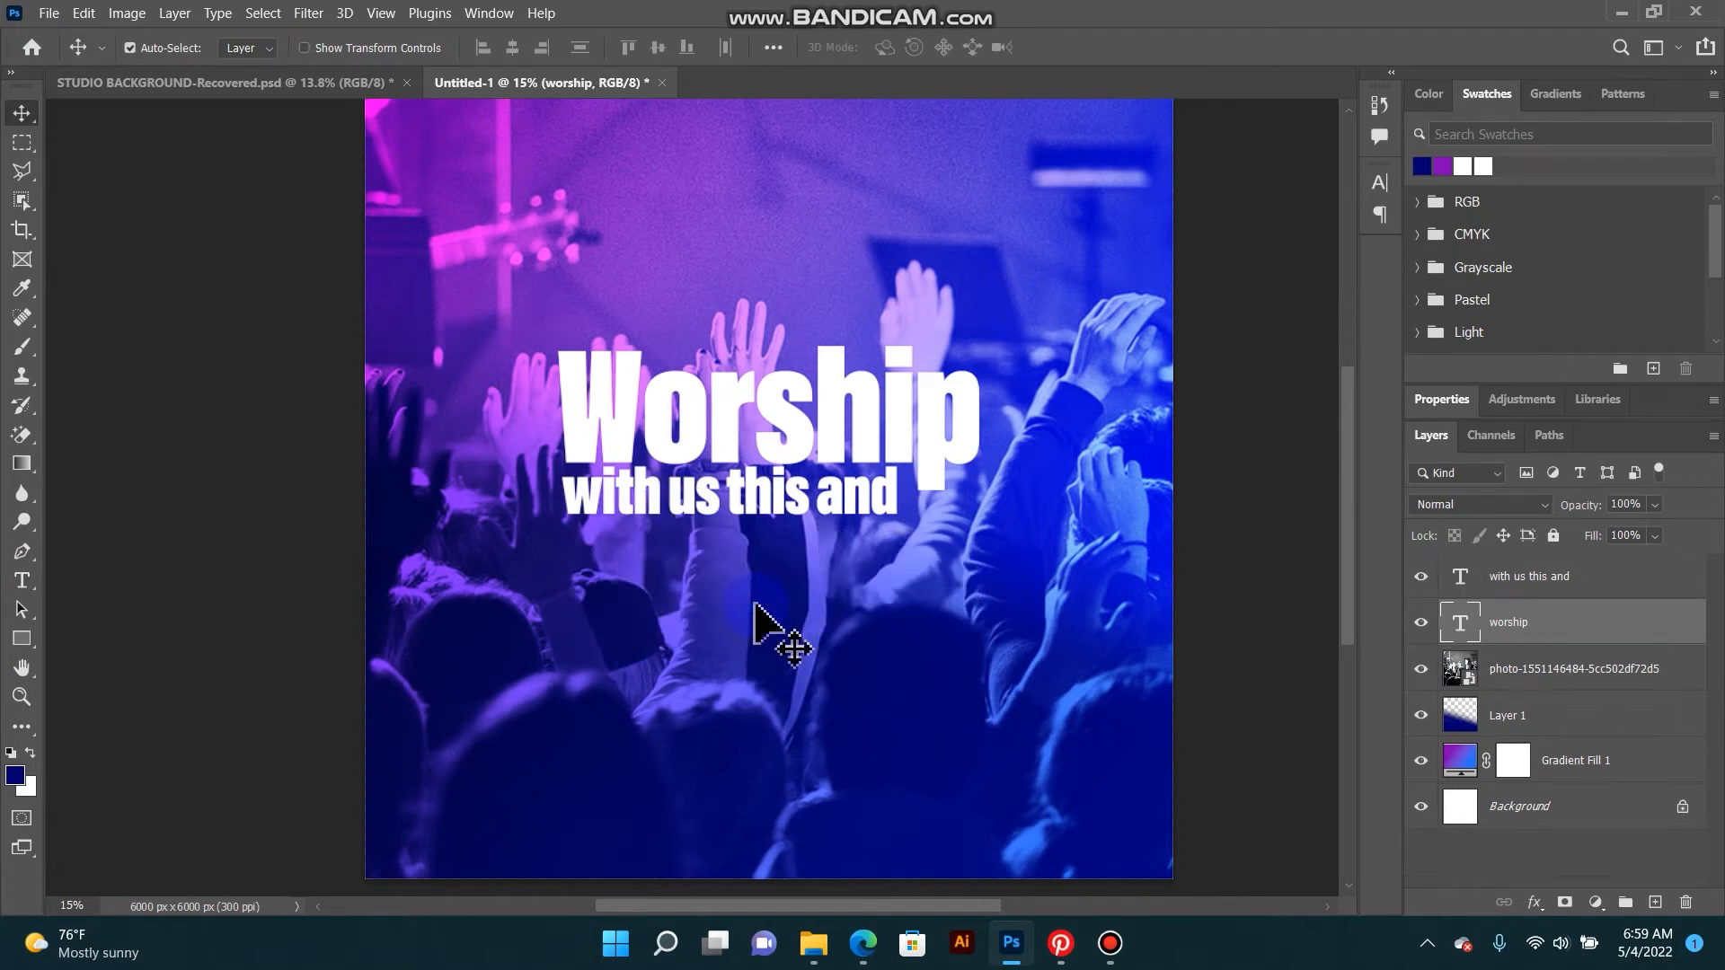
Step: Remove the words this and from the end of the second text line
click(789, 499)
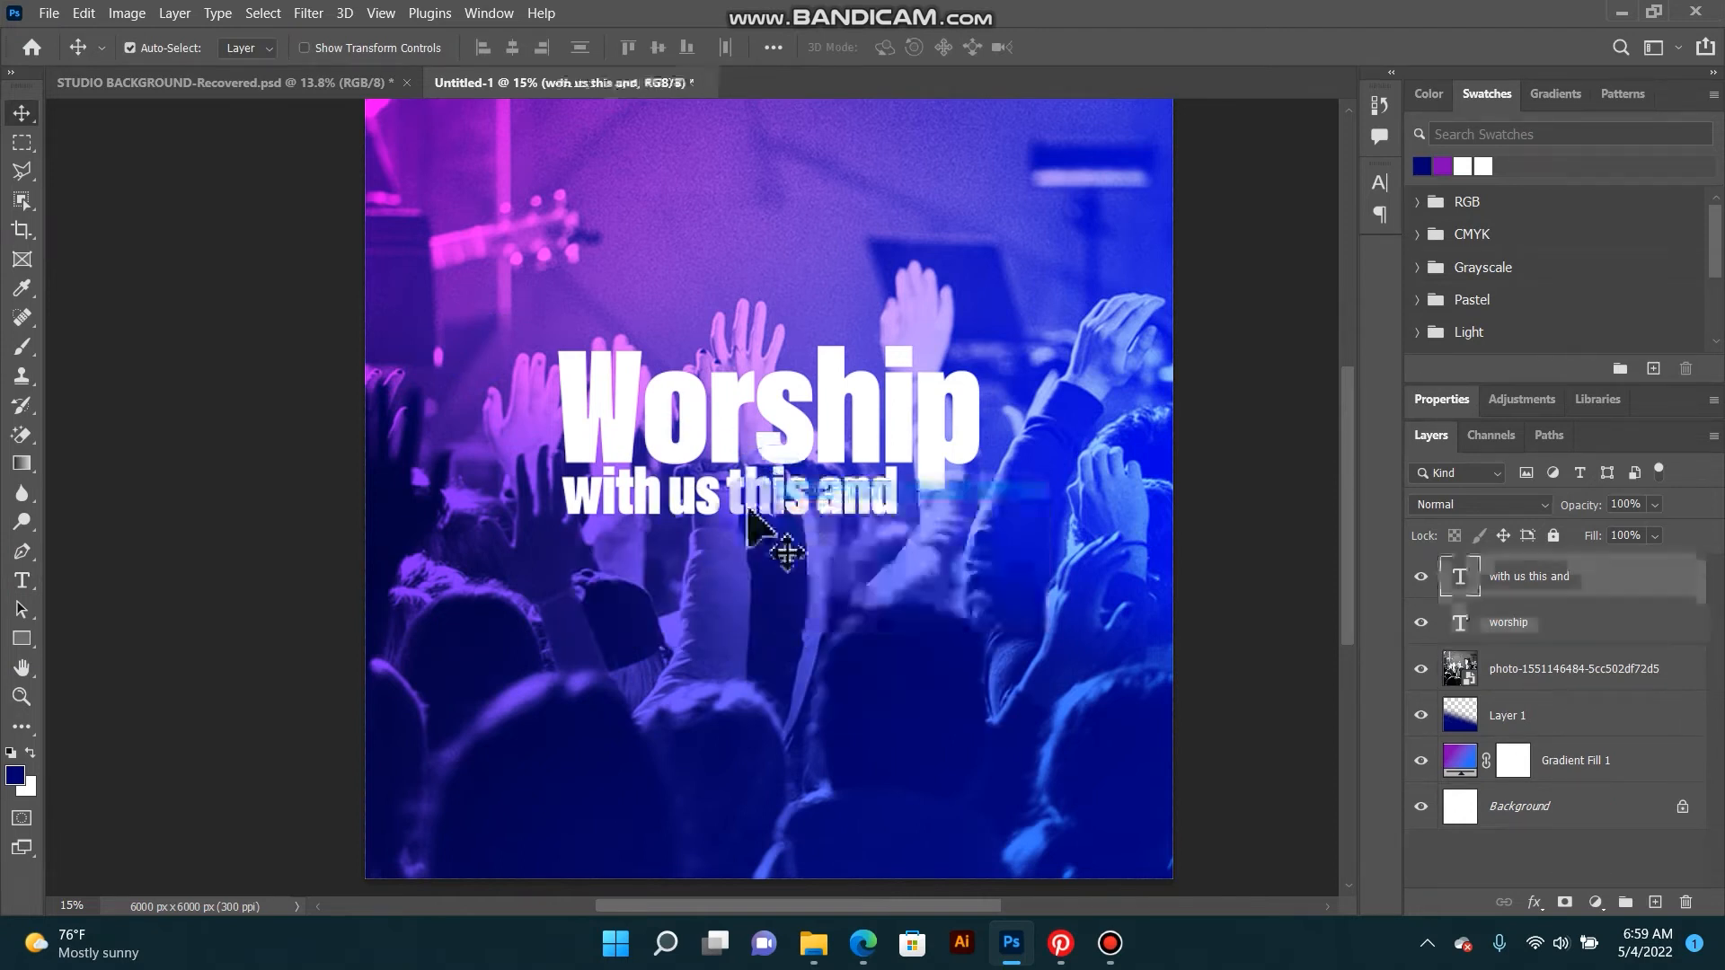
click(22, 580)
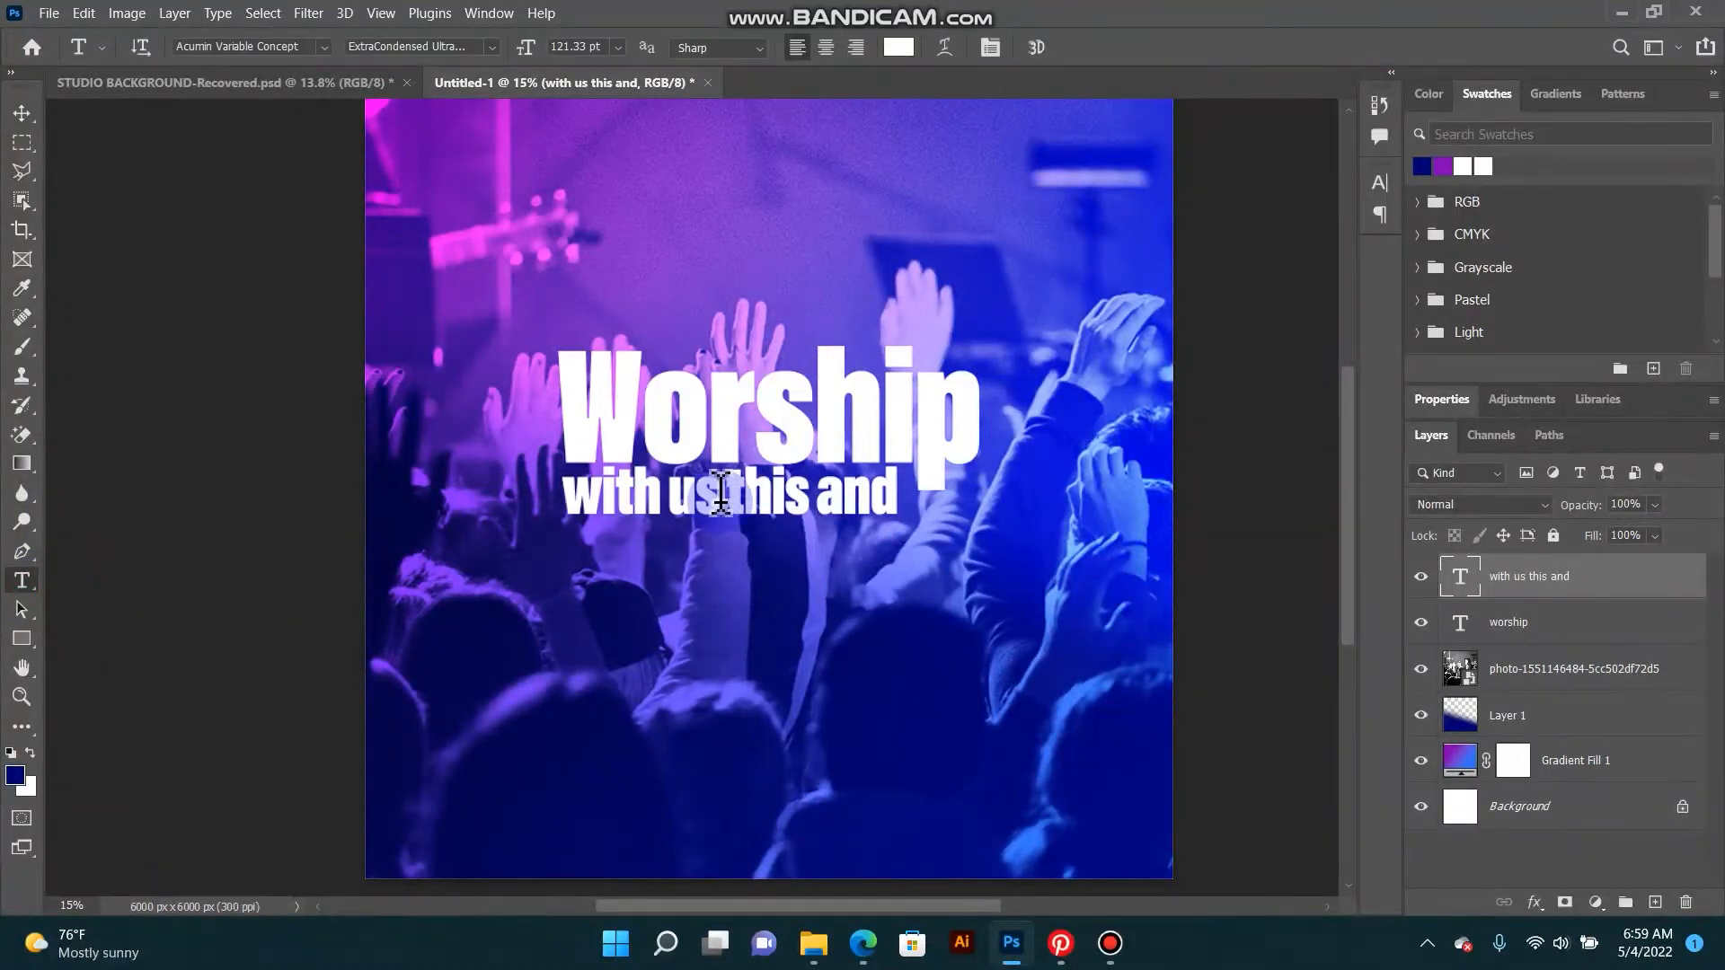
drag(721, 493, 986, 539)
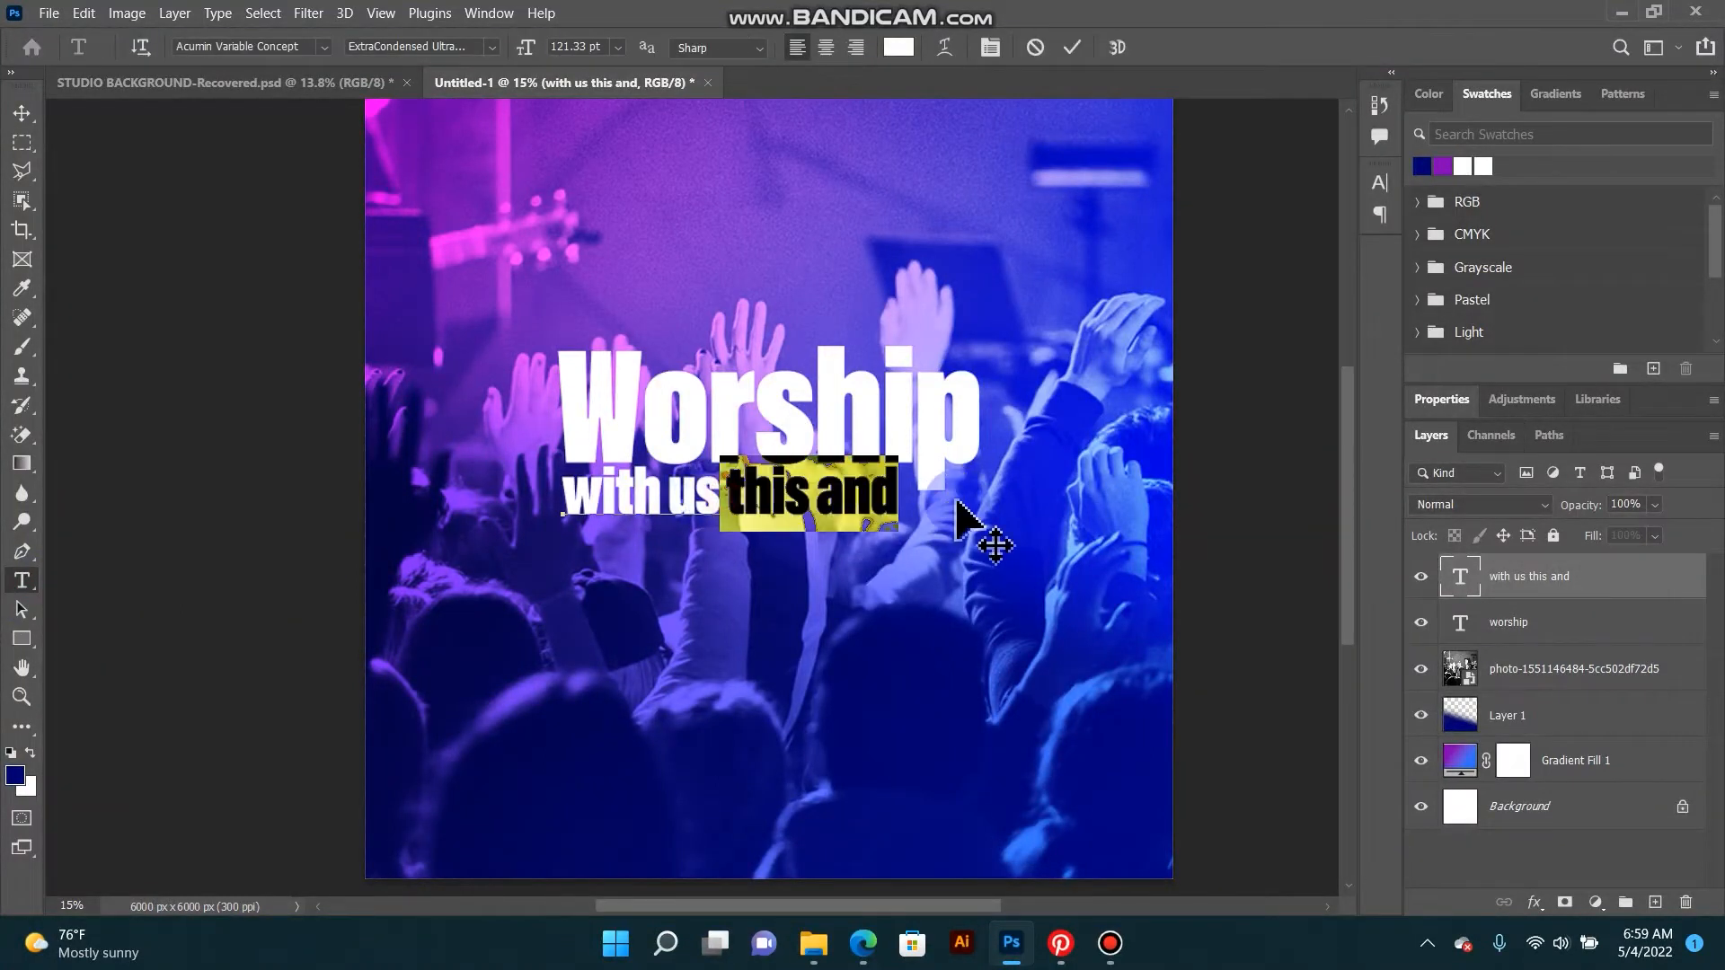
key(BackSpace)
click(22, 113)
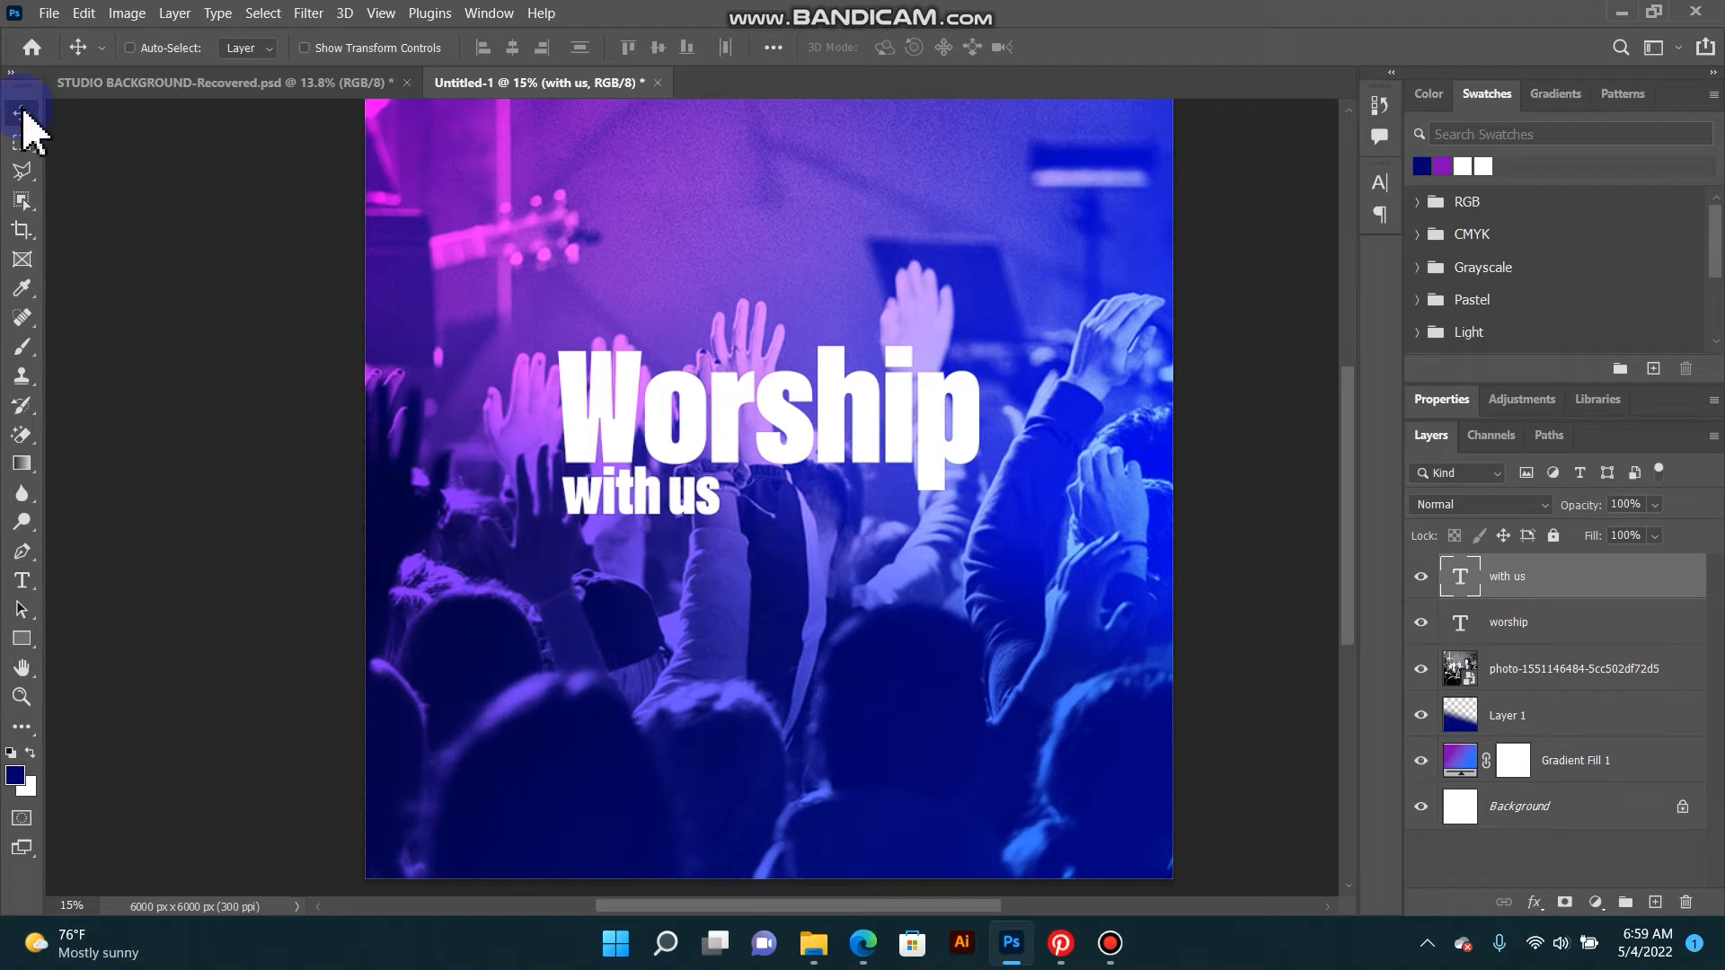
Step: Enlarge the with us text to about 265 pt beneath Worship
key(ctrl+t)
drag(722, 544, 907, 546)
key(Return)
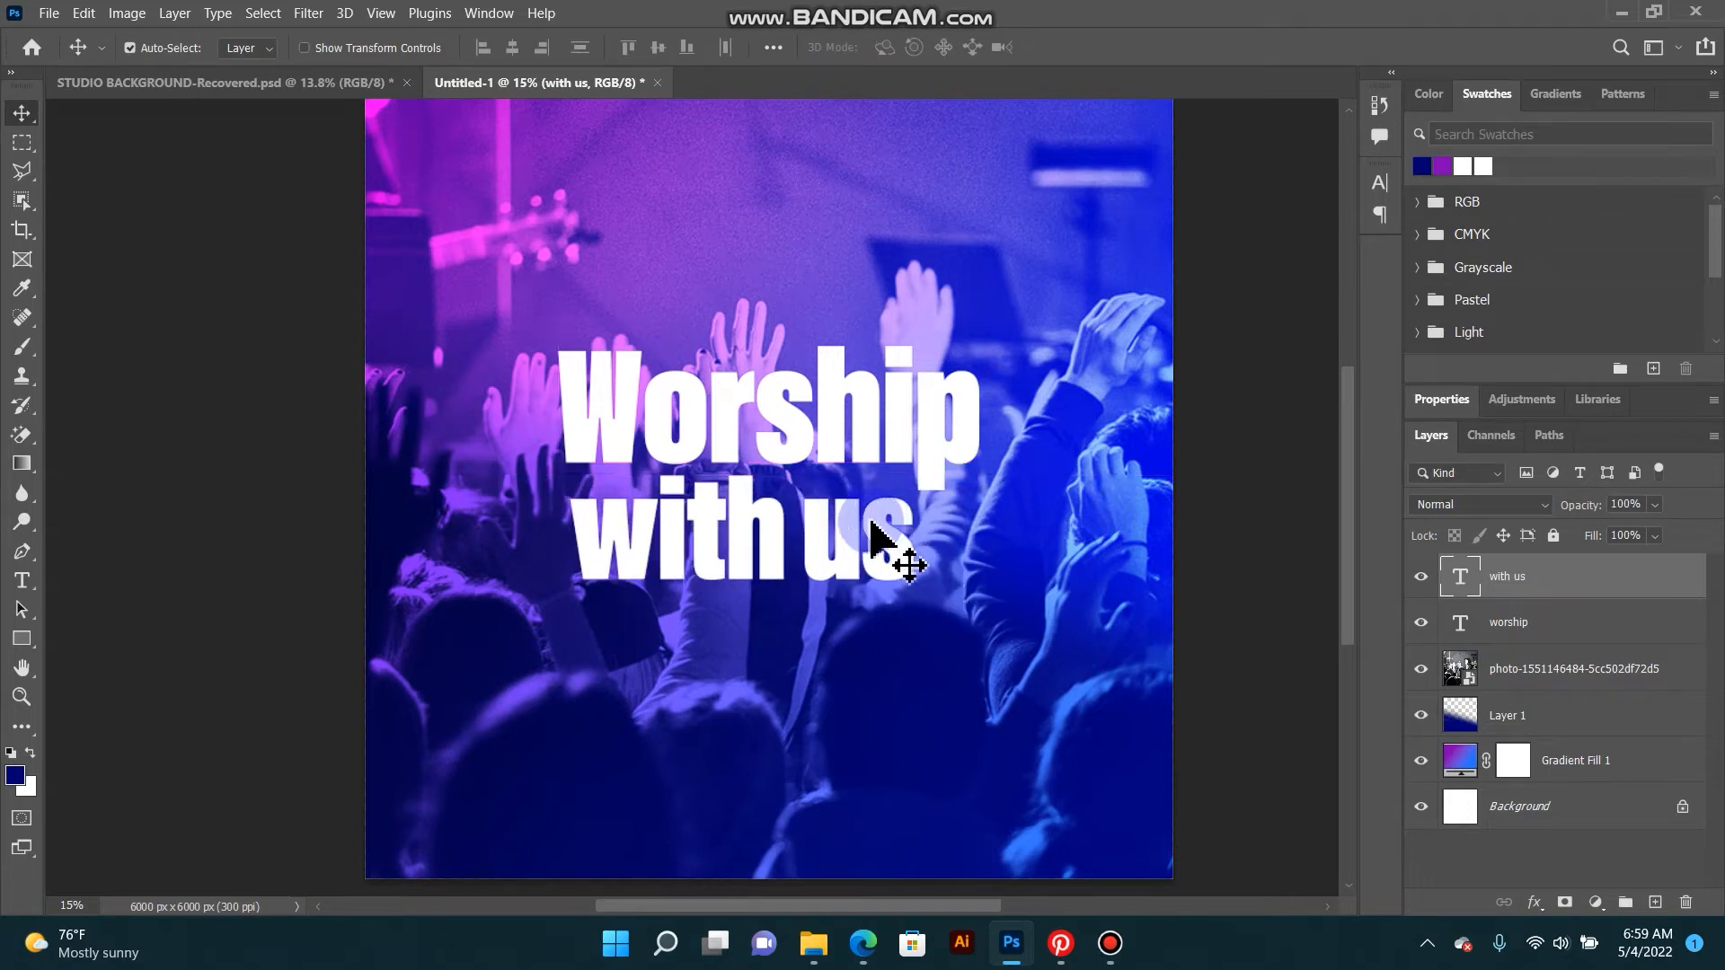
Step: Duplicate the with us text below itself and replace the copy's wording with Sunday
right_click(841, 529)
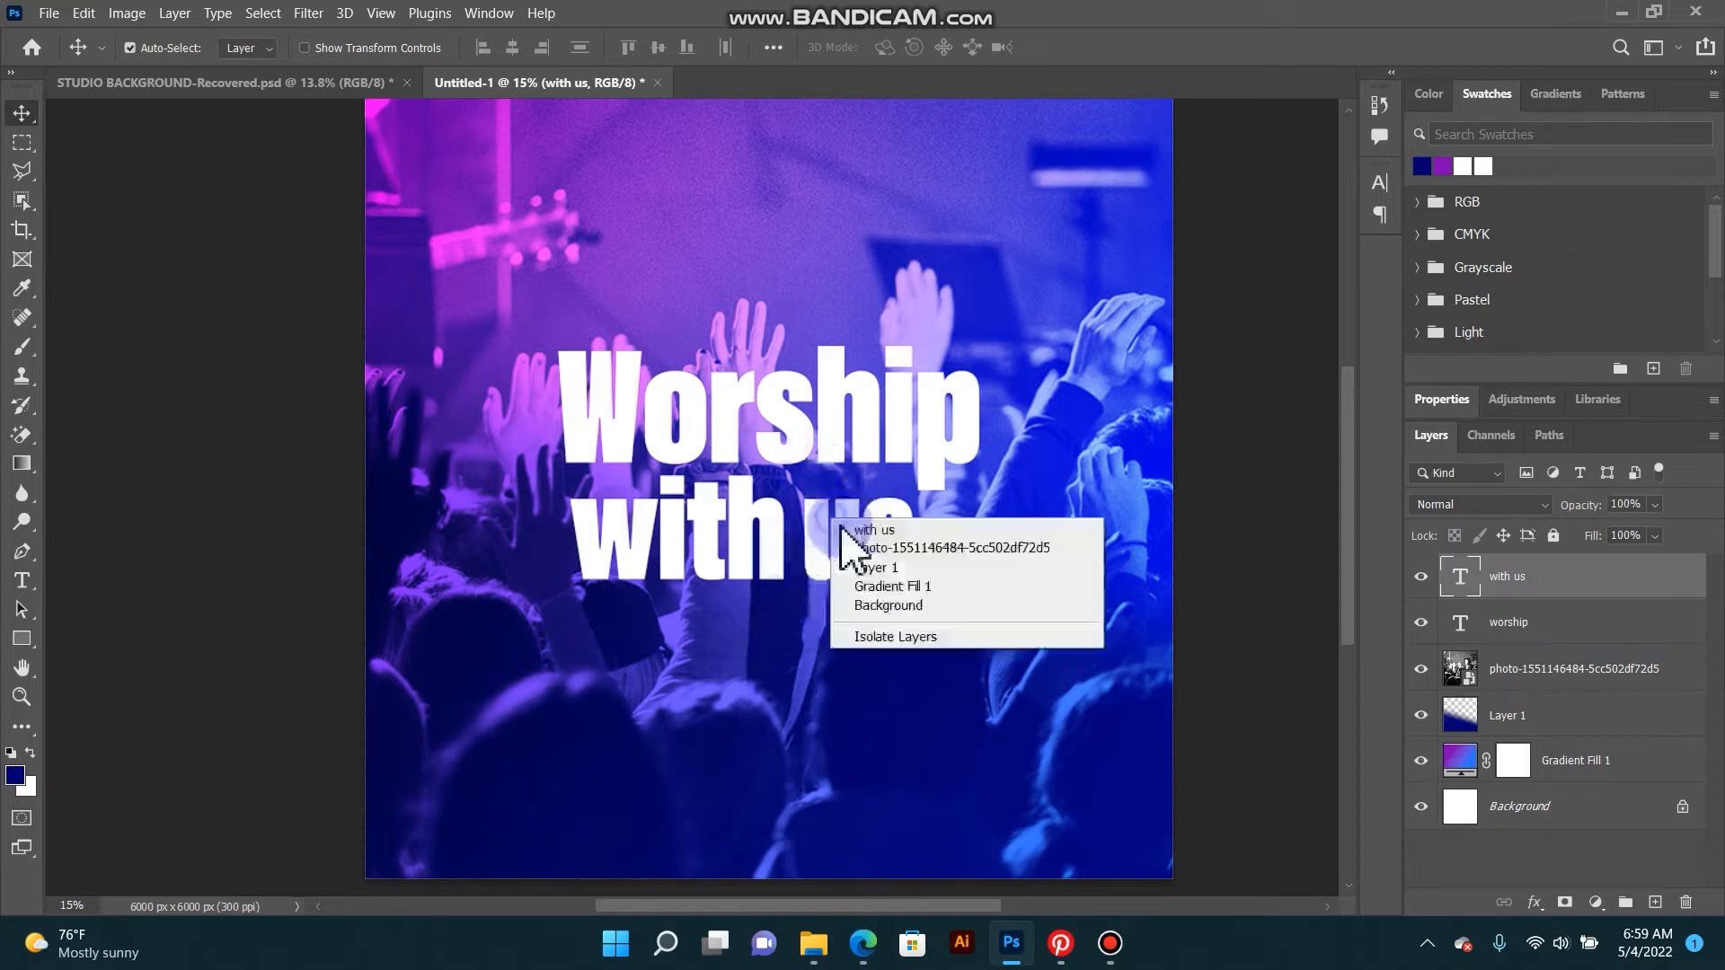
drag(854, 527, 865, 662)
click(23, 580)
click(745, 684)
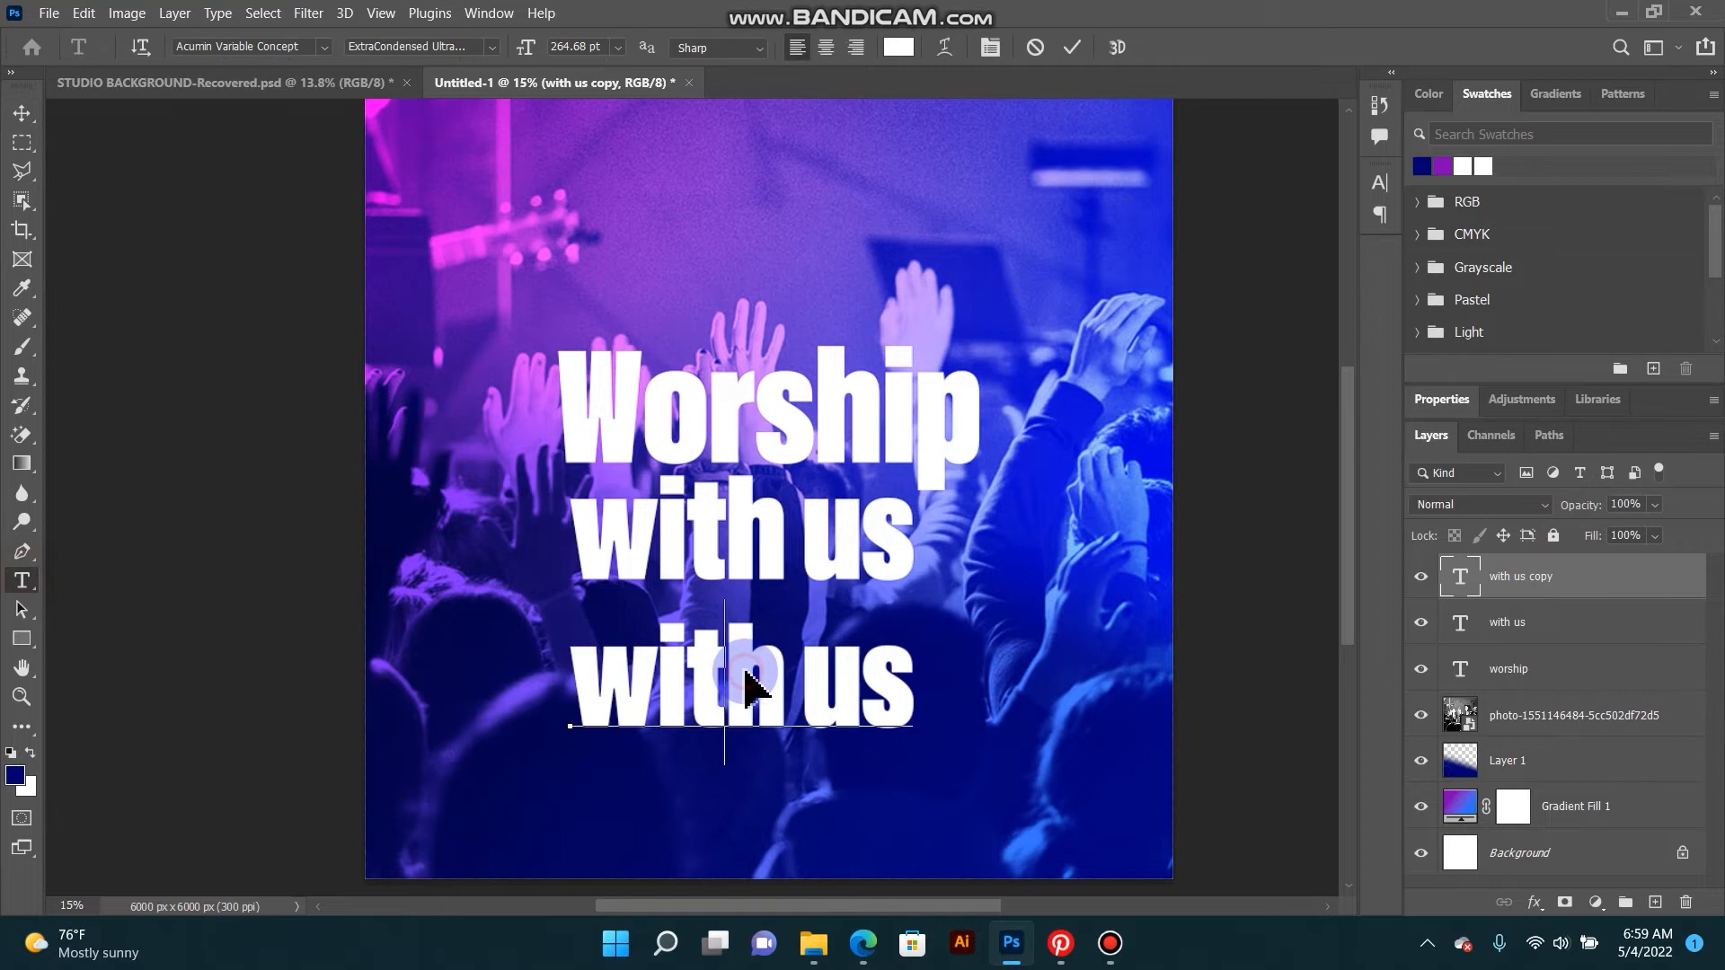
key(ctrl+a)
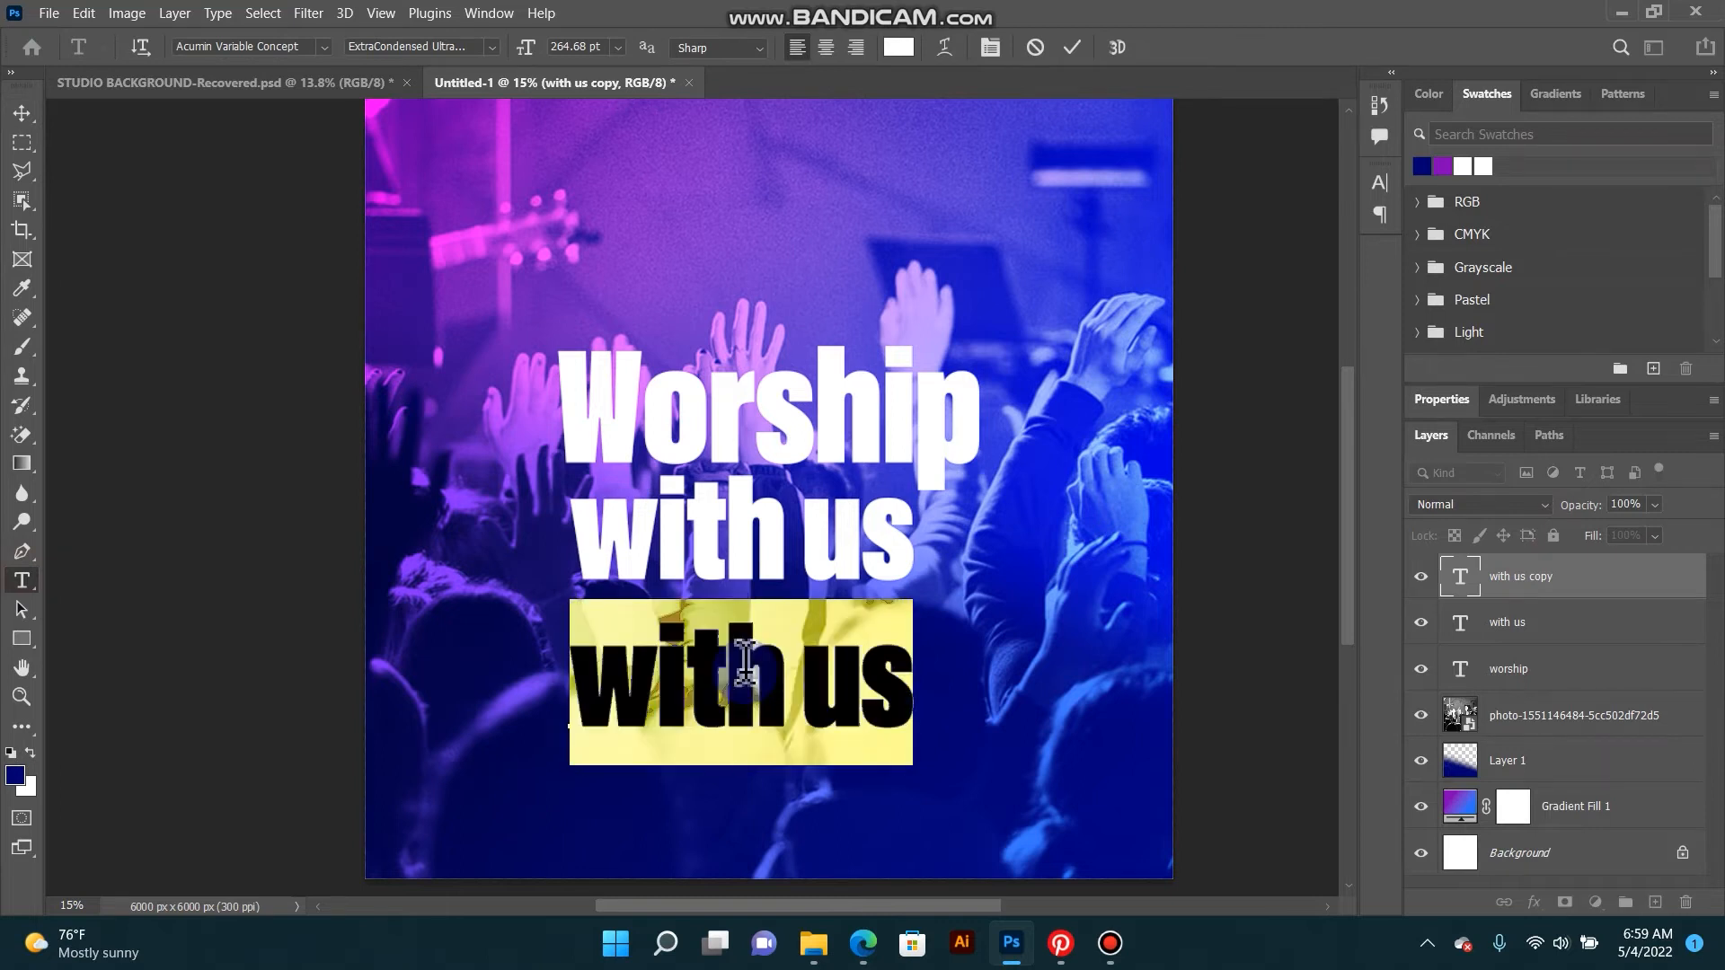
text(SU)
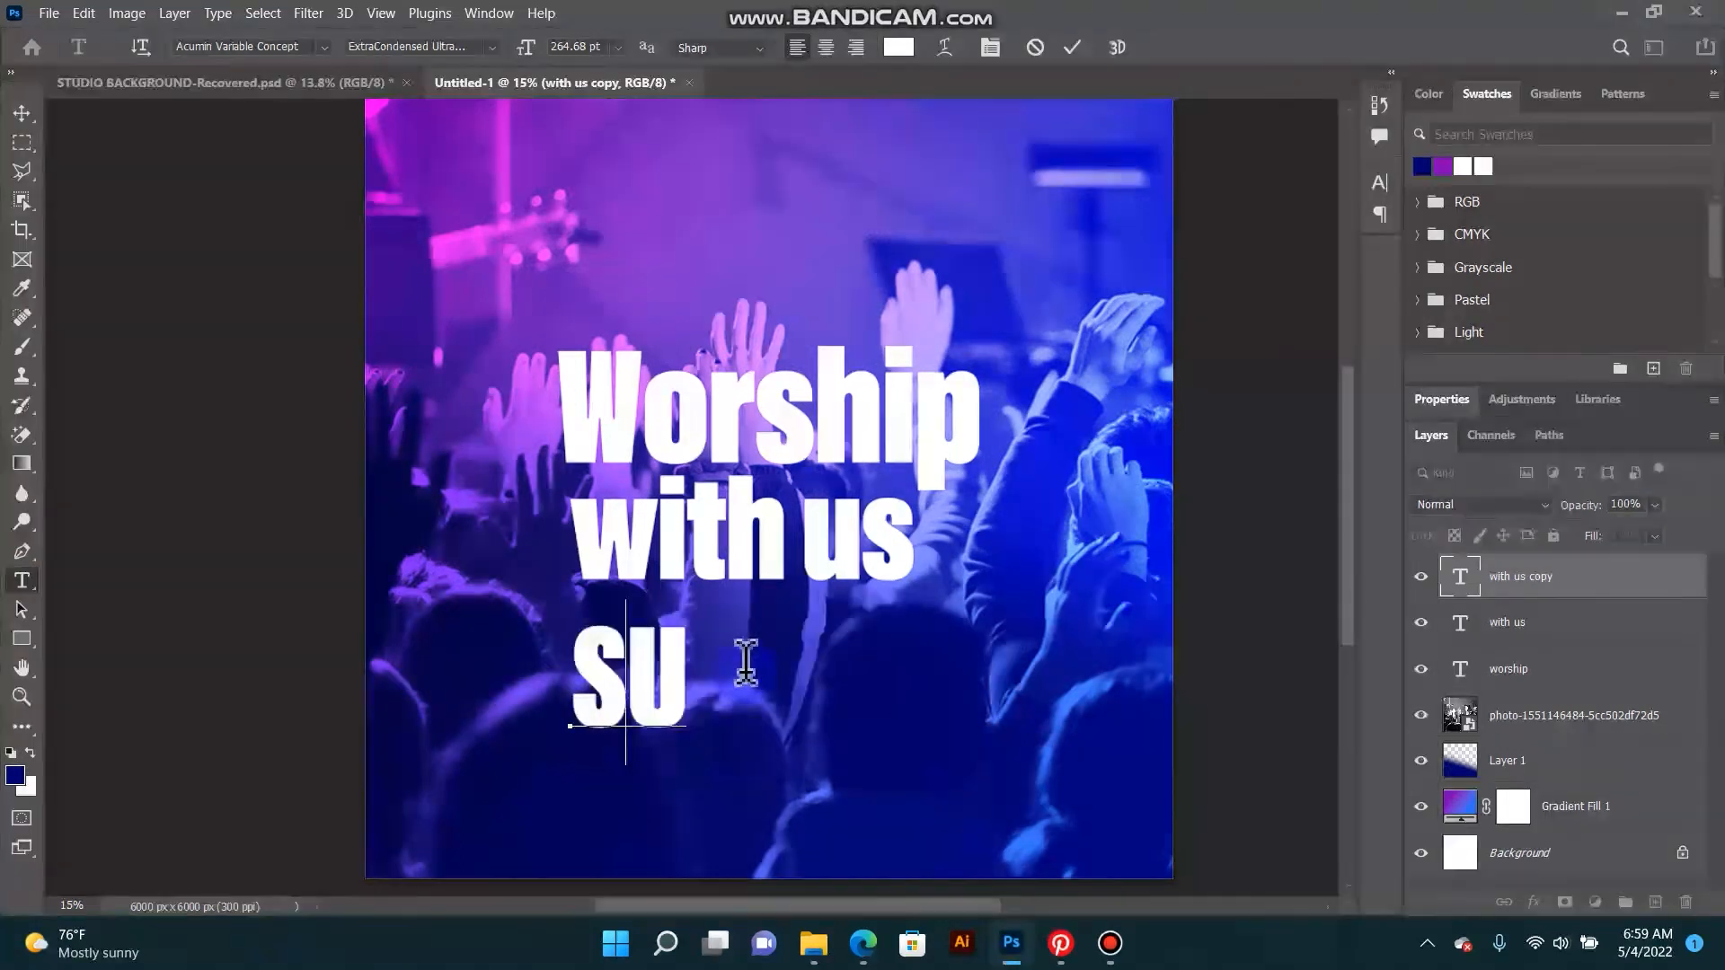
key(BackSpace)
text(u)
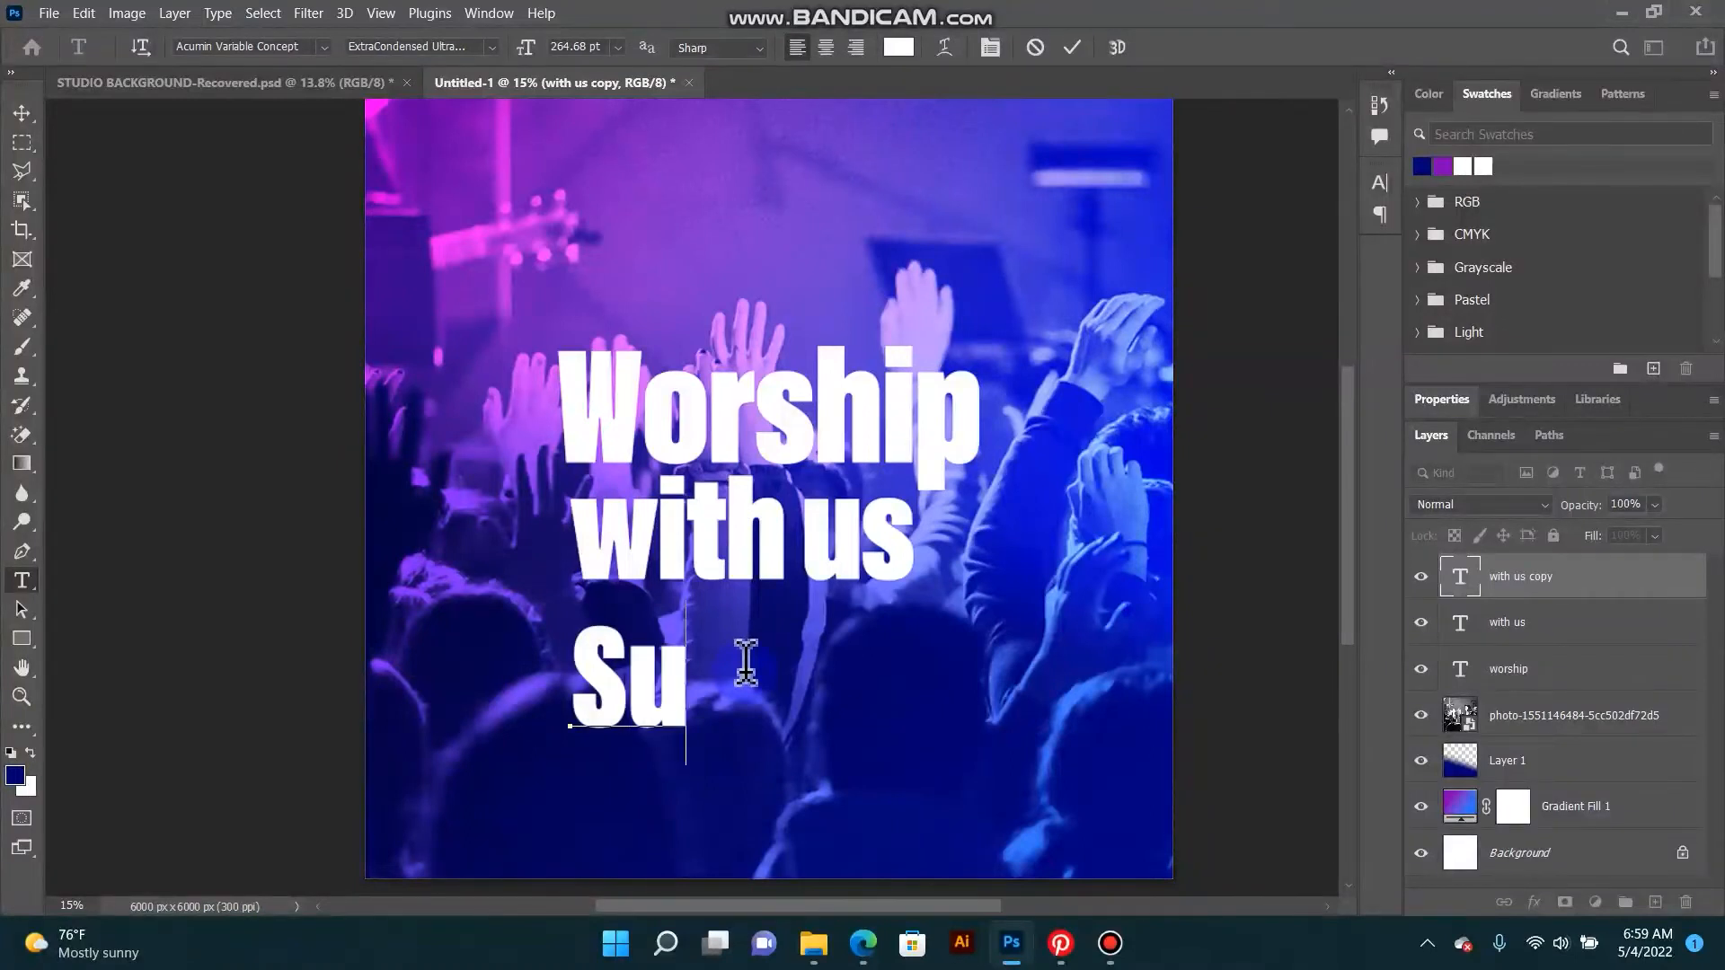
text(nday)
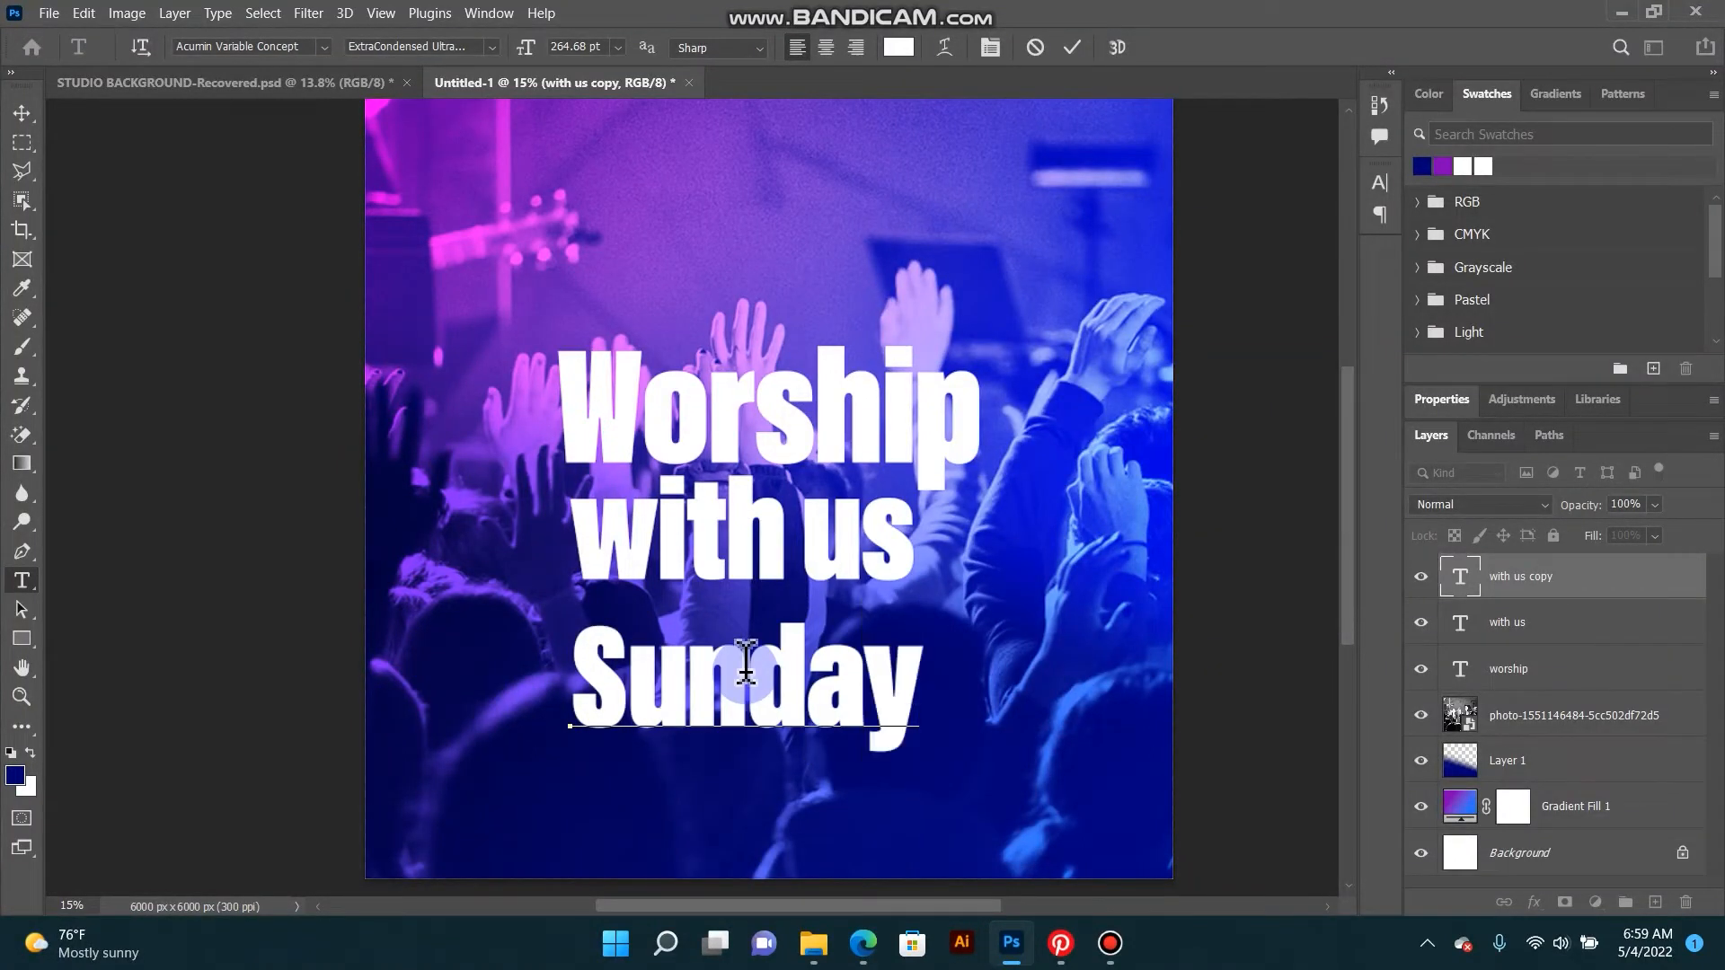
Step: Move Sunday up beneath with us and scale it down to about 126 pt
click(21, 112)
drag(685, 731, 716, 713)
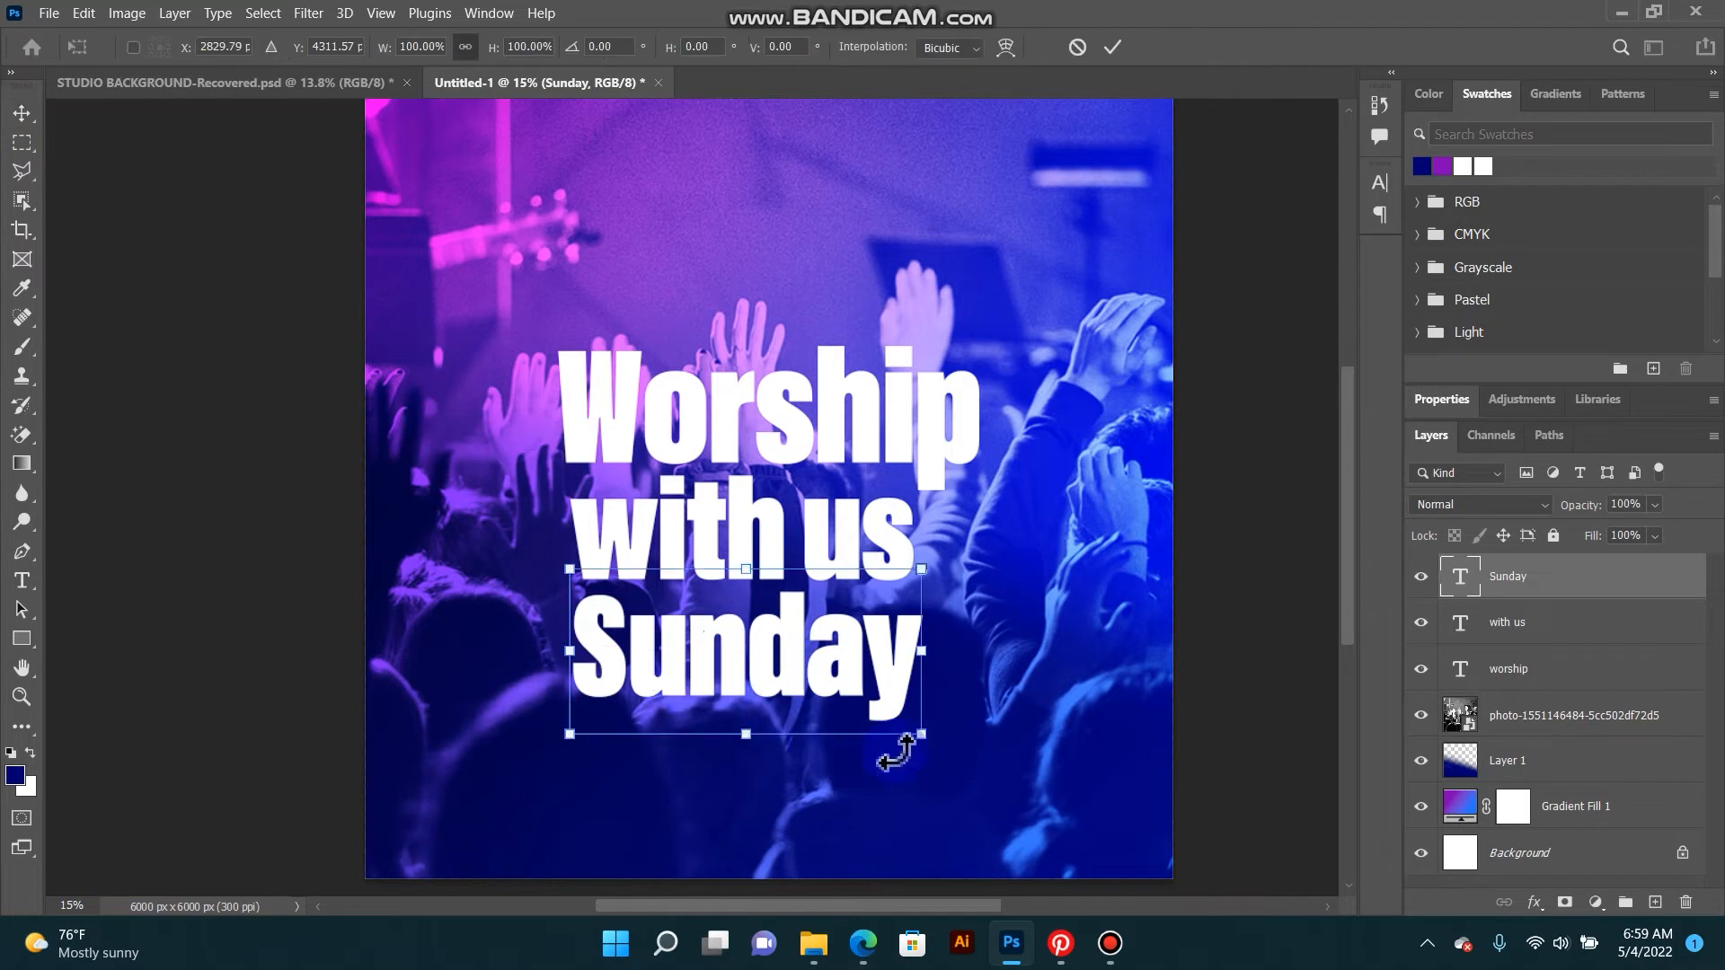
drag(918, 732, 794, 654)
key(Return)
click(217, 576)
Step: Insert the word Every before Sunday in the third text line
click(22, 579)
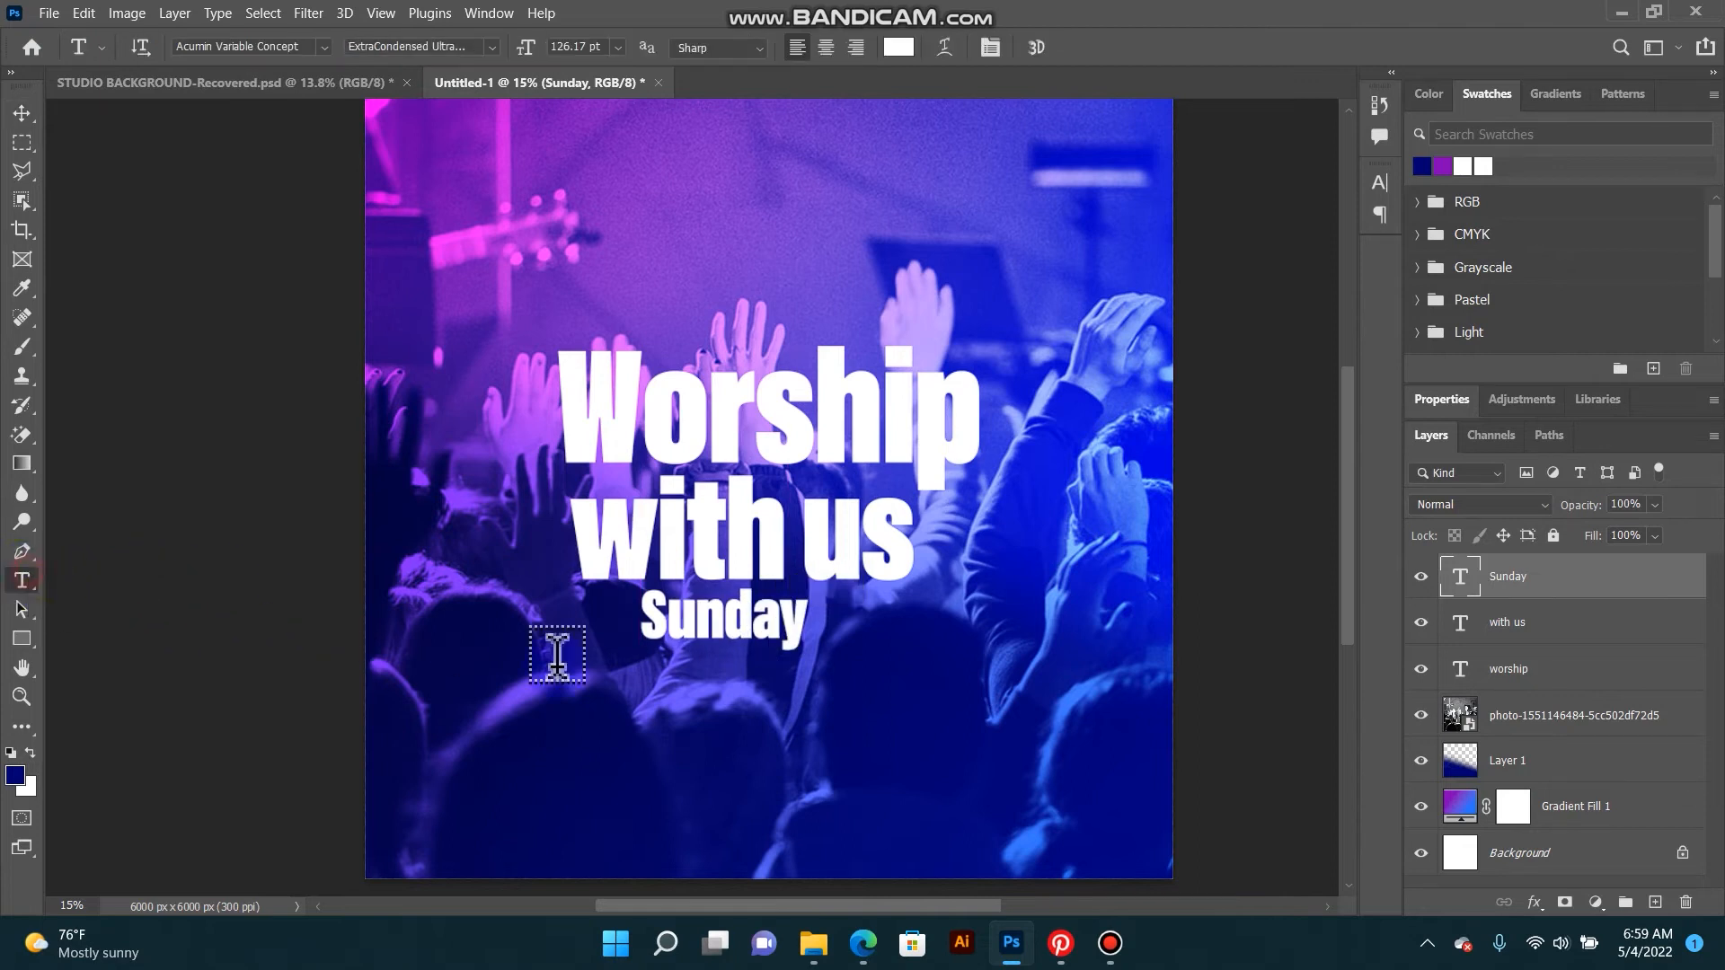
click(650, 615)
text(Eve)
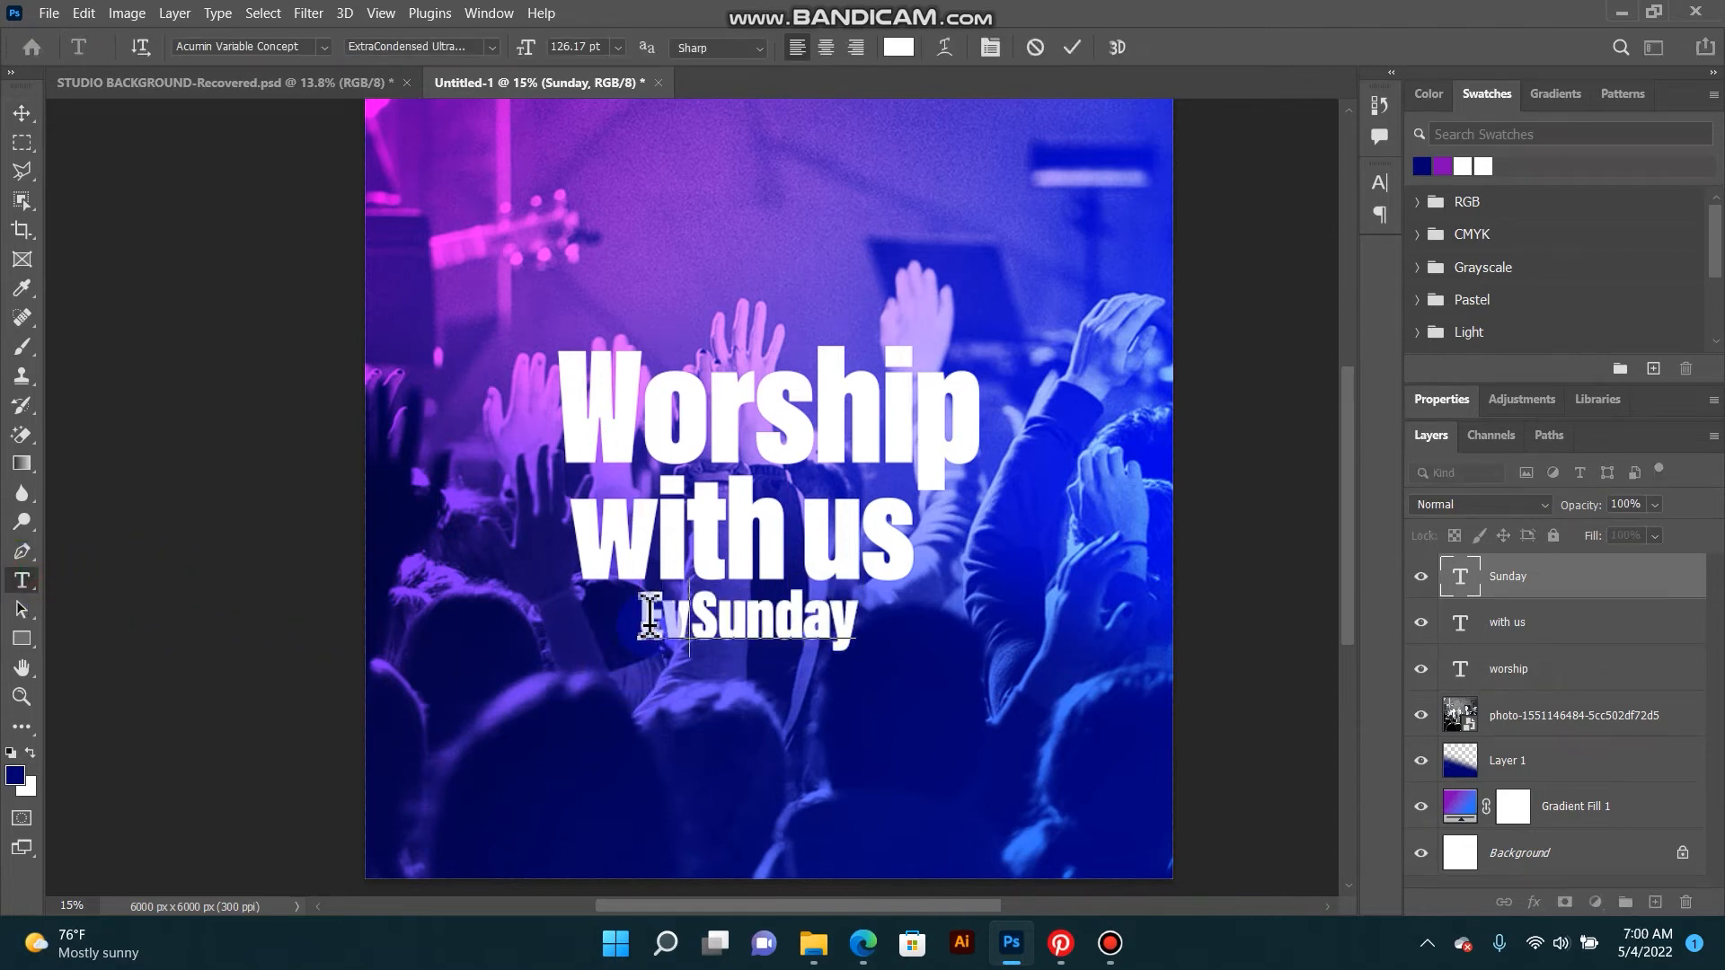
text(ry)
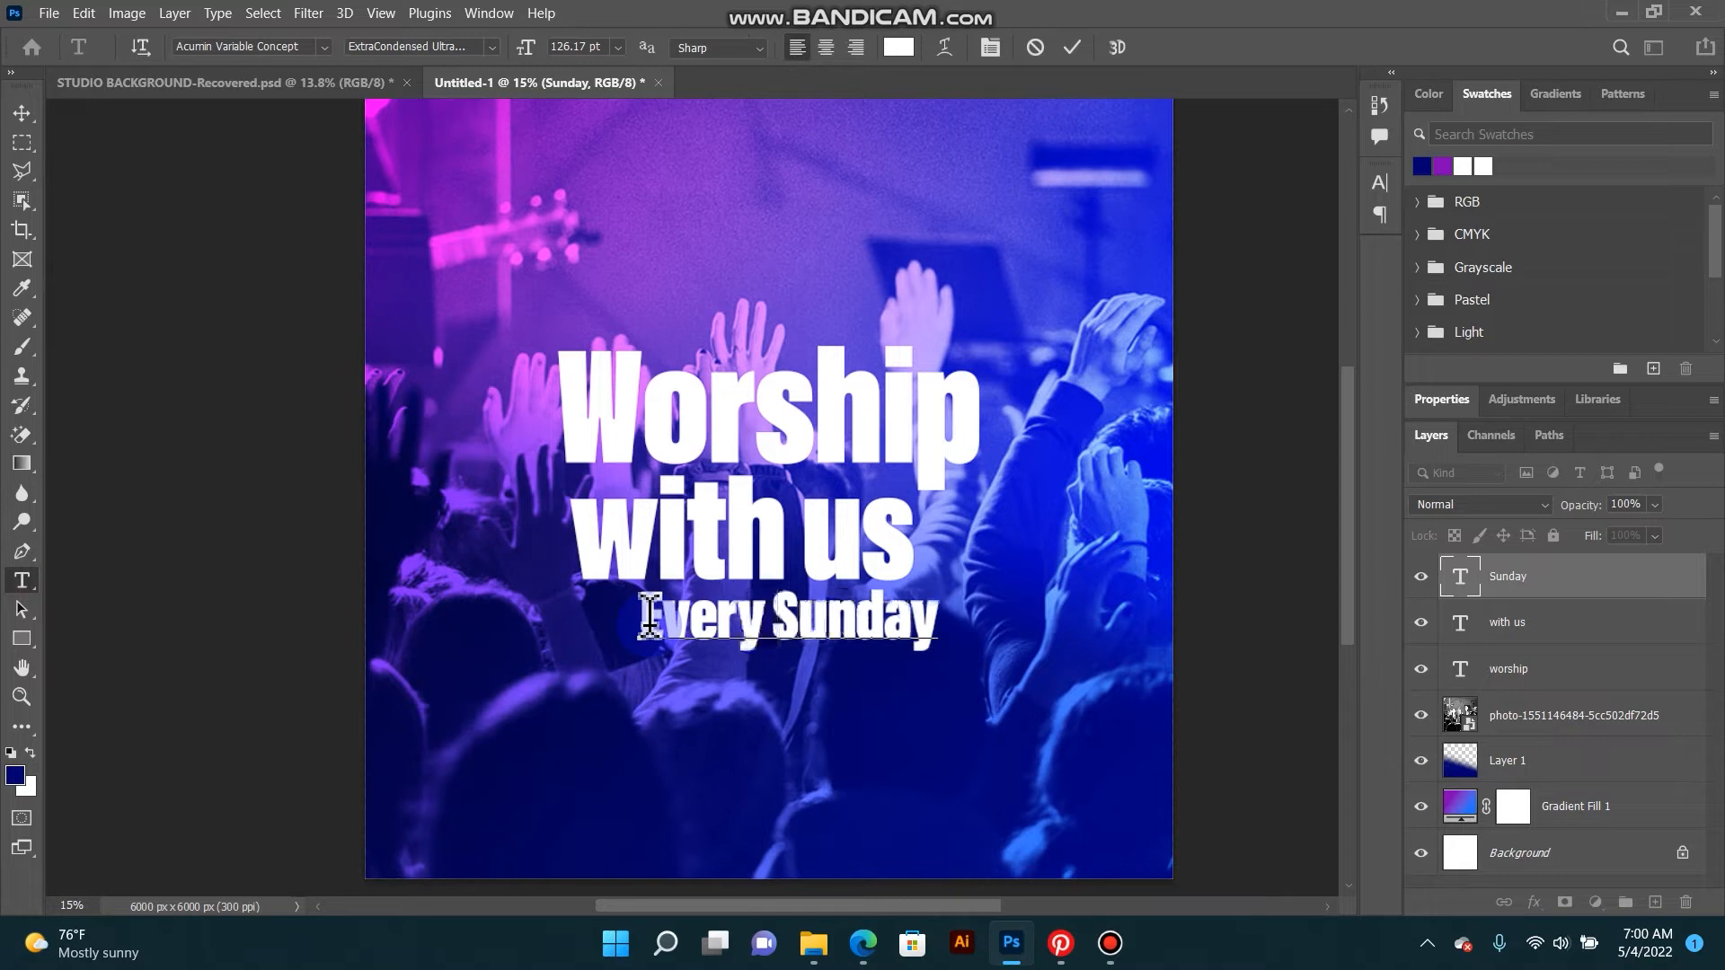
click(124, 206)
Step: Align Every Sunday with the start of with us and enlarge it to about 132%
click(21, 112)
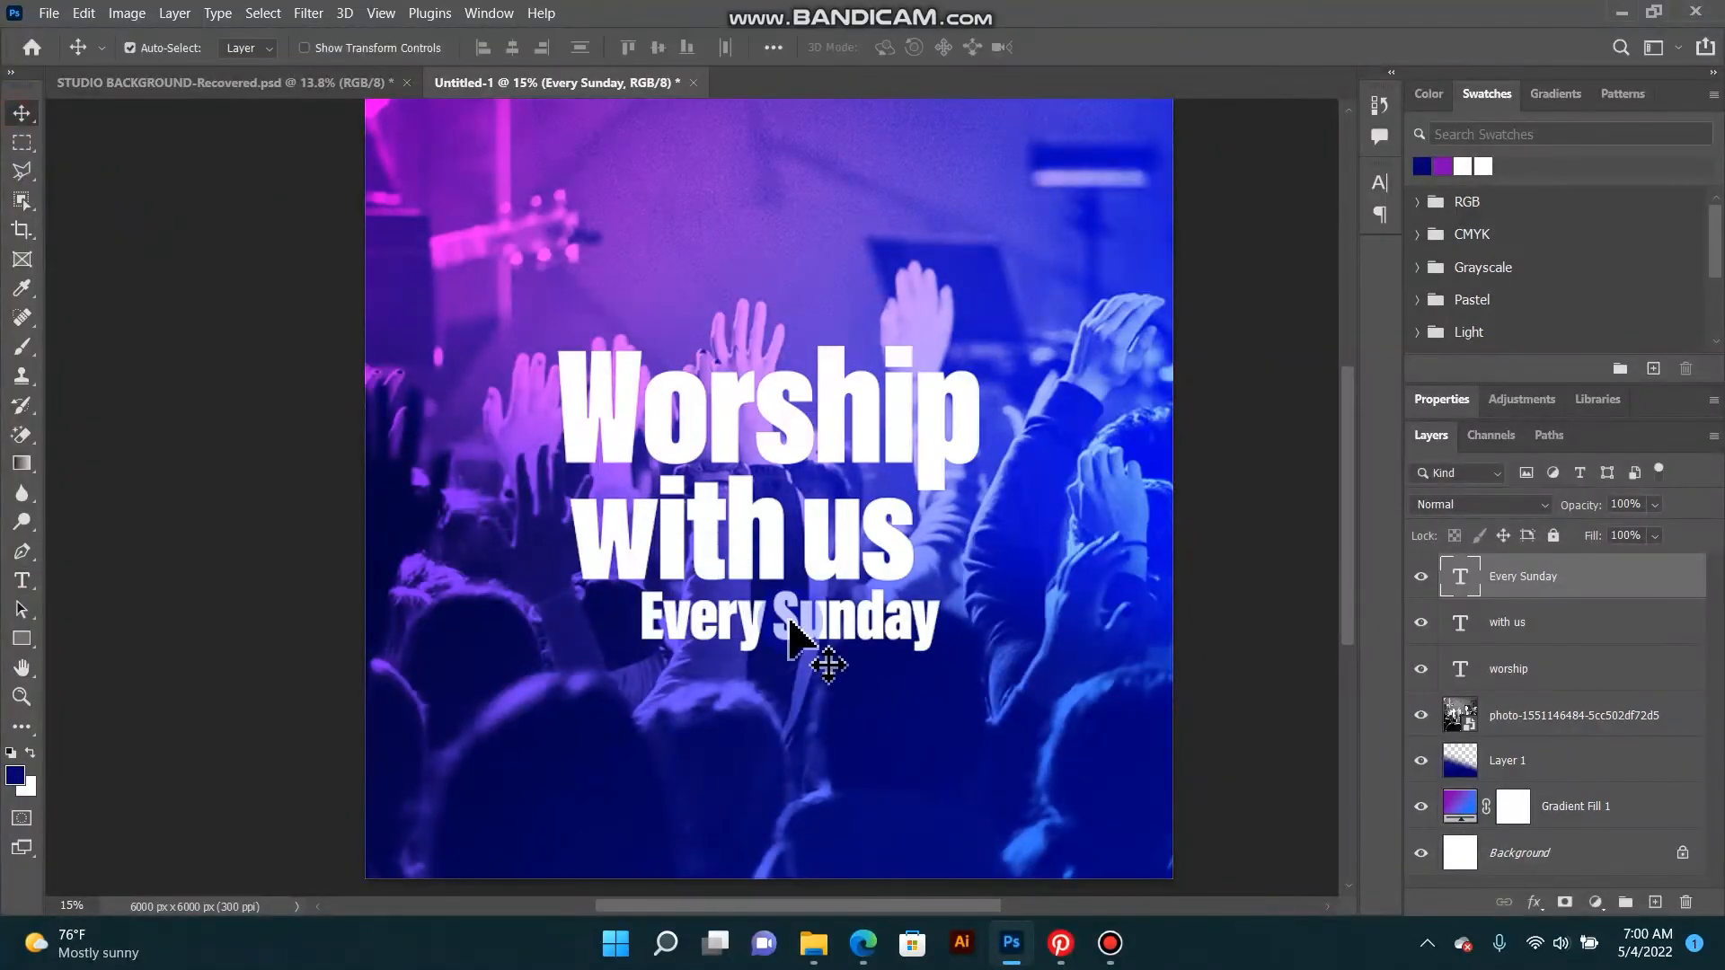
drag(759, 640, 719, 629)
right_click(746, 627)
click(760, 637)
key(ctrl+t)
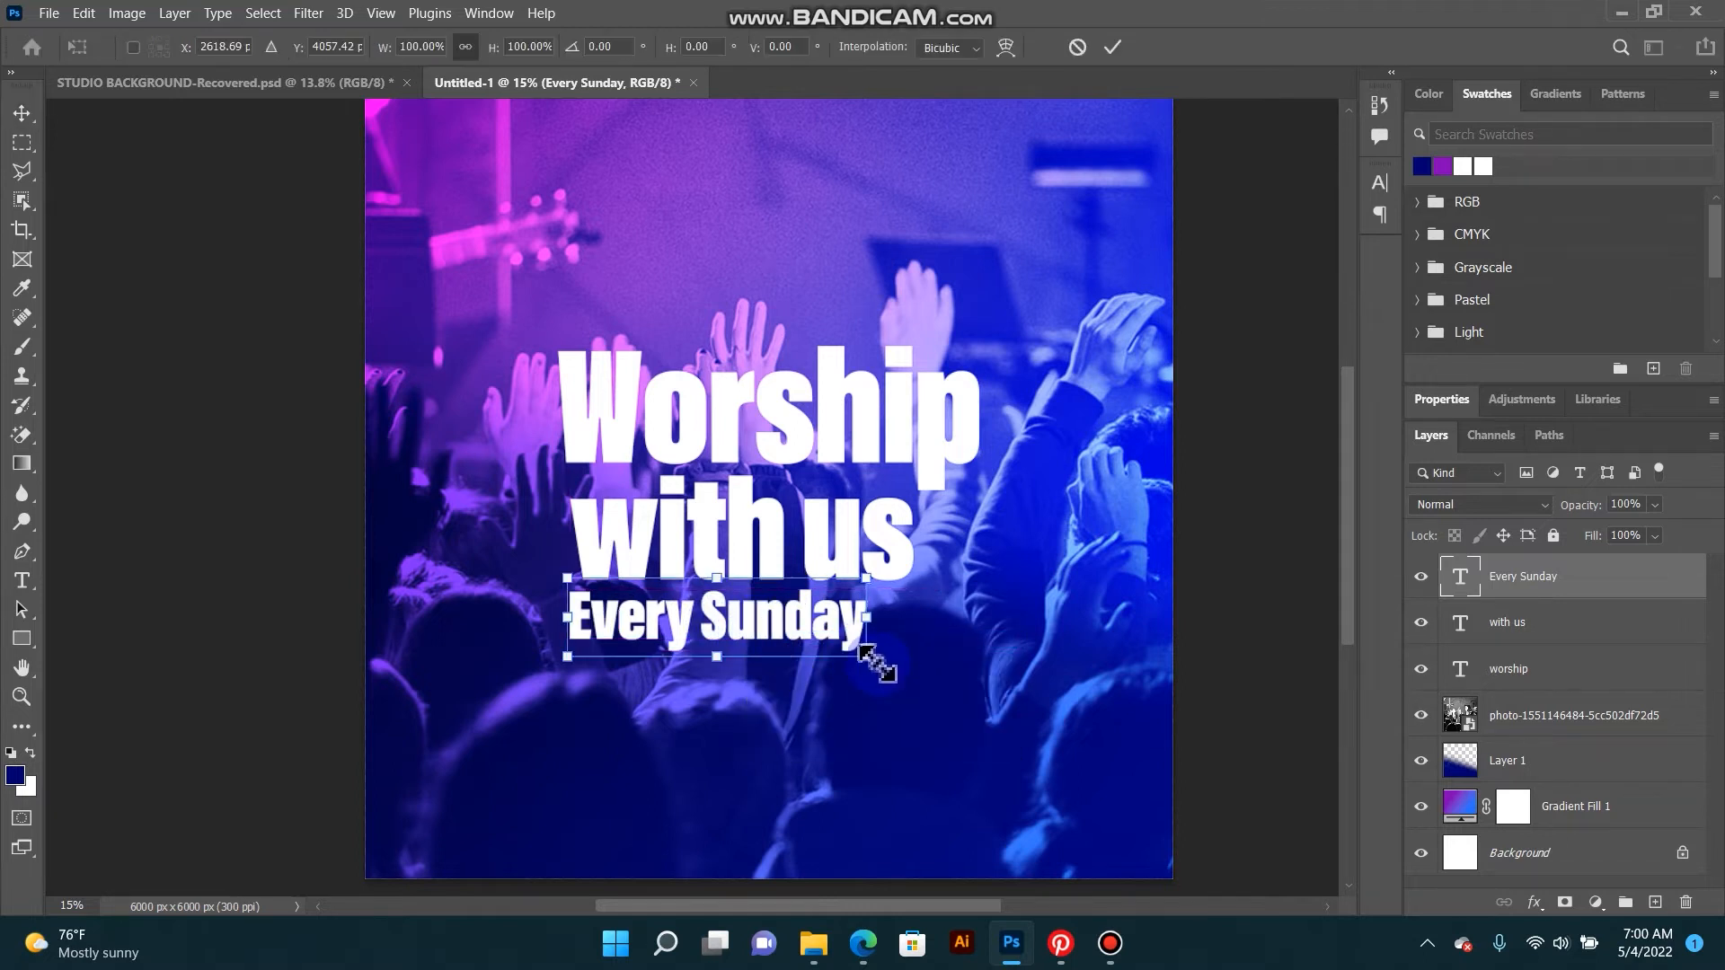
drag(876, 664, 967, 692)
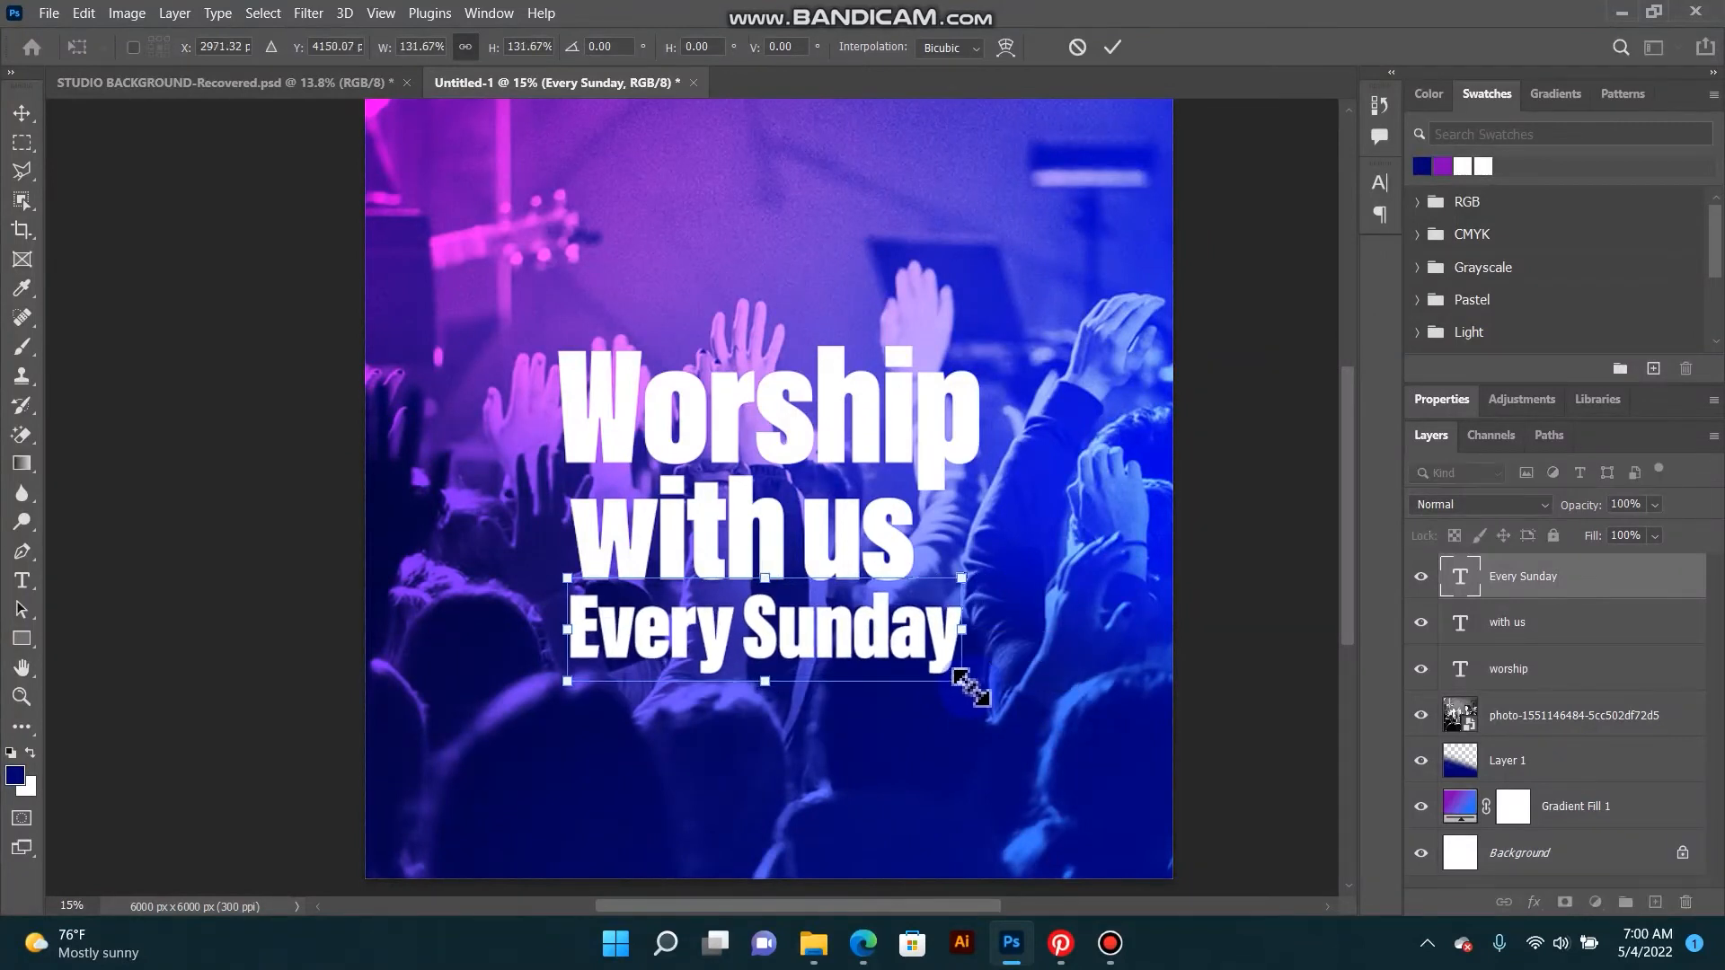
key(Return)
Step: Shift Every Sunday slightly up, closer to the with us line
scroll(905, 658, up, 4)
right_click(814, 626)
click(828, 634)
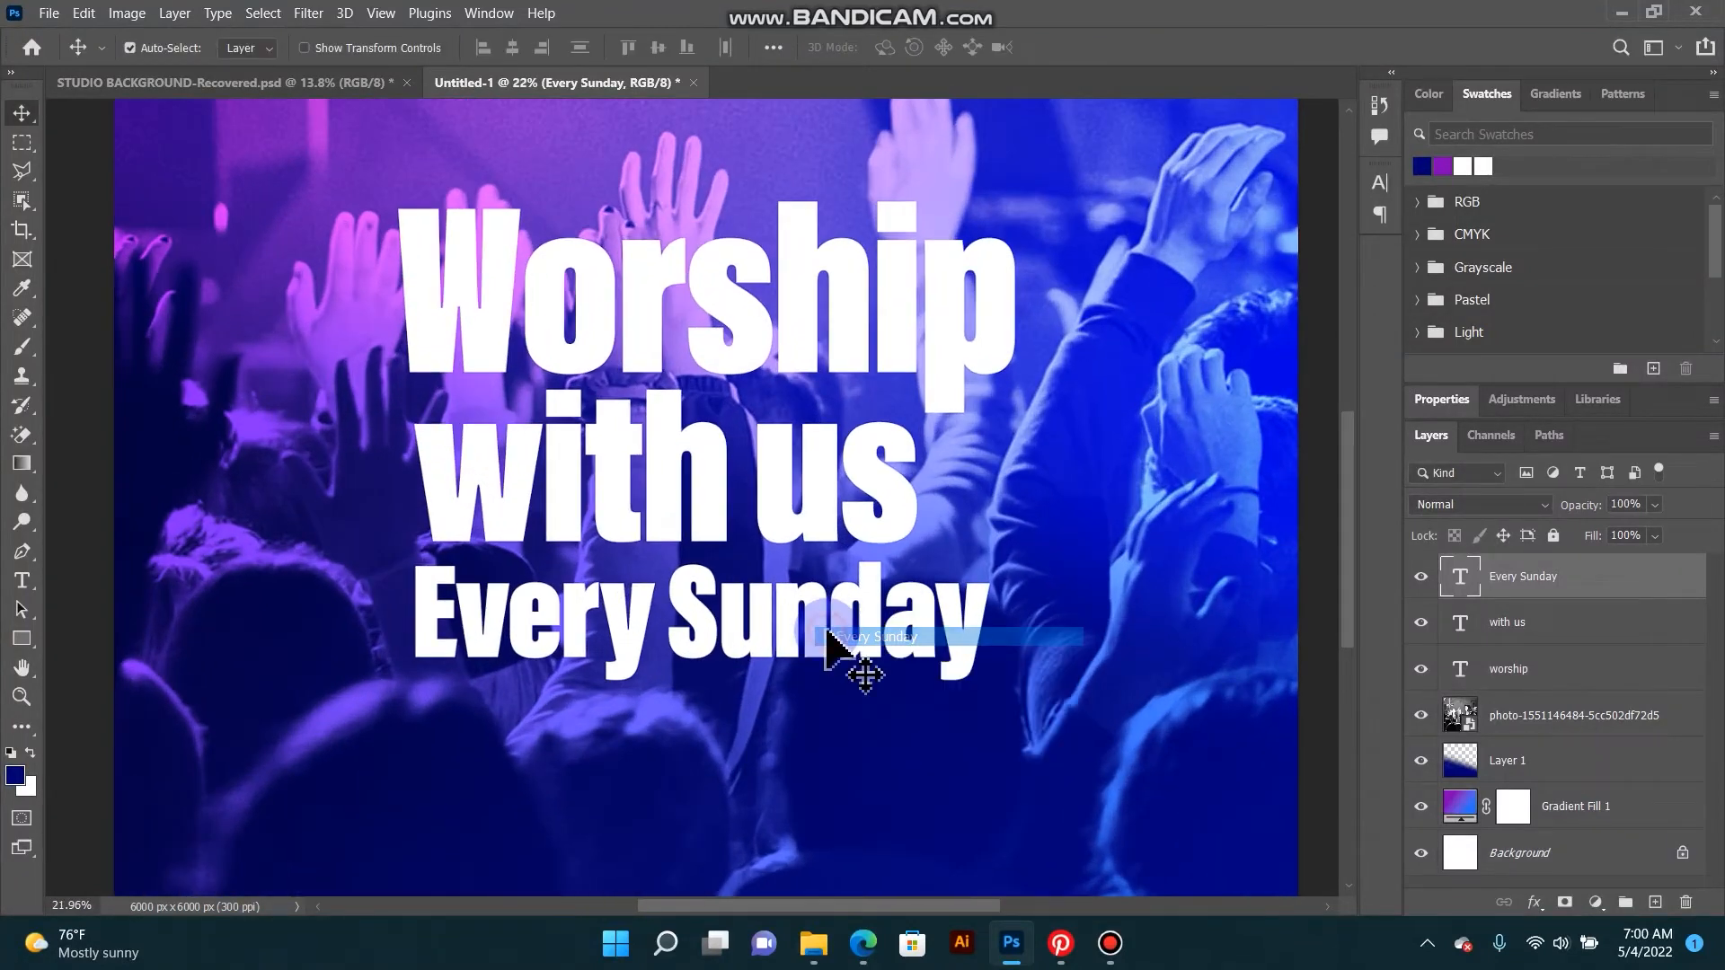
drag(828, 635, 826, 630)
Step: Nudge the with us line up a little toward Worship
click(785, 505)
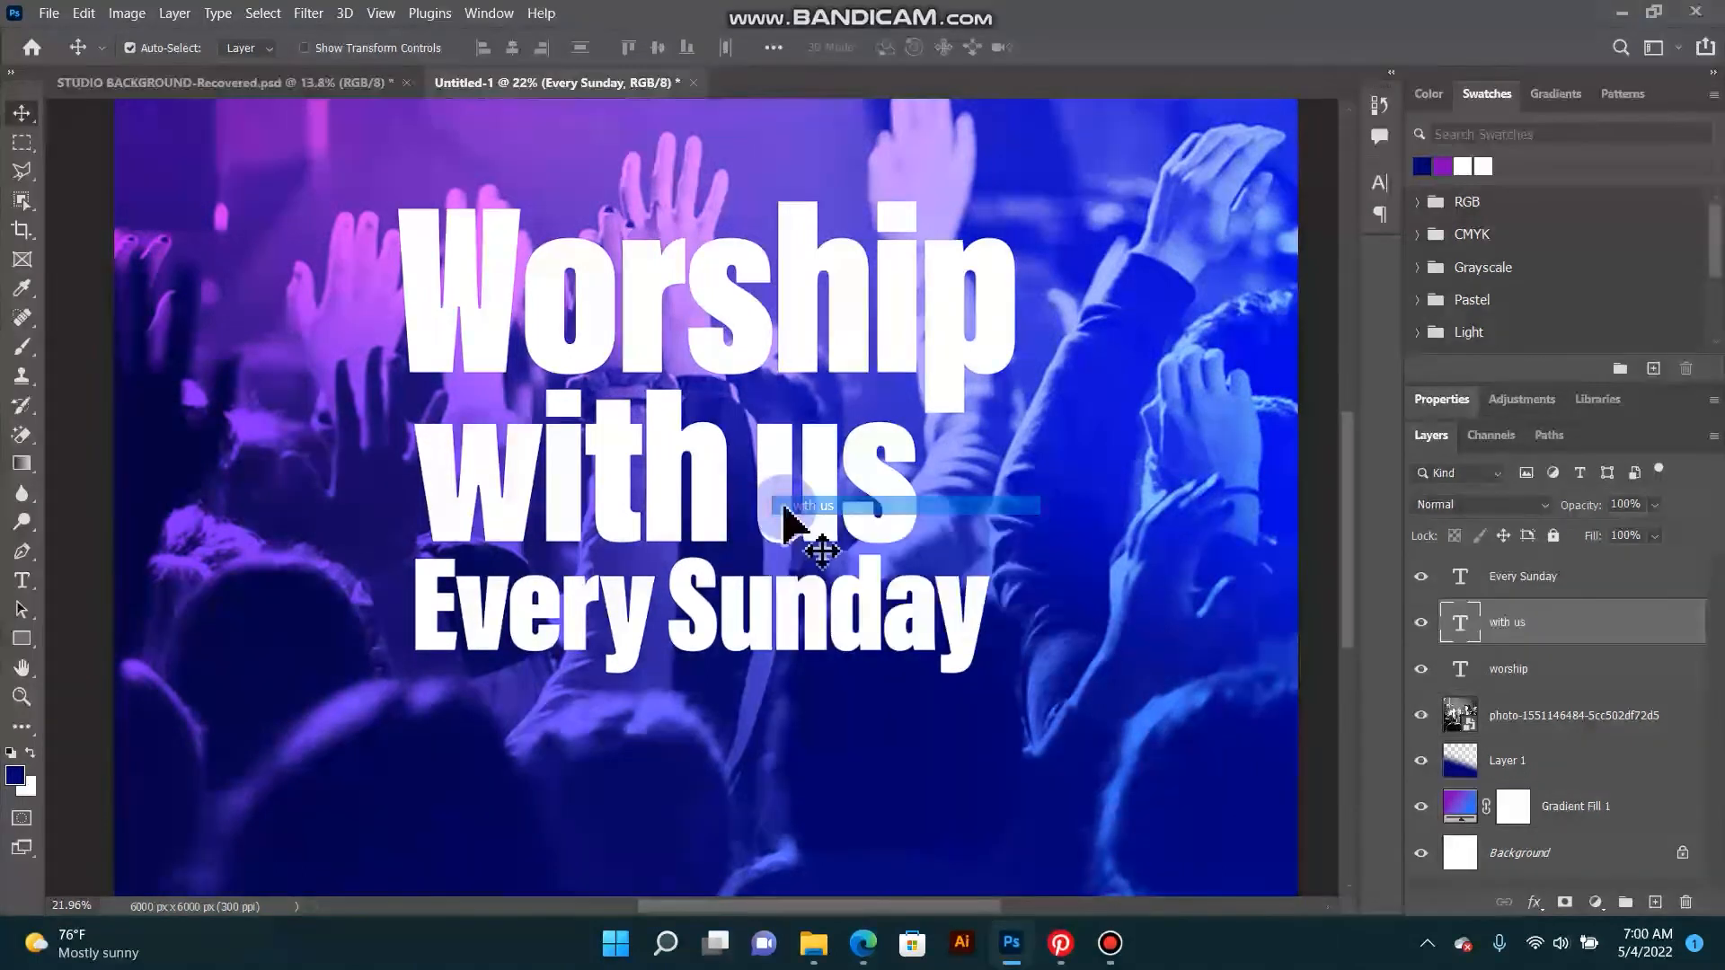
key(Up)
key(Up)
key(Up)
key(Up)
key(Up)
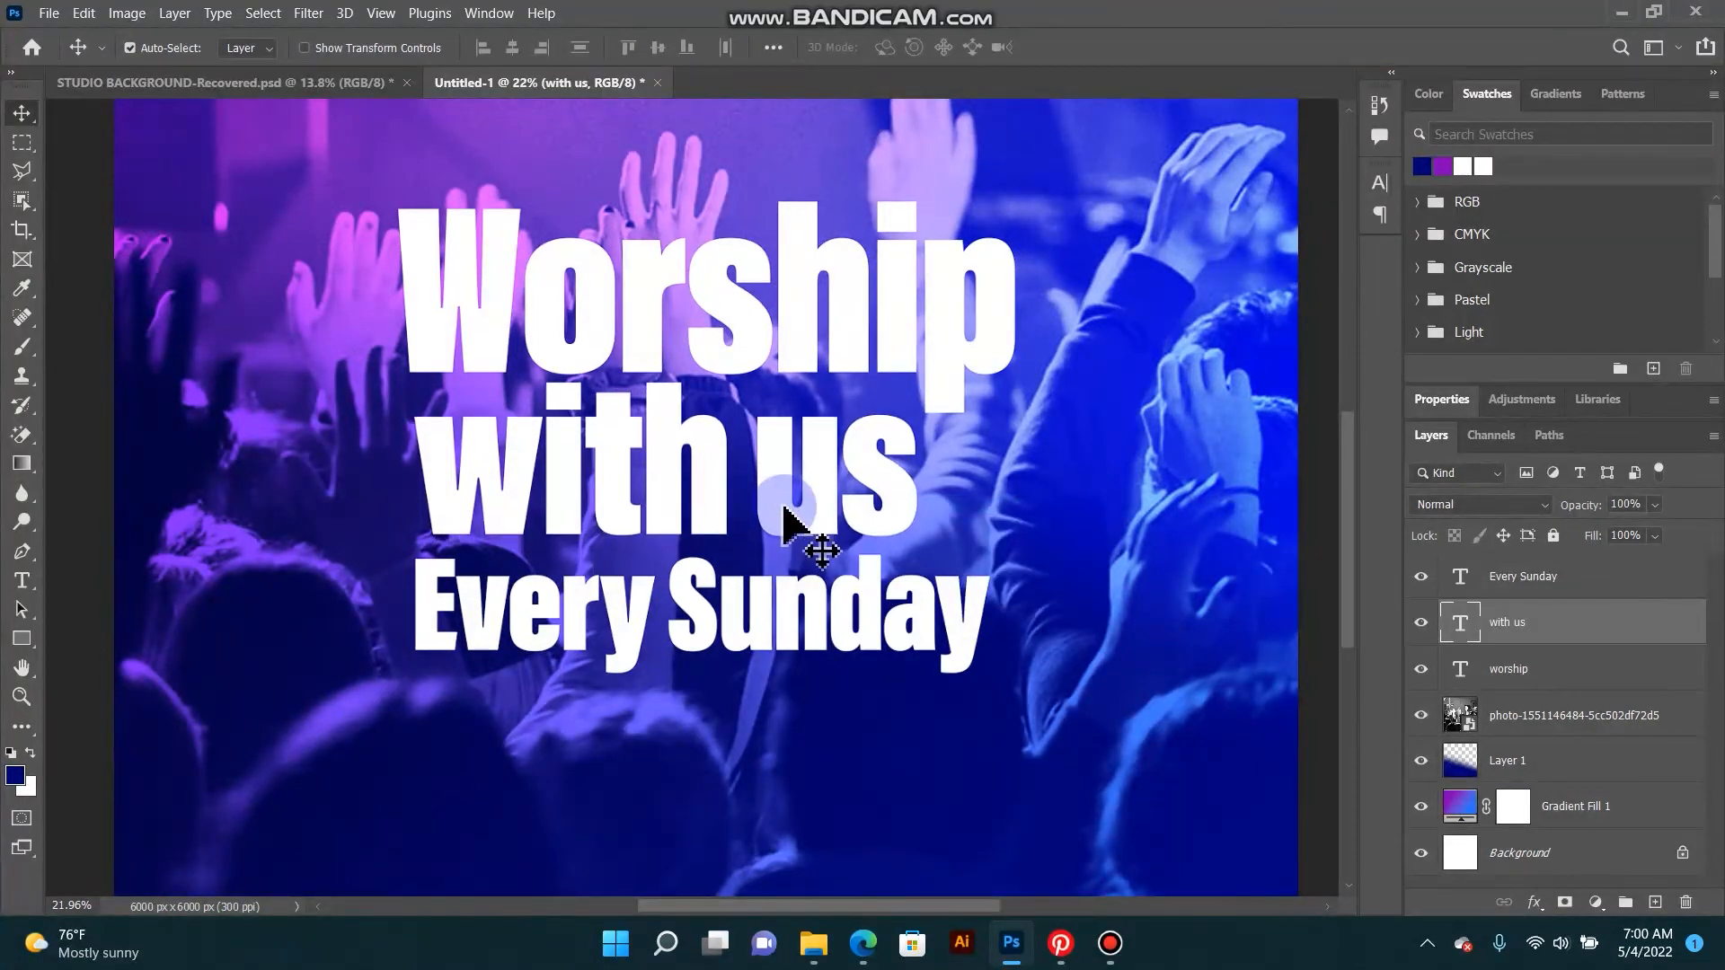
Step: Nudge Every Sunday further up to tighten the gap beneath with us
right_click(826, 616)
click(836, 623)
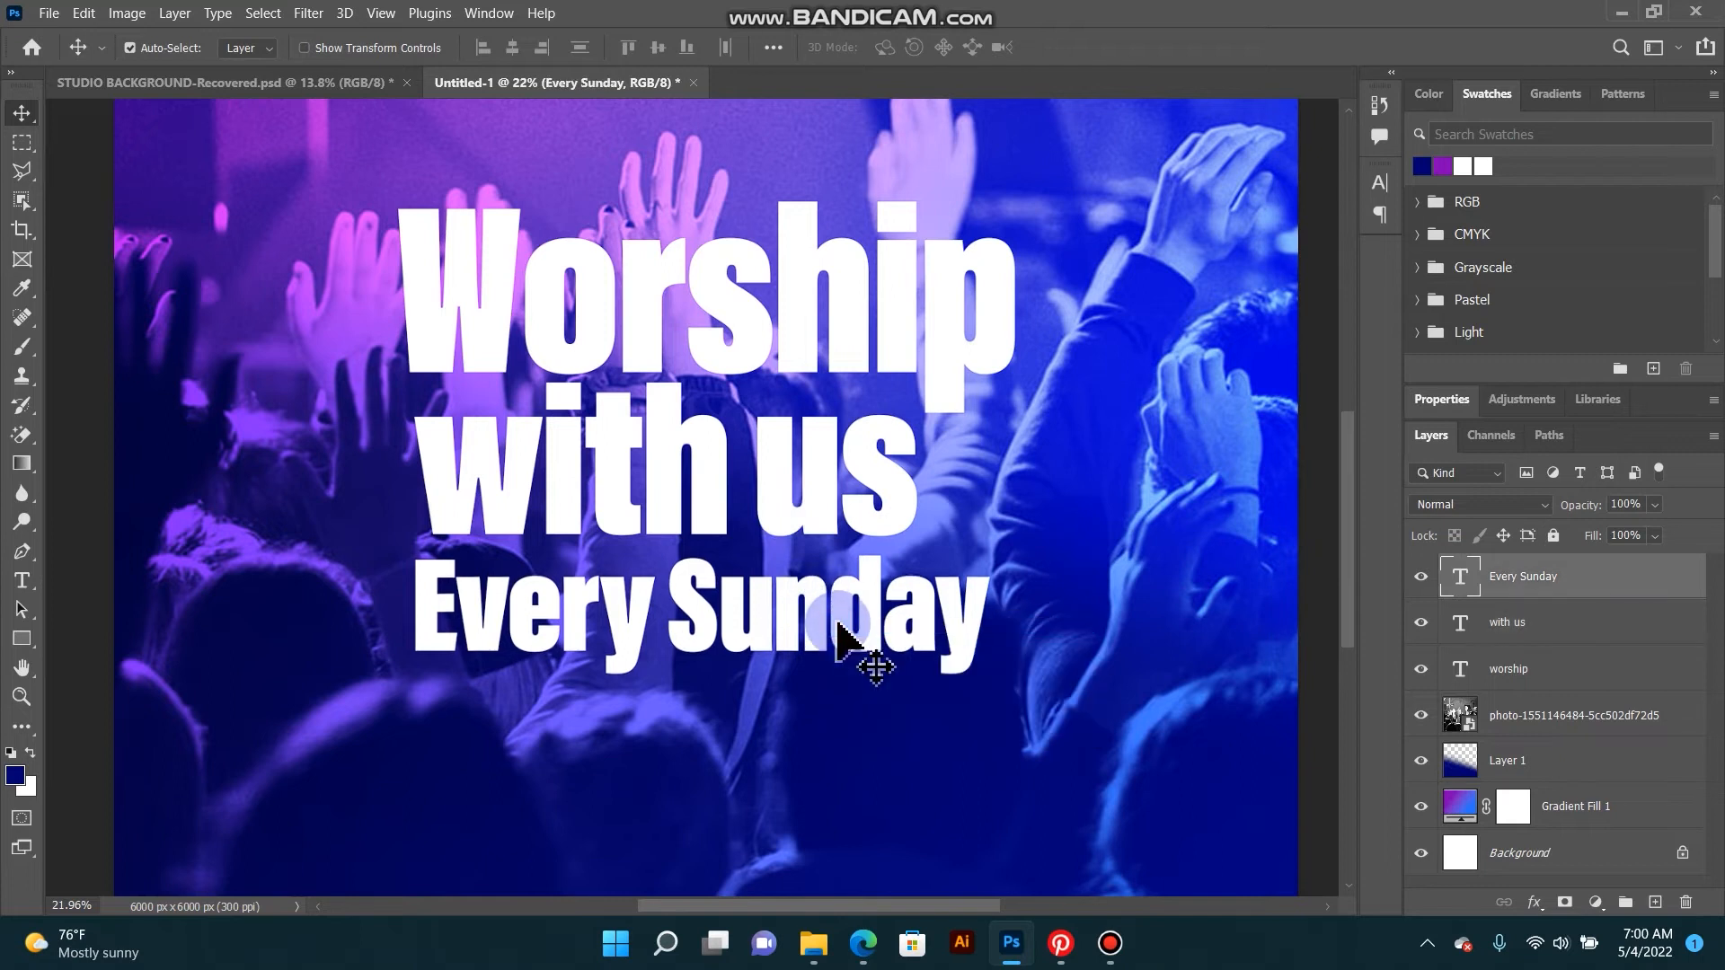
key(shift+Up)
key(shift+Up)
key(shift+Up)
key(shift+Up)
key(shift+Up)
scroll(731, 546, down, 5)
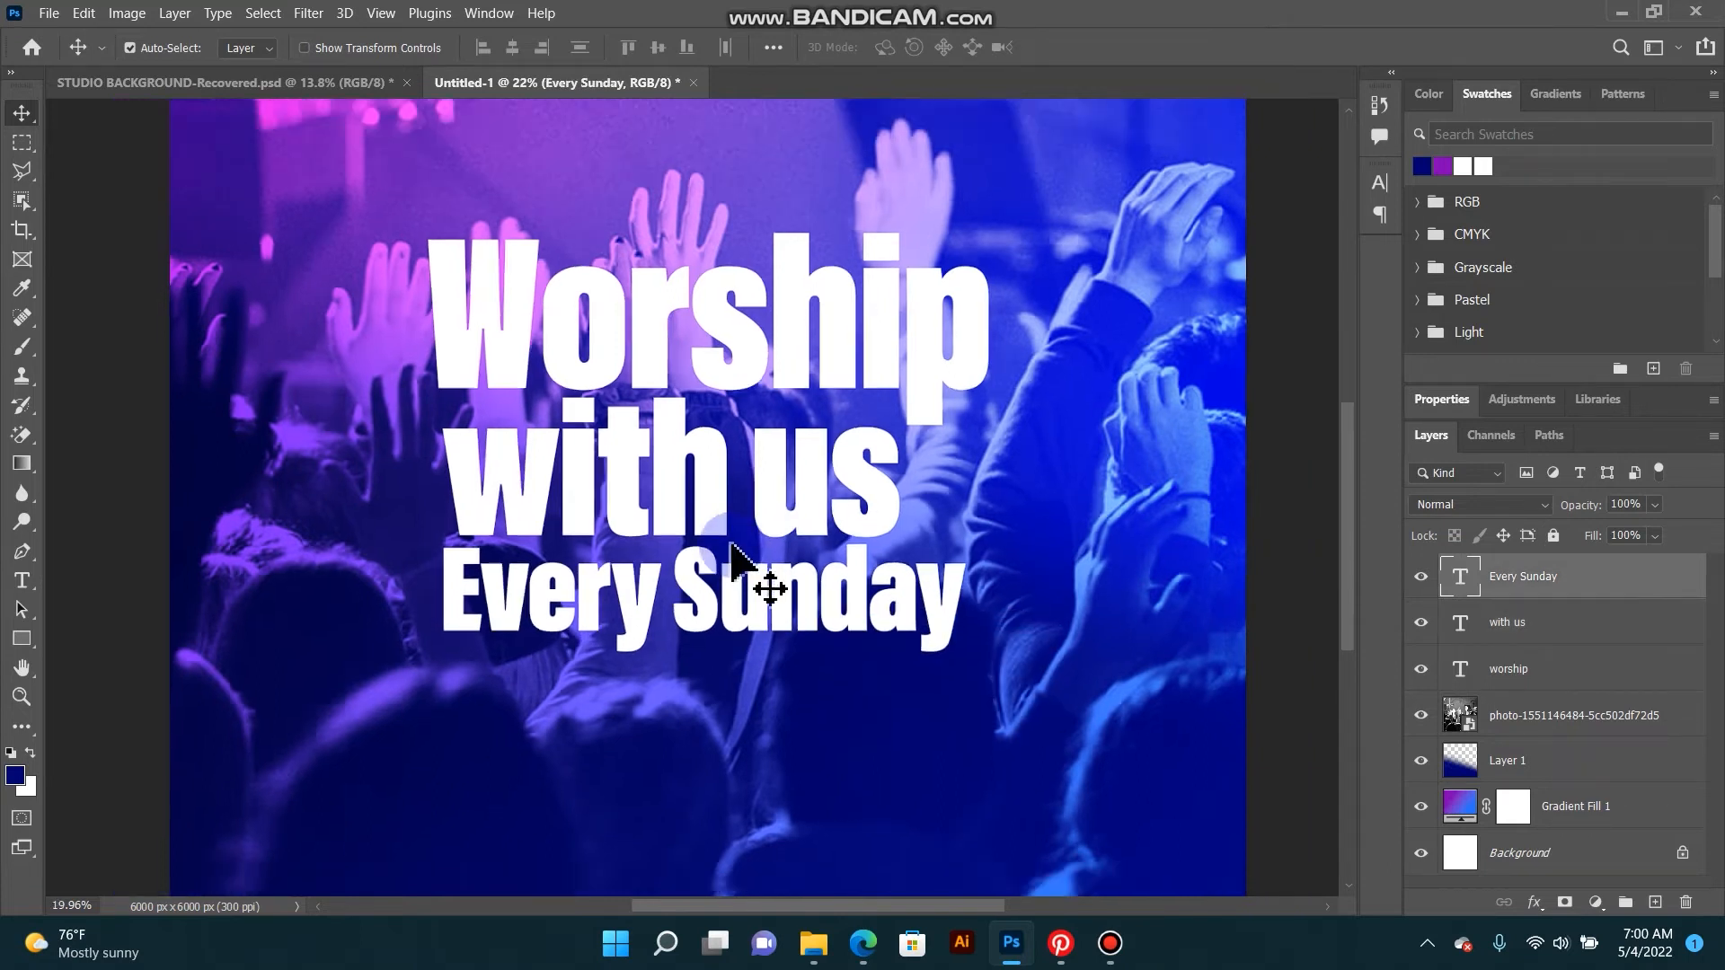
scroll(731, 546, up, 3)
scroll(731, 517, up, 1)
scroll(755, 530, down, 1)
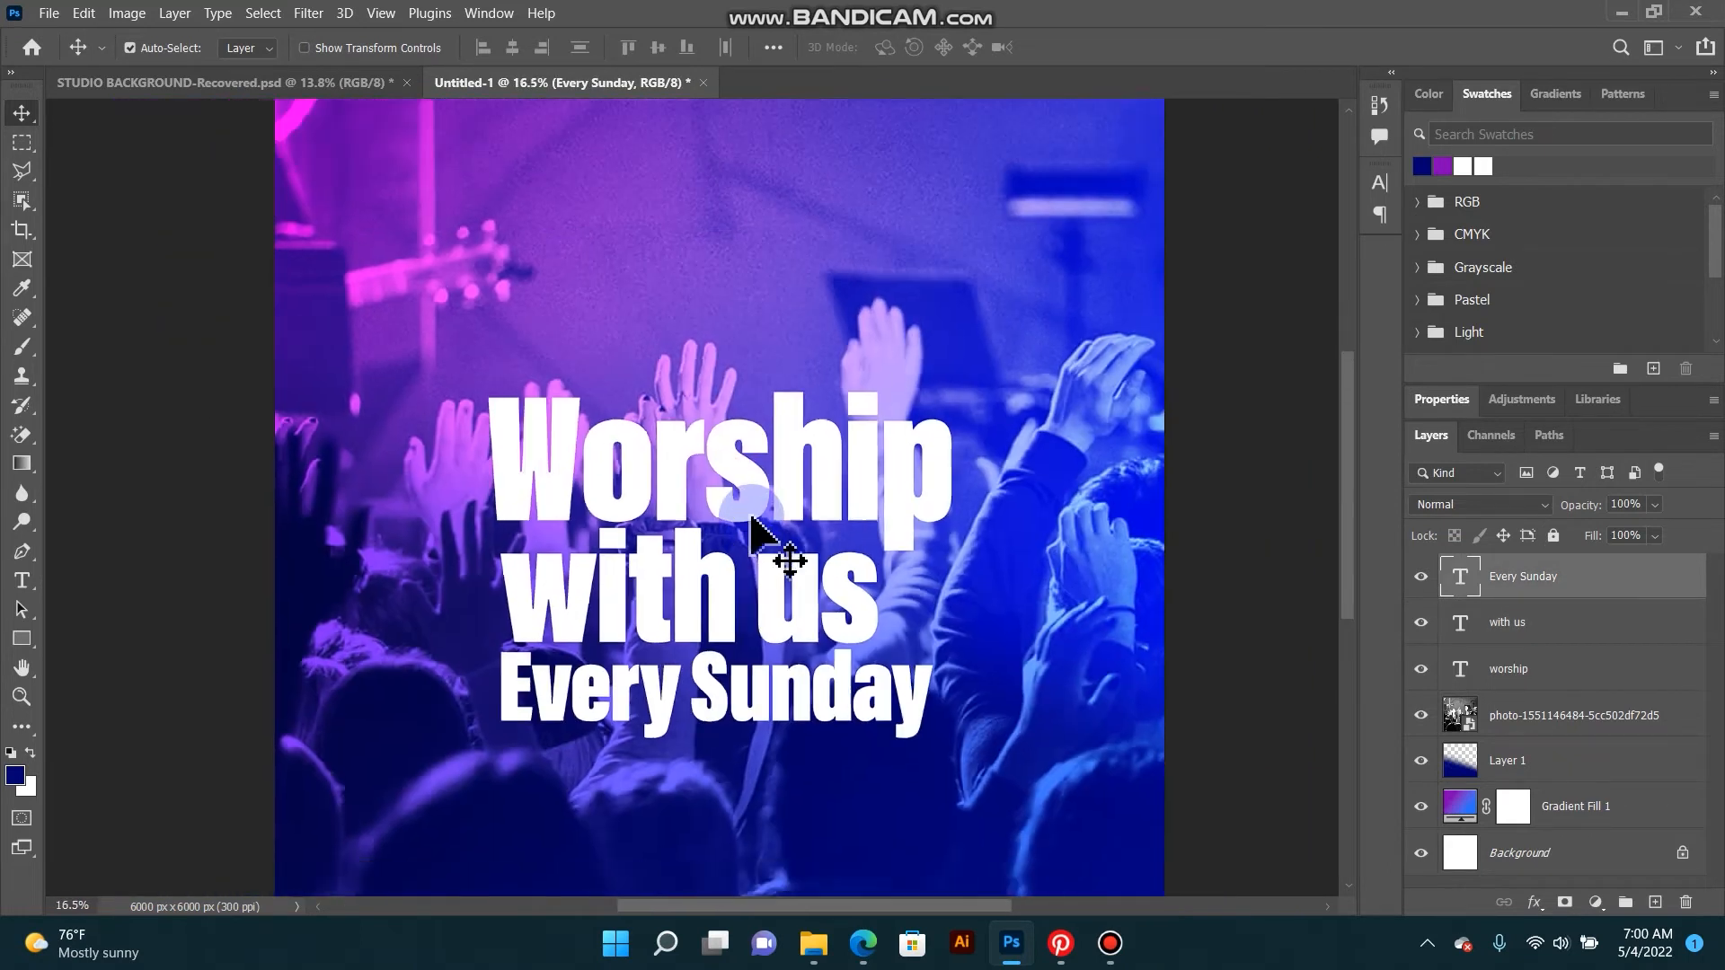
drag(734, 351, 745, 471)
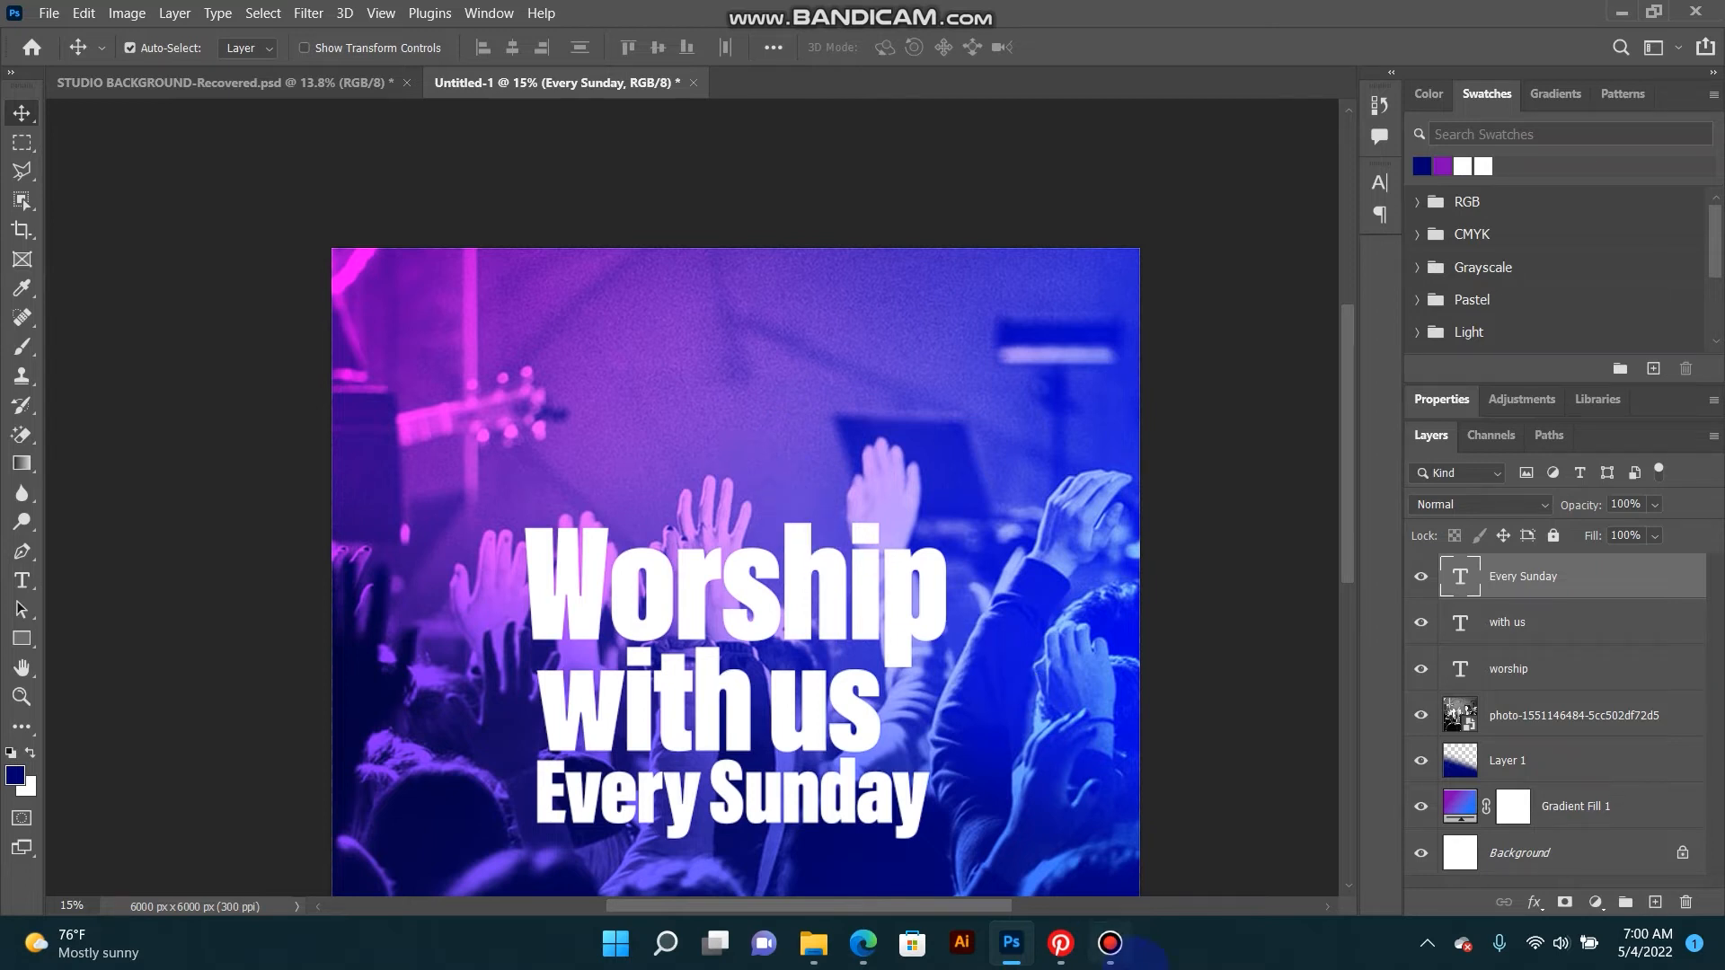
click(1110, 944)
click(1110, 943)
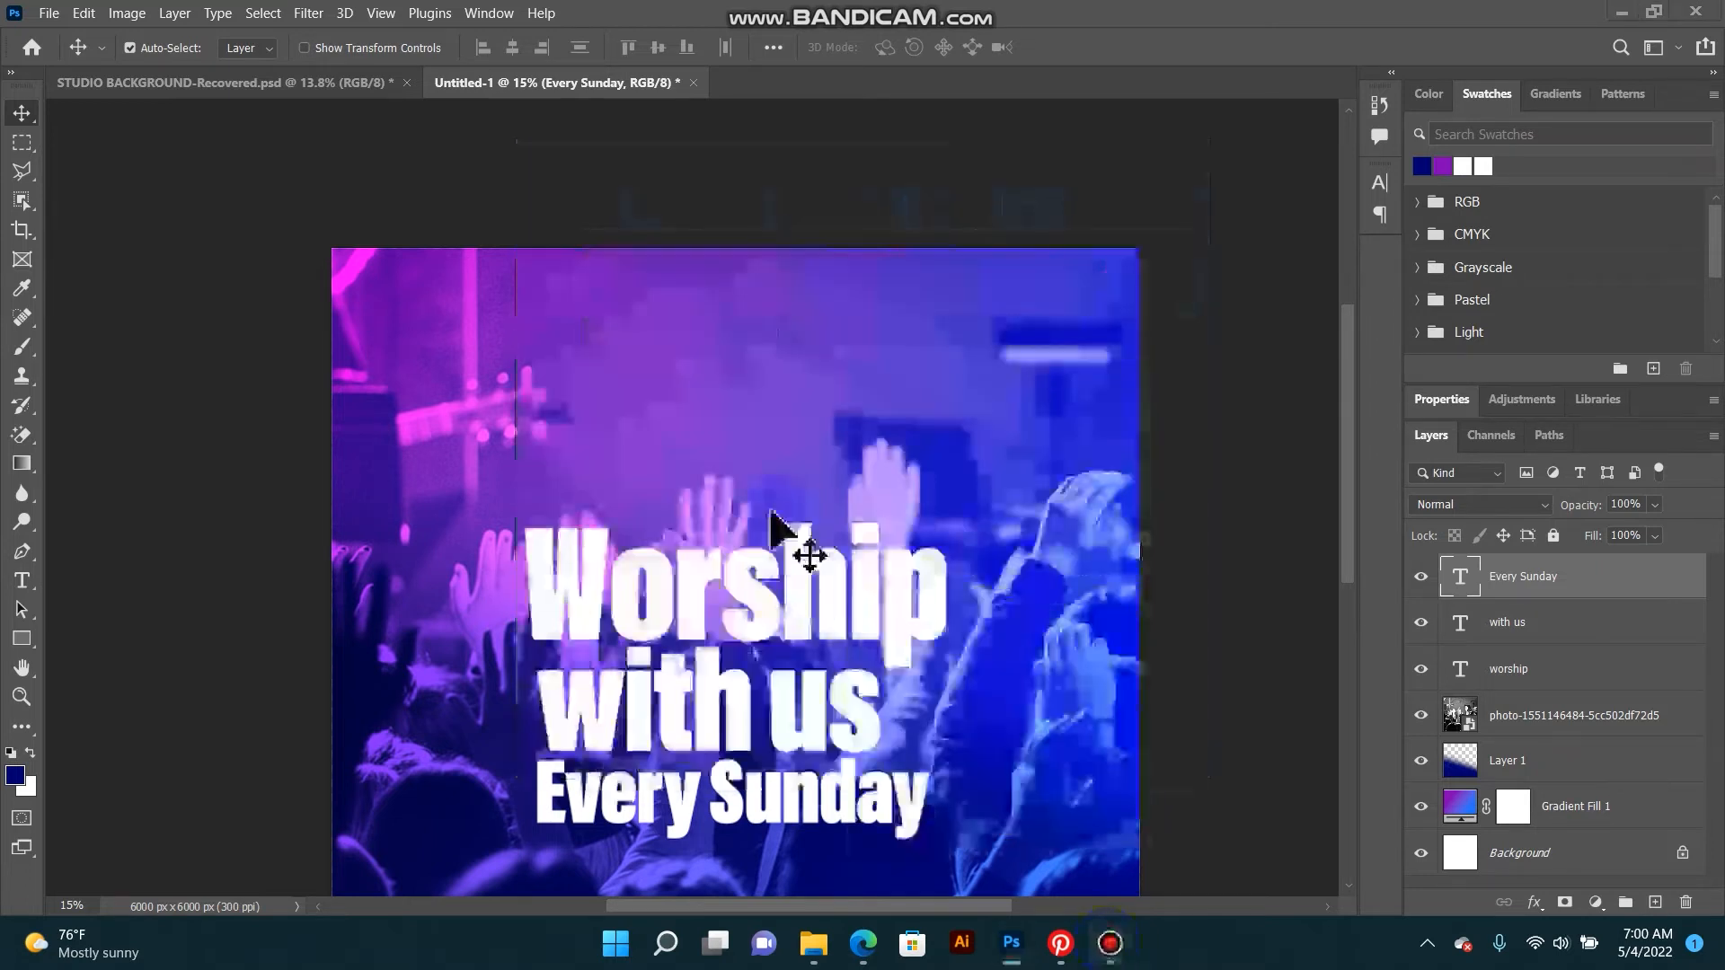
Step: Duplicate the with us text above the Worship title and scale the copy down to about 36%
click(795, 732)
drag(795, 732, 770, 374)
key(ctrl+t)
drag(856, 260, 588, 269)
scroll(515, 483, up, 3)
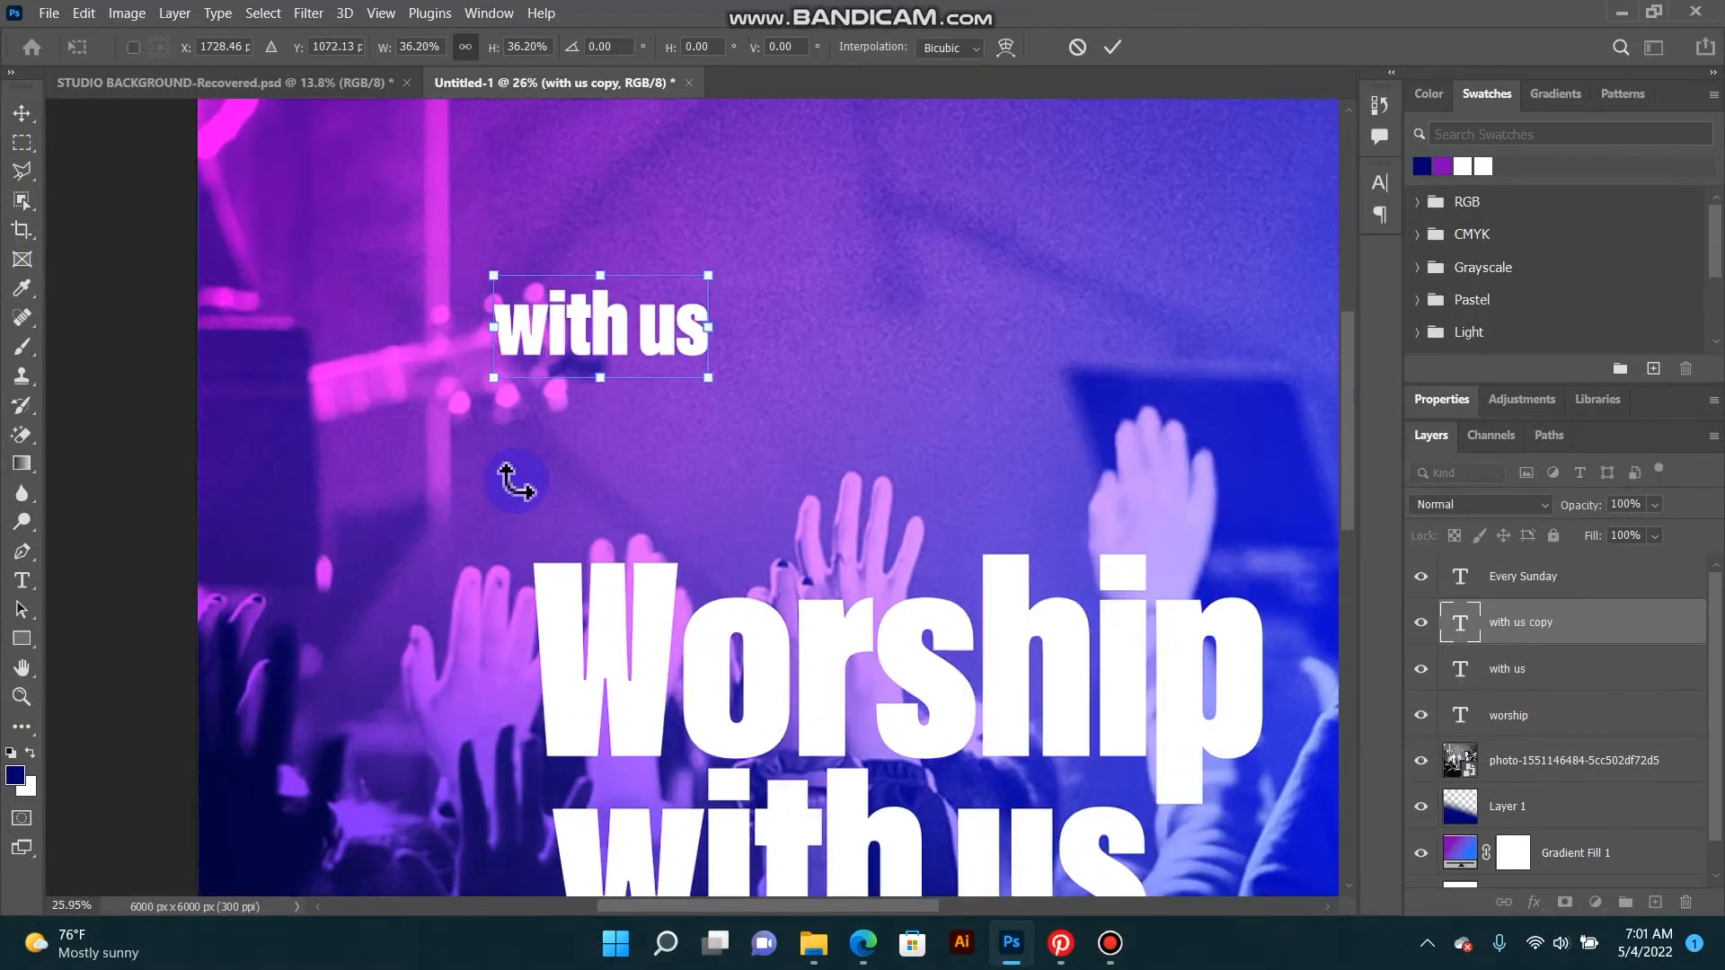
key(Return)
Step: Replace the wording of the small text copy above the title with The Church of Pentecost
click(21, 579)
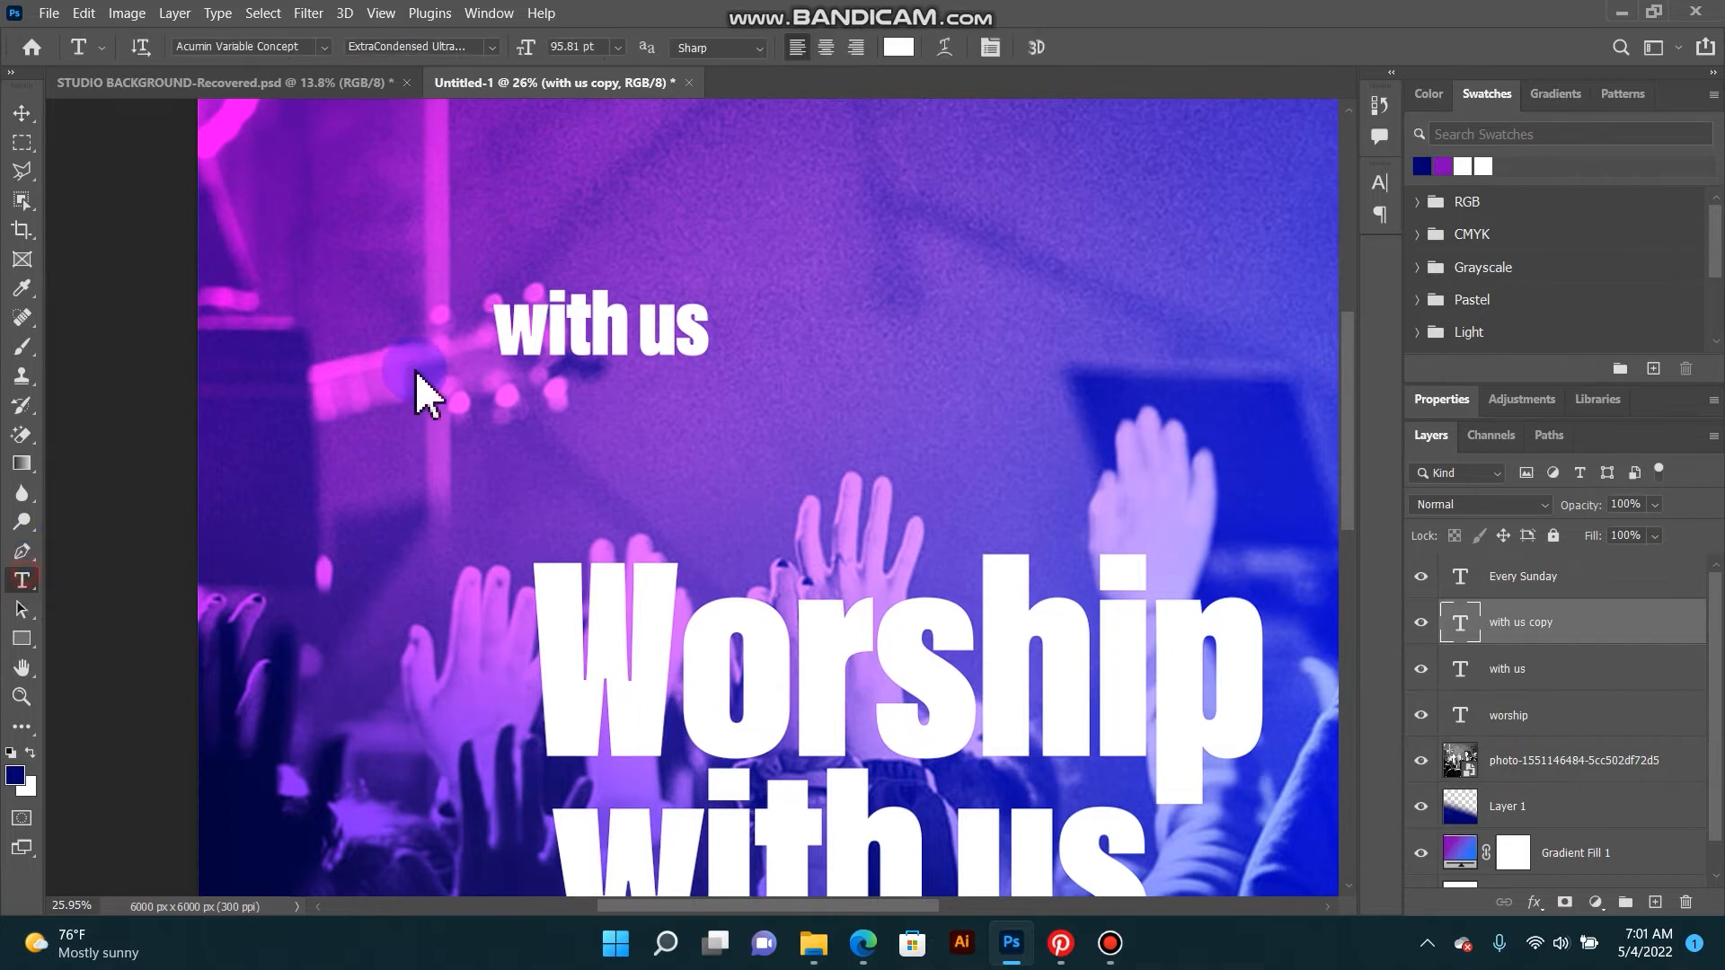
drag(496, 330, 526, 329)
triple_click(525, 329)
text(Th)
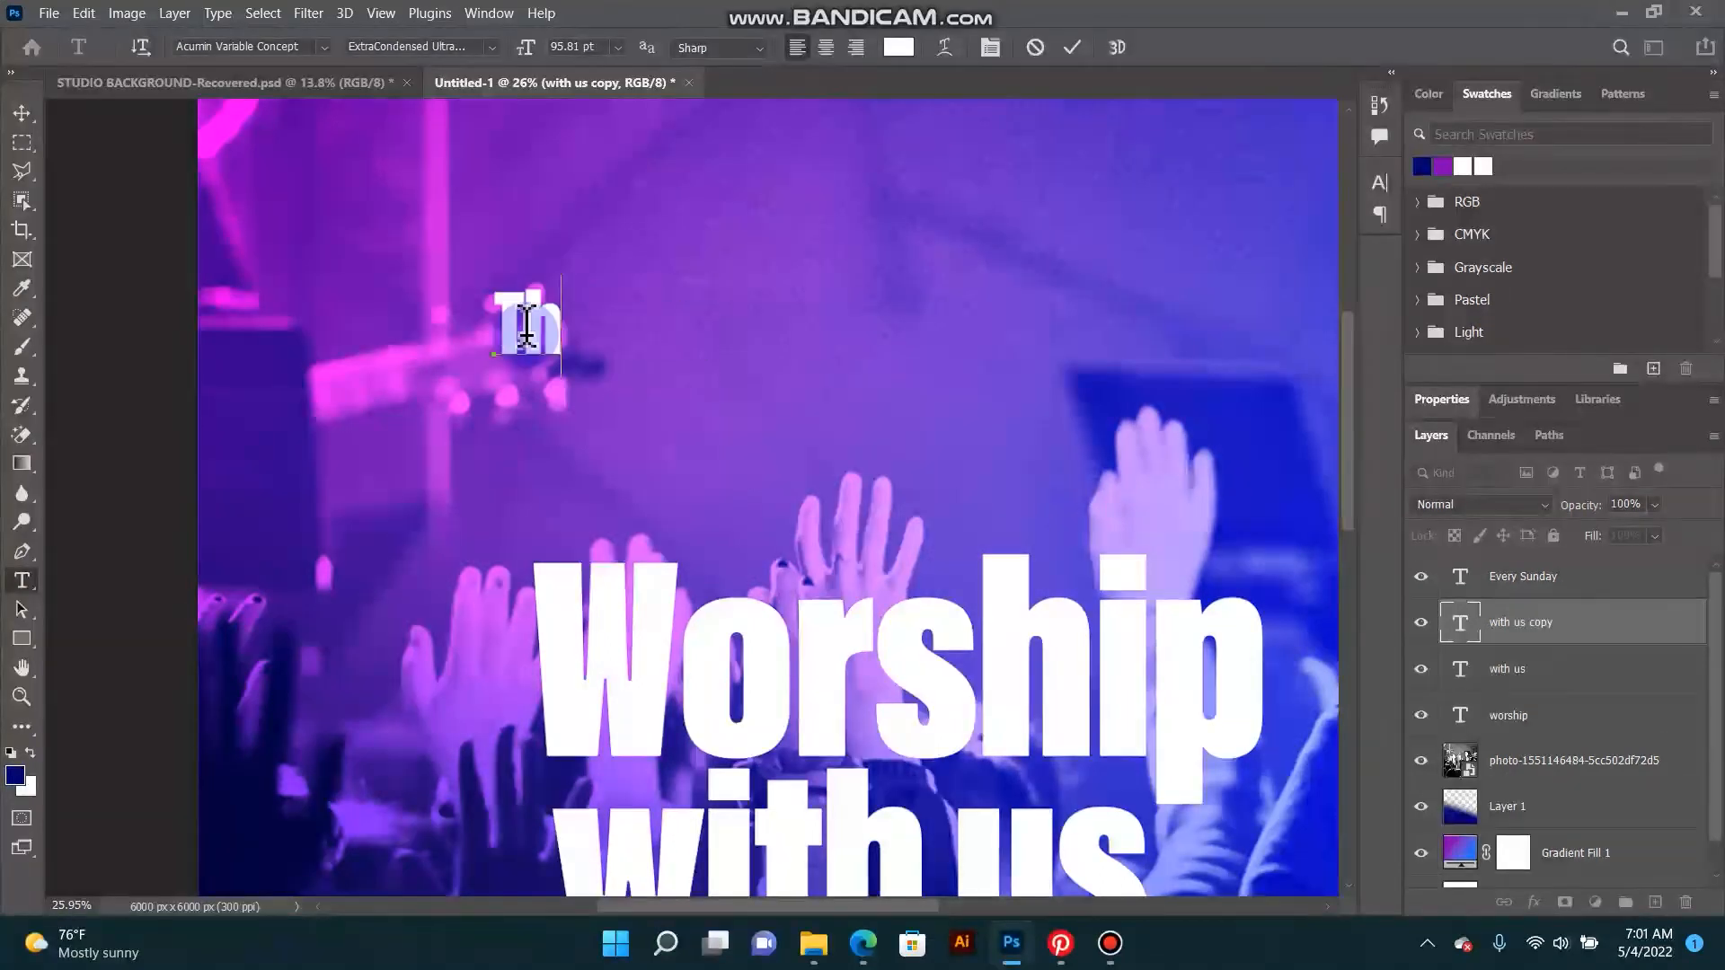
text(e Ch)
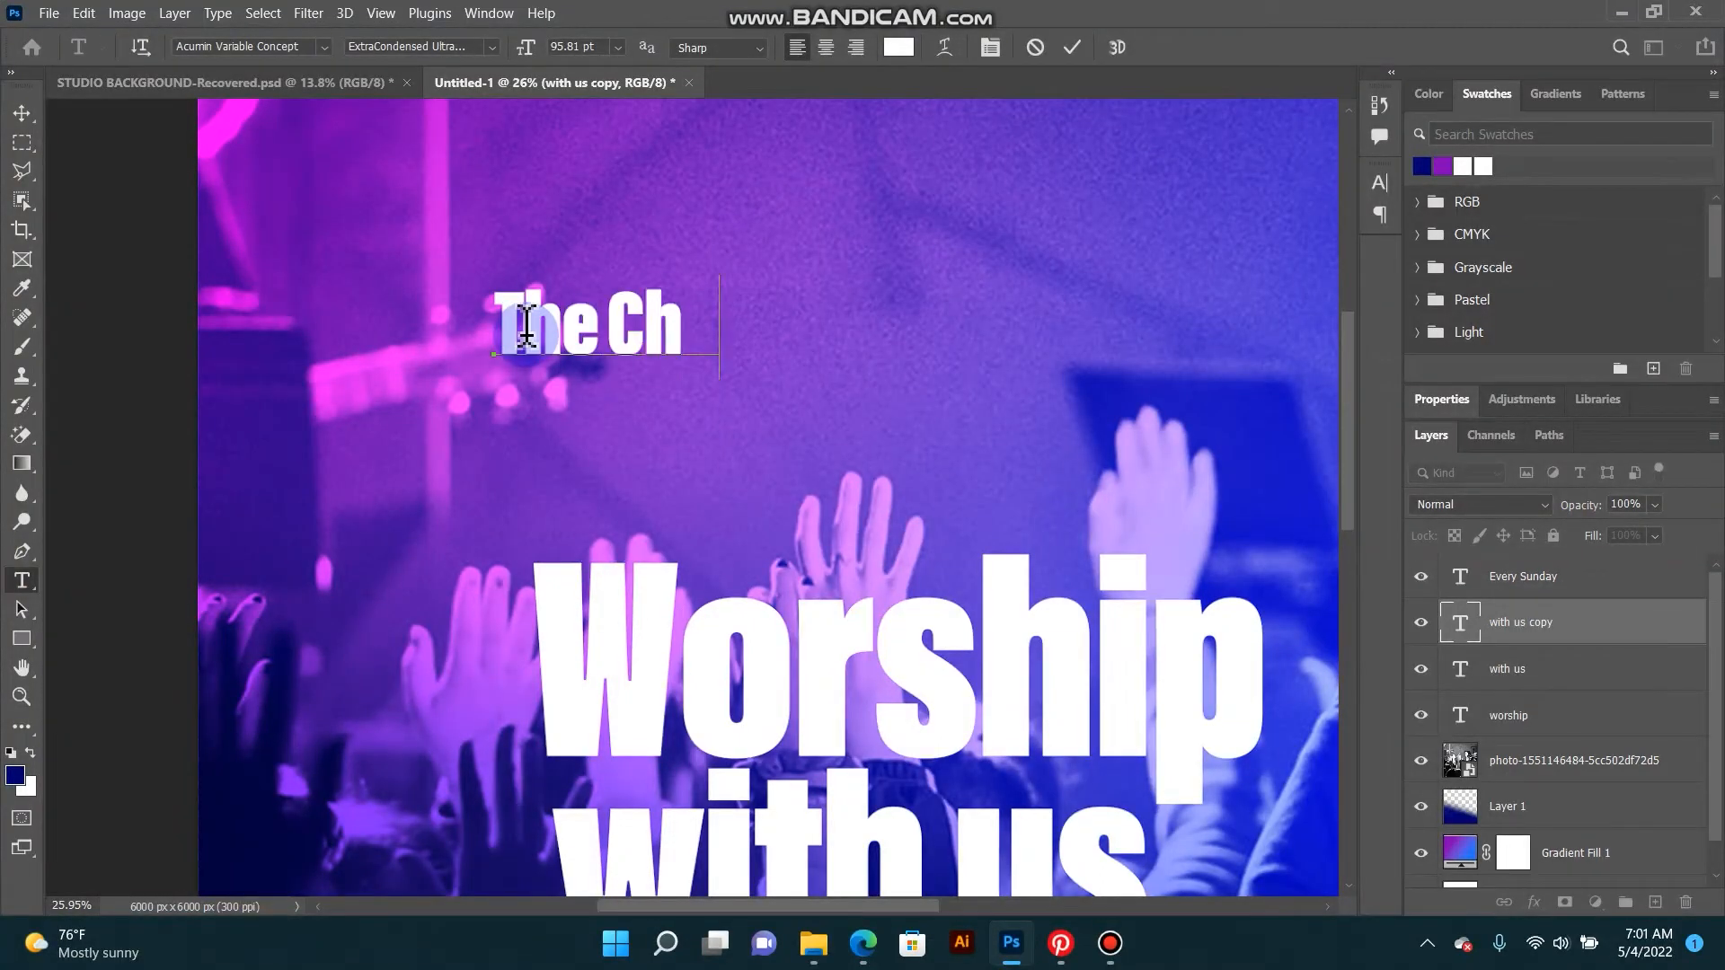
text(urc)
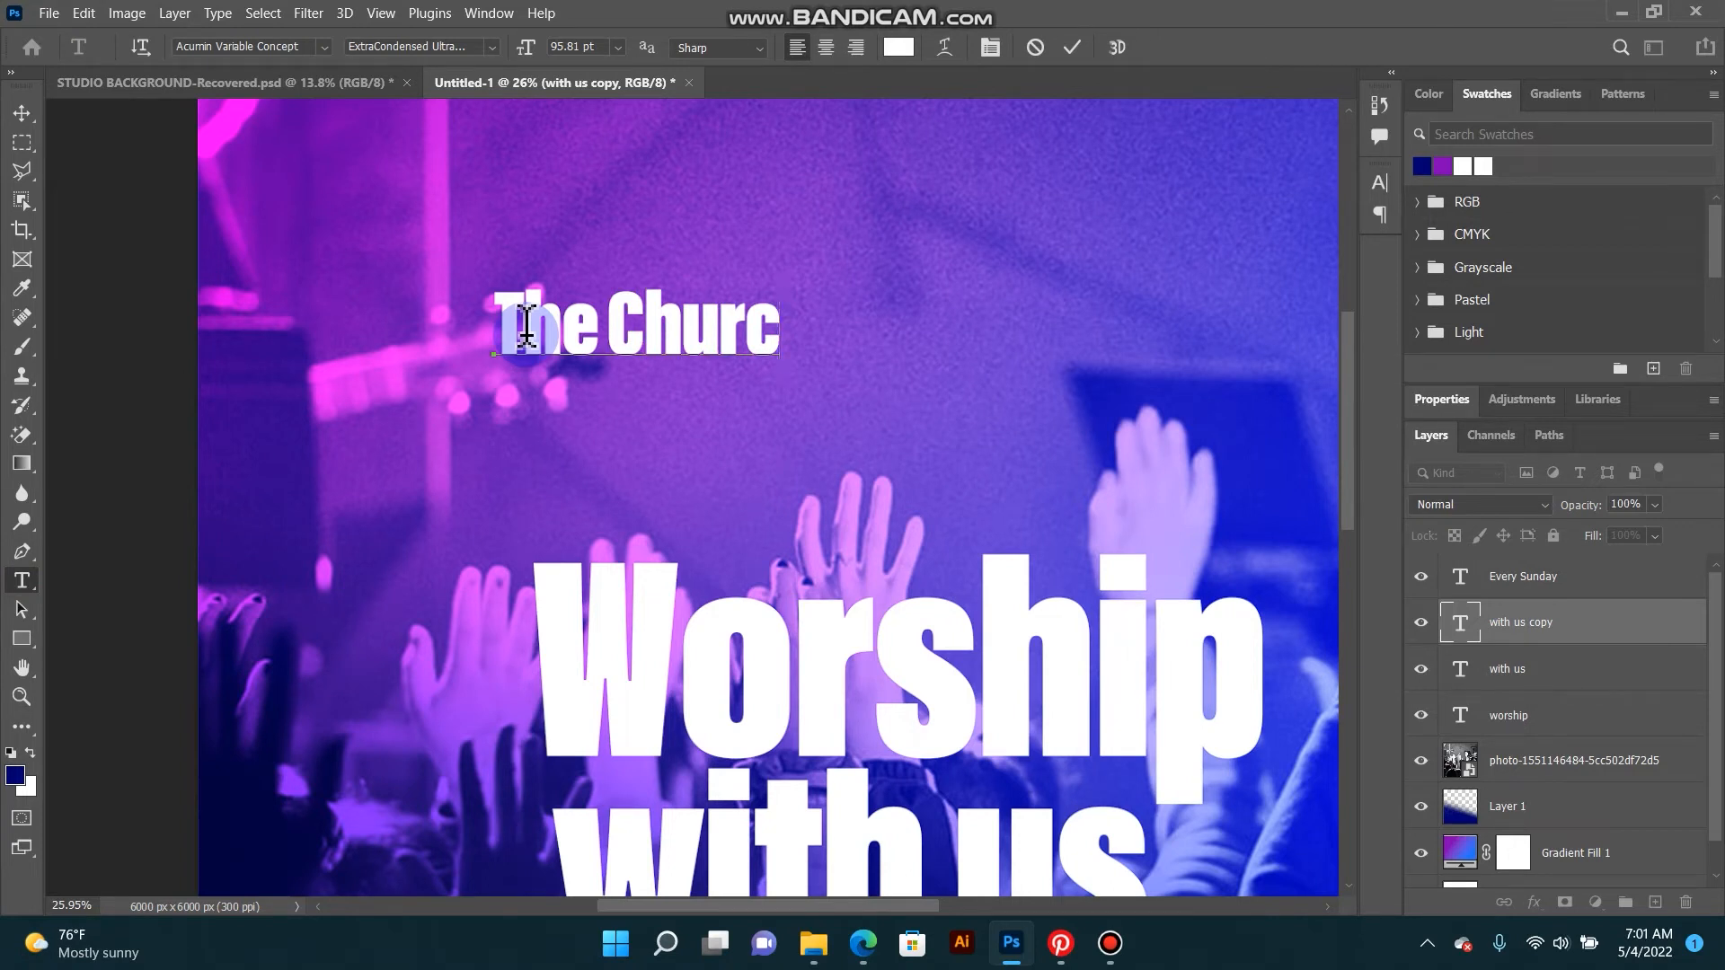
text(h of Pente)
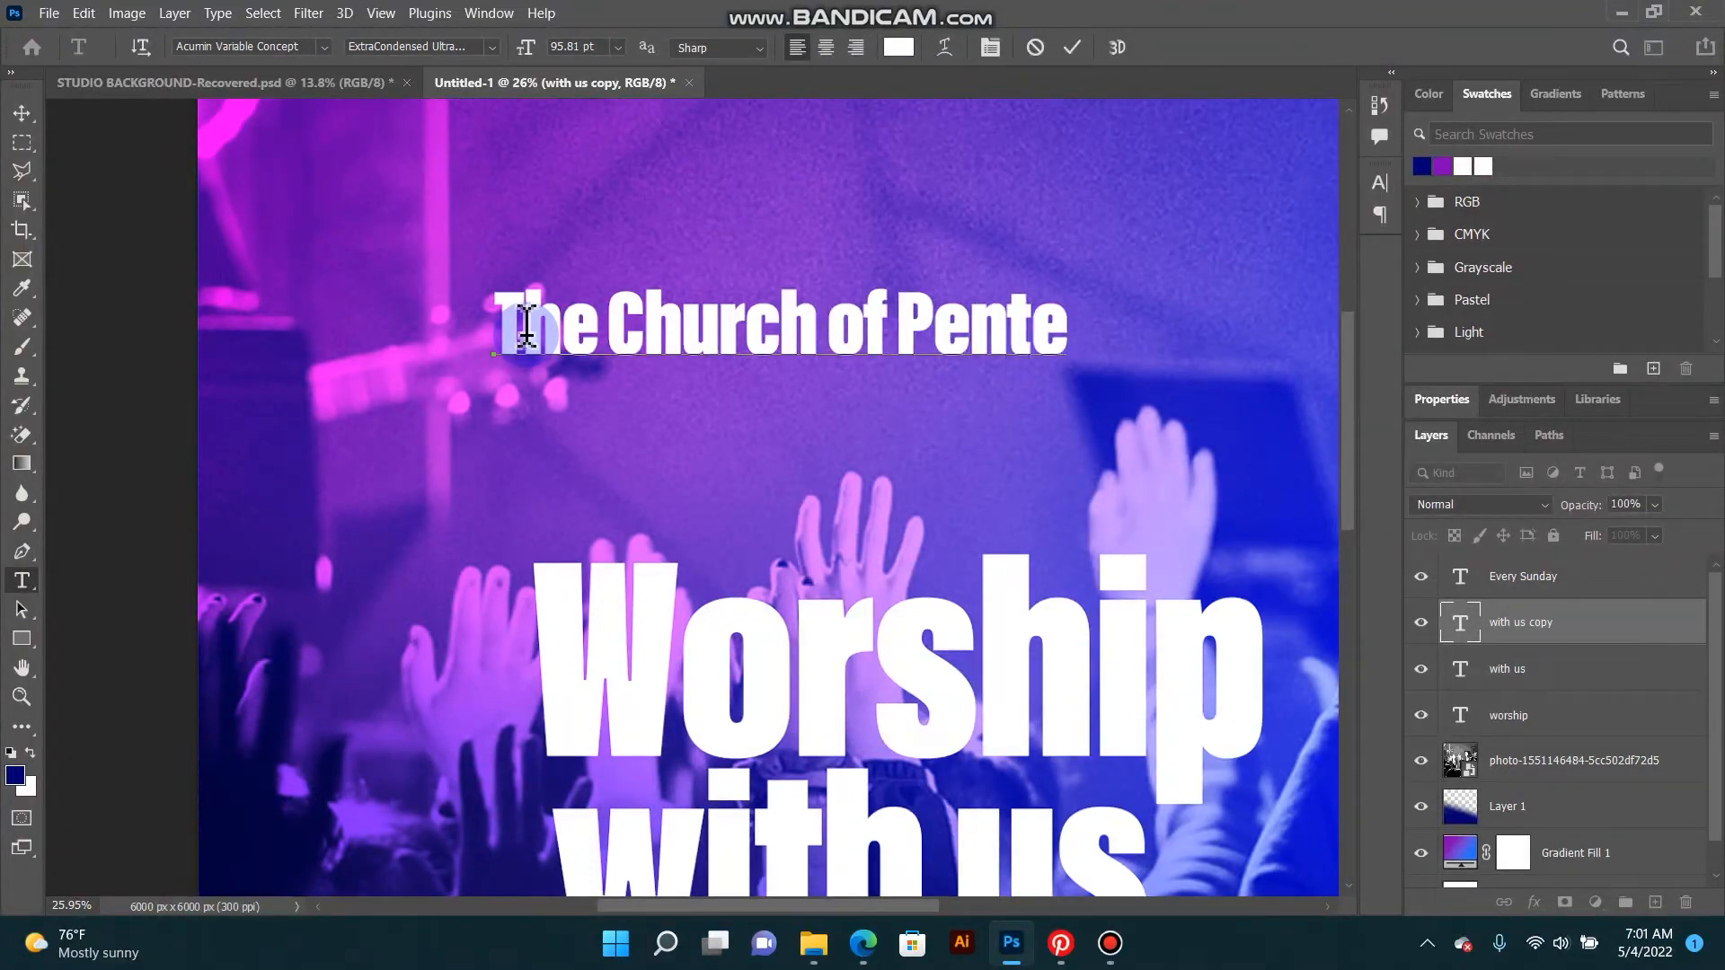
text(cost)
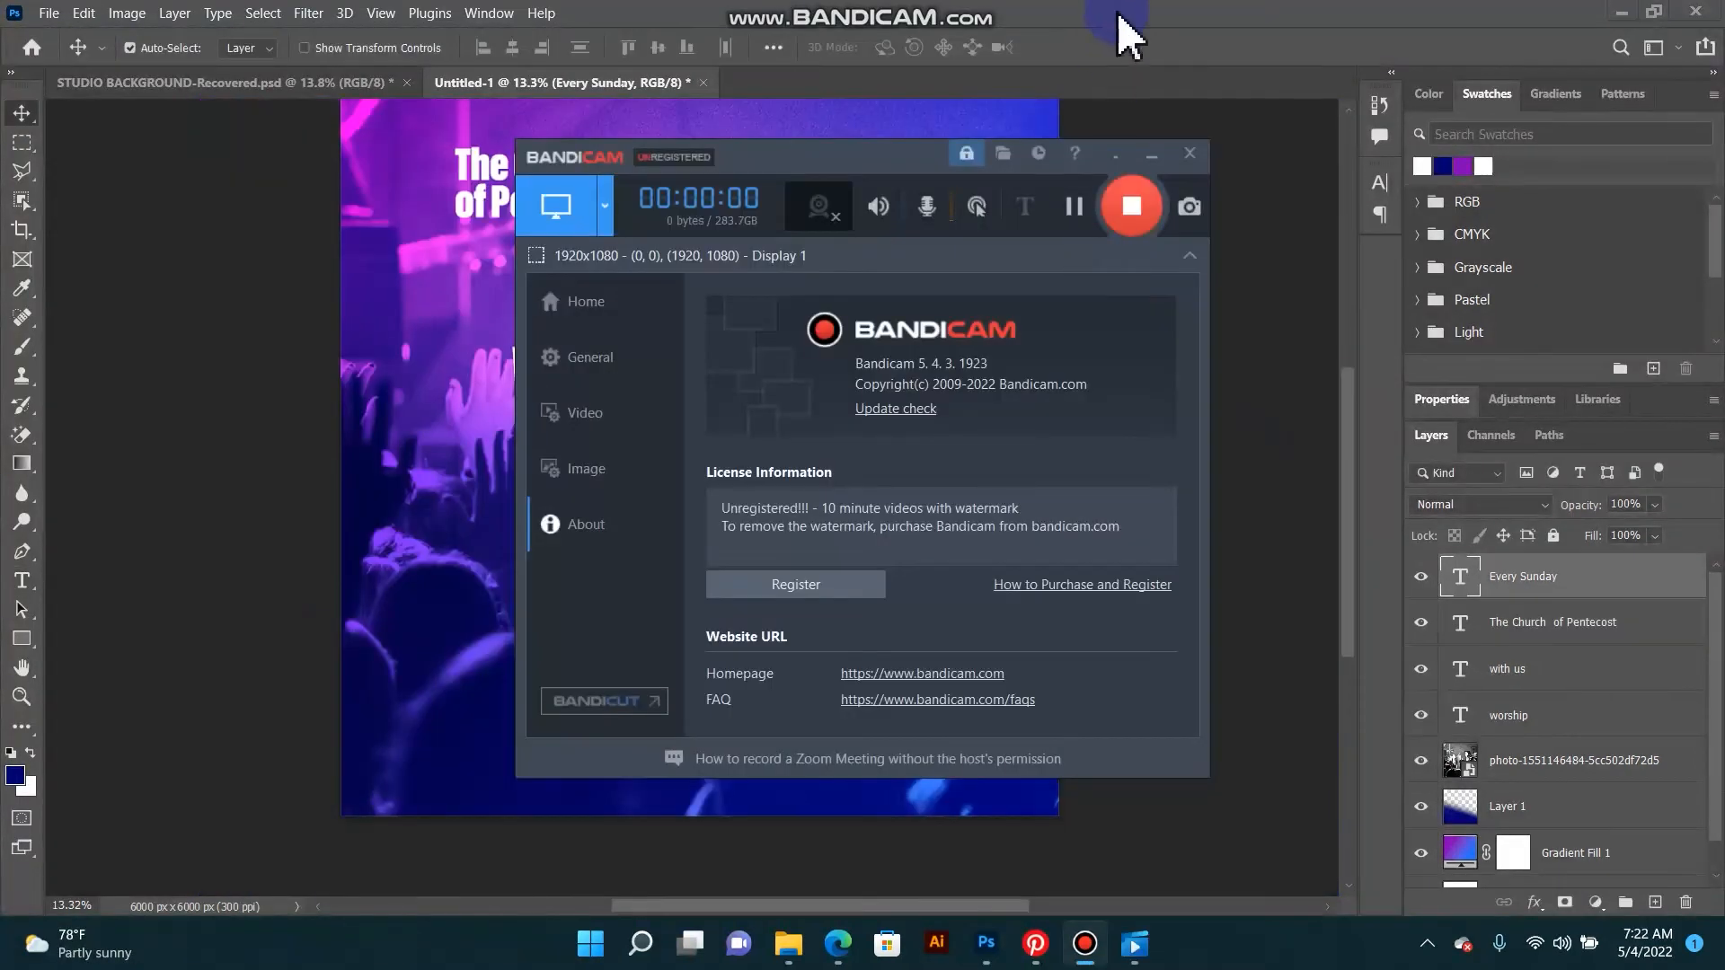
Step: Scale the with us line down to about 121 pt, placed directly below the start of Worship
click(1126, 14)
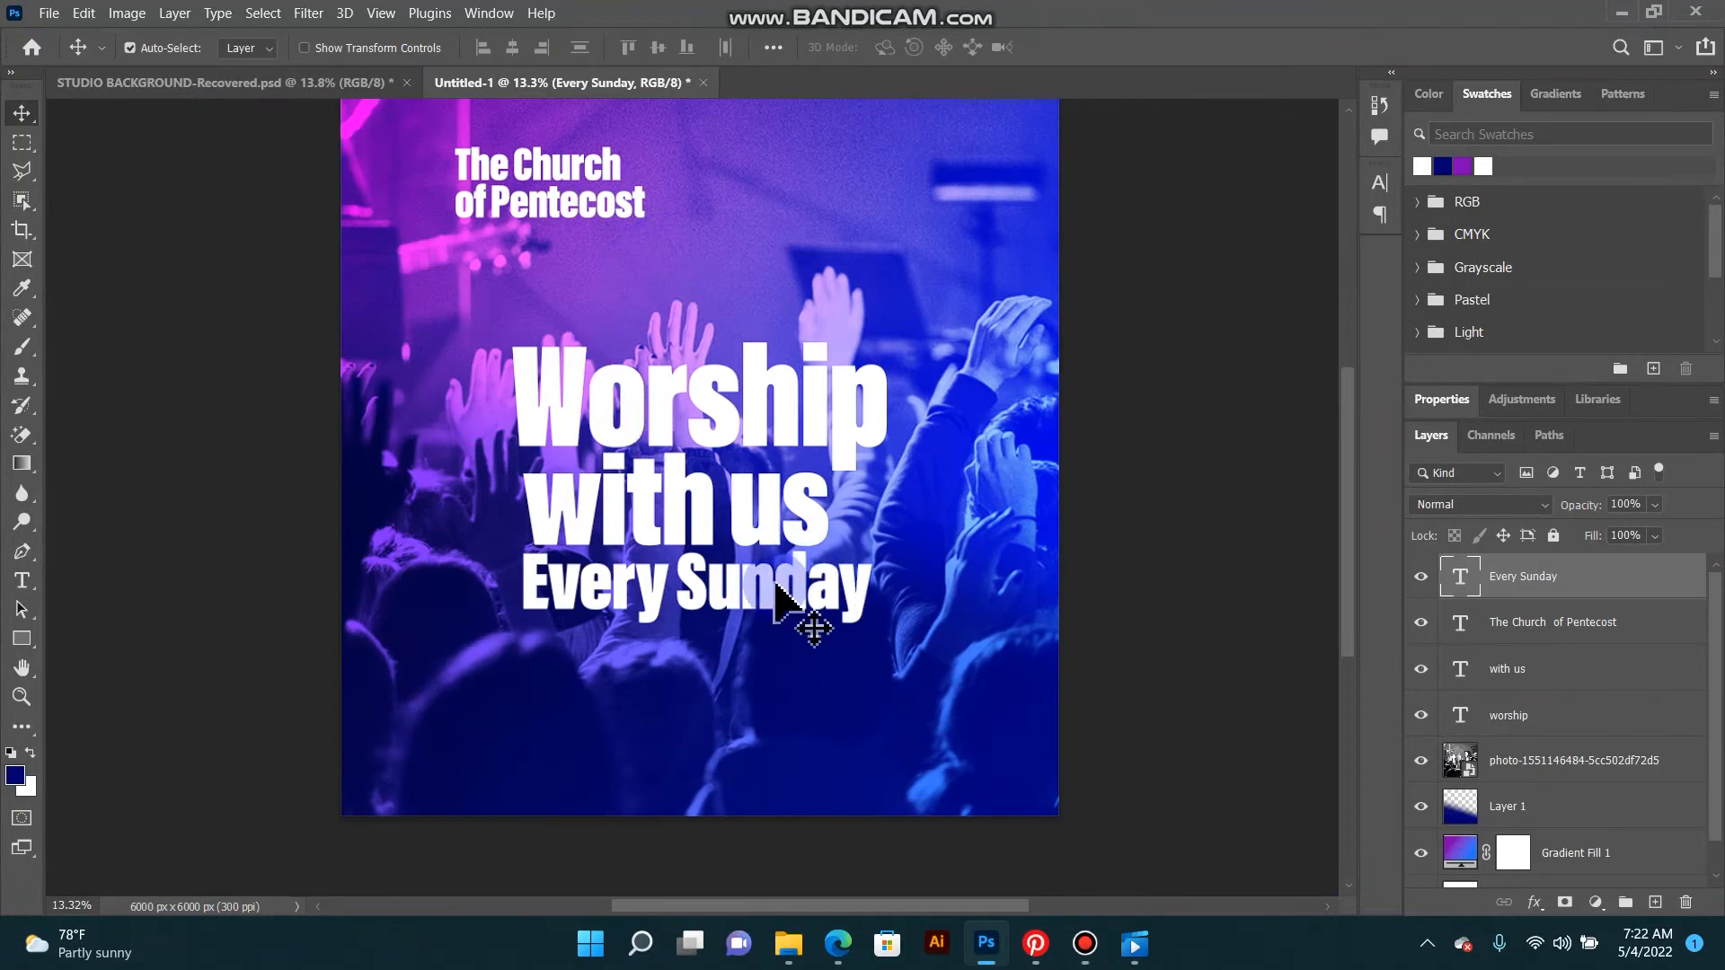
click(662, 532)
key(ctrl+t)
drag(822, 589, 686, 511)
mouse_move(688, 430)
mouse_down()
mouse_move(675, 395)
mouse_move(657, 424)
mouse_up()
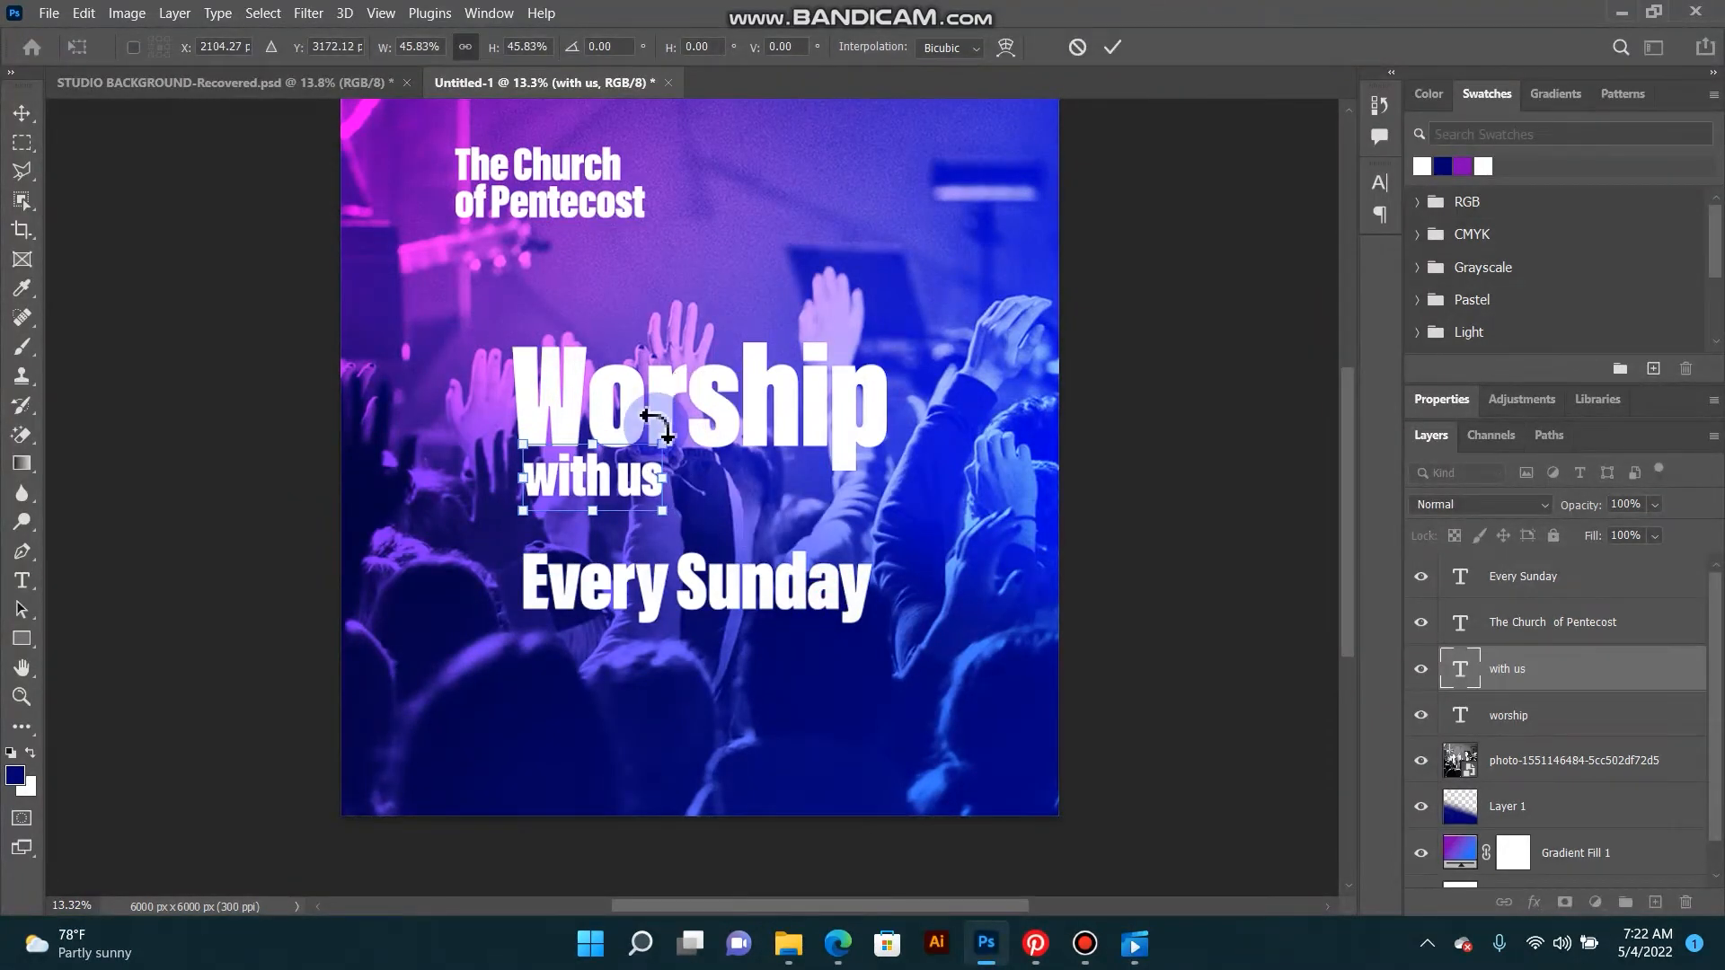
key(Return)
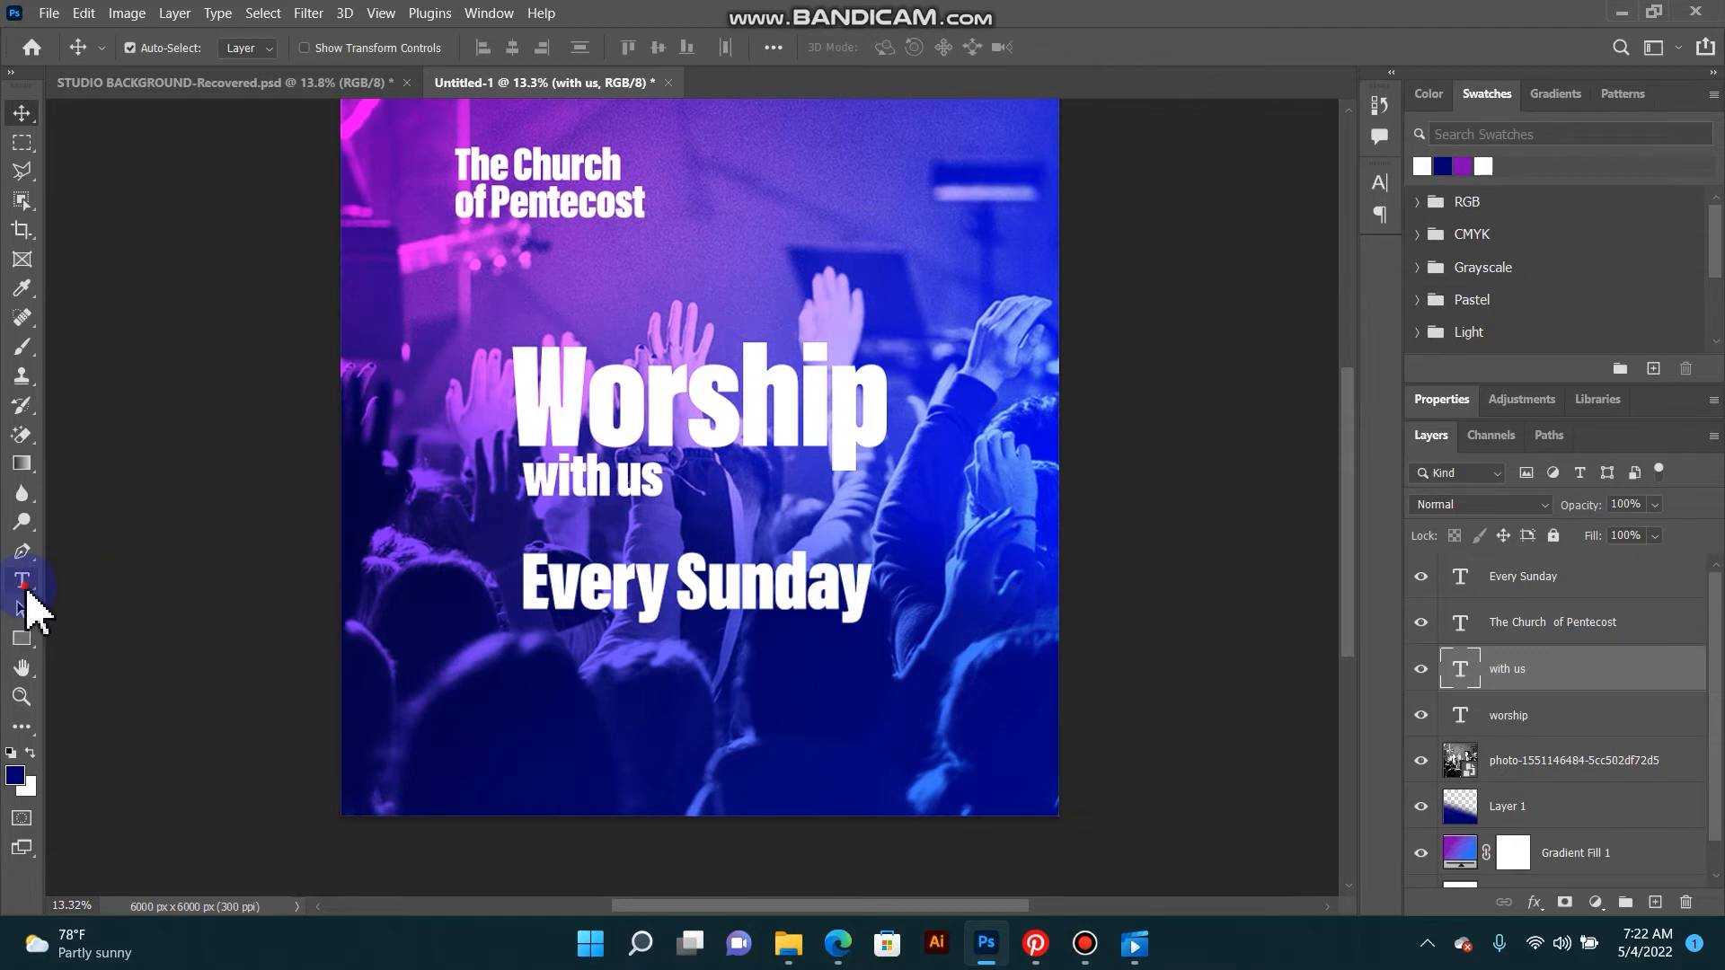
Step: Extend the second text line to read with us, every
click(24, 584)
click(654, 476)
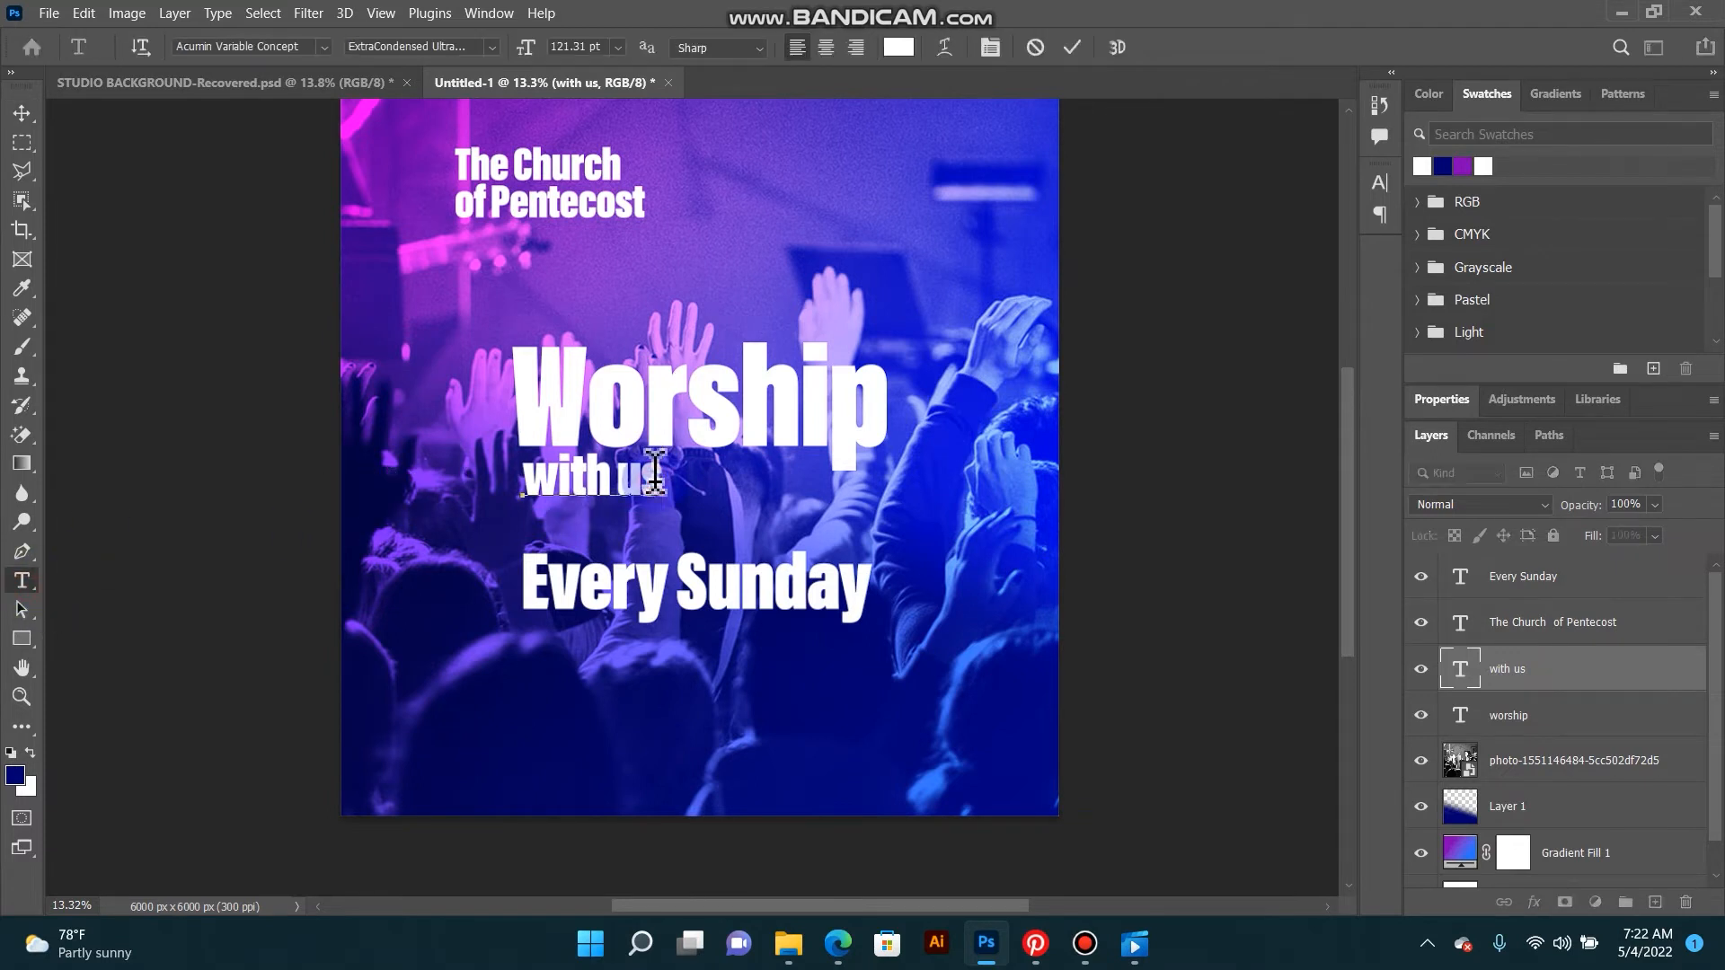
text(, every)
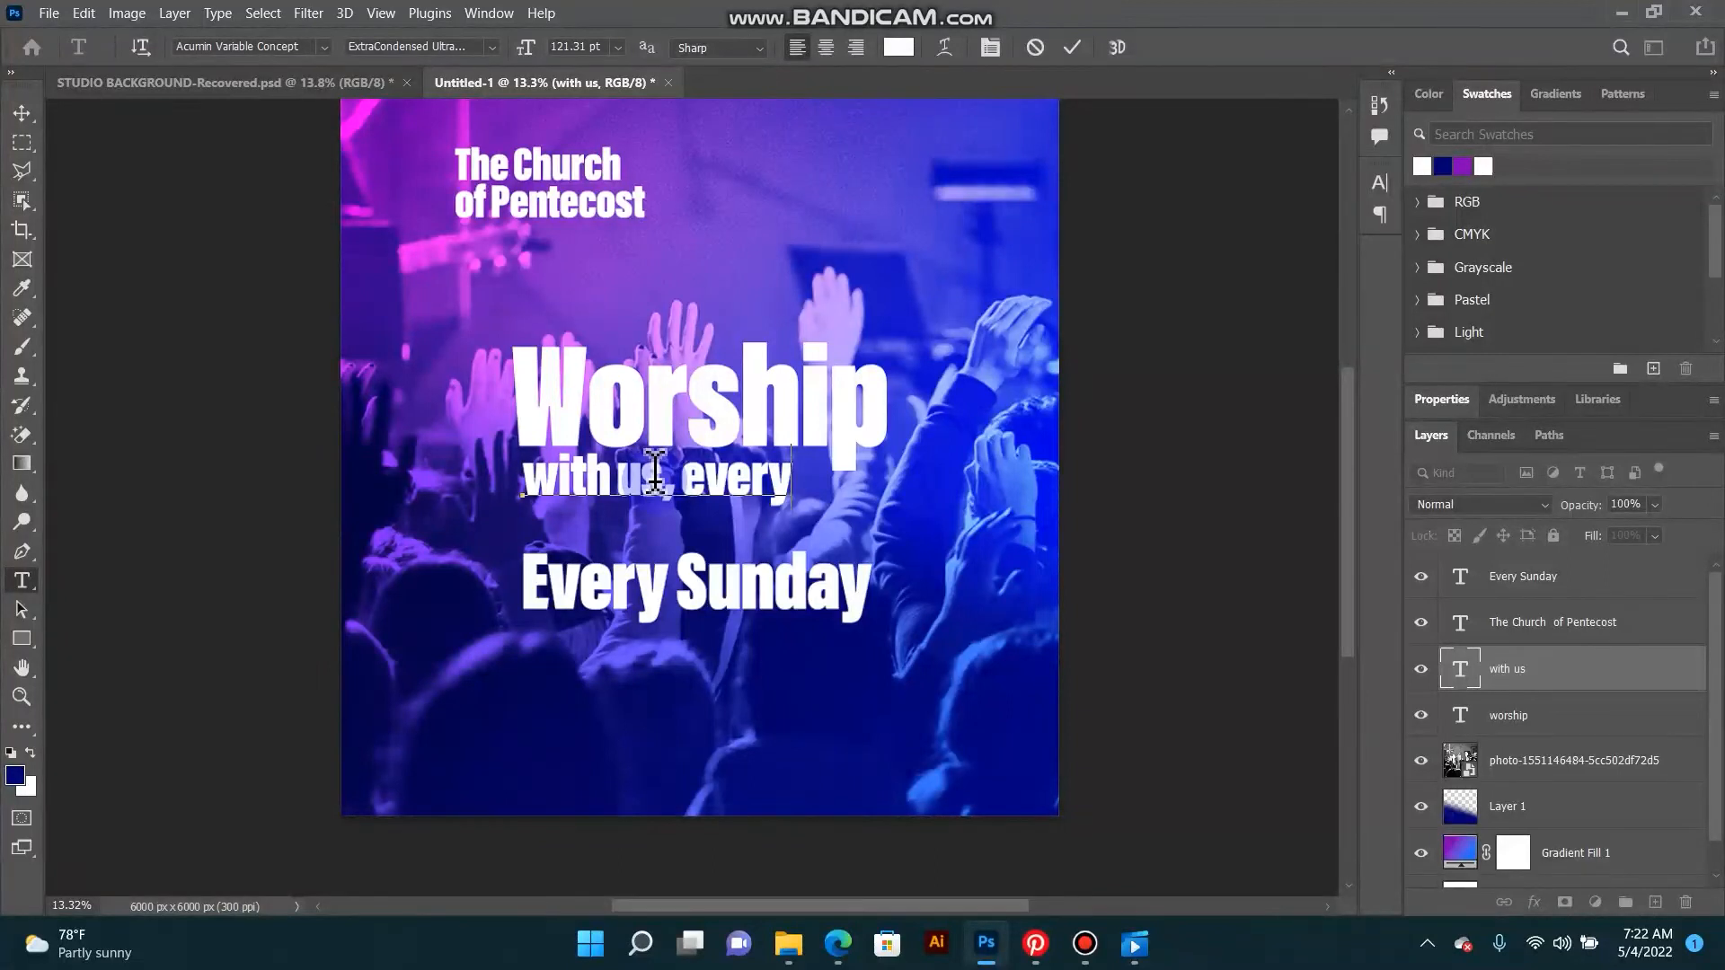
click(21, 114)
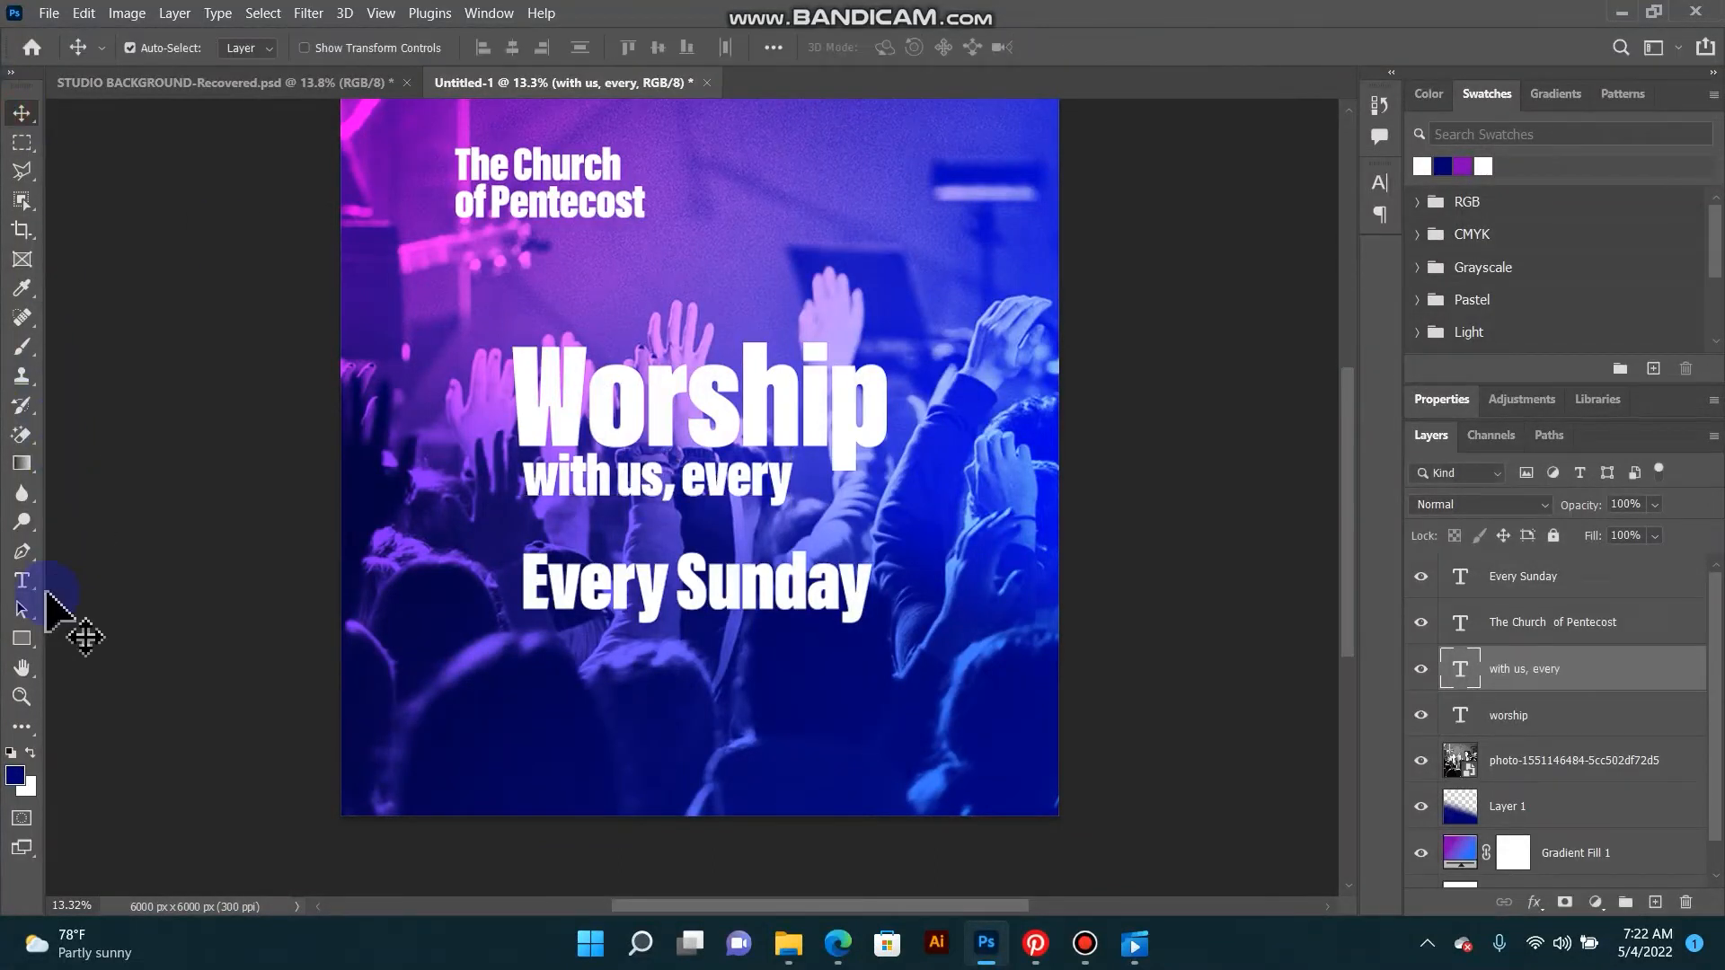
Step: Shorten the Every Sunday text to Sunday and place it directly below the with us, every line
click(21, 579)
drag(675, 574, 454, 501)
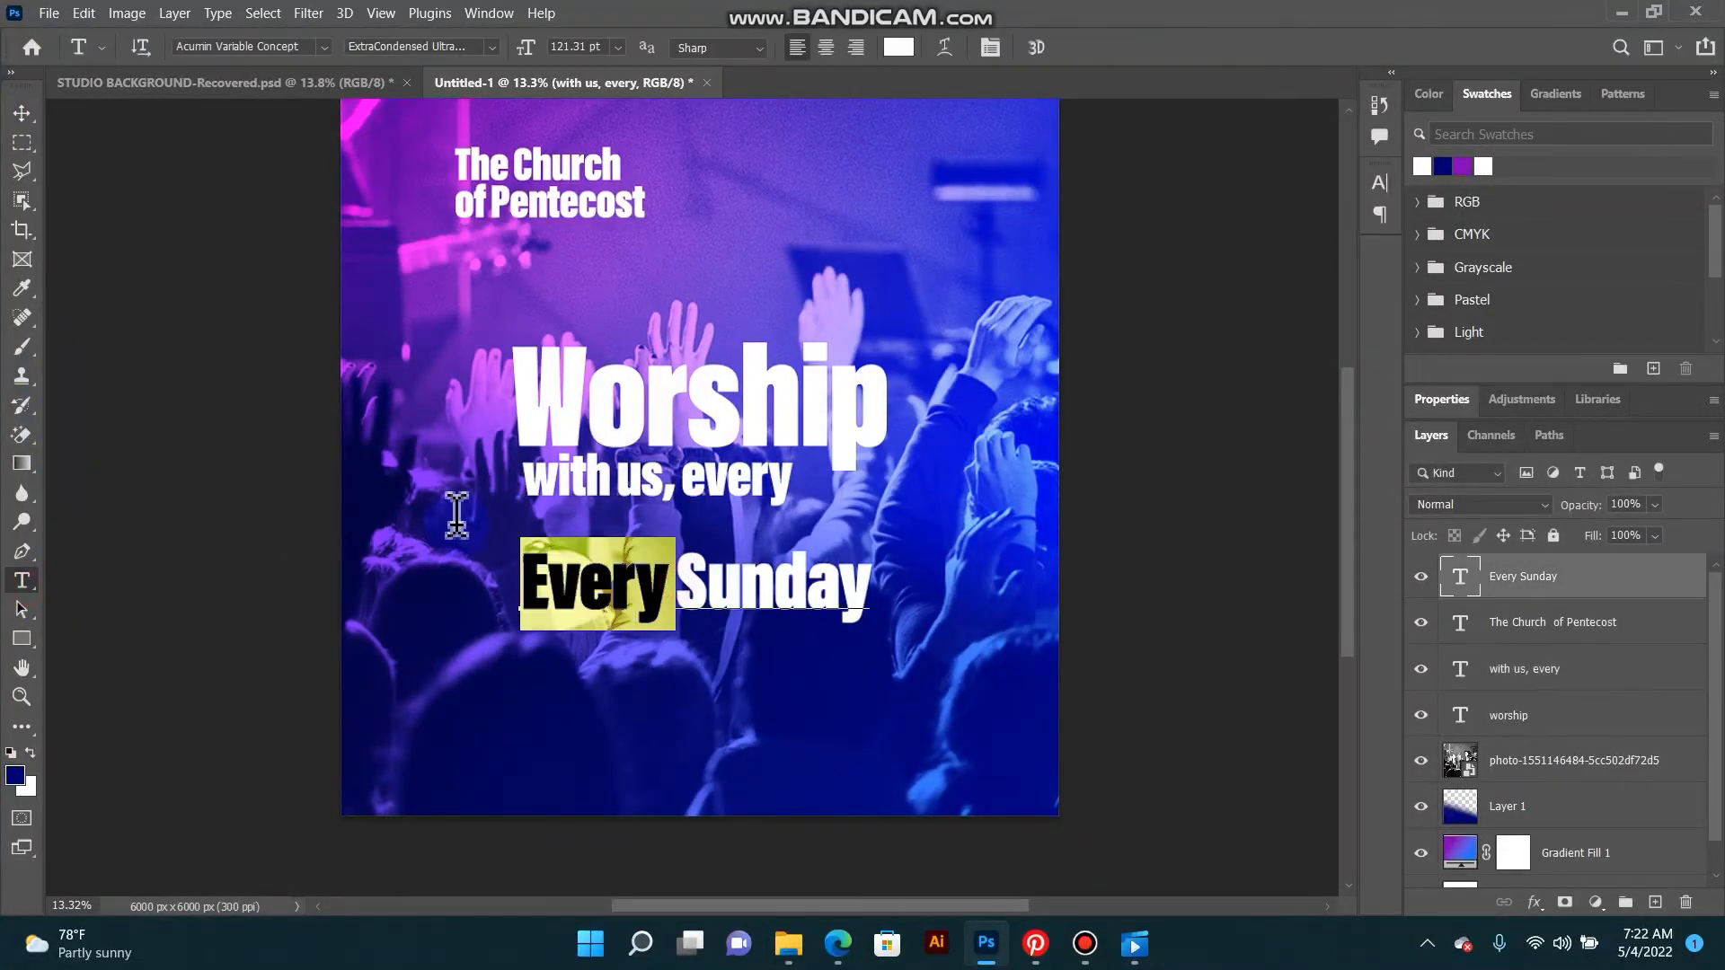
key(BackSpace)
click(22, 113)
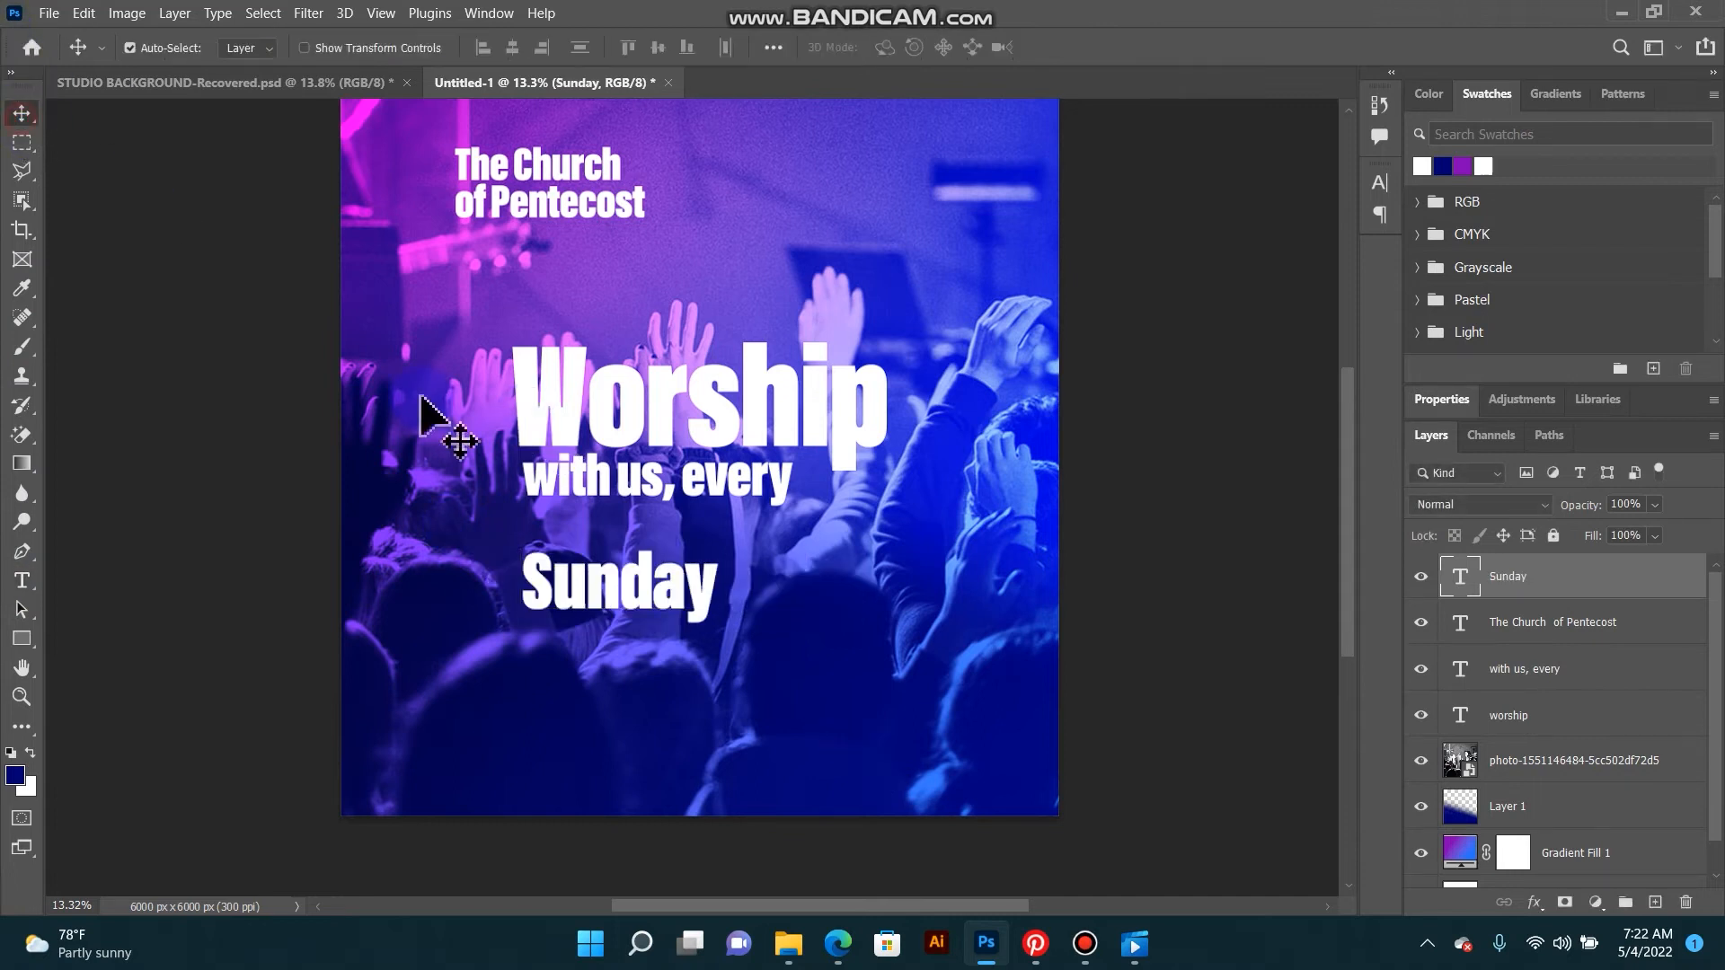
drag(578, 593, 568, 541)
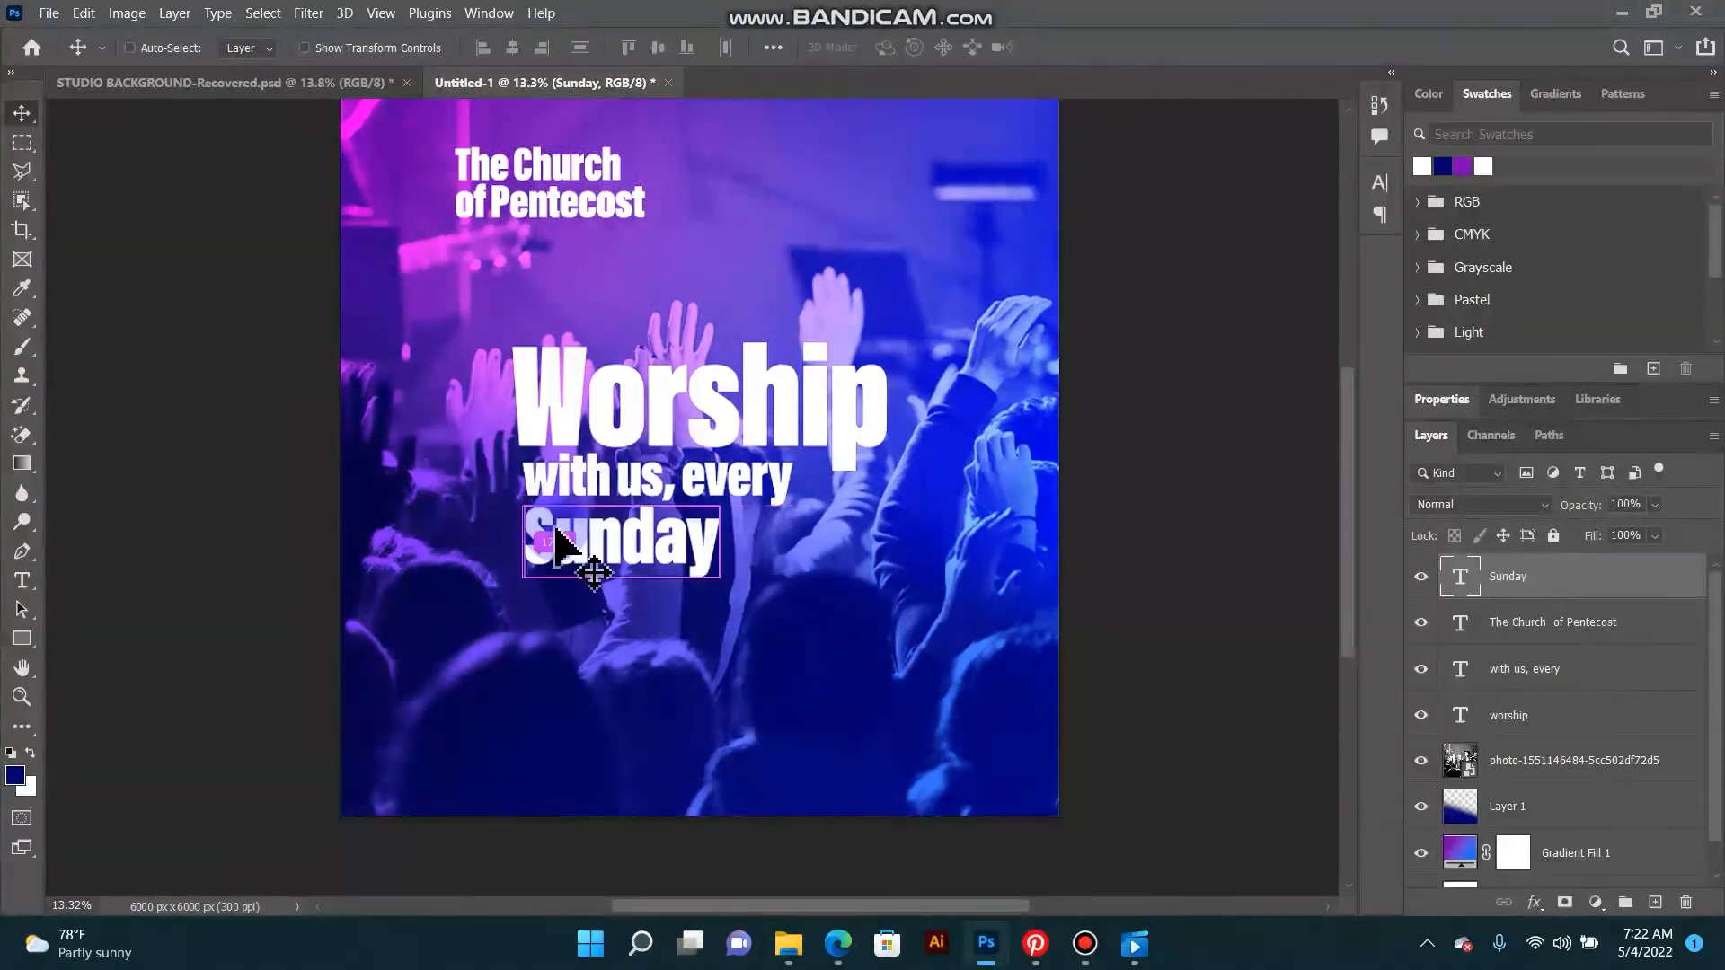
Step: Scale the Sunday text up to nearly the width of the Worship title
key(ctrl+t)
drag(726, 584, 905, 616)
key(Return)
right_click(861, 602)
key(Escape)
Step: Nudge Sunday up and left to line up with the start of Worship, then enlarge it very slightly
key(shift+Up)
key(shift+Up)
key(shift+Up)
key(shift+Up)
key(shift+Up)
key(shift+Up)
key(shift+Up)
key(shift+Left)
key(shift+Left)
key(shift+Left)
key(shift+Left)
key(shift+Left)
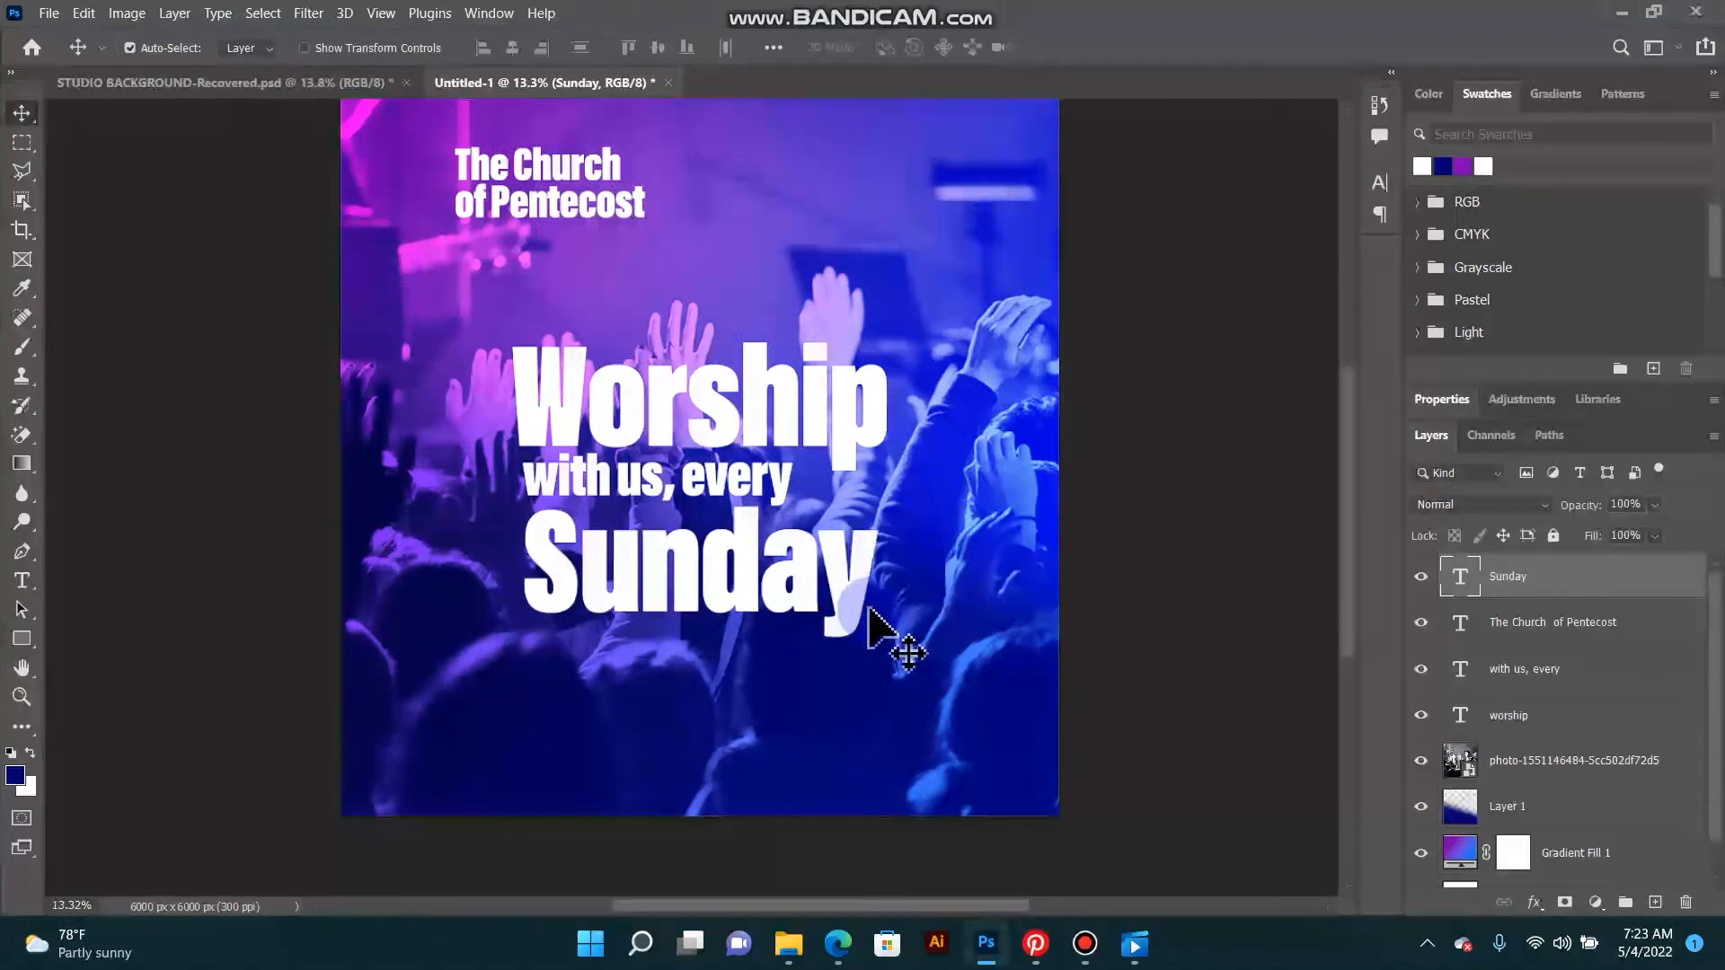
key(shift+Left)
key(shift+Left)
key(shift+Left)
key(shift+Left)
key(shift+Left)
key(shift+Left)
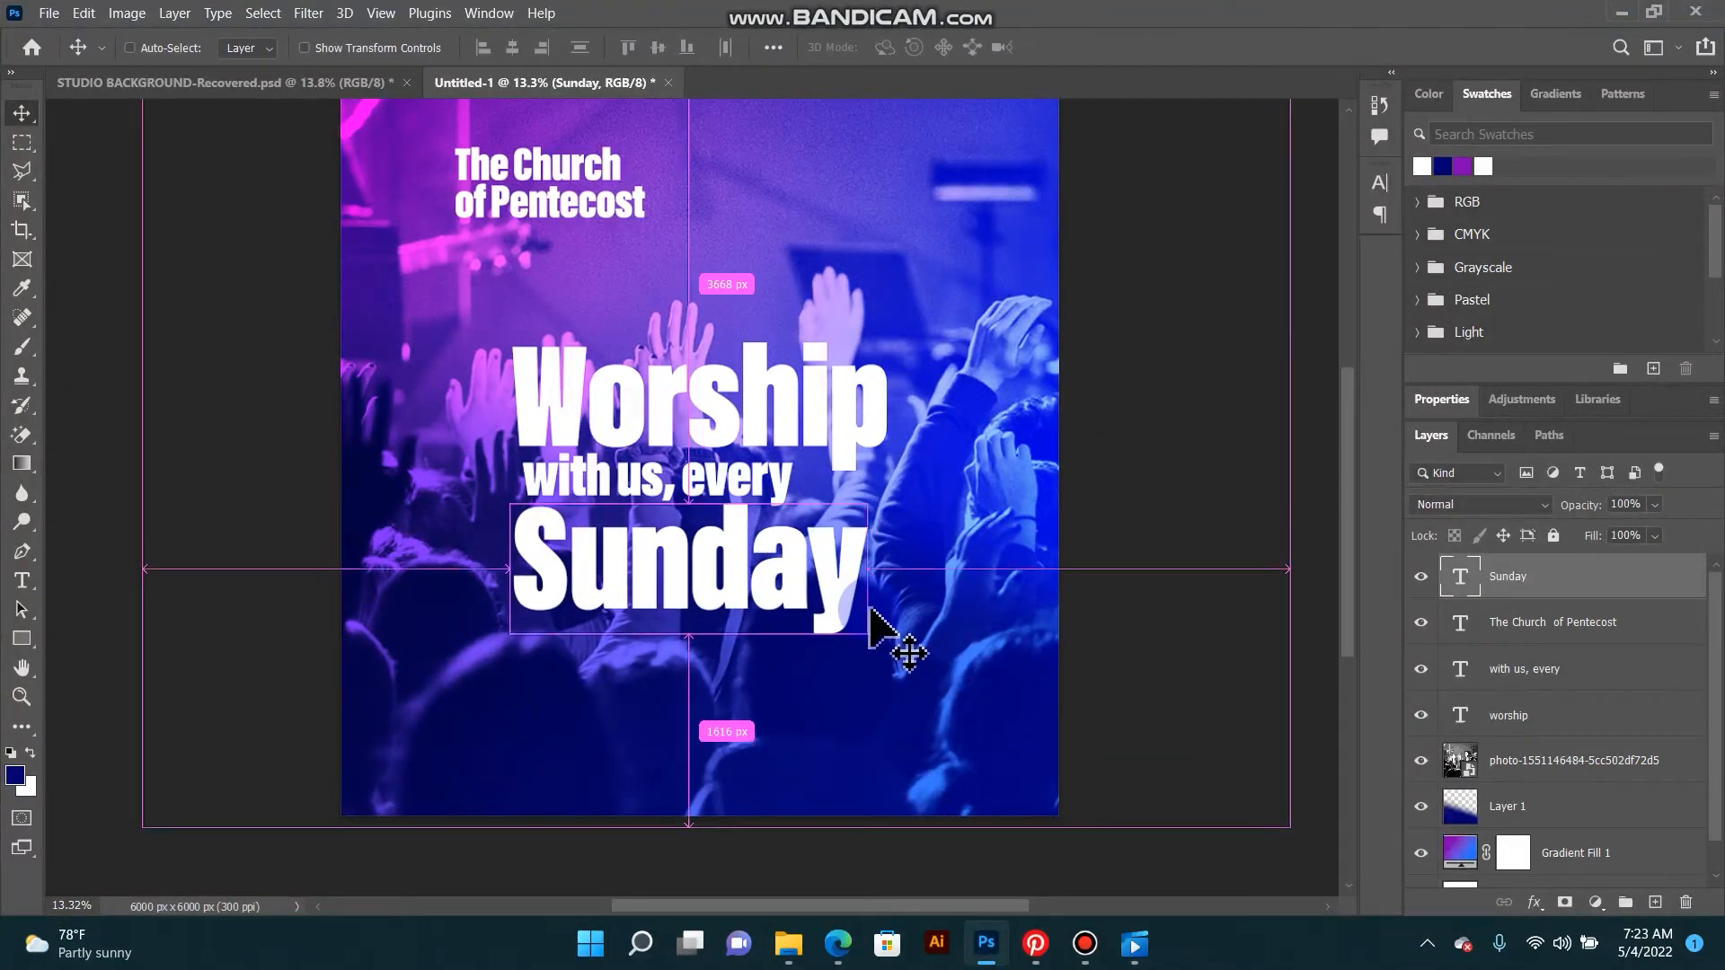
key(ctrl+t)
mouse_move(876, 647)
mouse_down()
mouse_move(892, 655)
mouse_move(879, 647)
mouse_up()
key(Return)
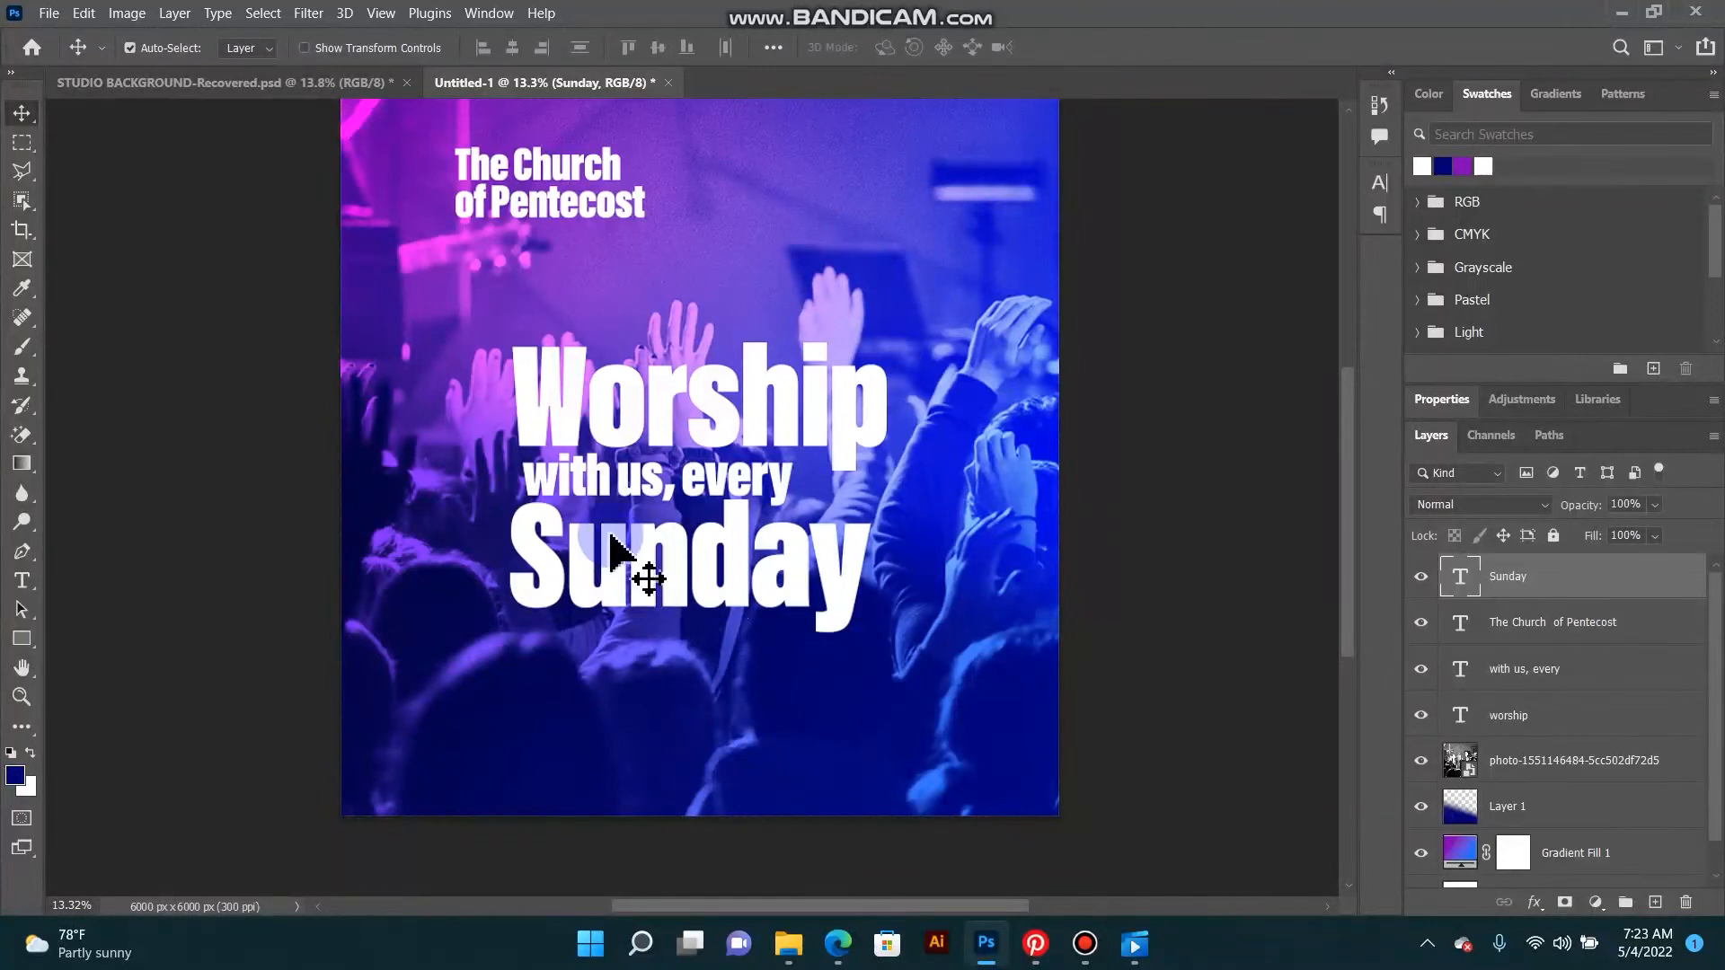
Step: Apply a light silver-gray linear Gradient Overlay at 135° and 100% opacity to the Worship text
click(607, 409)
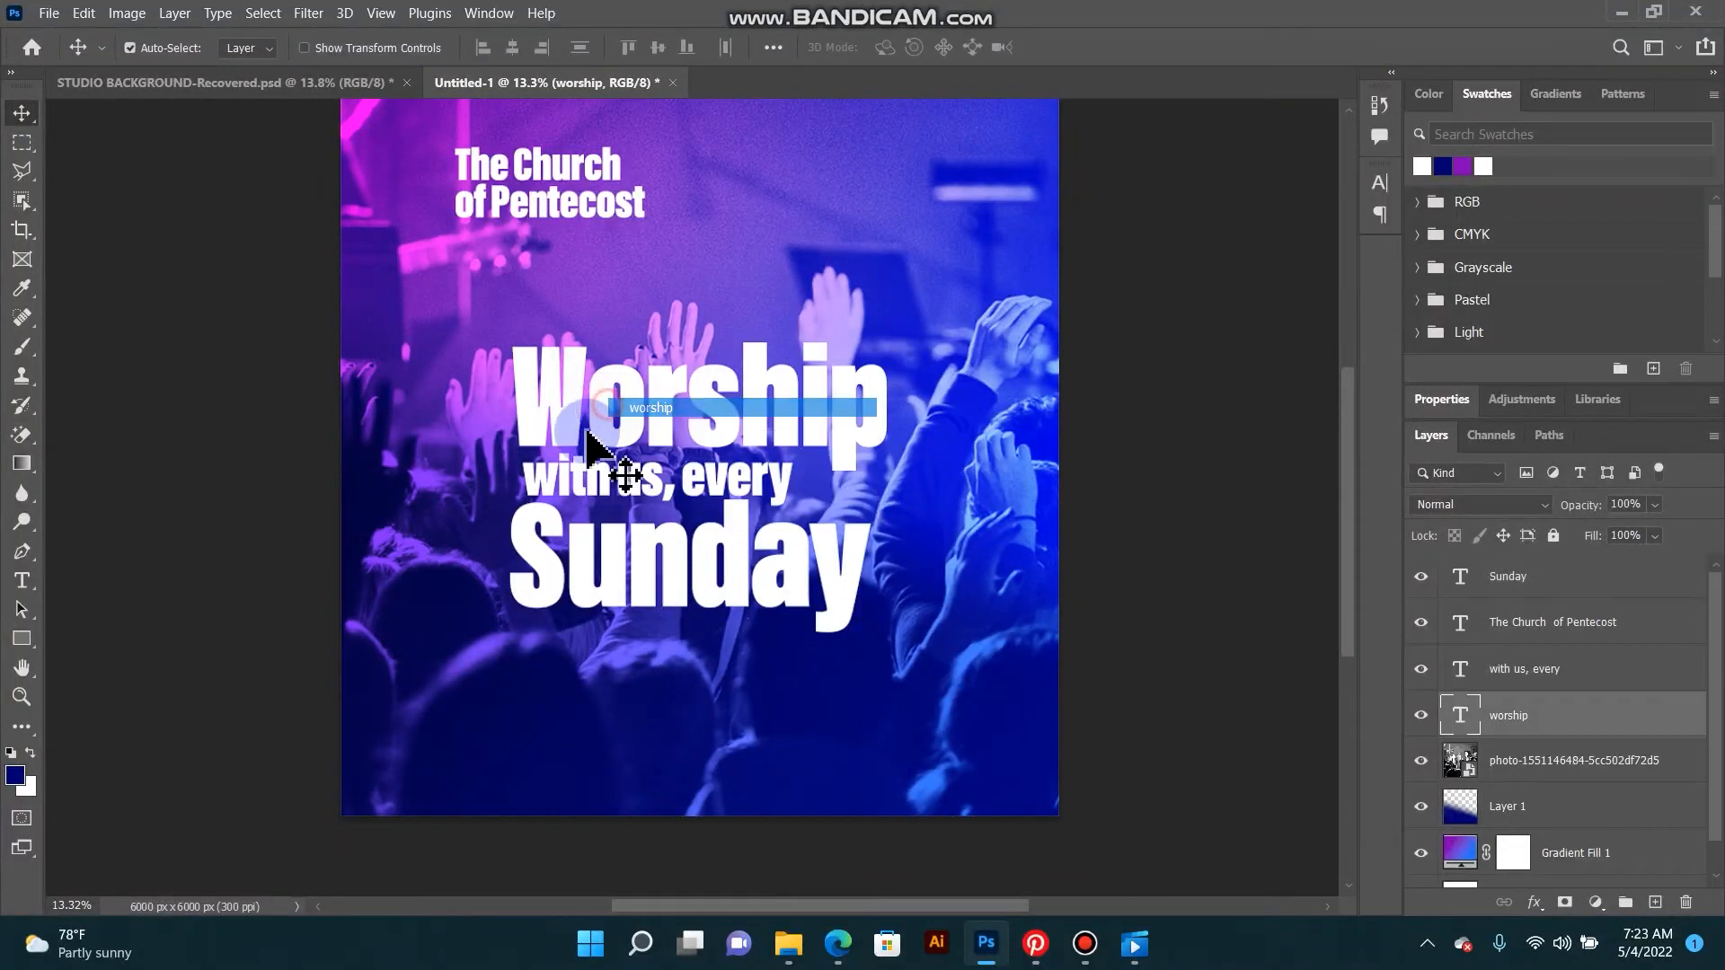
double_click(1600, 730)
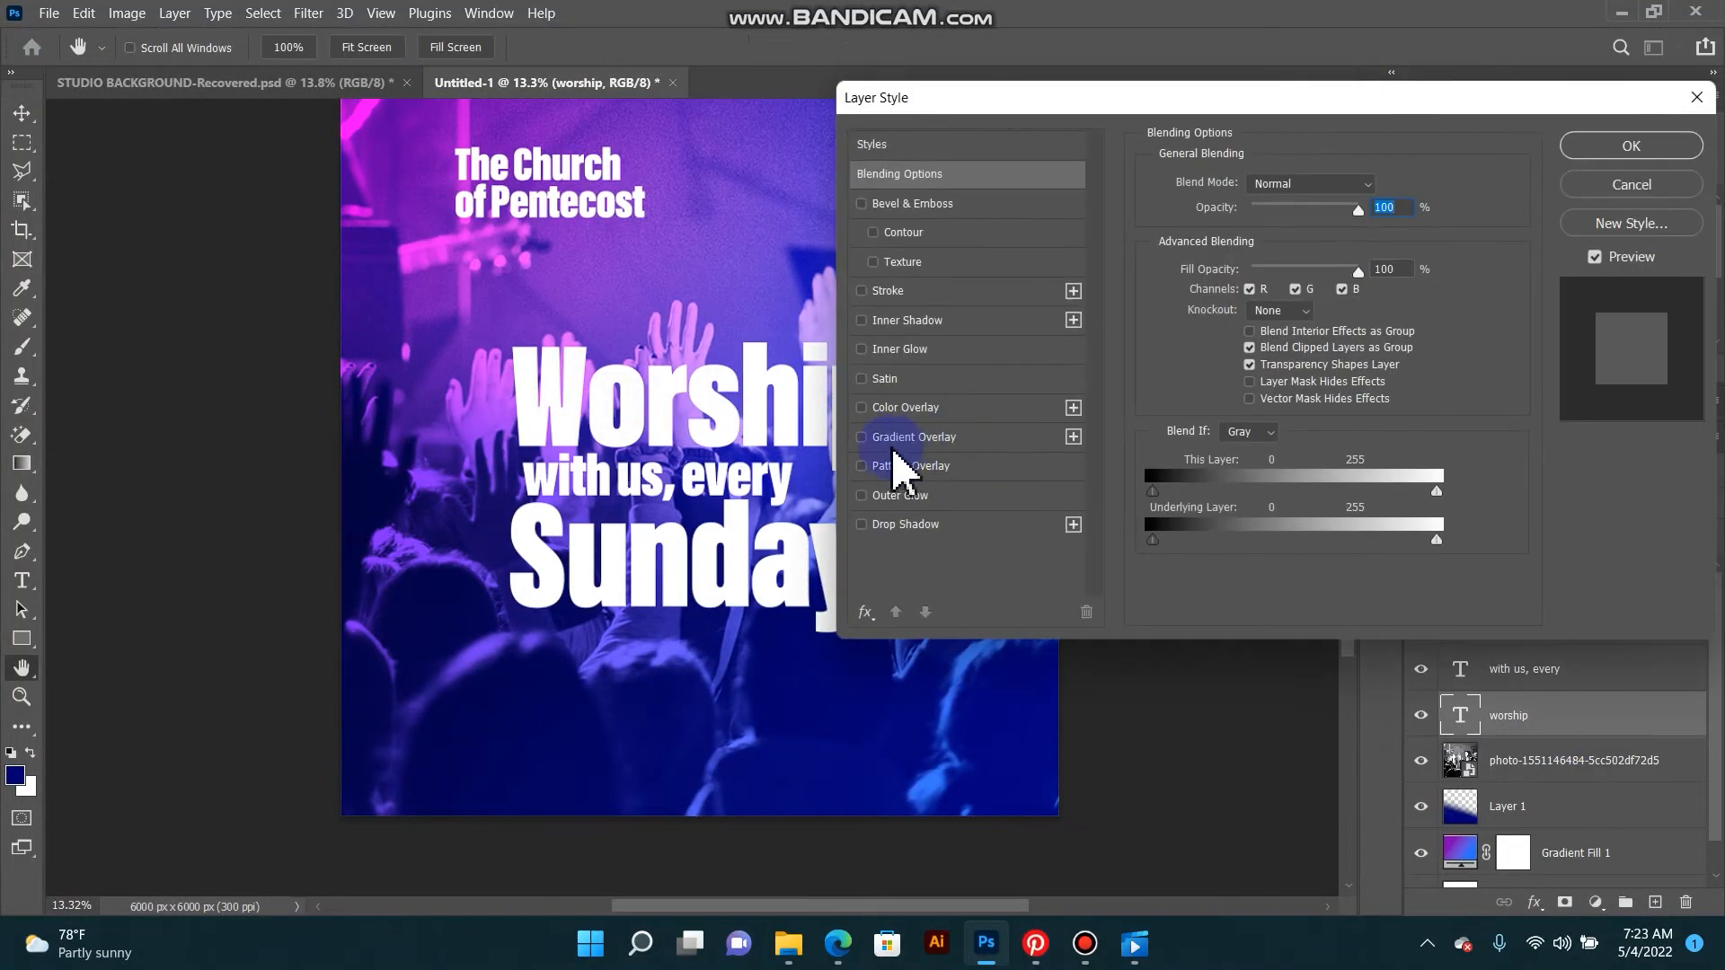
click(861, 436)
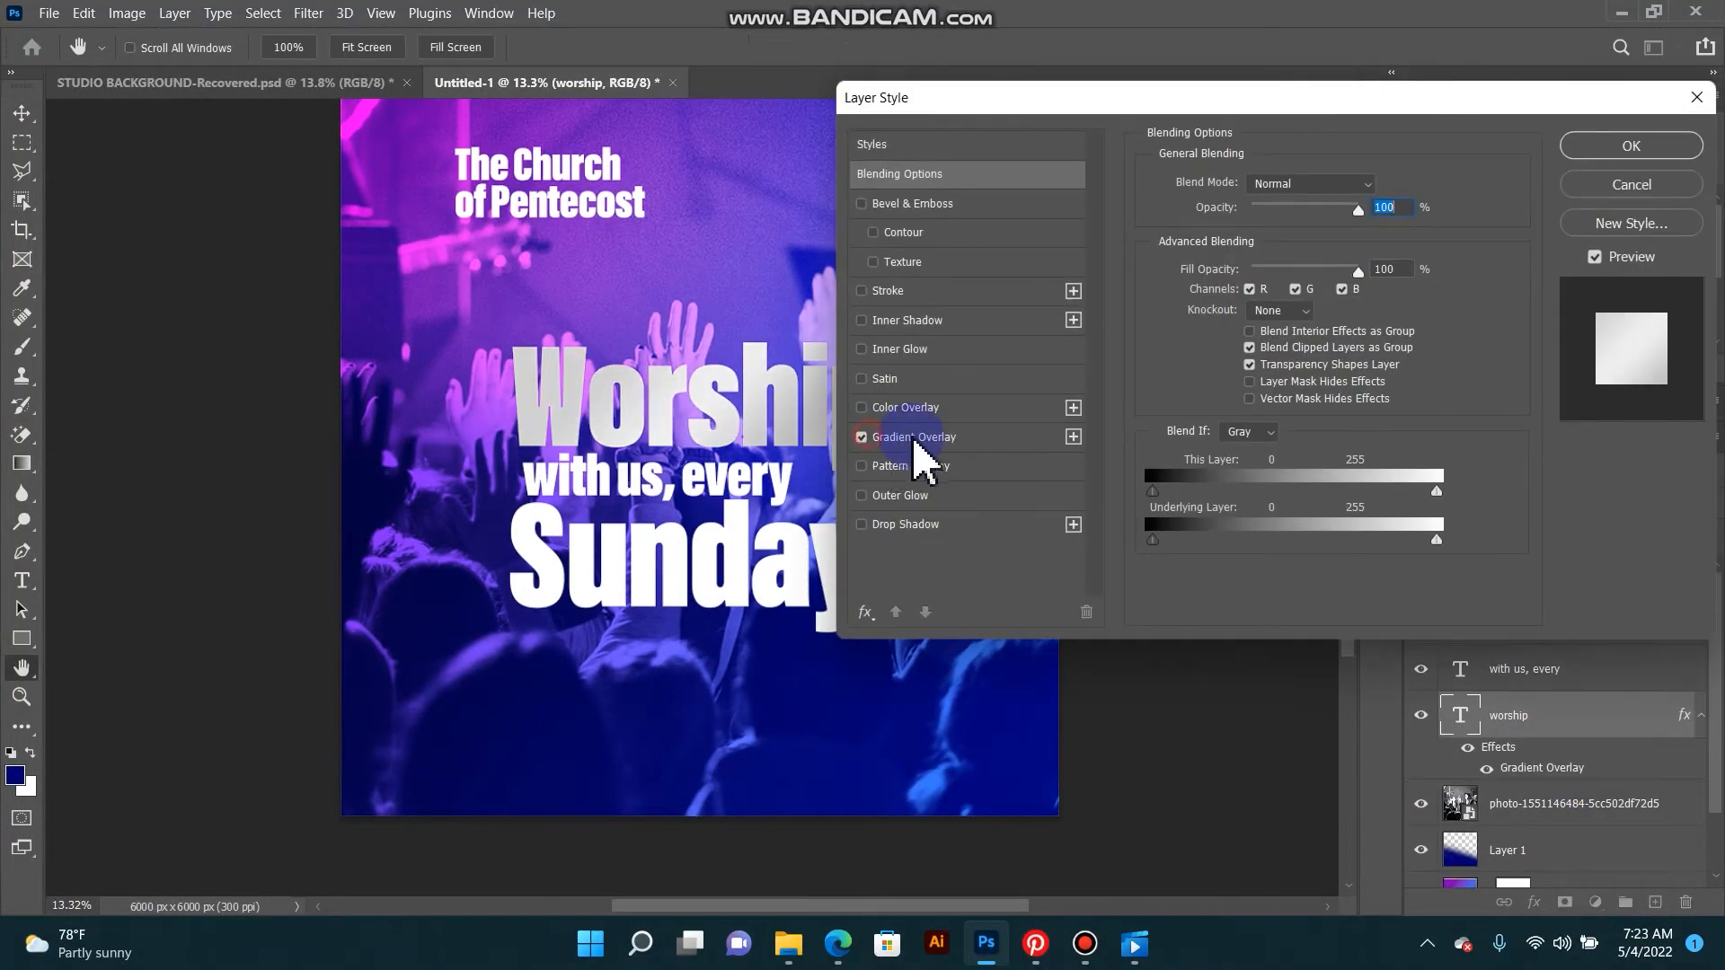
click(860, 438)
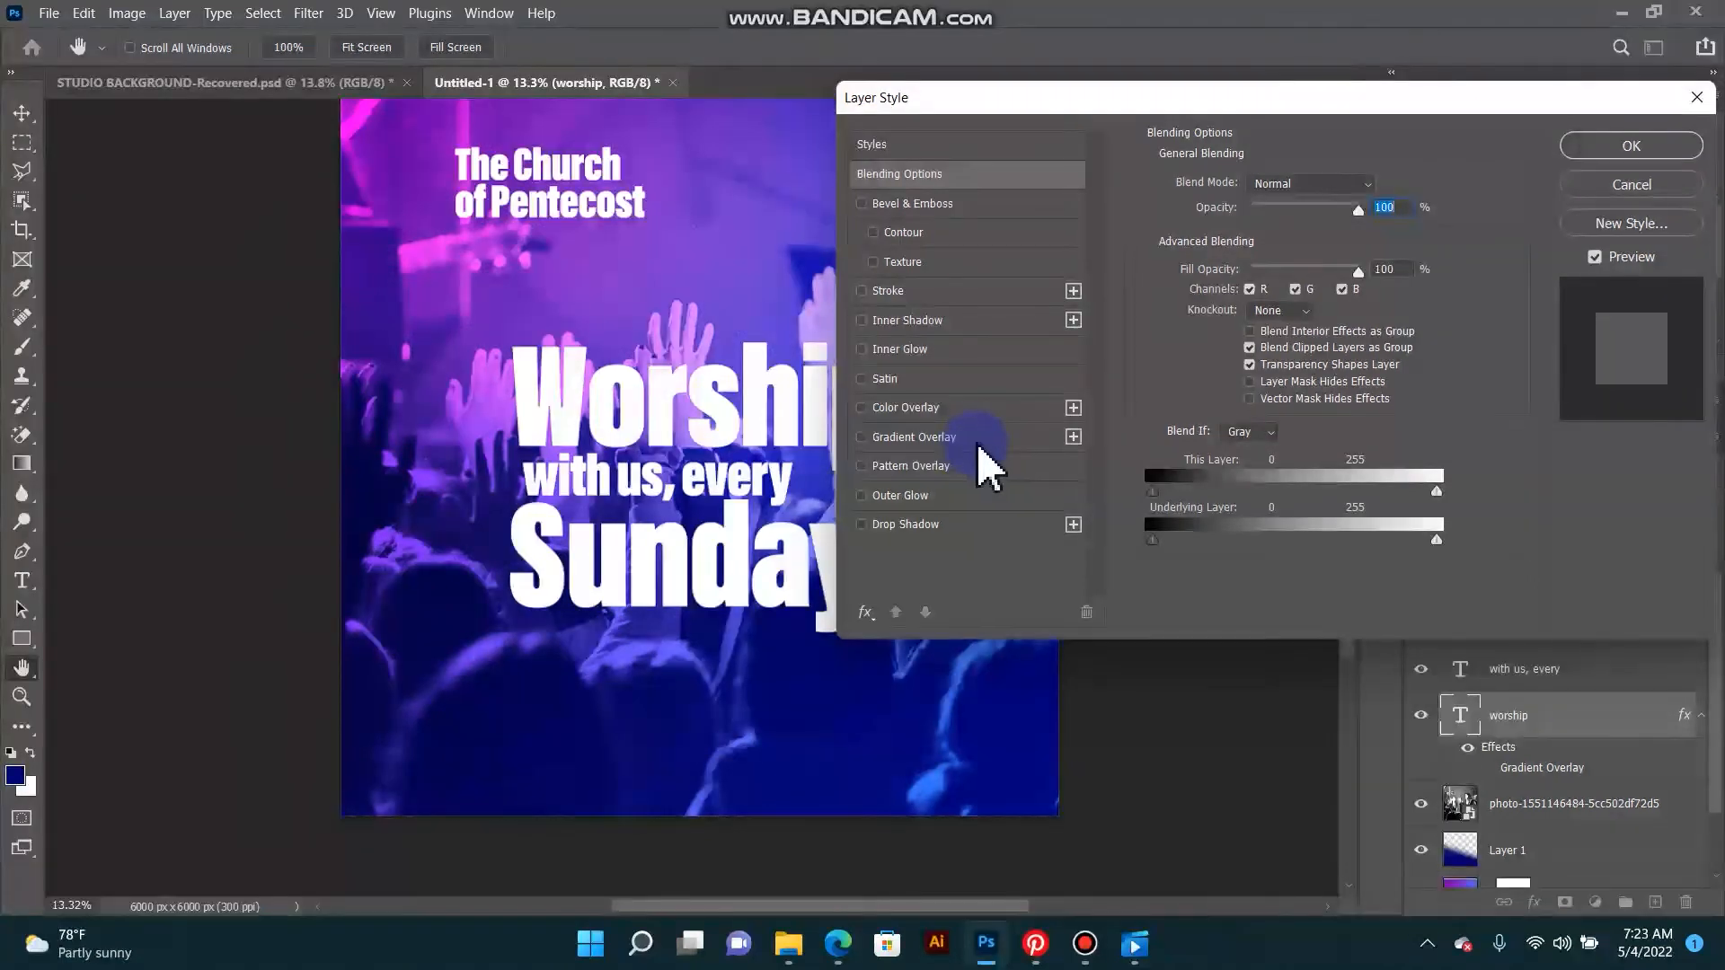
click(955, 441)
click(1356, 235)
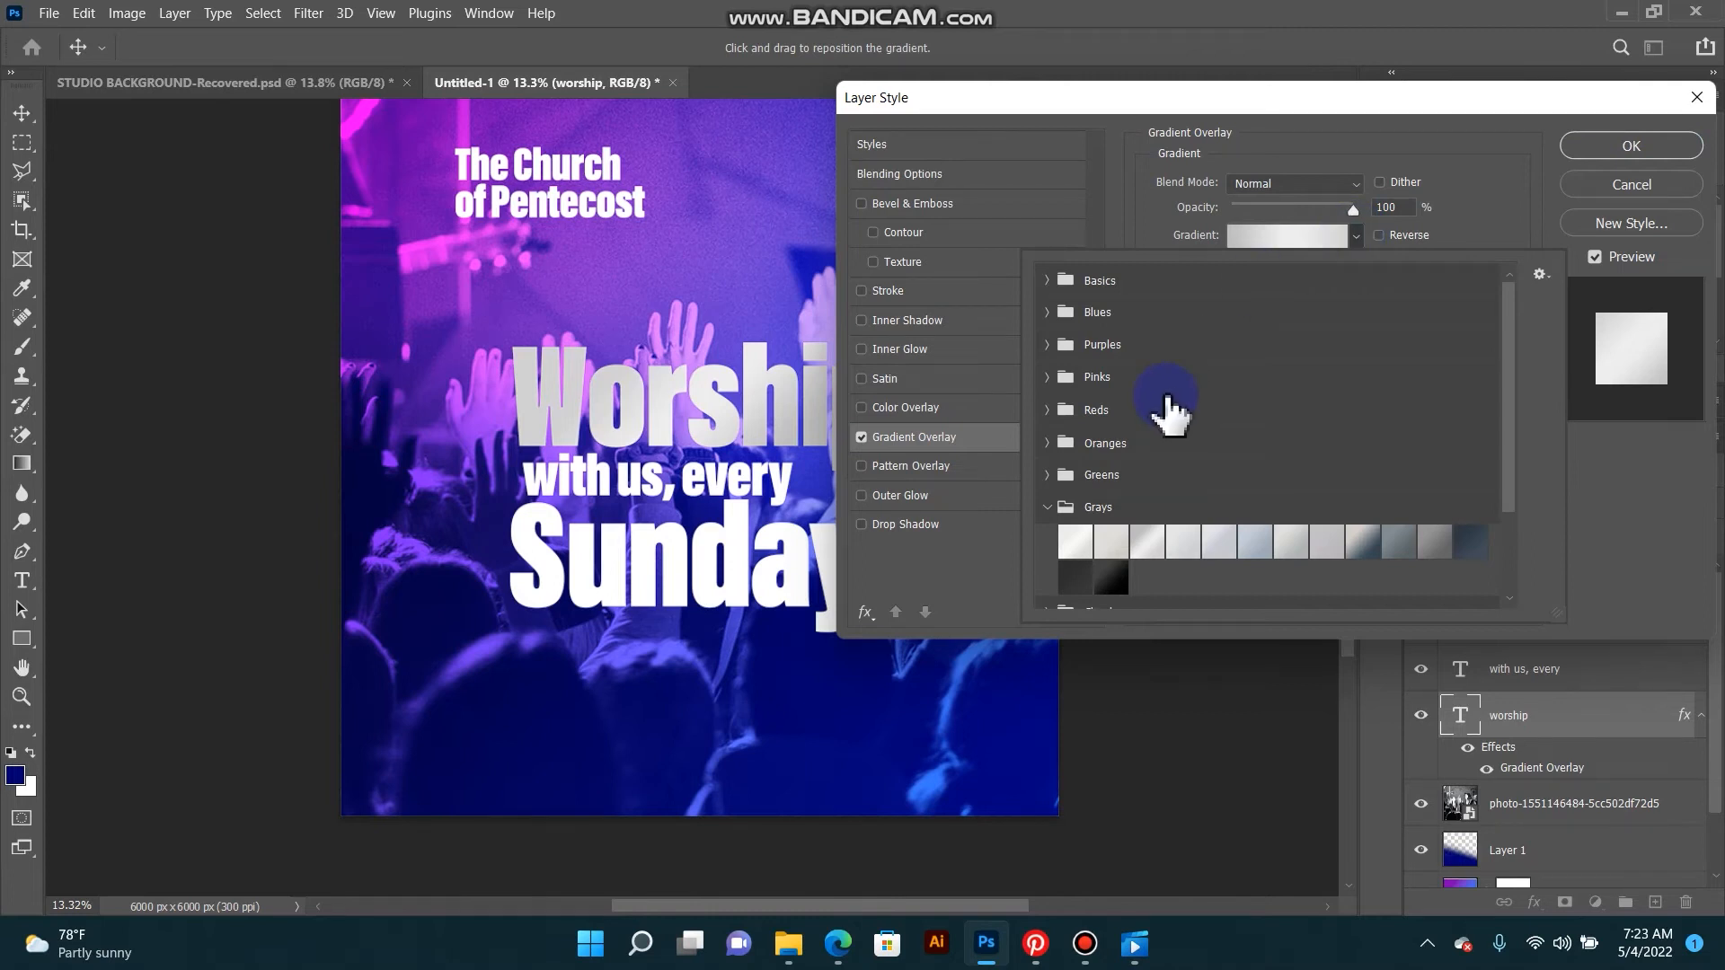
click(1047, 507)
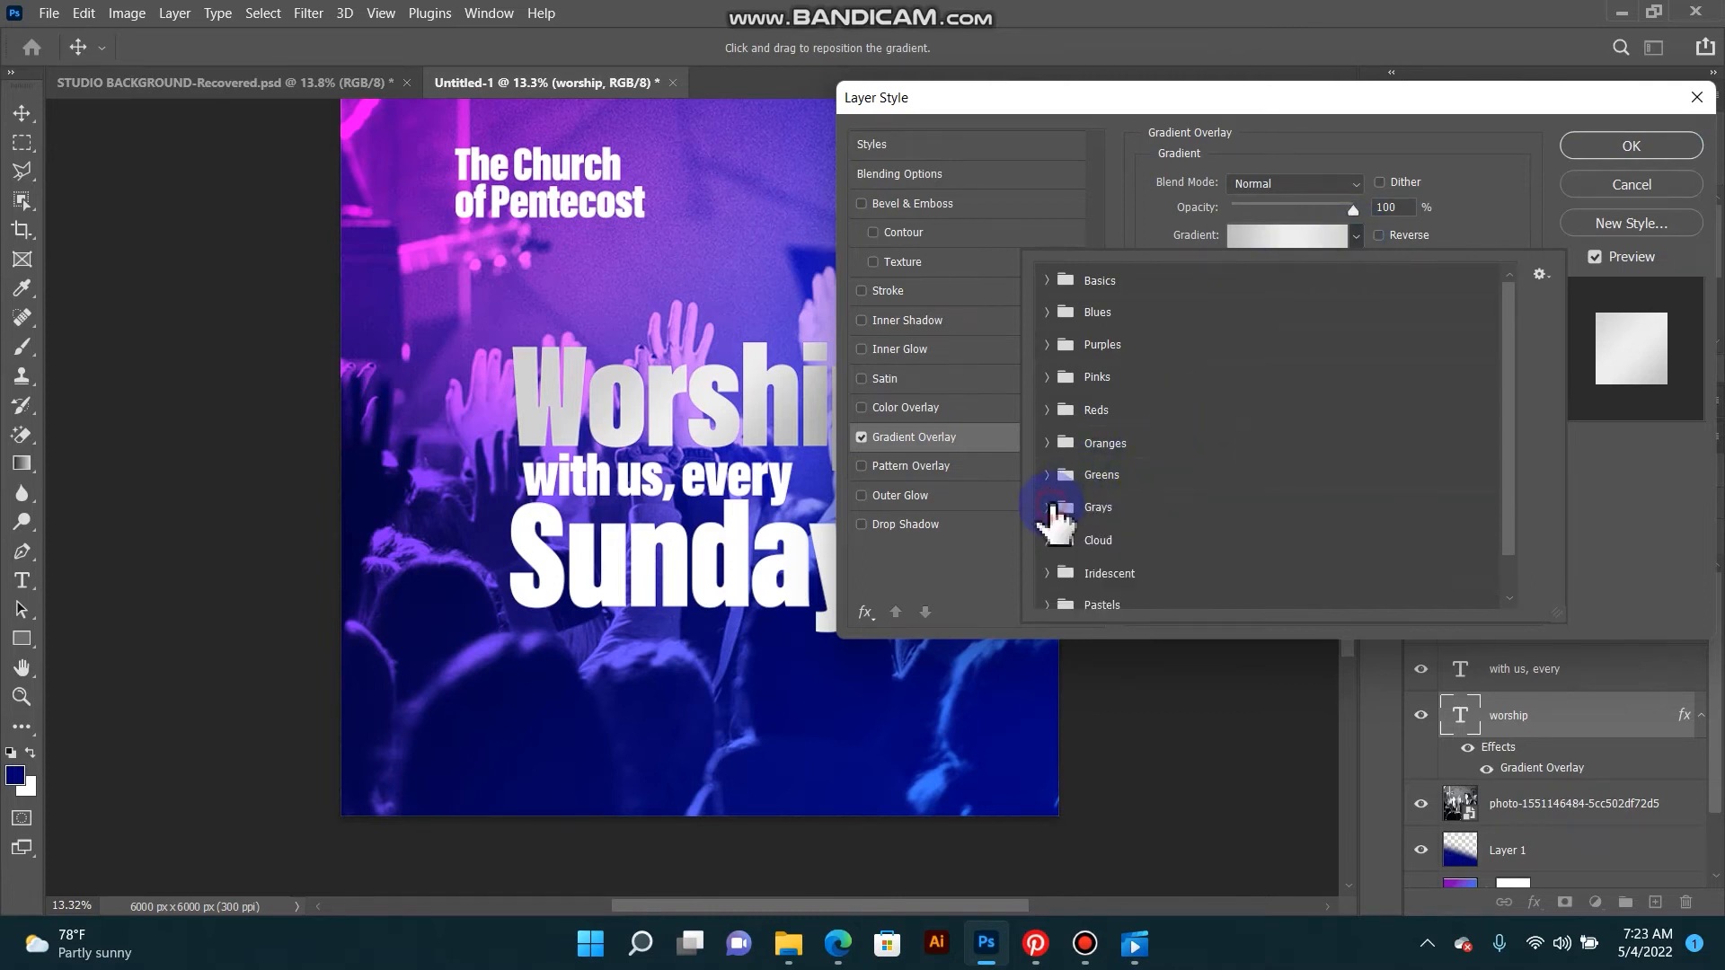
click(1050, 508)
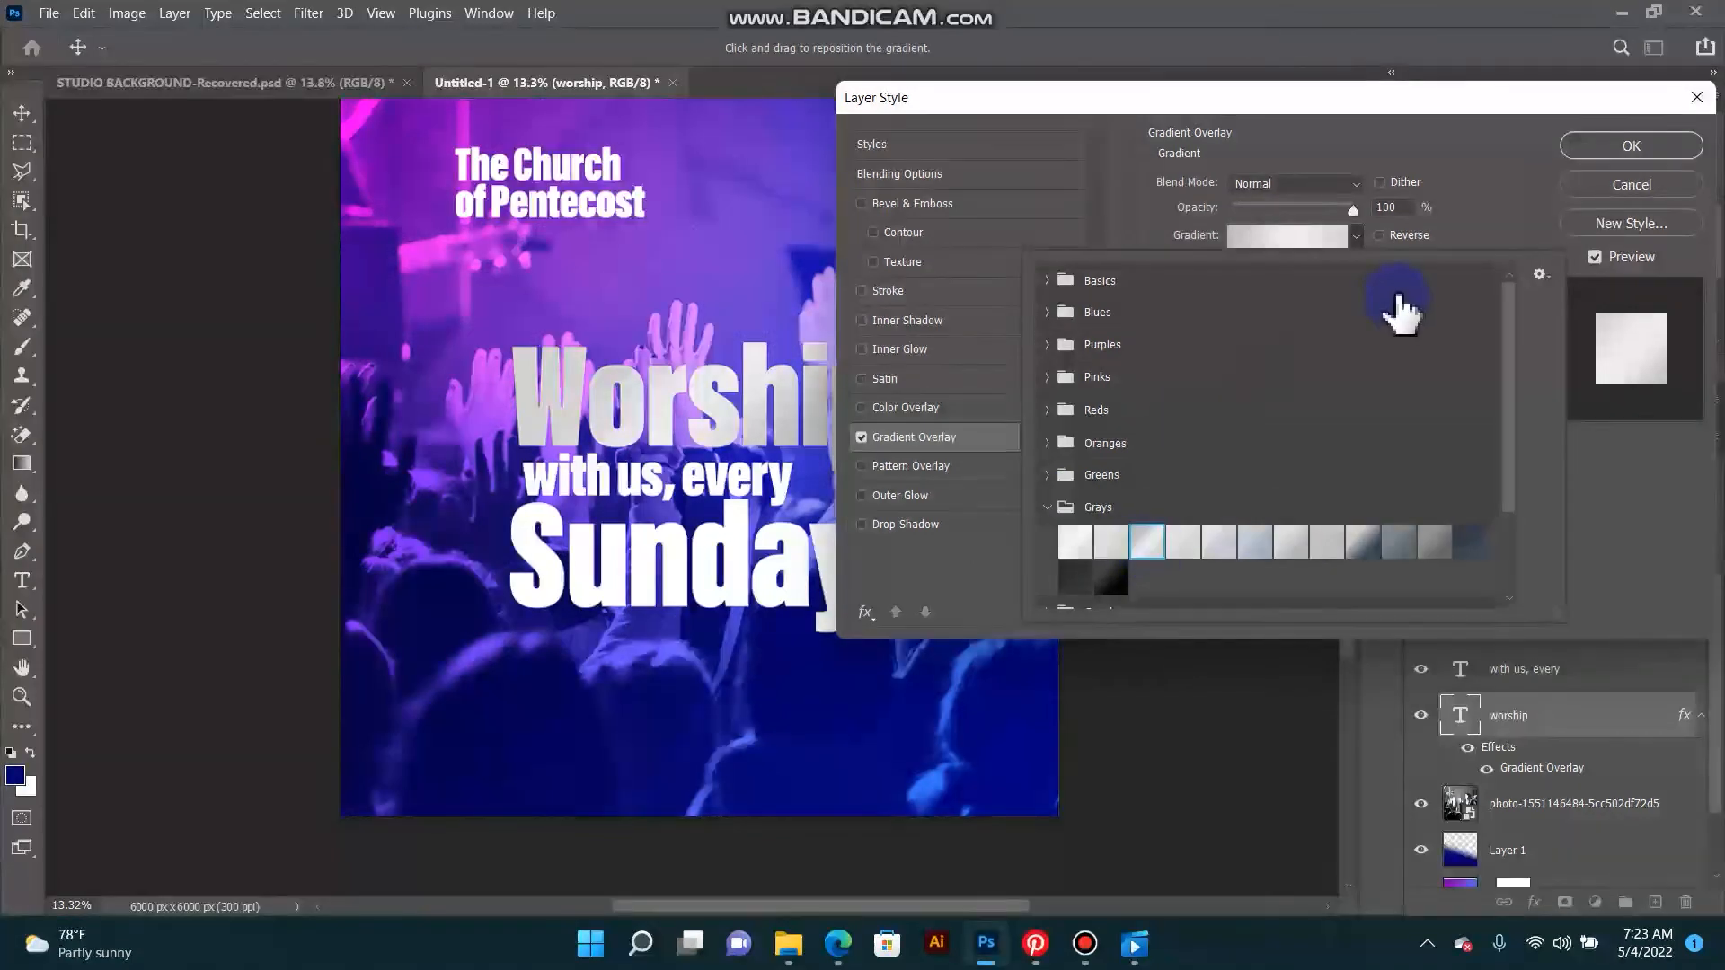
click(1240, 123)
Step: Add a black Multiply Drop Shadow to the Worship text with its opacity reduced to 21%
click(862, 524)
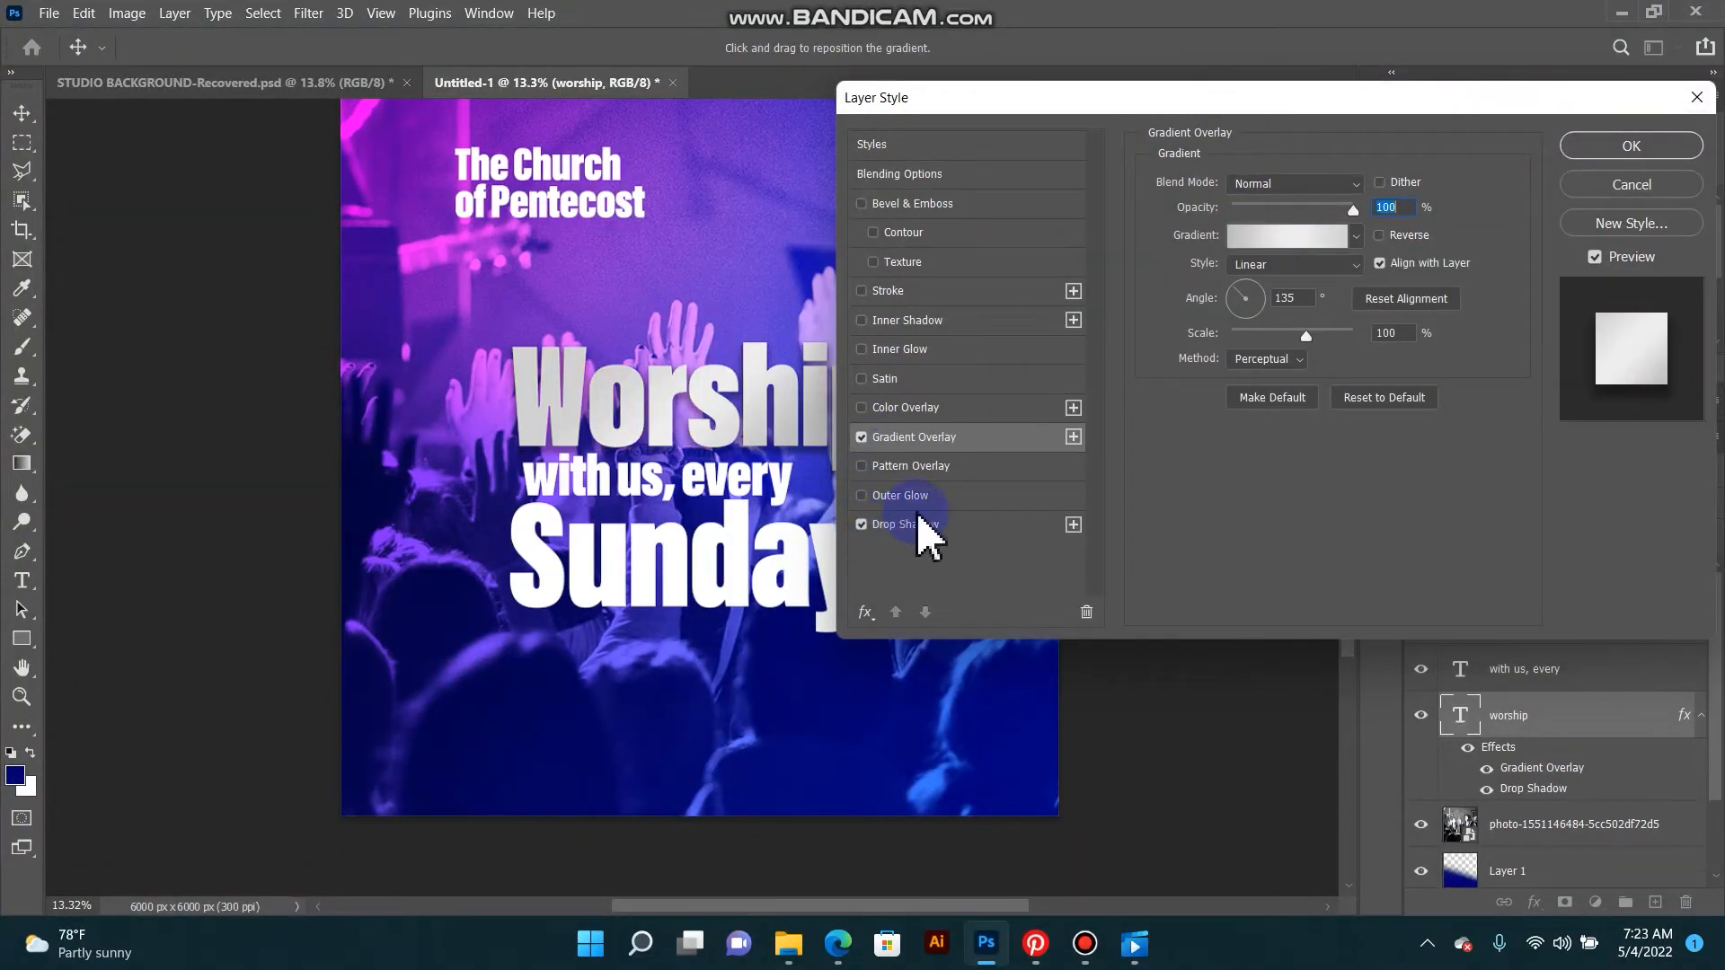
click(918, 524)
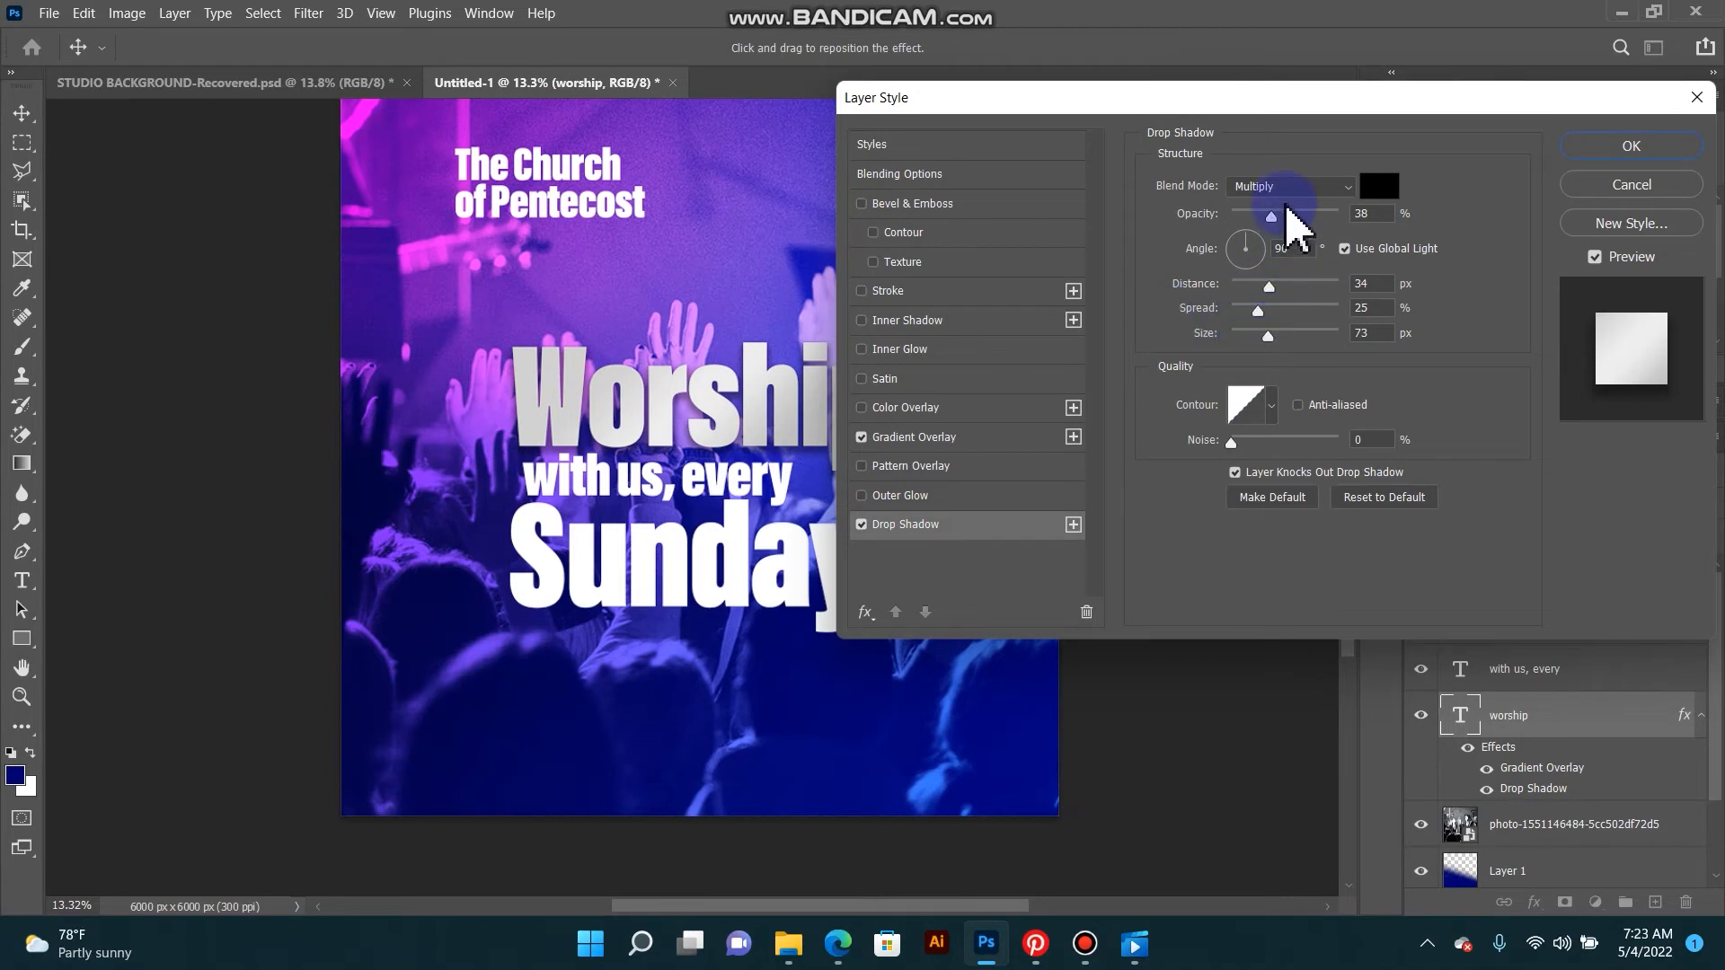
drag(1258, 212, 1250, 214)
click(1607, 146)
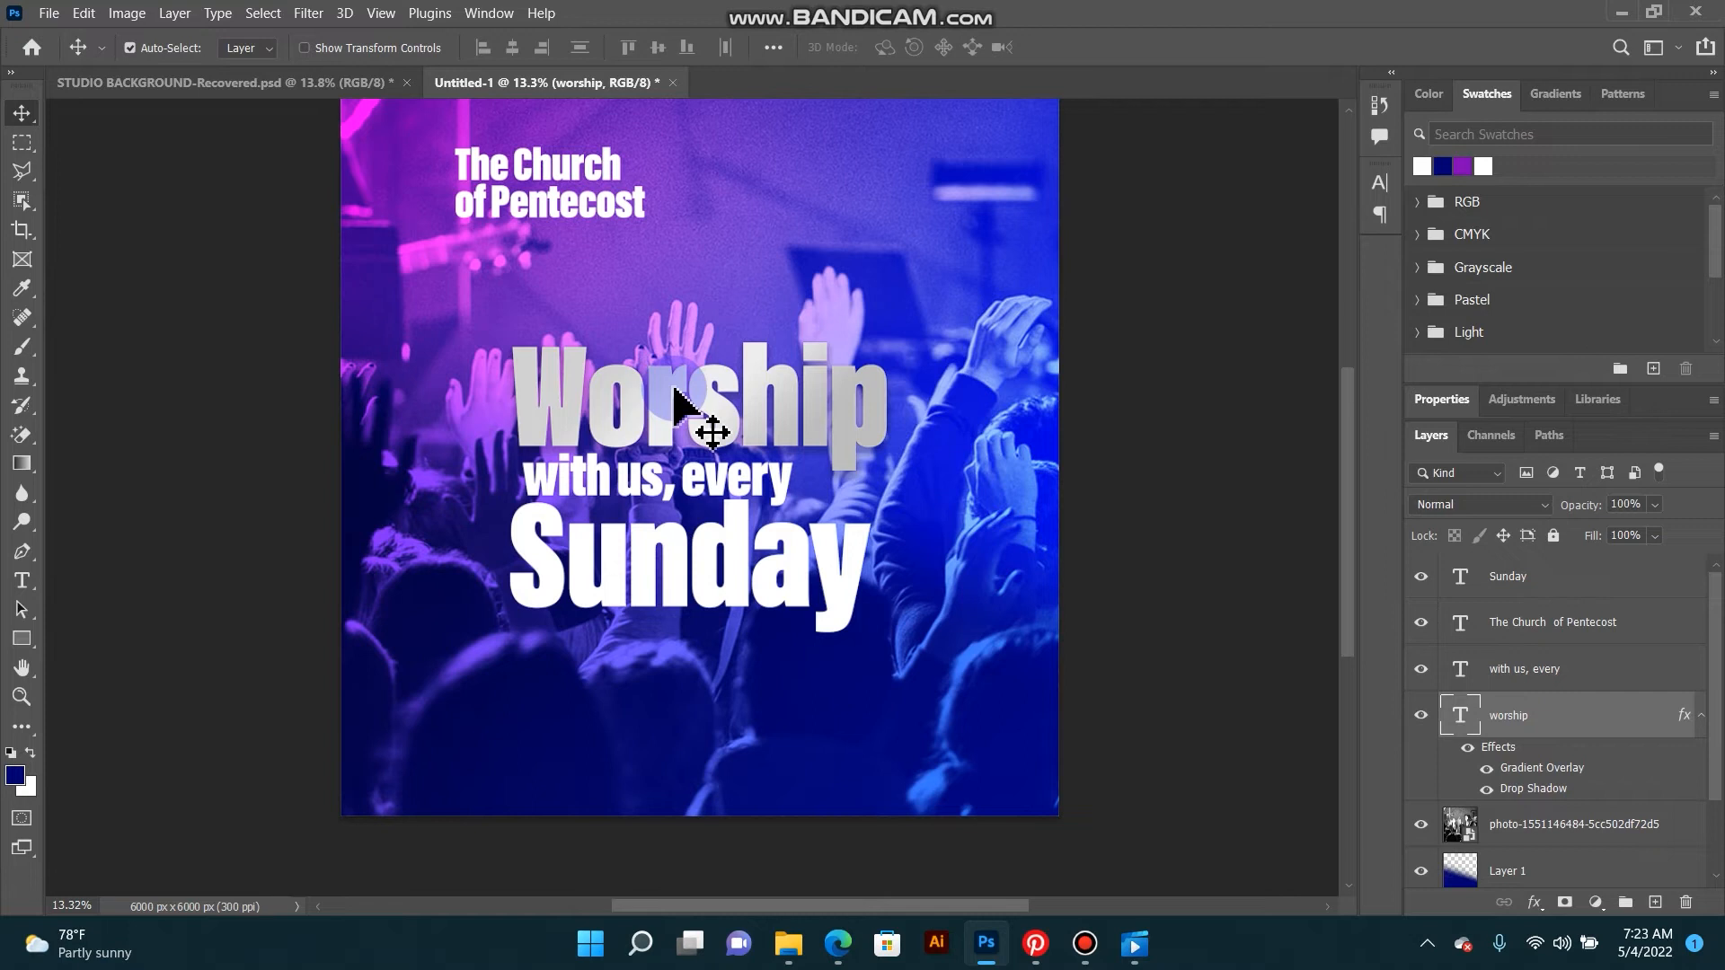
Step: Give the with us, every line the same silver Gradient Overlay and a Drop Shadow at 21% opacity
scroll(660, 459, up, 2)
right_click(680, 490)
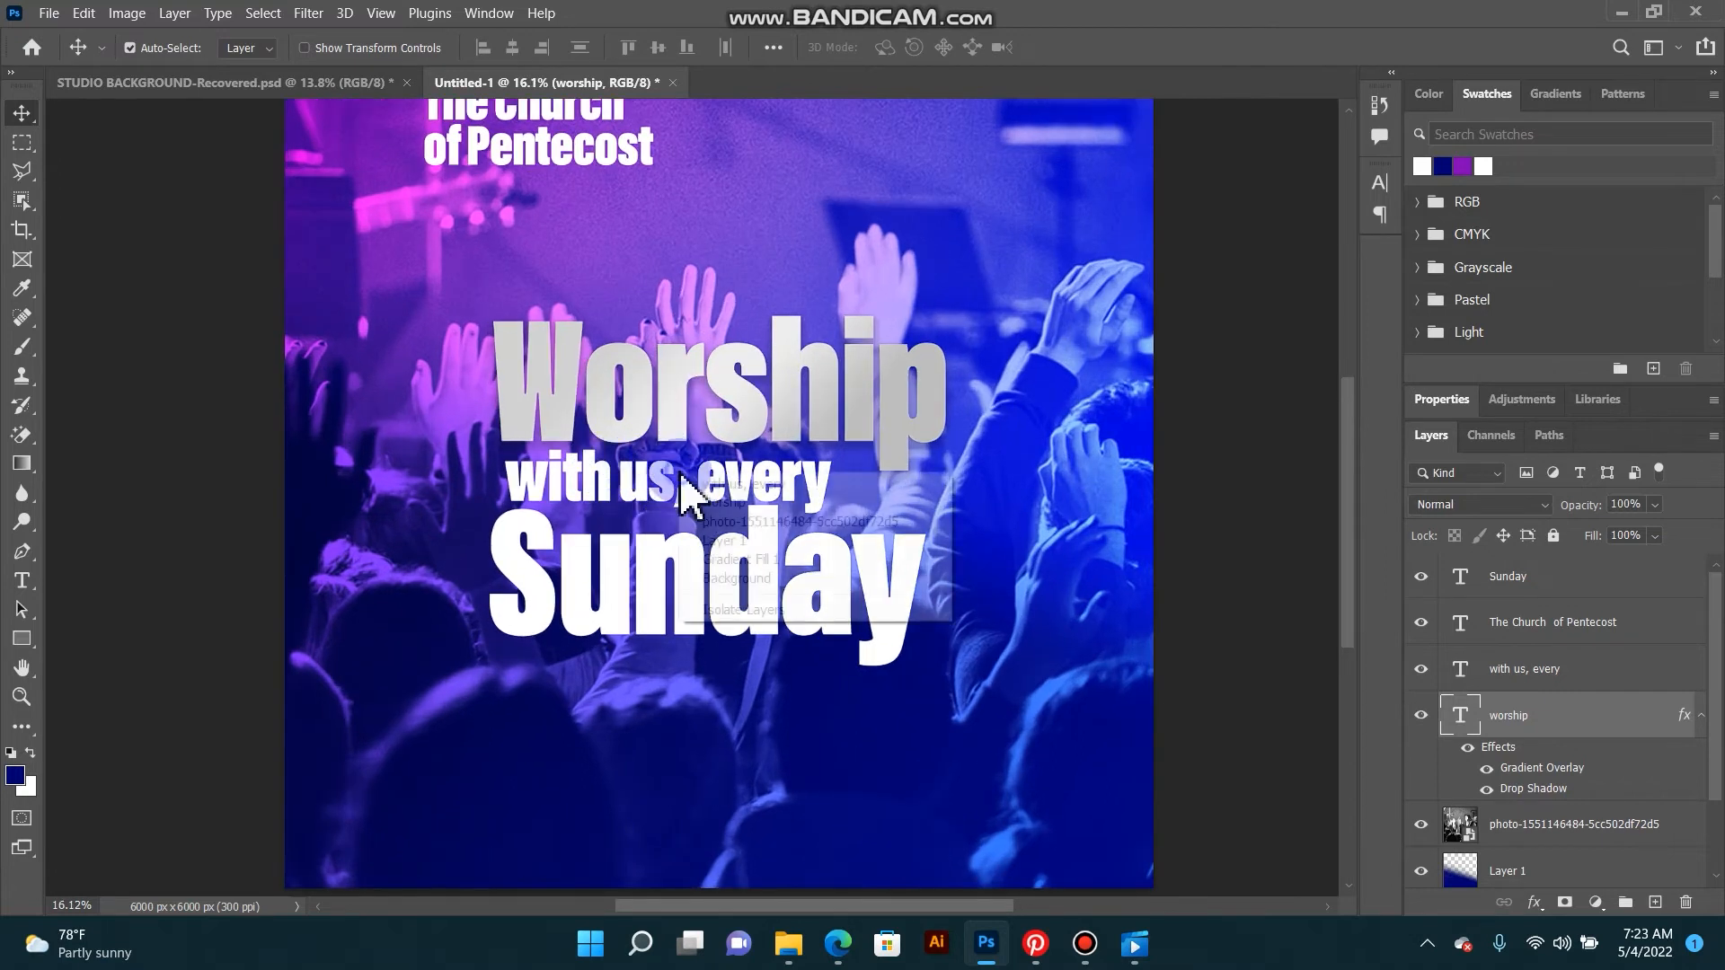
click(718, 484)
double_click(1611, 675)
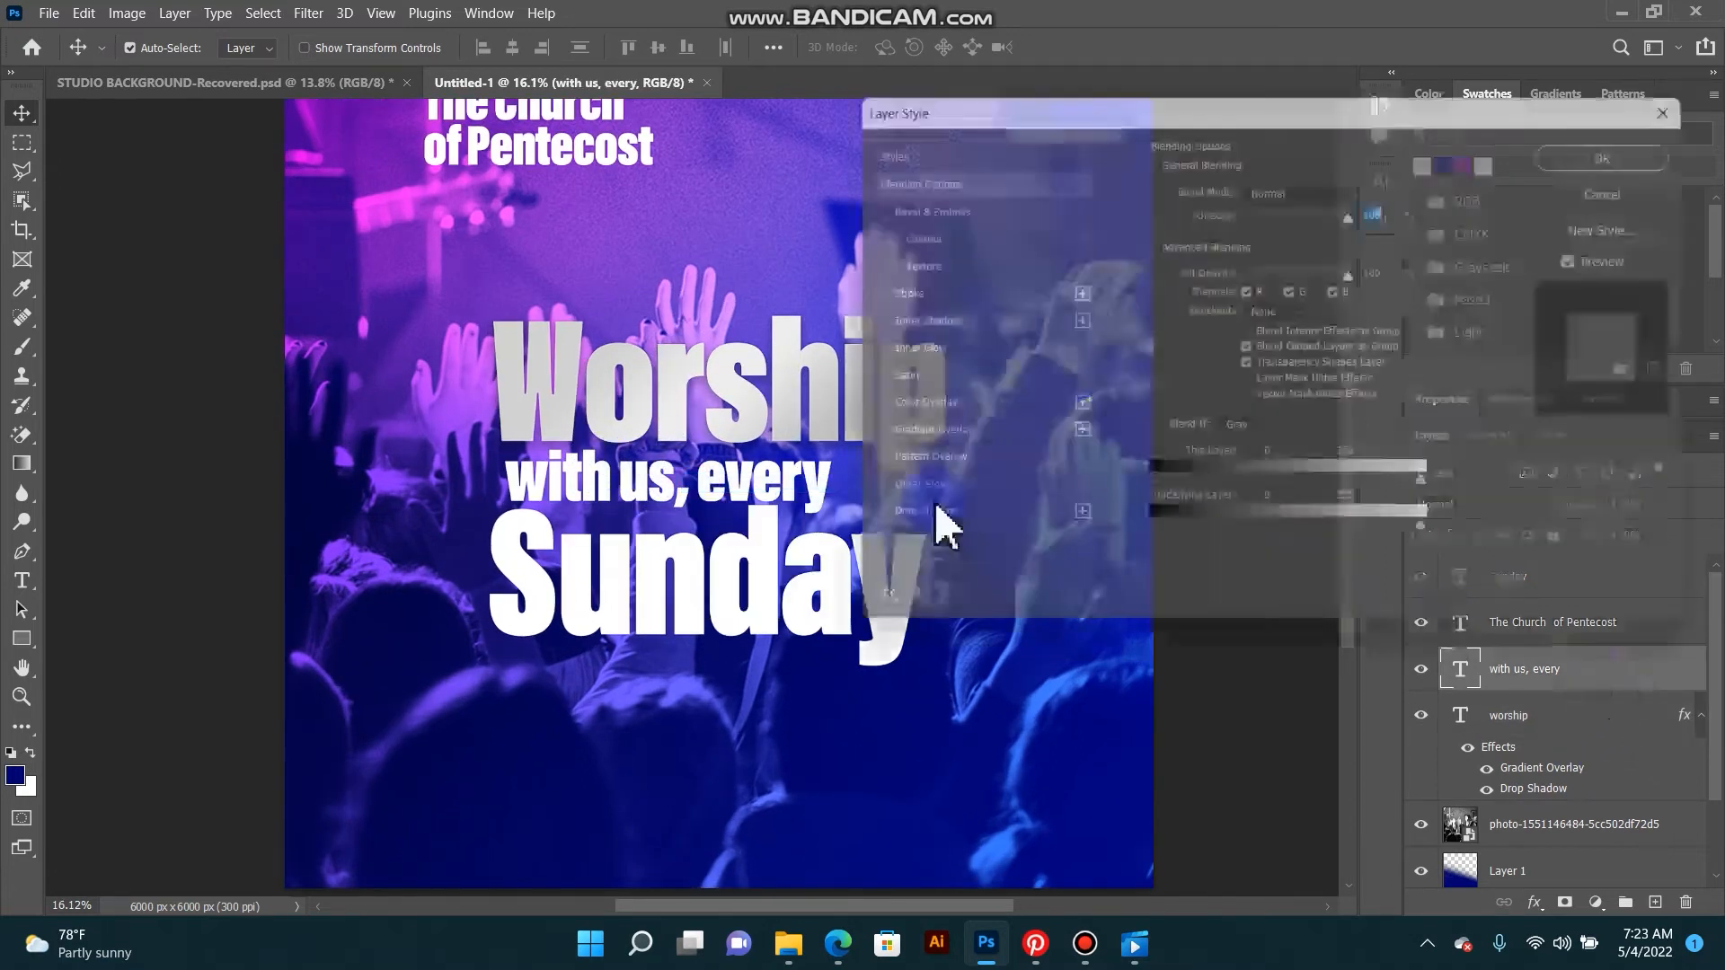
click(920, 528)
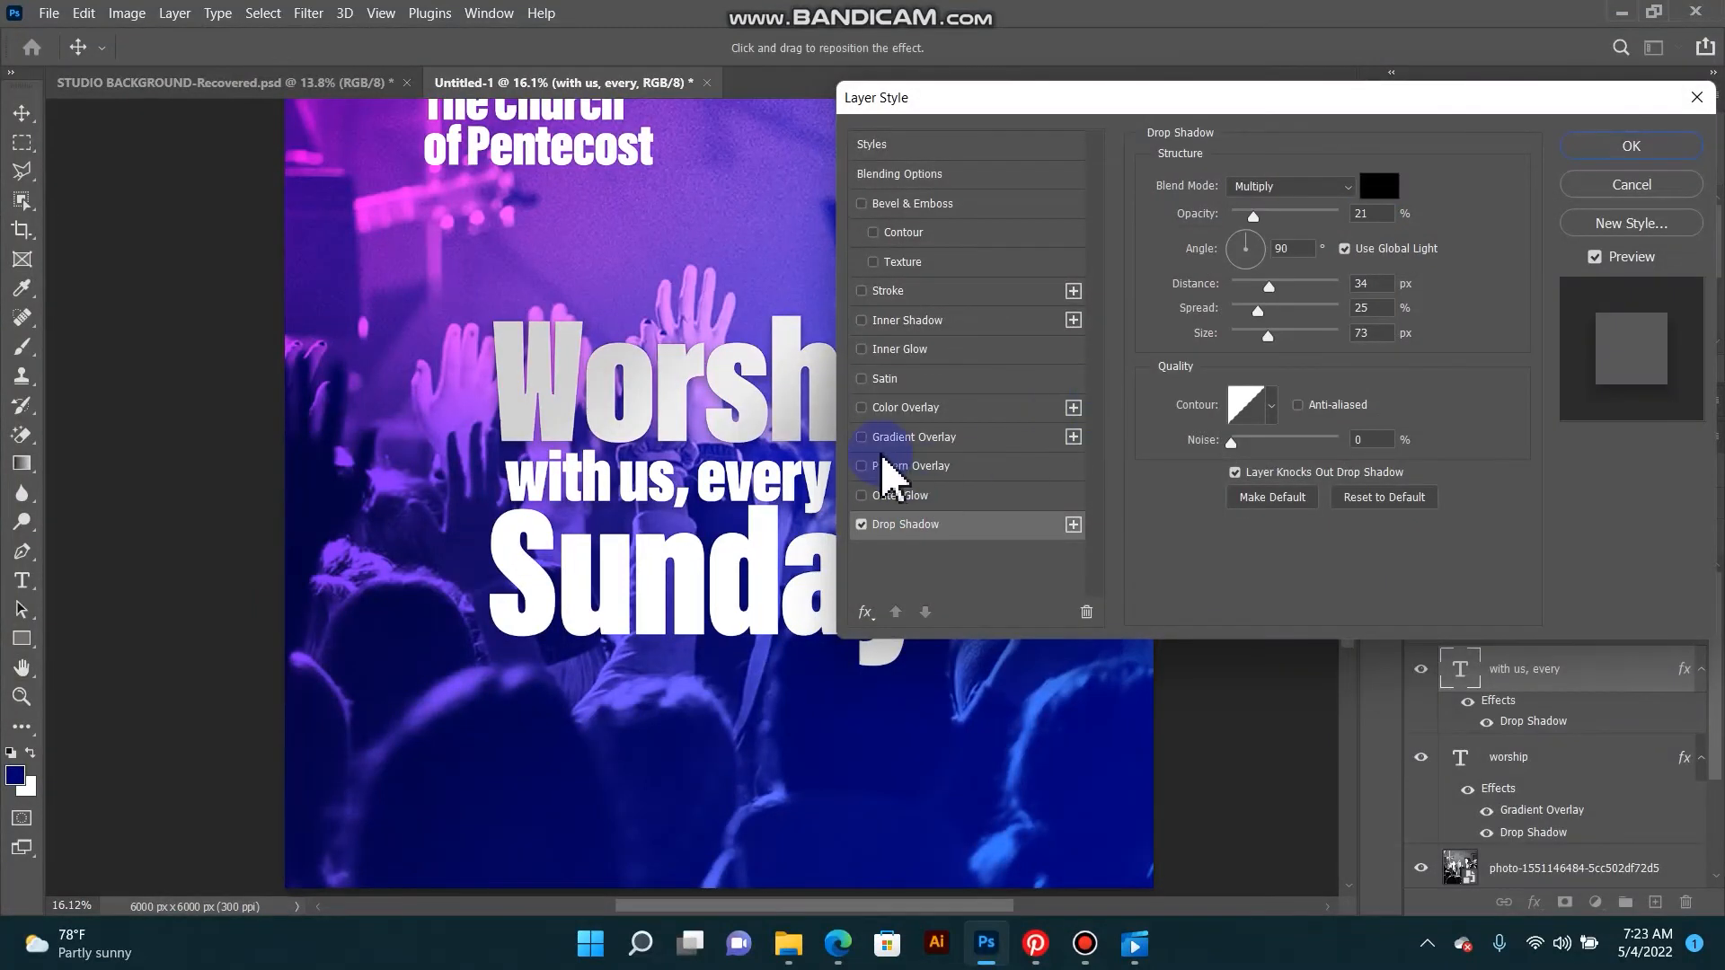
click(862, 436)
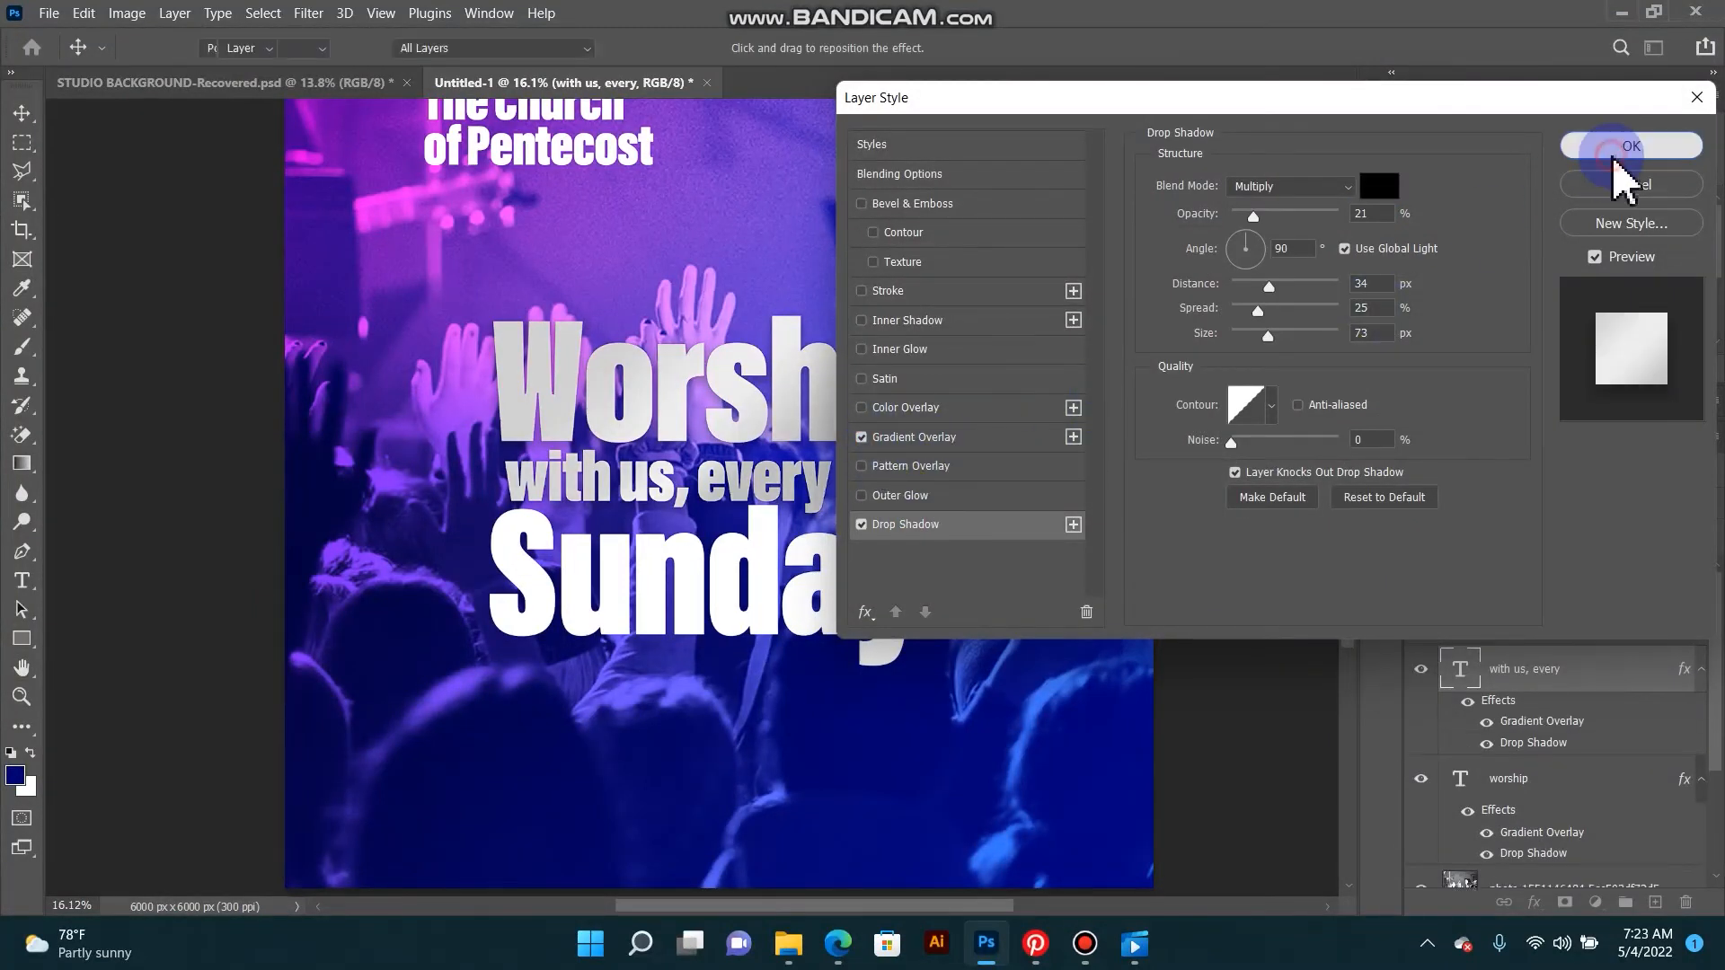
click(1629, 146)
Step: Apply the silver Gradient Overlay and a Drop Shadow with a distance of 24 px to the Sunday text
click(730, 584)
click(1599, 582)
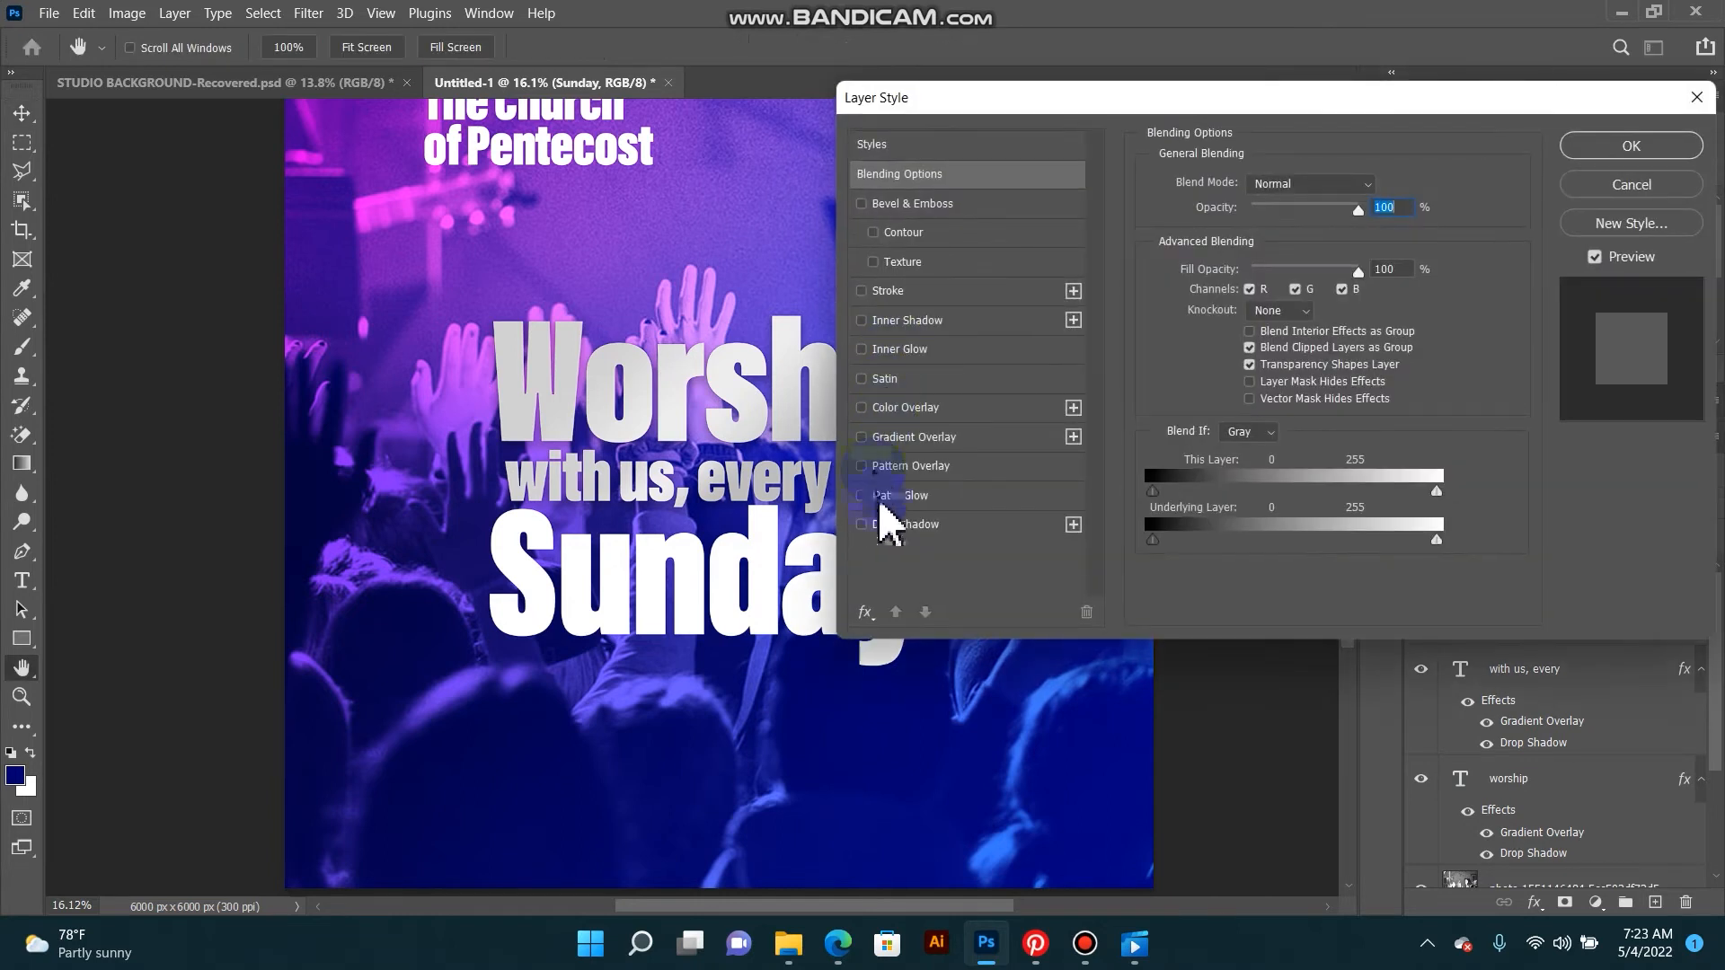
click(862, 436)
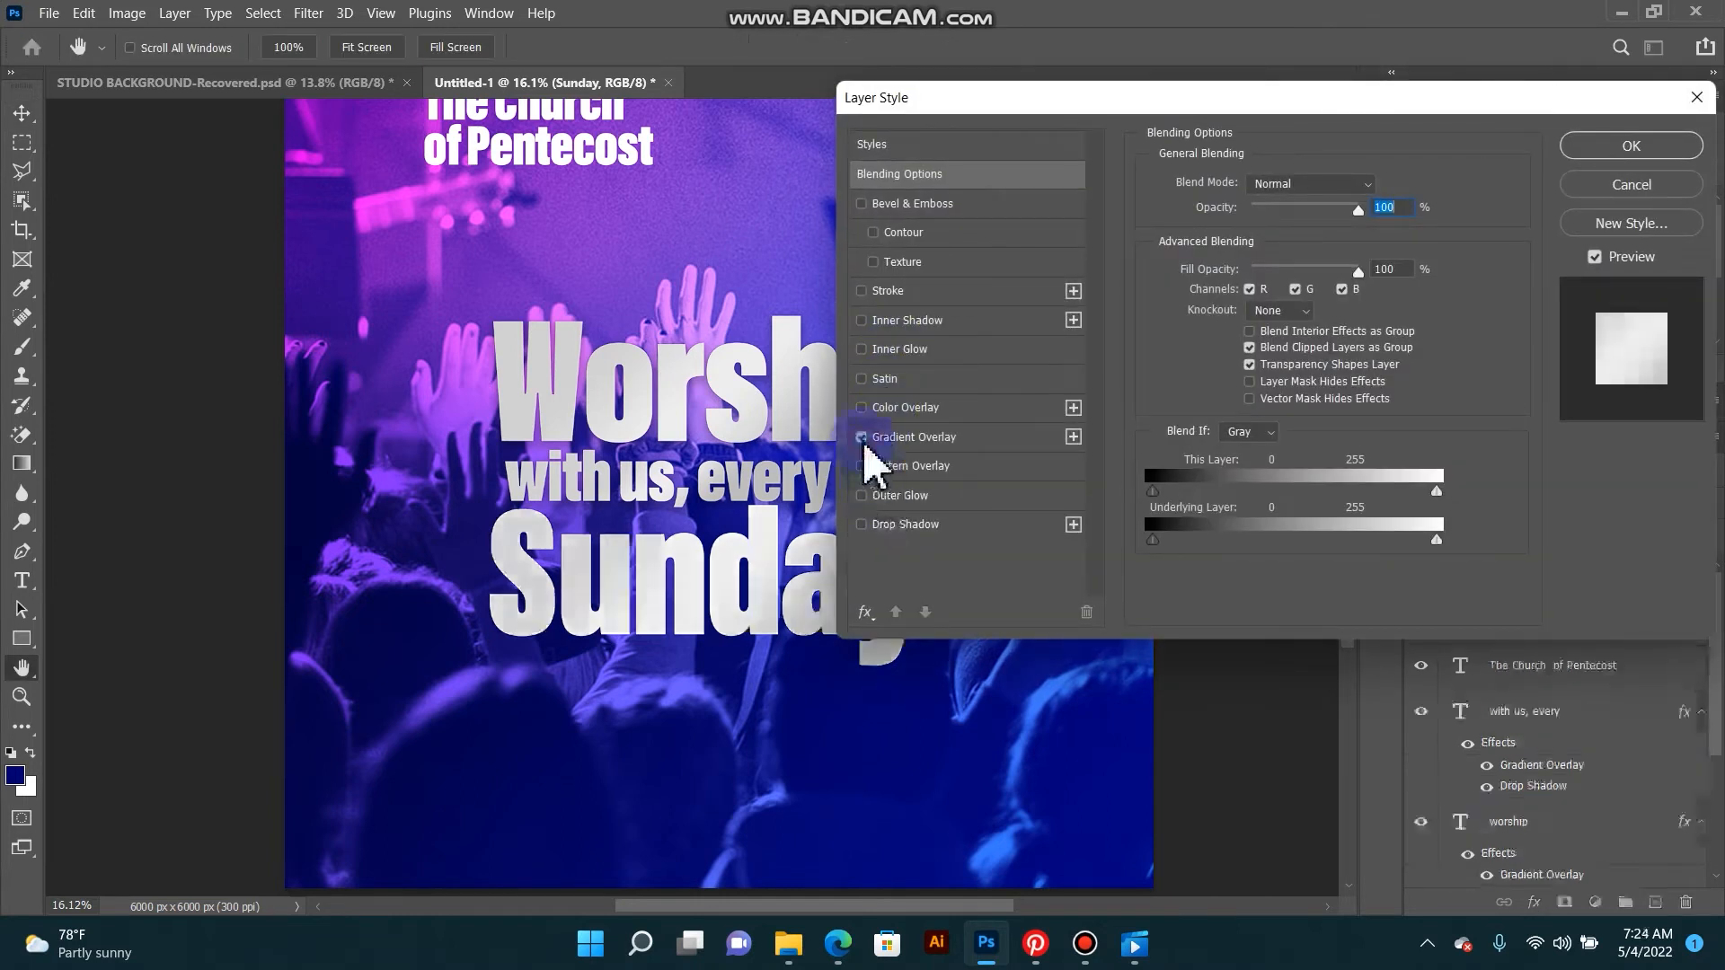
click(876, 528)
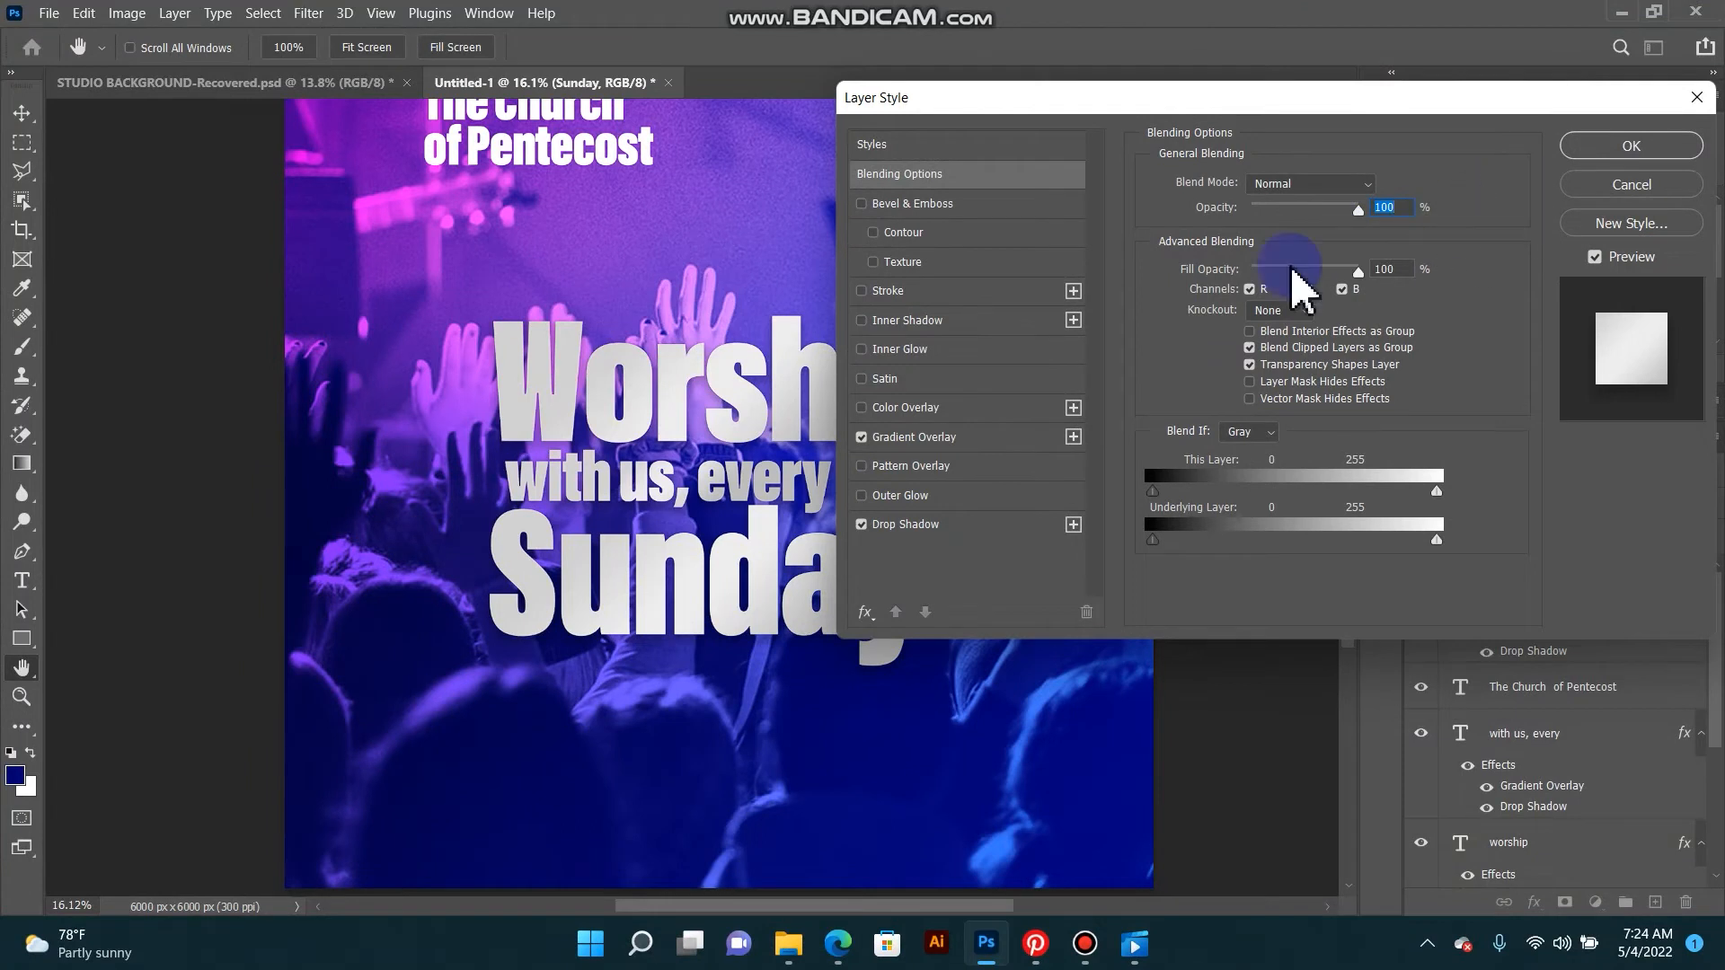
click(902, 524)
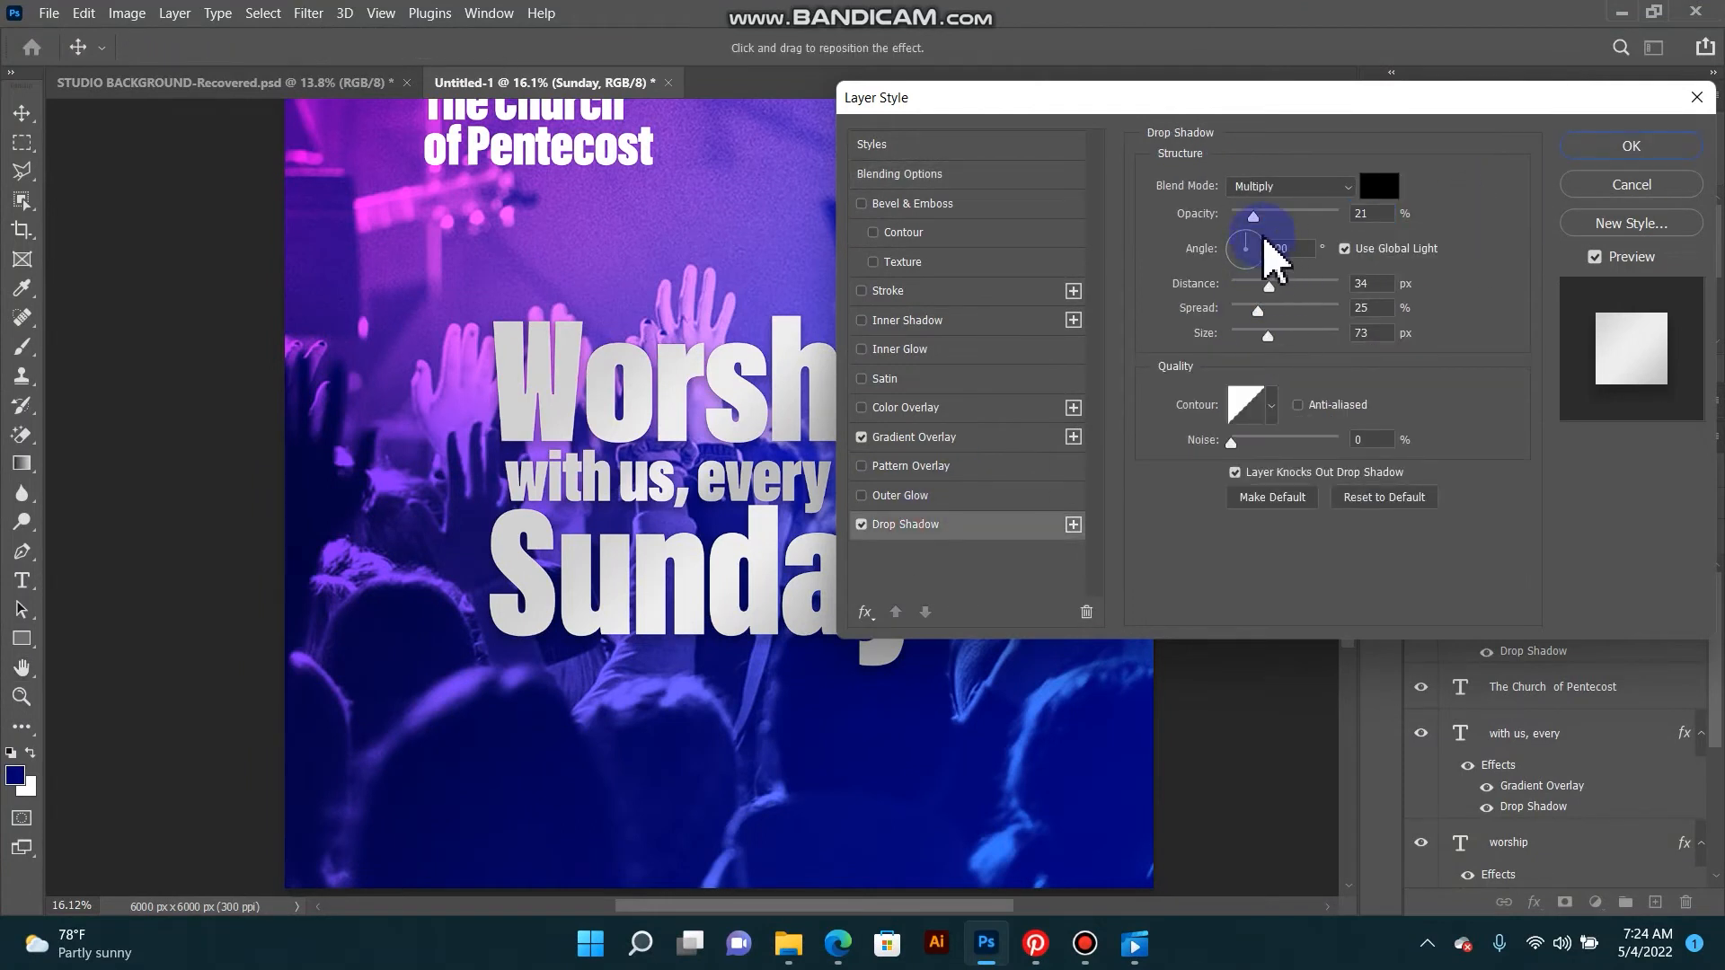
click(1259, 282)
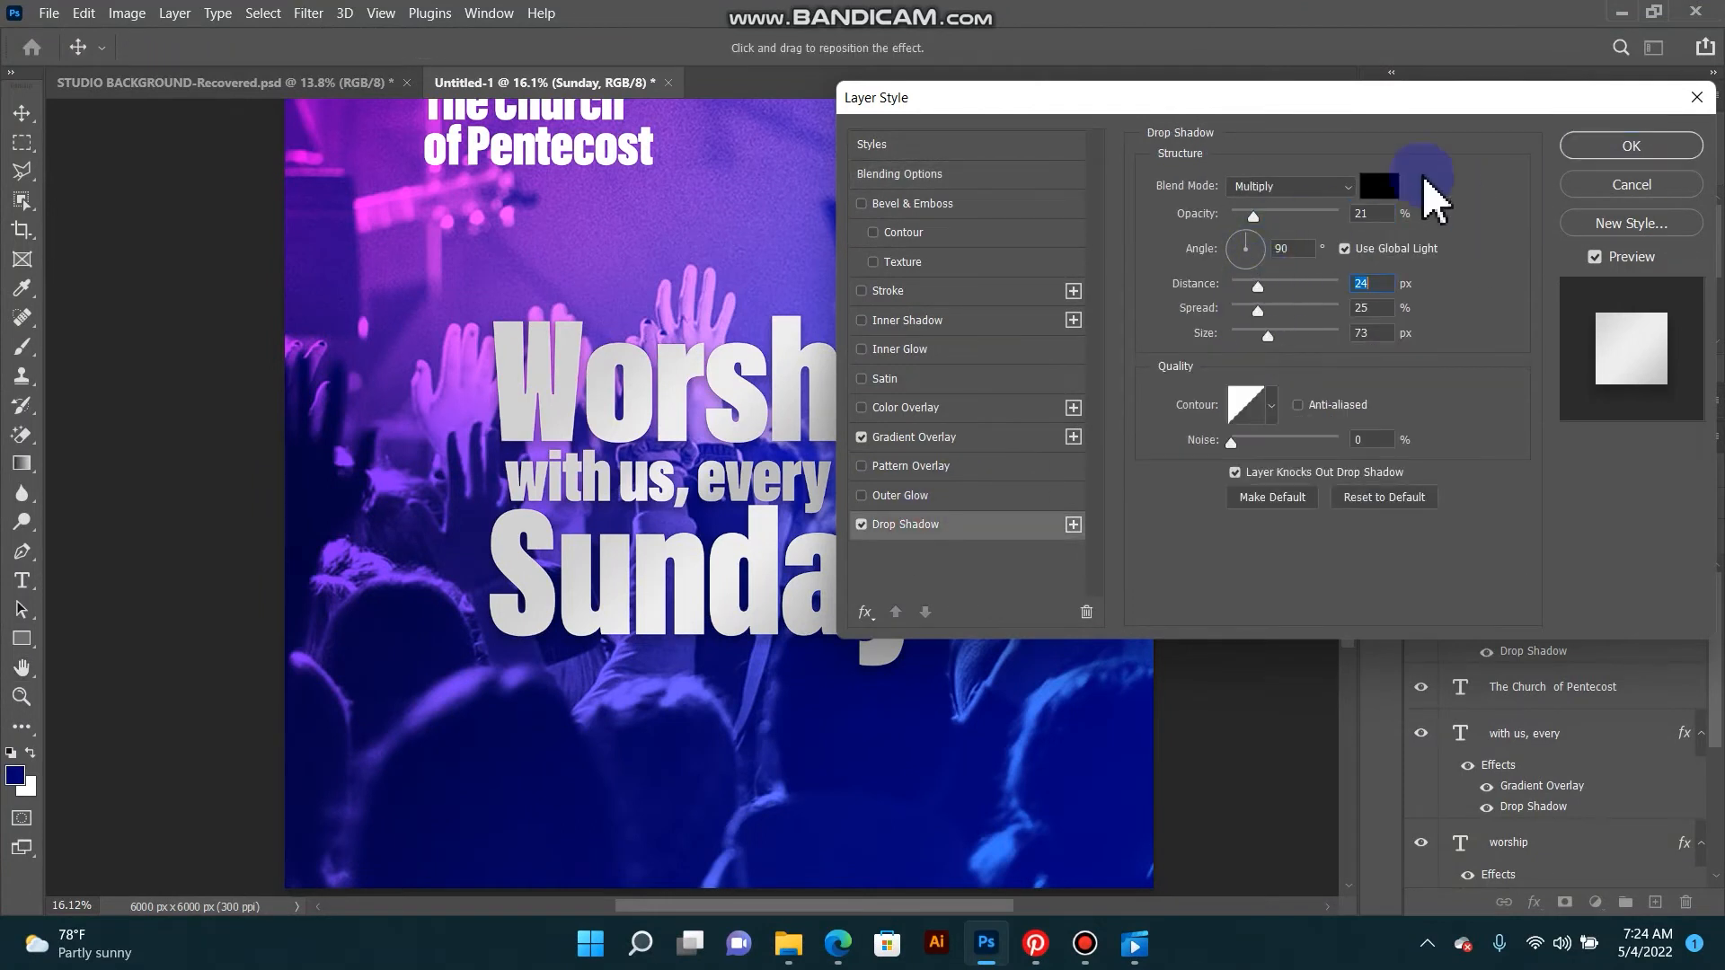
click(1567, 148)
Step: Draw a square shape about 3794 px wide over the headline text and shift it up slightly
scroll(590, 350, down, 3)
scroll(590, 350, up, 2)
drag(543, 422, 558, 467)
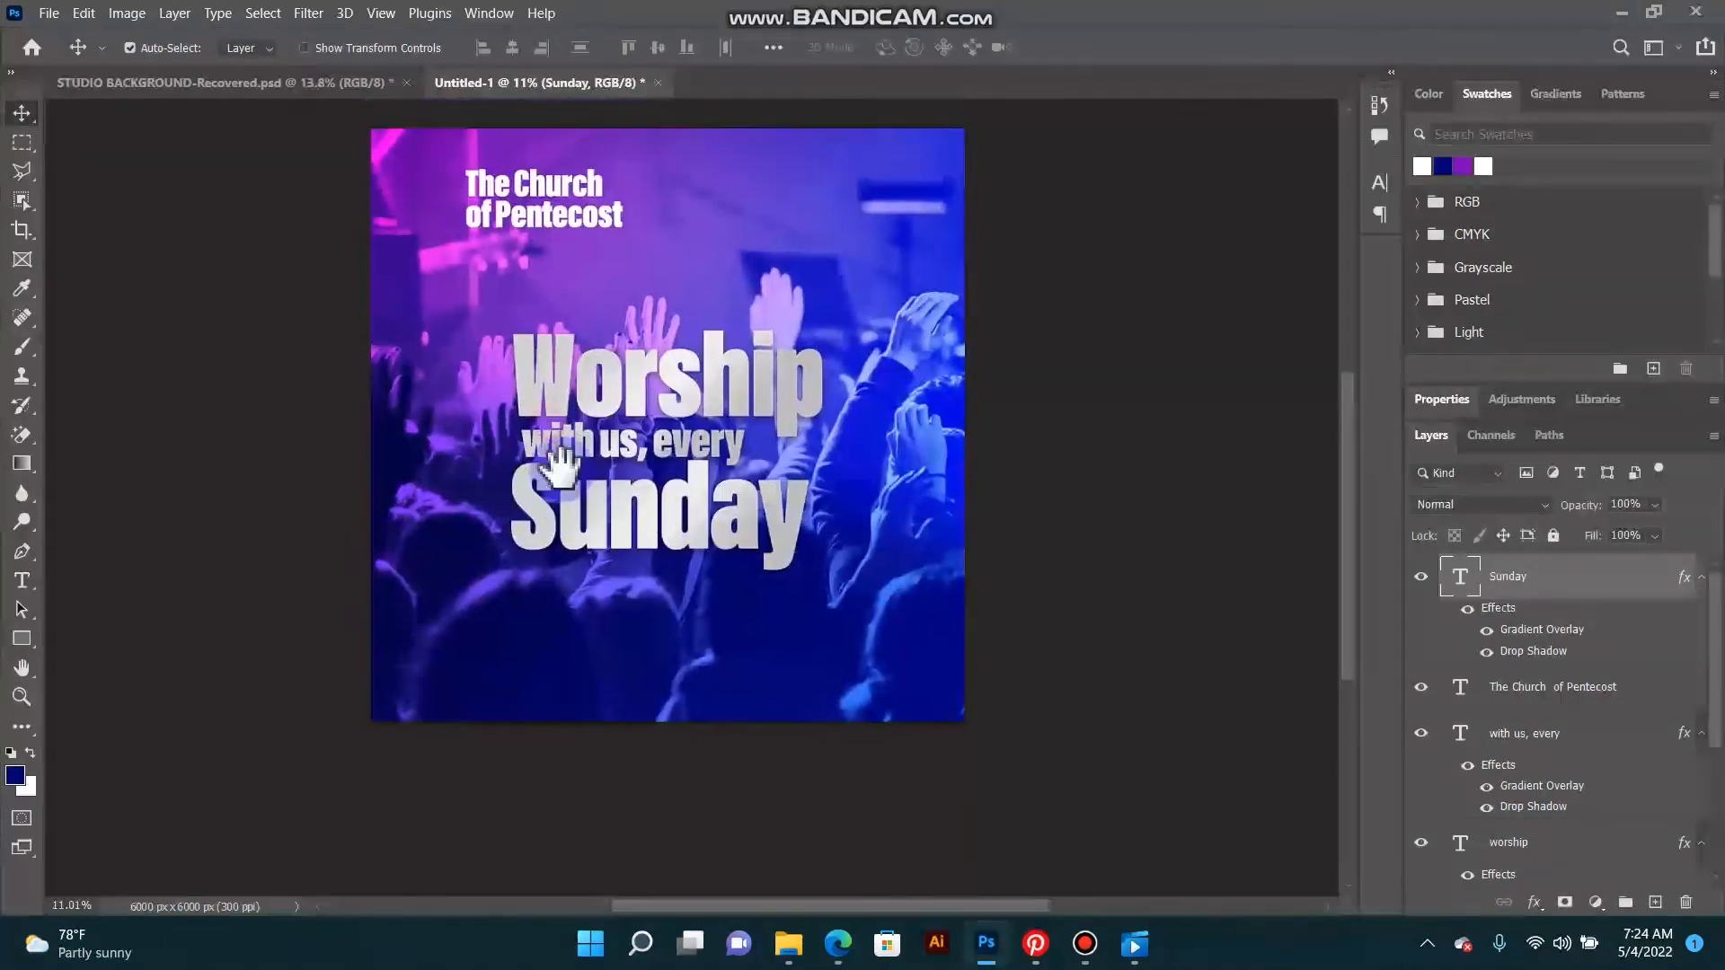
click(22, 640)
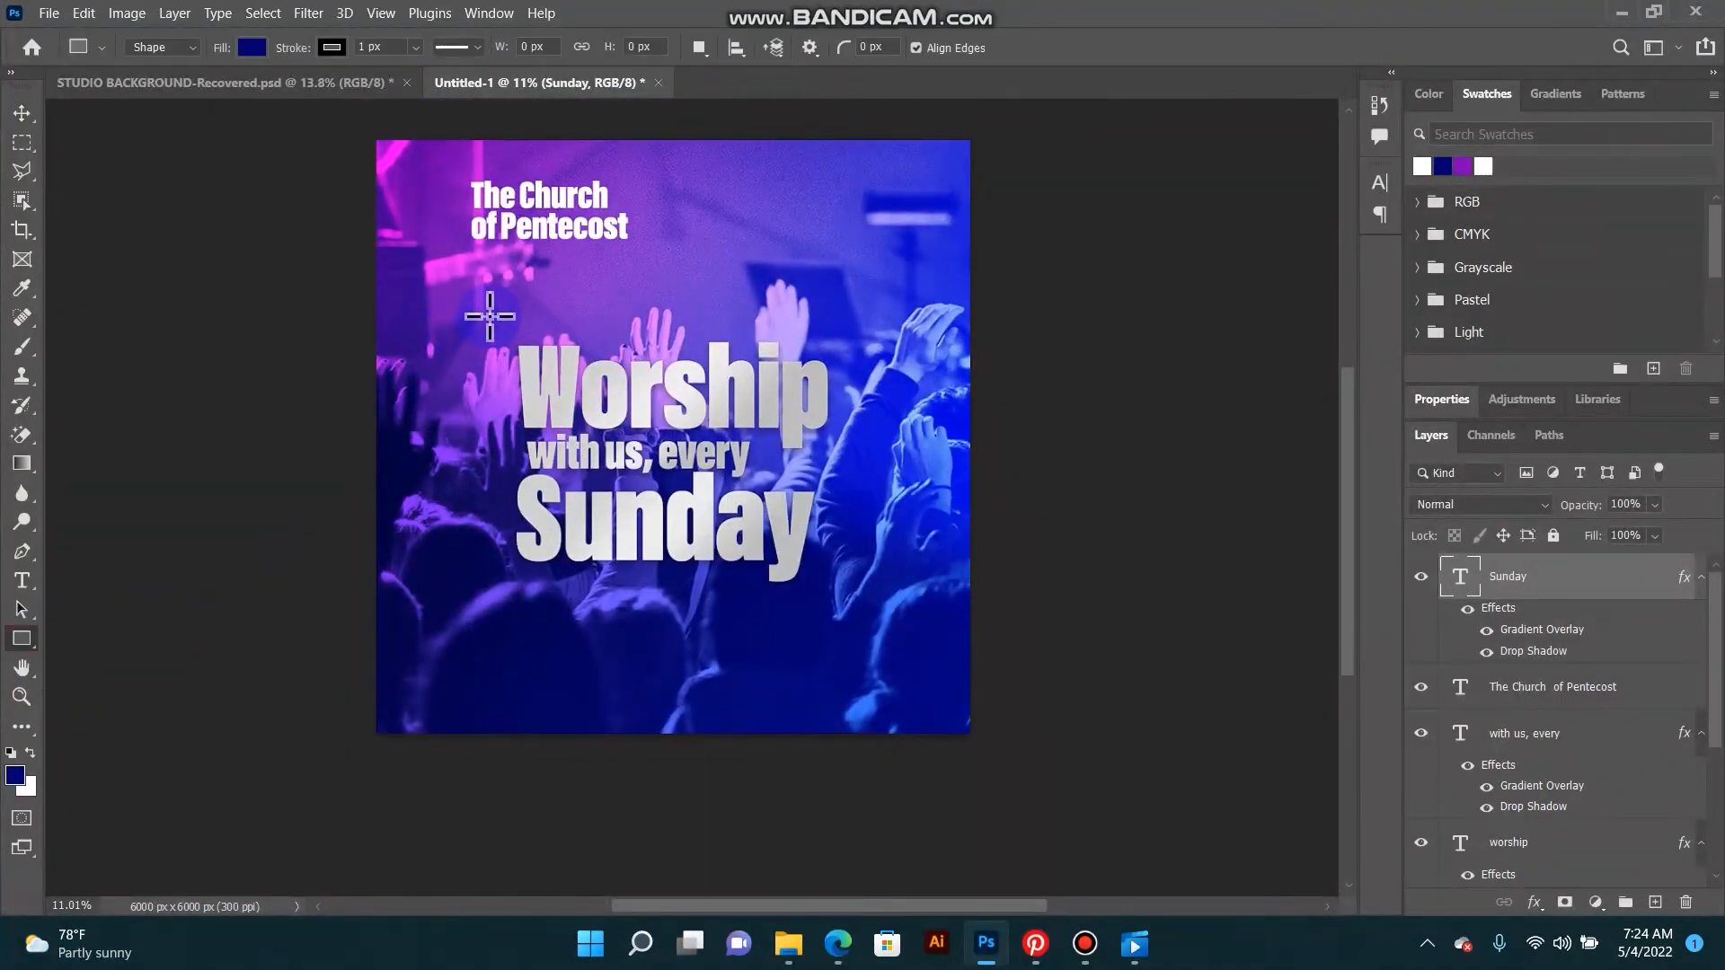
drag(490, 316, 942, 689)
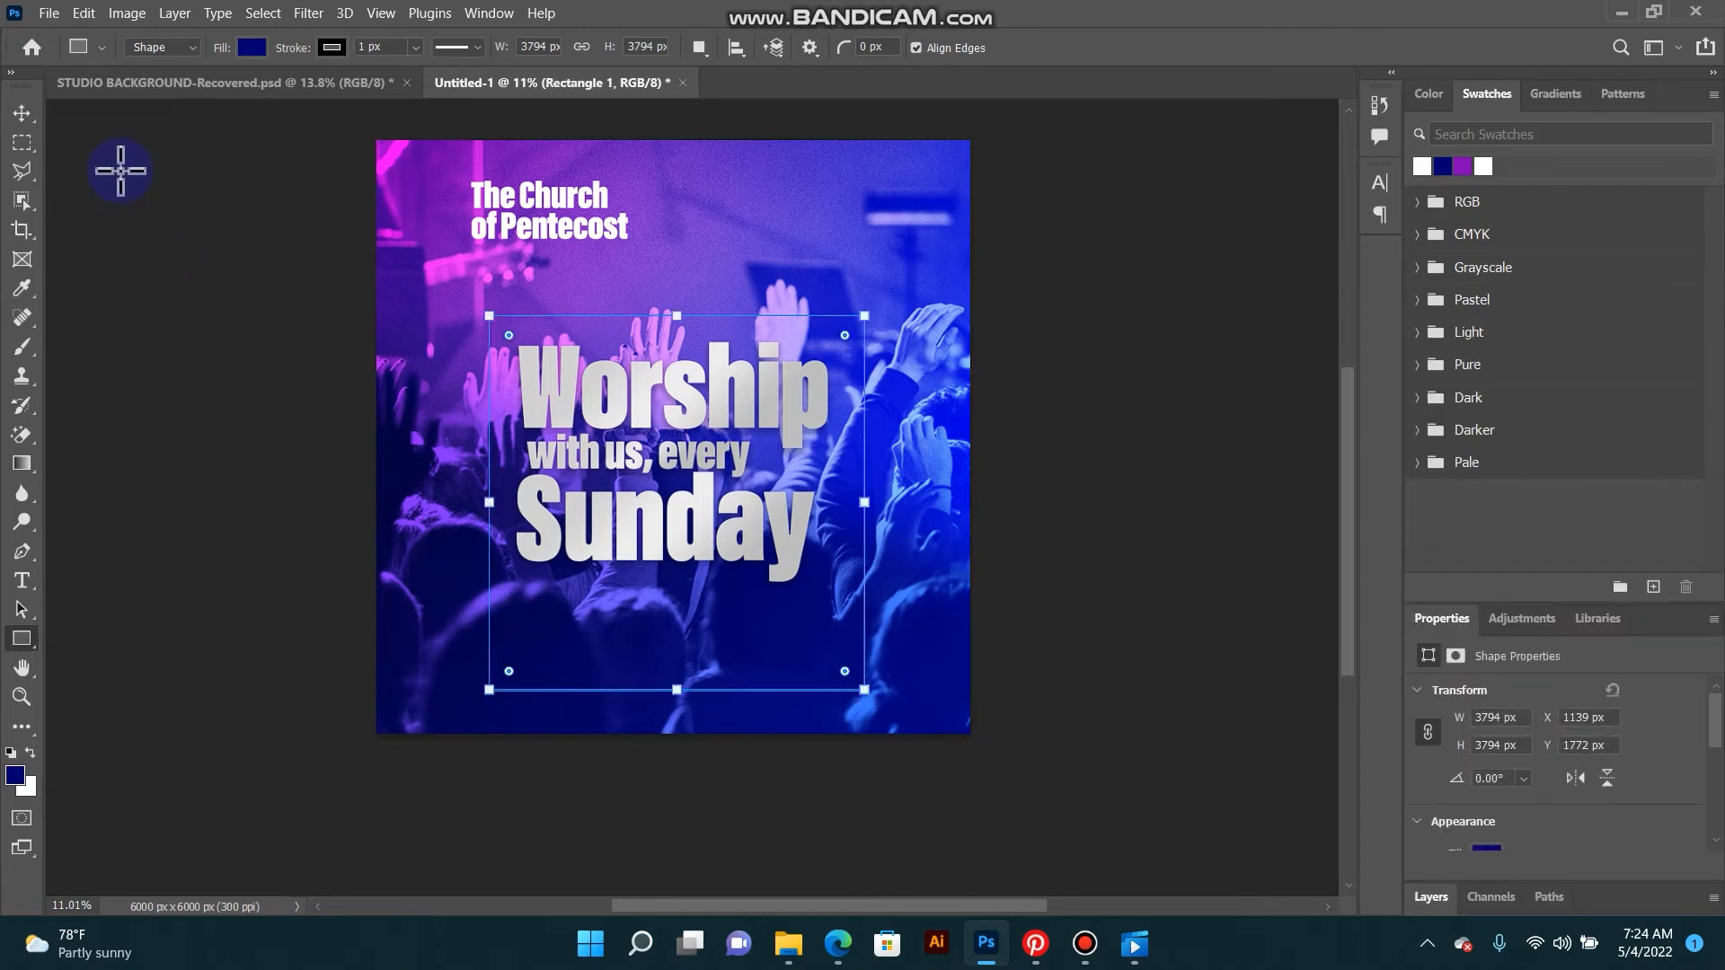
click(22, 113)
drag(565, 368, 605, 375)
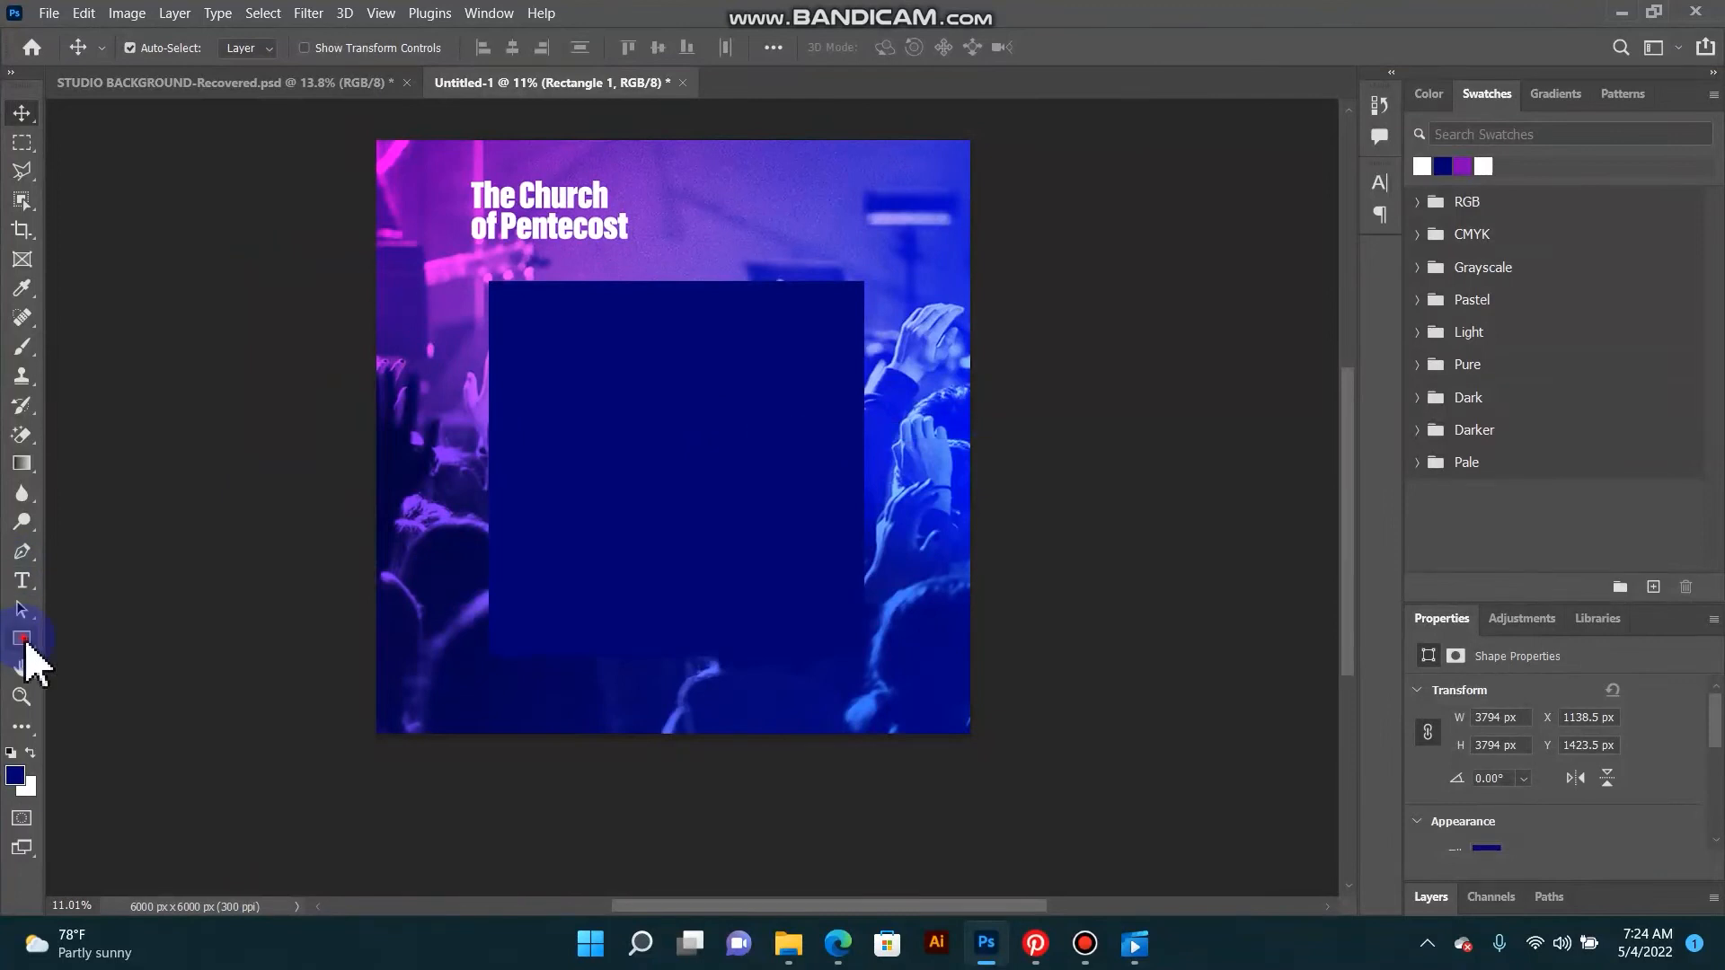
Step: Remove the square's fill and set its stroke color to white
click(21, 639)
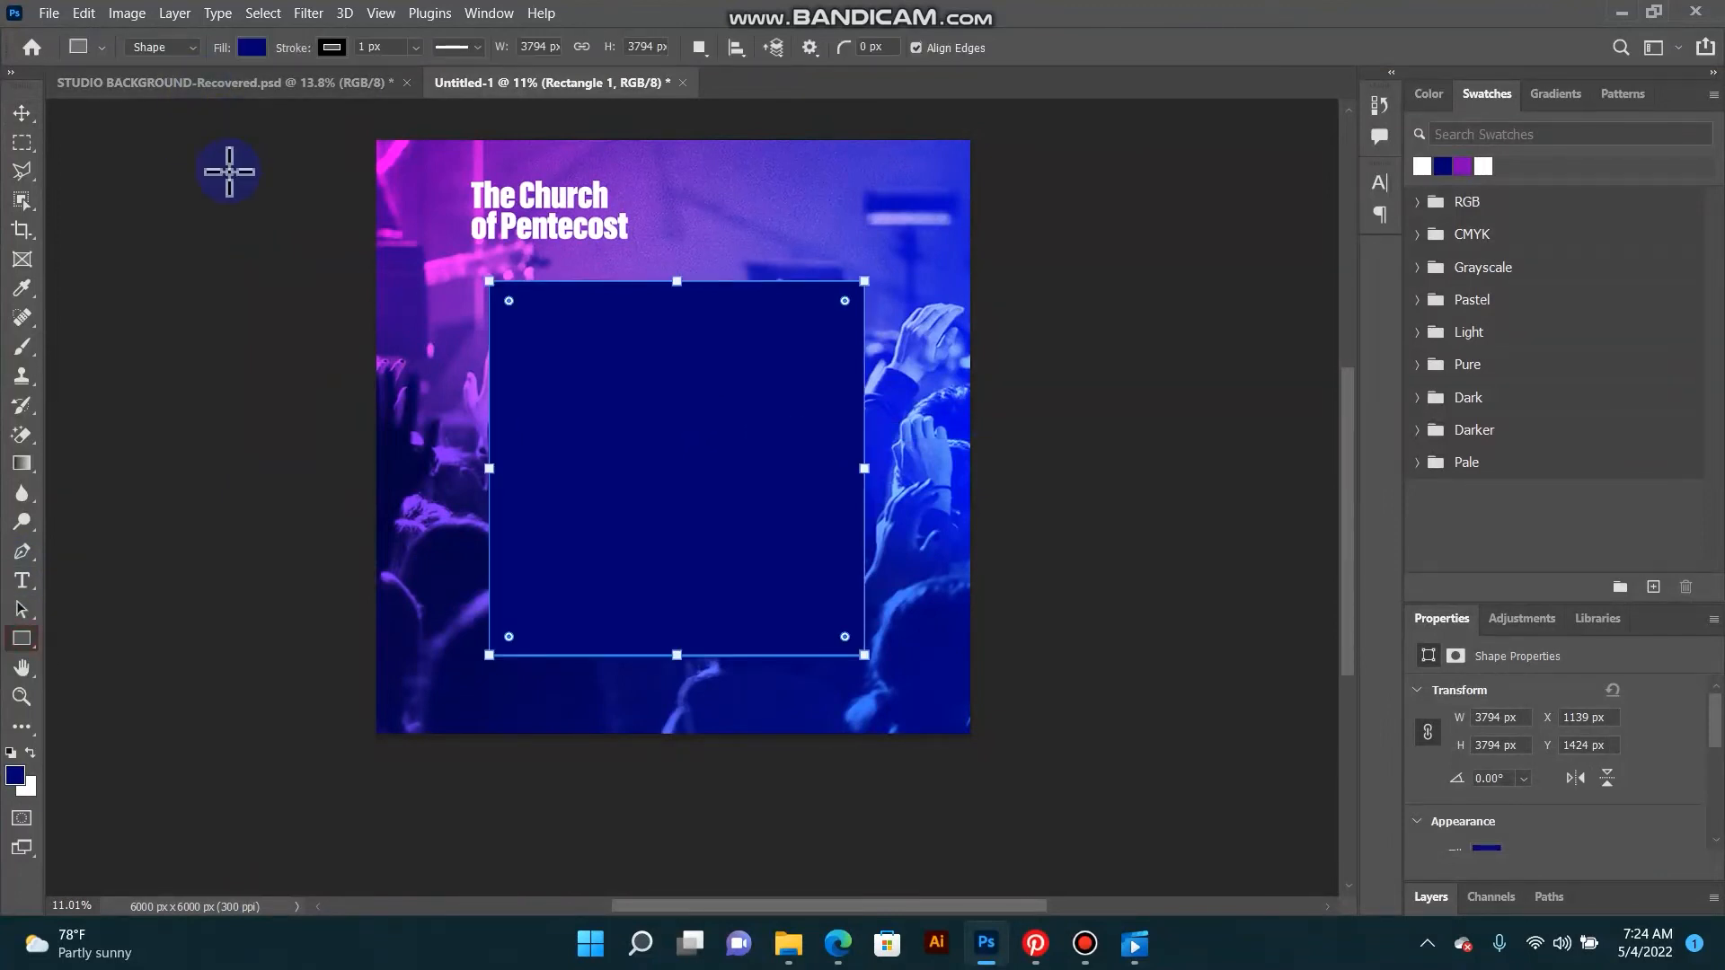
click(252, 47)
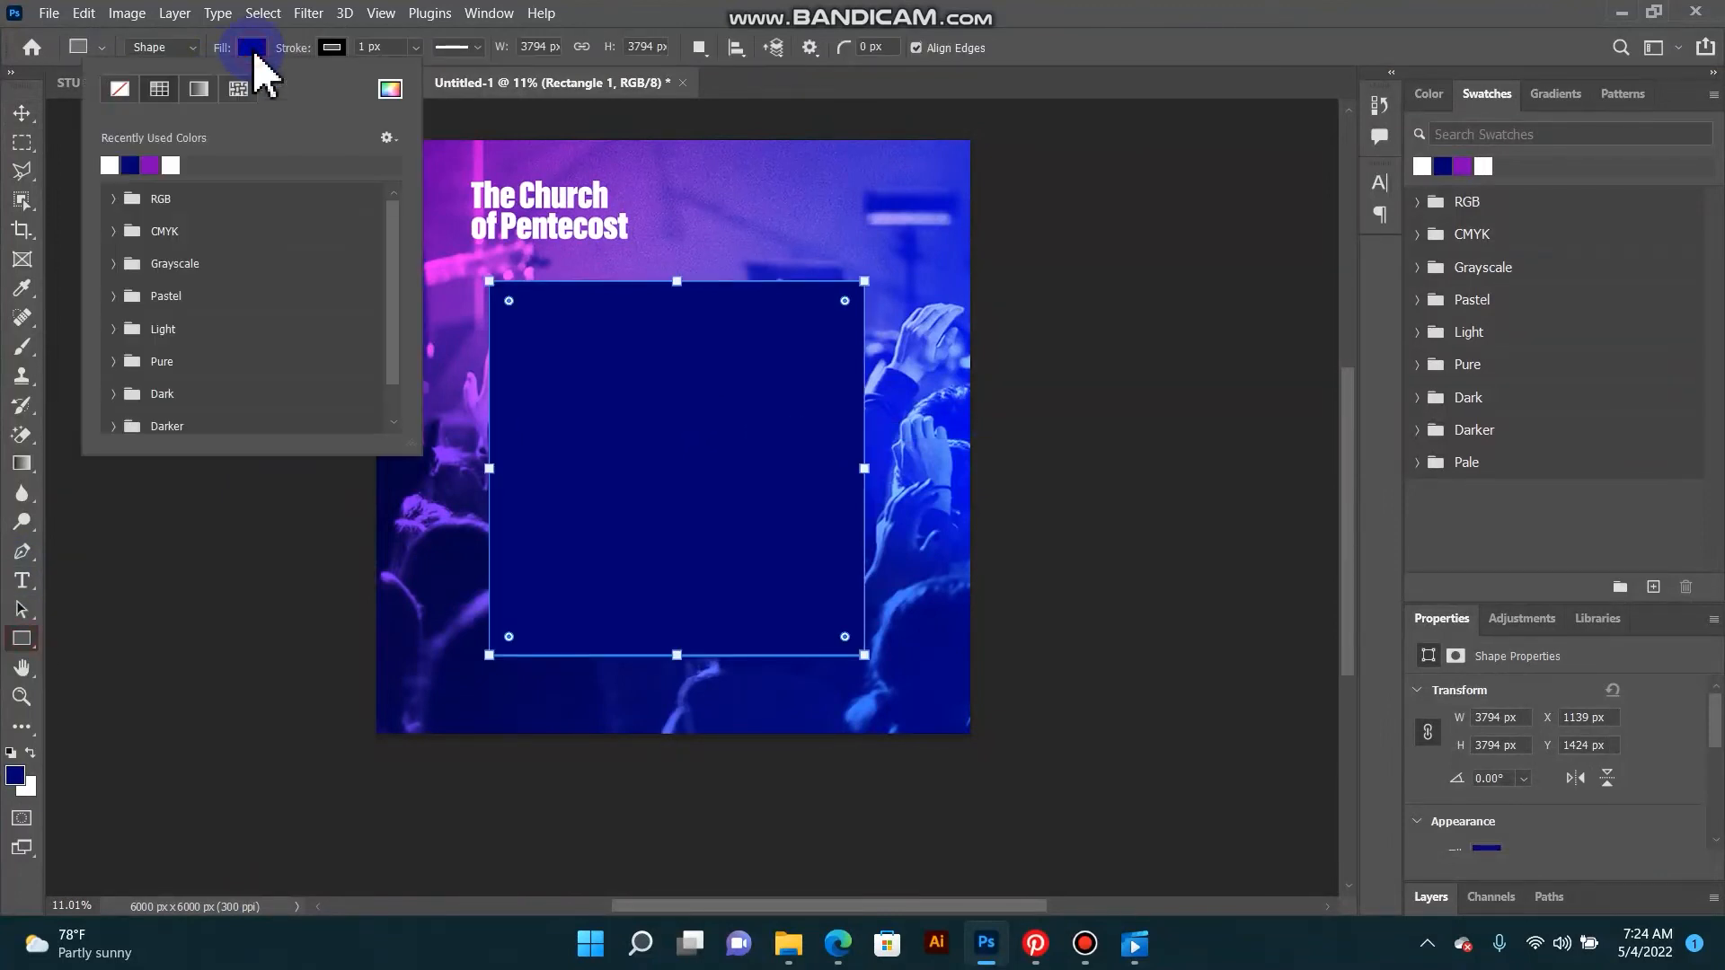
click(120, 89)
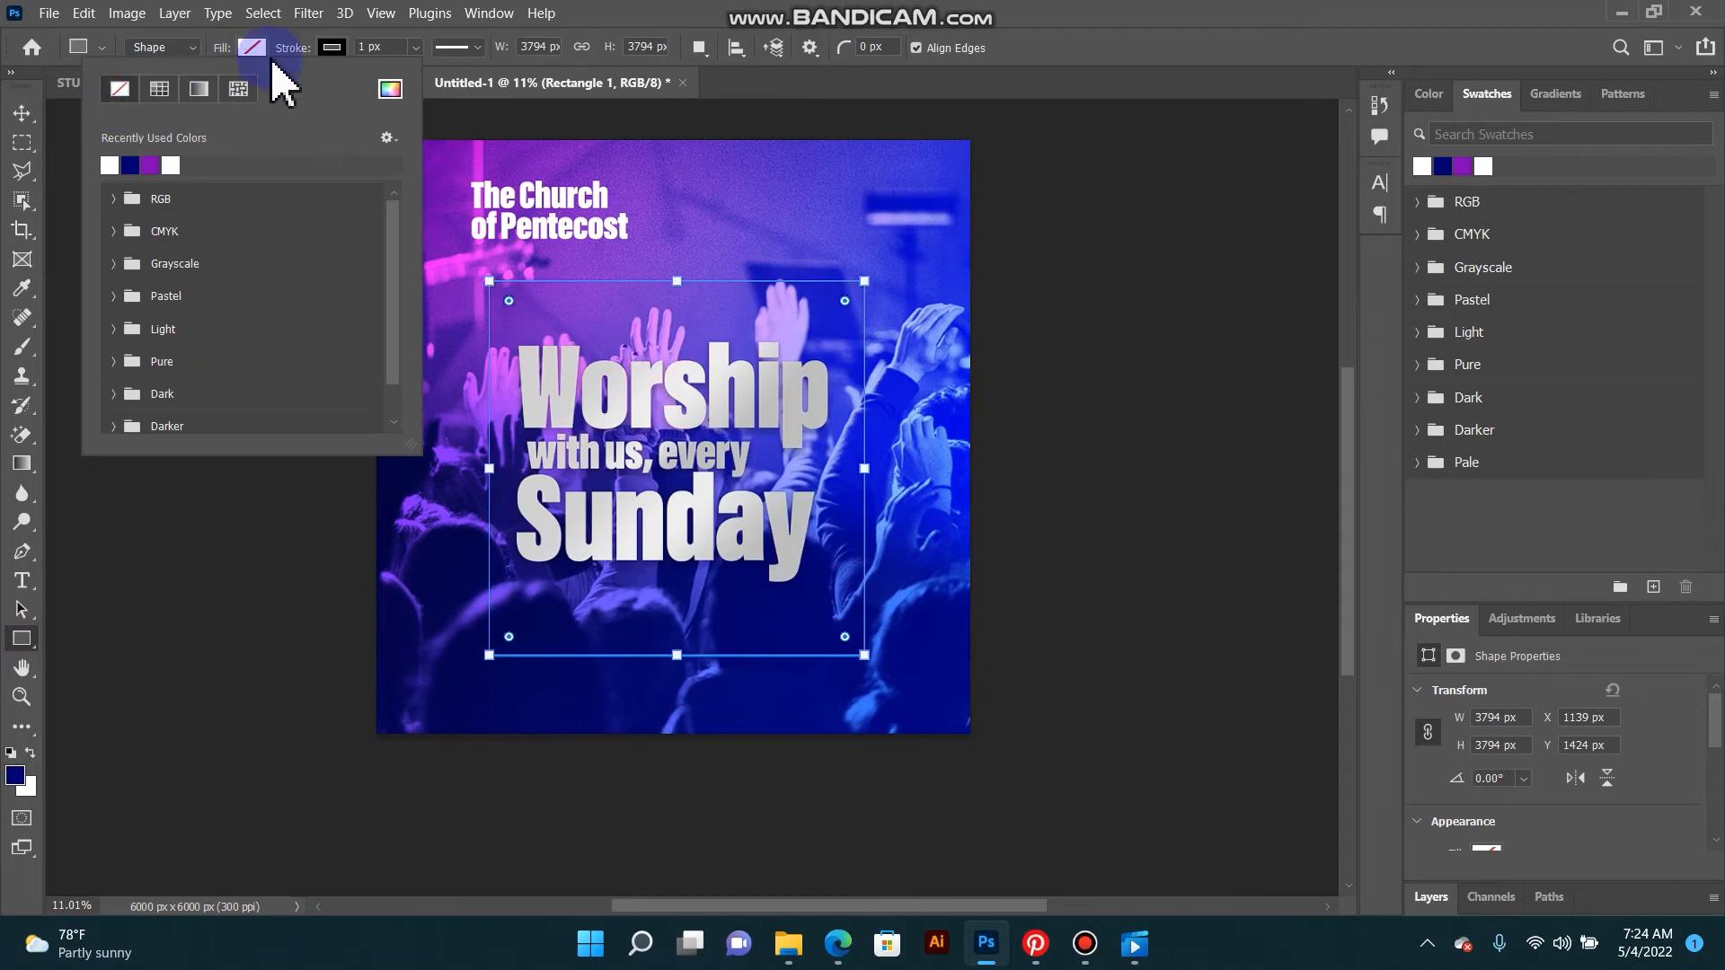
click(333, 47)
click(253, 166)
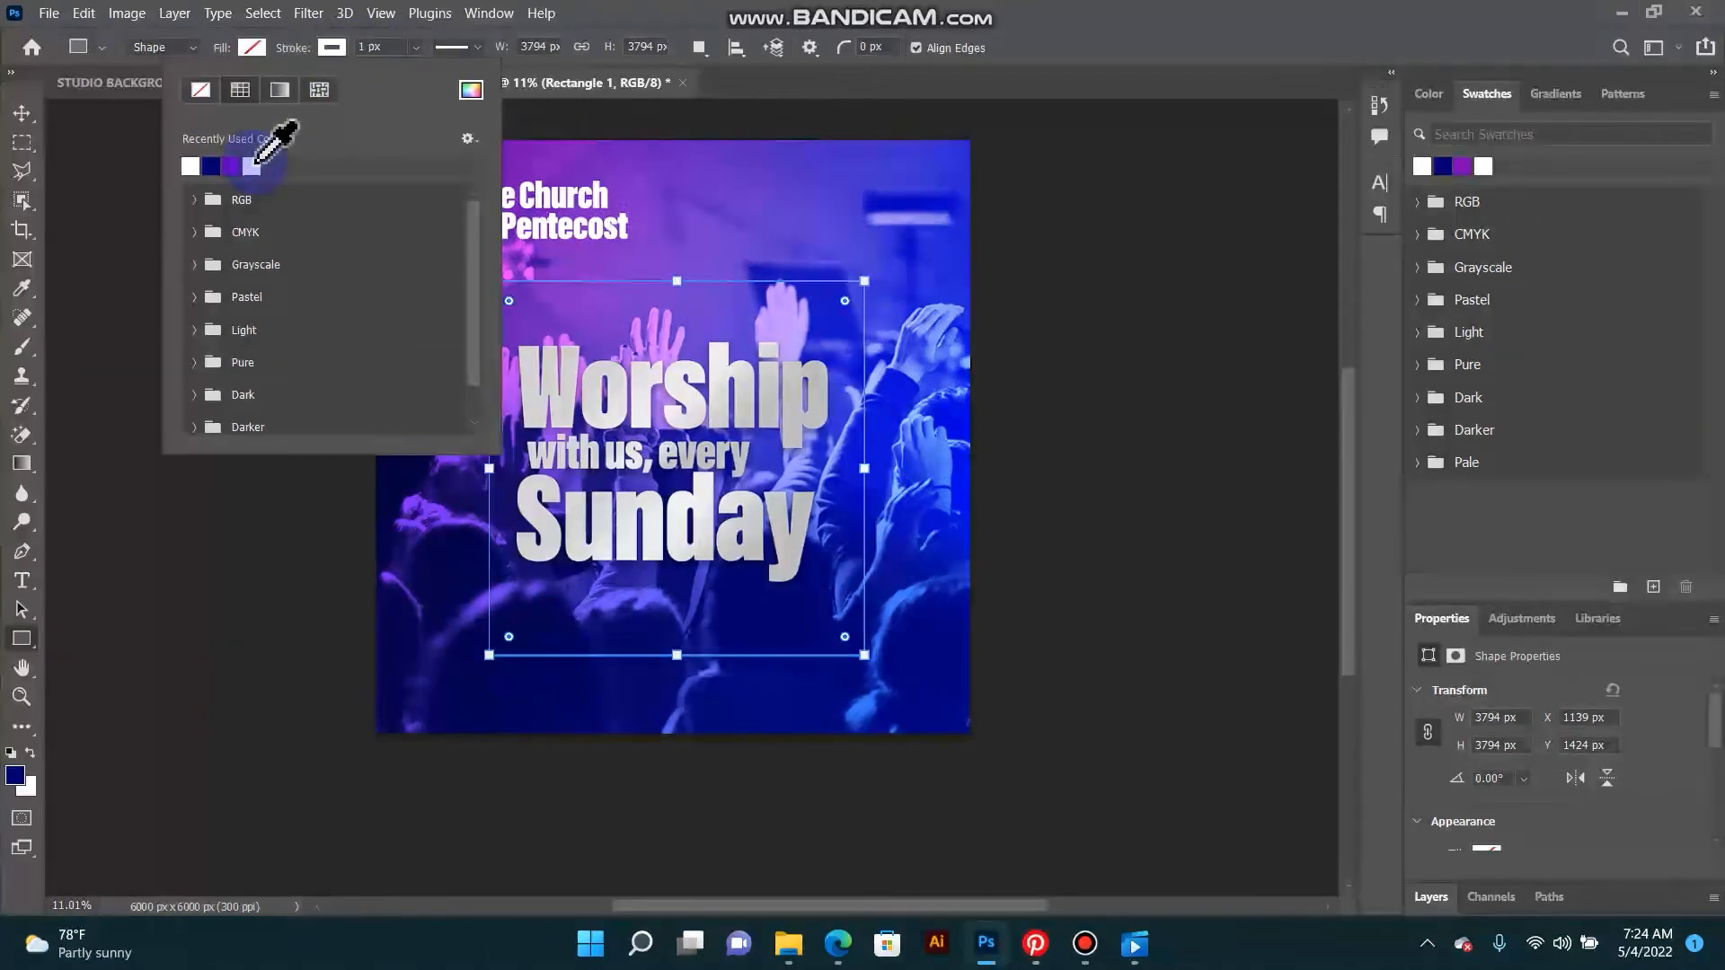
Step: Thicken the square's stroke into a bold white frame around the headline and bring up the layer list
click(607, 15)
drag(419, 79, 485, 85)
click(27, 116)
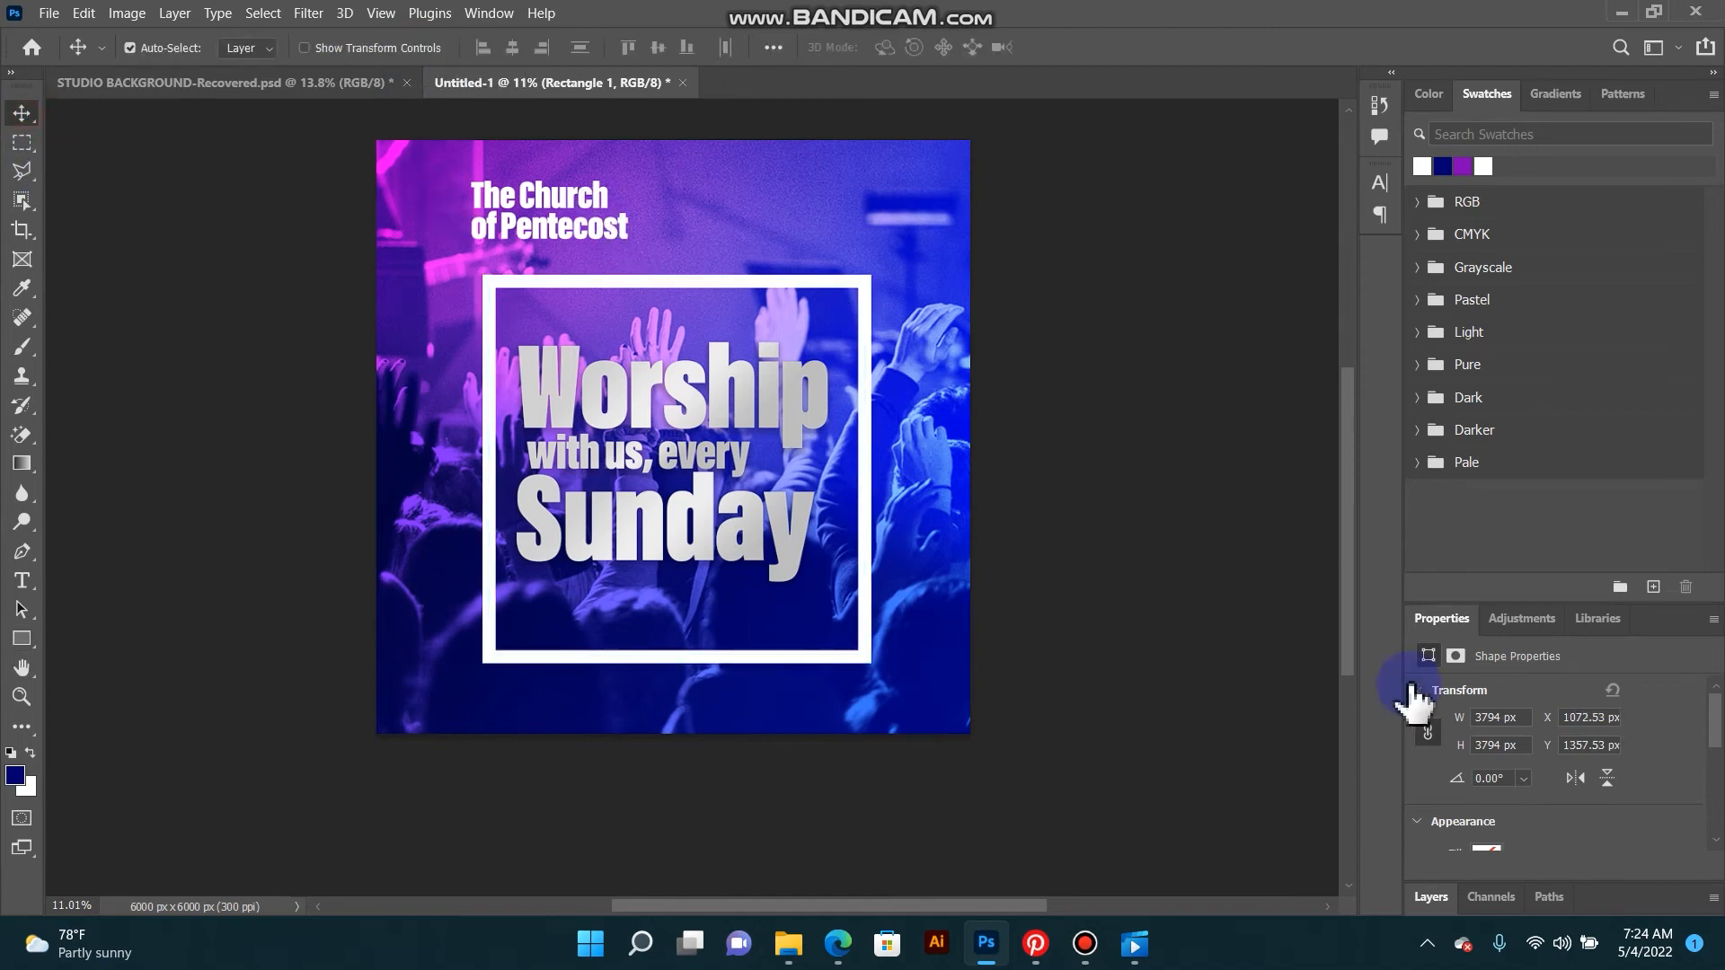
click(1432, 898)
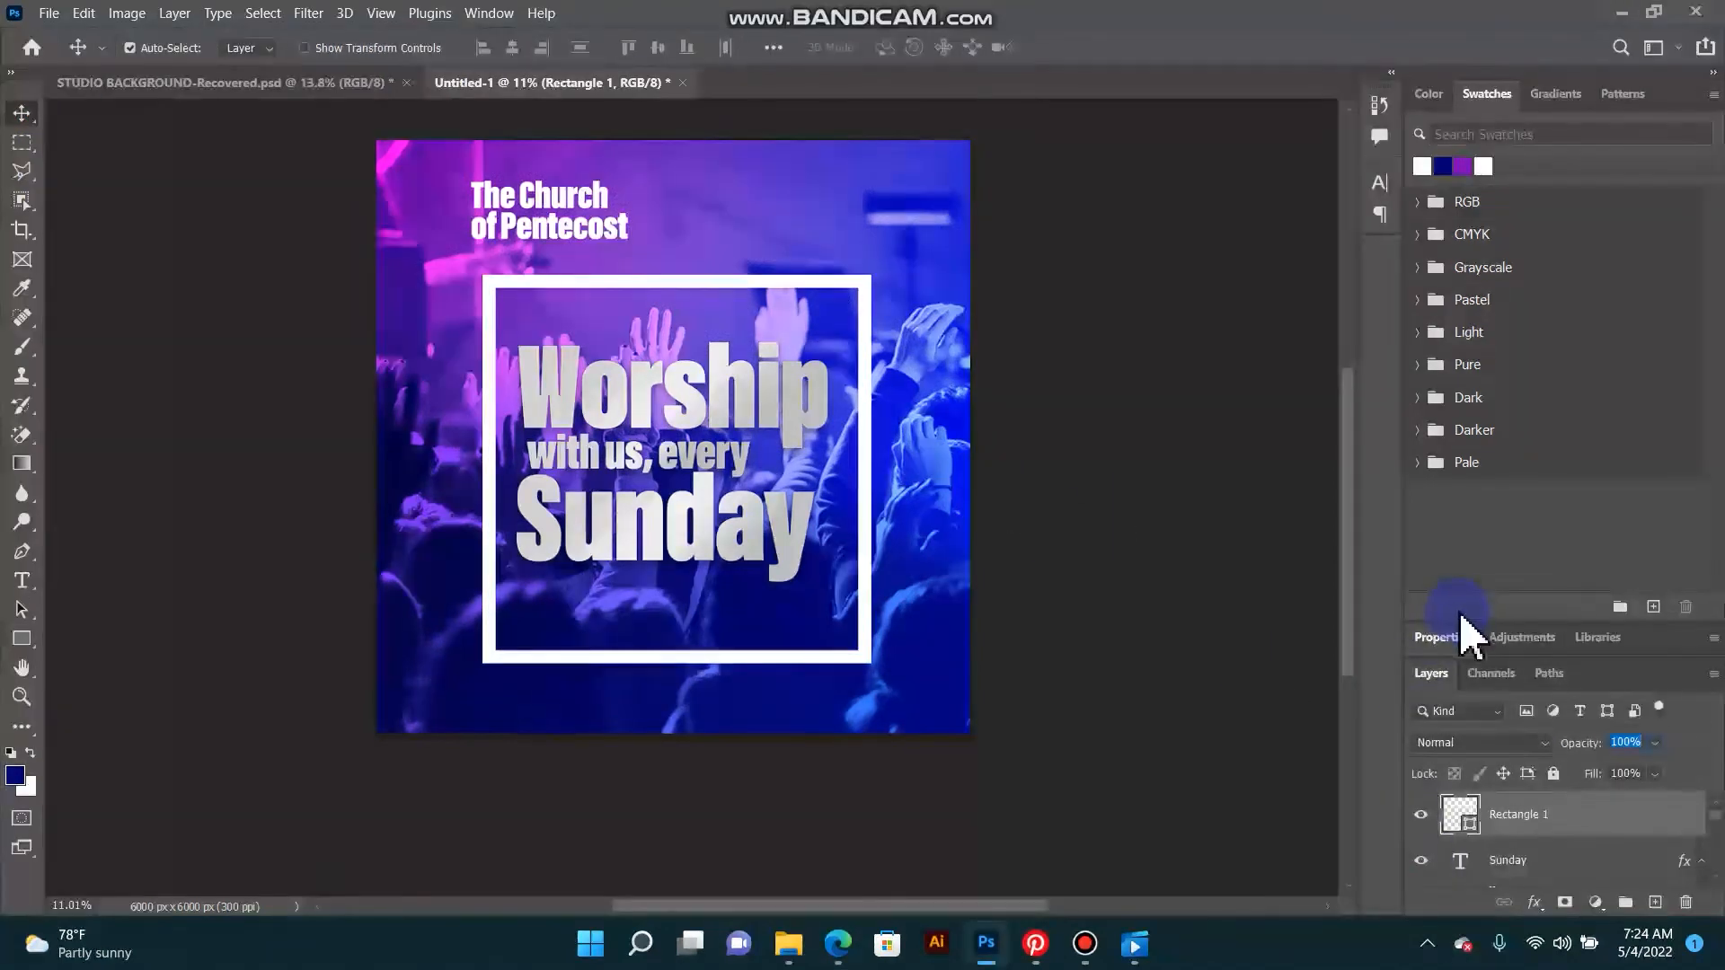
Step: Enlarge the layer list and rasterize the white square frame's shape layer
drag(1467, 618, 1436, 335)
right_click(1576, 589)
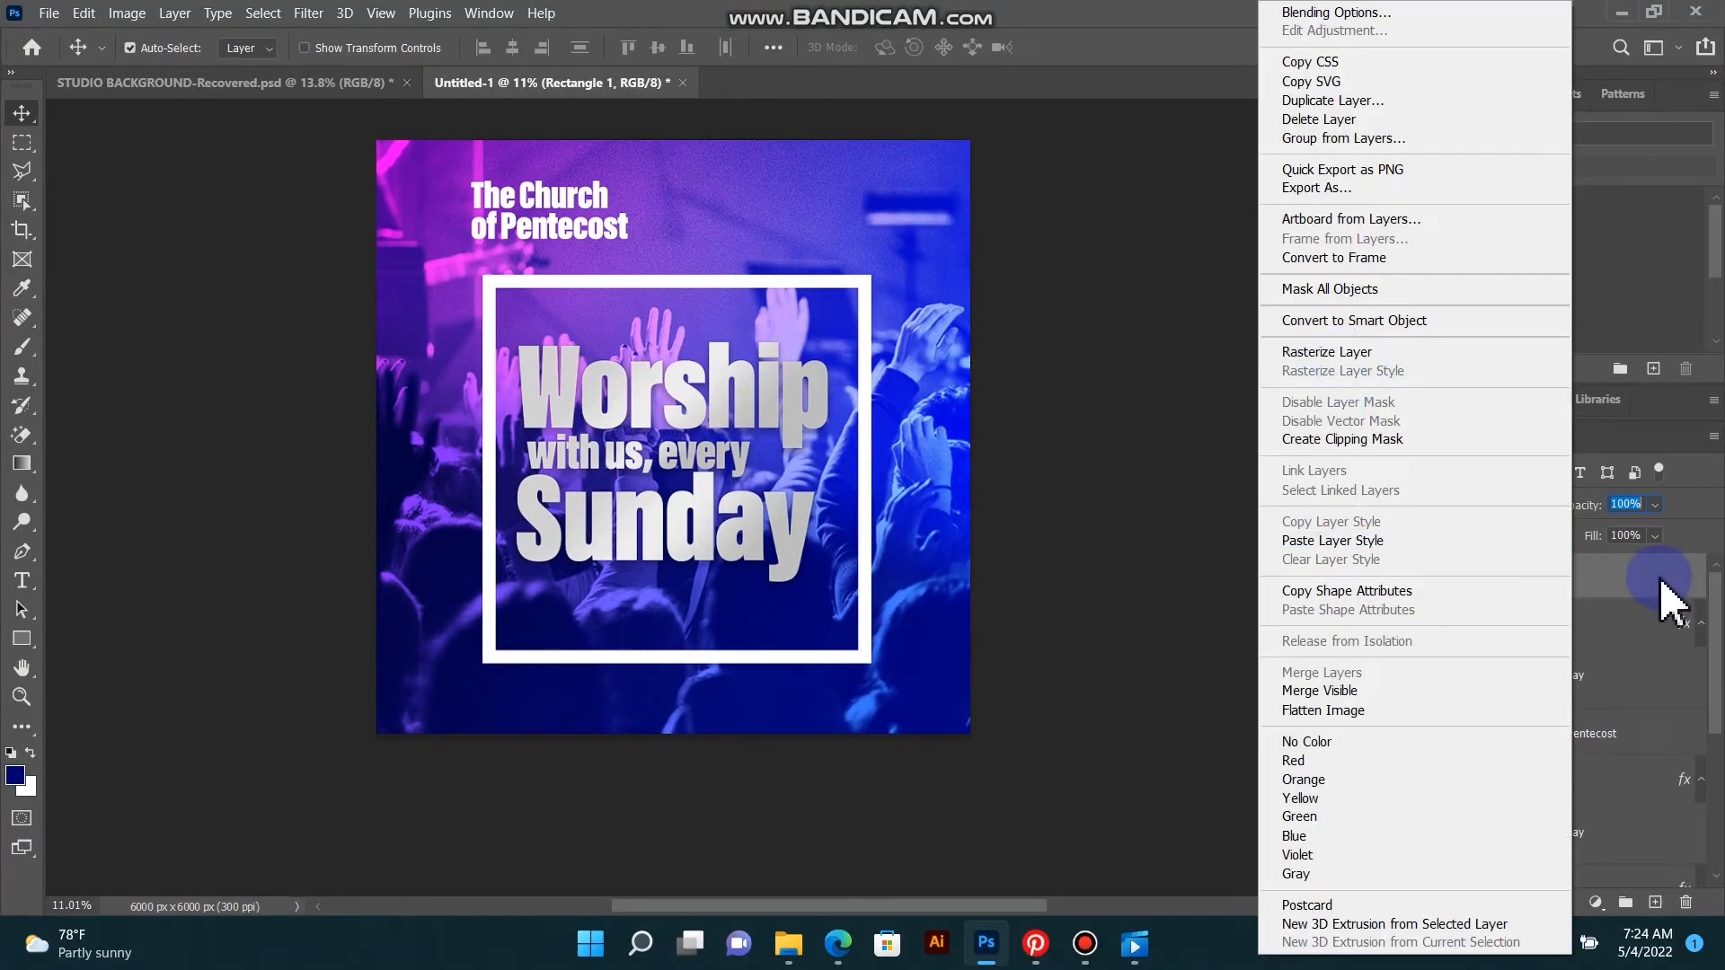
click(1356, 352)
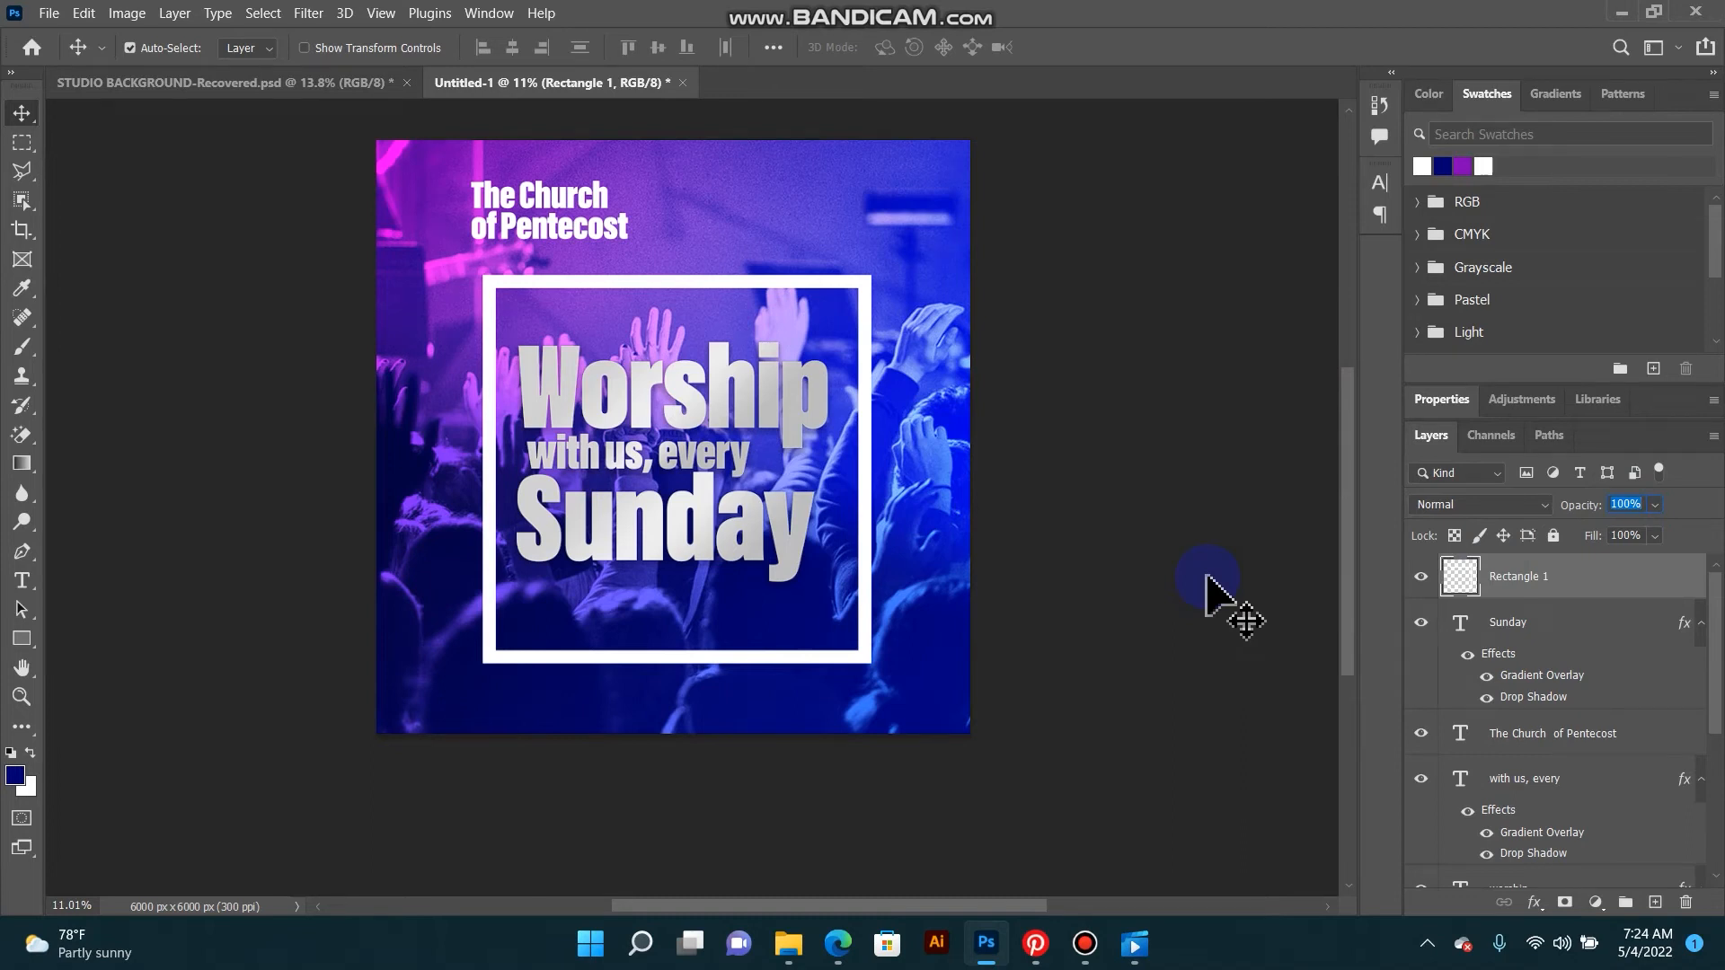
Step: Select and delete the middle sections of all four frame sides, keeping only the white corner brackets
click(22, 144)
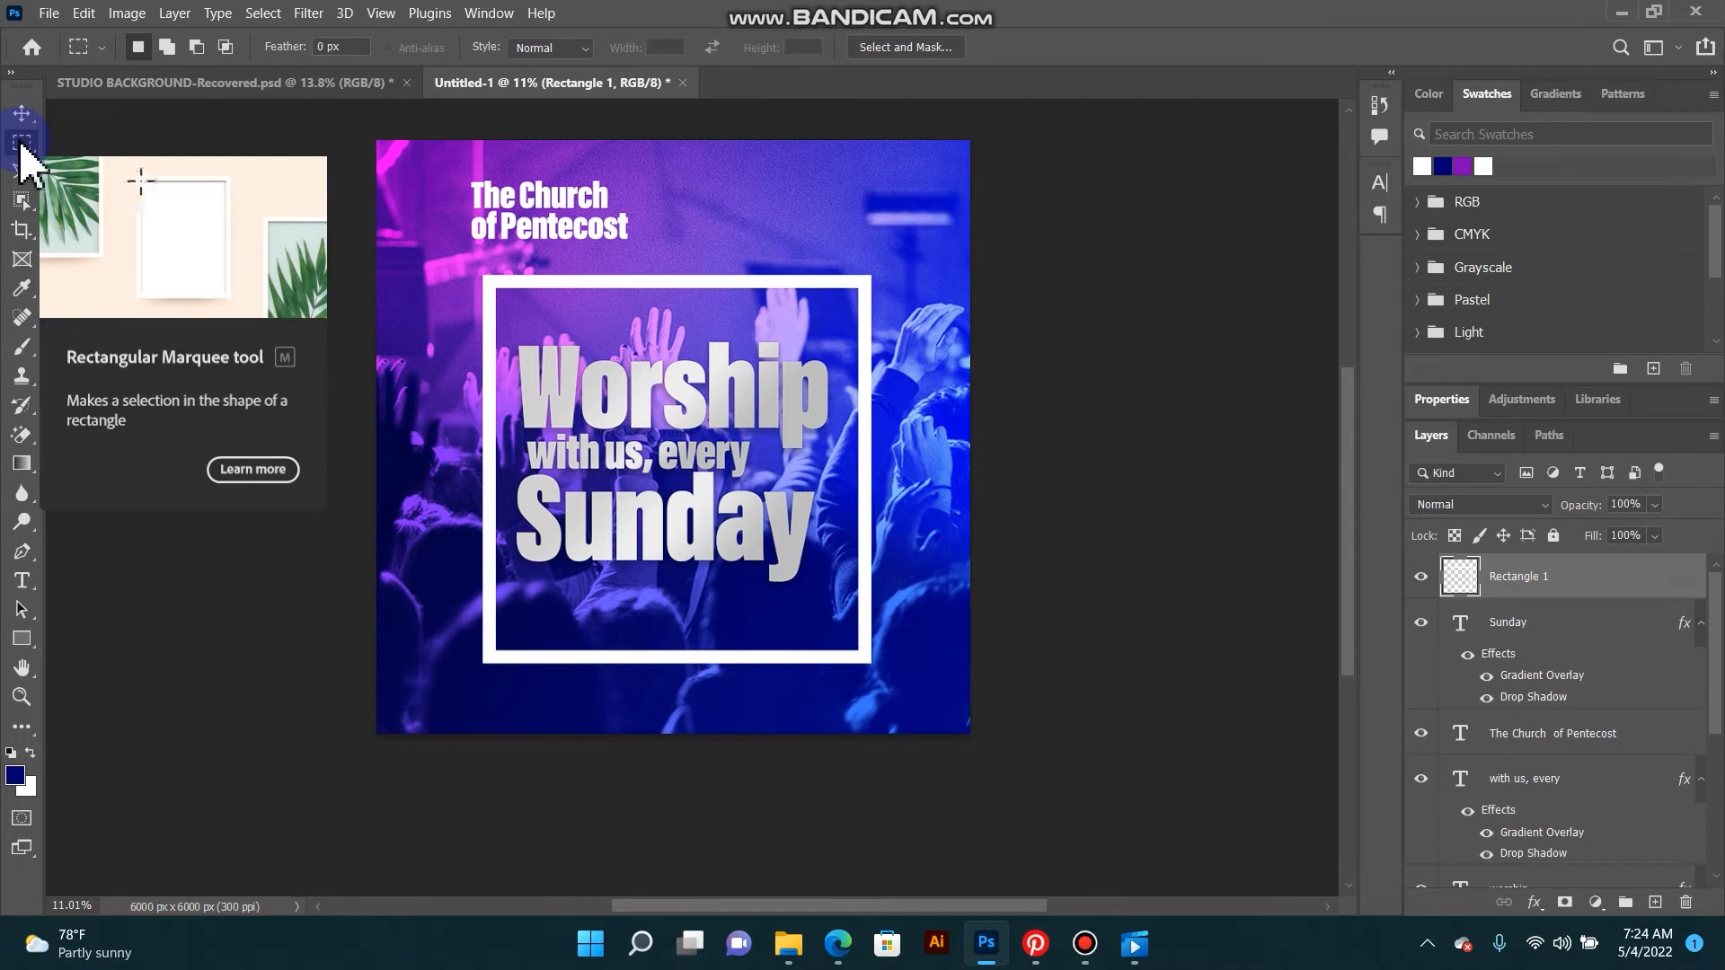
click(21, 142)
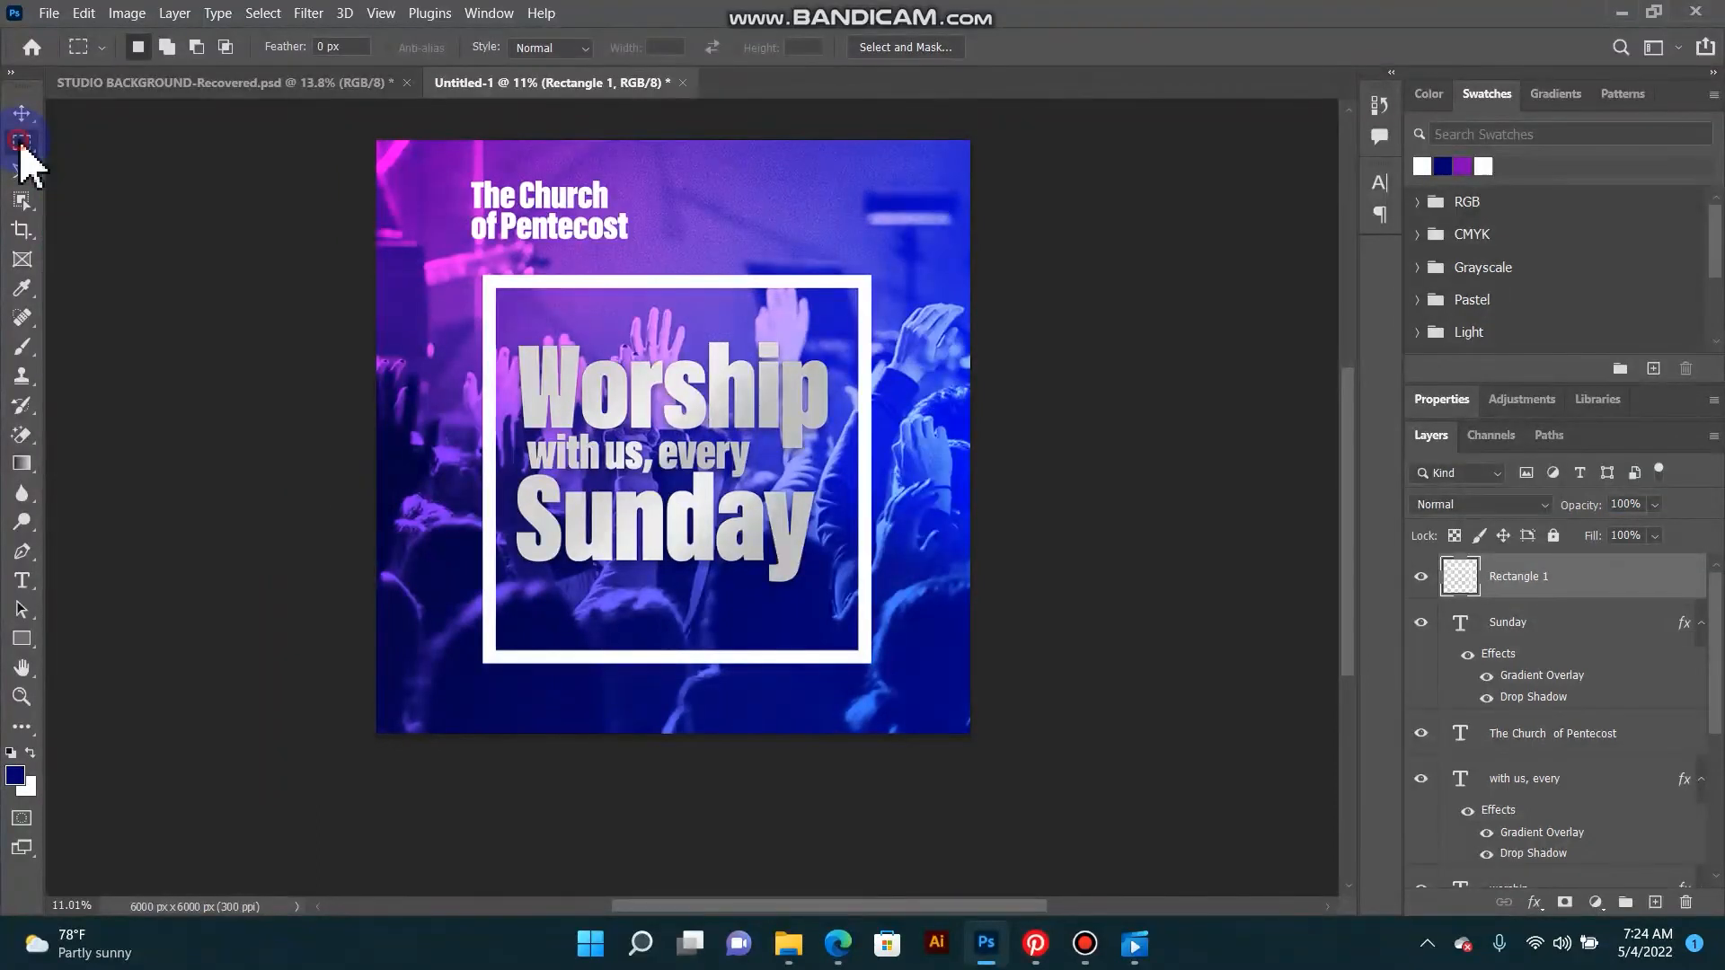
drag(515, 265, 834, 707)
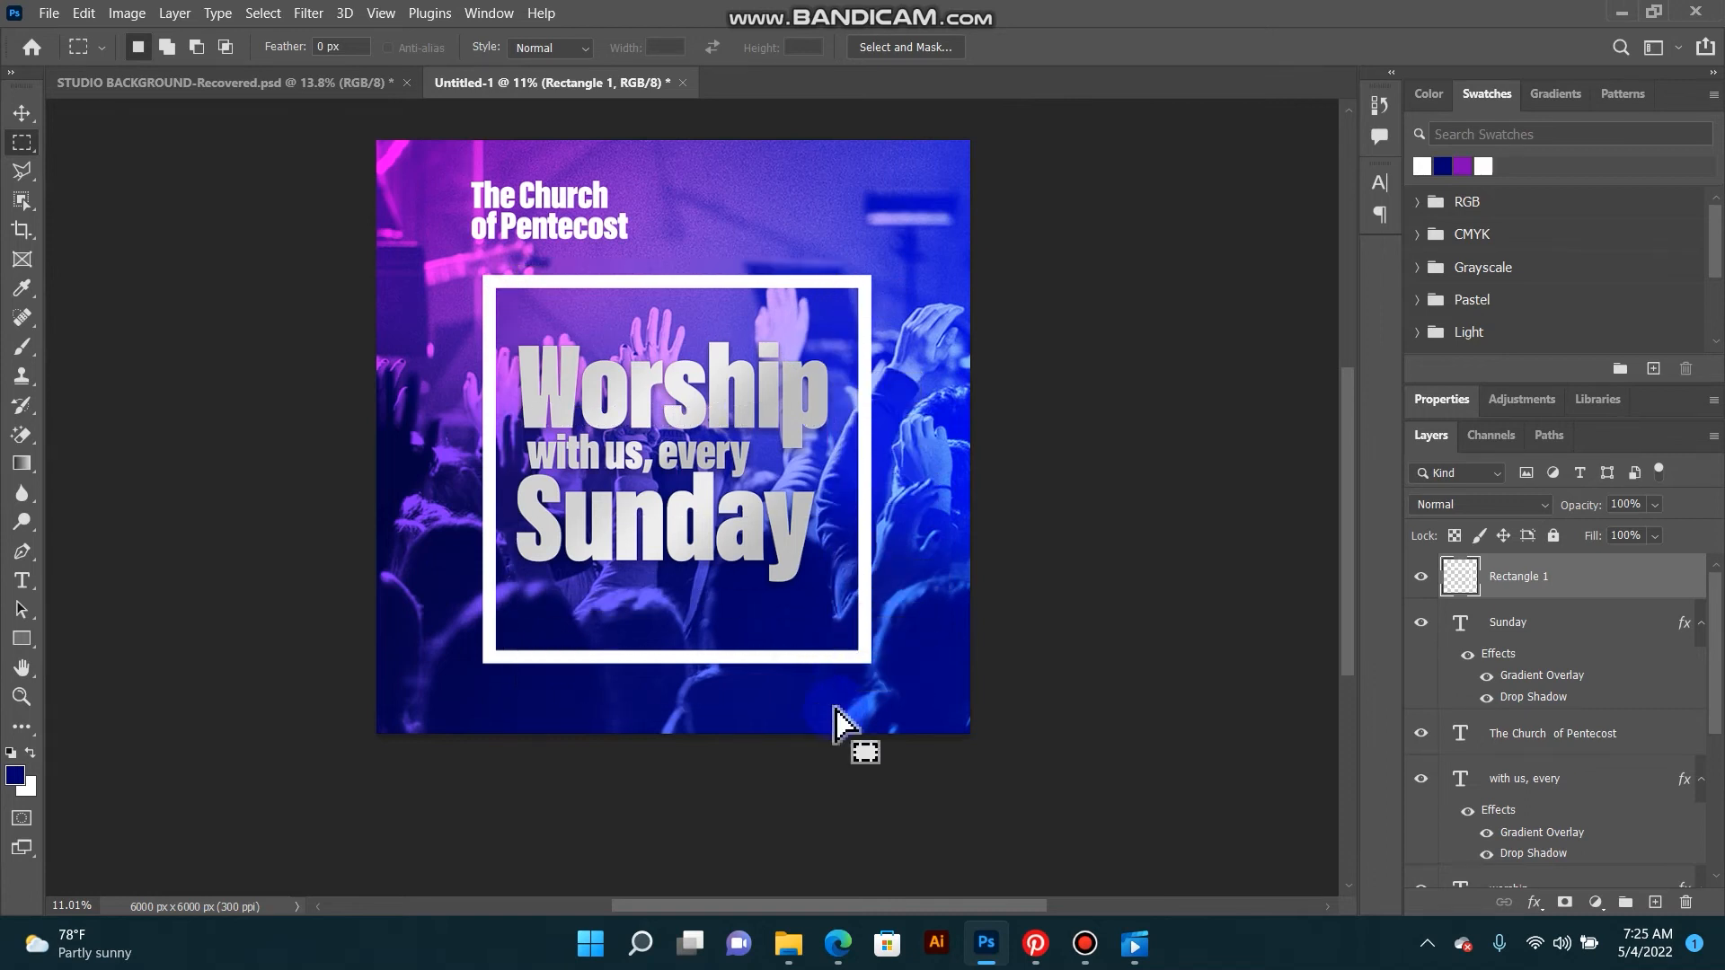
key(Delete)
key(ctrl+d)
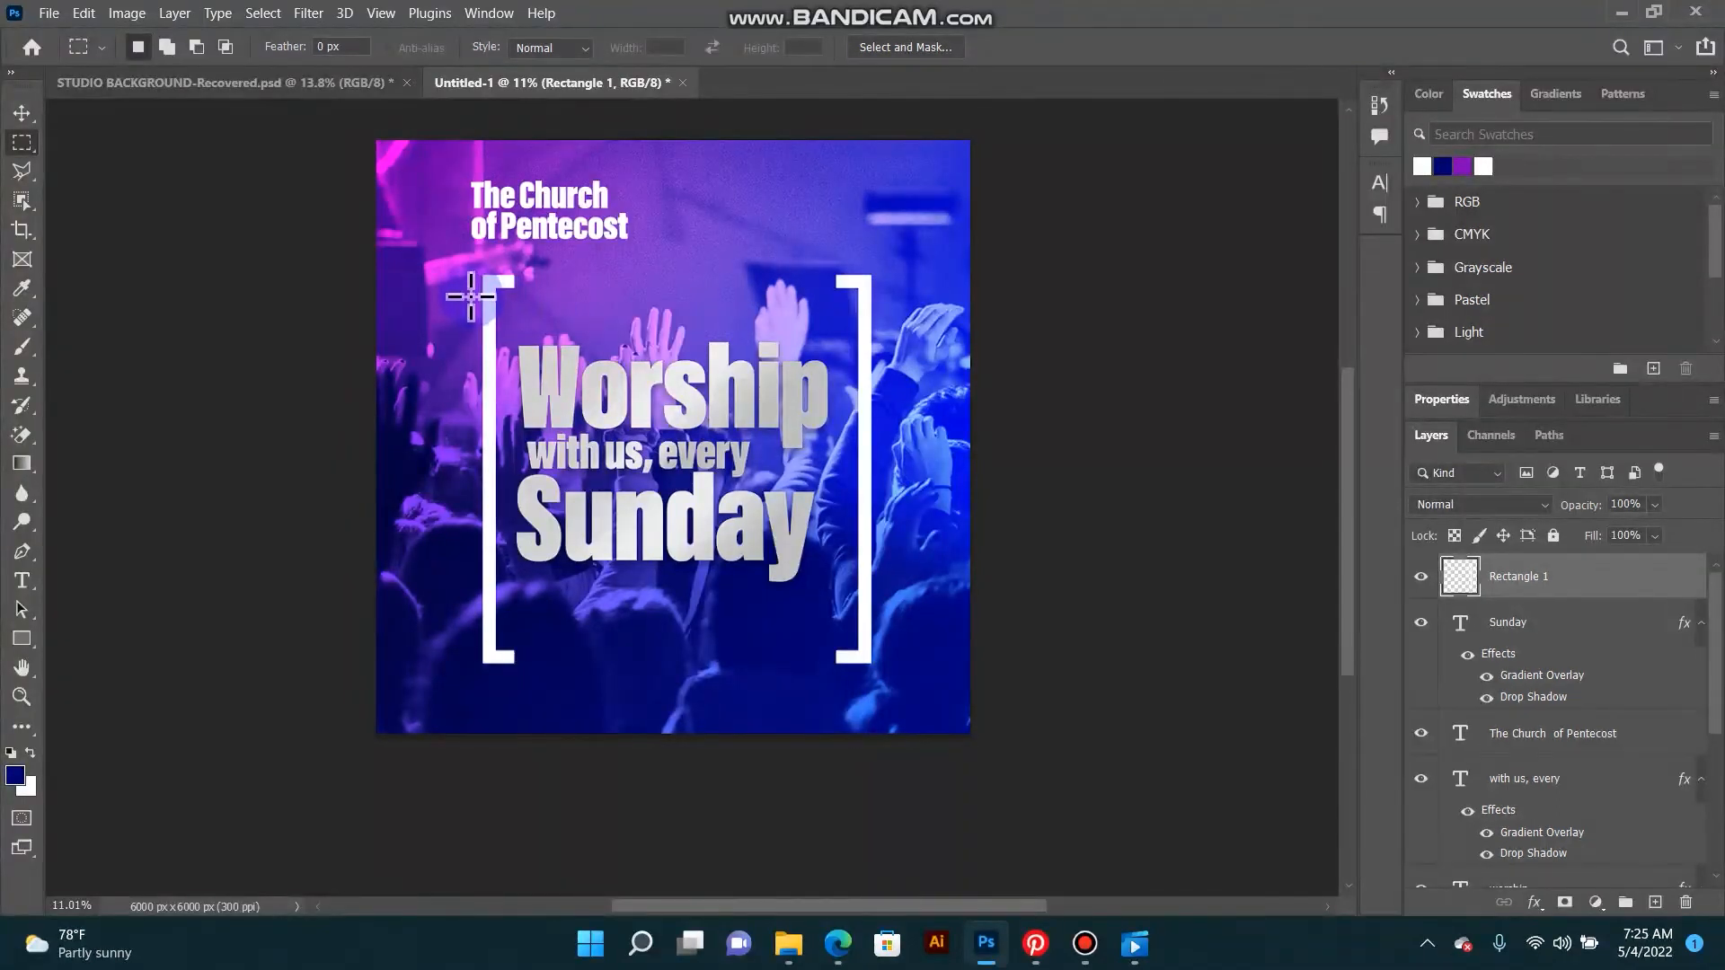
drag(469, 307, 892, 629)
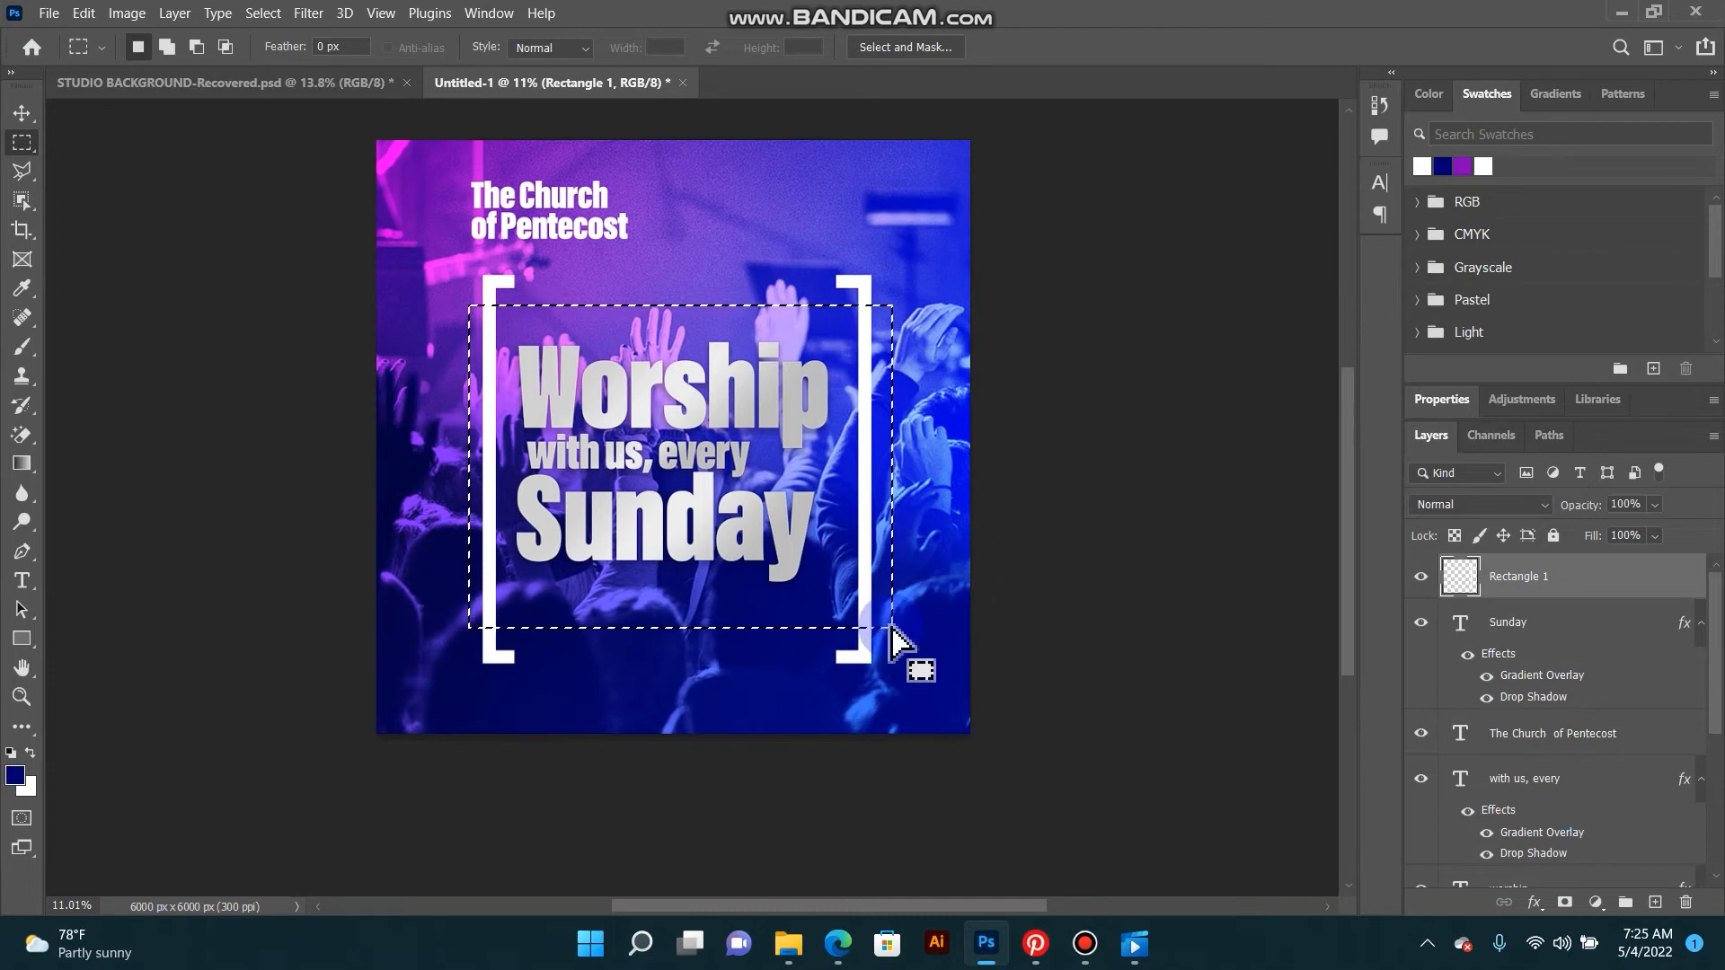
key(Delete)
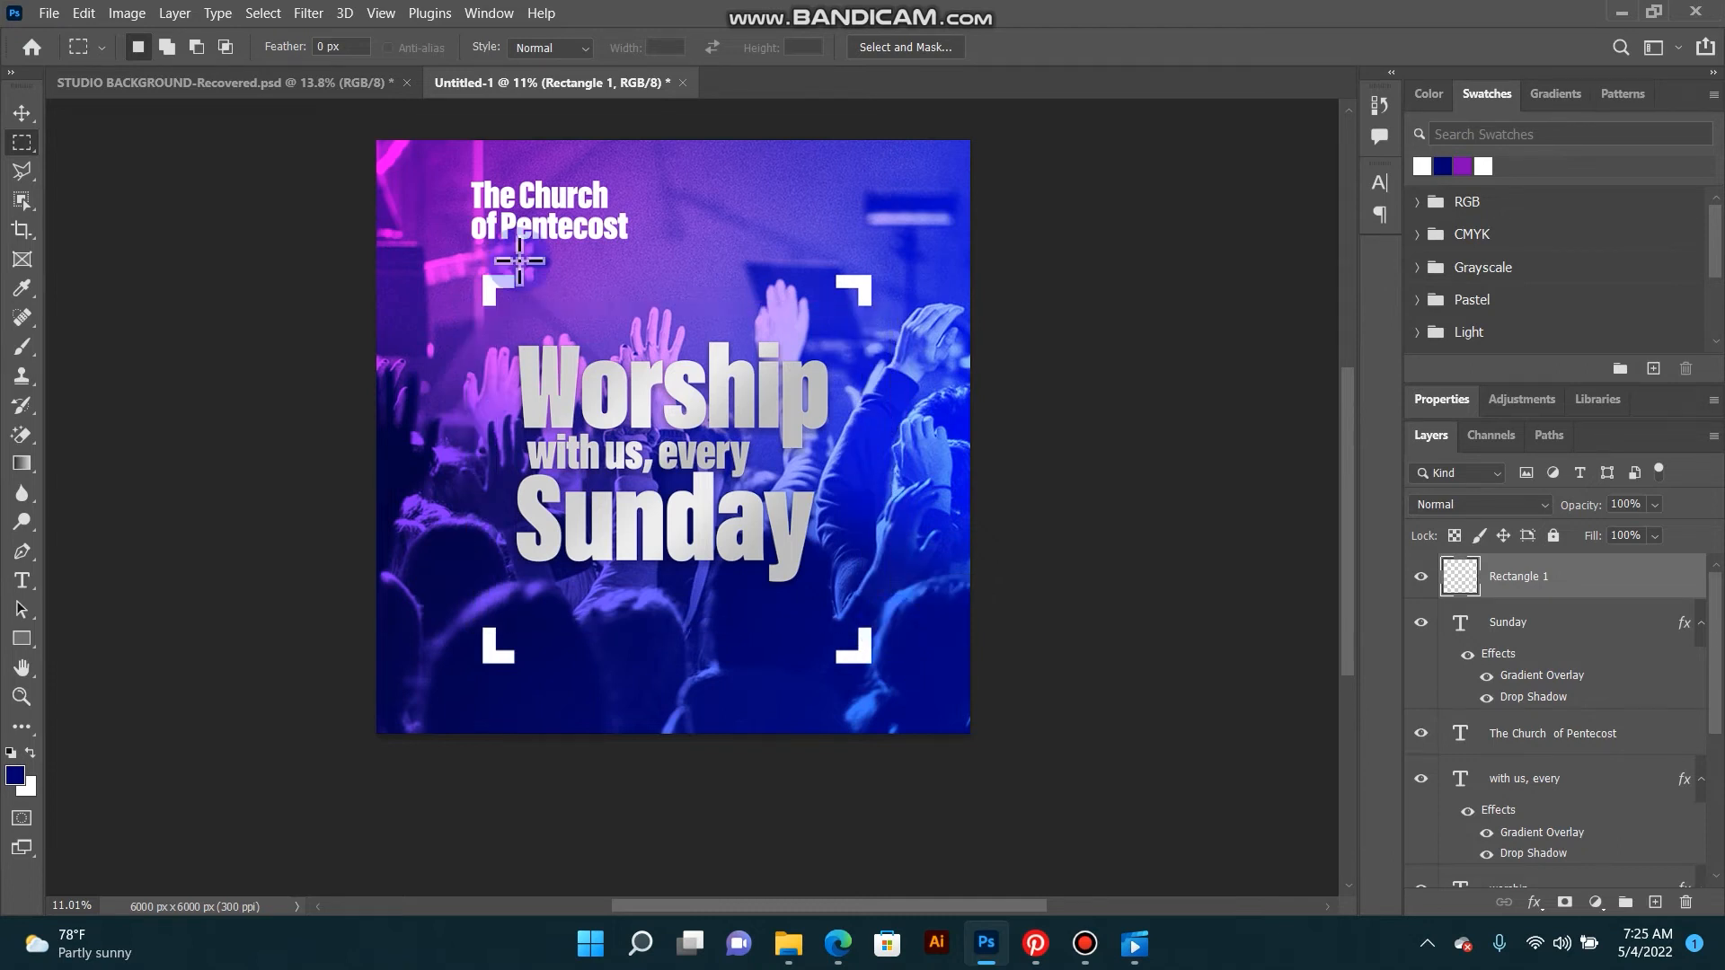
Step: Scale the corner brackets down to 97.22% width and 93.53% height, and nudge them slightly up around the headline
key(v)
key(ctrl+t)
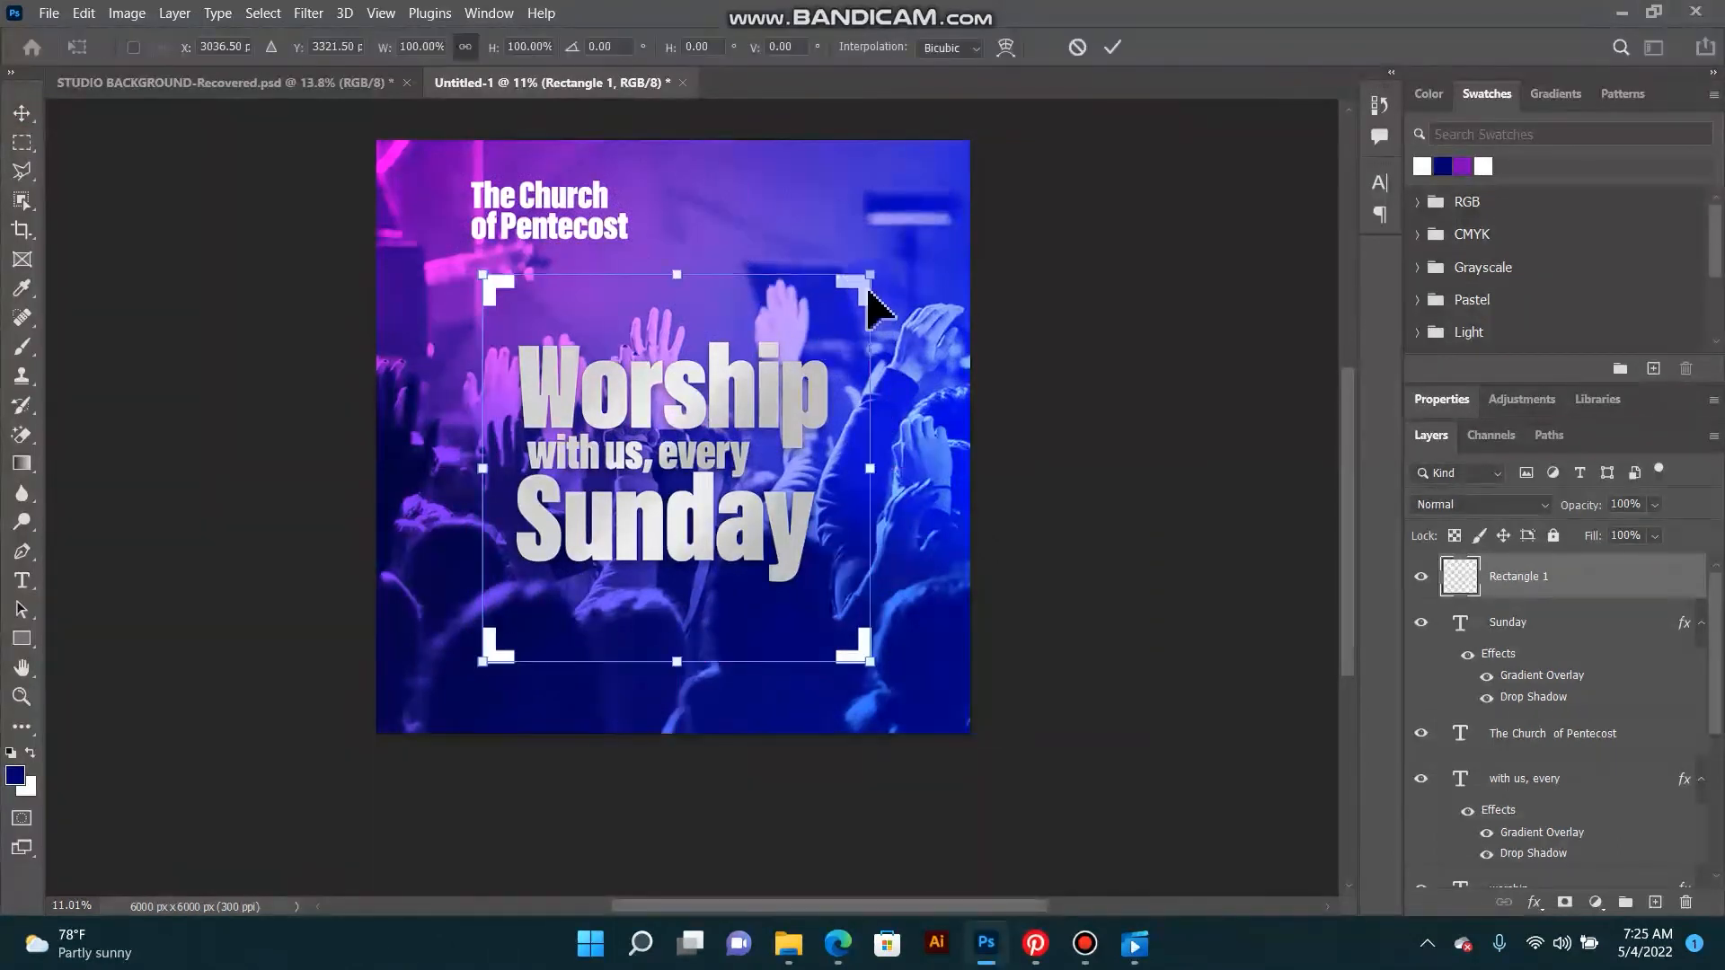
drag(873, 276, 860, 287)
key(ctrl+z)
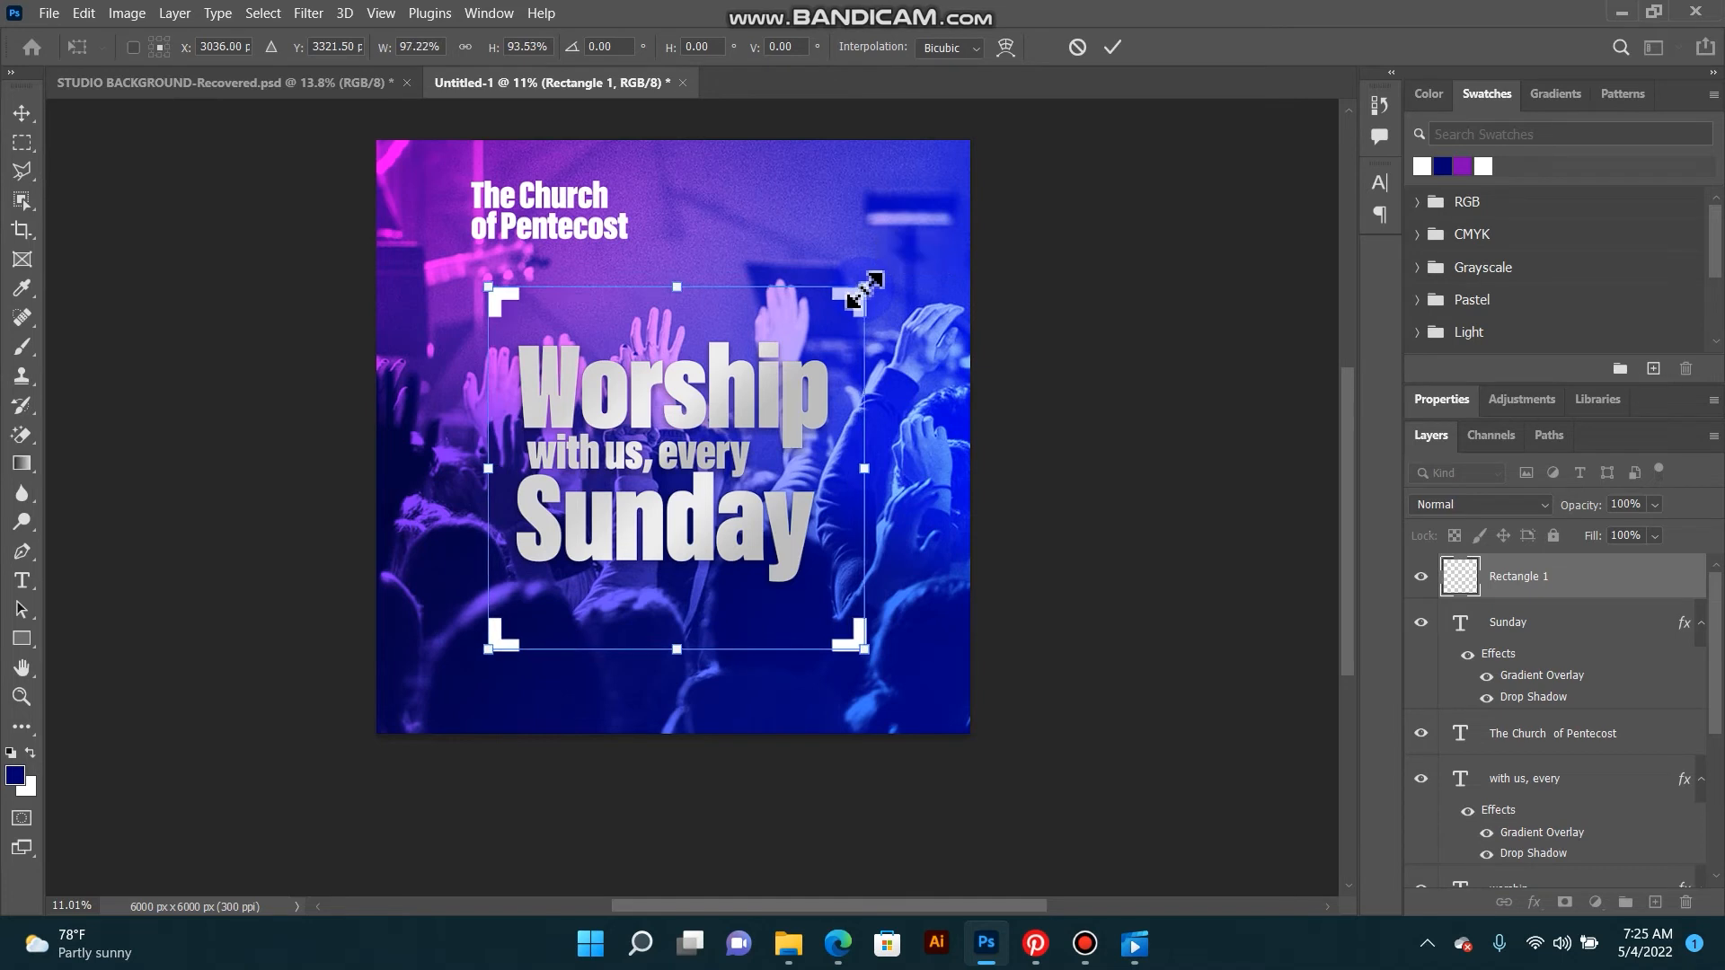
key(Return)
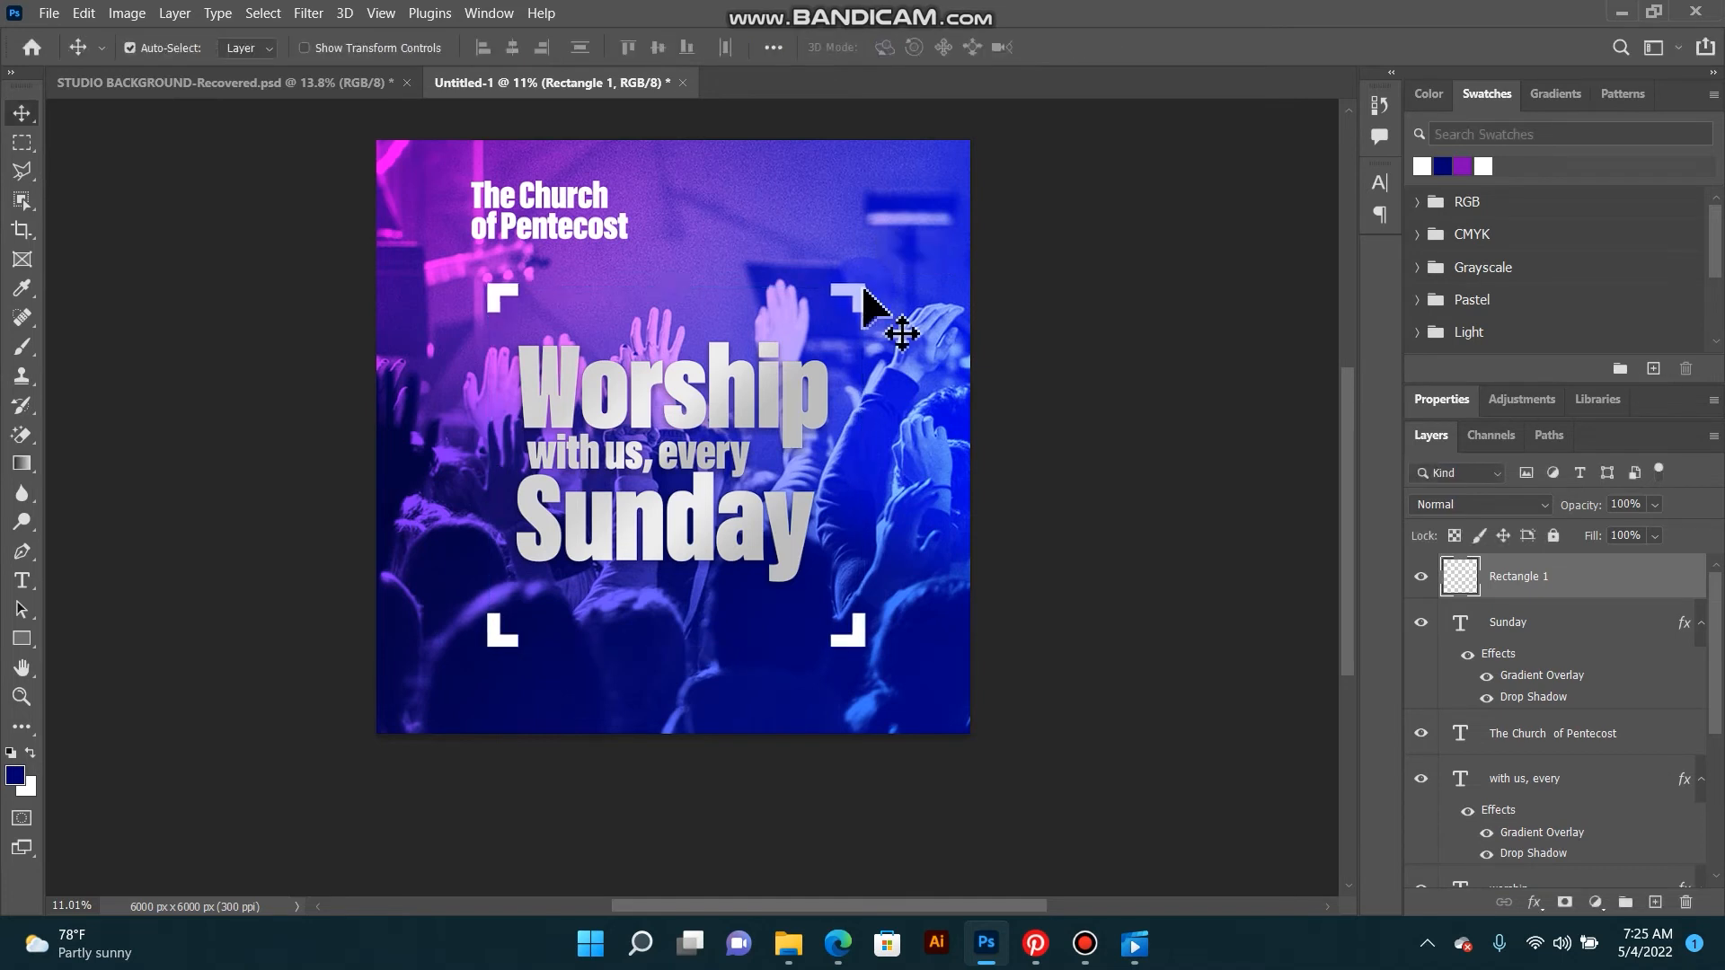
scroll(716, 473, down, 4)
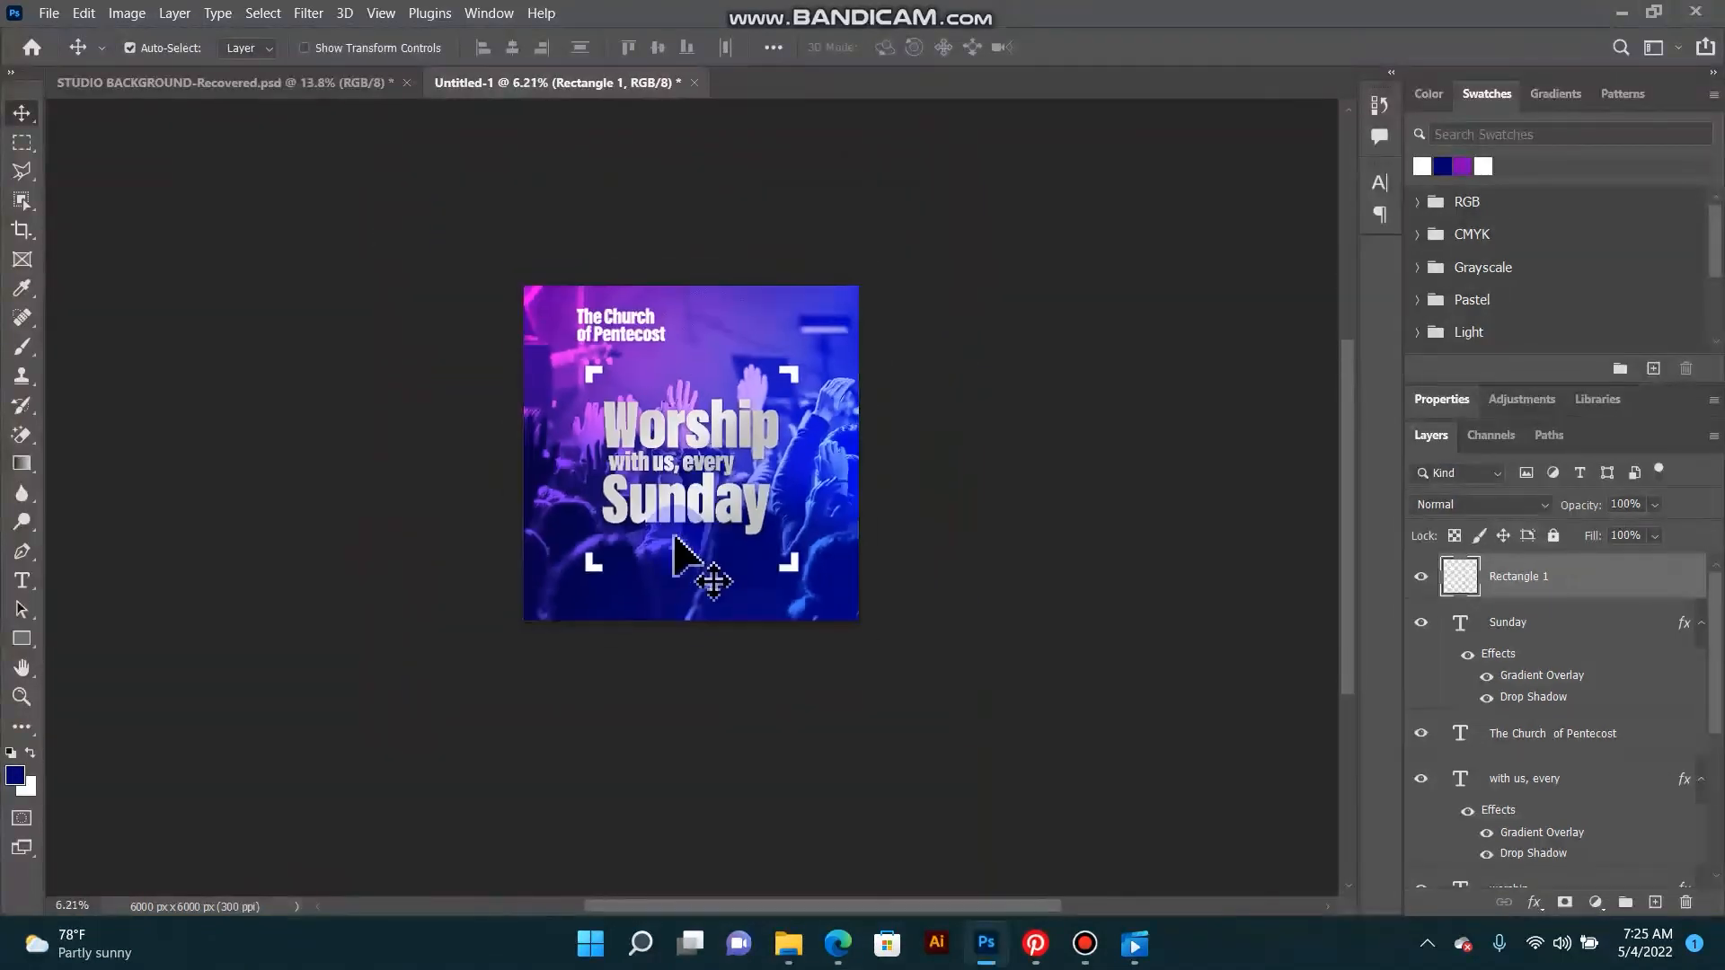
scroll(680, 579, up, 4)
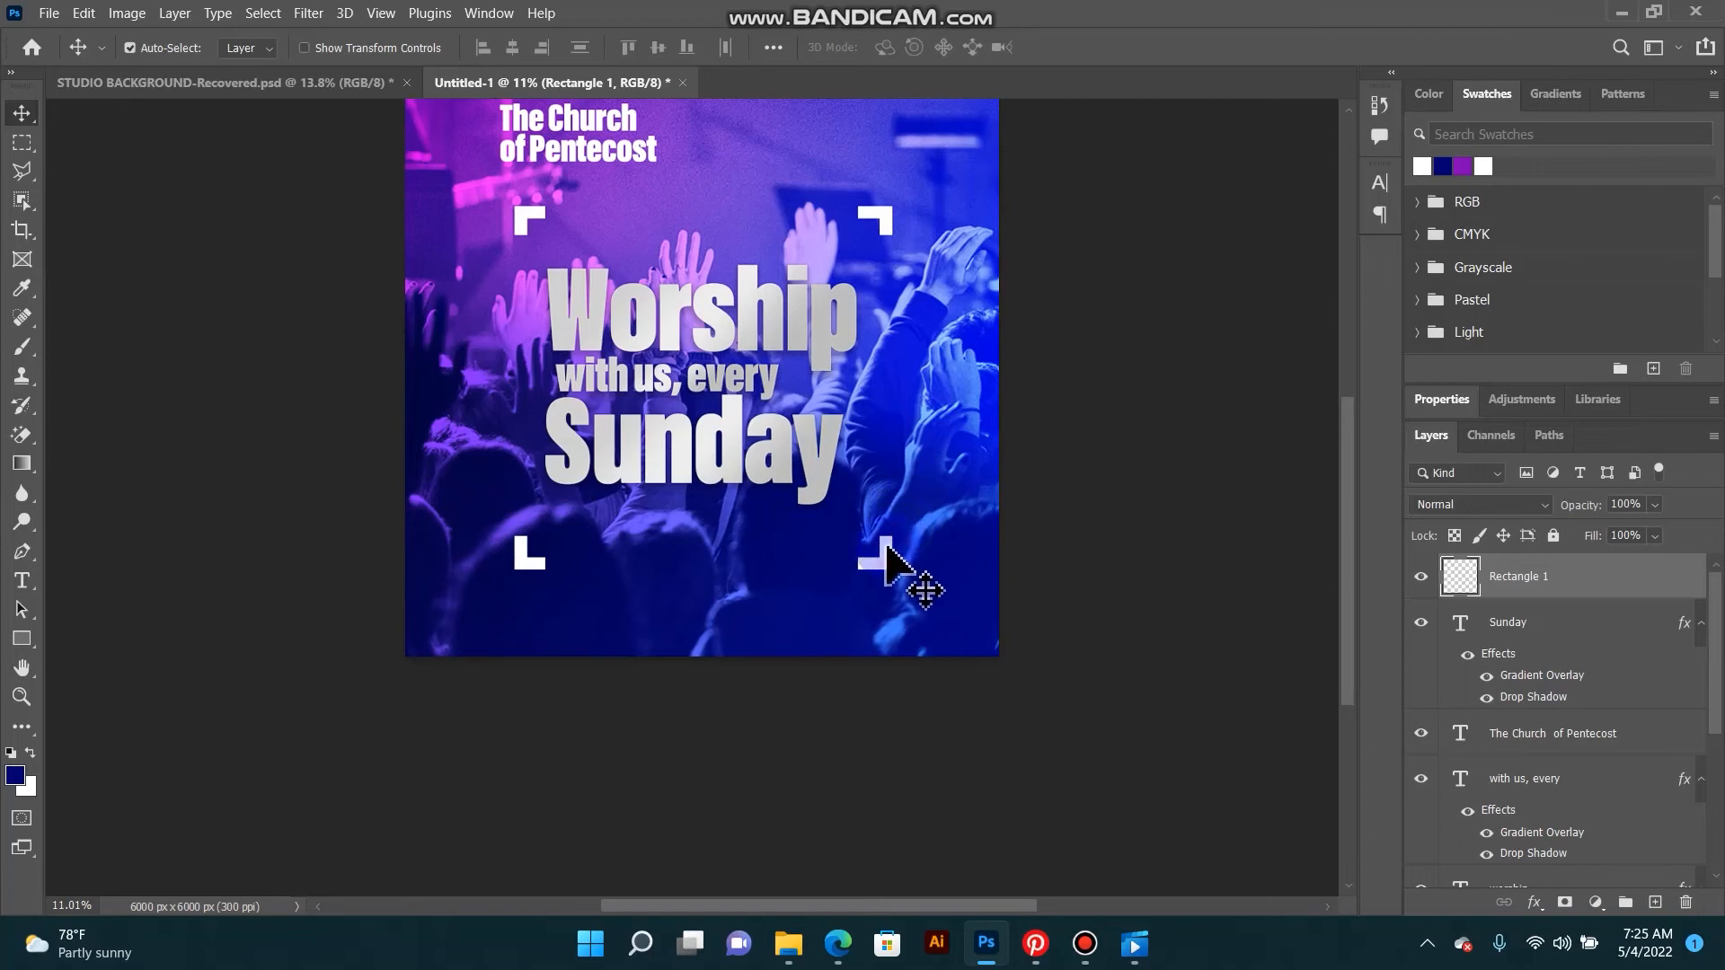
right_click(886, 548)
click(901, 559)
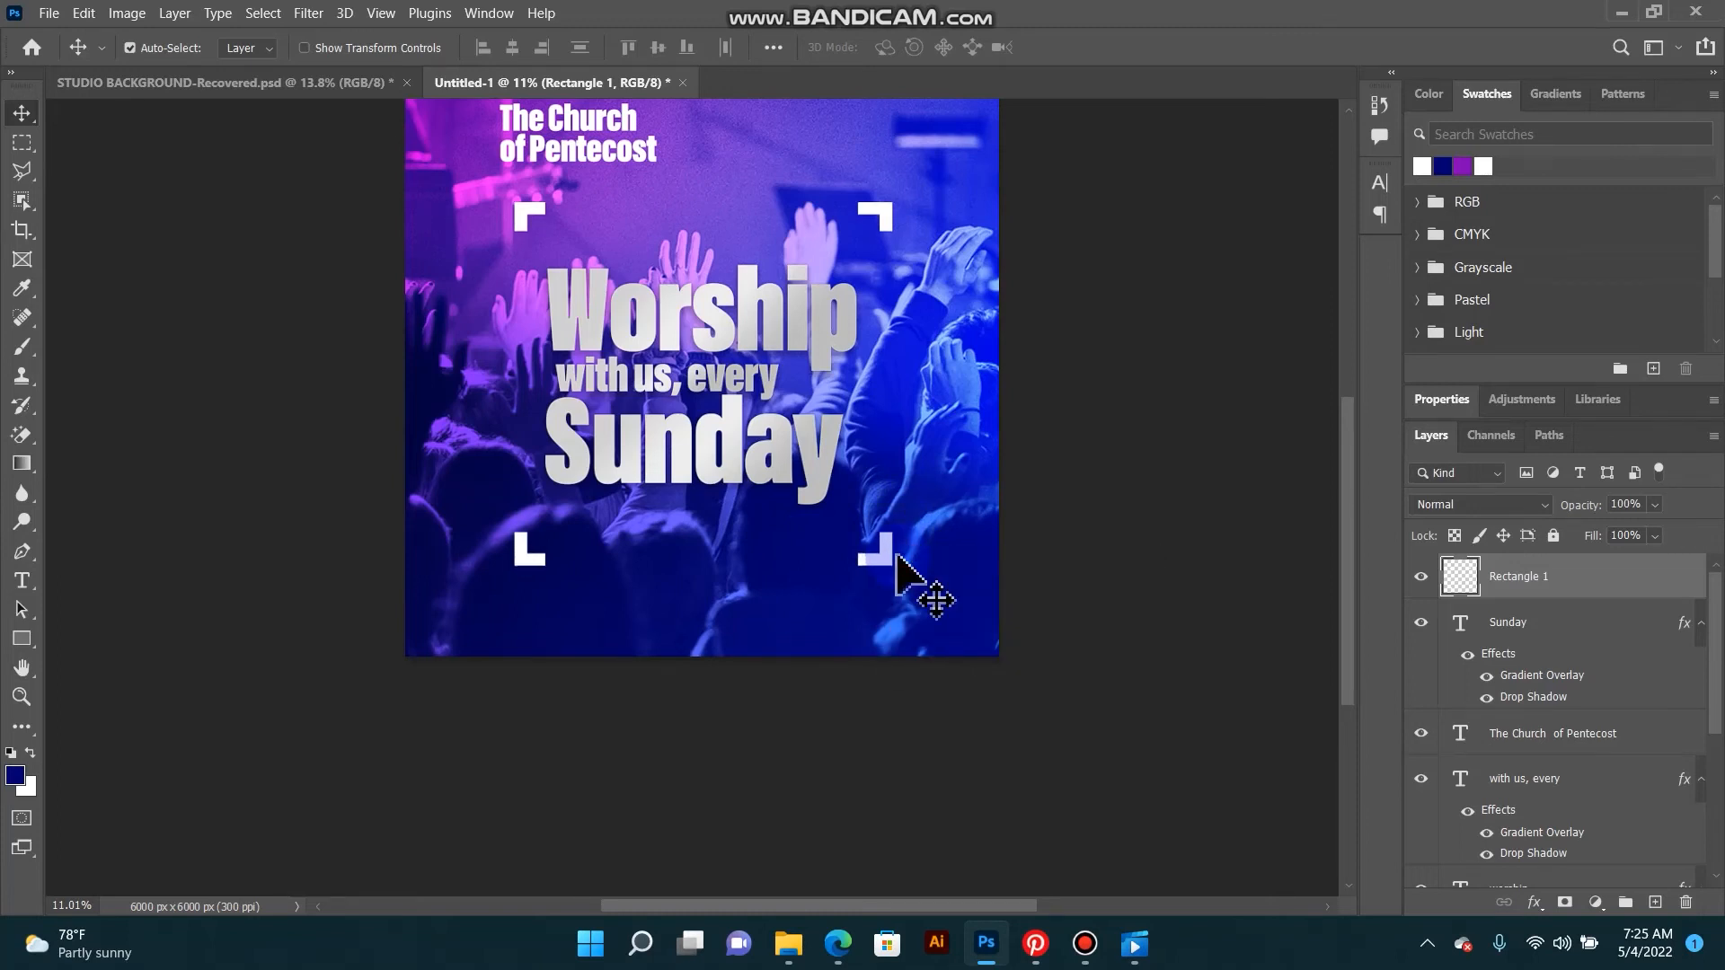
scroll(697, 497, down, 2)
scroll(639, 500, up, 3)
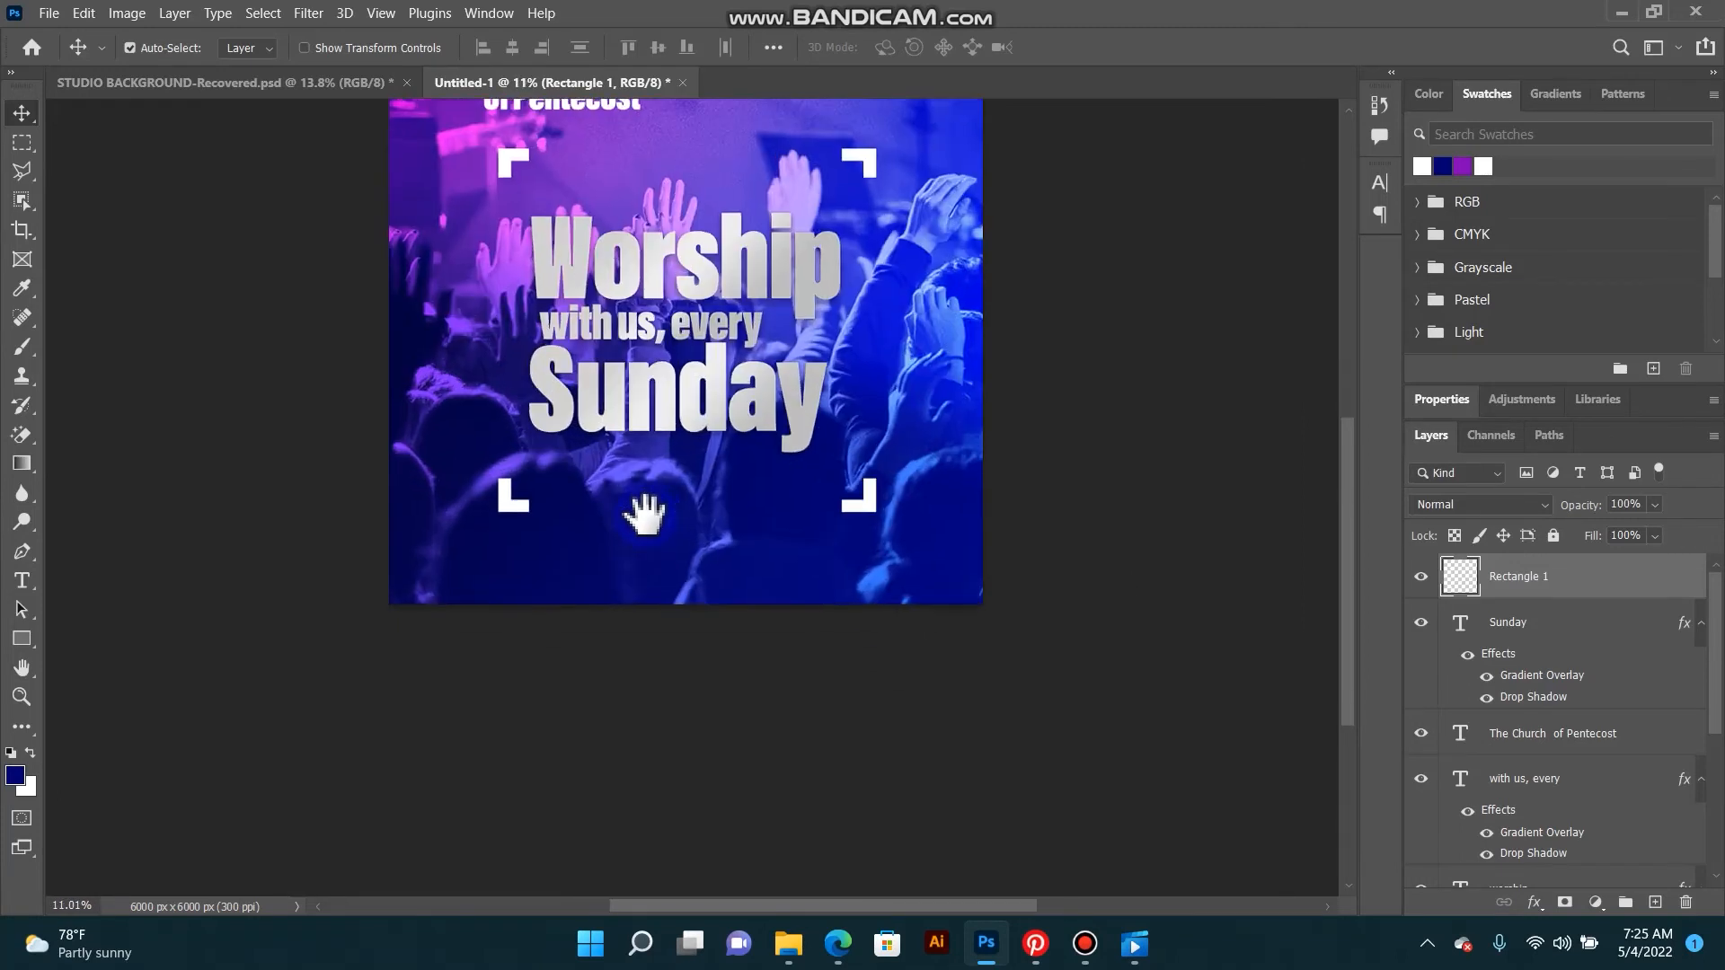
Step: Examine the flyer's overall composition and the corner brackets at different zoom levels
drag(710, 454, 678, 569)
scroll(678, 575, down, 2)
scroll(641, 572, up, 2)
scroll(640, 572, up, 1)
scroll(643, 596, up, 1)
scroll(643, 597, down, 2)
scroll(666, 607, up, 2)
drag(706, 525, 697, 571)
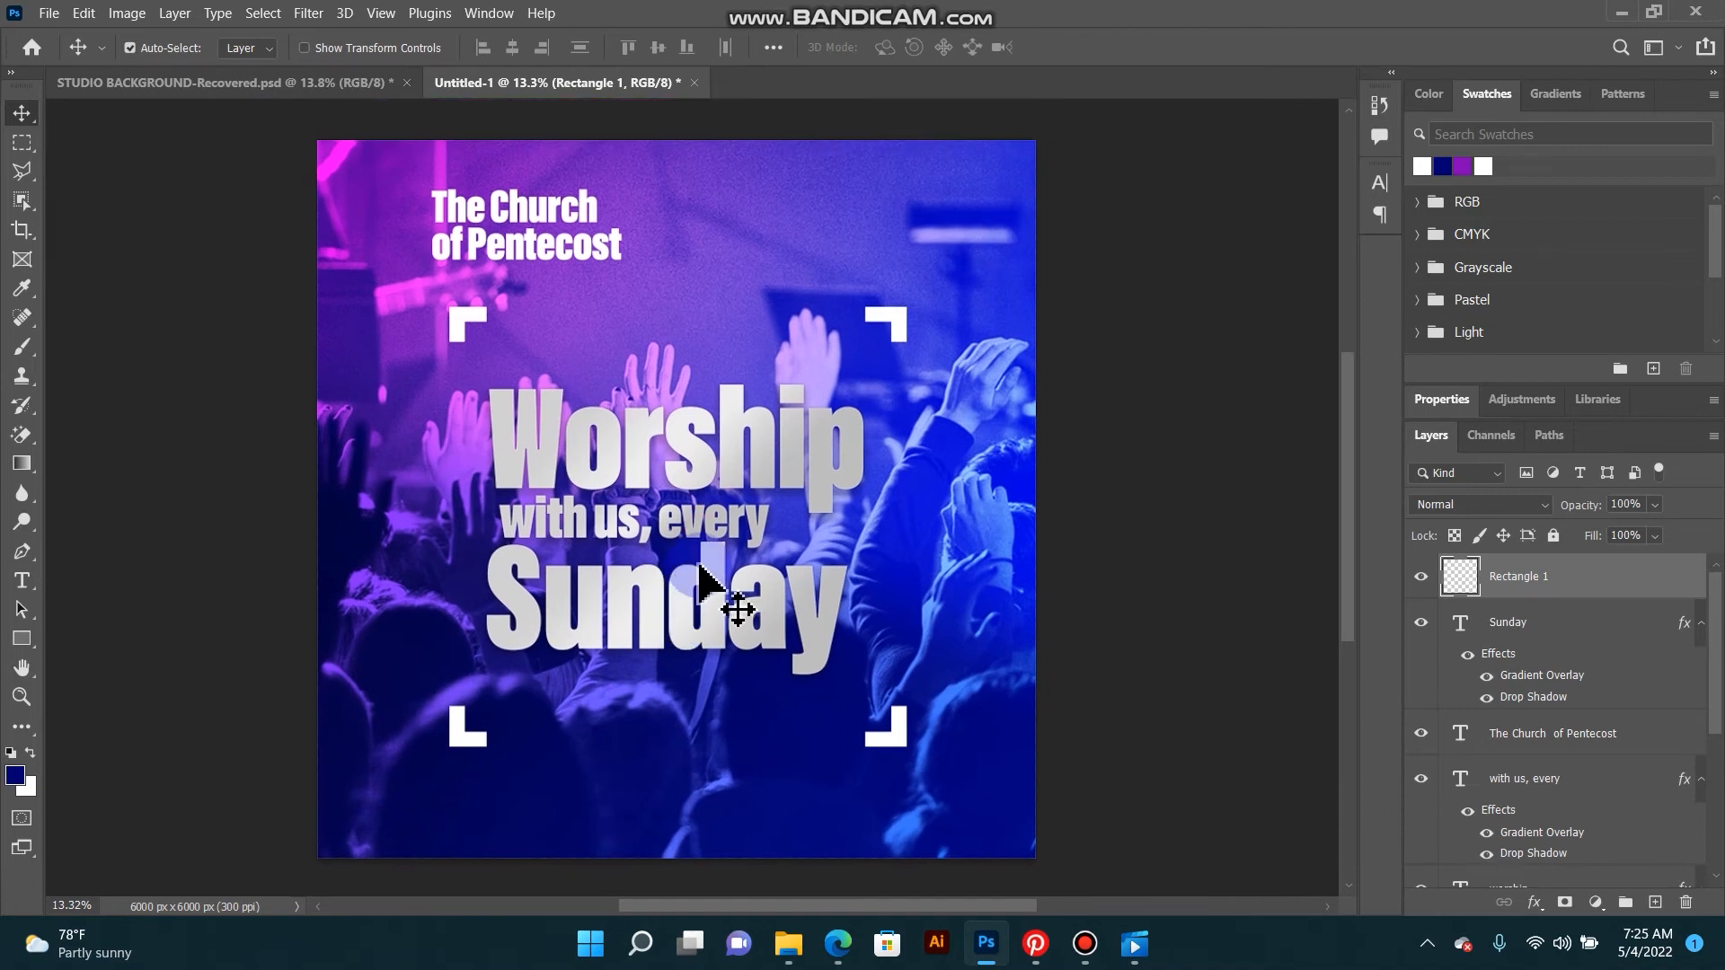
Step: Duplicate the Worship text and place the copy behind the original, offset slightly down and to the right
right_click(810, 446)
click(819, 452)
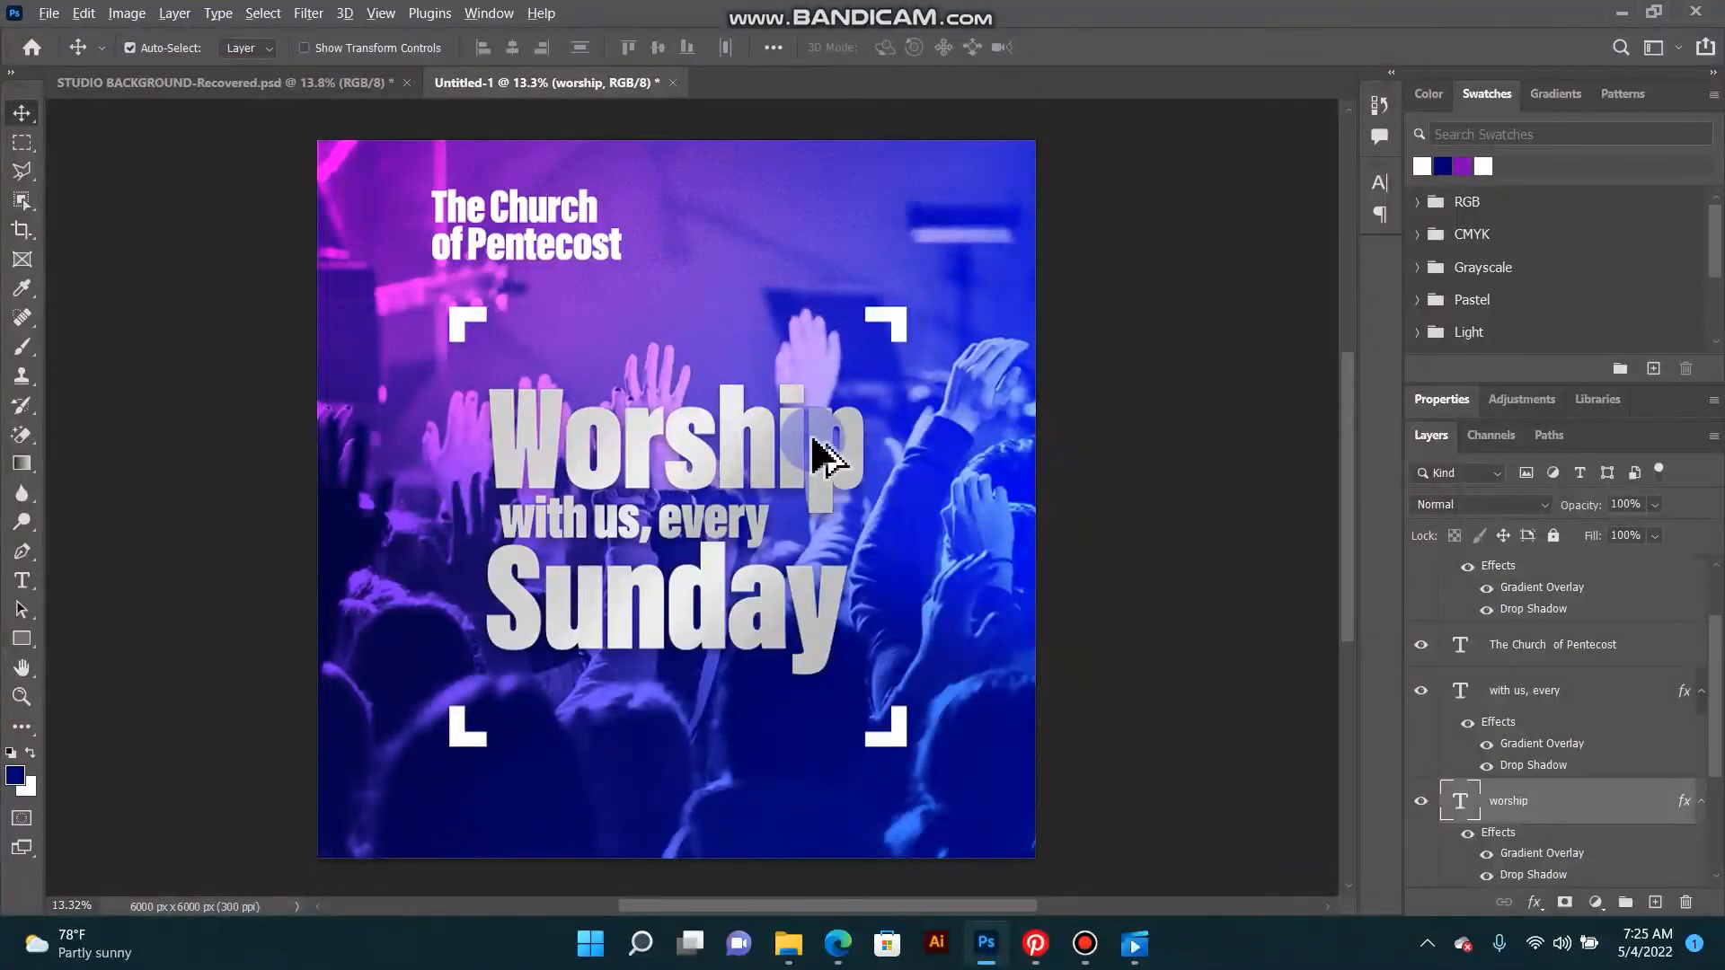
right_click(813, 442)
click(827, 459)
drag(830, 467, 836, 522)
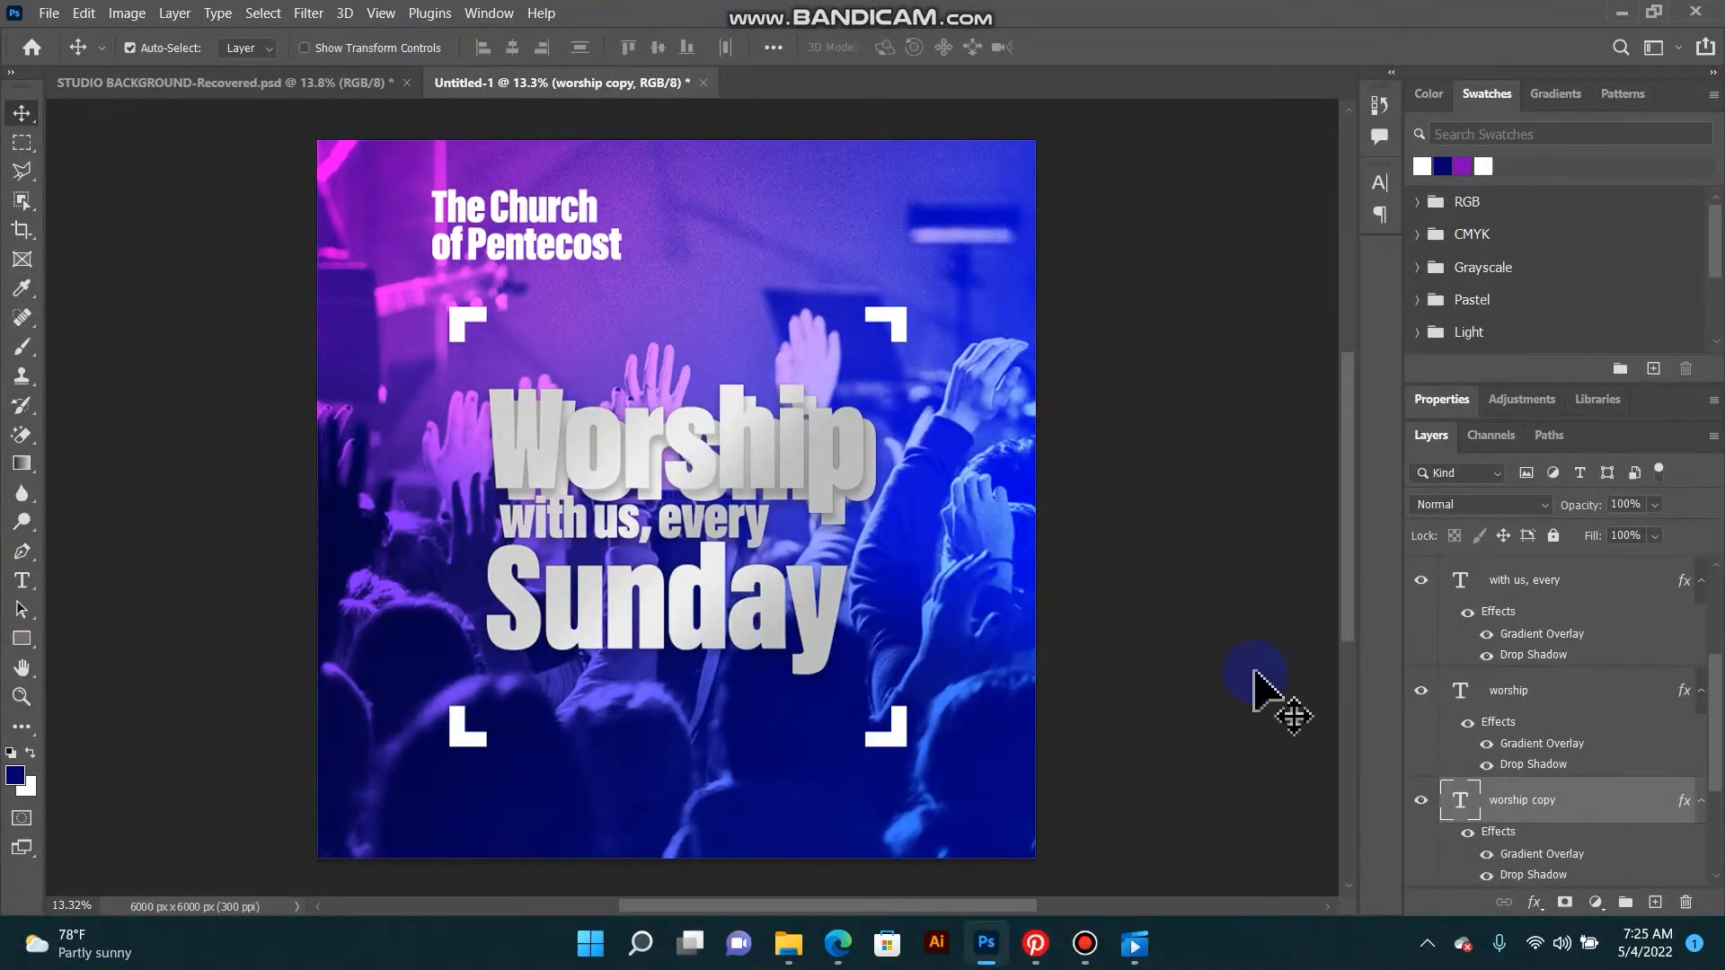
Step: Hide the Worship copy's effects and try a black Color Overlay on it, cancelling the layer style changes
click(1486, 855)
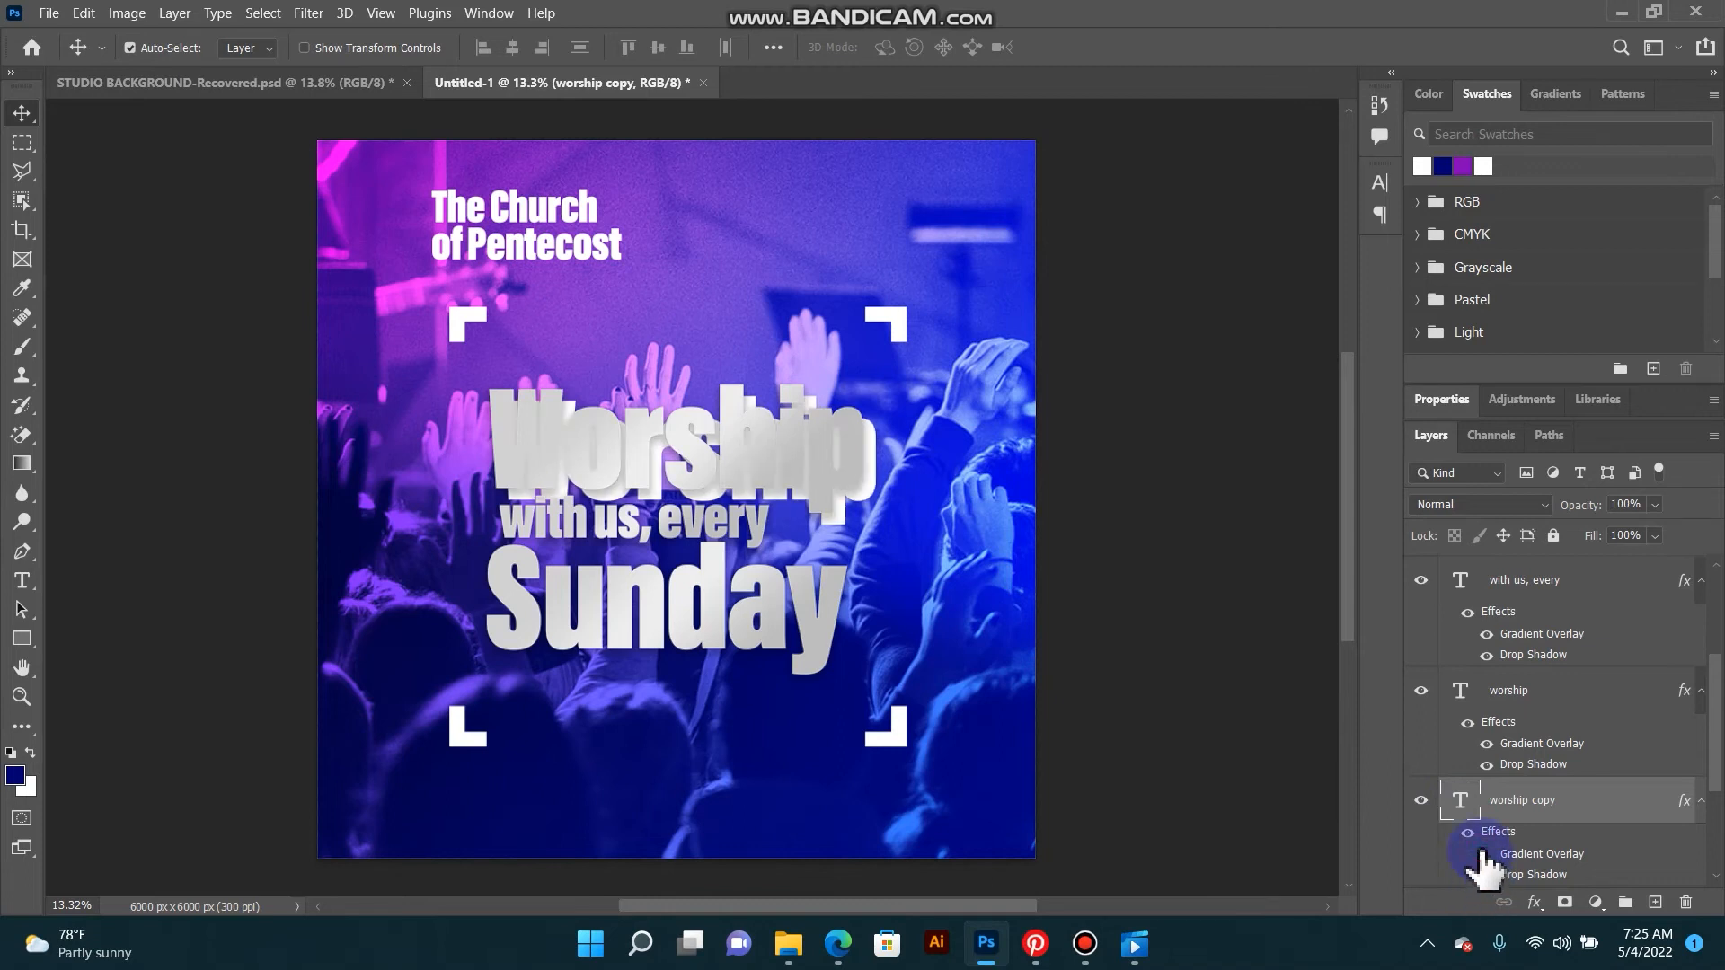
double_click(1629, 809)
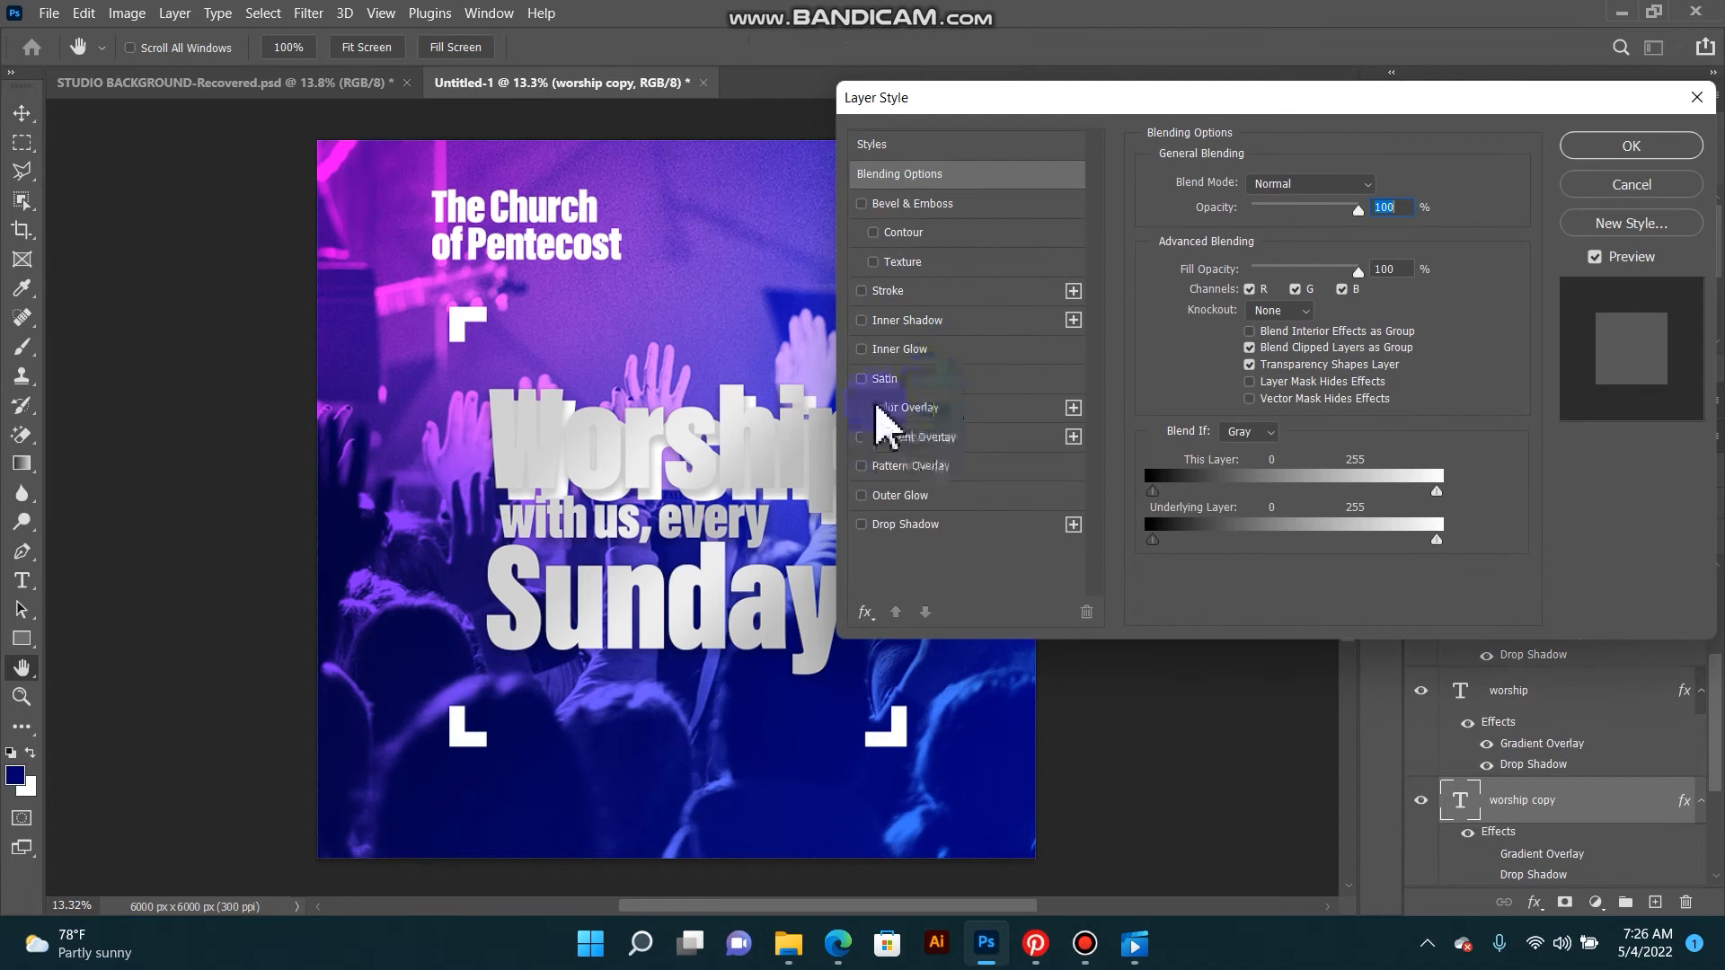
click(868, 409)
mouse_move(1167, 106)
mouse_down()
mouse_move(1413, 185)
mouse_move(1285, 134)
mouse_up()
click(1590, 256)
click(1520, 209)
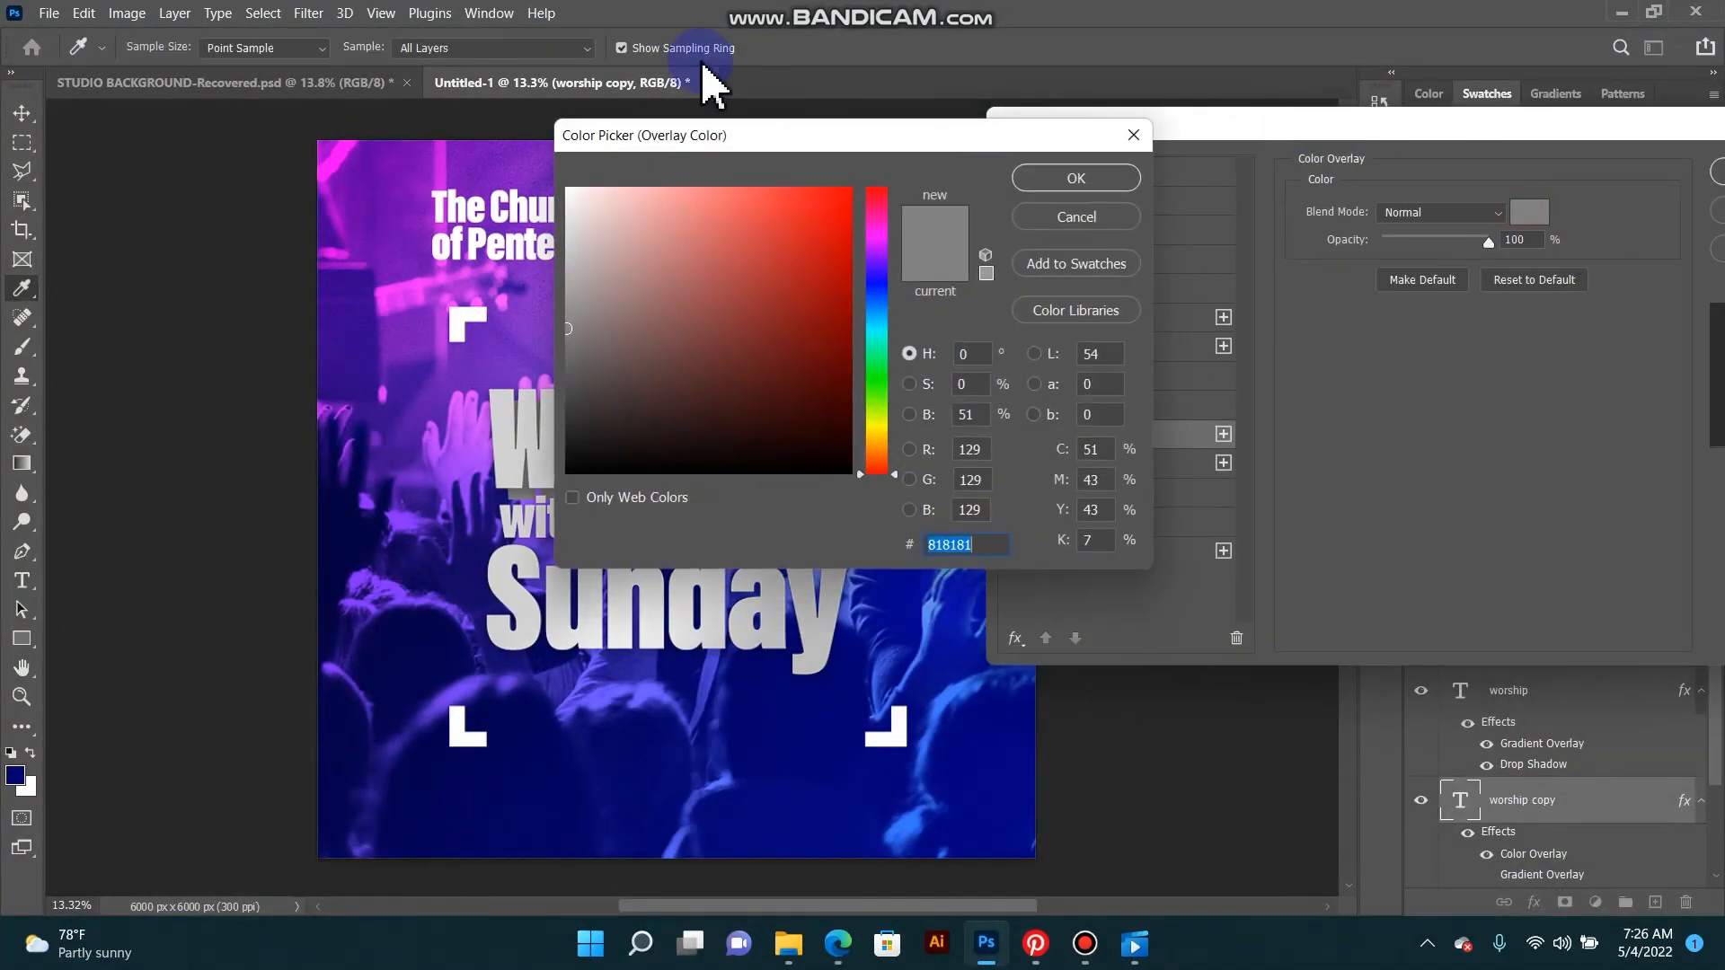
drag(701, 136, 1118, 180)
drag(1122, 396, 1290, 551)
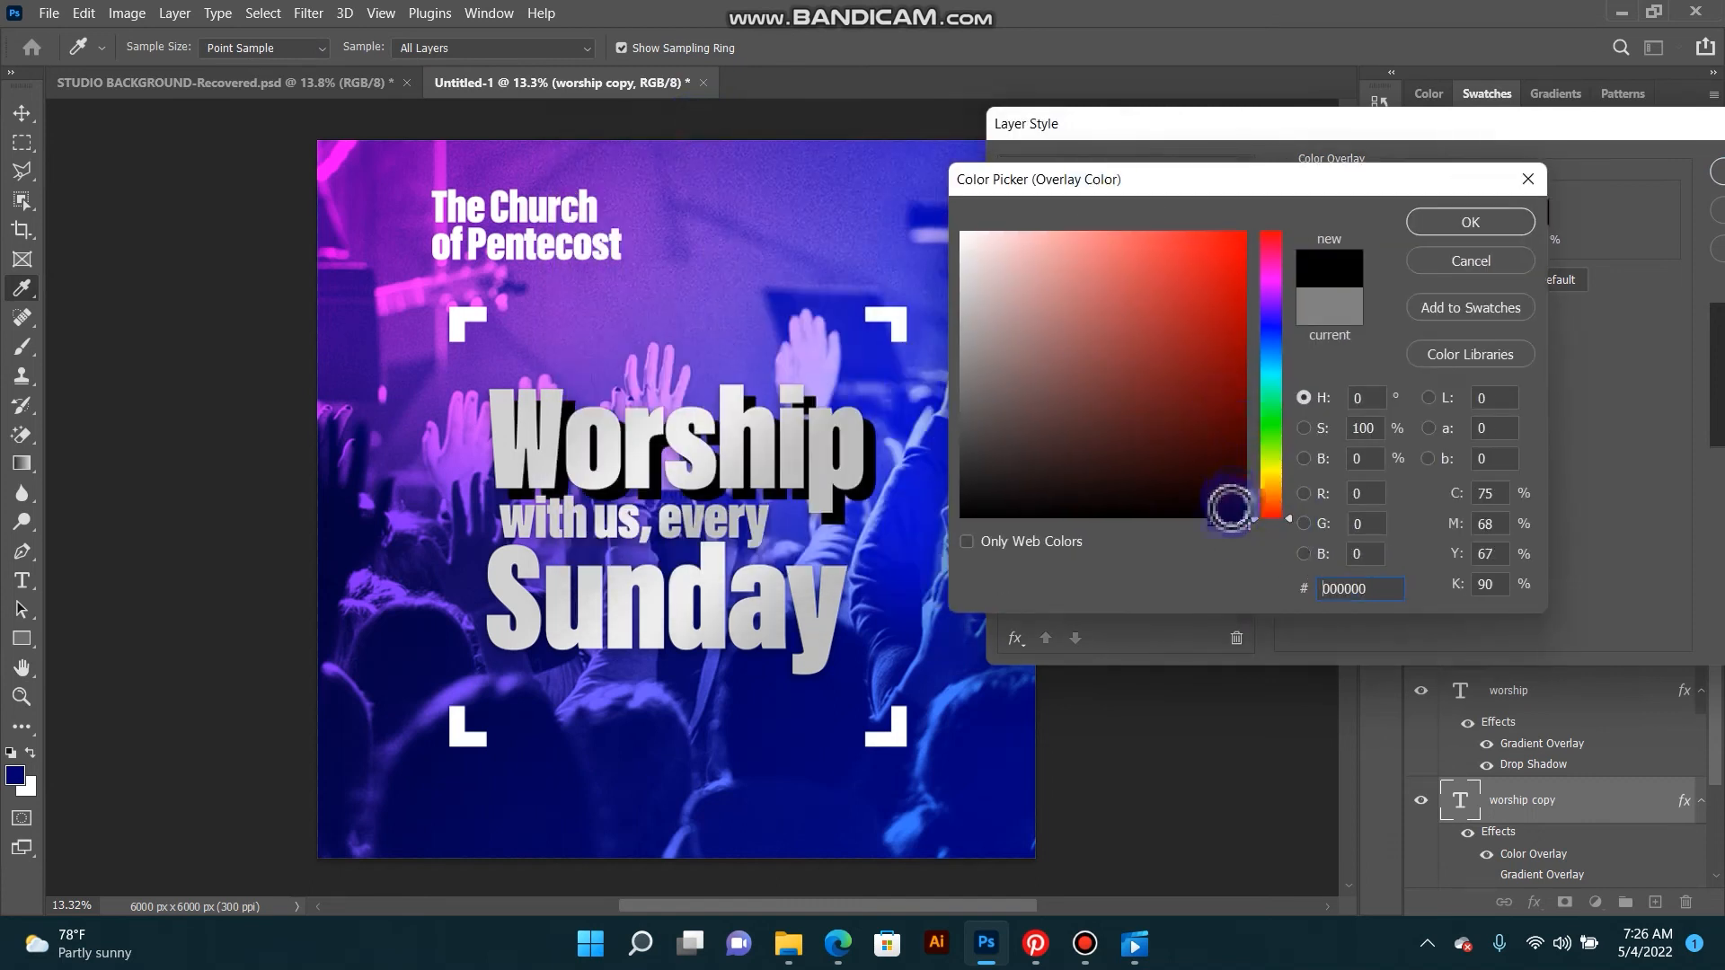
click(1491, 260)
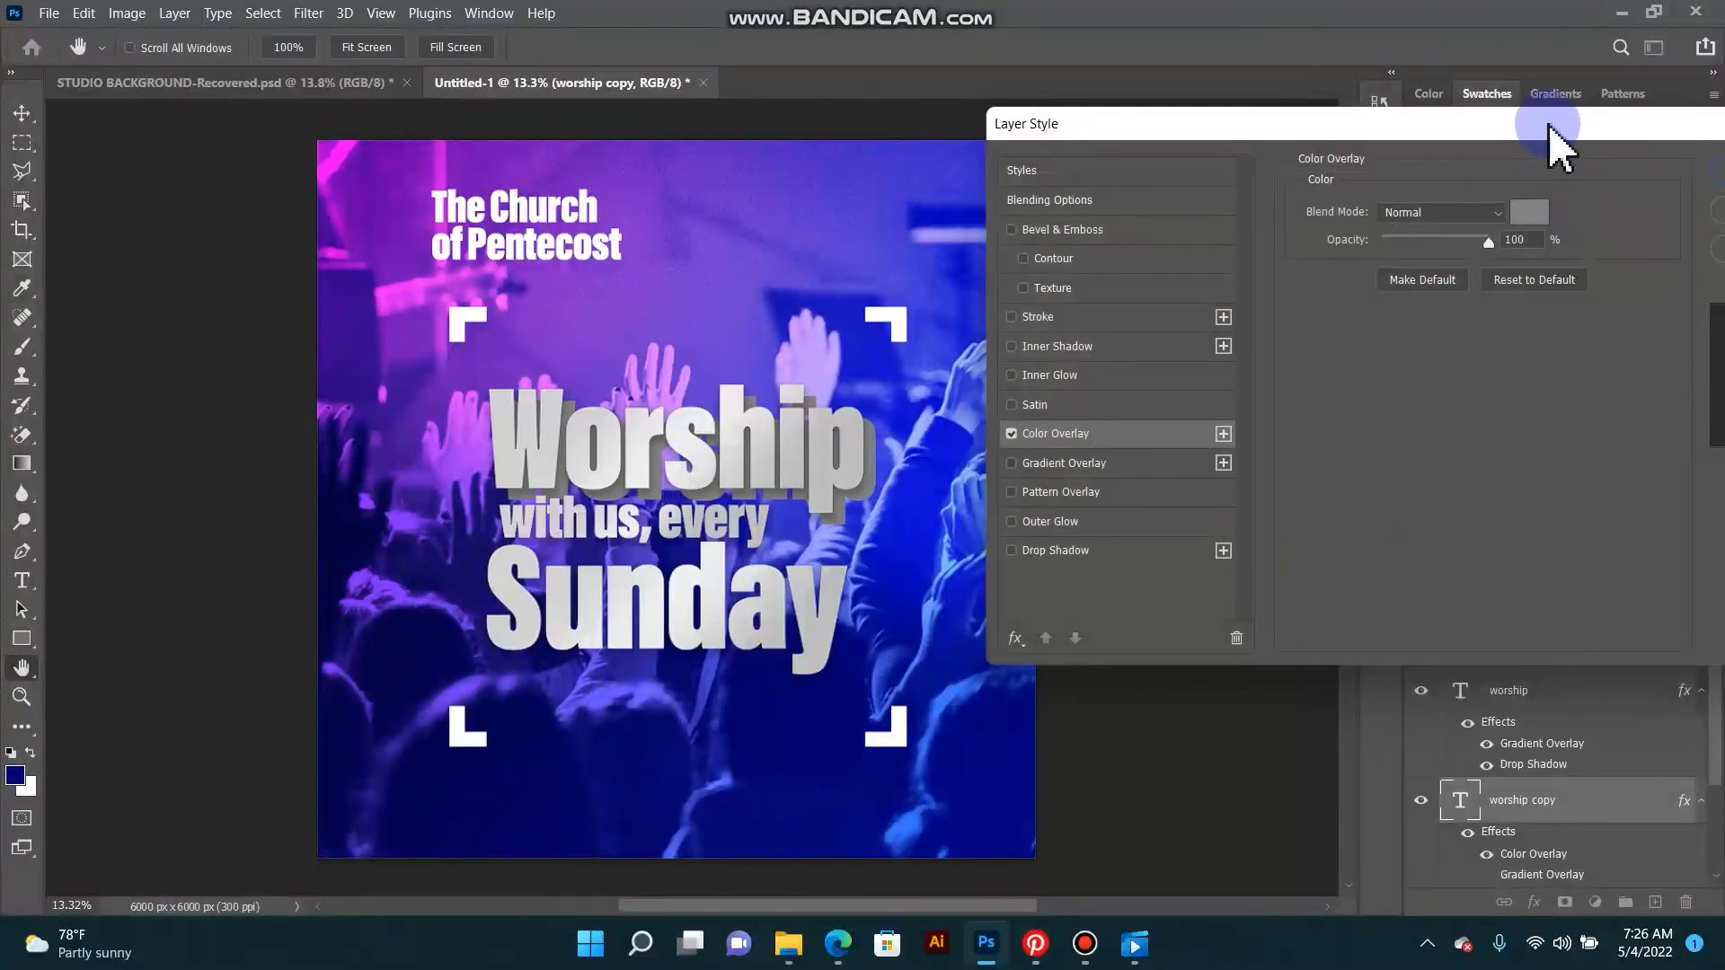
drag(1549, 126, 967, 78)
click(1262, 77)
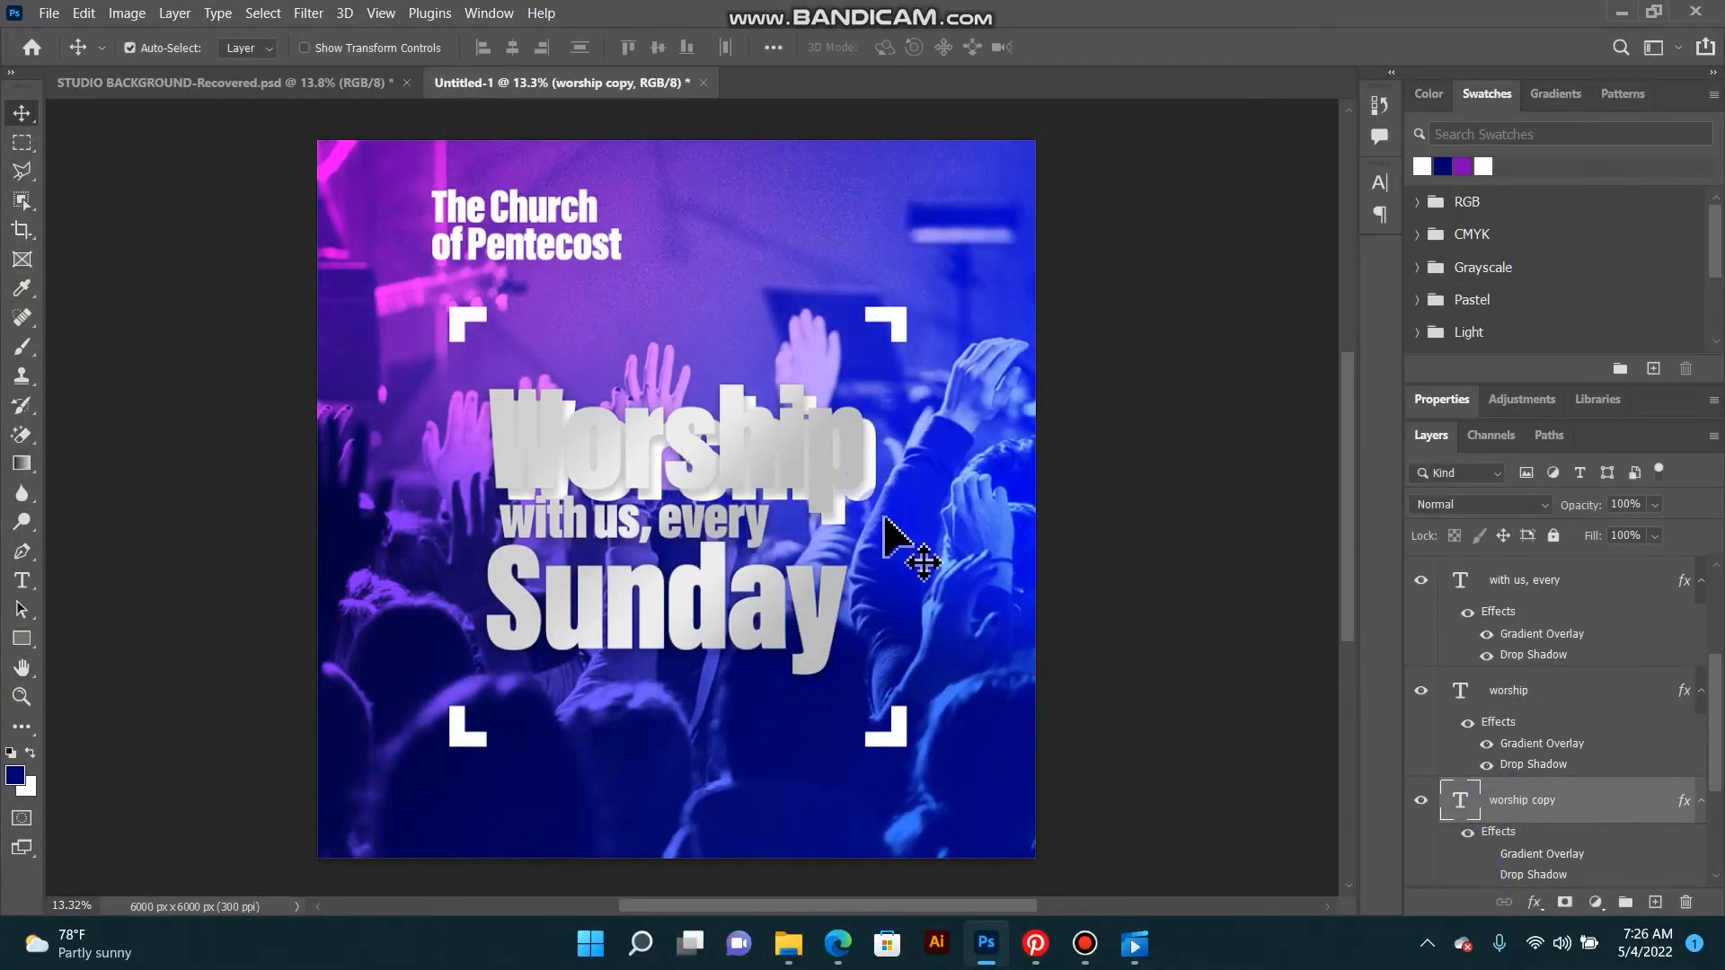
Step: Delete the offset Worship copy and select the original Worship text
right_click(874, 488)
click(889, 503)
right_click(853, 476)
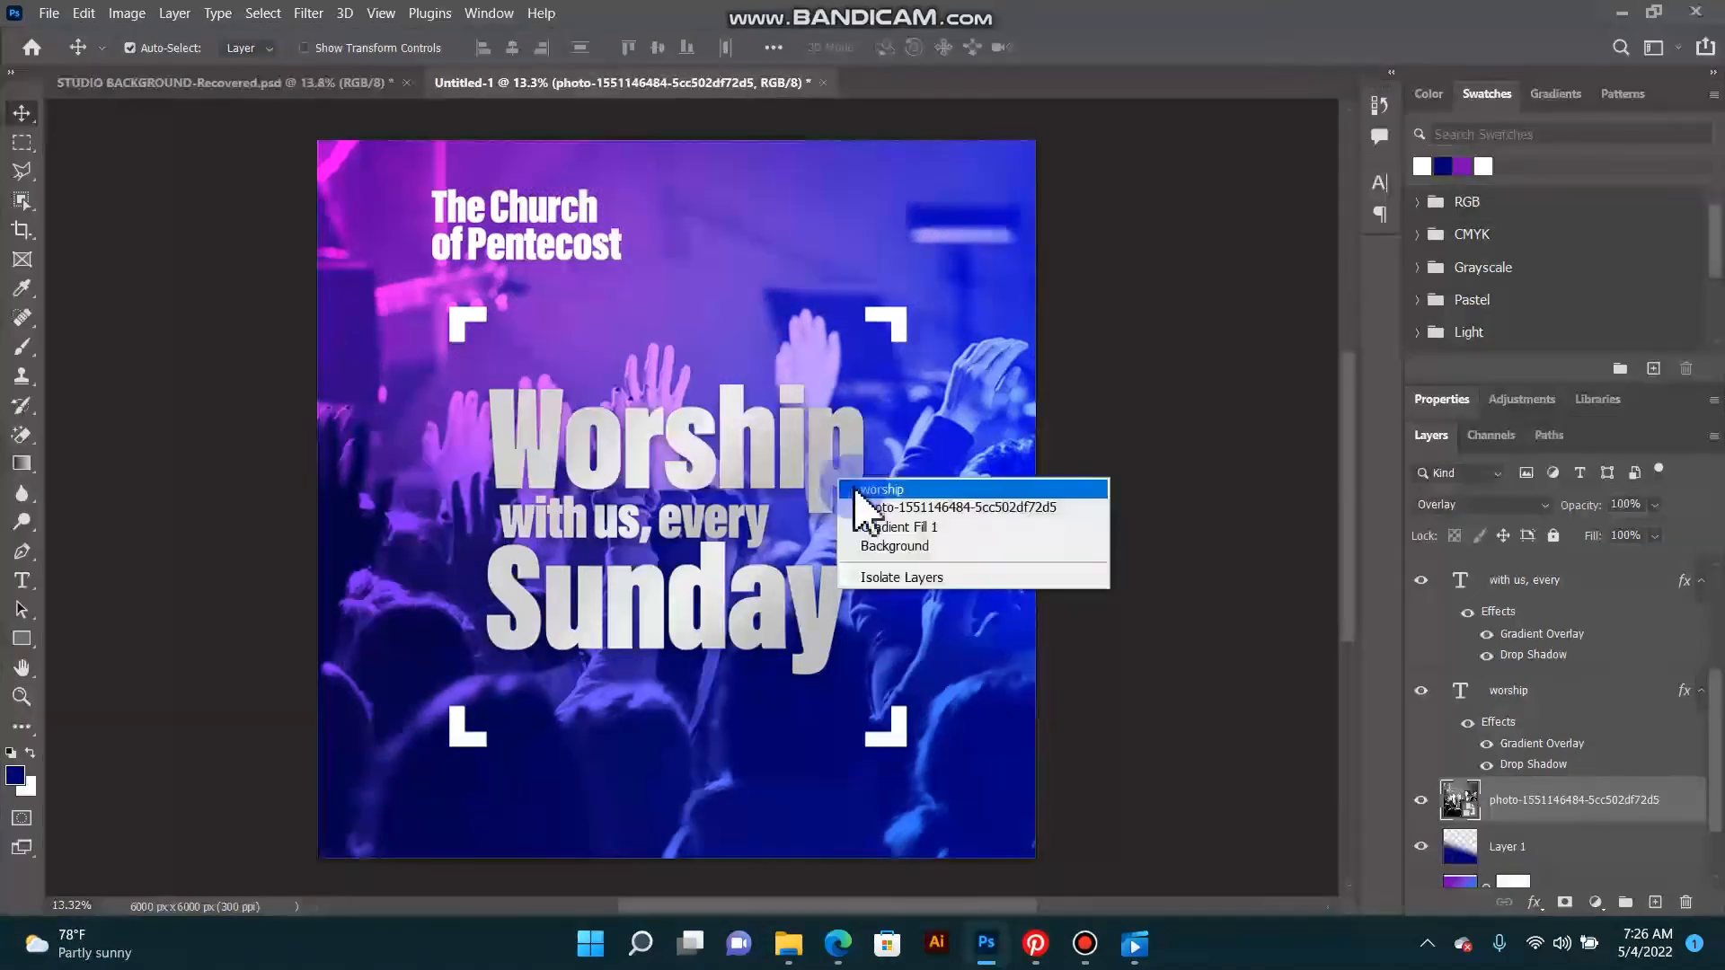
click(857, 490)
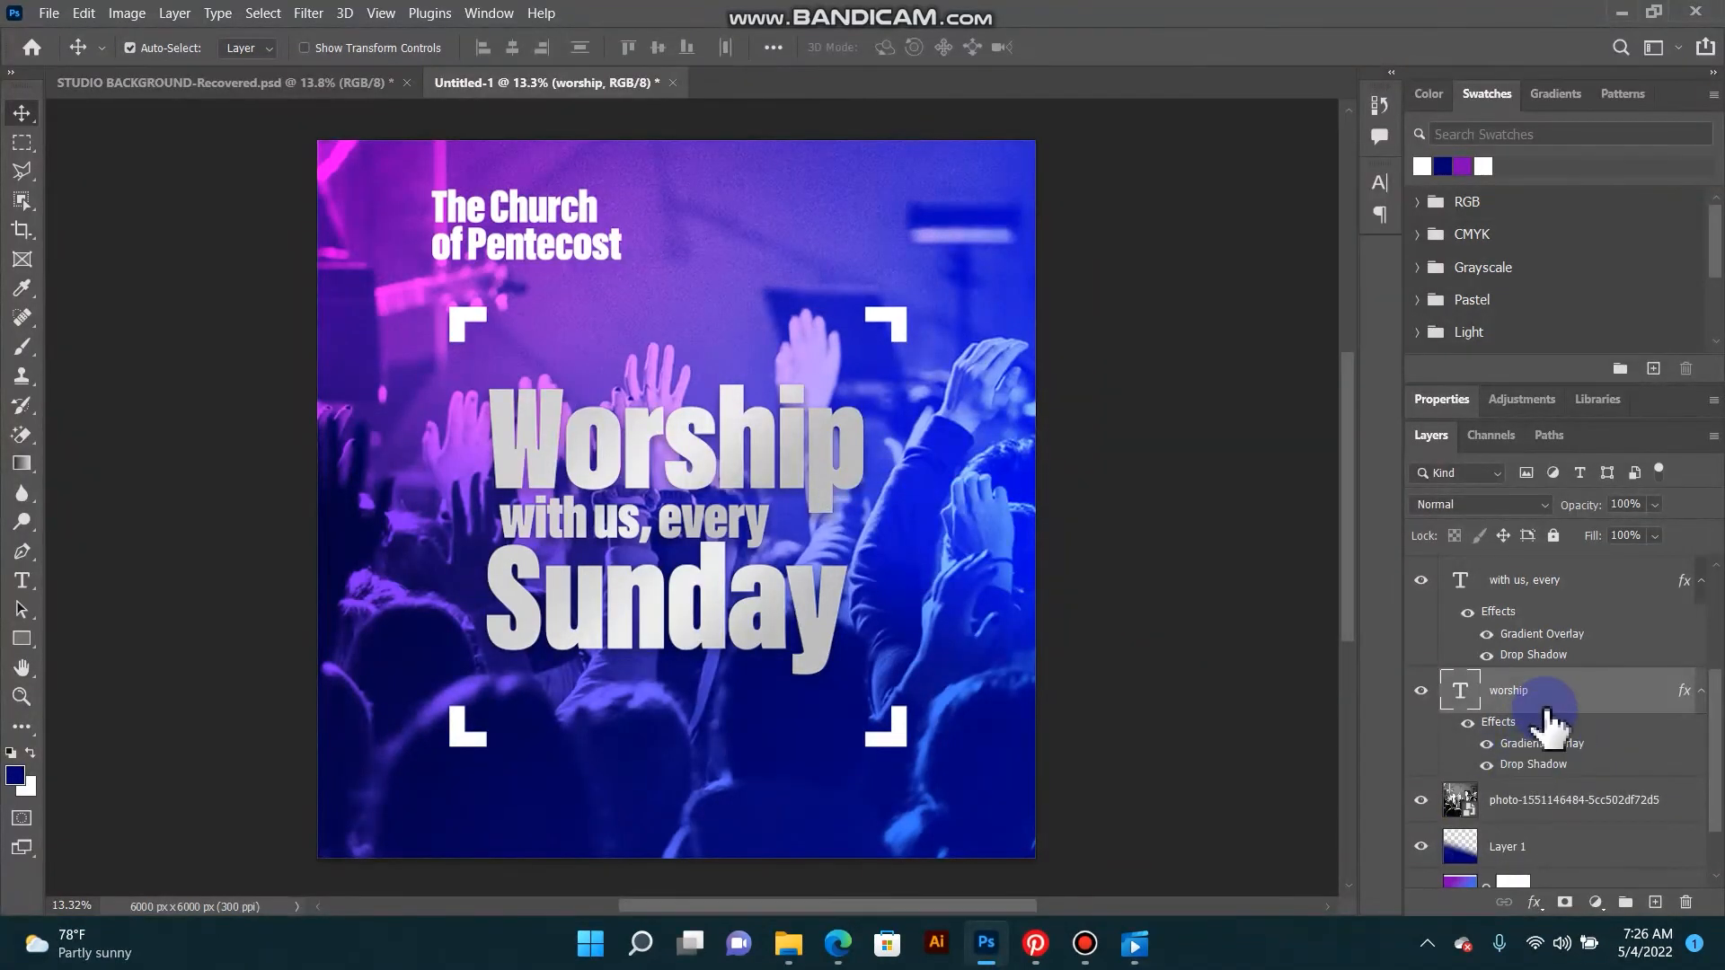
Step: Set the Worship text's Drop Shadow to 100% opacity, 139° angle, 39 px distance and 13 px size
right_click(816, 464)
click(844, 473)
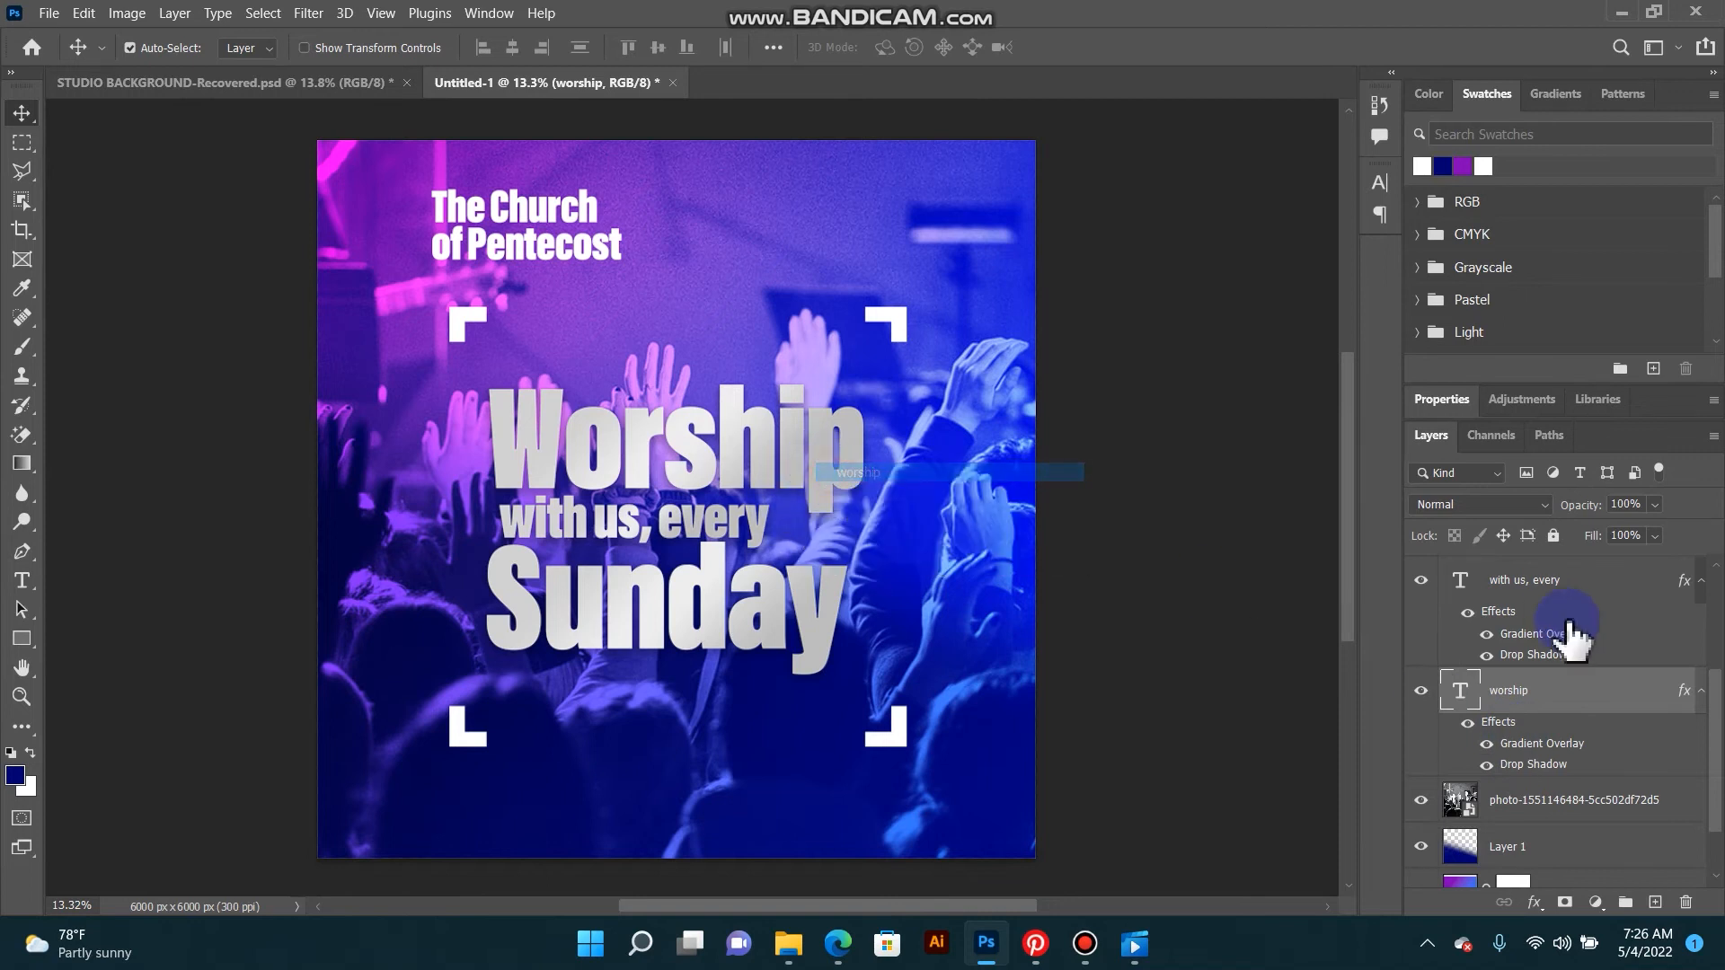
double_click(1518, 765)
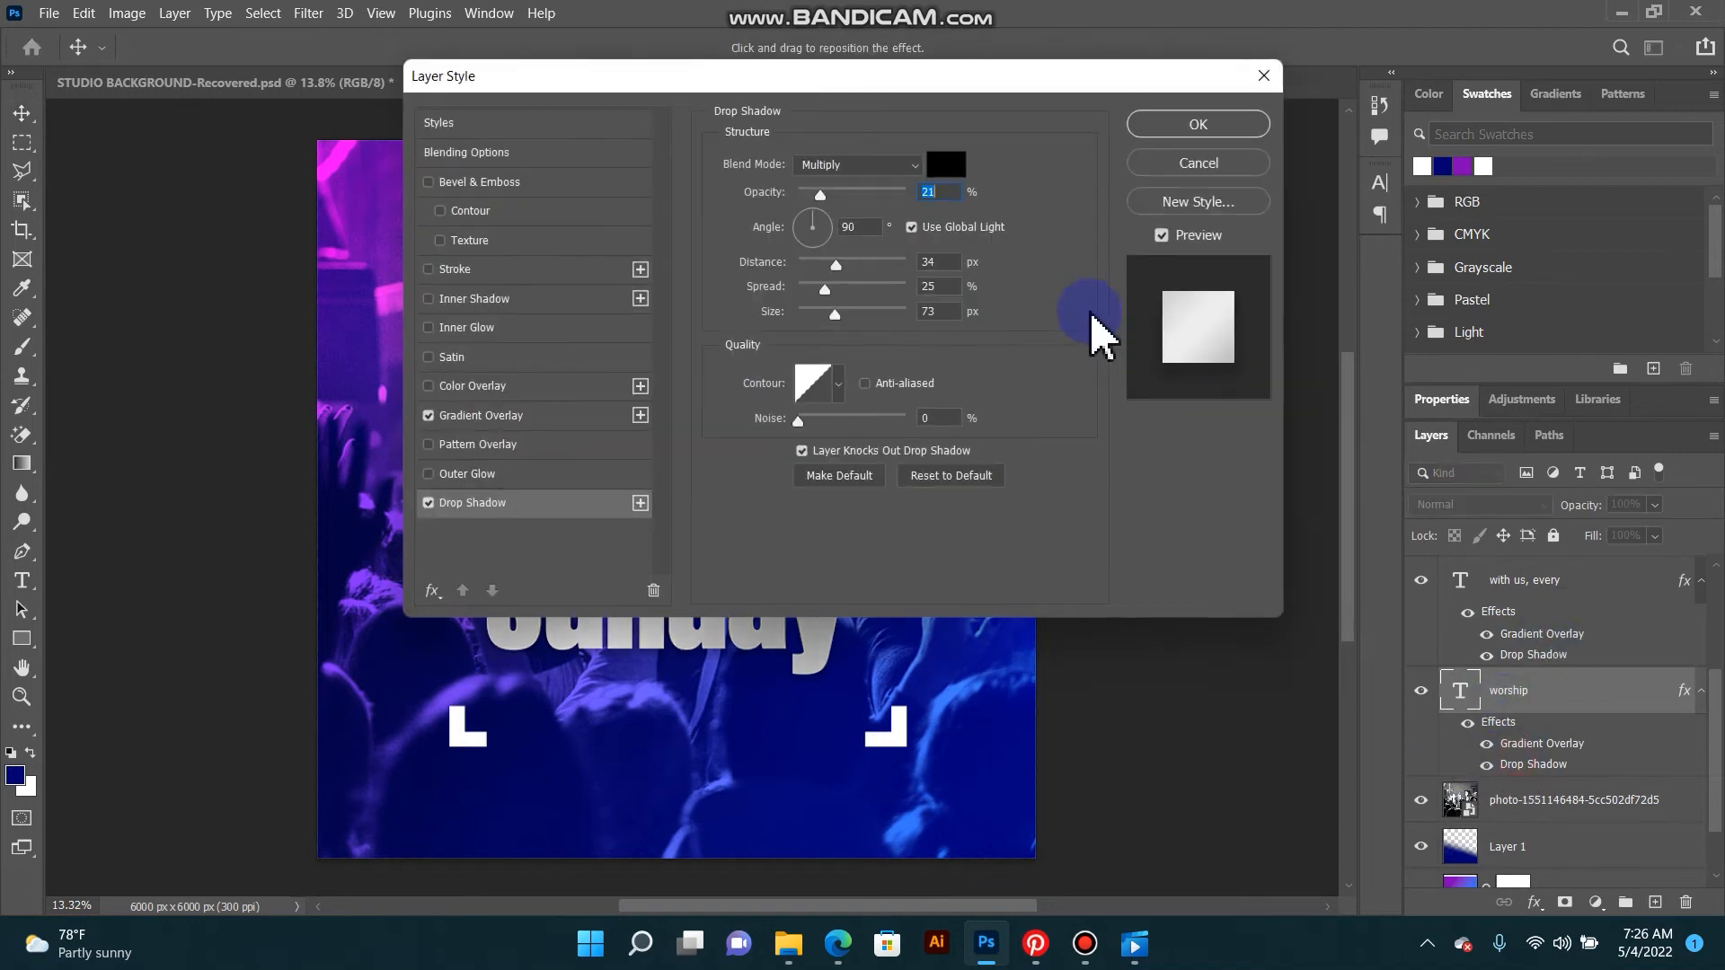
drag(779, 80, 1336, 111)
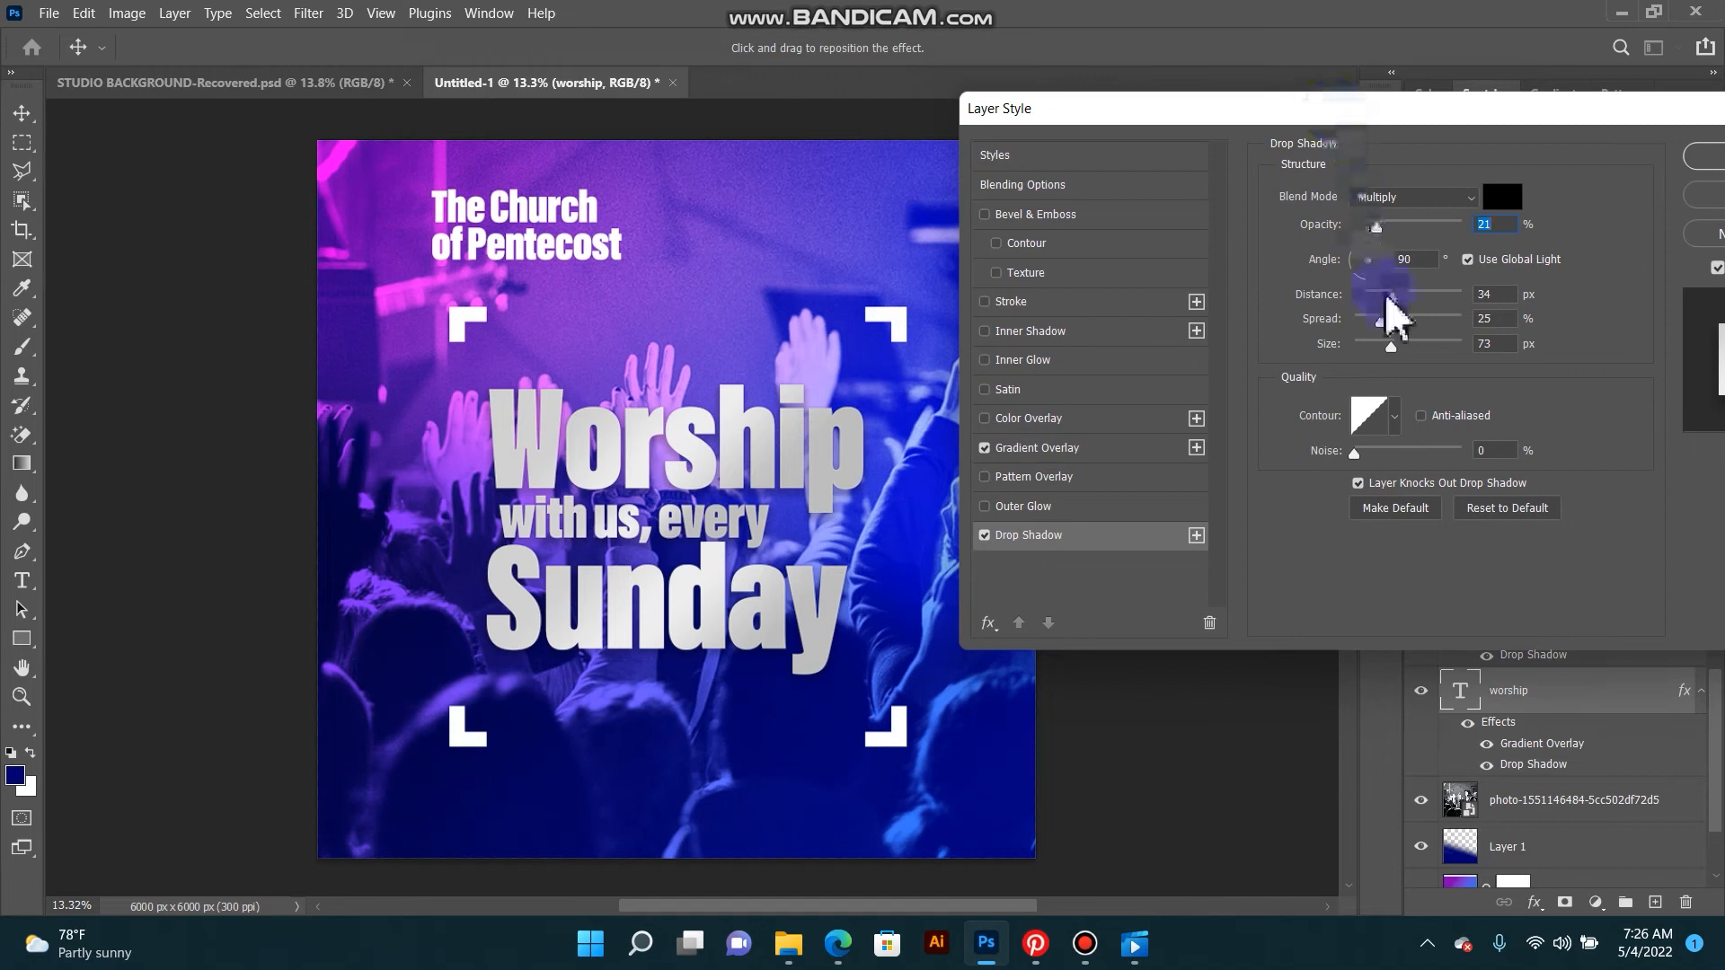
drag(1390, 345, 1400, 298)
drag(1378, 226, 1466, 242)
drag(1391, 345, 1365, 350)
drag(1375, 260, 1341, 238)
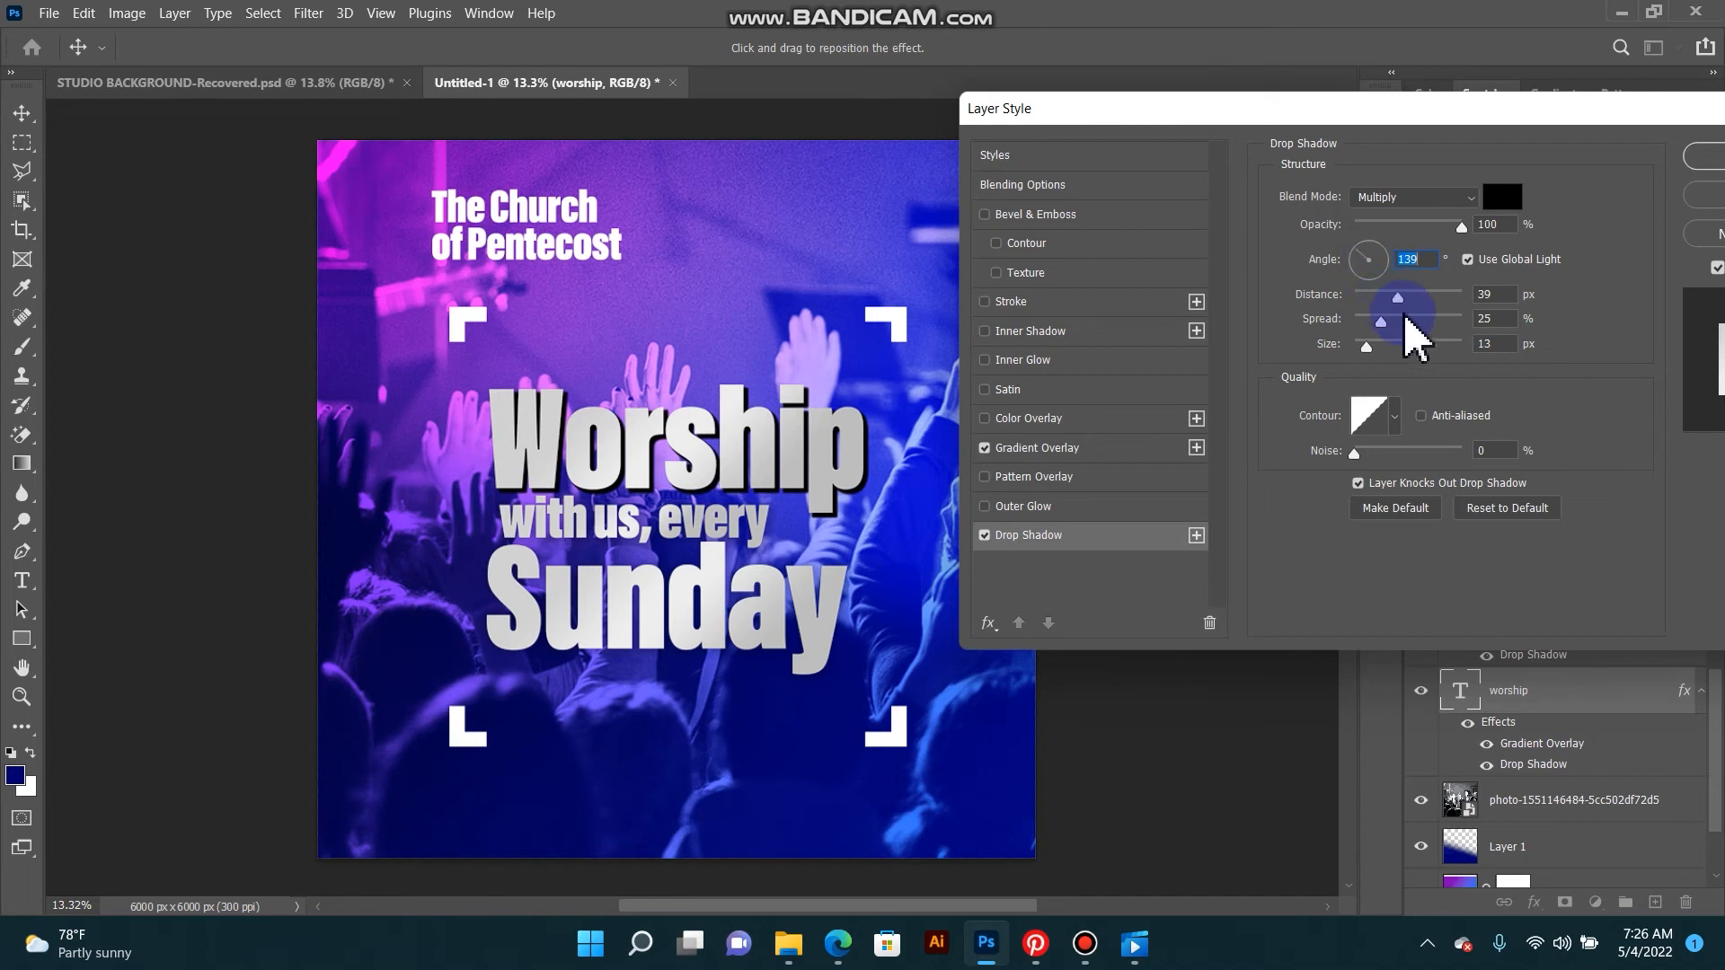
Step: Fine-tune the Worship text's shadow with a 156° angle, 31% spread and a longer, bolder offset, and apply it
mouse_move(1400, 298)
mouse_down()
mouse_move(1428, 318)
mouse_move(1393, 329)
mouse_move(1392, 355)
mouse_move(1417, 319)
mouse_move(1388, 320)
mouse_move(1417, 304)
mouse_up()
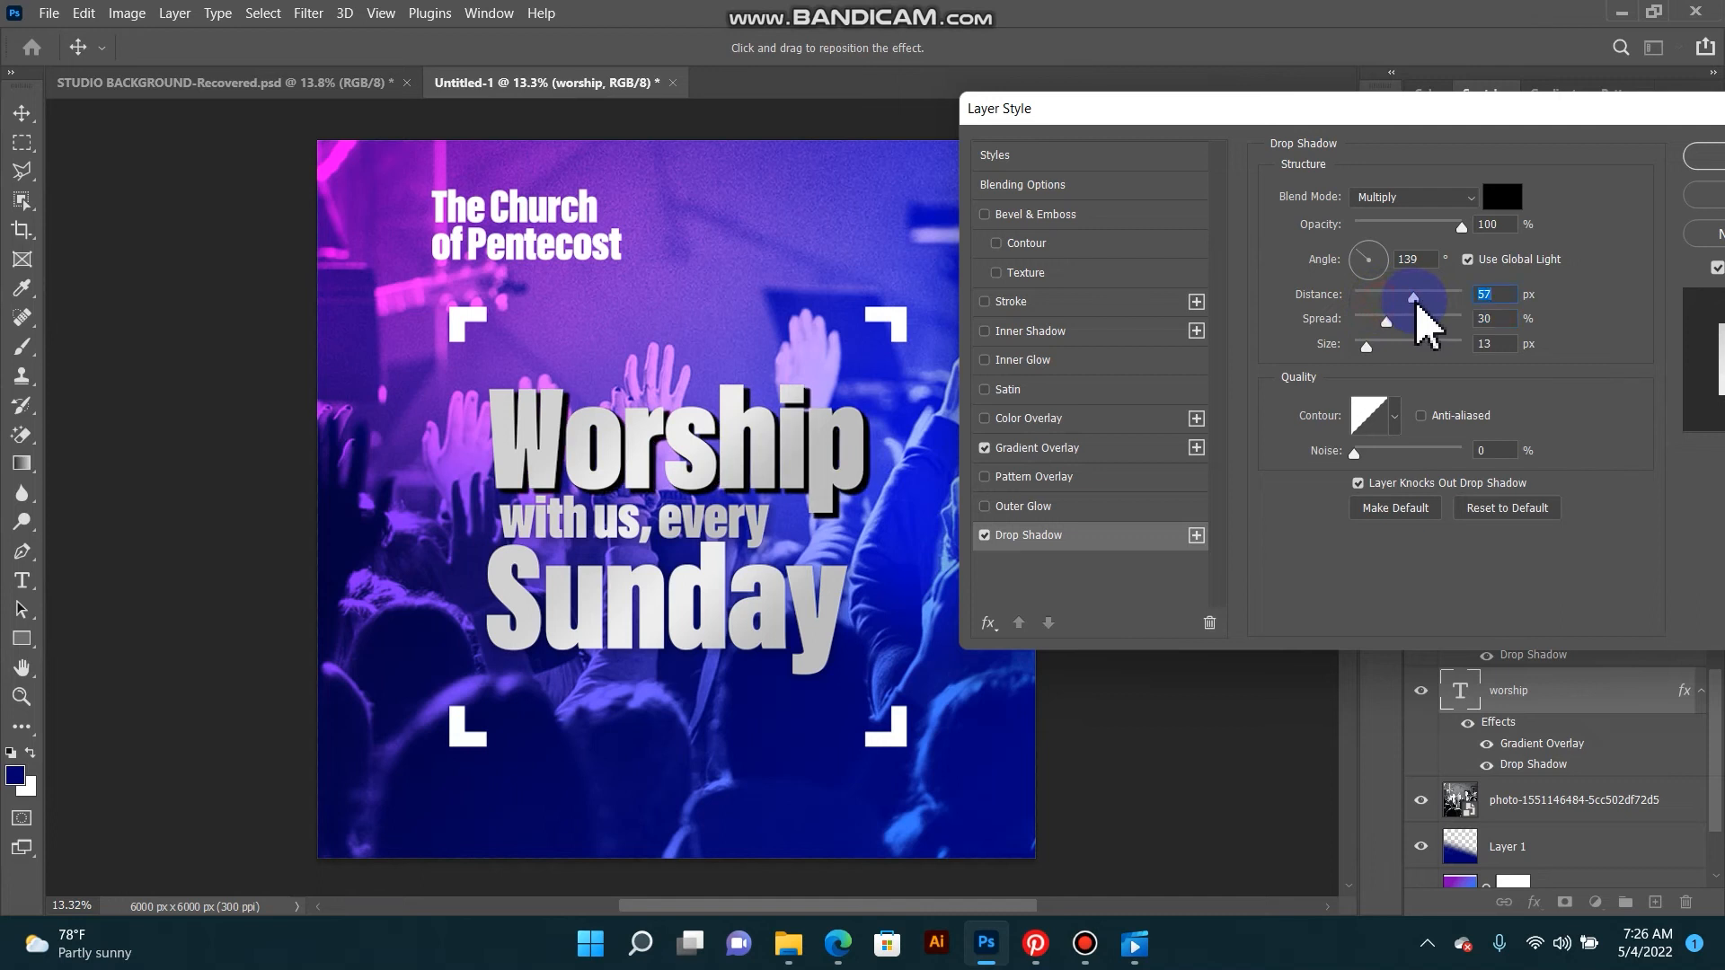
drag(1367, 347, 1412, 300)
click(1361, 258)
click(1354, 261)
click(1358, 266)
click(1350, 256)
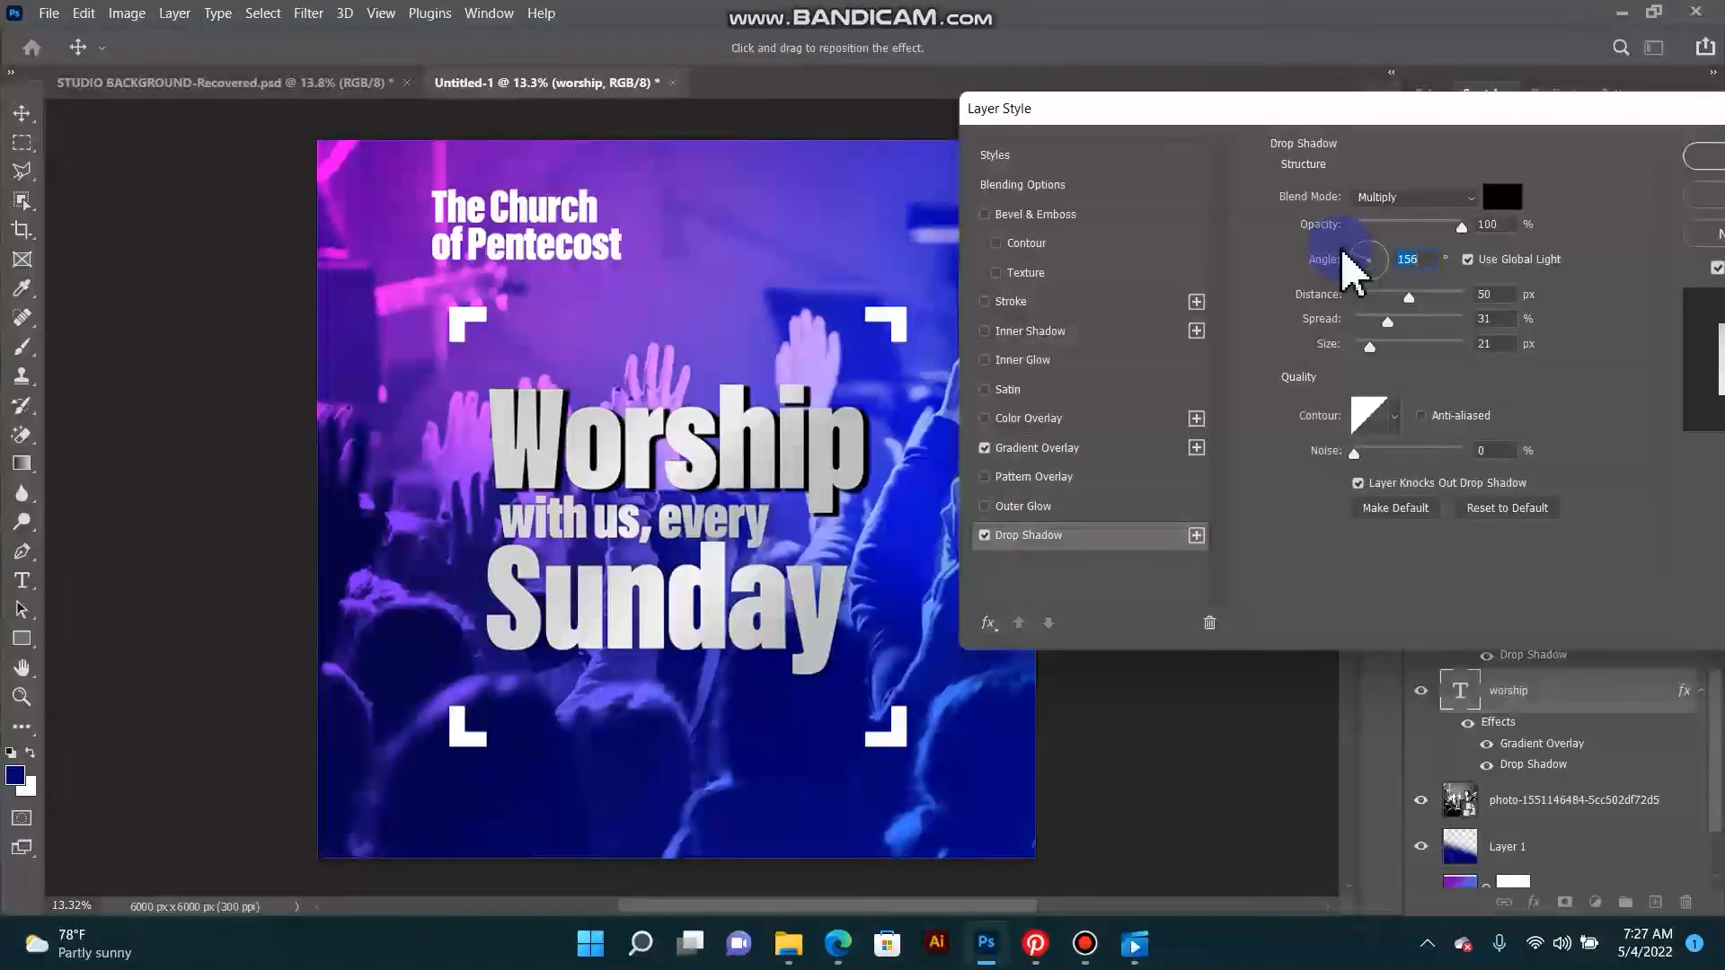
click(1382, 350)
drag(1384, 352, 1425, 301)
click(1700, 156)
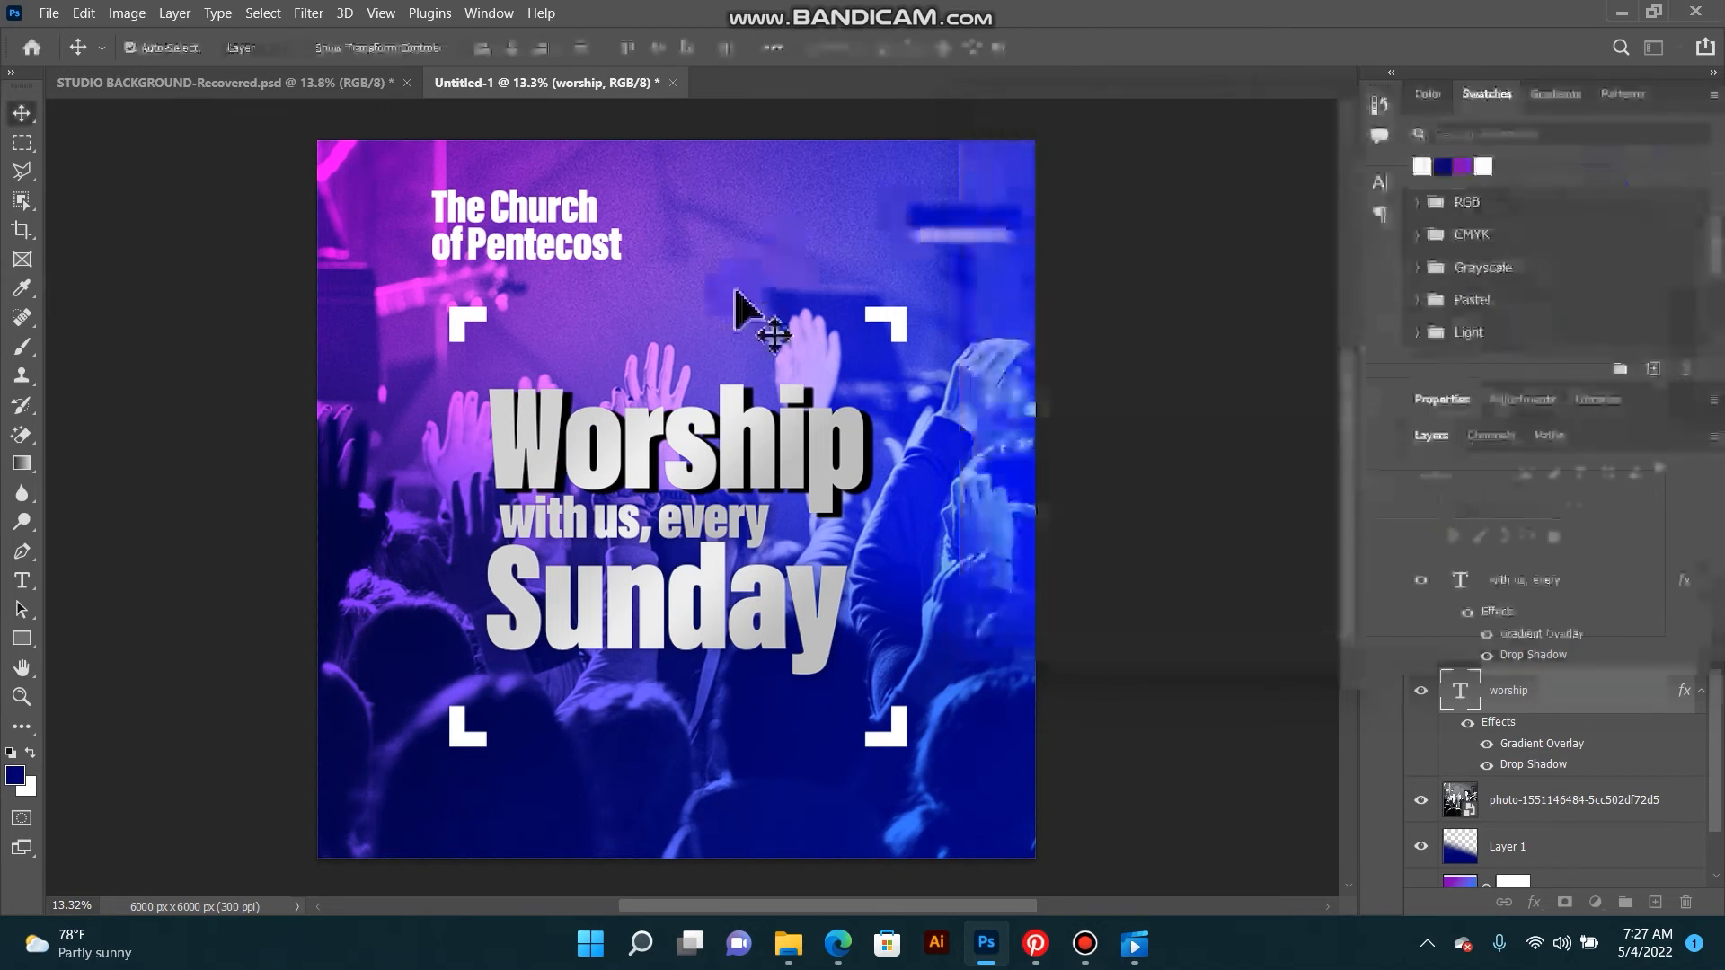
scroll(598, 380, up, 3)
drag(568, 473, 597, 365)
right_click(822, 359)
key(Escape)
right_click(1586, 704)
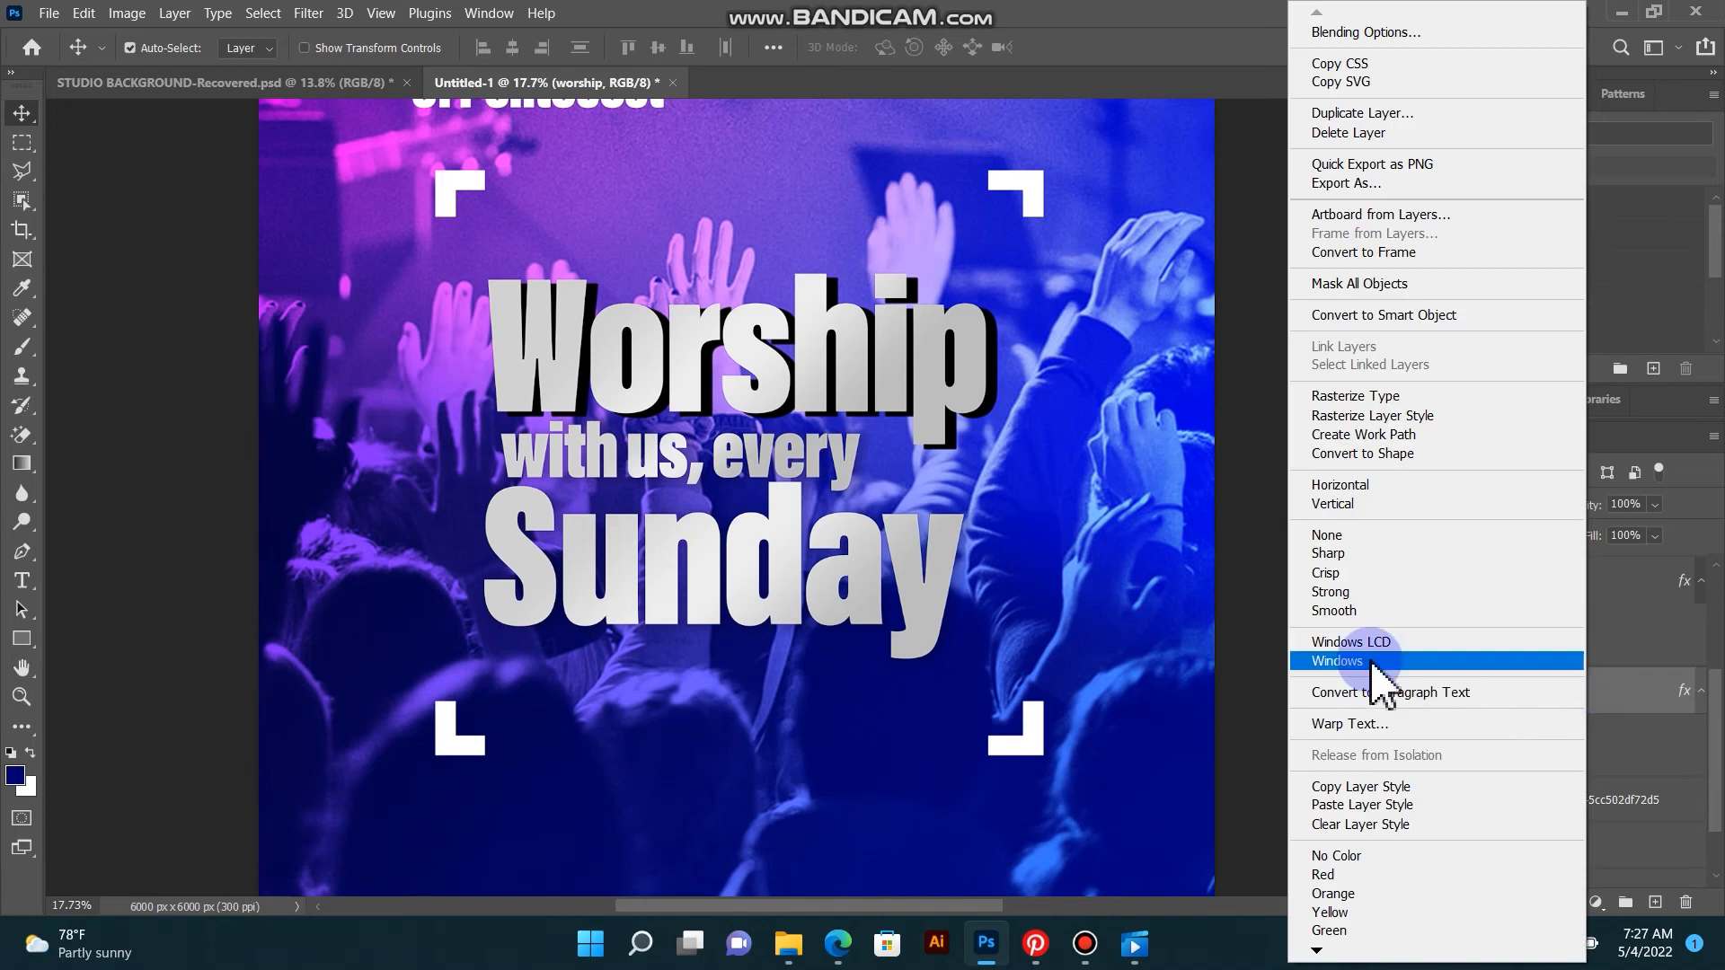
click(1633, 702)
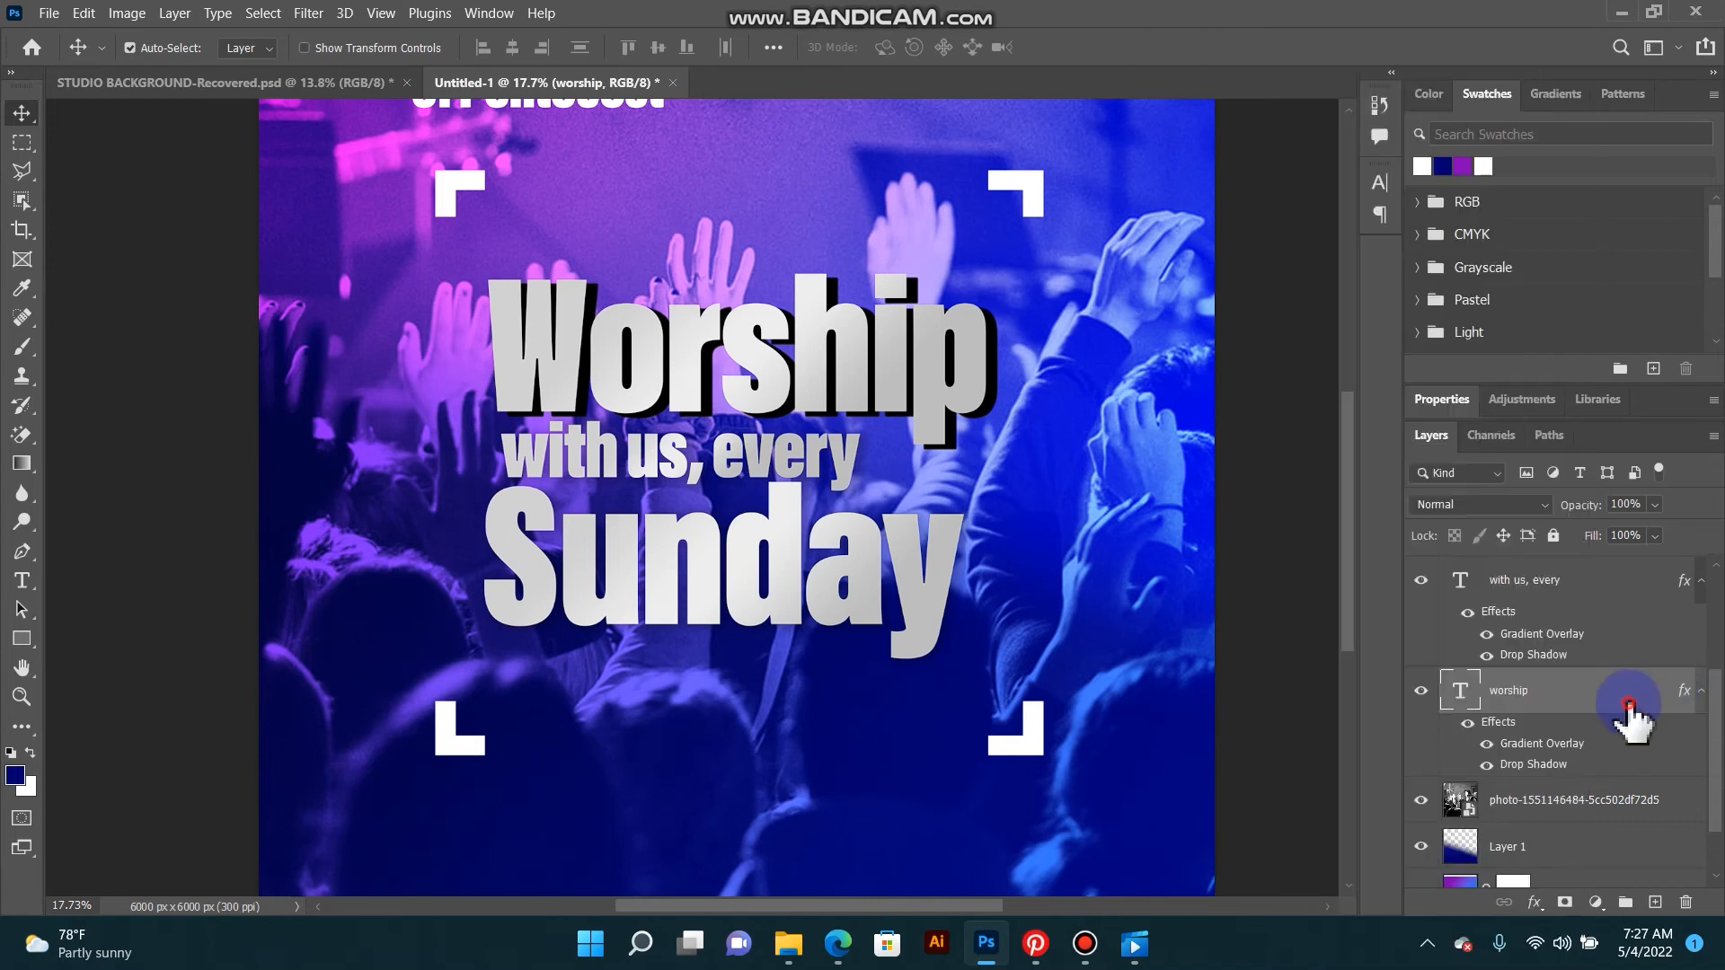
Step: Recolor the Worship text's Drop Shadow with a dark blue sampled from the lower part of the flyer and apply it
double_click(1528, 766)
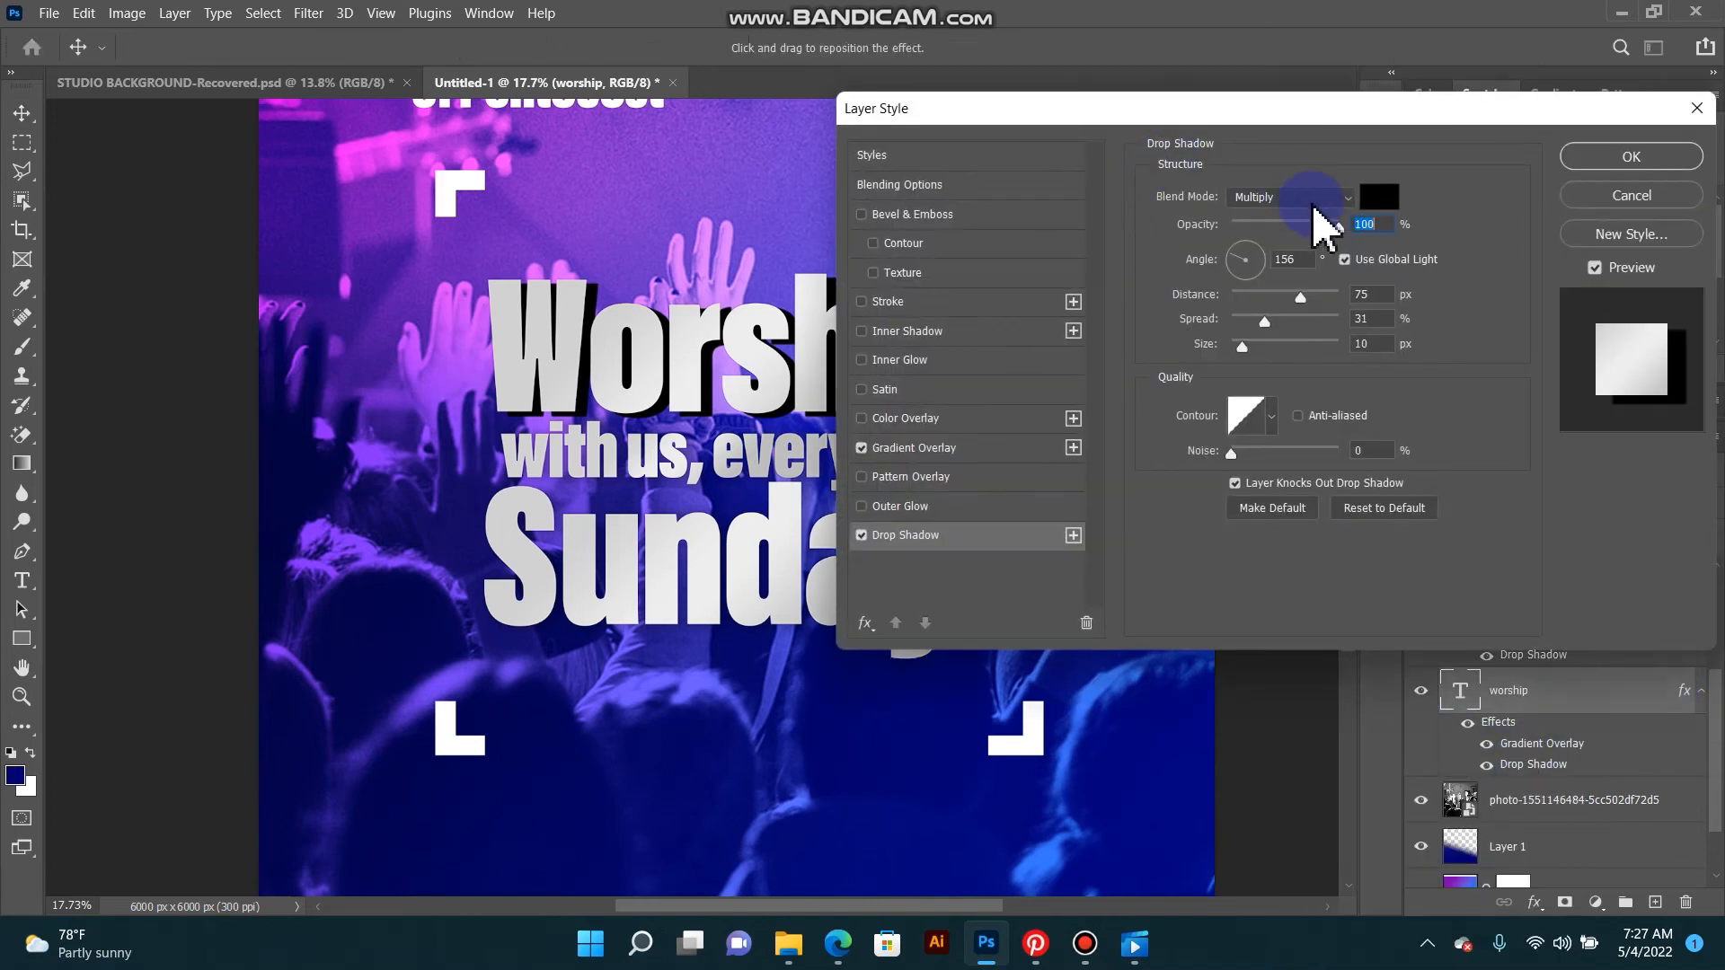
click(1379, 197)
click(854, 774)
click(1470, 221)
click(1601, 161)
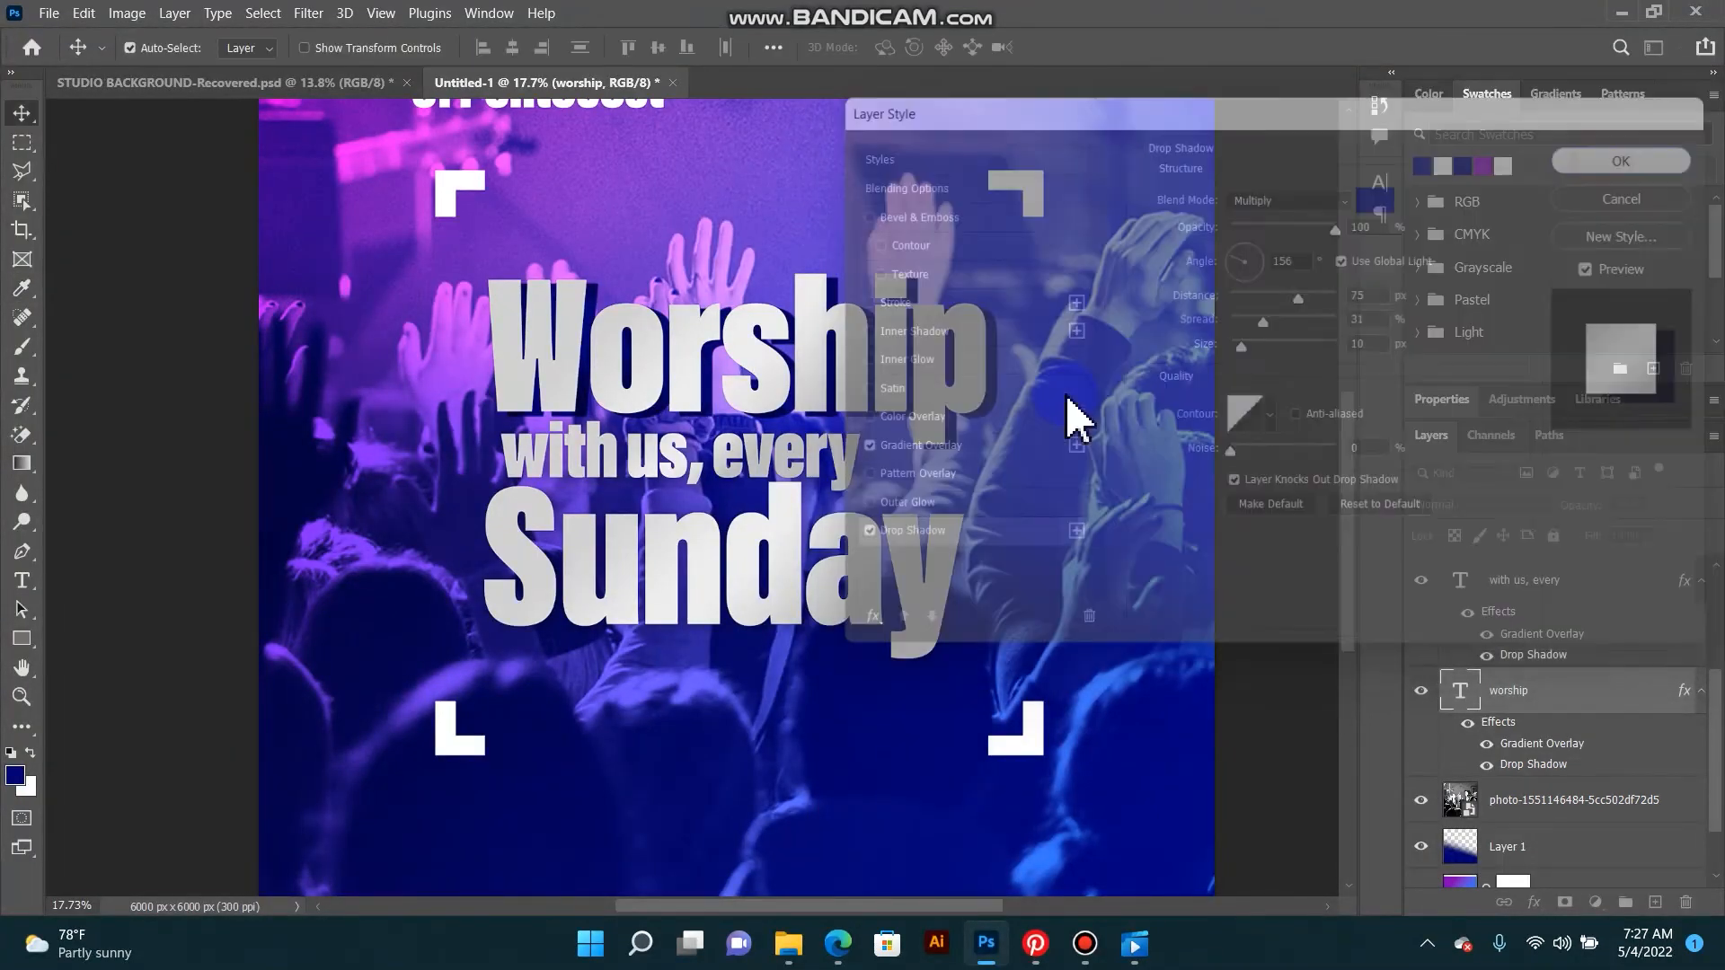
Step: Try a purple Drop Shadow color on the Worship text and uncover the artwork to preview it
click(1513, 747)
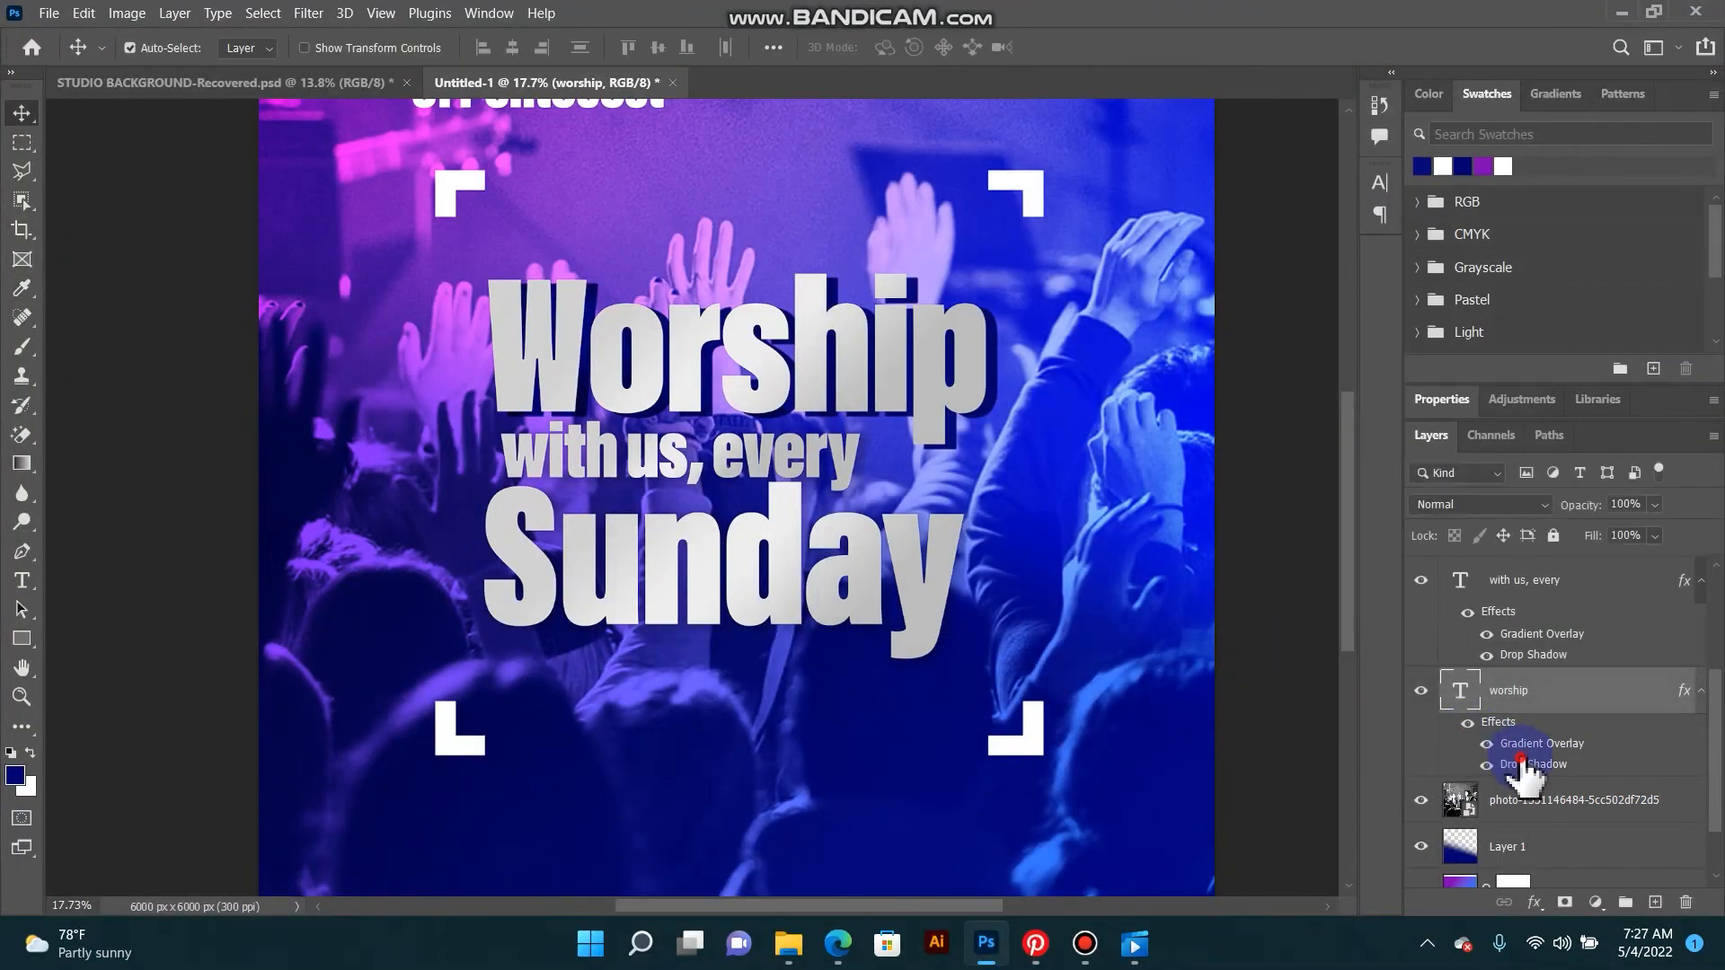
double_click(1509, 764)
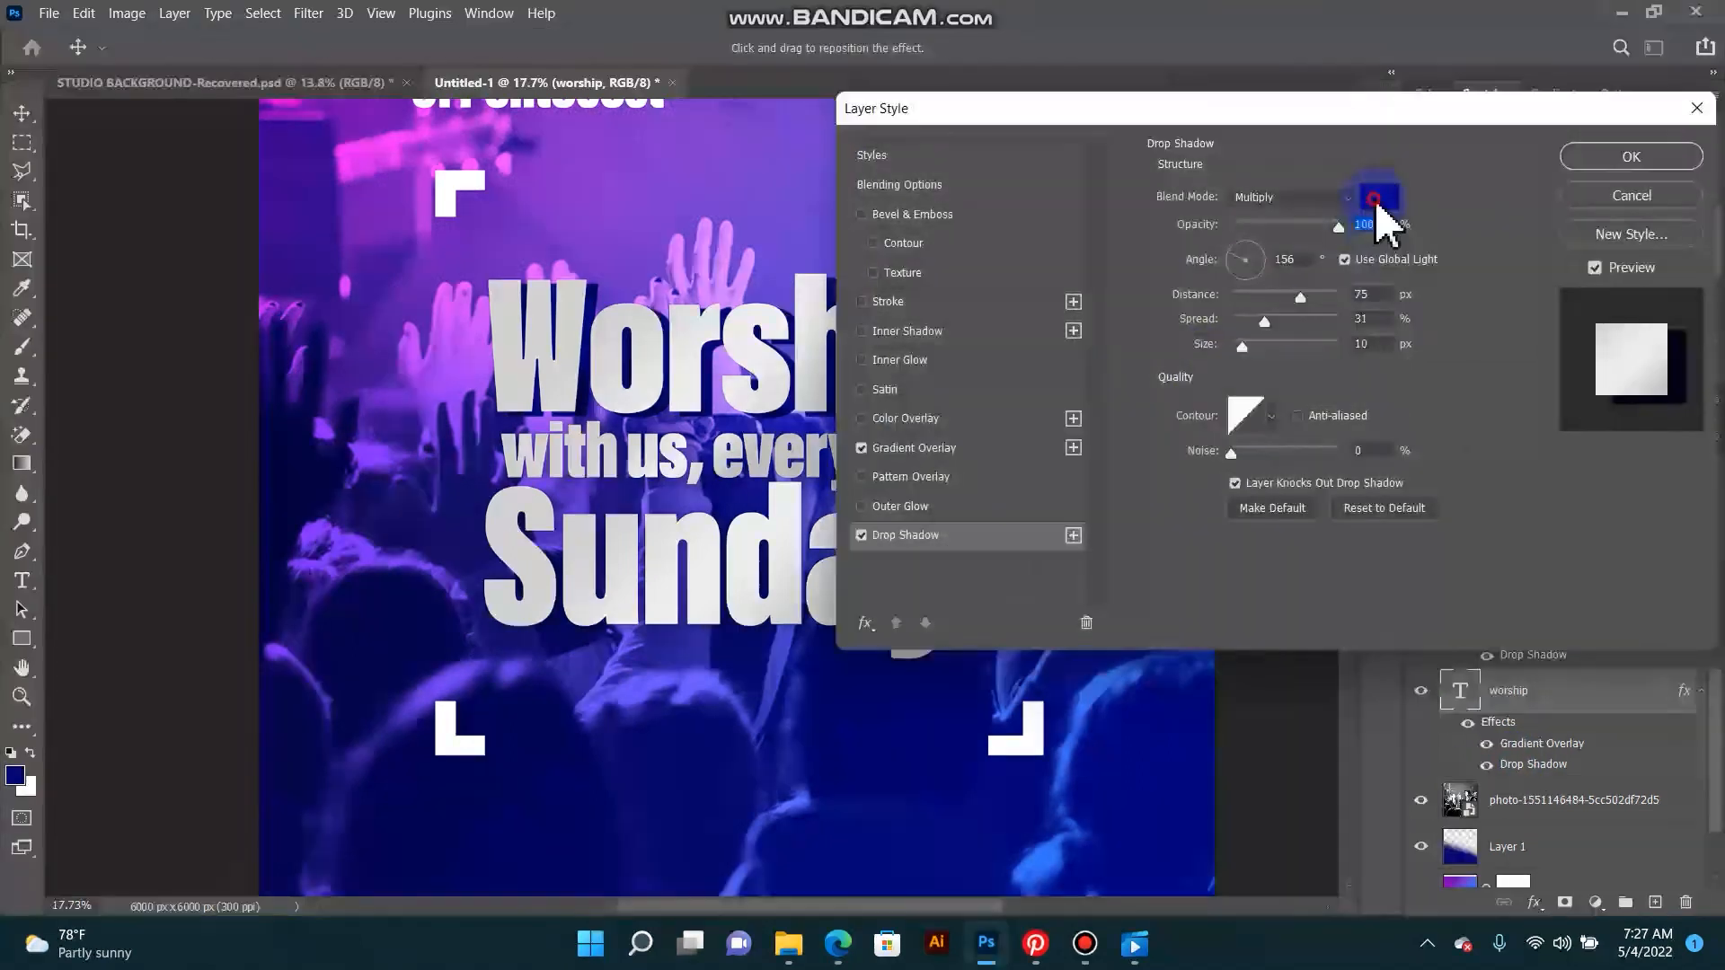
click(1374, 209)
click(1228, 377)
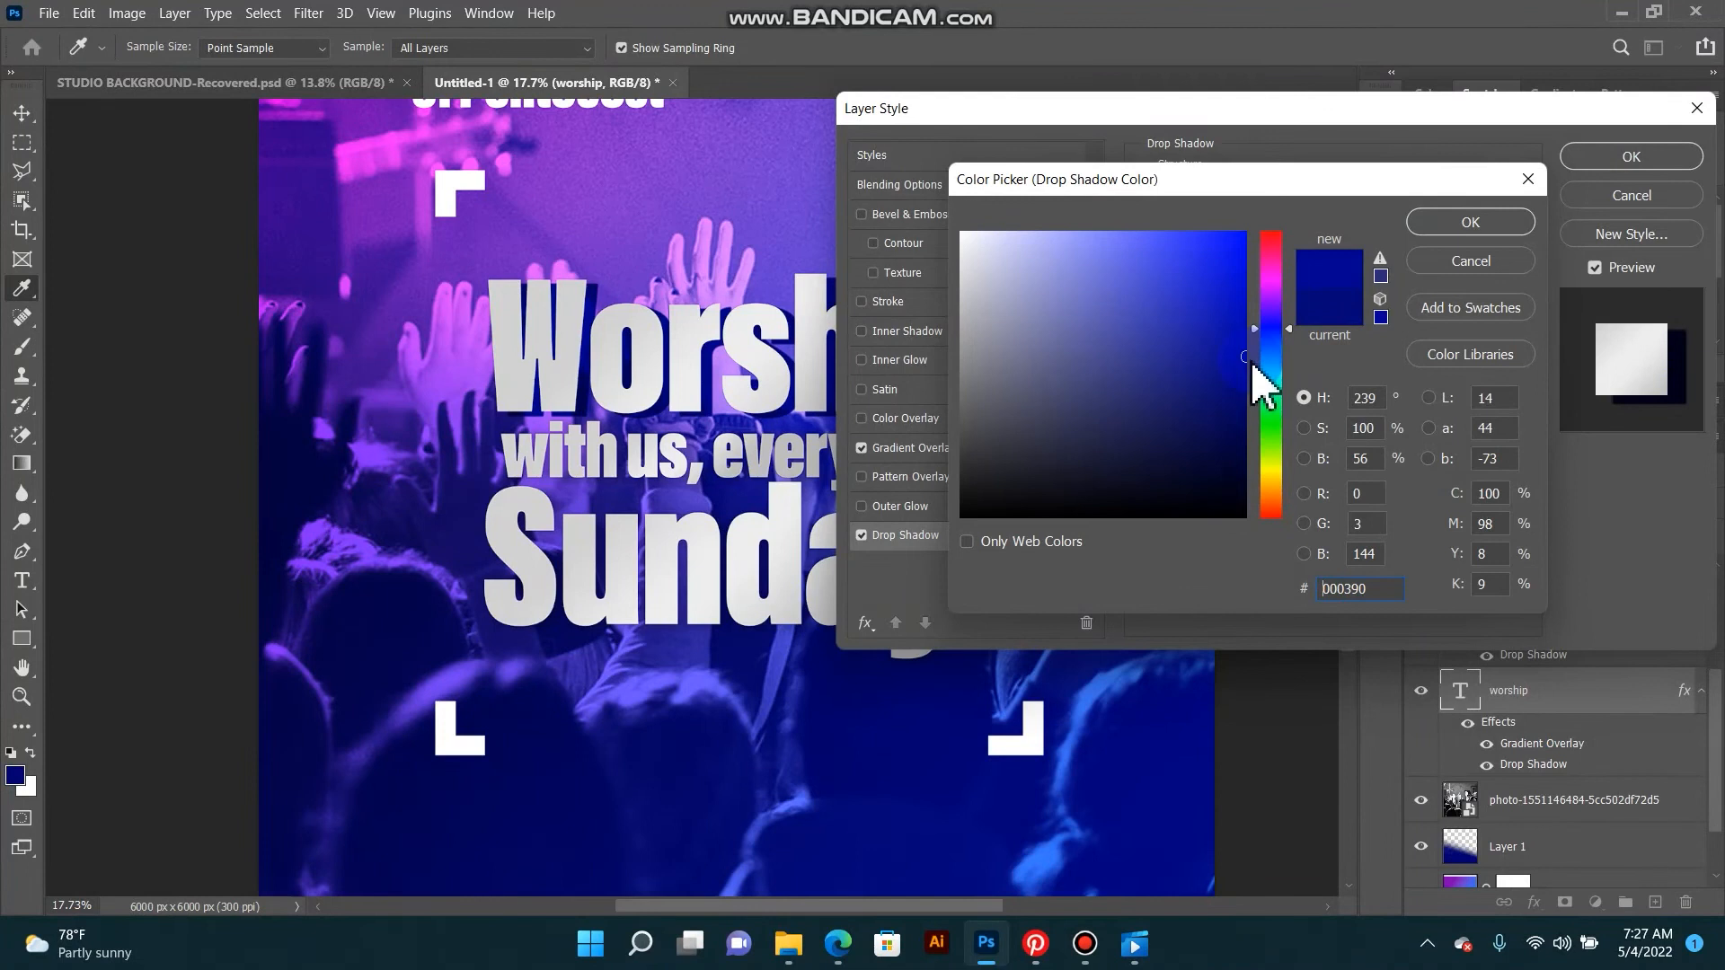
drag(1269, 346, 1269, 287)
drag(1133, 178, 1257, 228)
click(1591, 271)
drag(1084, 122, 1367, 157)
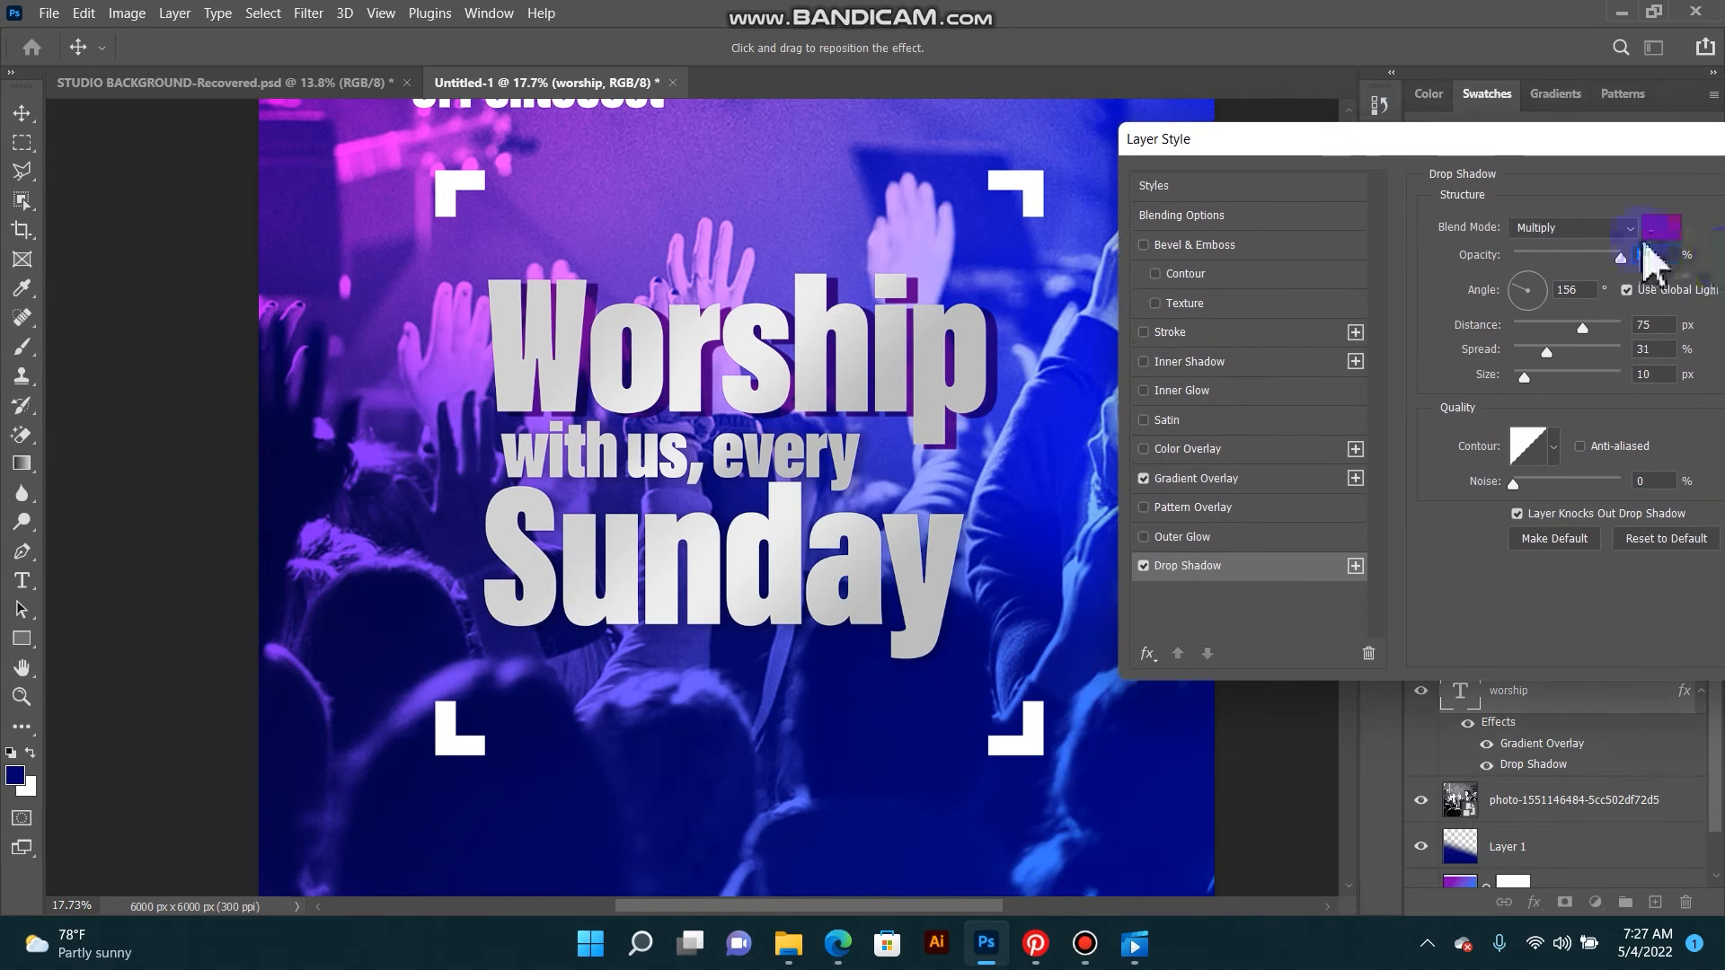
Step: Set the Worship text's Drop Shadow color to the deep blue #070090 and apply the layer style
click(1663, 230)
drag(1397, 339, 1398, 300)
drag(1334, 426, 1401, 339)
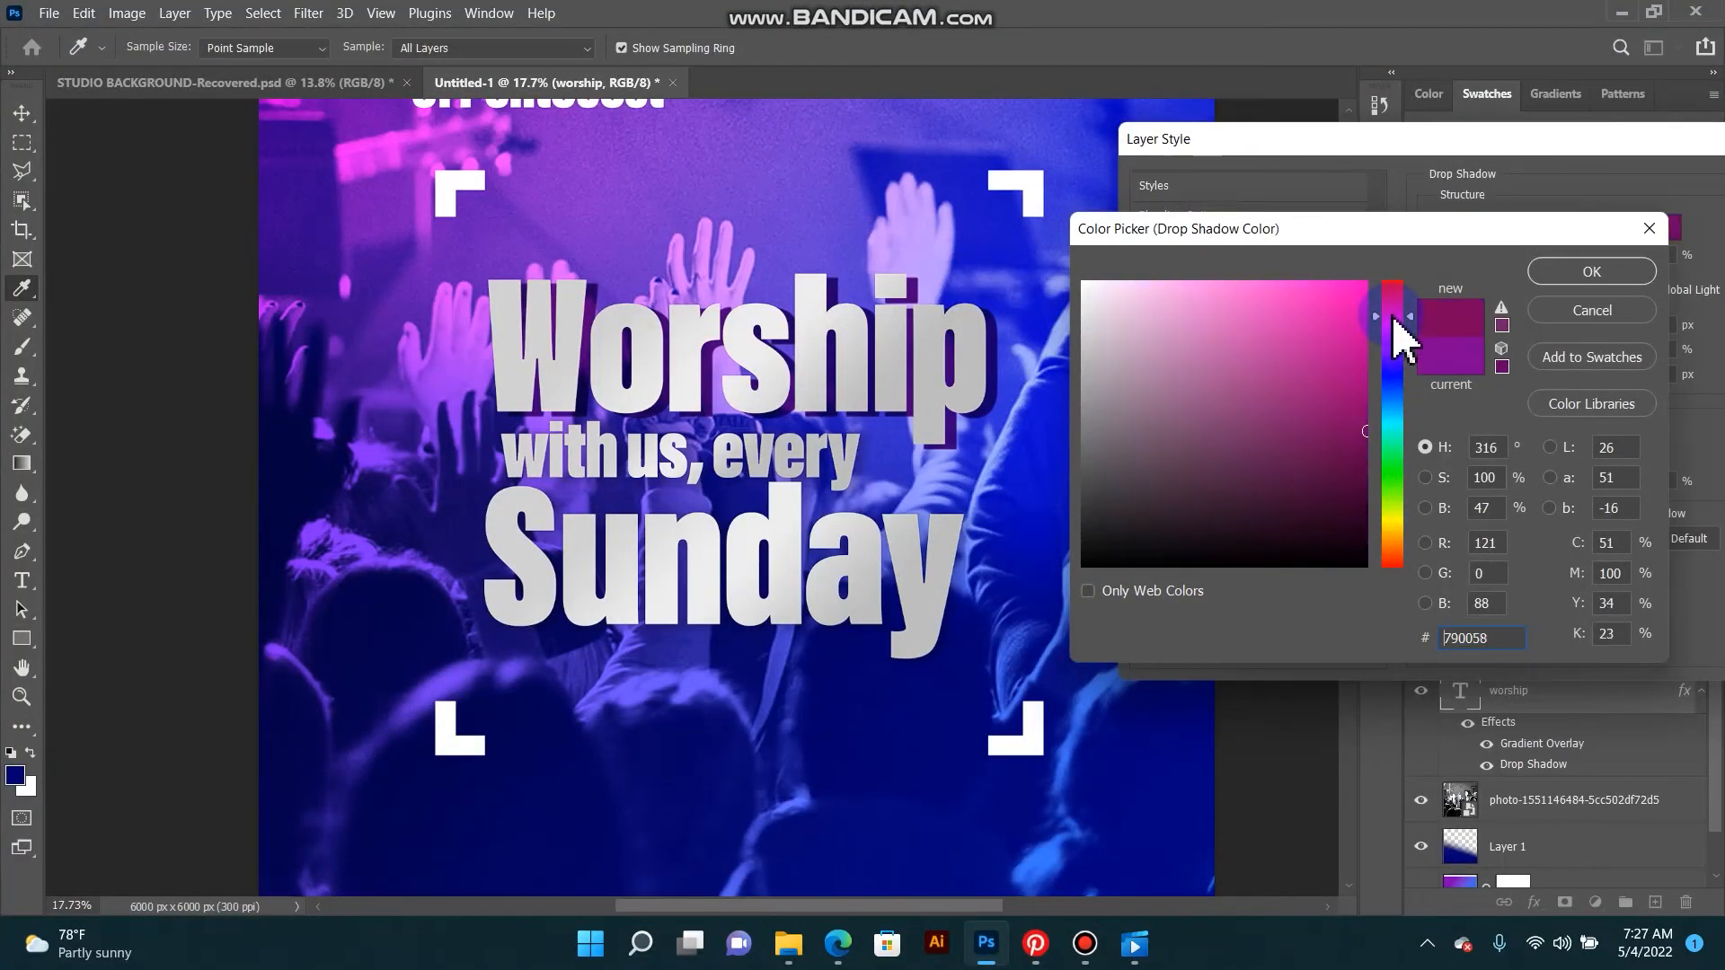
click(1407, 371)
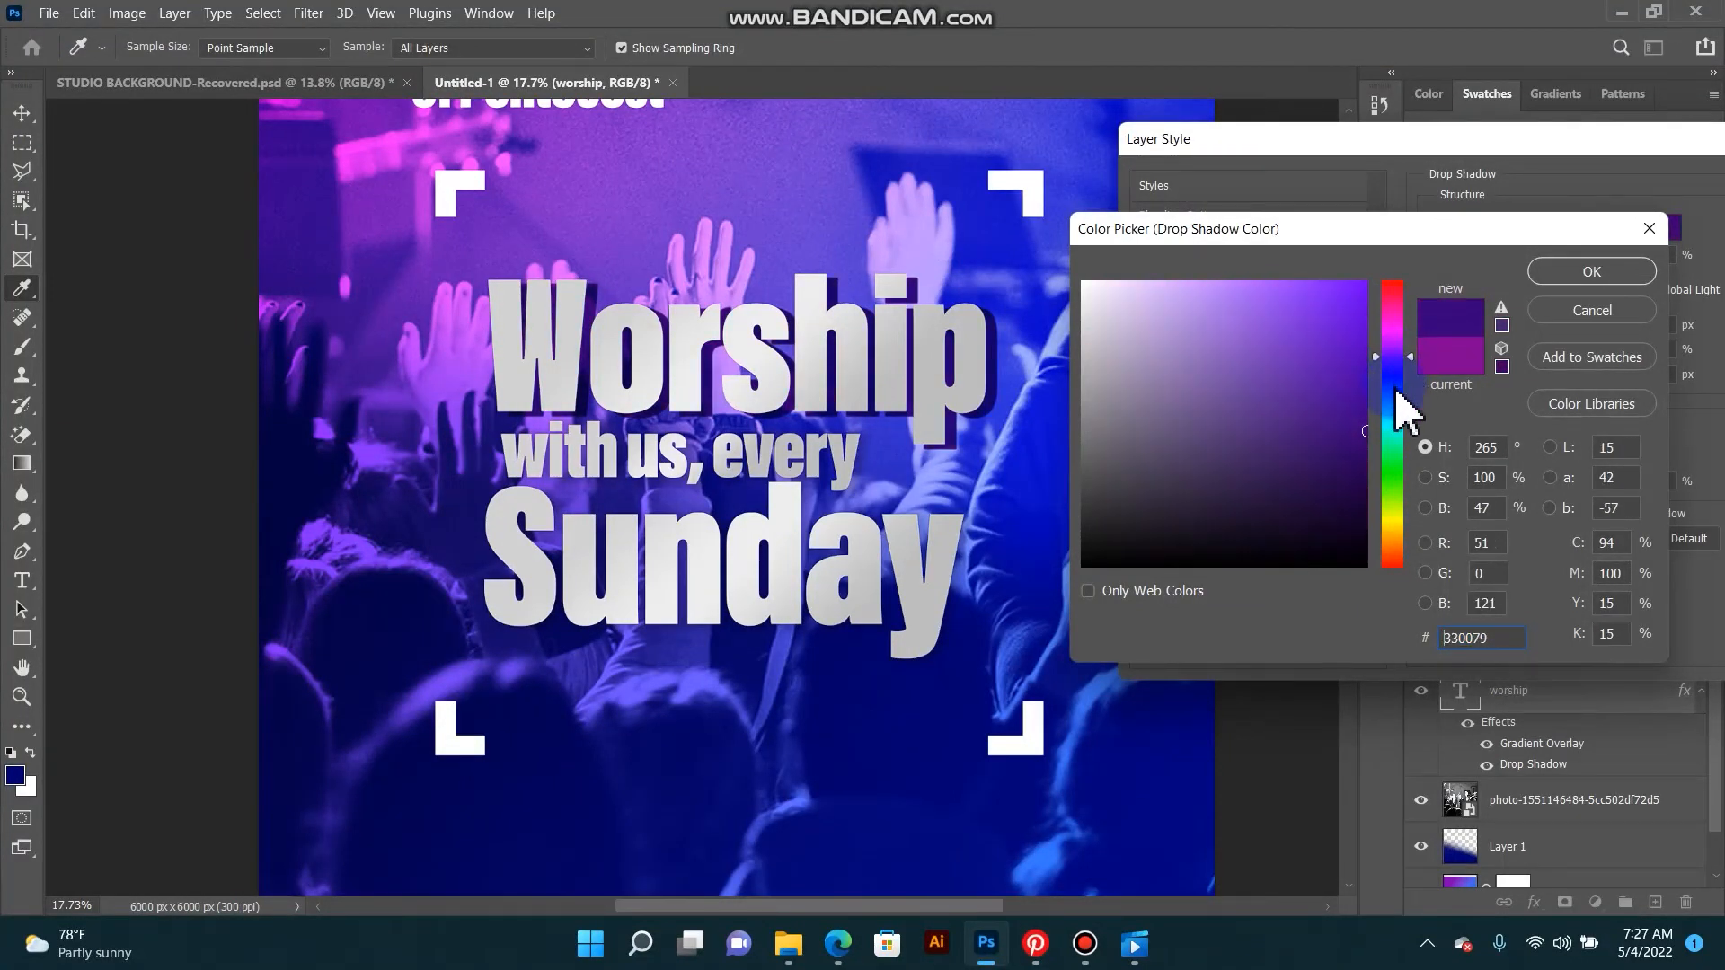
drag(1394, 439, 1394, 471)
drag(1300, 416, 1452, 296)
drag(1393, 364, 1412, 407)
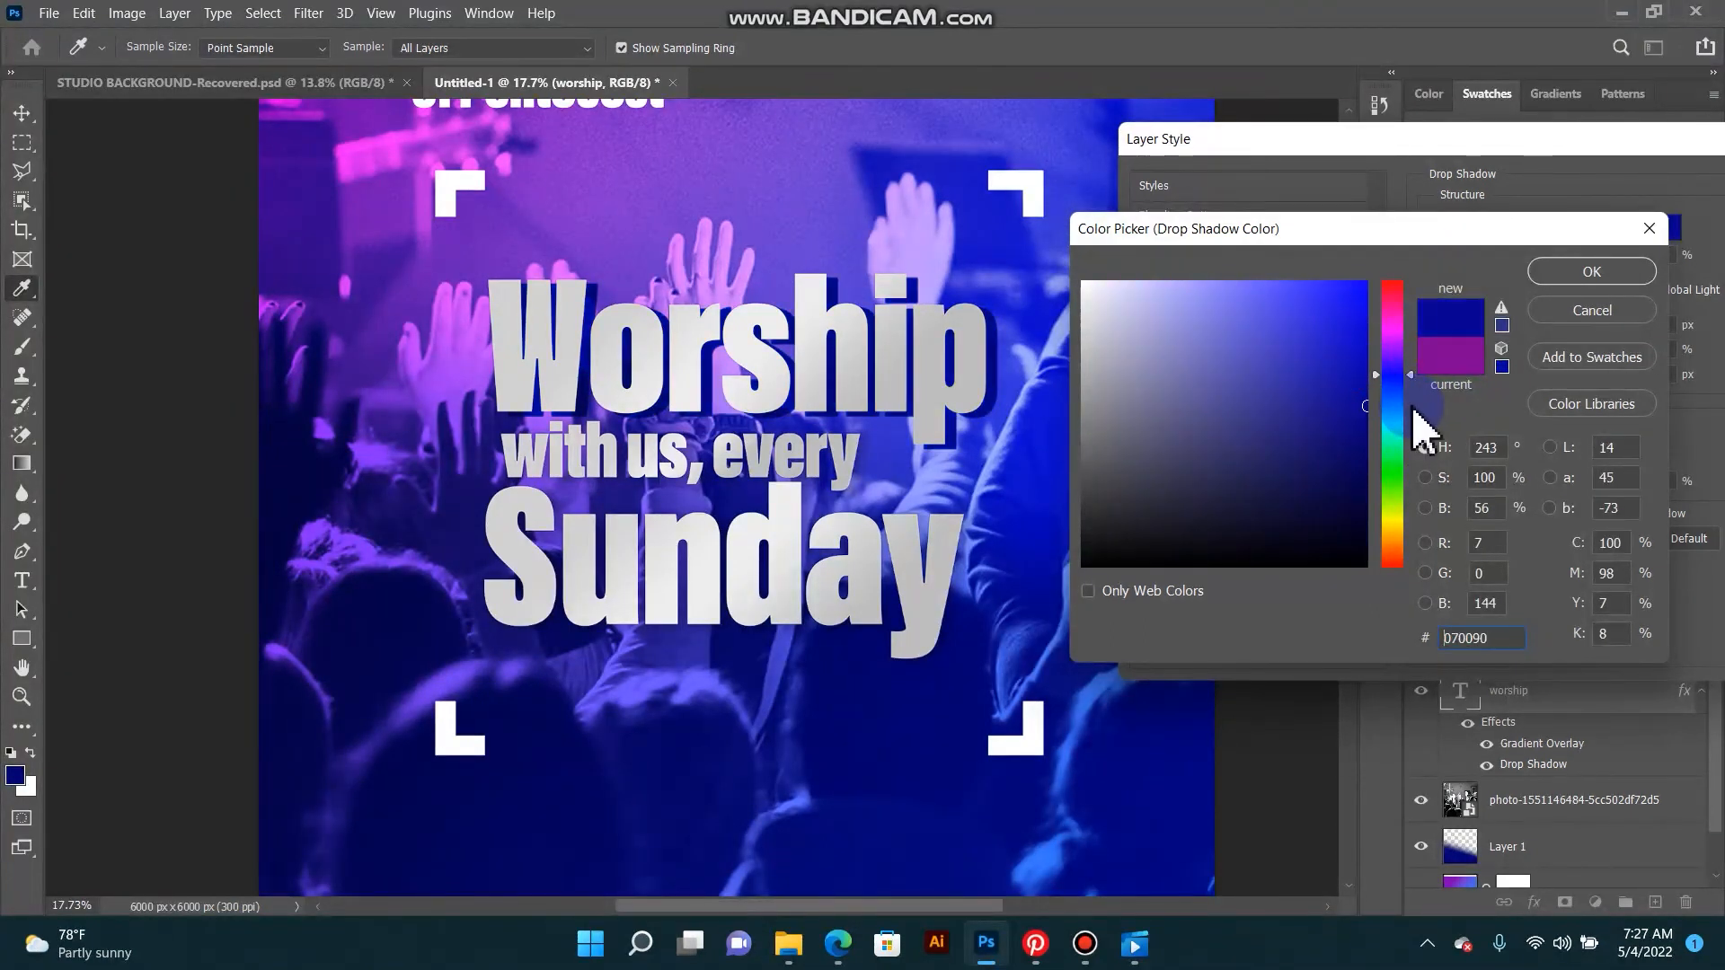
click(1591, 272)
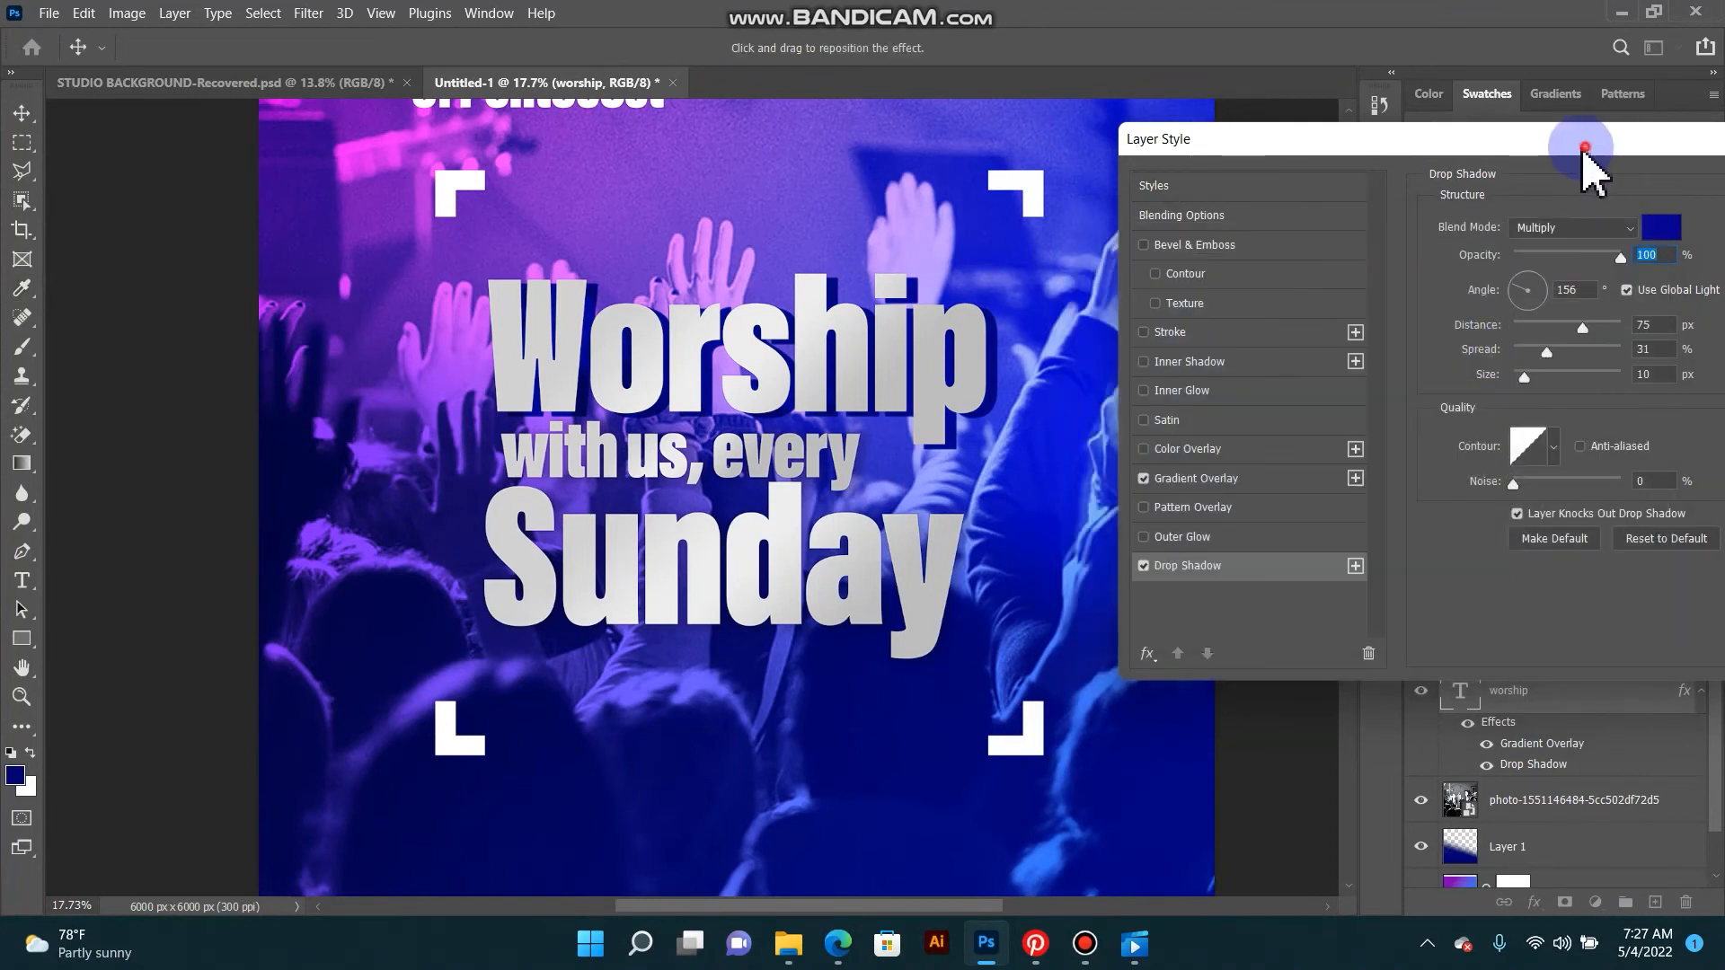
key(Return)
Step: Copy the Worship text's layer style onto the "with us, every" and Sunday text layers
right_click(828, 340)
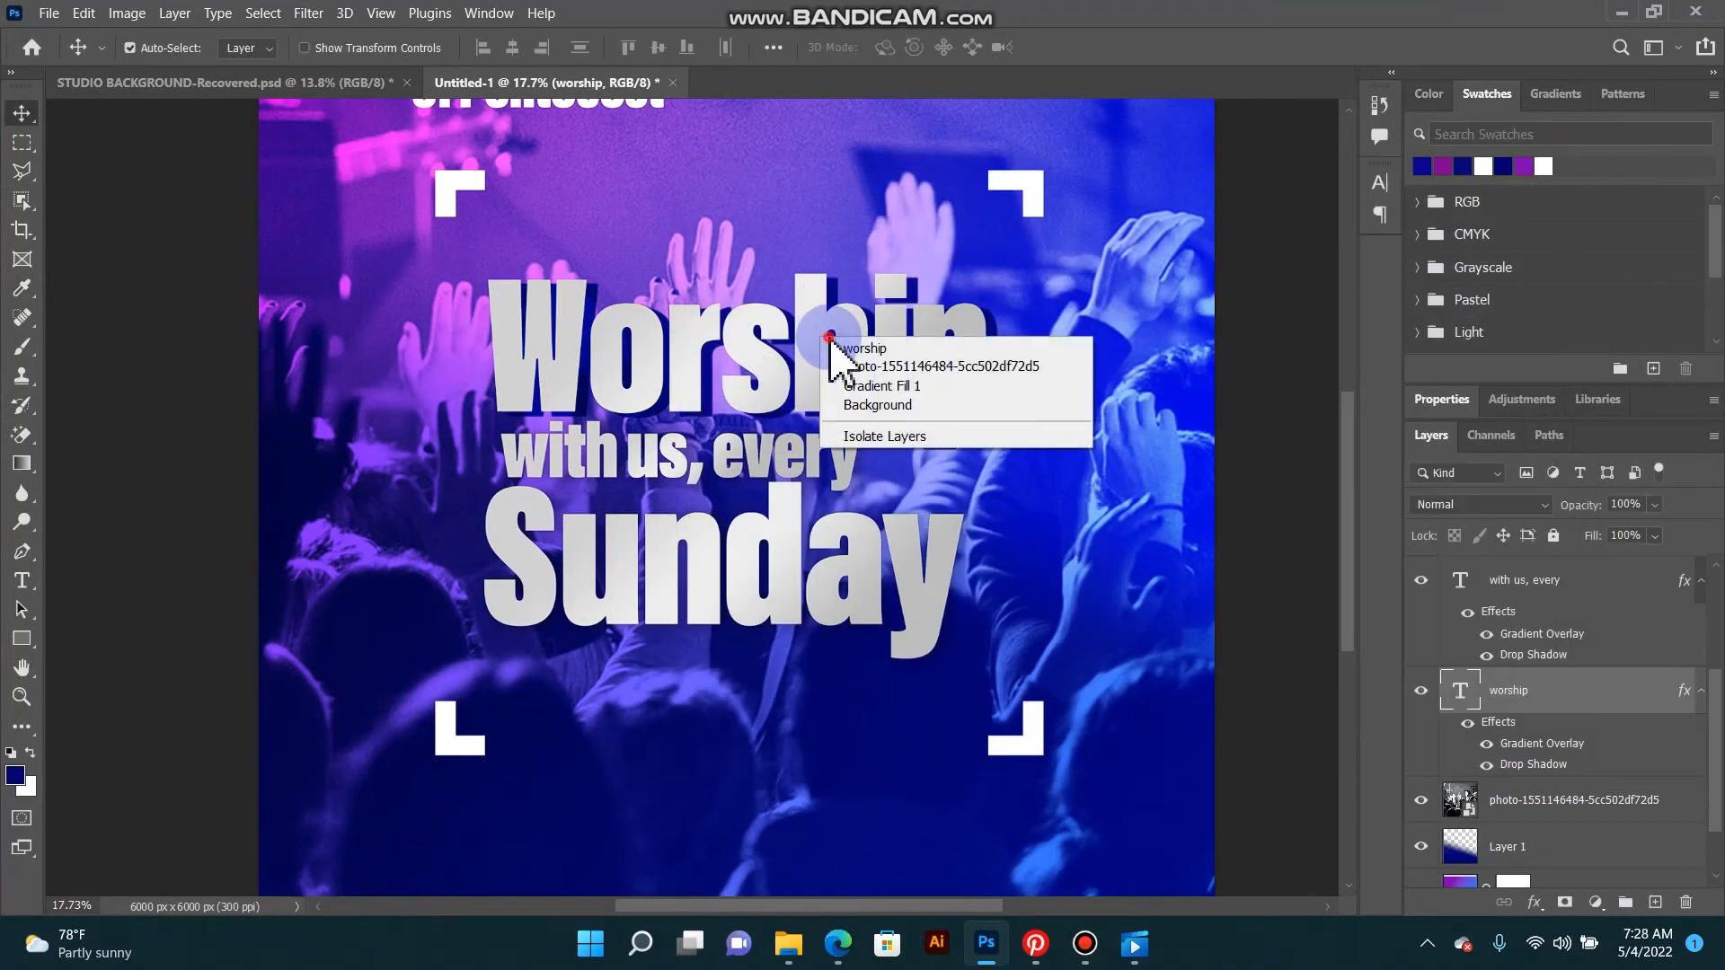
click(840, 350)
right_click(1544, 696)
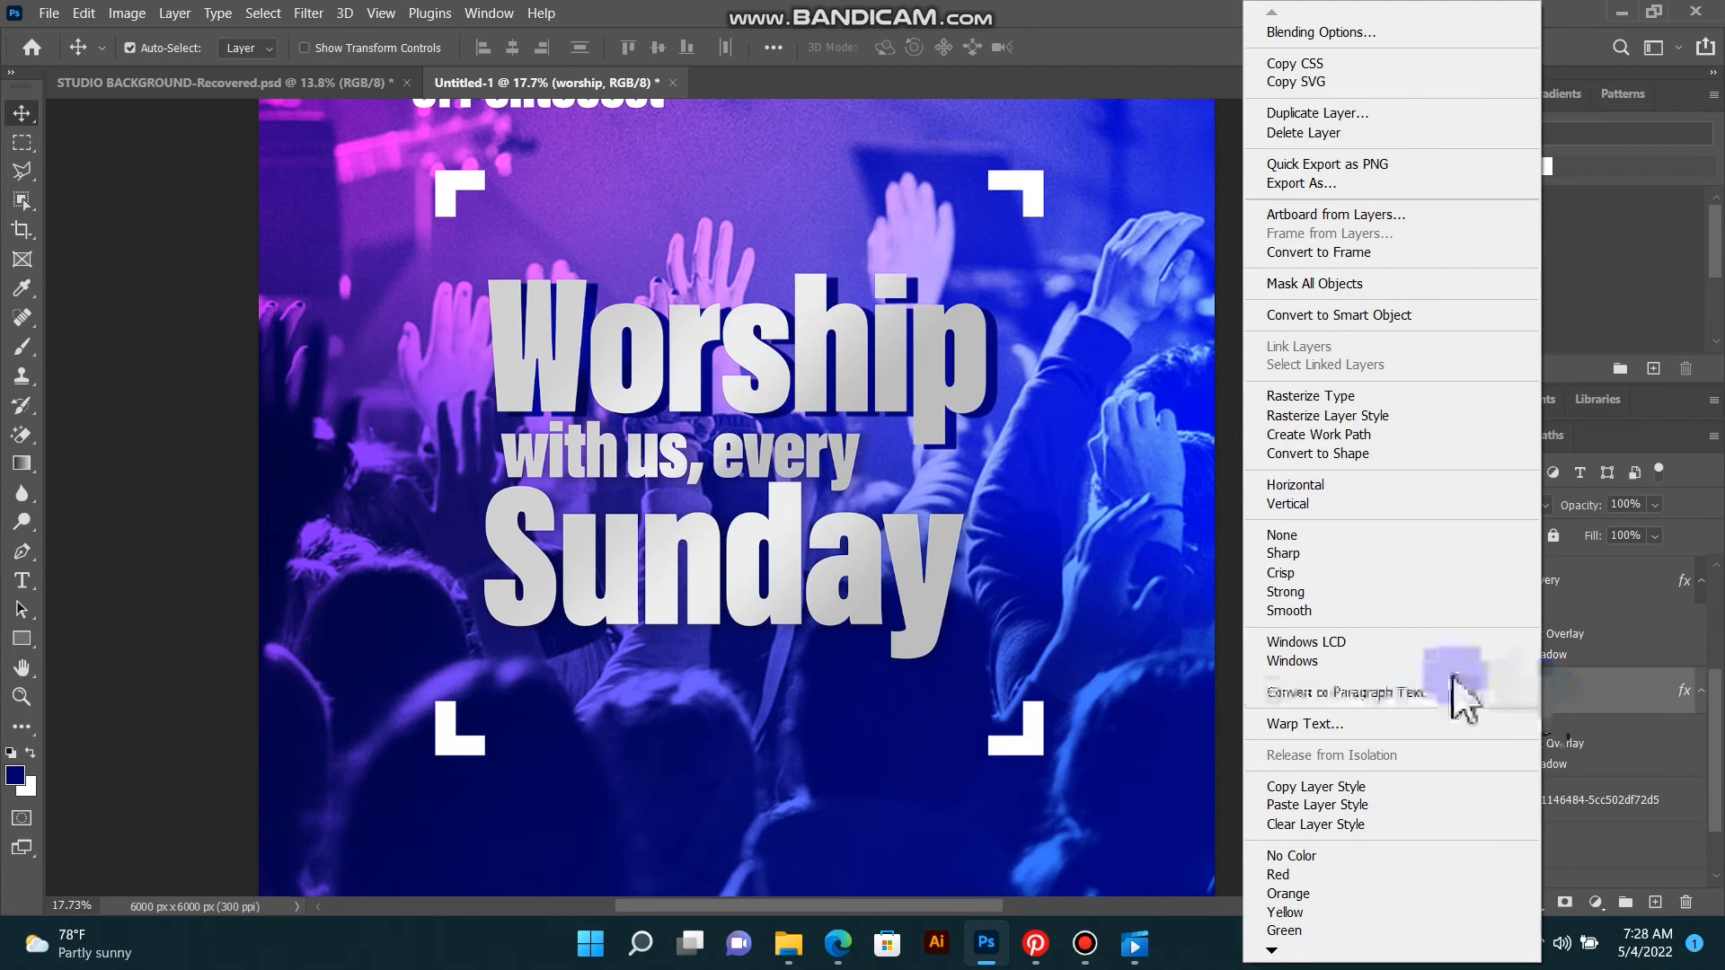
click(1347, 791)
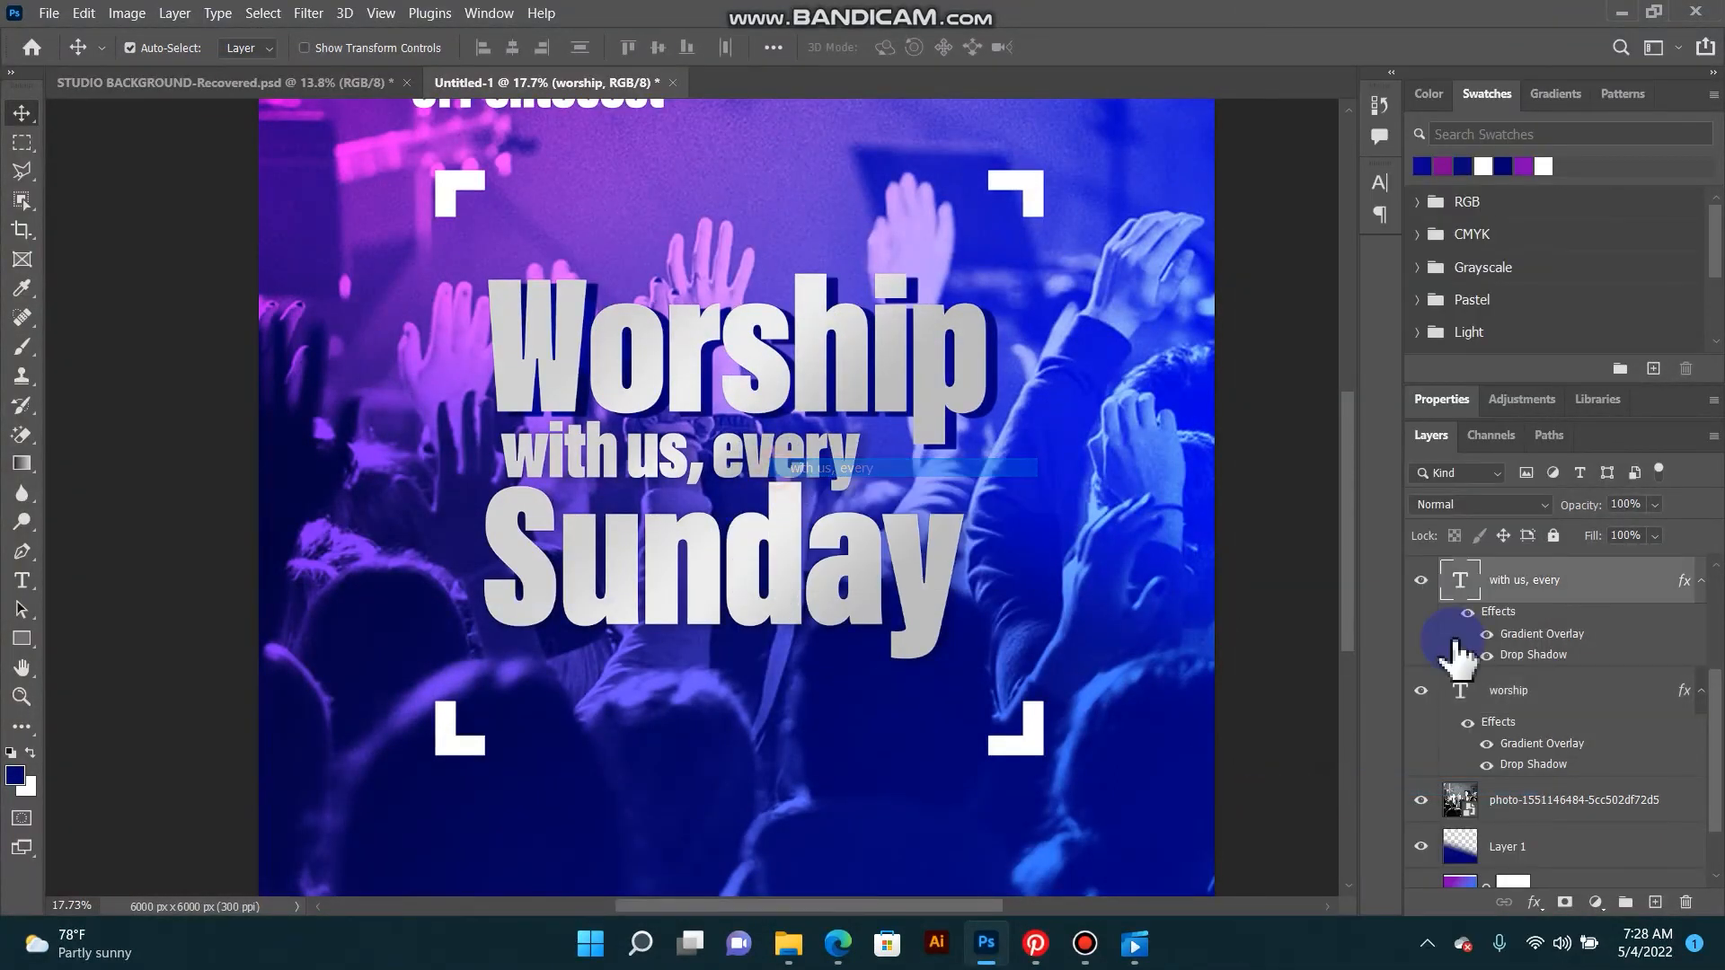
click(1578, 585)
right_click(1578, 585)
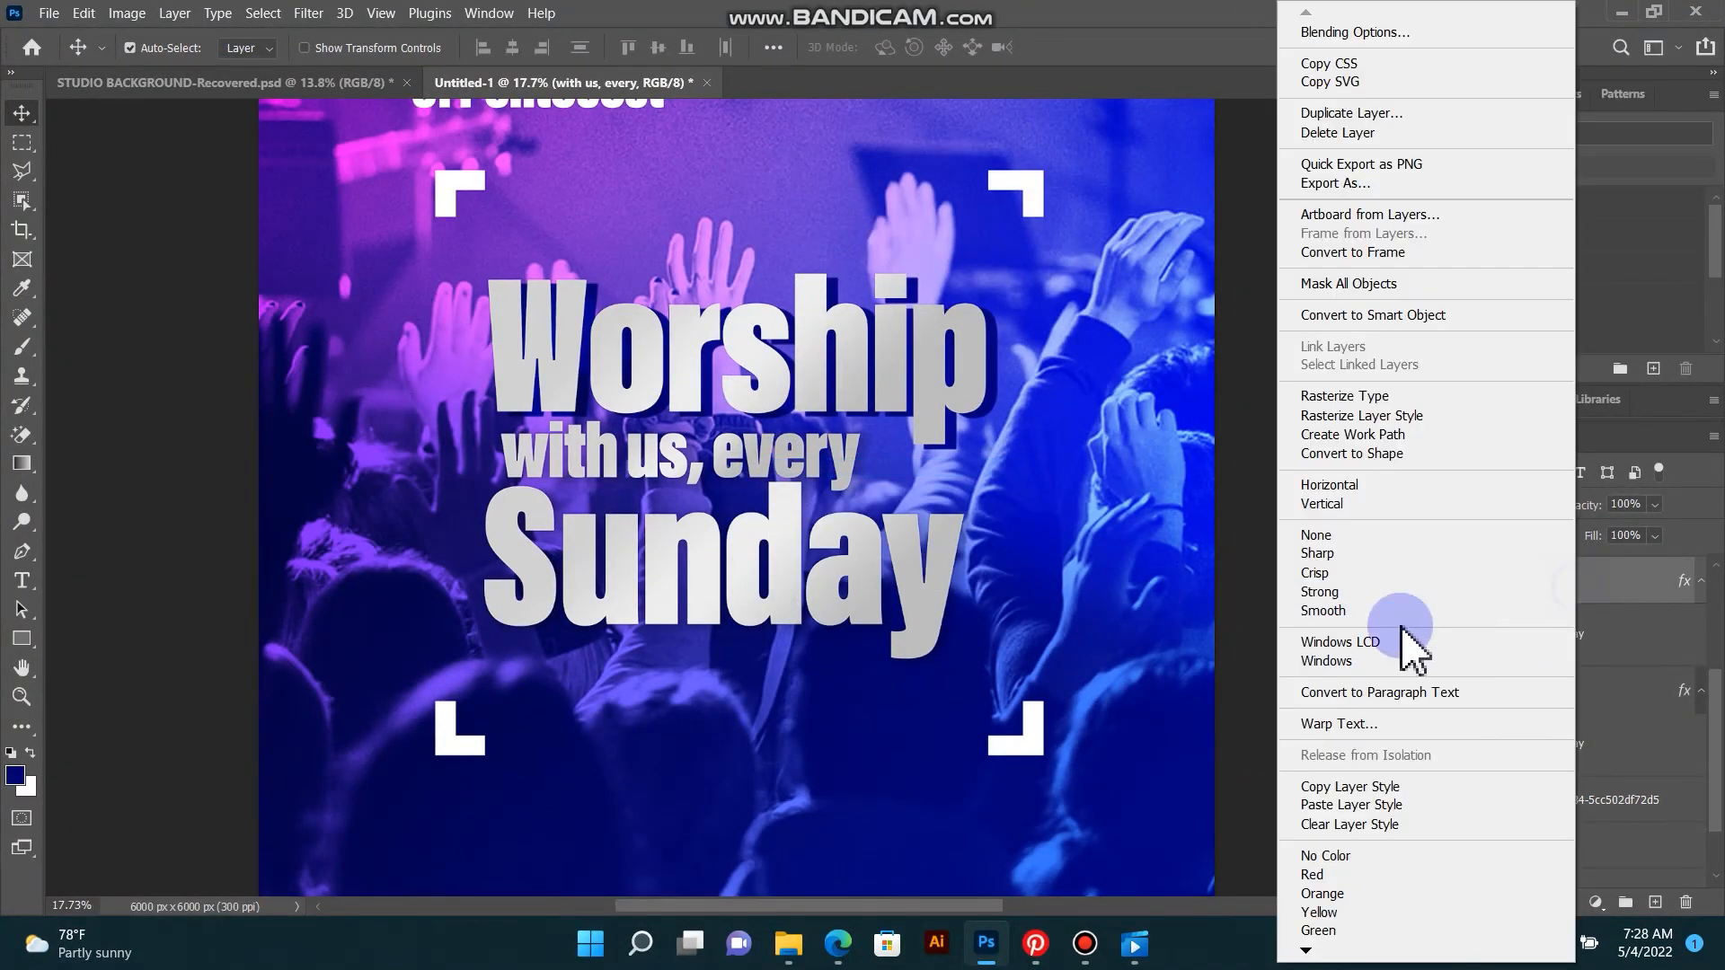
click(1325, 802)
click(918, 627)
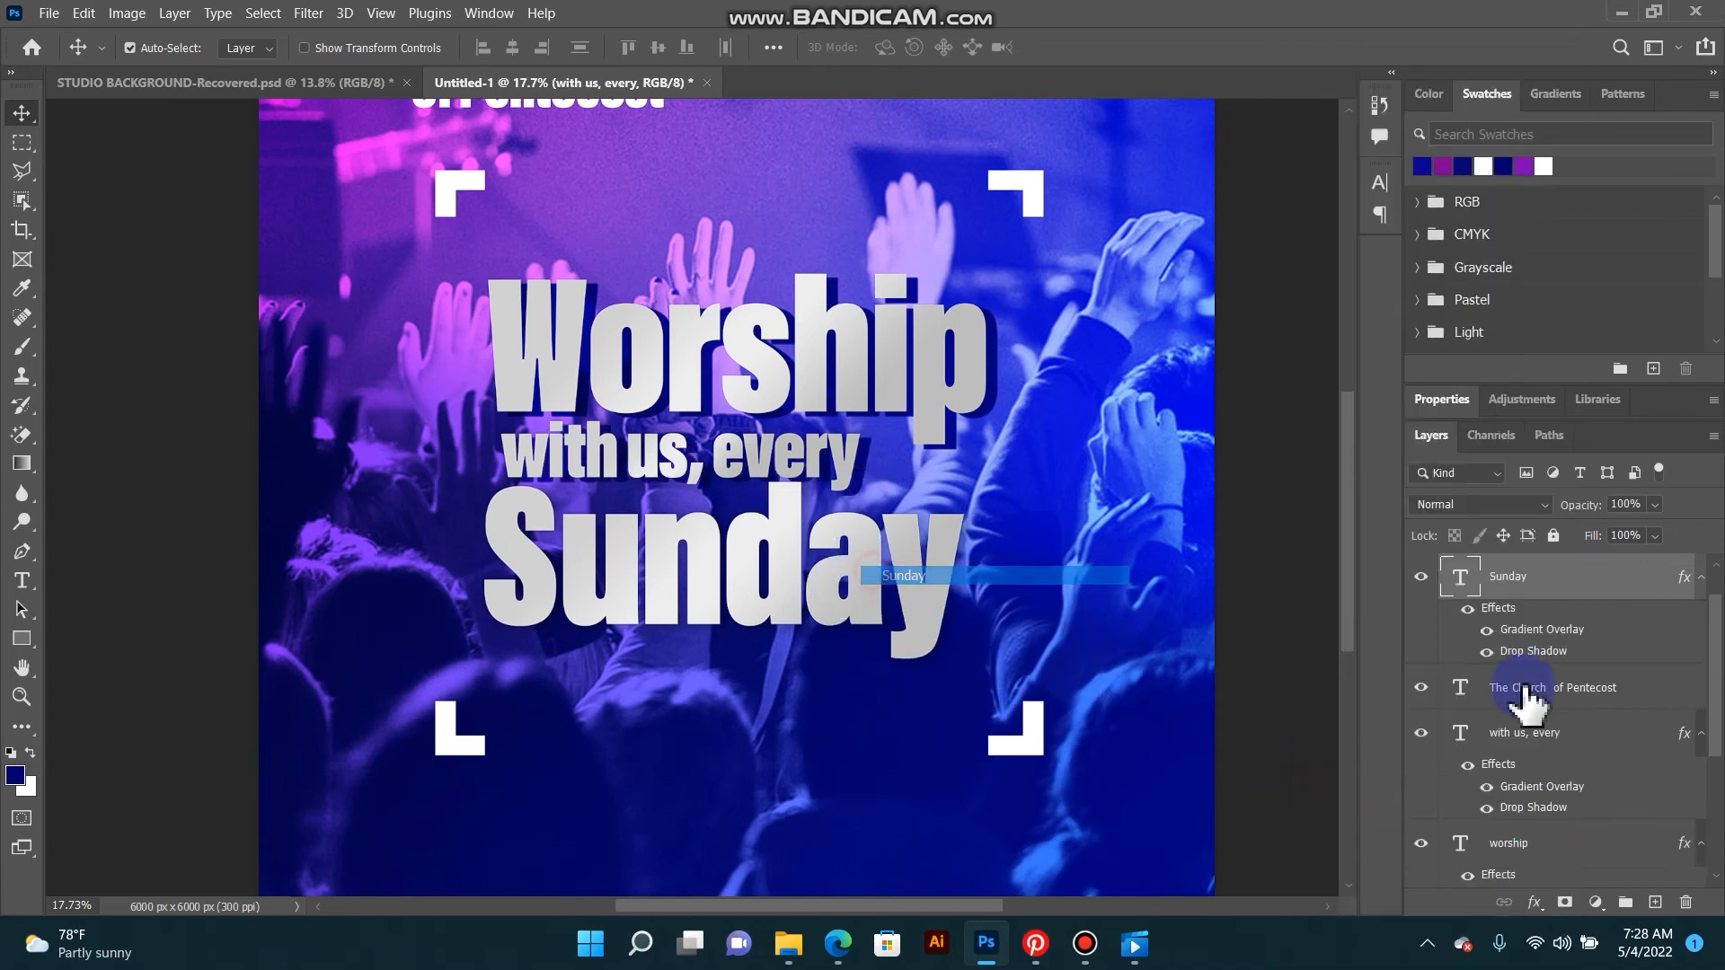
right_click(1608, 585)
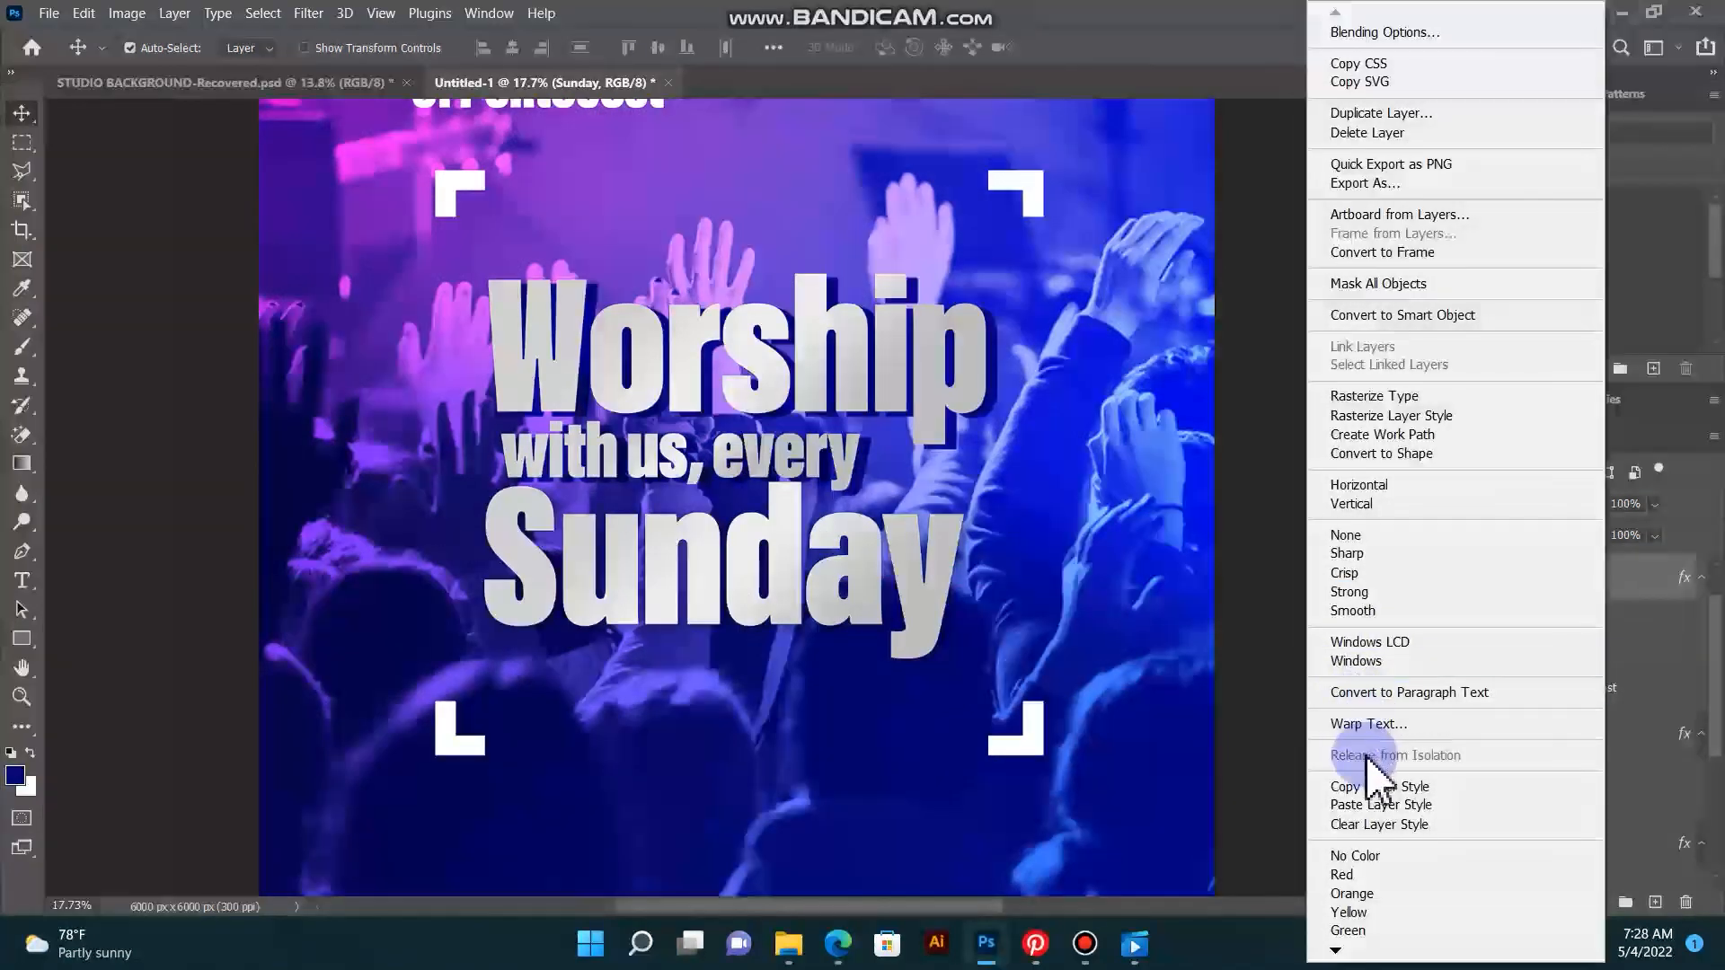
click(1389, 805)
Step: Draw a wide rectangle about 4918 by 326 px near the flyer's bottom edge, below the corner brackets
scroll(774, 525, down, 6)
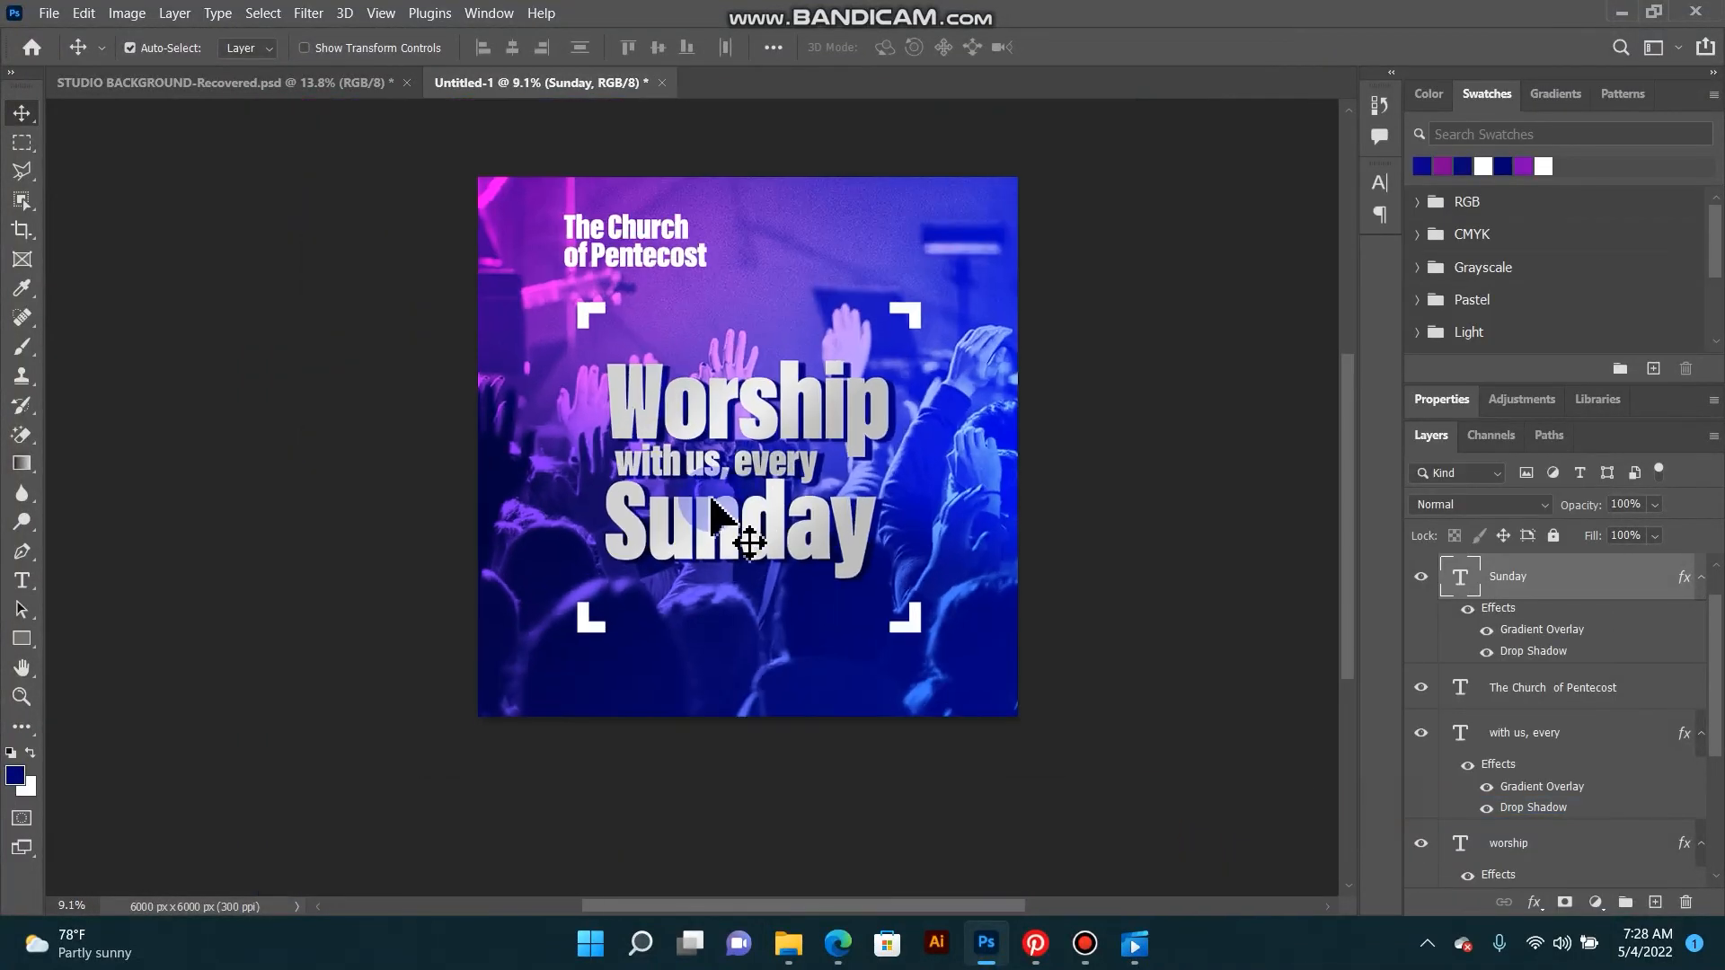
scroll(716, 485, up, 3)
scroll(822, 517, up, 1)
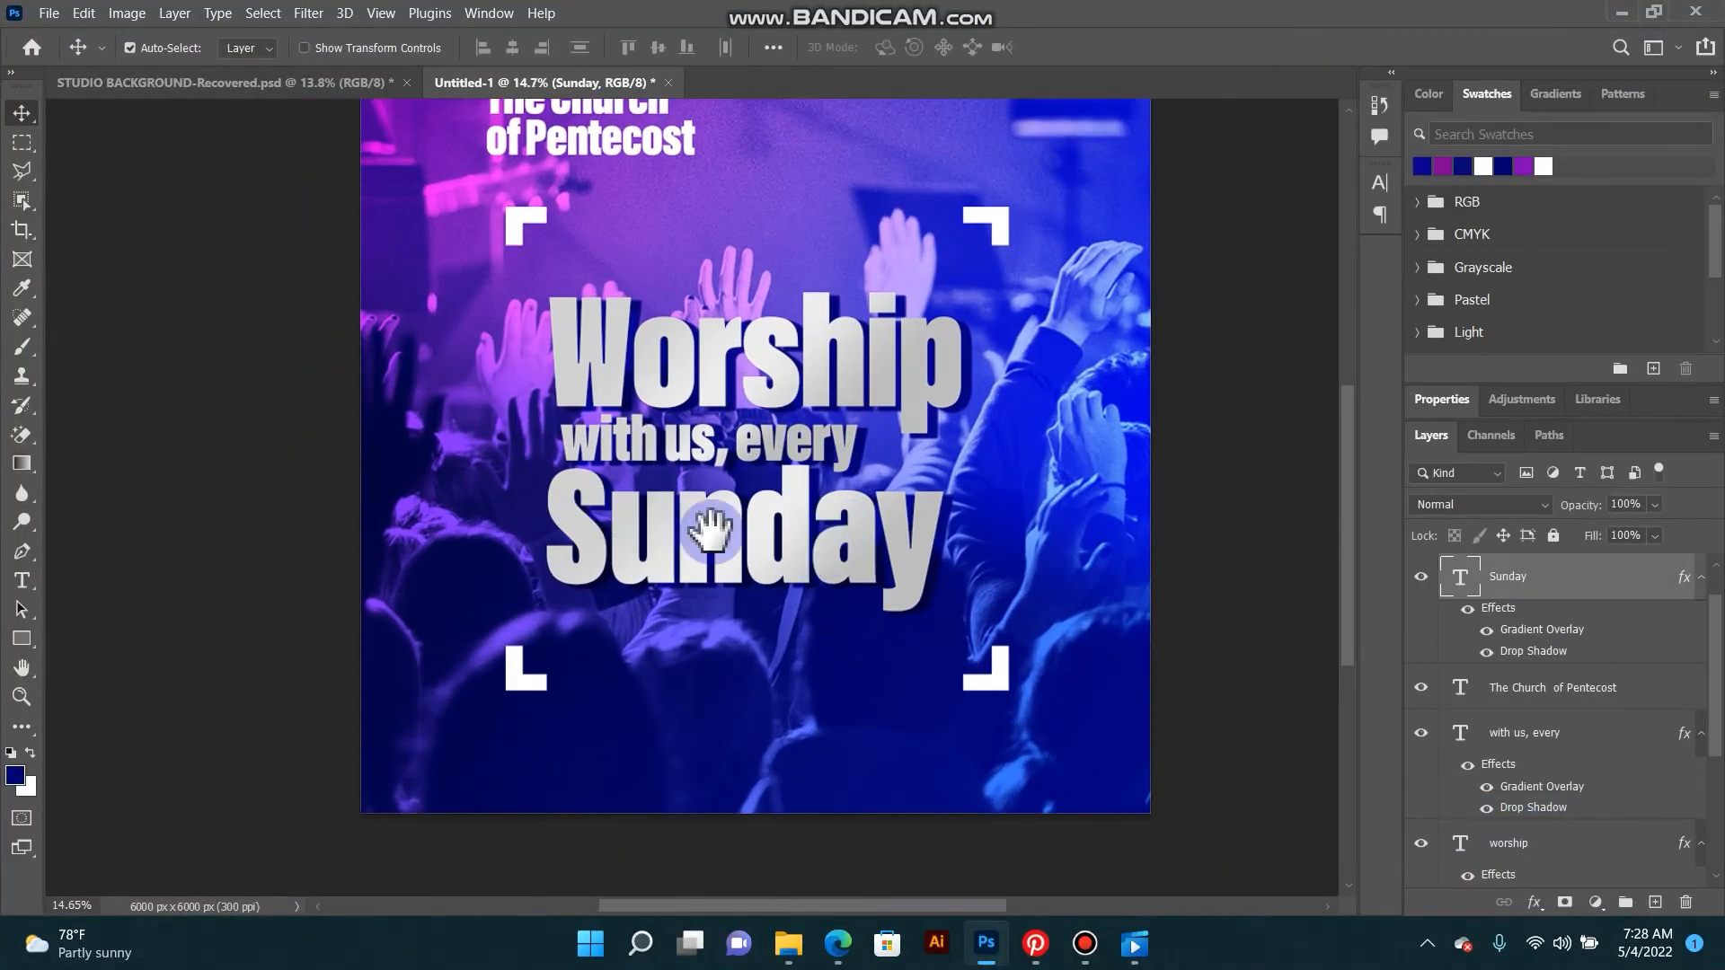
drag(684, 658, 682, 654)
right_click(27, 640)
click(117, 635)
drag(649, 817, 1078, 771)
Step: Fill the new rectangle with pure red #ff0000
click(246, 48)
click(379, 83)
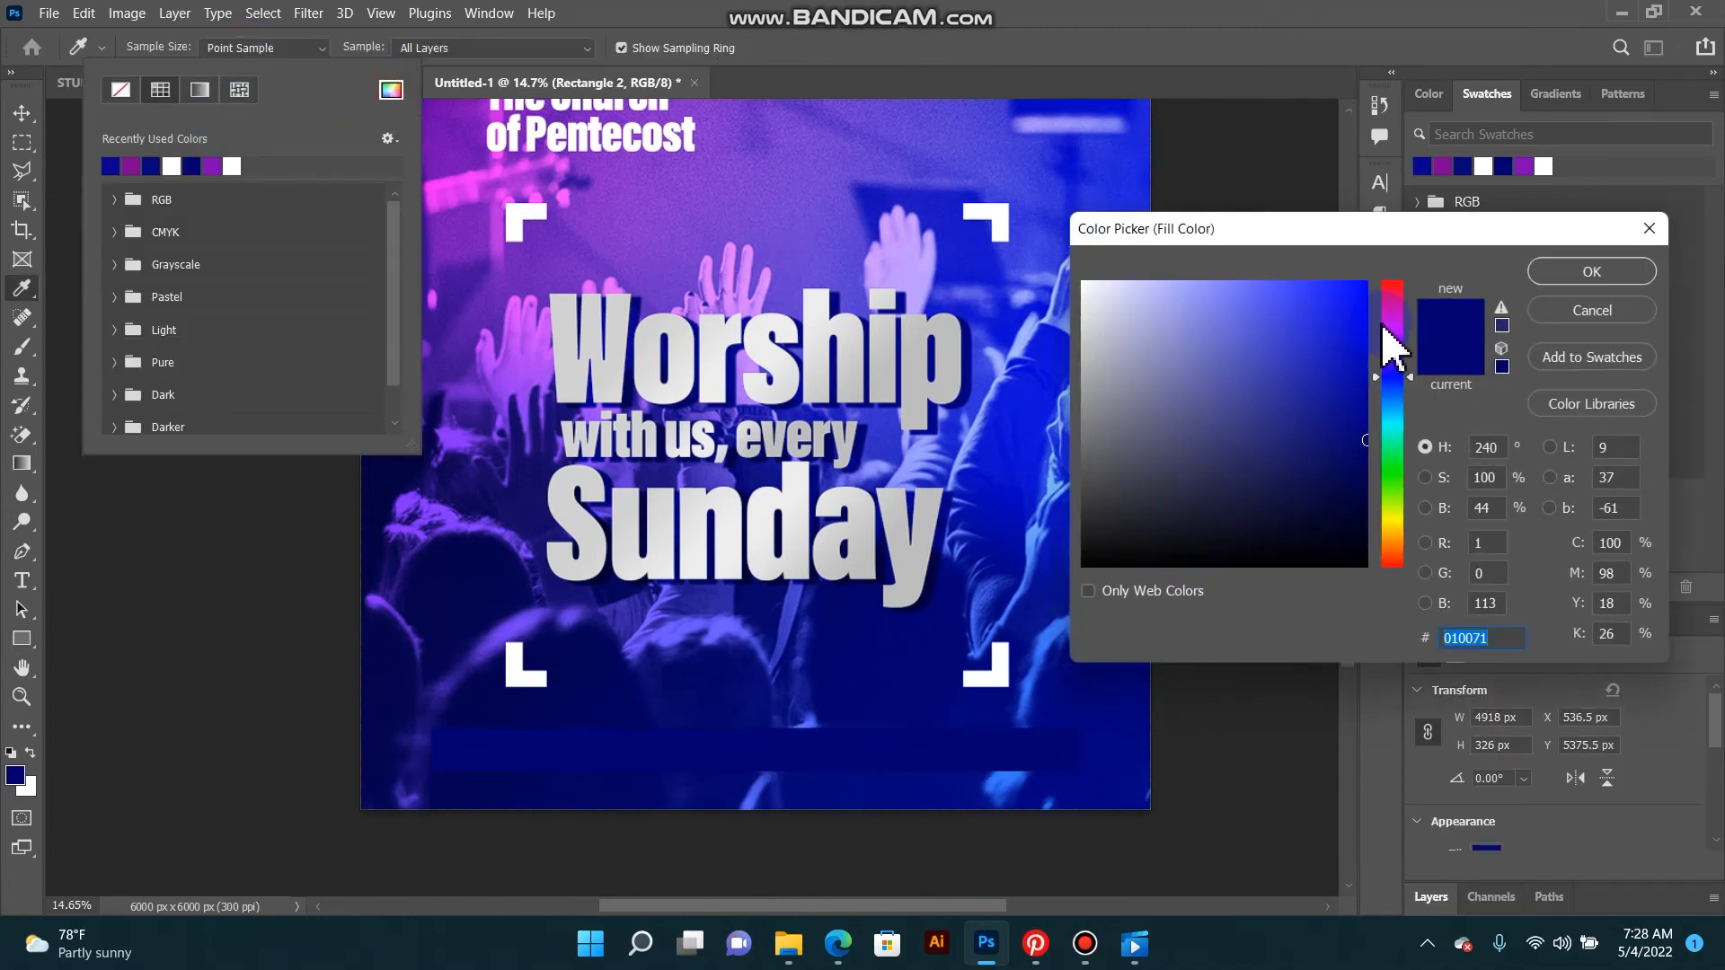
drag(1401, 311, 1393, 239)
click(1374, 261)
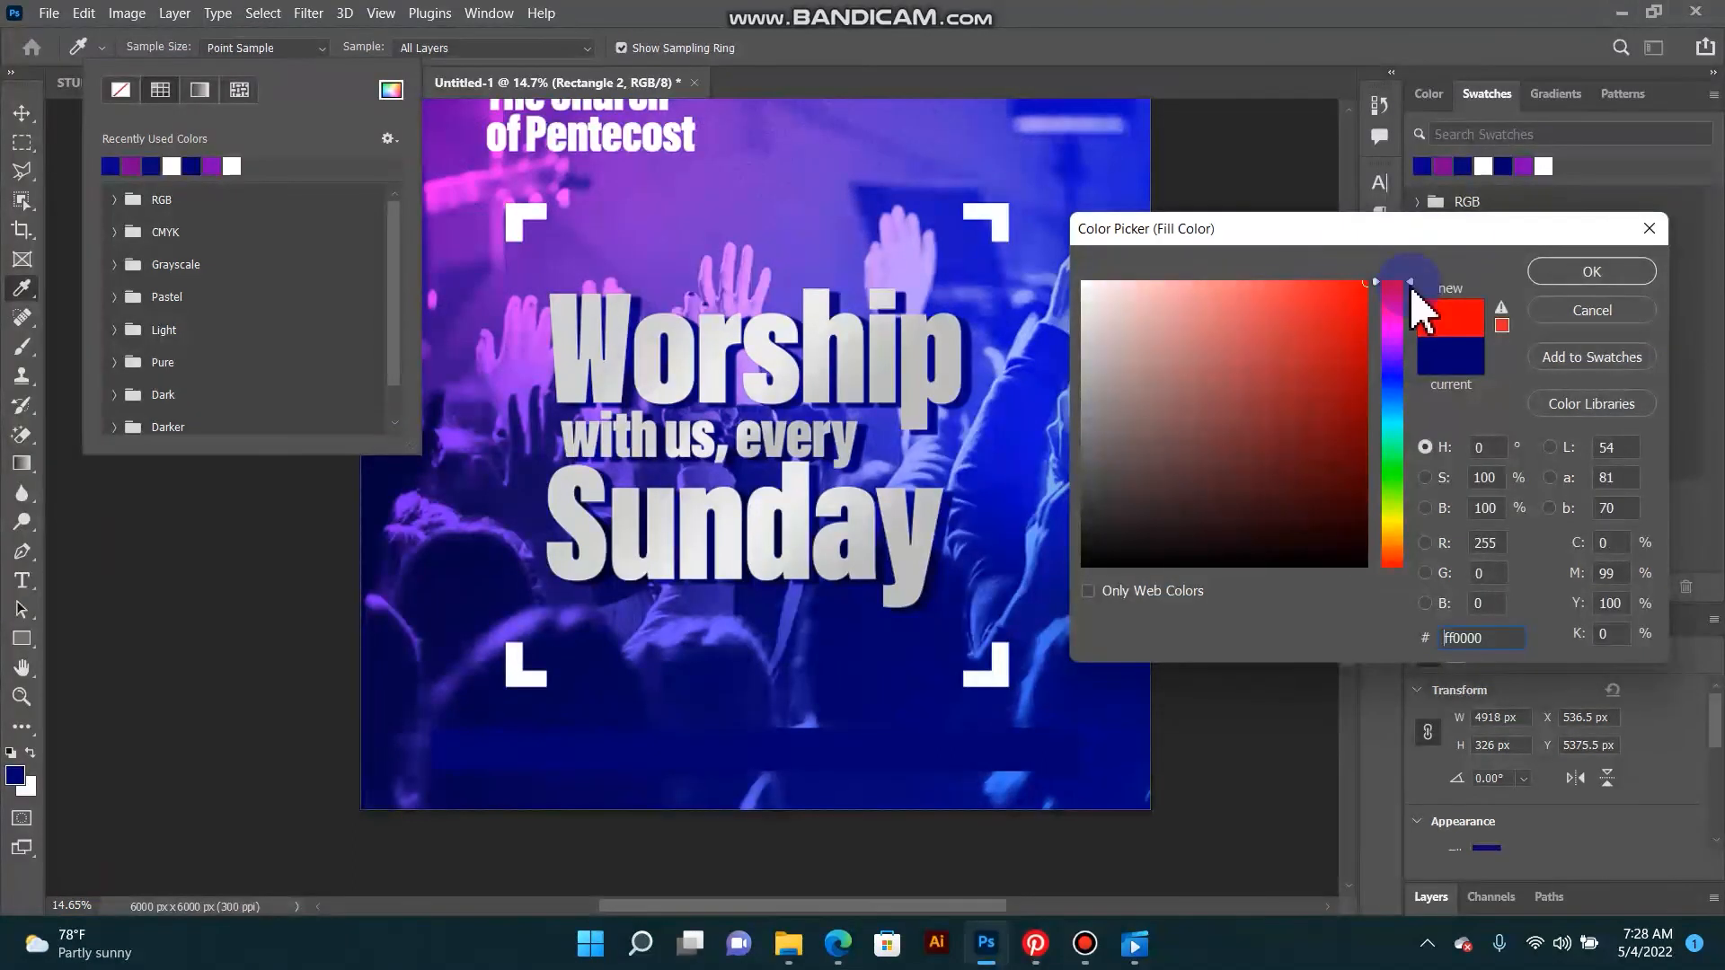
click(1590, 272)
click(21, 112)
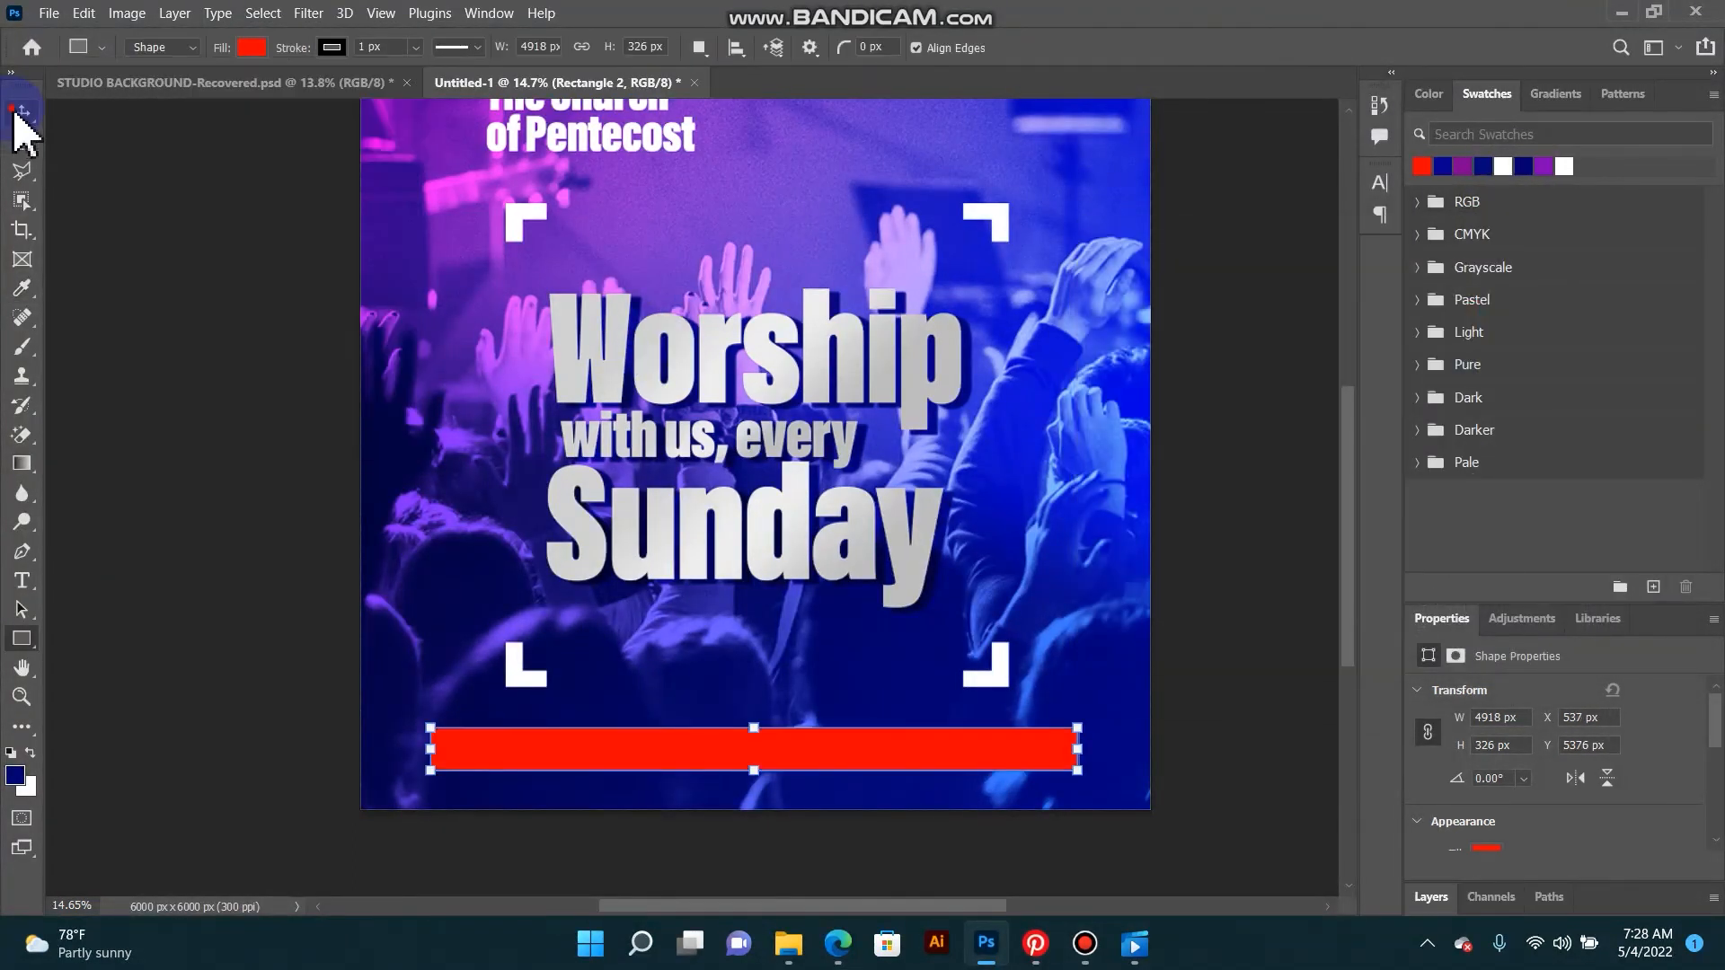
Step: Try reusing a copy of The Church of Pentecost text on the red bar, and delete the copy
scroll(812, 528, down, 5)
scroll(683, 595, up, 4)
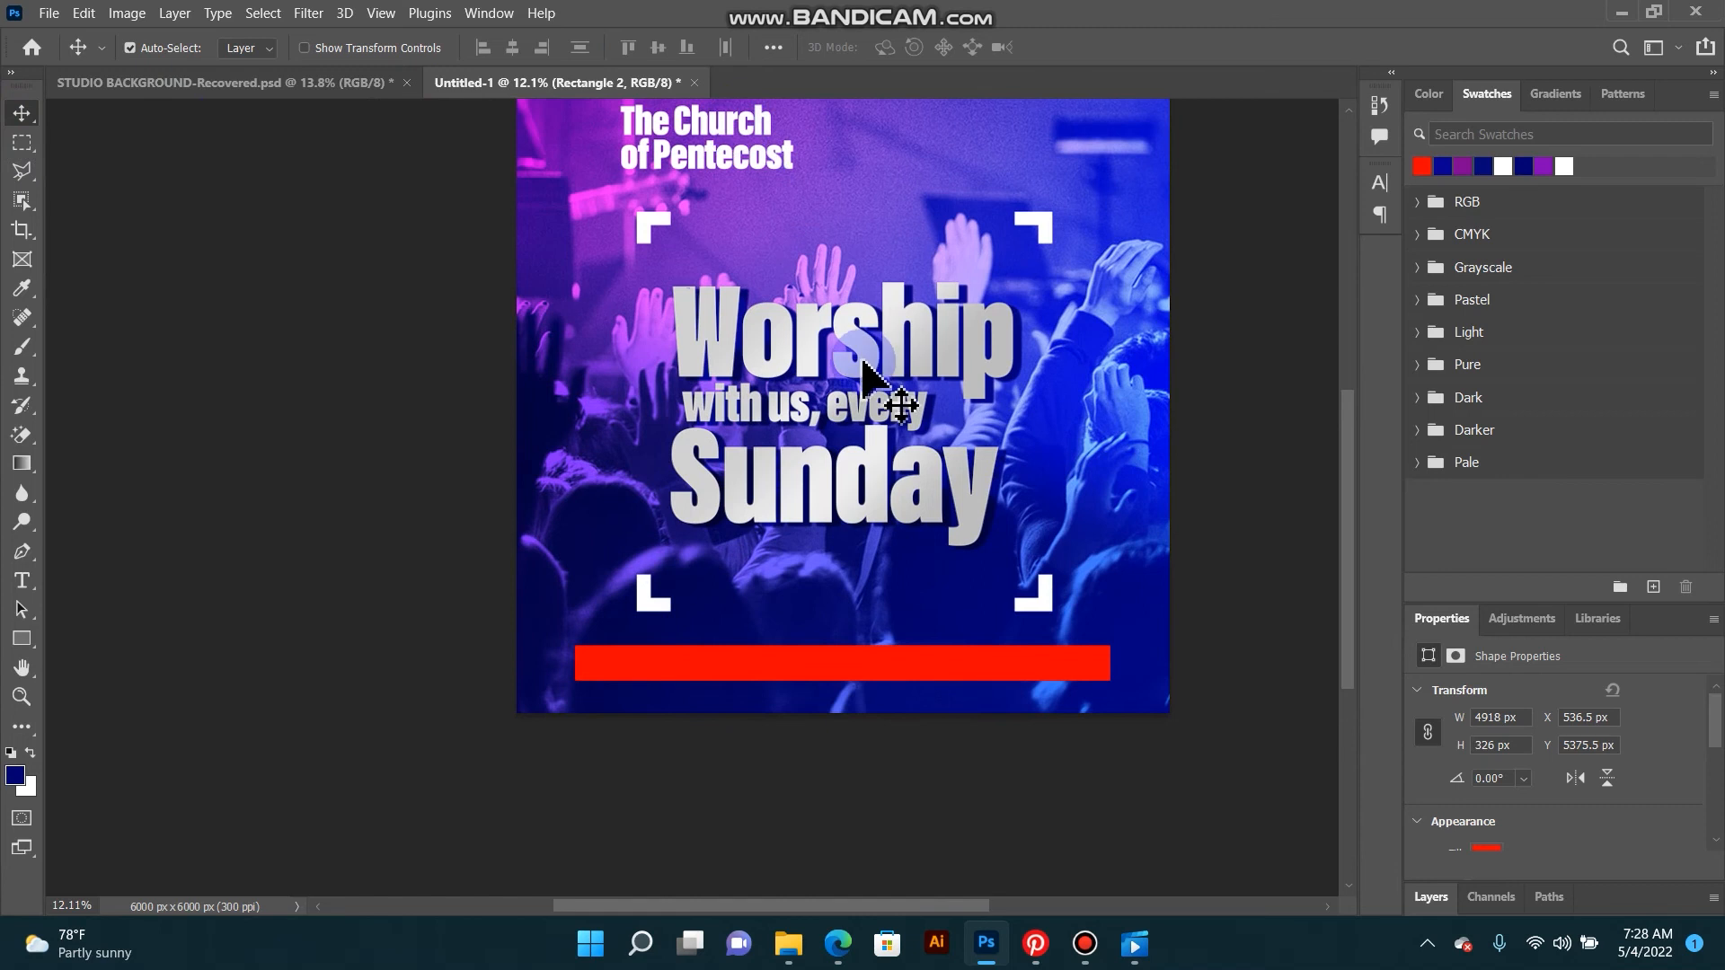
scroll(858, 369, down, 3)
drag(851, 384, 677, 501)
scroll(670, 539, up, 1)
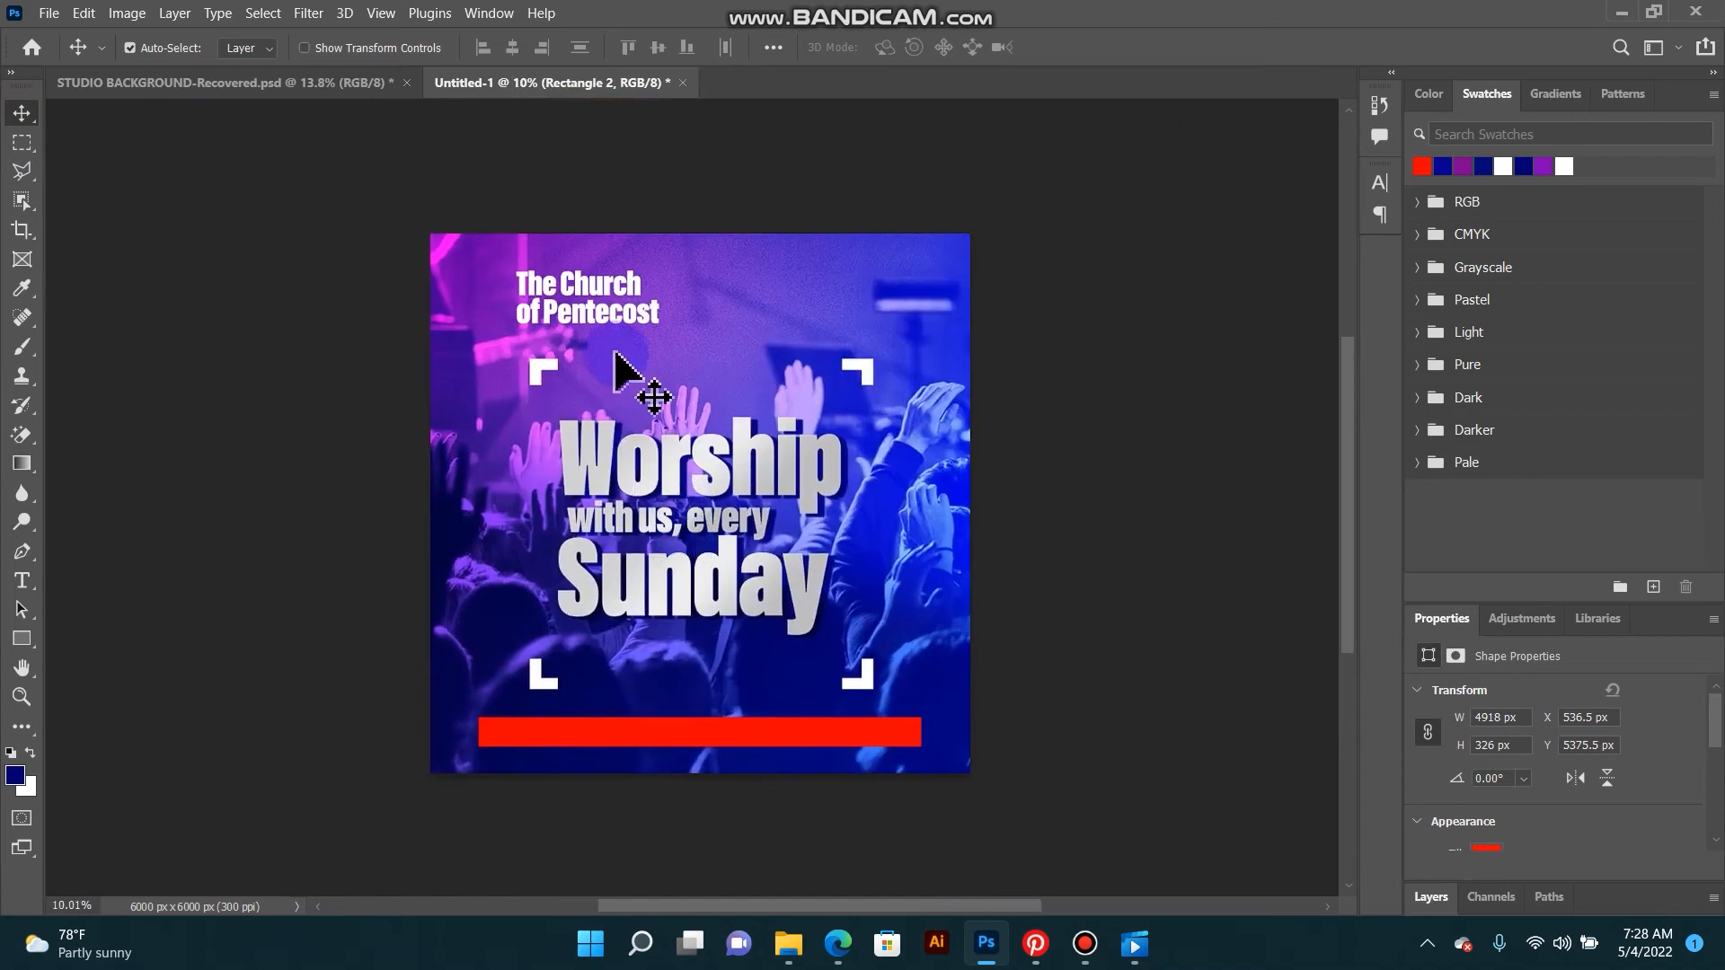
right_click(590, 305)
click(628, 314)
drag(609, 306, 584, 757)
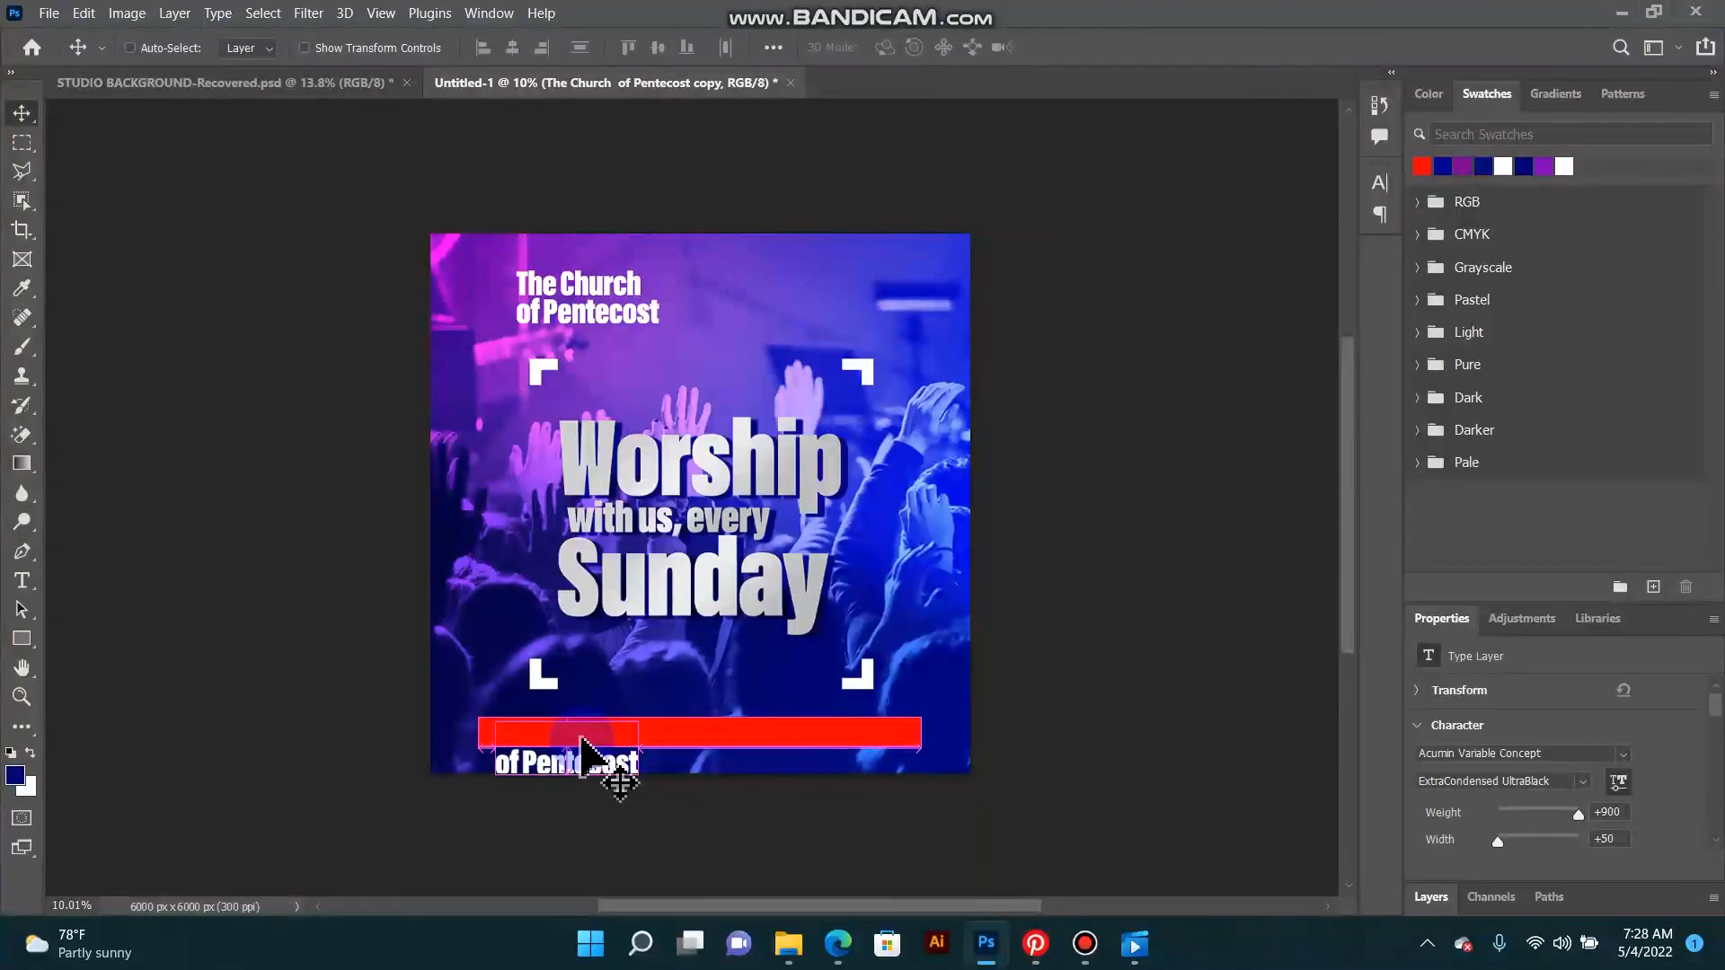
key(ctrl+bracketright)
scroll(588, 757, up, 3)
drag(592, 758, 639, 566)
key(Delete)
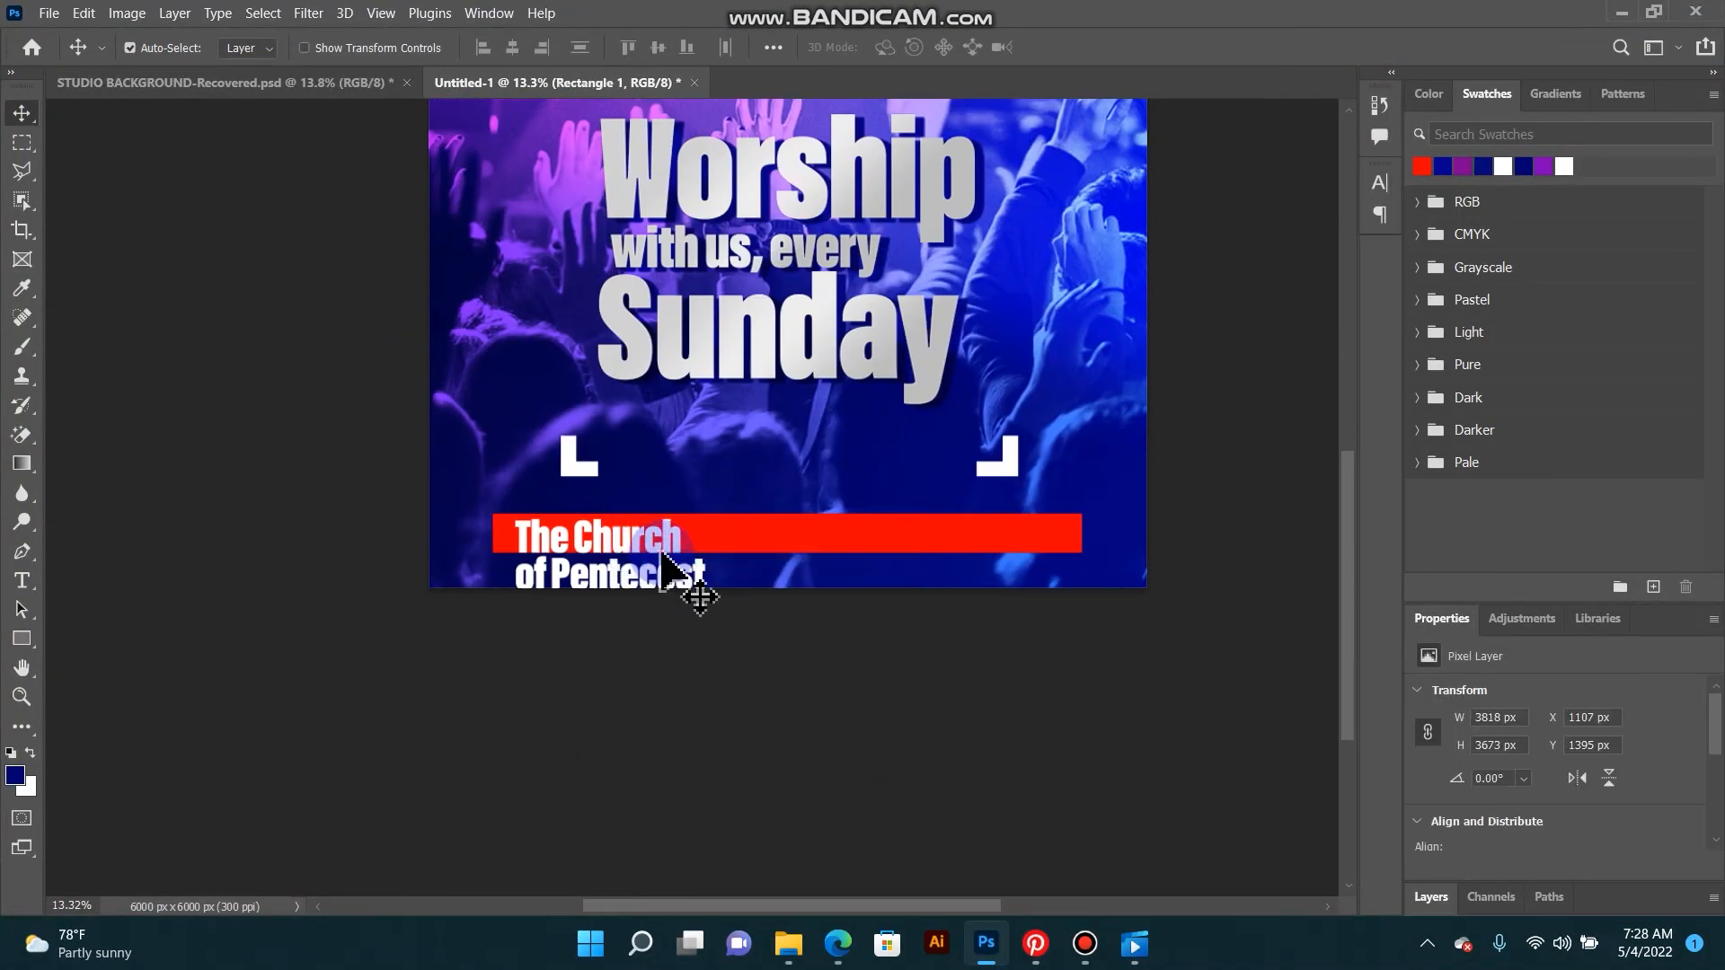
Step: Add a new placeholder text layer, scale it down to about 16%, and place it inside the red bar near its left end
click(22, 580)
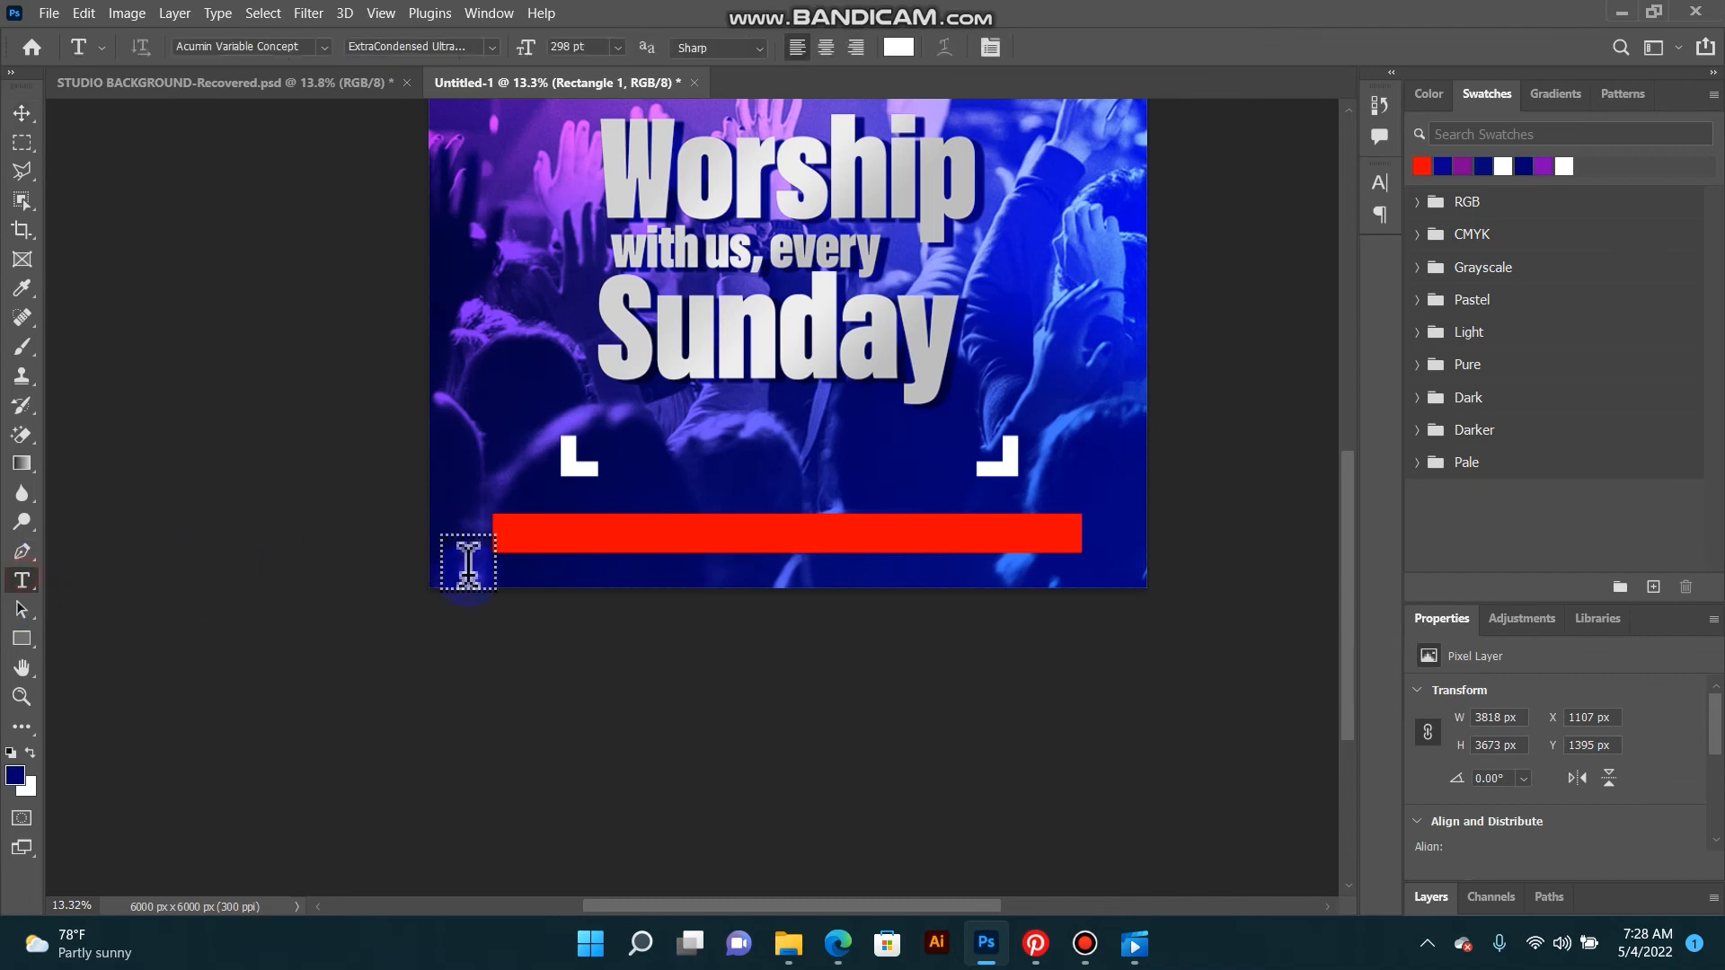
click(533, 524)
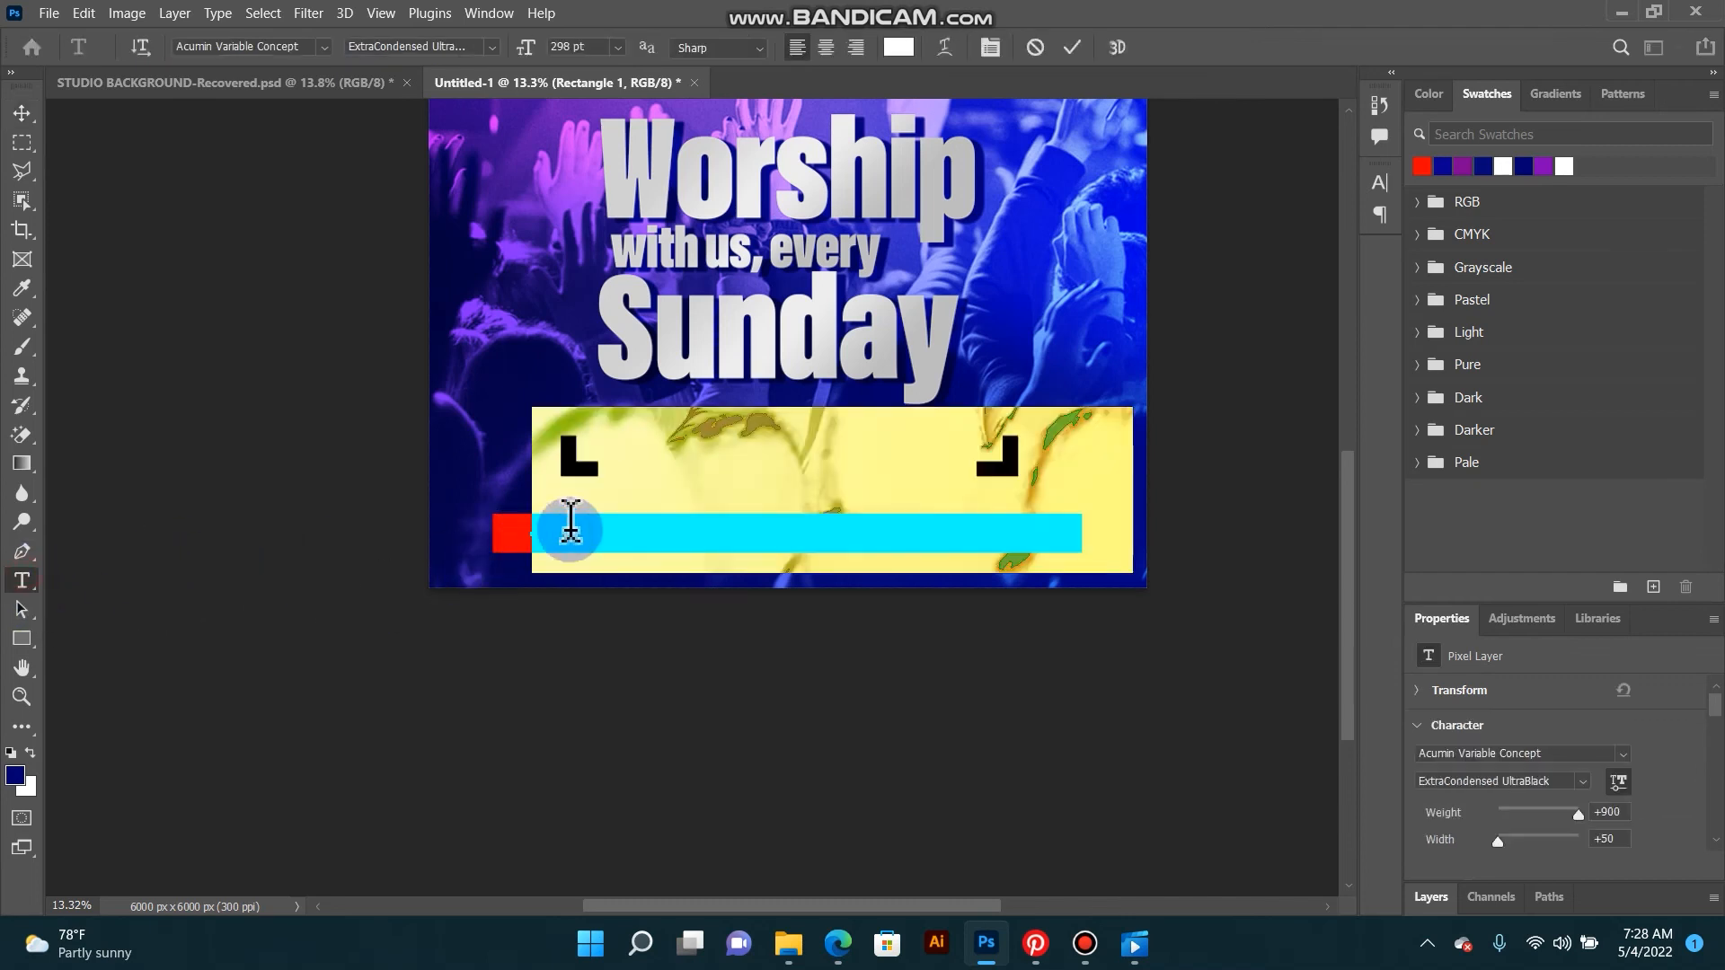
click(22, 113)
key(ctrl+t)
drag(1141, 406, 588, 544)
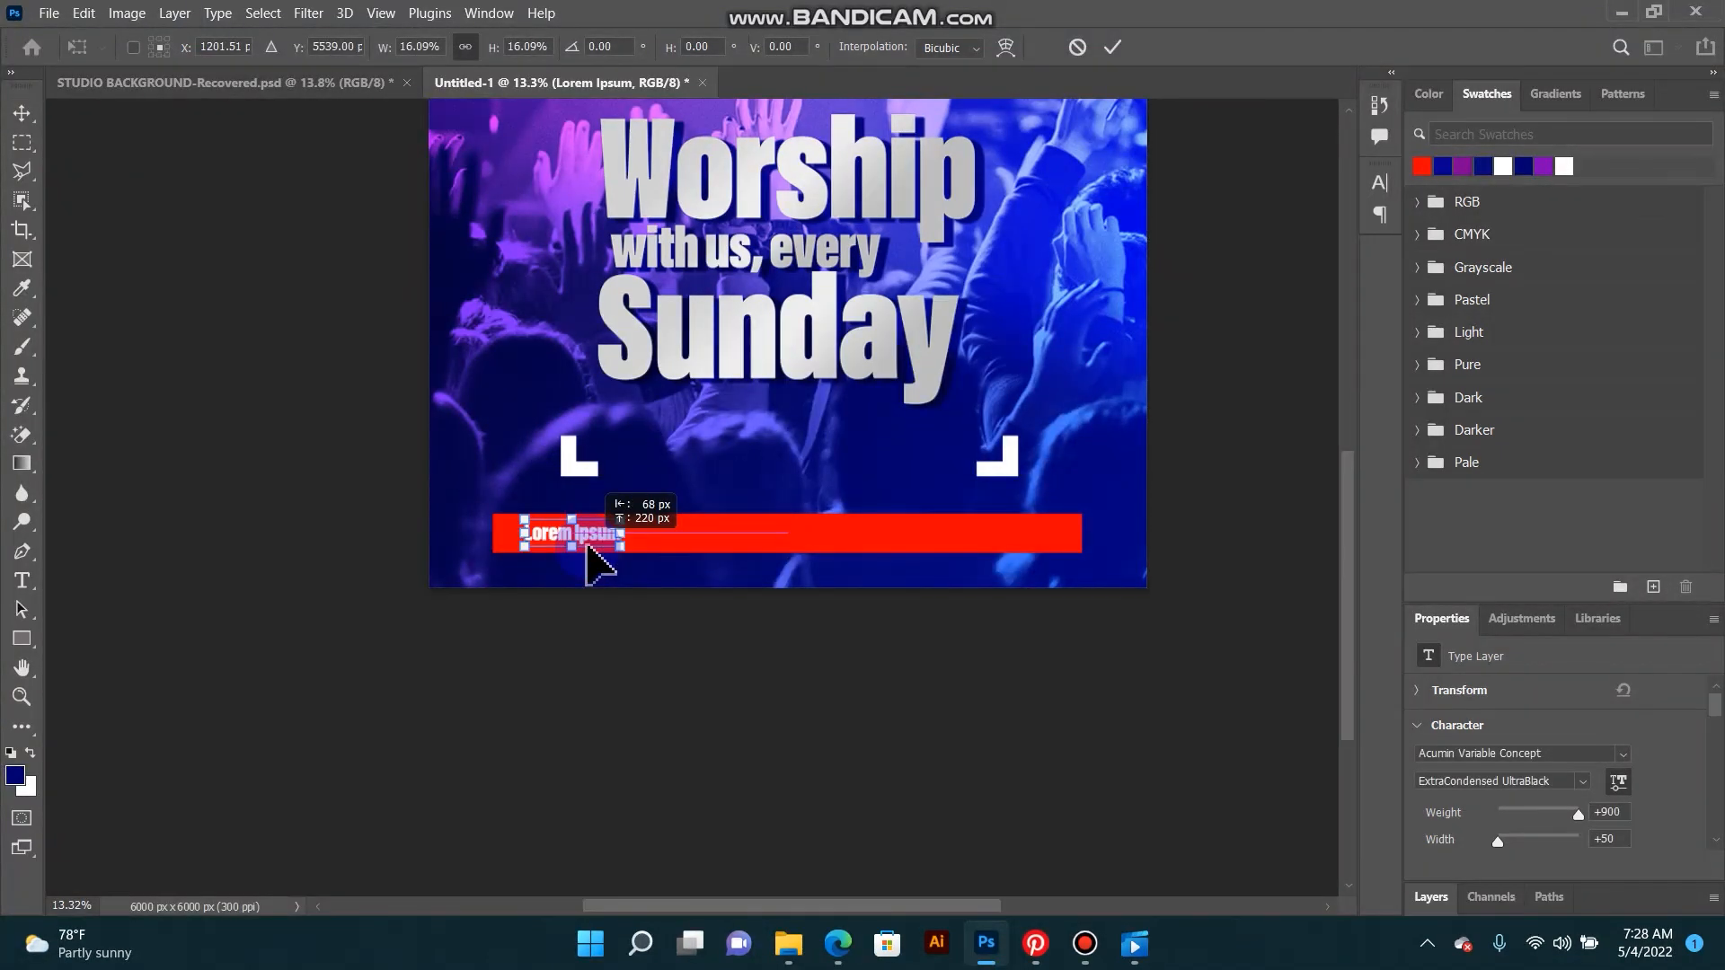
scroll(589, 546, up, 2)
click(744, 496)
Step: Replace the placeholder text on the red bar with "8:00am - 1:00pm"
click(22, 581)
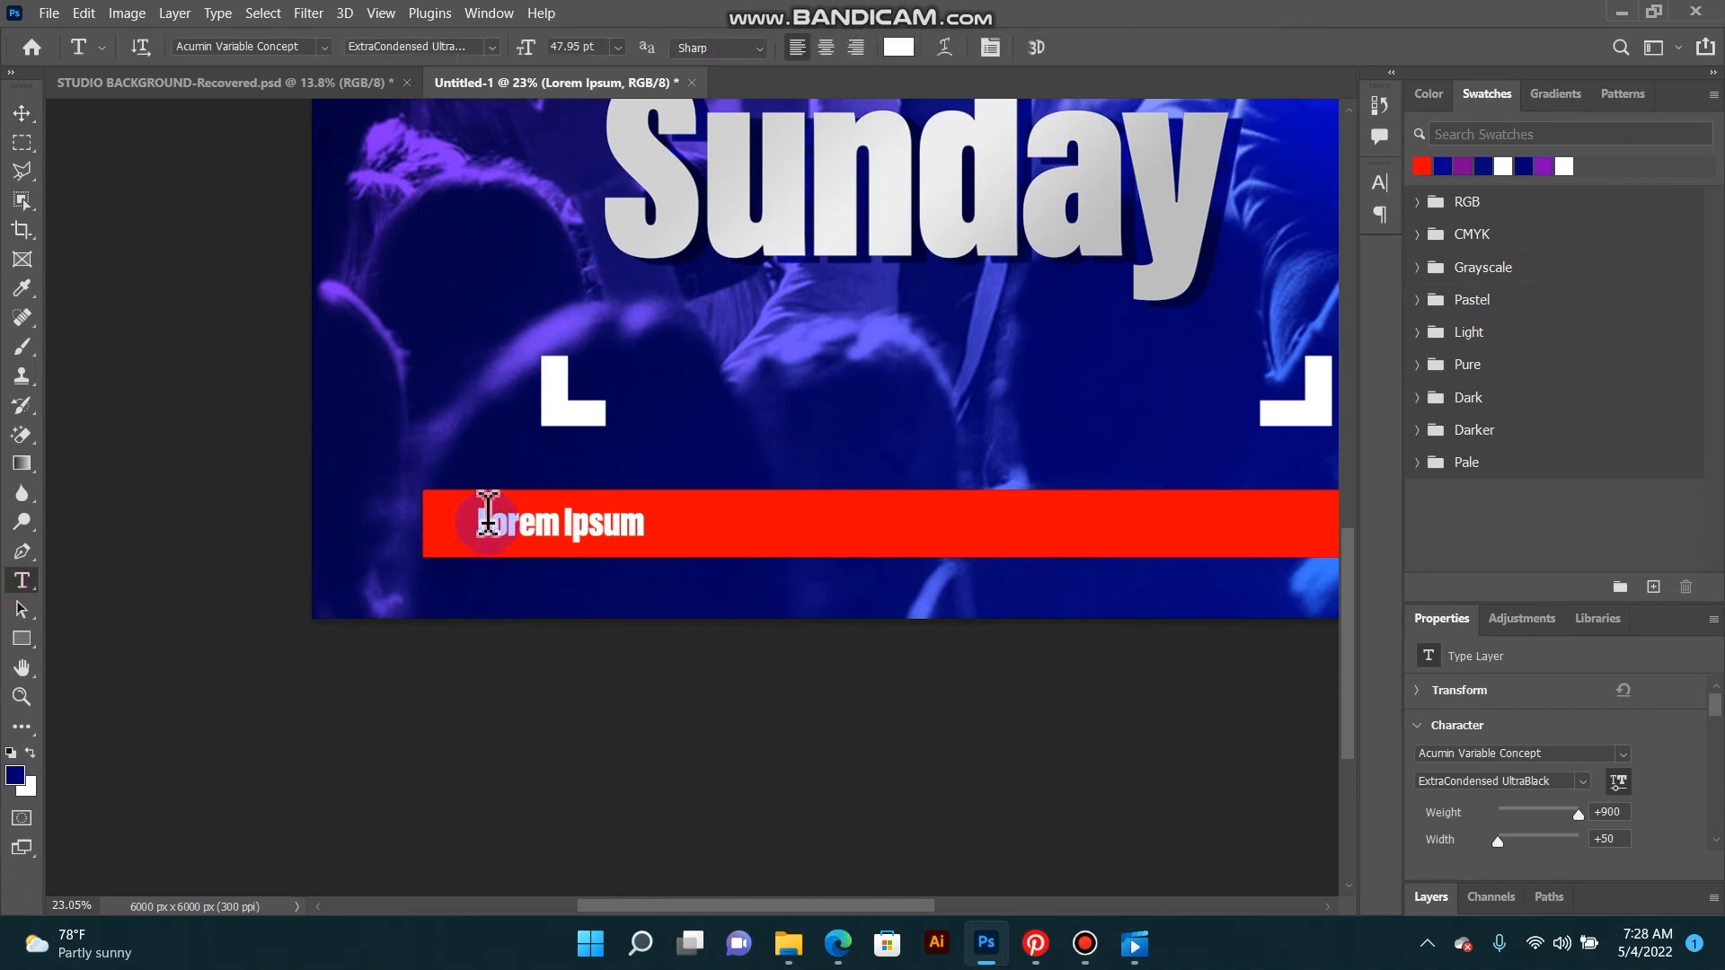
triple_click(508, 521)
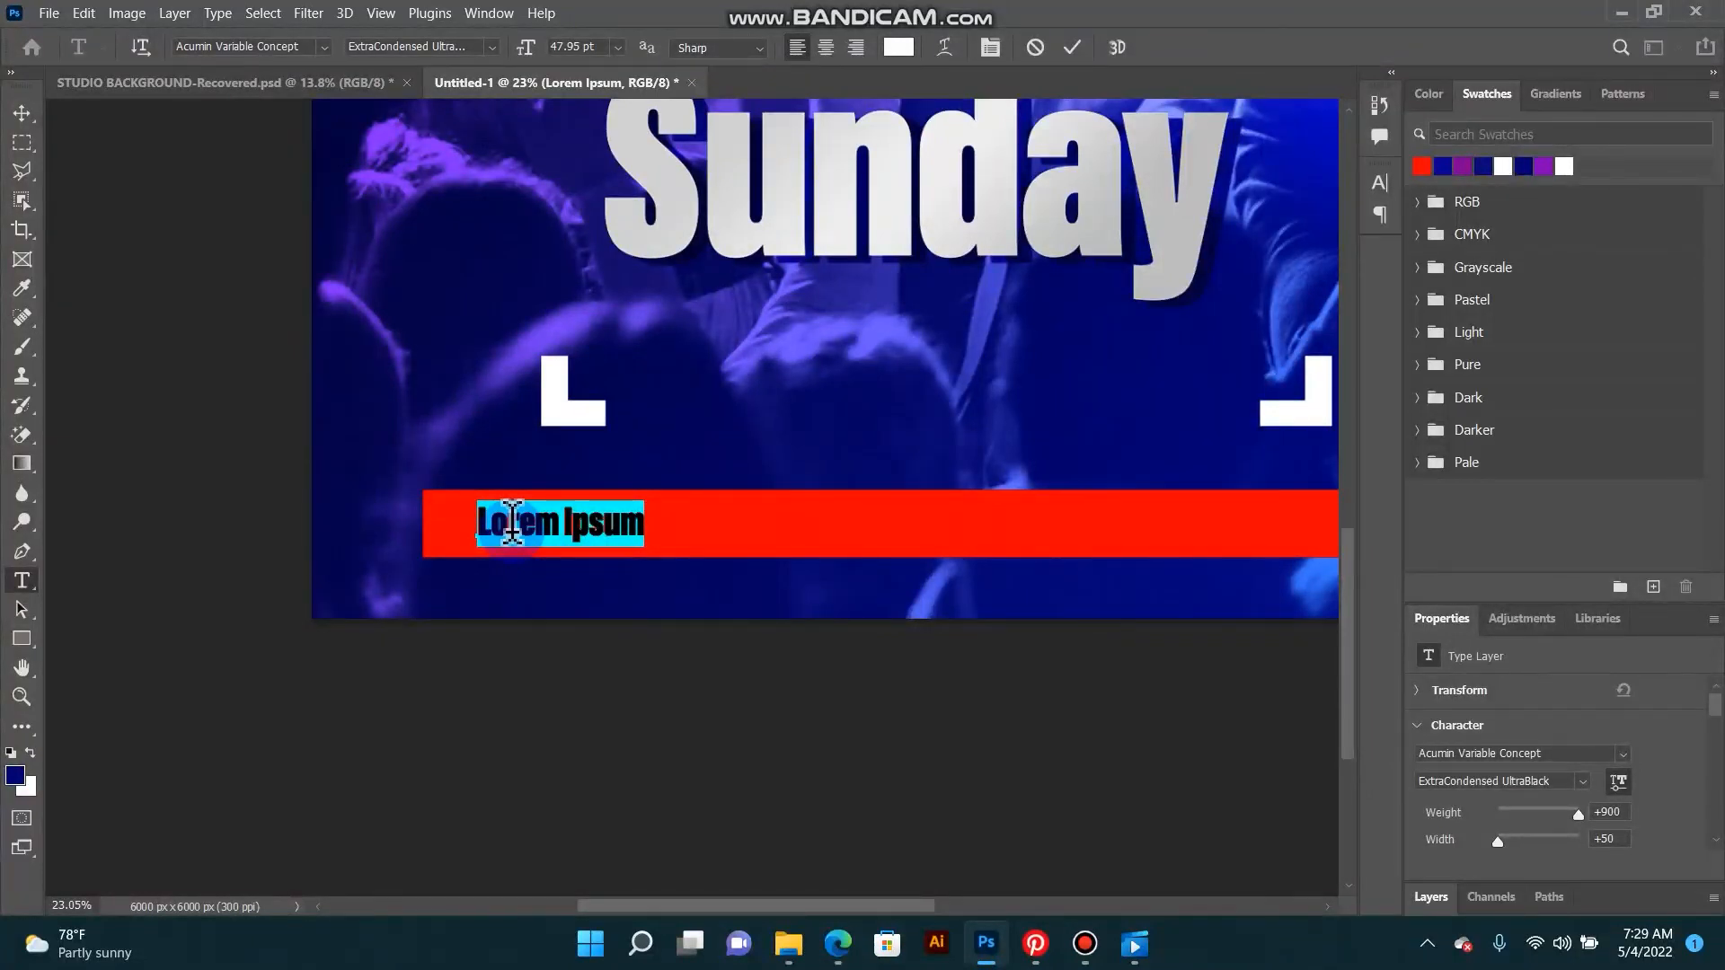
text(8:00am - 1:00pm)
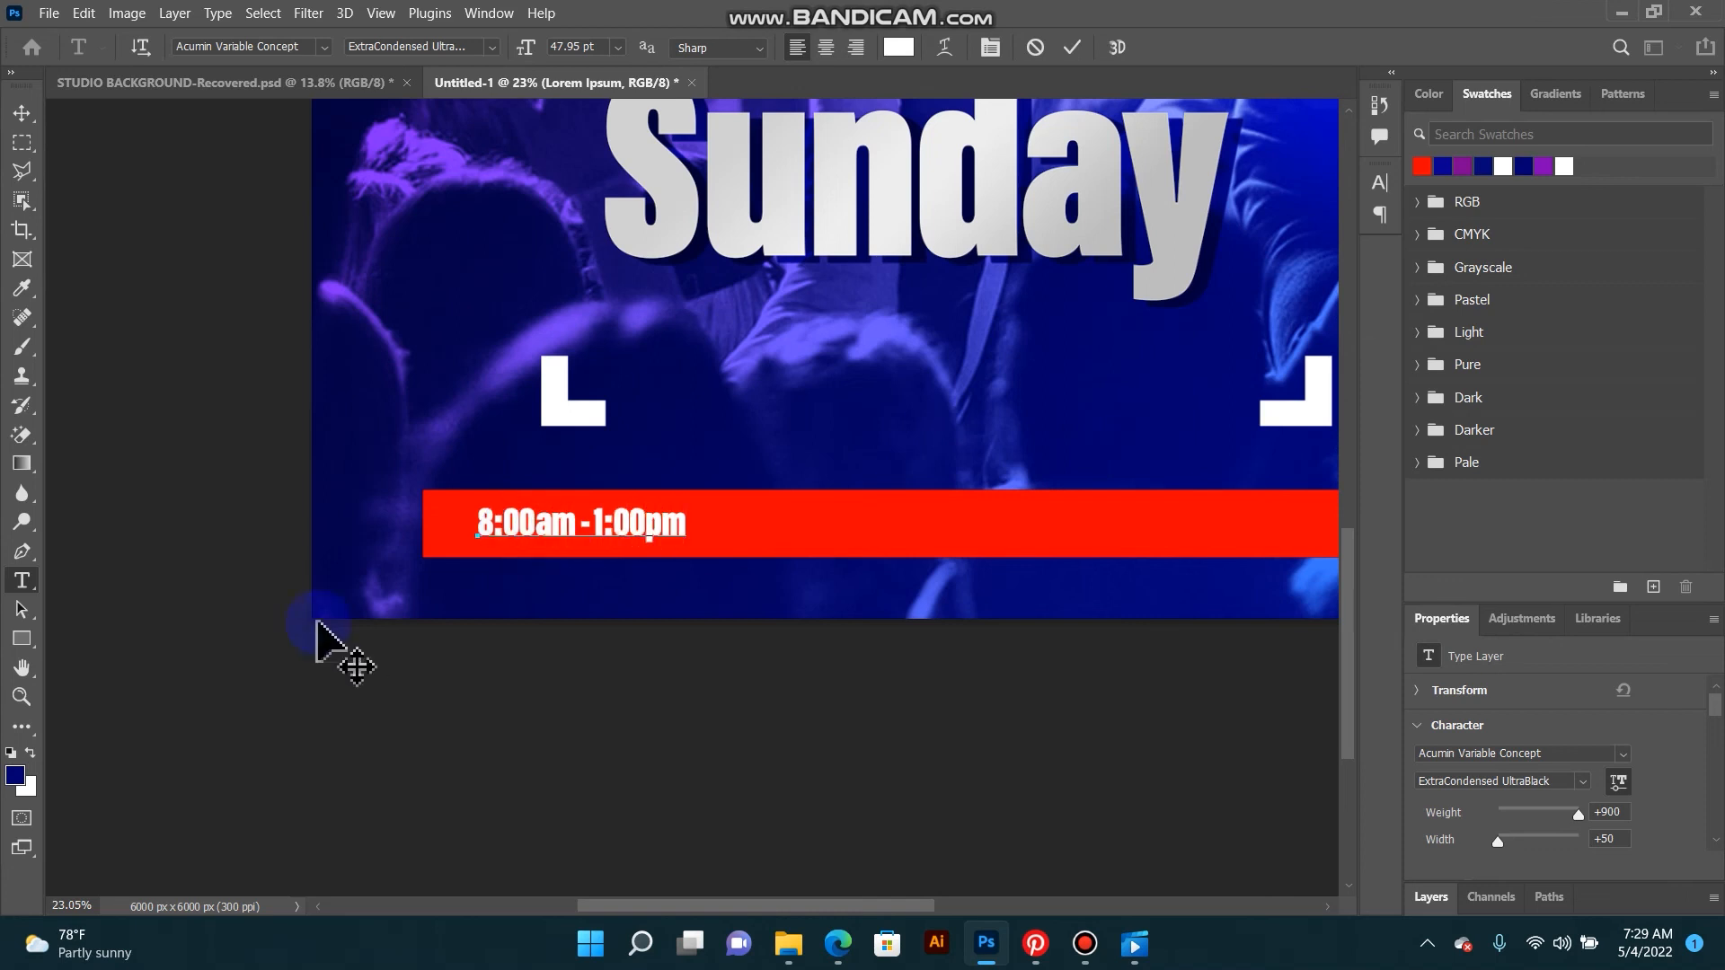
Step: Widen the letter spacing of the whole 8:00am - 1:00pm text
key(ctrl+a)
click(990, 47)
click(1261, 241)
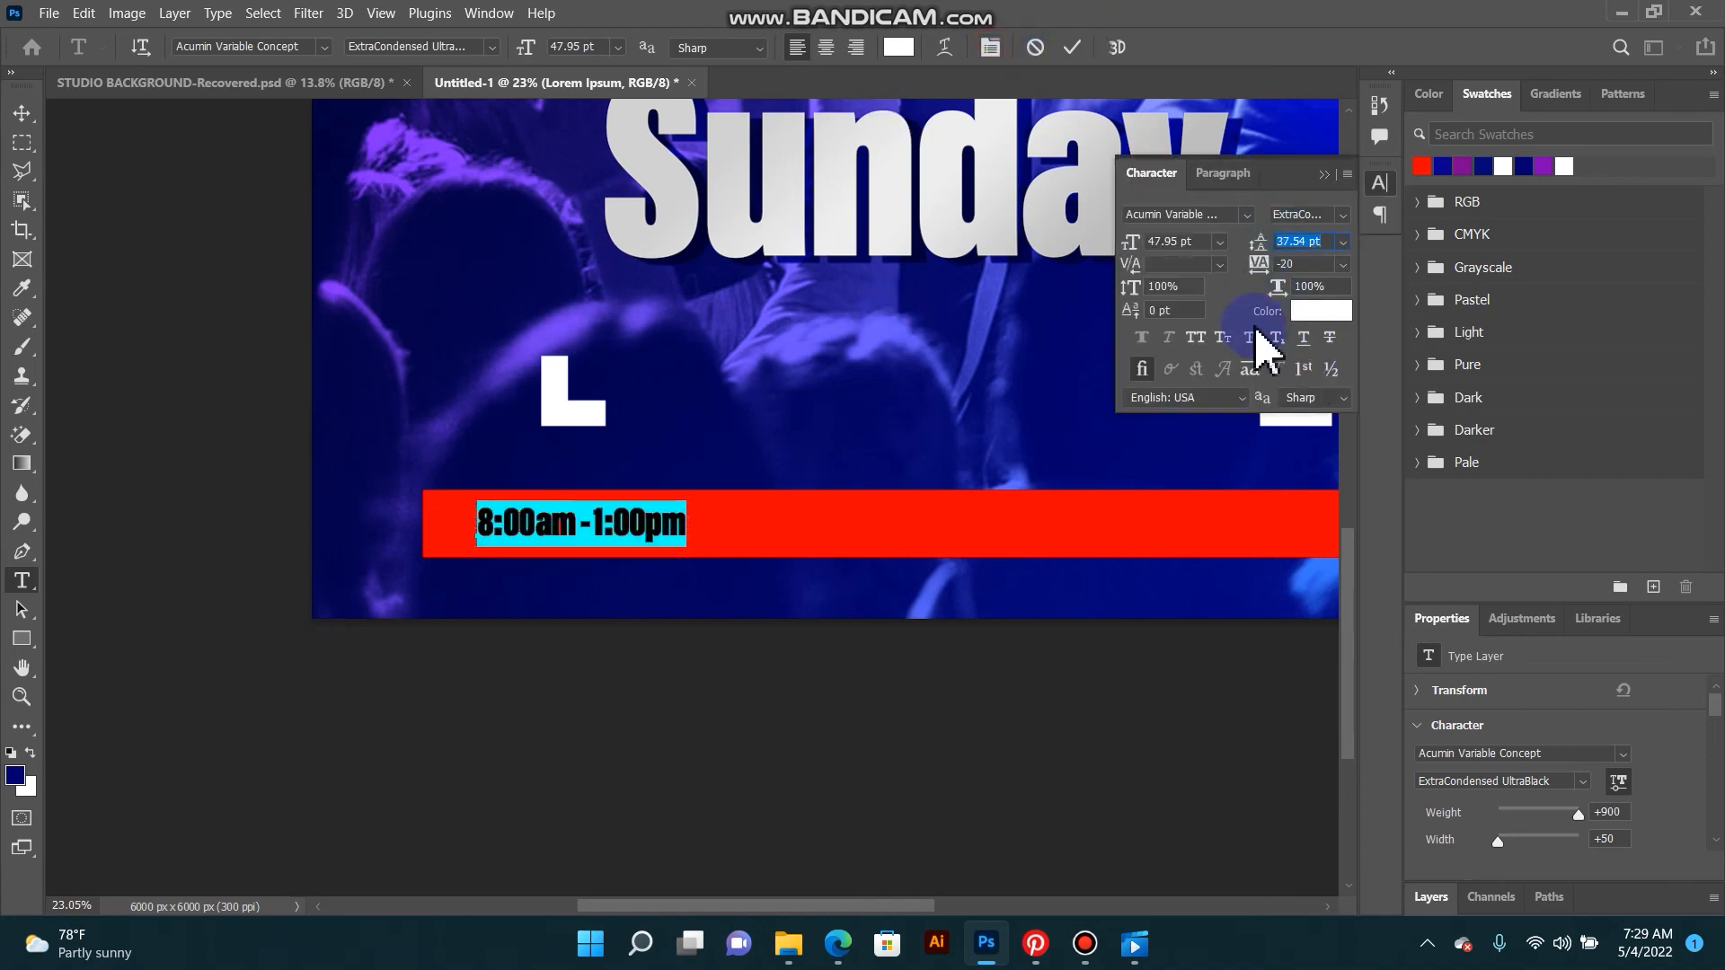
mouse_move(1258, 263)
mouse_down()
mouse_move(1276, 262)
mouse_move(1255, 265)
mouse_up()
click(1325, 176)
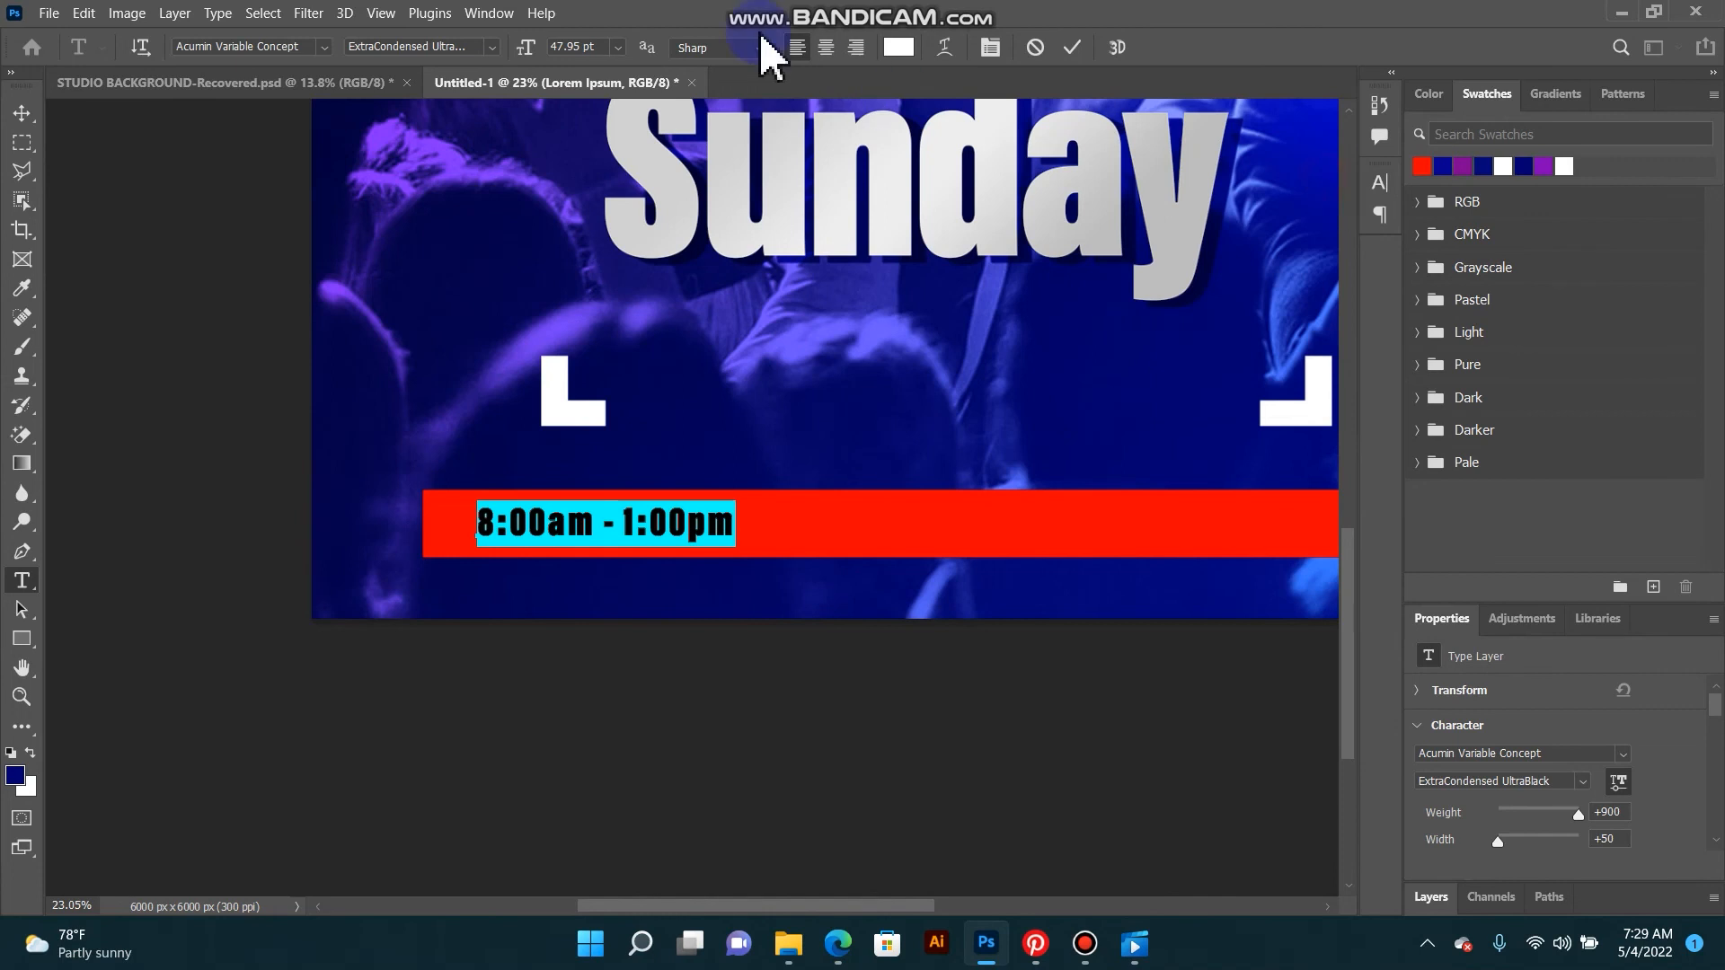
Step: Enlarge the 8:00am - 1:00pm text to about 148% and center it in the red bar
click(22, 114)
key(ctrl+t)
drag(735, 481, 866, 455)
drag(854, 531, 997, 537)
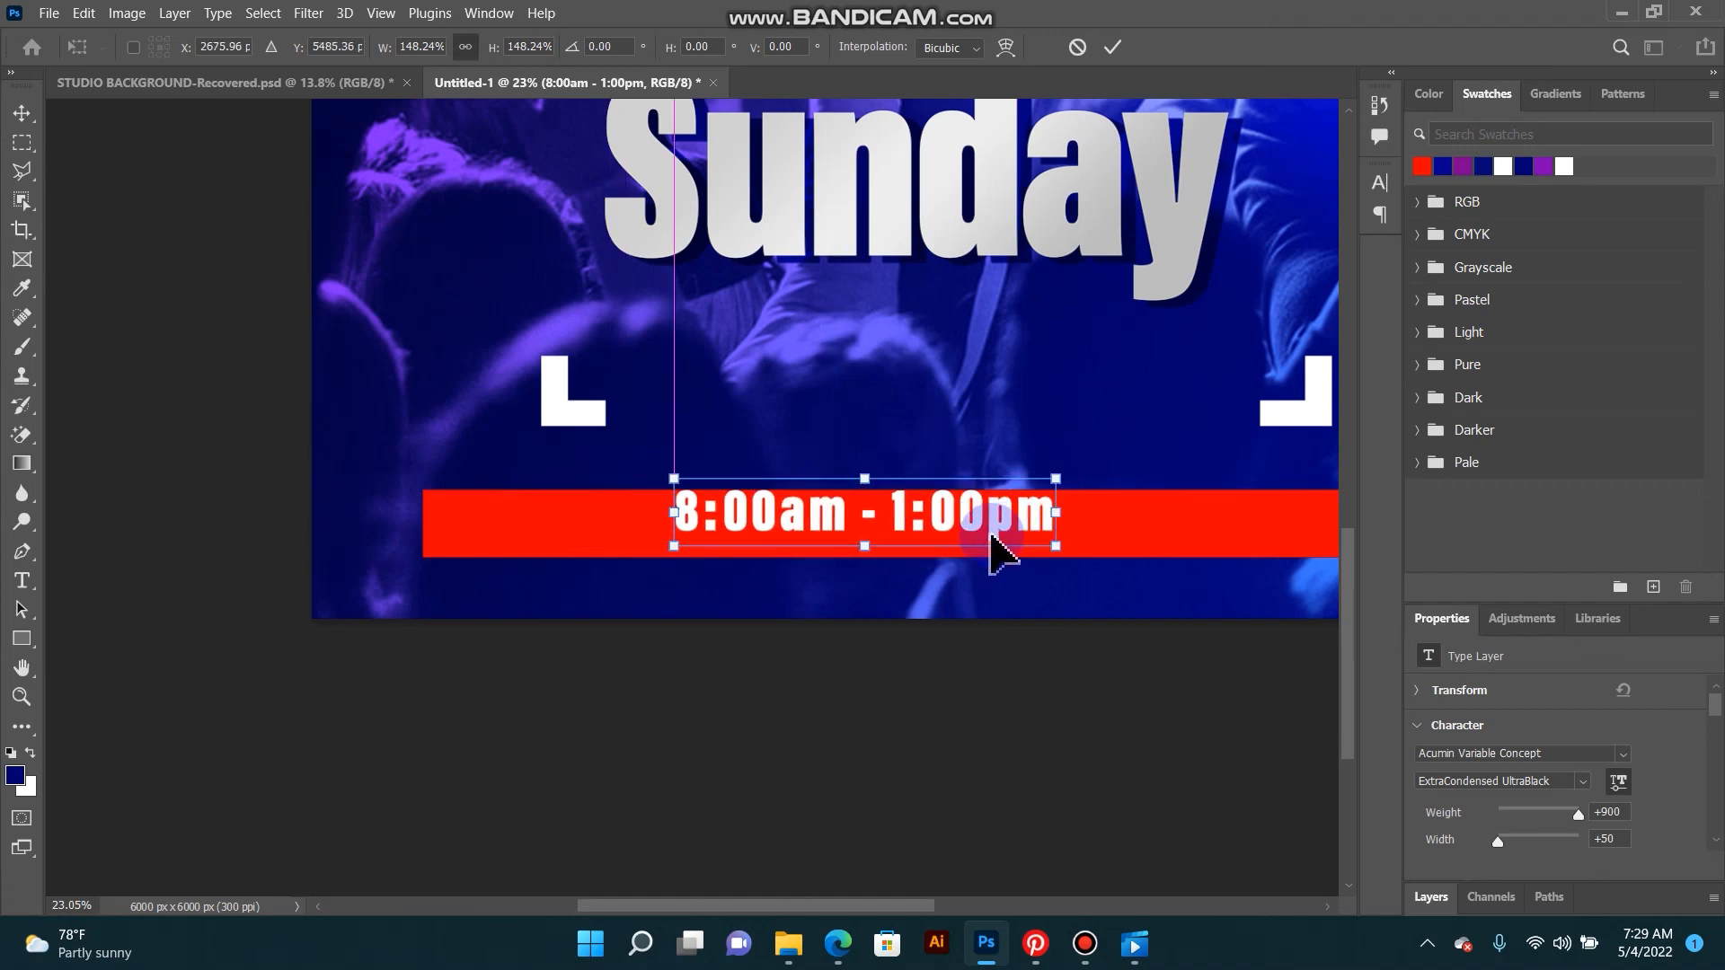
scroll(1003, 532, down, 2)
key(Return)
drag(1010, 501, 899, 469)
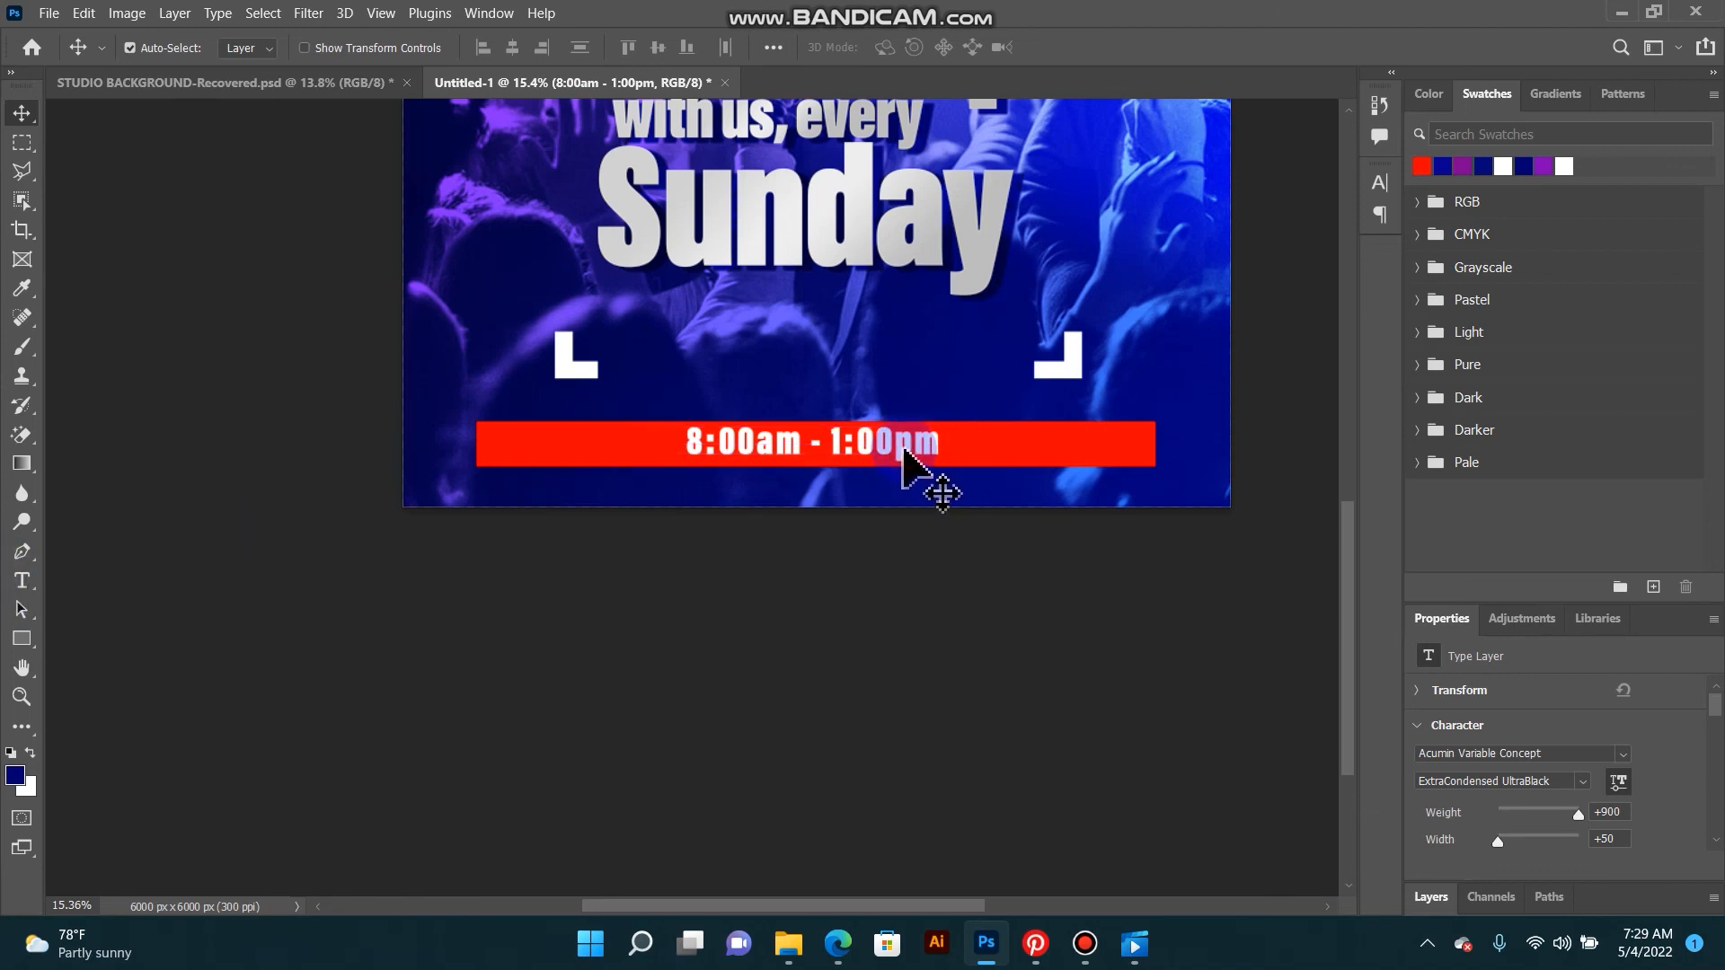
Step: Select the 8:00am - 1:00pm text and its red bar and move them up together between the lower corner brackets
scroll(903, 449, down, 5)
scroll(1024, 440, up, 3)
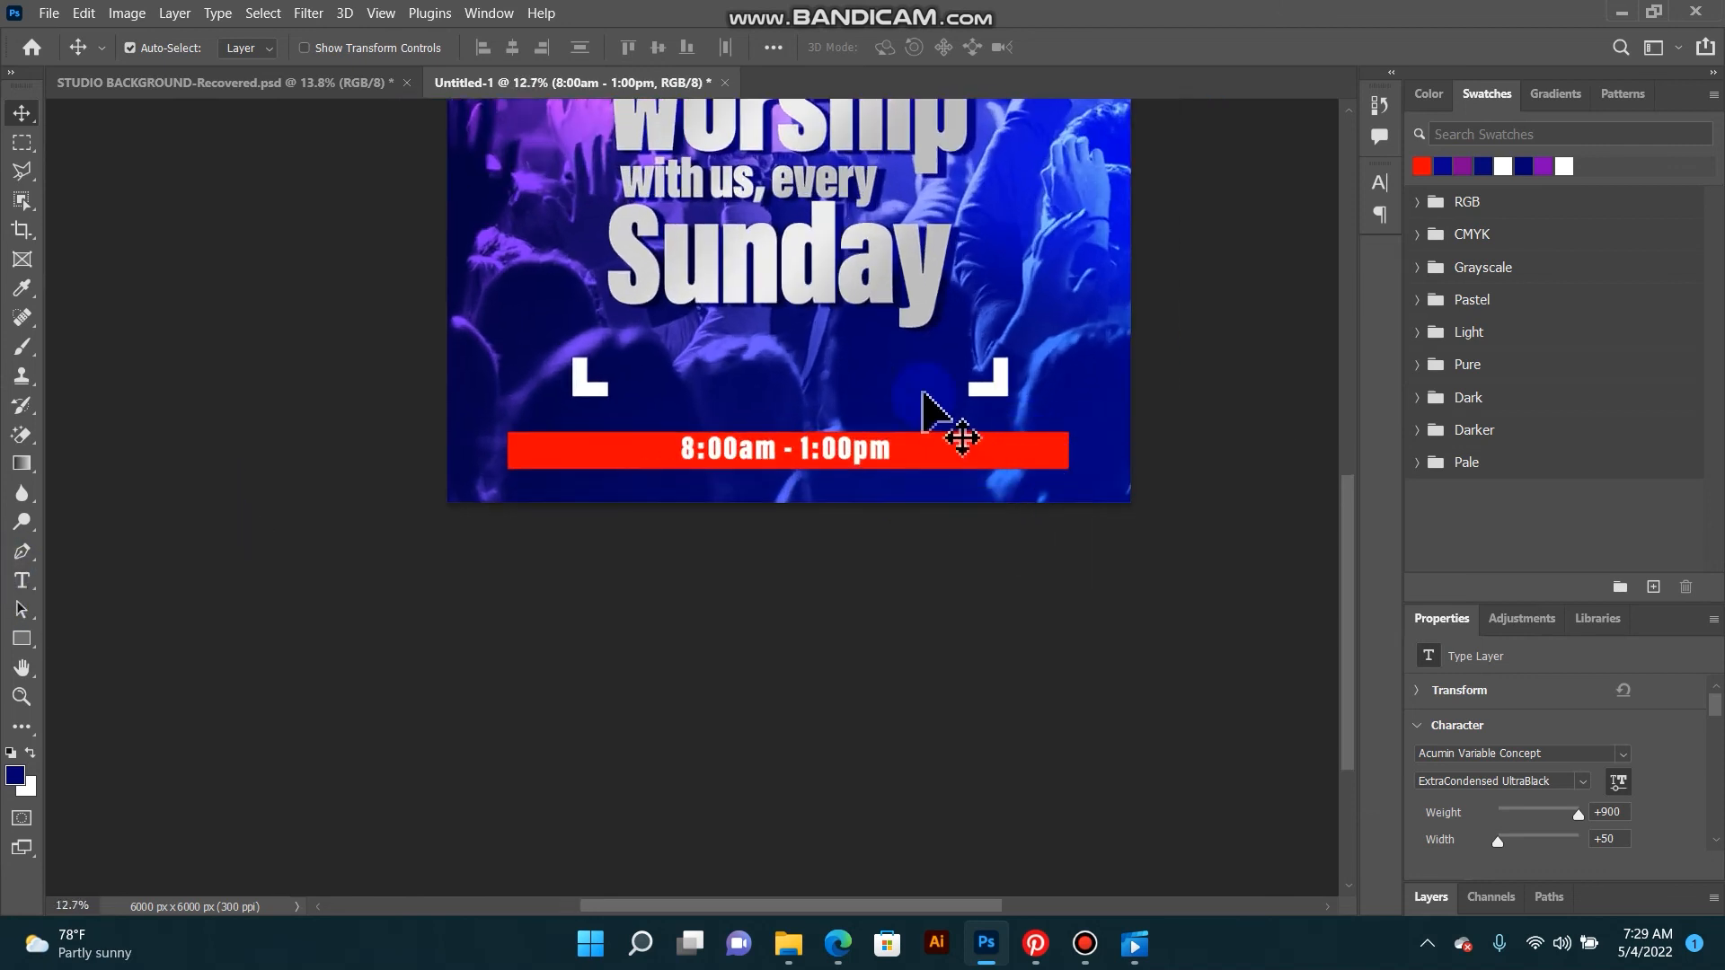
scroll(922, 393, down, 8)
scroll(800, 450, up, 5)
mouse_move(1001, 433)
mouse_down()
mouse_move(914, 505)
mouse_move(997, 435)
mouse_up()
right_click(911, 486)
click(960, 494)
right_click(966, 486)
shift+click(982, 494)
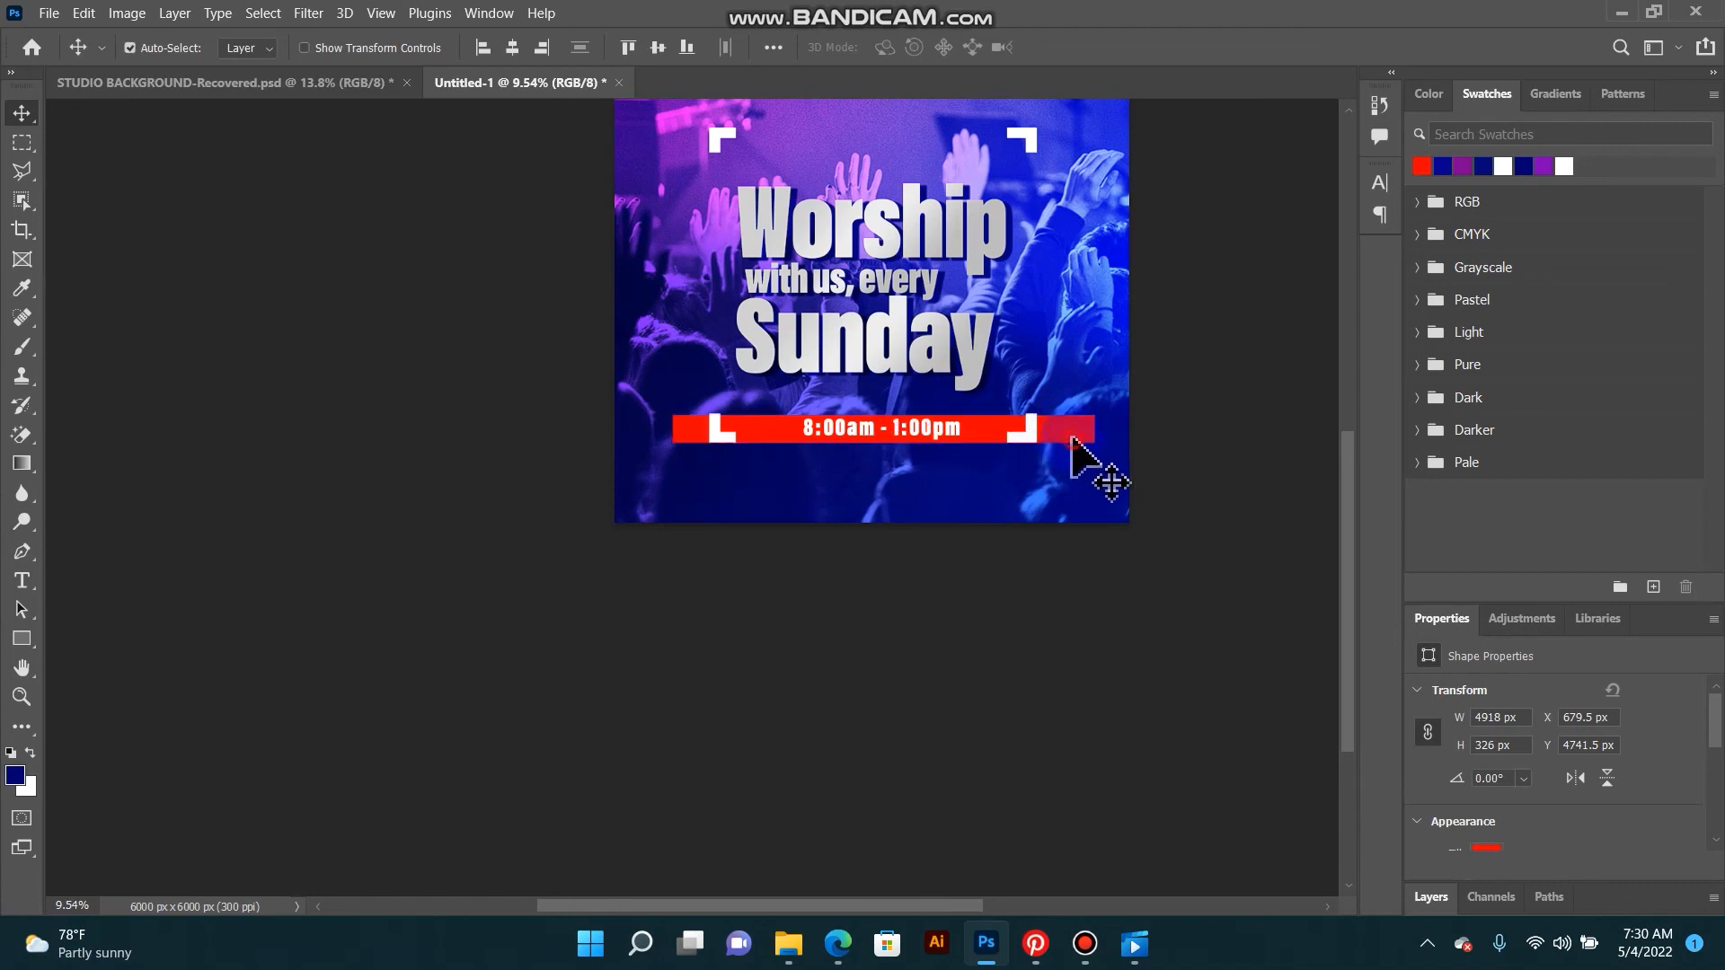
Step: Scale the red bar down to about 3817 px wide so its ends meet the outer edges of the corner brackets
right_click(1073, 432)
click(1105, 446)
key(ctrl+t)
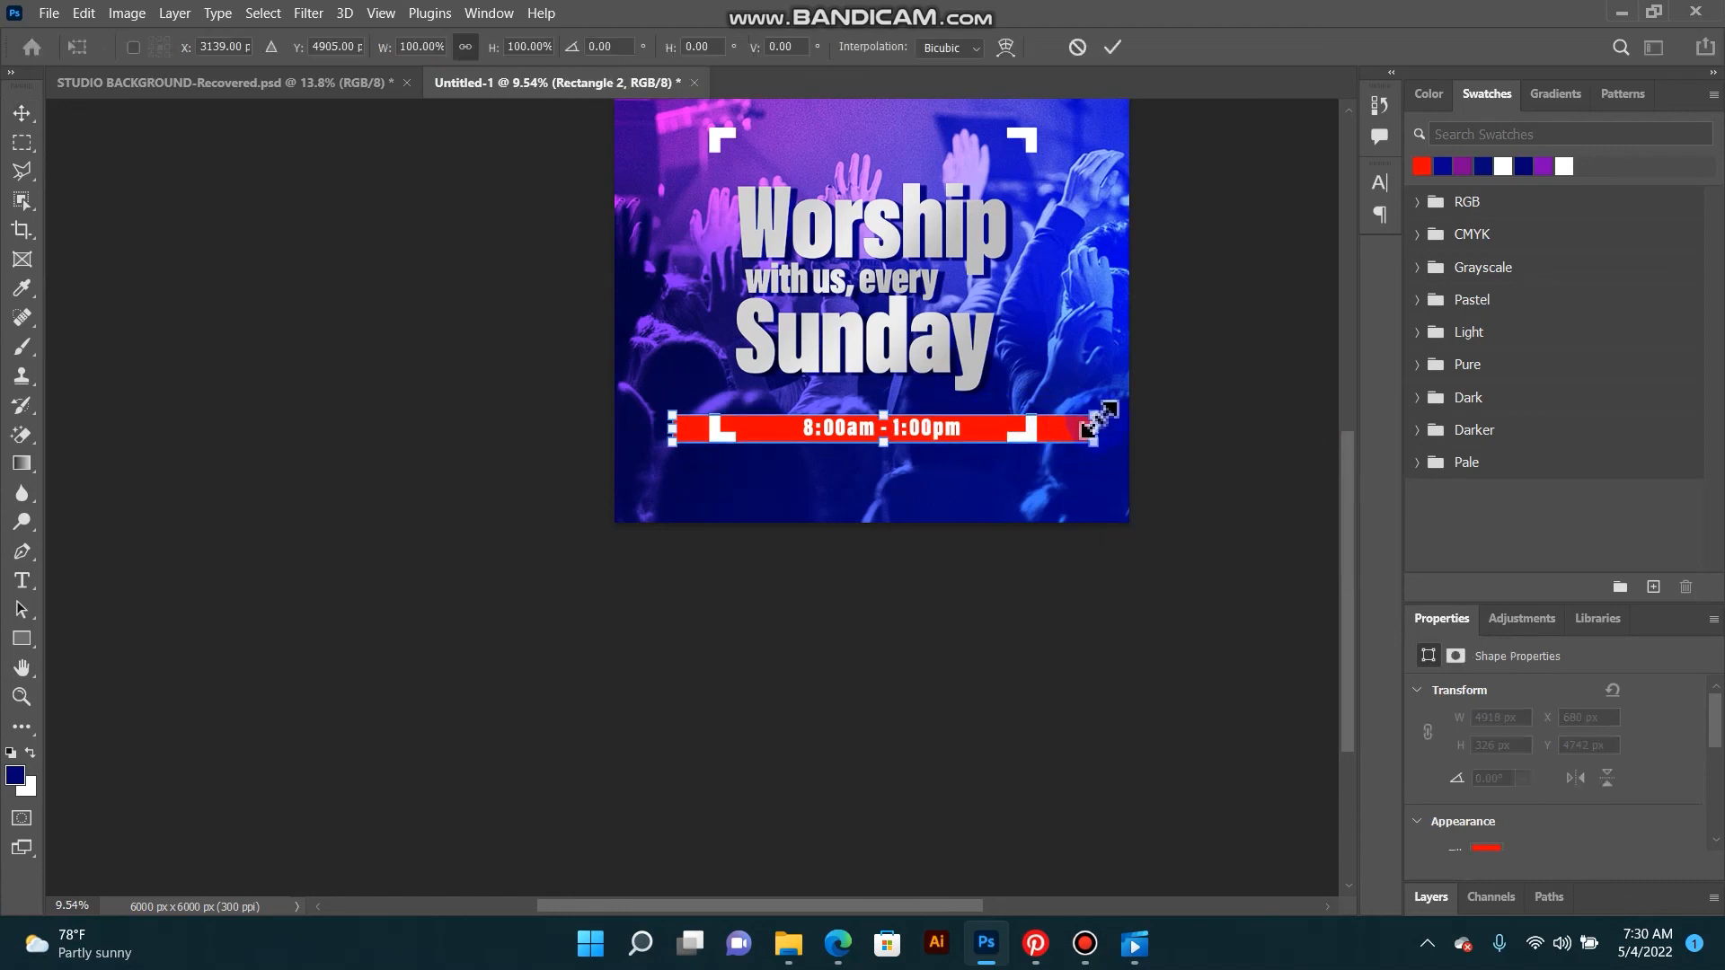
drag(1094, 435, 1036, 431)
drag(666, 432, 710, 431)
key(Return)
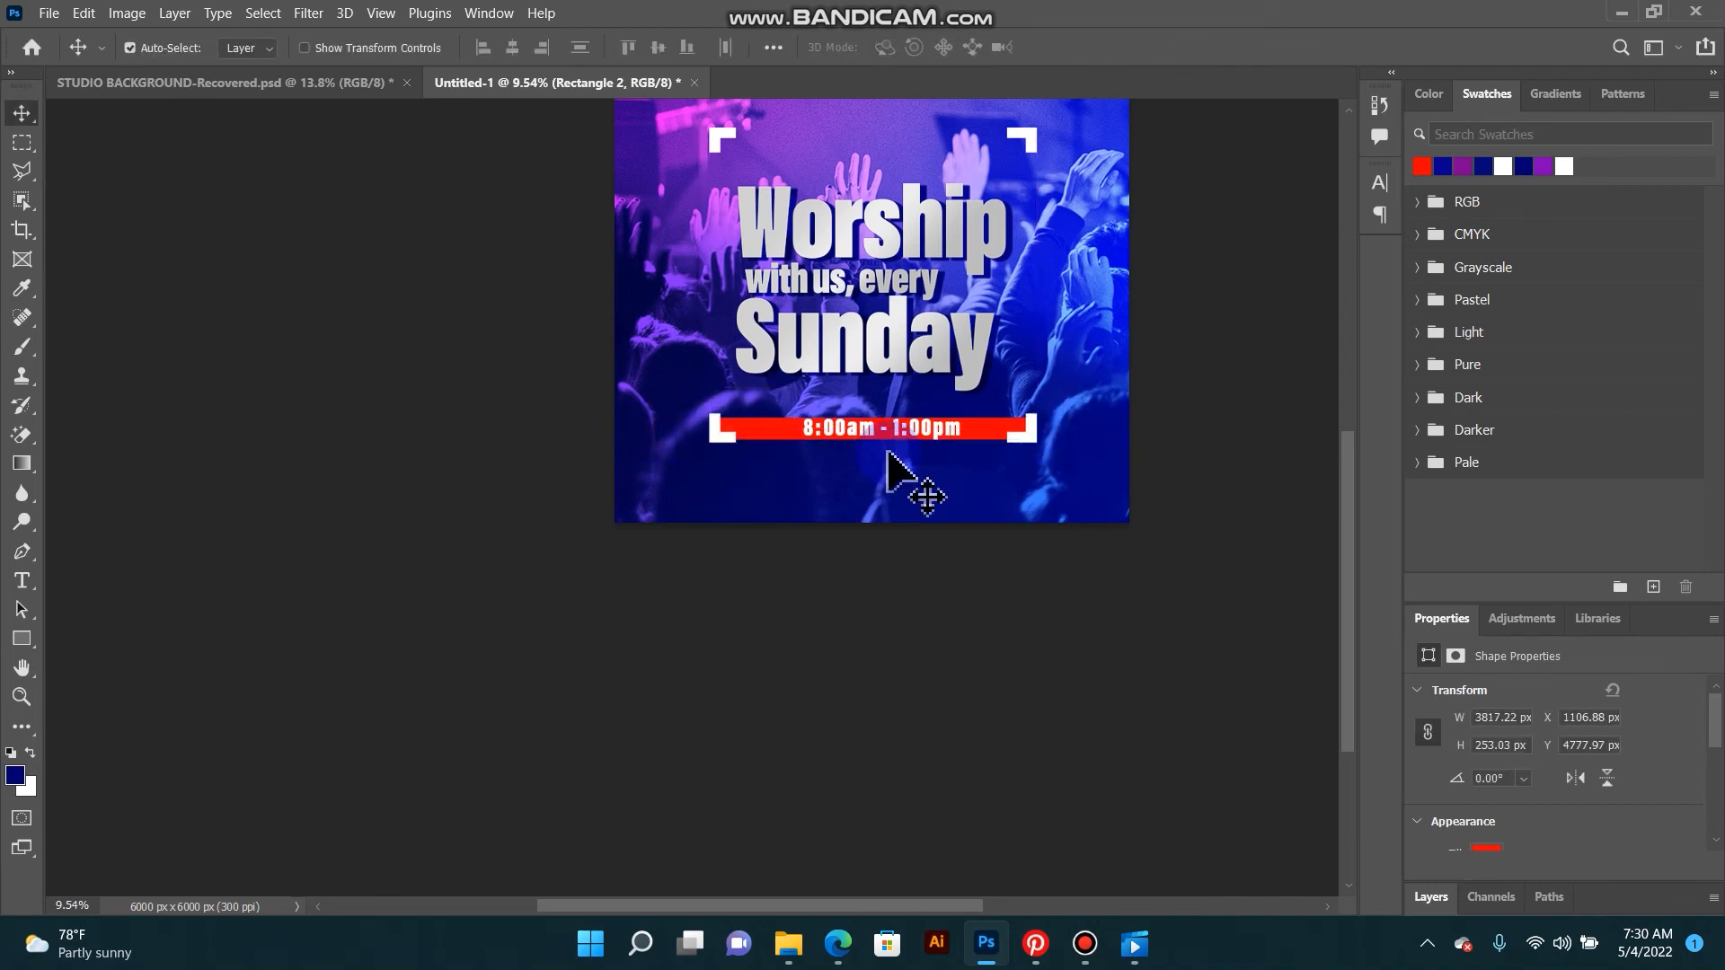
Step: Stretch the red bar to about 362 px high and shift it vertically to line up with the lower corner brackets
mouse_move(773, 589)
mouse_down()
mouse_move(691, 557)
mouse_move(751, 585)
mouse_up()
scroll(751, 524, down, 3)
scroll(768, 522, up, 8)
key(ctrl+t)
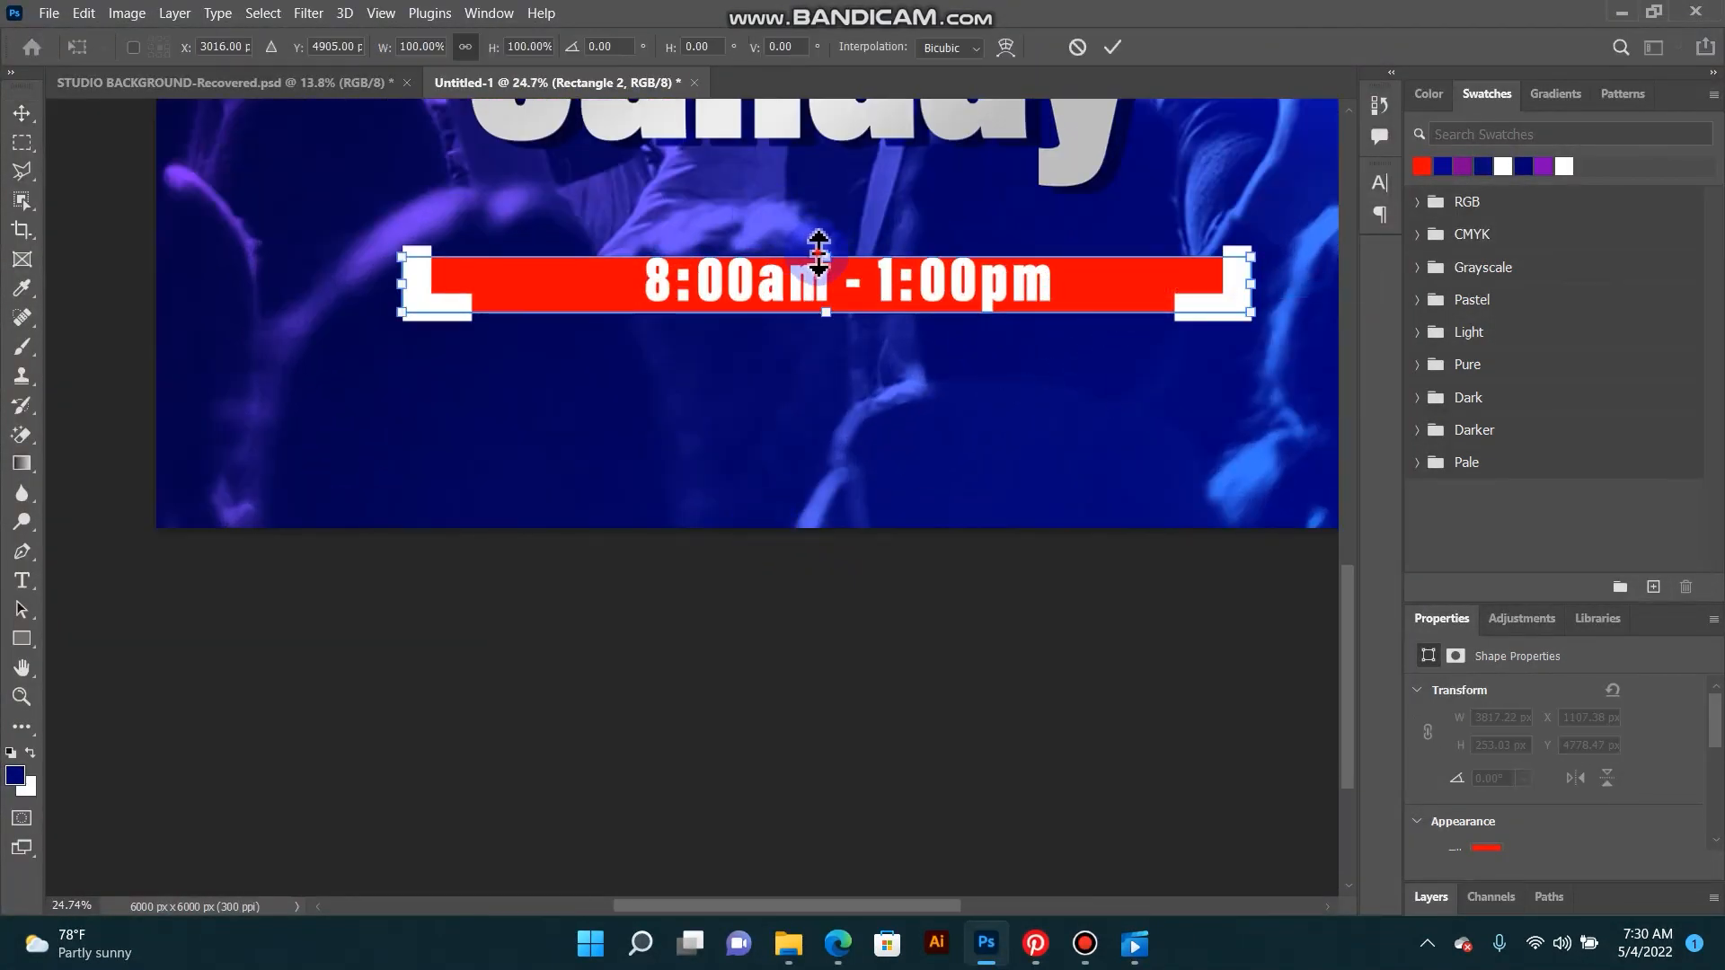
drag(818, 253, 818, 230)
double_click(906, 262)
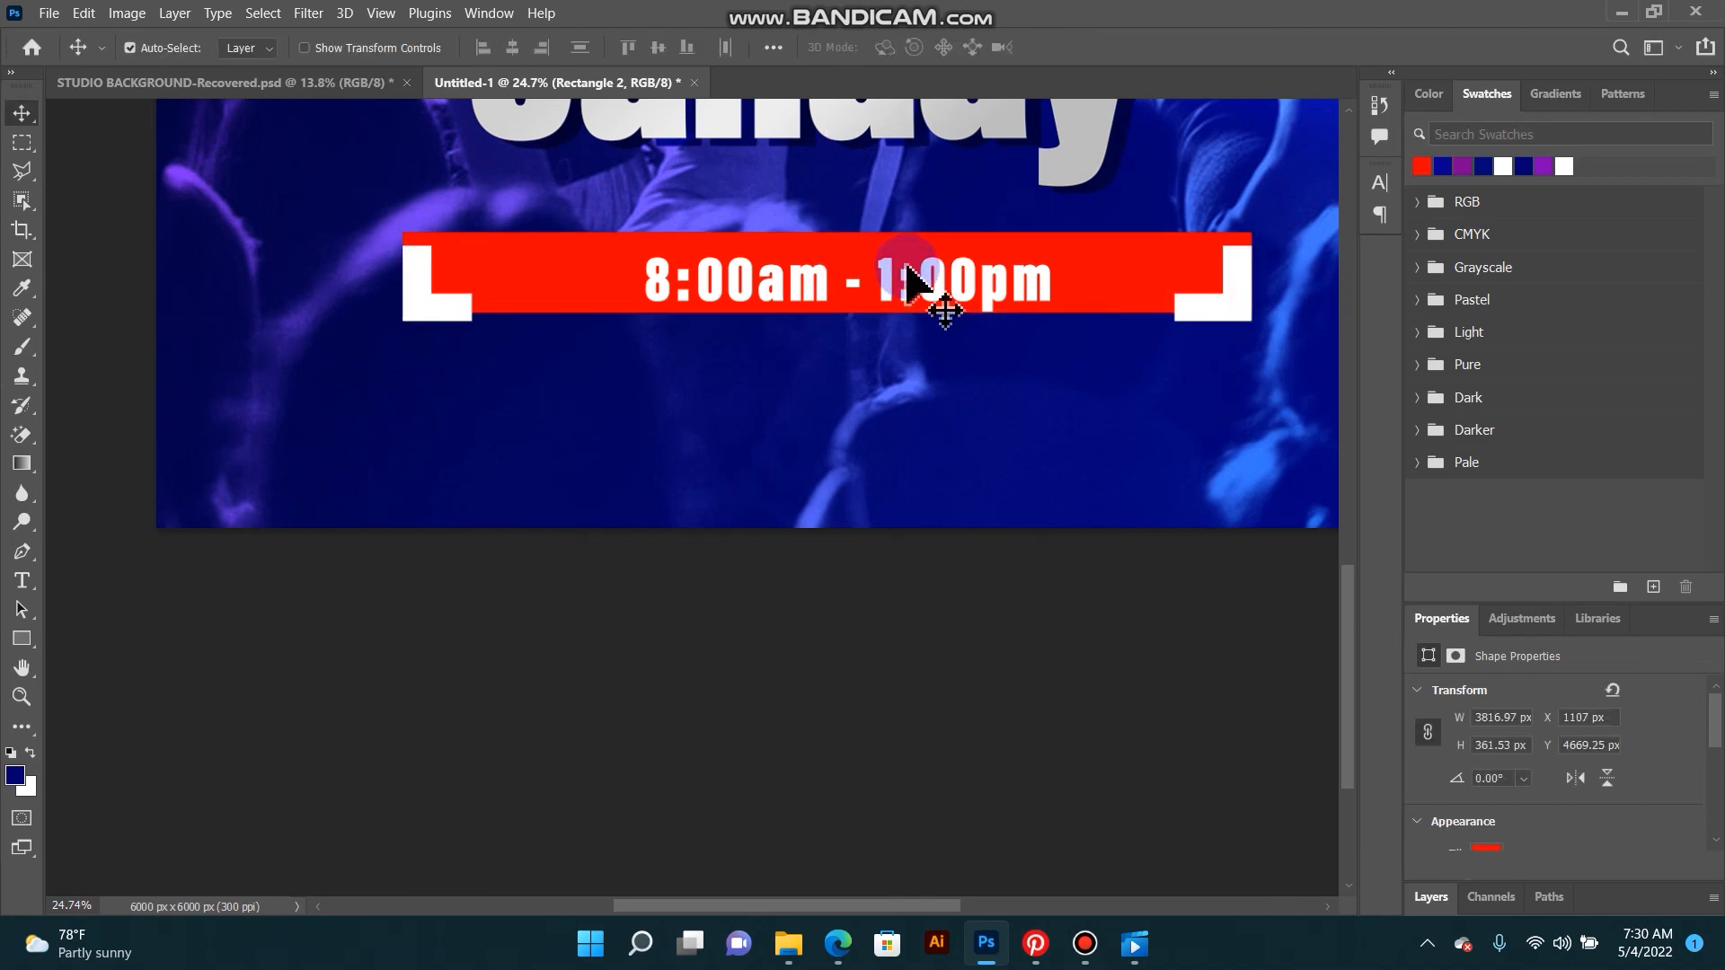
drag(909, 270, 909, 282)
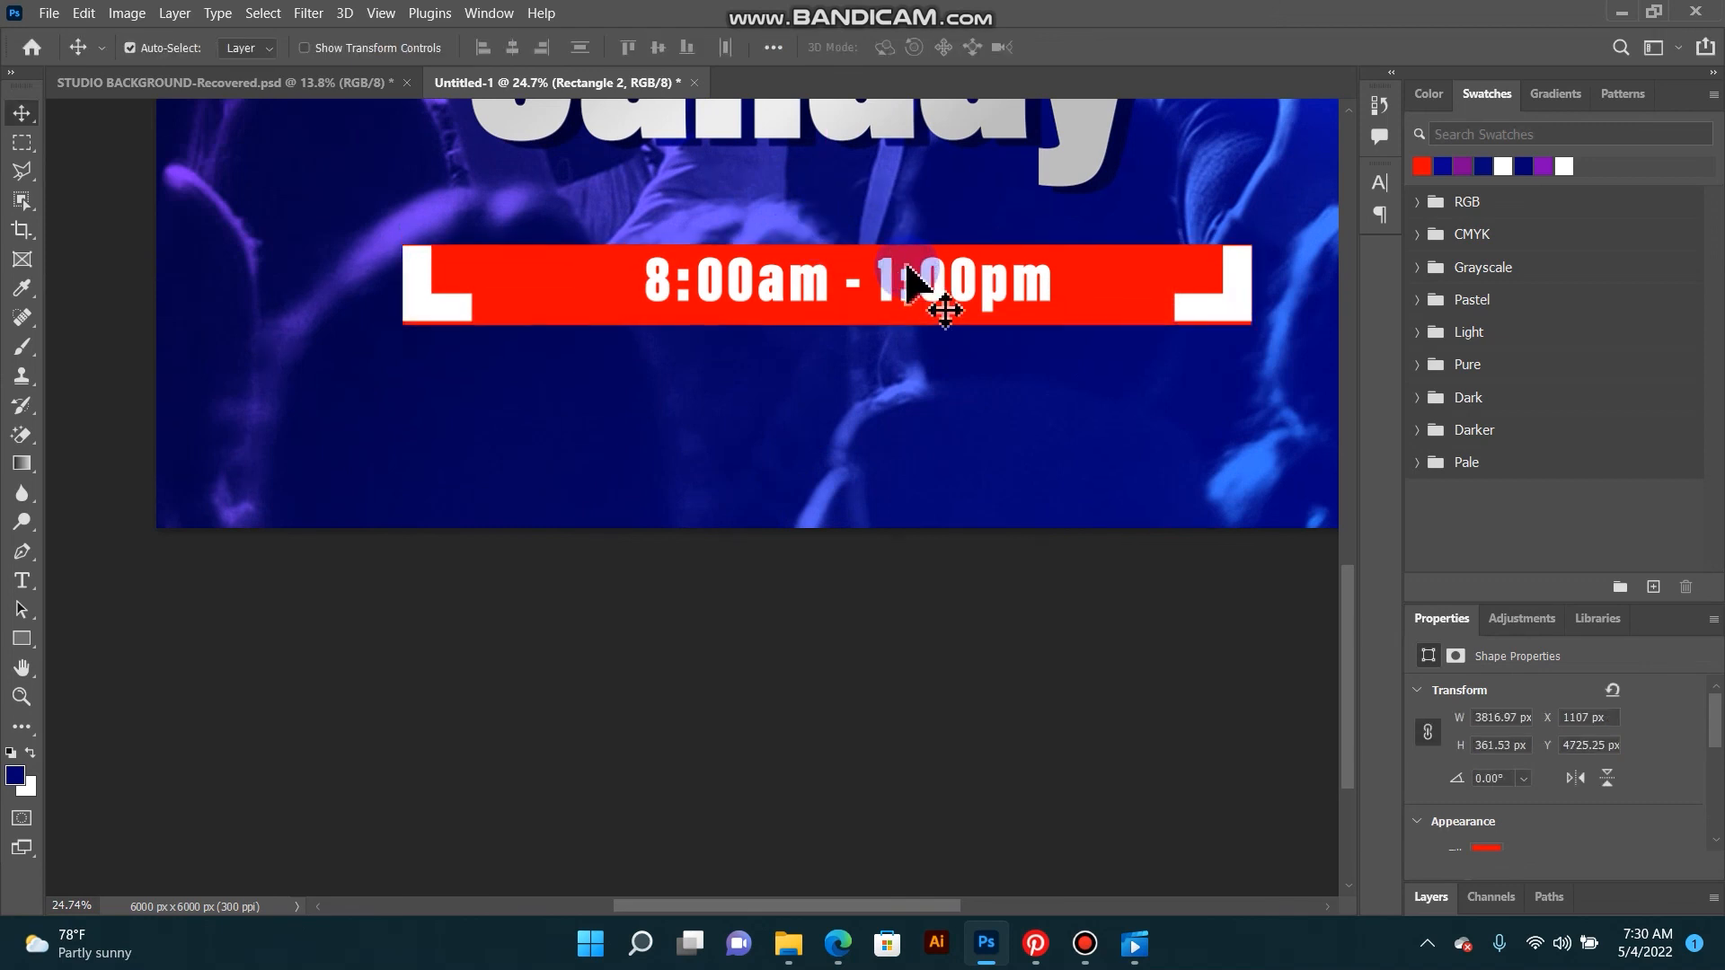
key(Up)
key(Up)
key(Up)
key(Up)
key(Up)
scroll(907, 270, down, 5)
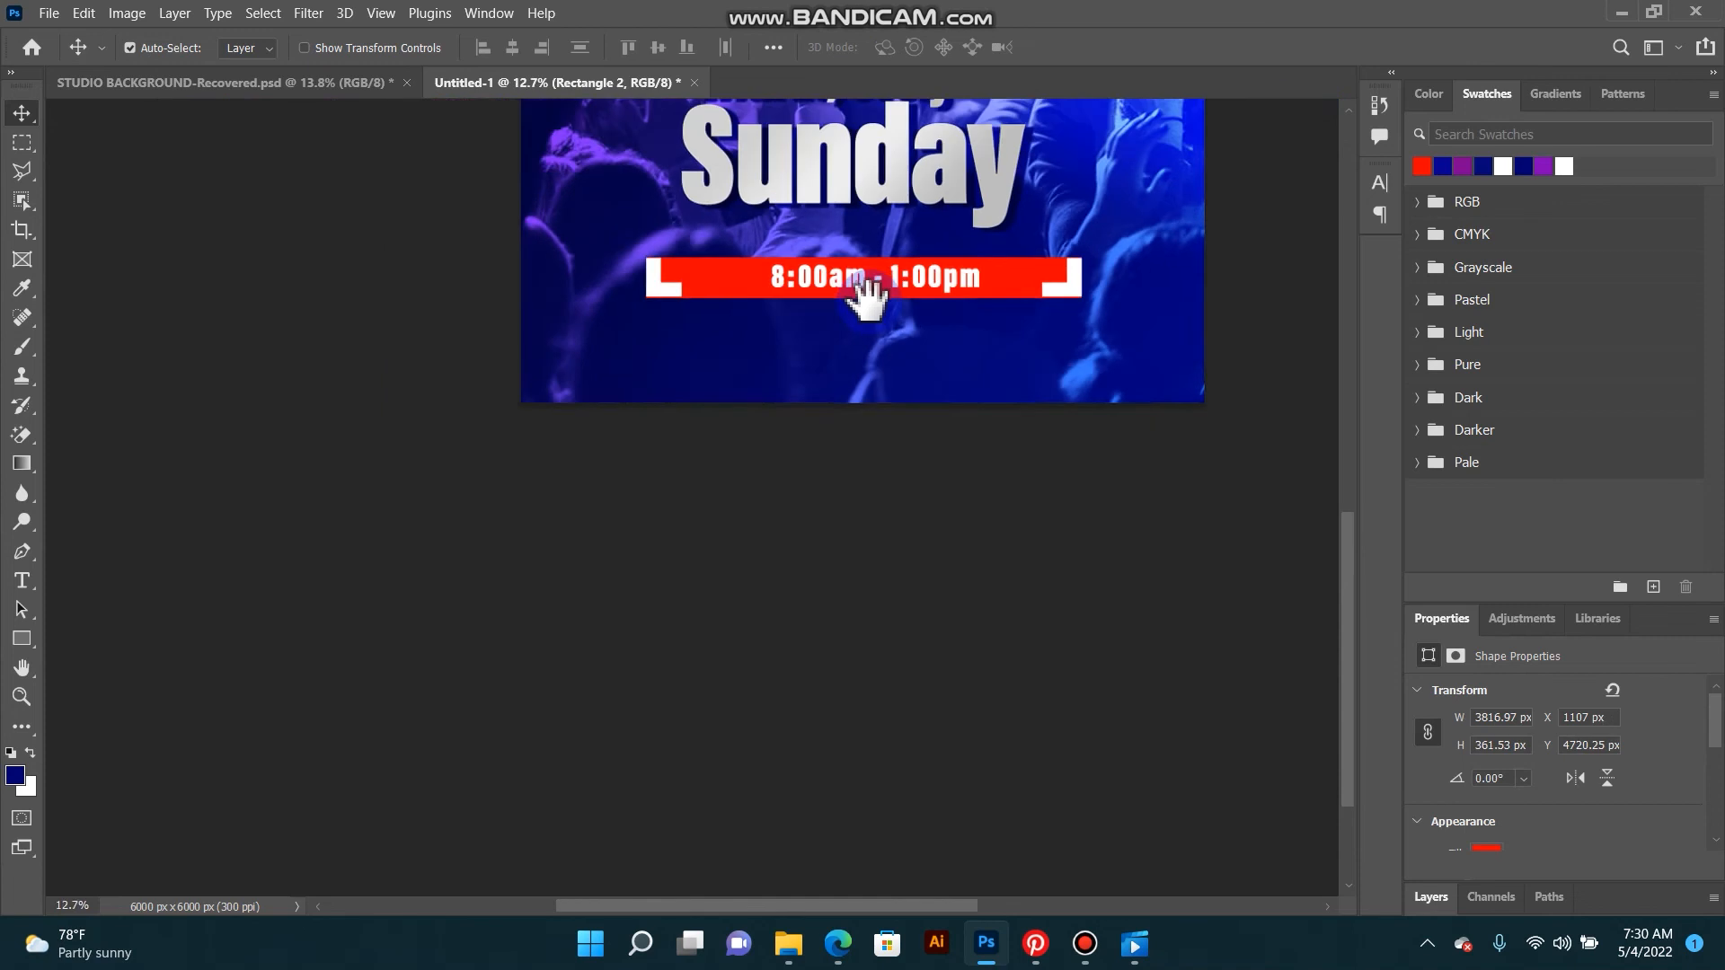
scroll(831, 283, up, 2)
Step: Enlarge the 8:00am - 1:00pm text slightly within the red bar
right_click(912, 277)
click(933, 294)
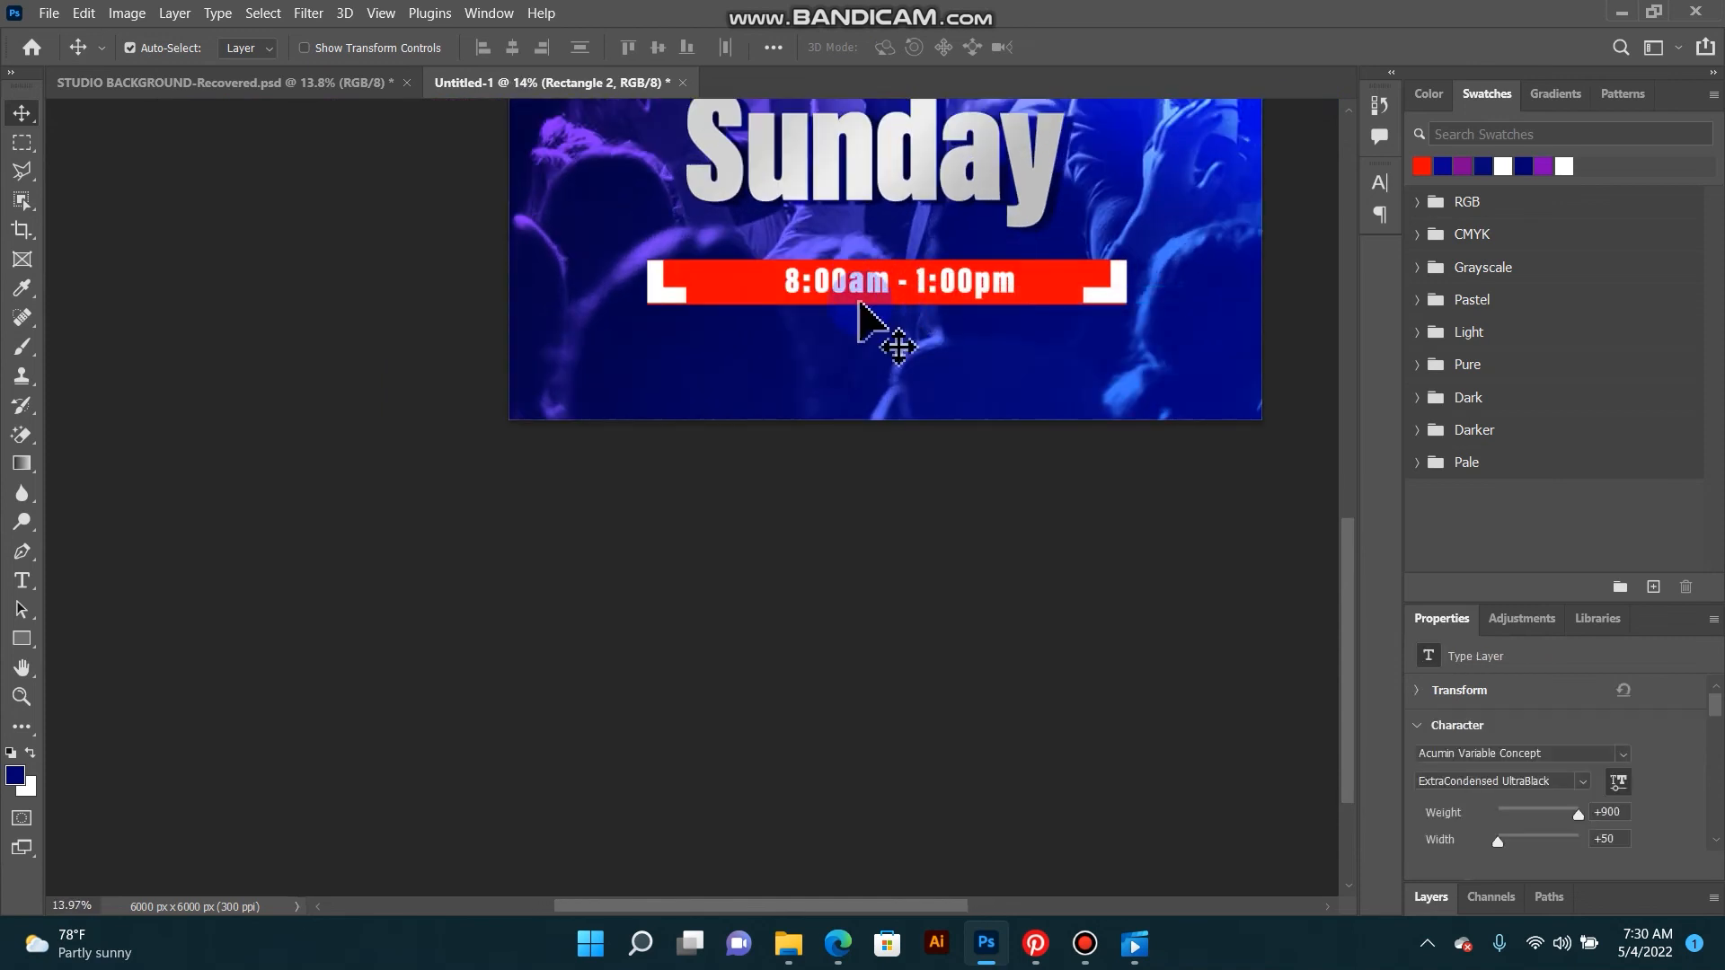
key(ctrl+t)
drag(778, 300, 742, 298)
drag(1015, 261, 1024, 258)
key(Return)
Step: Align the horizontal centers of the 8:00am - 1:00pm text and the red bar
right_click(1038, 275)
shift+click(1063, 296)
click(510, 47)
scroll(781, 404, down, 6)
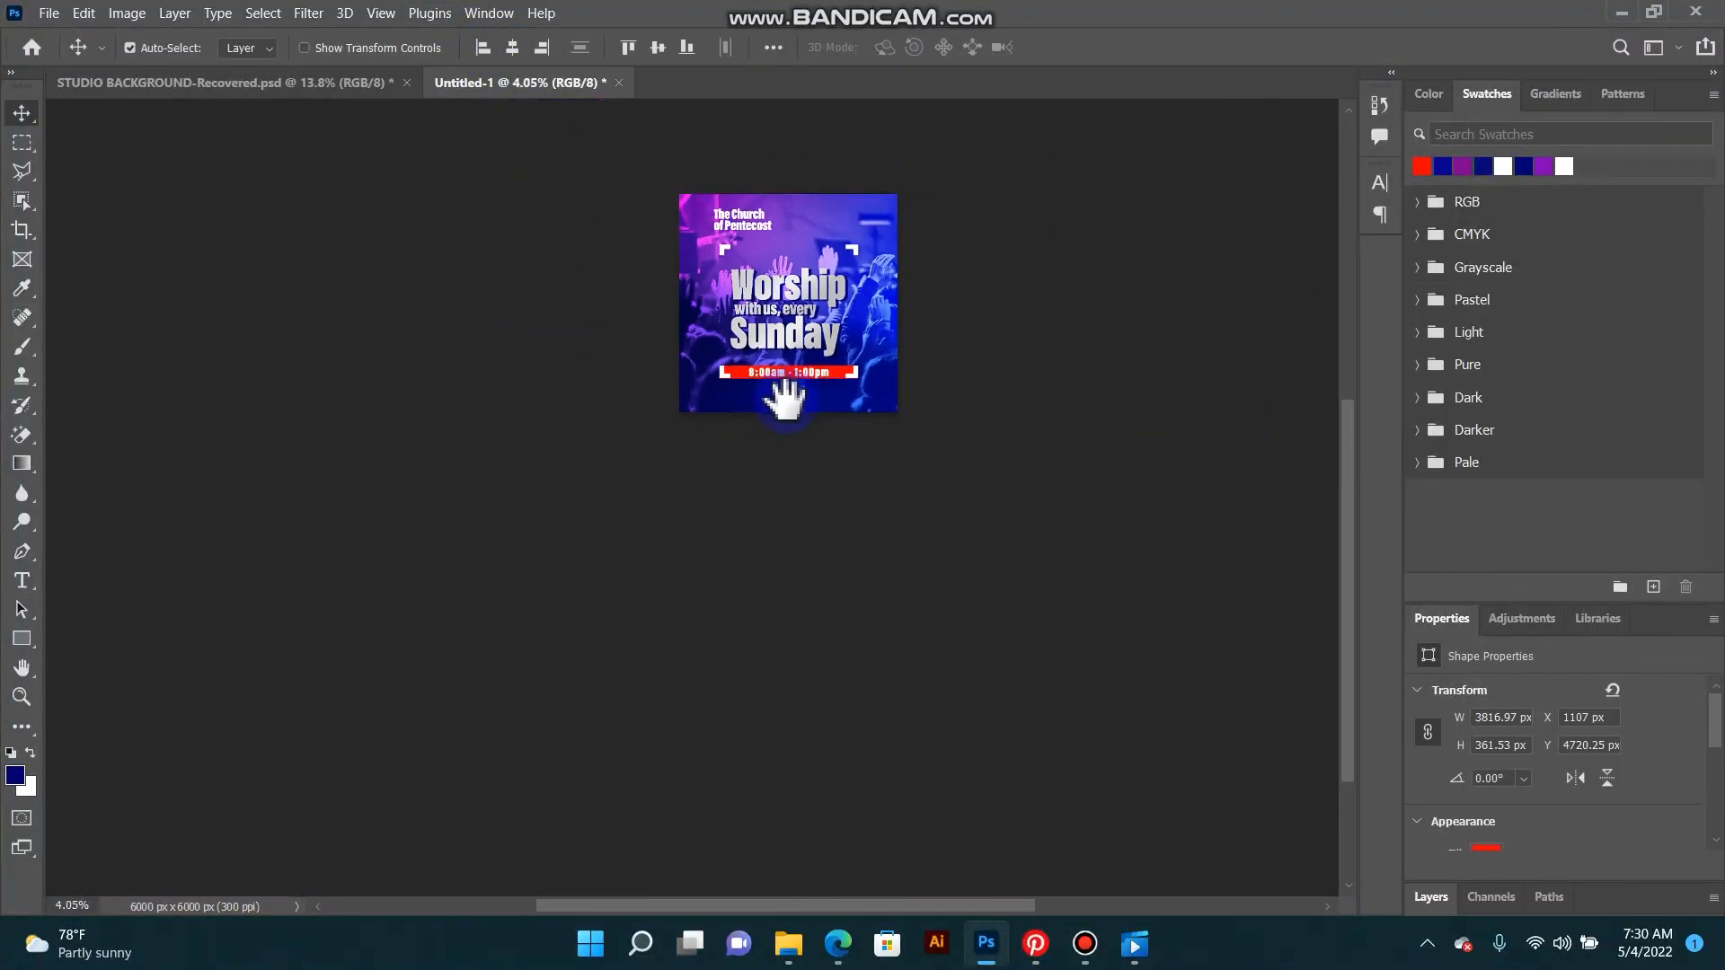
scroll(786, 400, up, 5)
drag(807, 488, 787, 365)
scroll(690, 329, down, 4)
scroll(694, 331, up, 3)
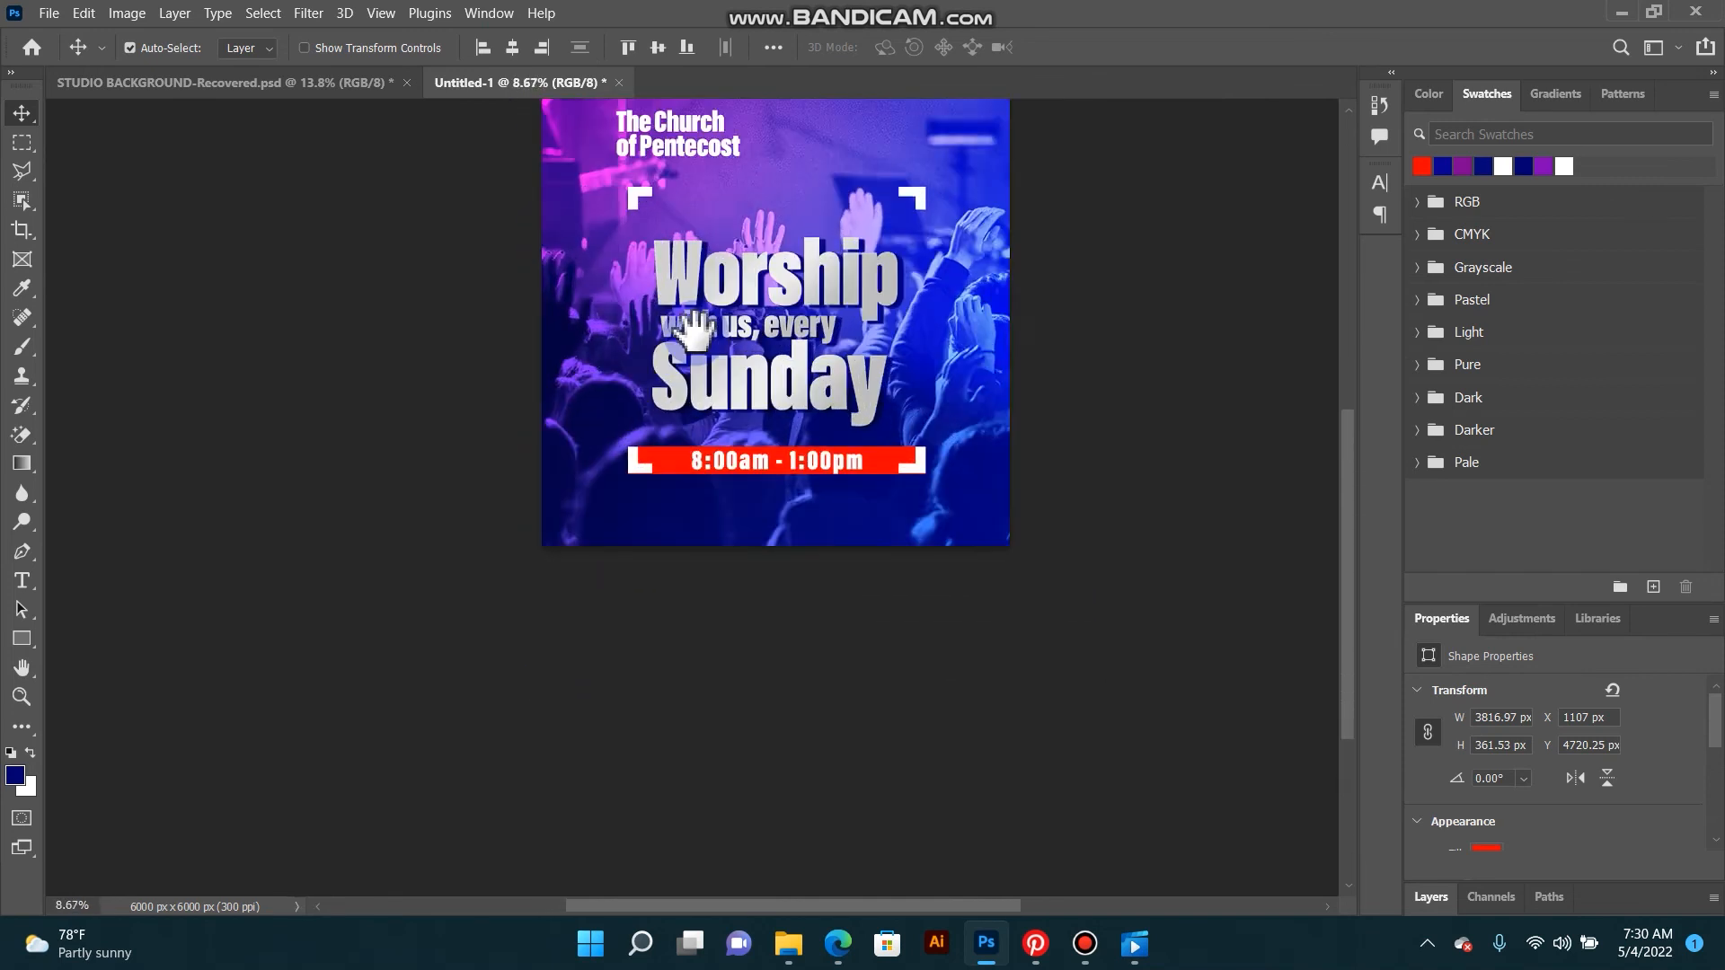
scroll(694, 330, up, 1)
drag(665, 260, 626, 405)
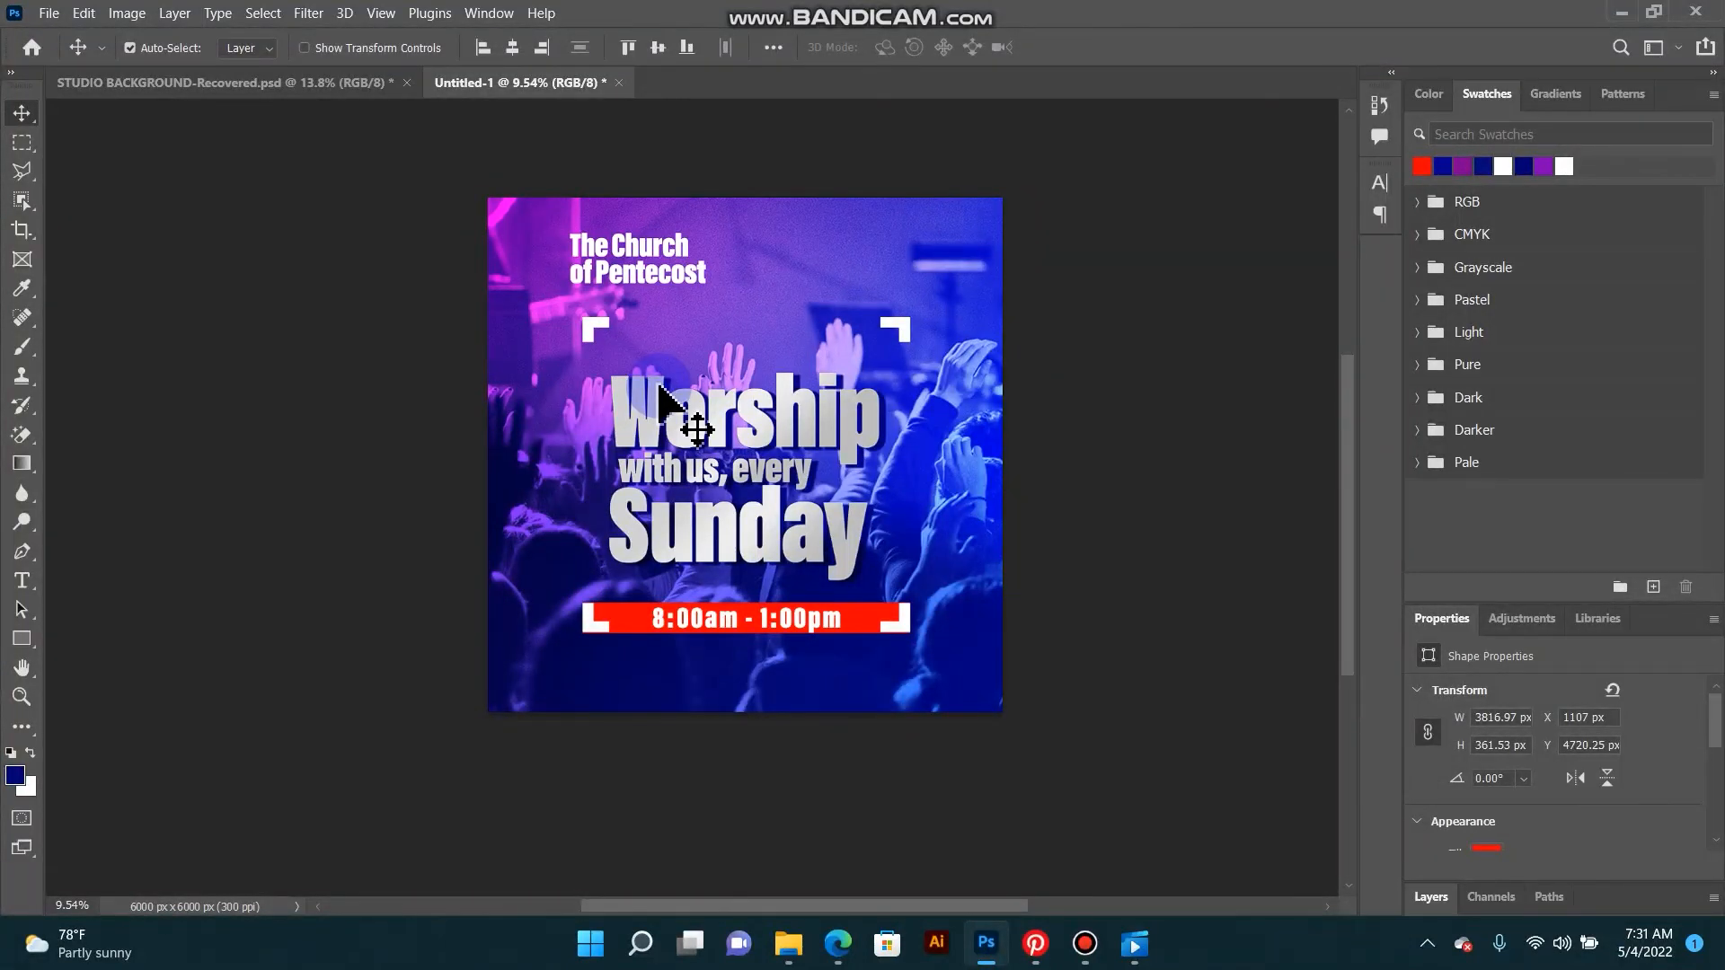
click(1101, 951)
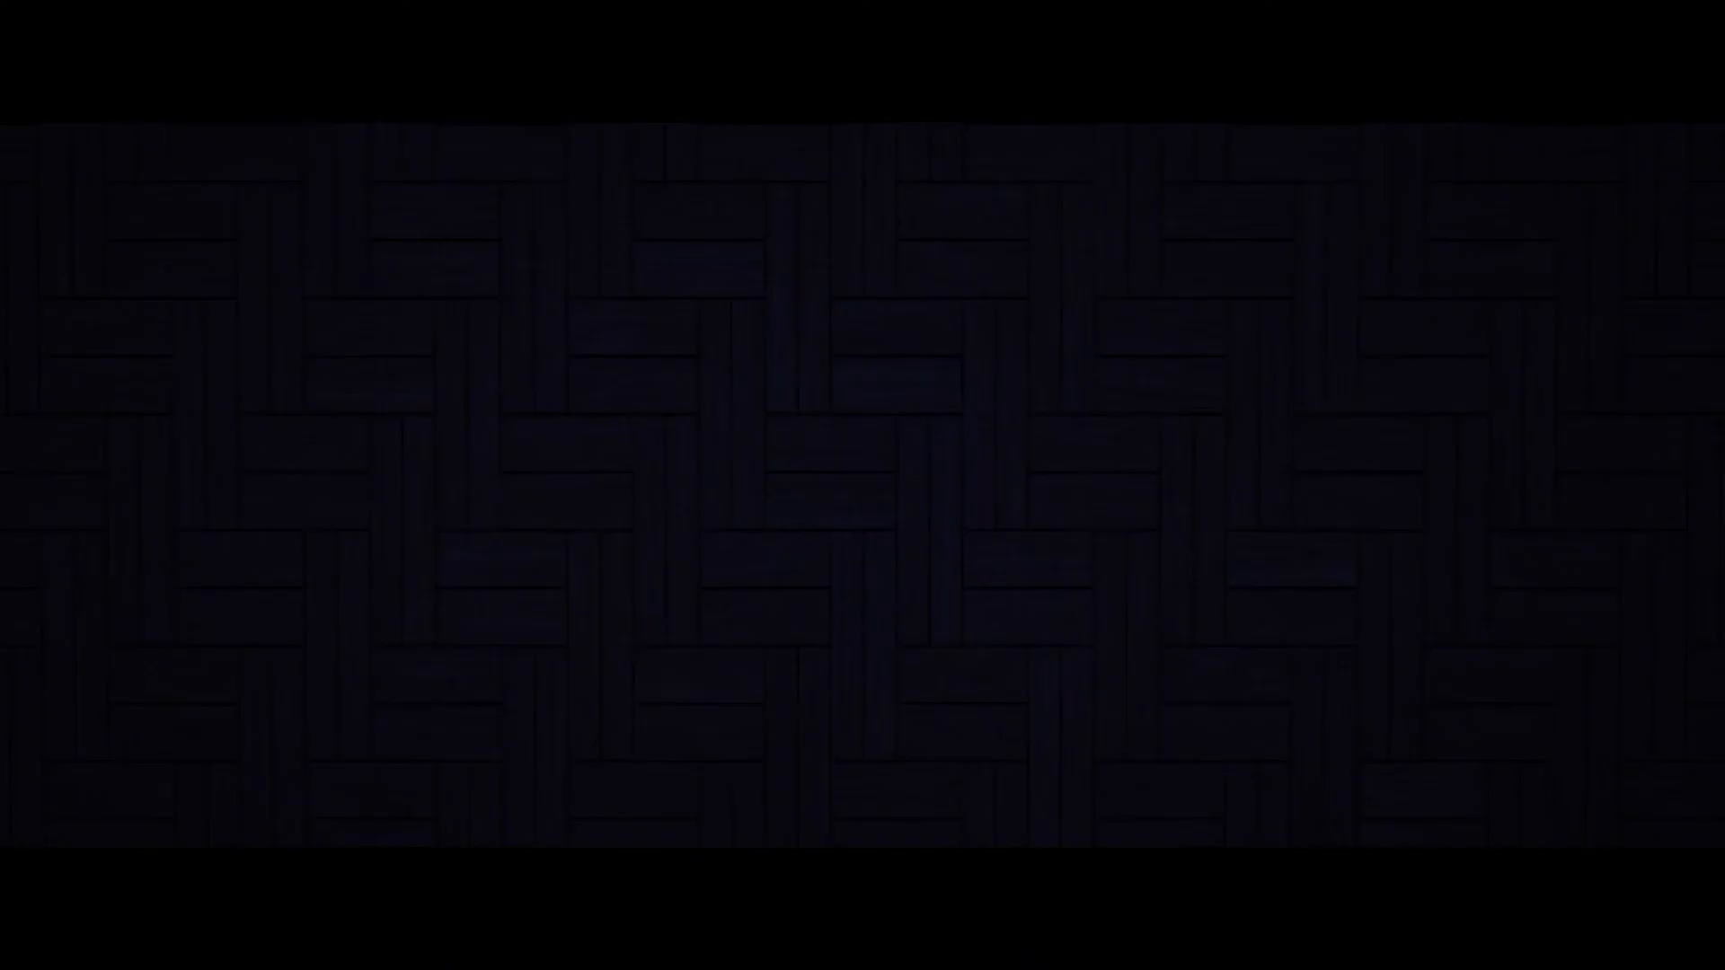